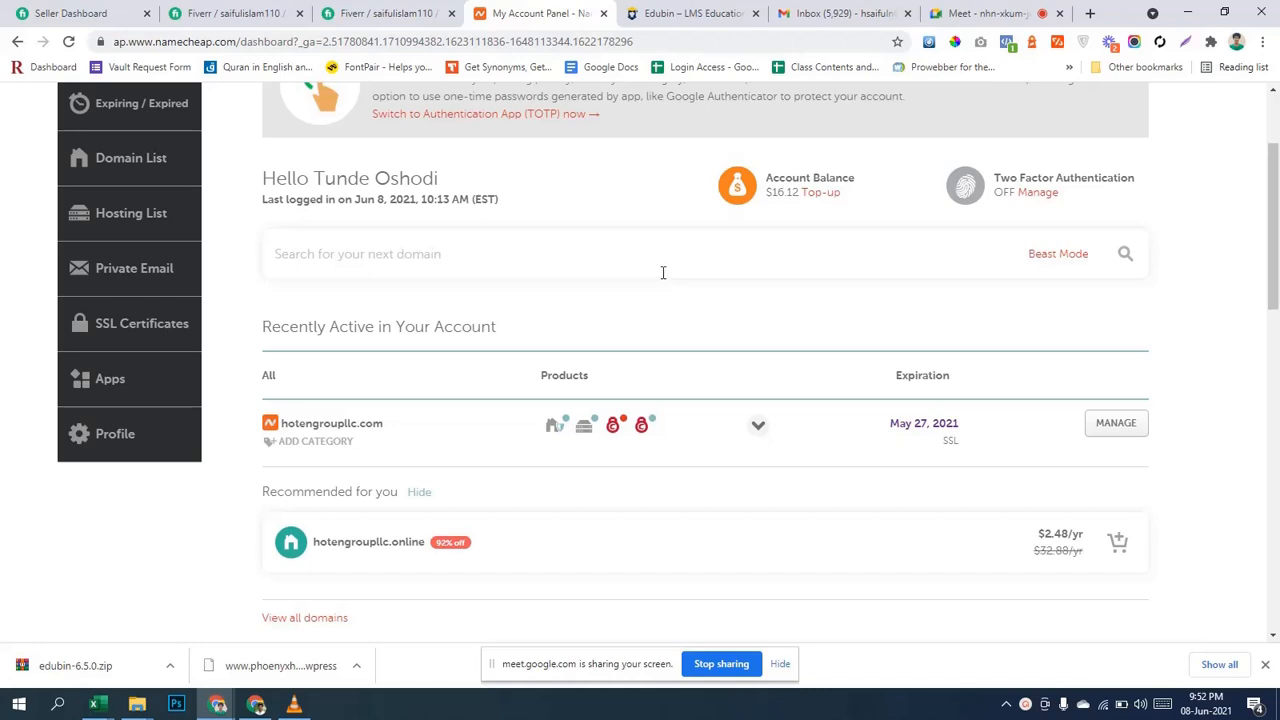
Examine the Edubin LMS education theme's demo home page, including the hero banner, Featured Courses and Our Facilities sections.
{"action": "left_click", "coordinate": [724, 8]}
{"action": "scroll", "coordinate": [775, 365], "scroll_direction": "up", "scroll_amount": 15}
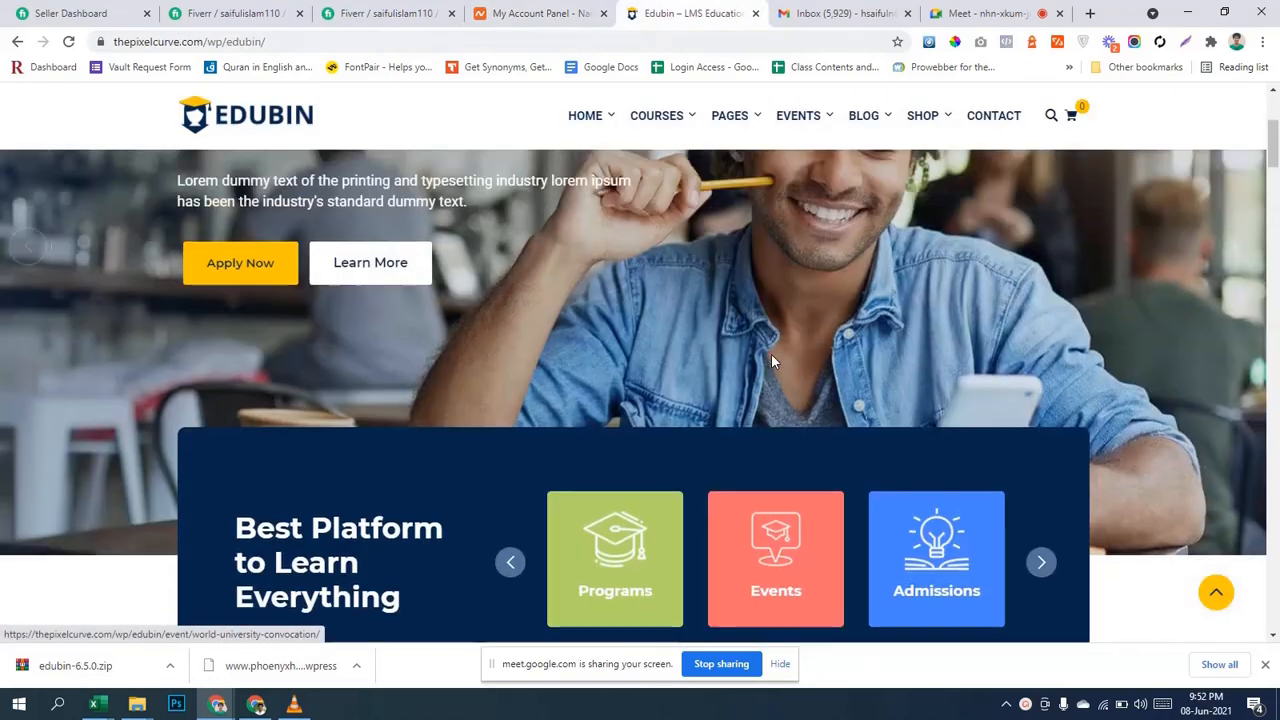
{"action": "scroll", "coordinate": [775, 352], "scroll_direction": "up", "scroll_amount": 3}
{"action": "scroll", "coordinate": [778, 350], "scroll_direction": "down", "scroll_amount": 15}
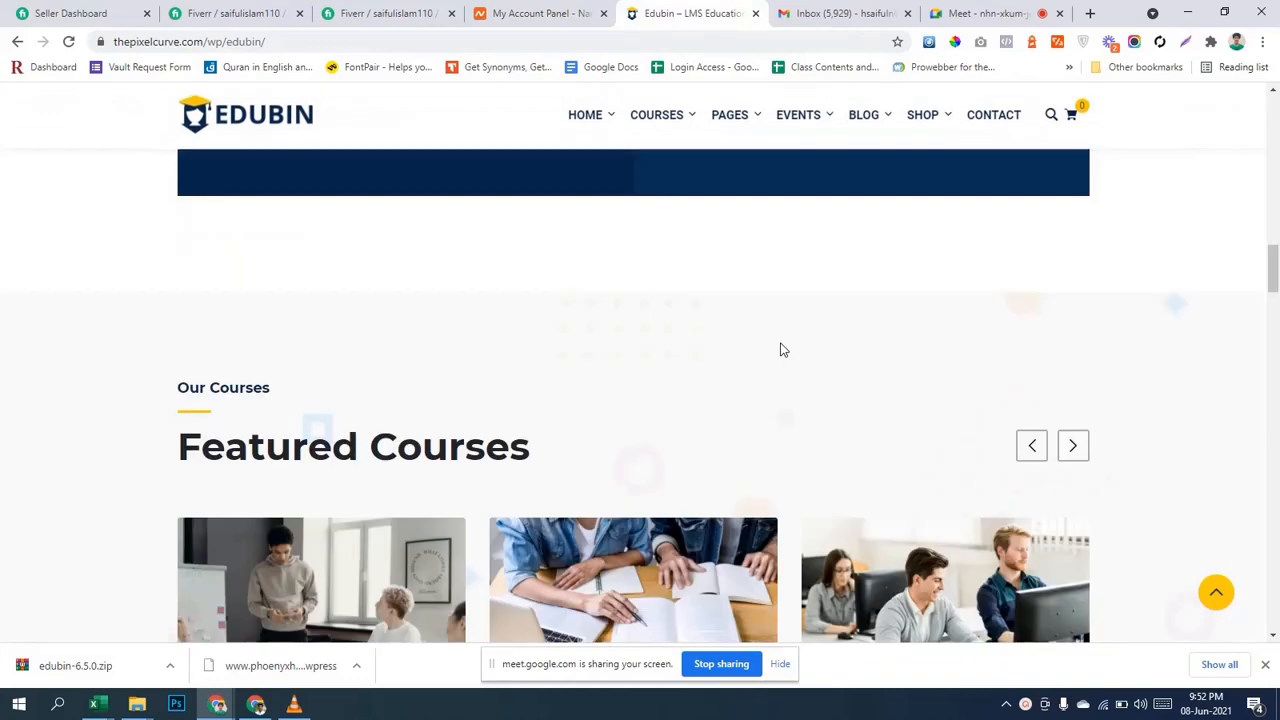
{"action": "scroll", "coordinate": [780, 349], "scroll_direction": "down", "scroll_amount": 5}
{"action": "scroll", "coordinate": [690, 381], "scroll_direction": "up", "scroll_amount": 1}
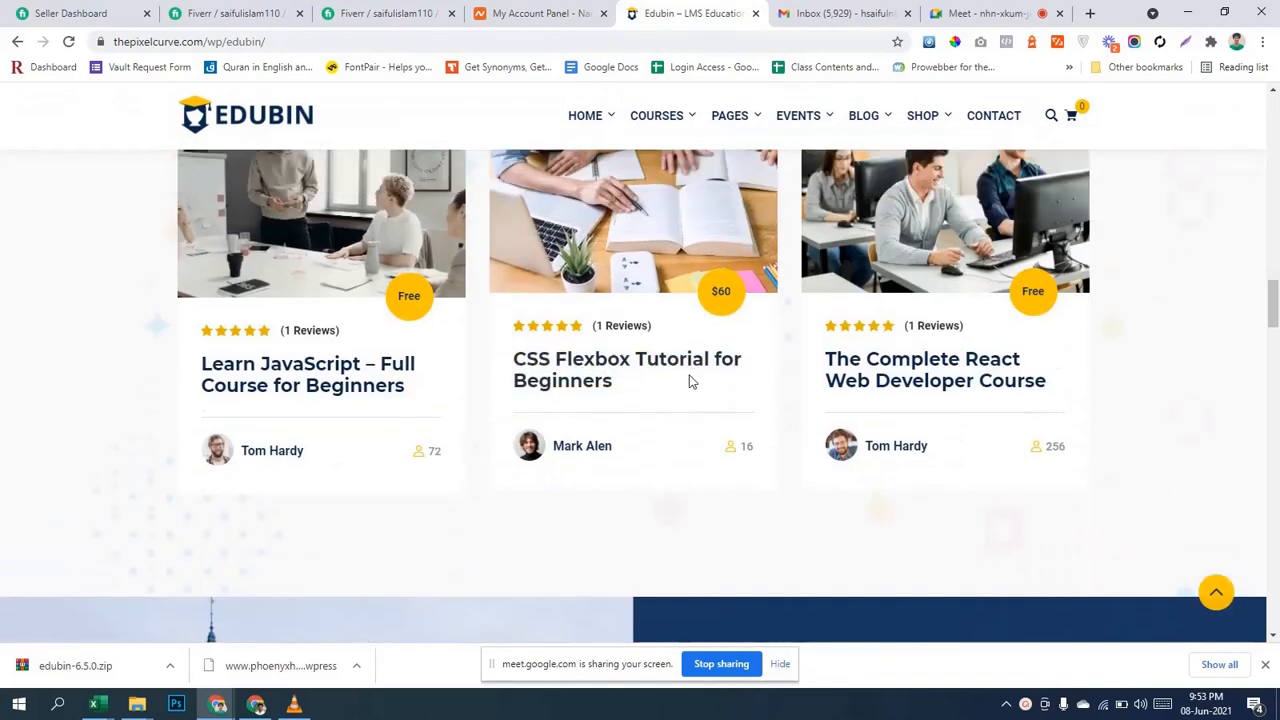
{"action": "scroll", "coordinate": [690, 381], "scroll_direction": "up", "scroll_amount": 3}
{"action": "scroll", "coordinate": [414, 443], "scroll_direction": "down", "scroll_amount": 5}
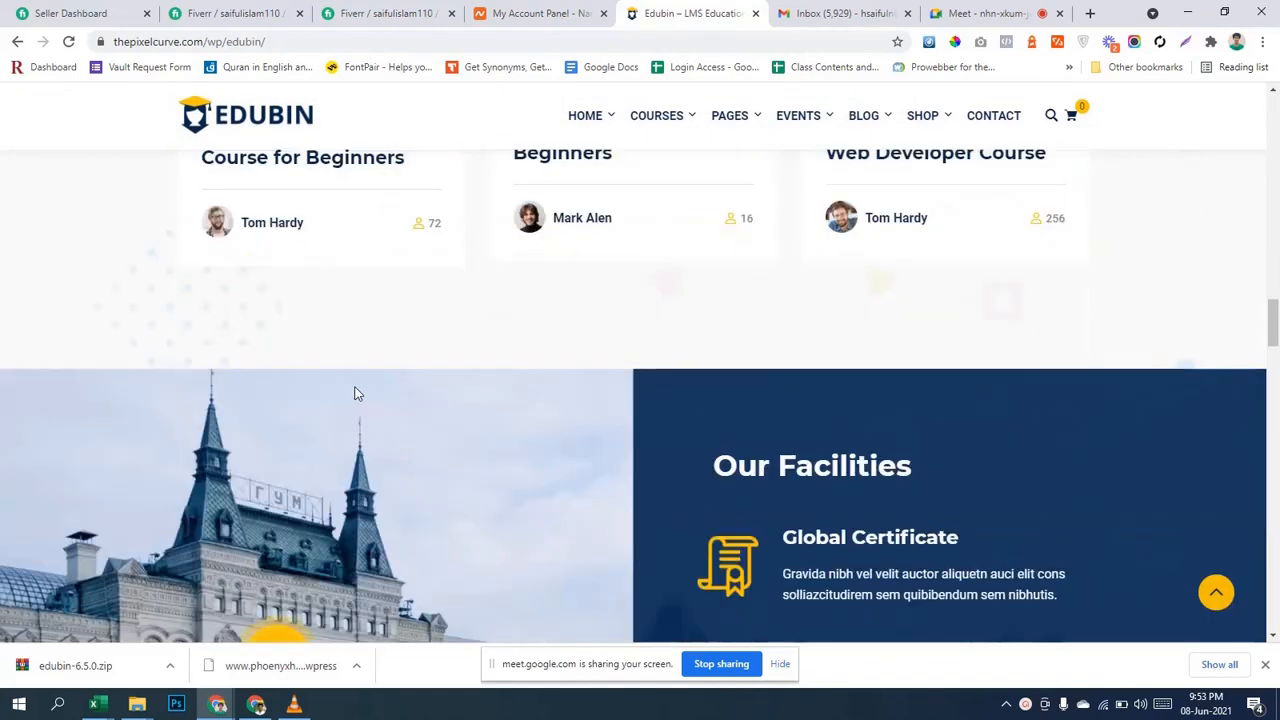
{"action": "scroll", "coordinate": [451, 414], "scroll_direction": "up", "scroll_amount": 3}
{"action": "scroll", "coordinate": [673, 353], "scroll_direction": "up", "scroll_amount": 3}
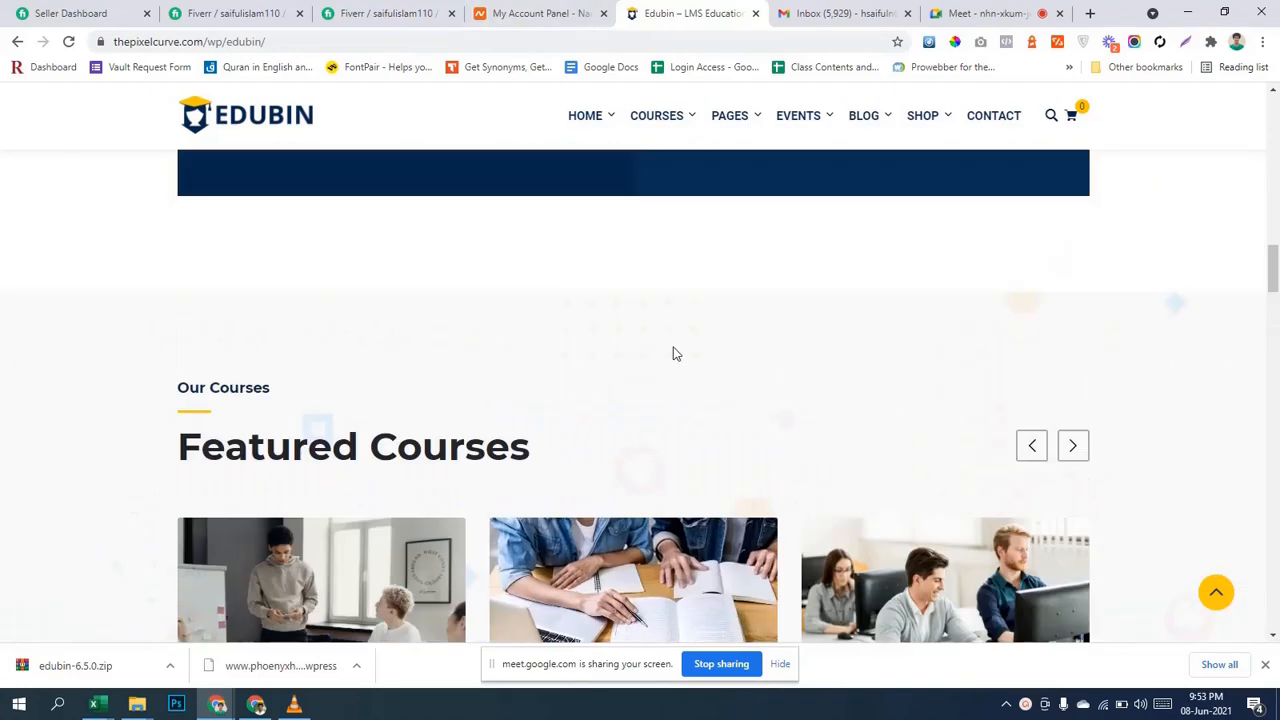
{"action": "scroll", "coordinate": [673, 353], "scroll_direction": "up", "scroll_amount": 5}
{"action": "scroll", "coordinate": [648, 286], "scroll_direction": "up", "scroll_amount": 10}
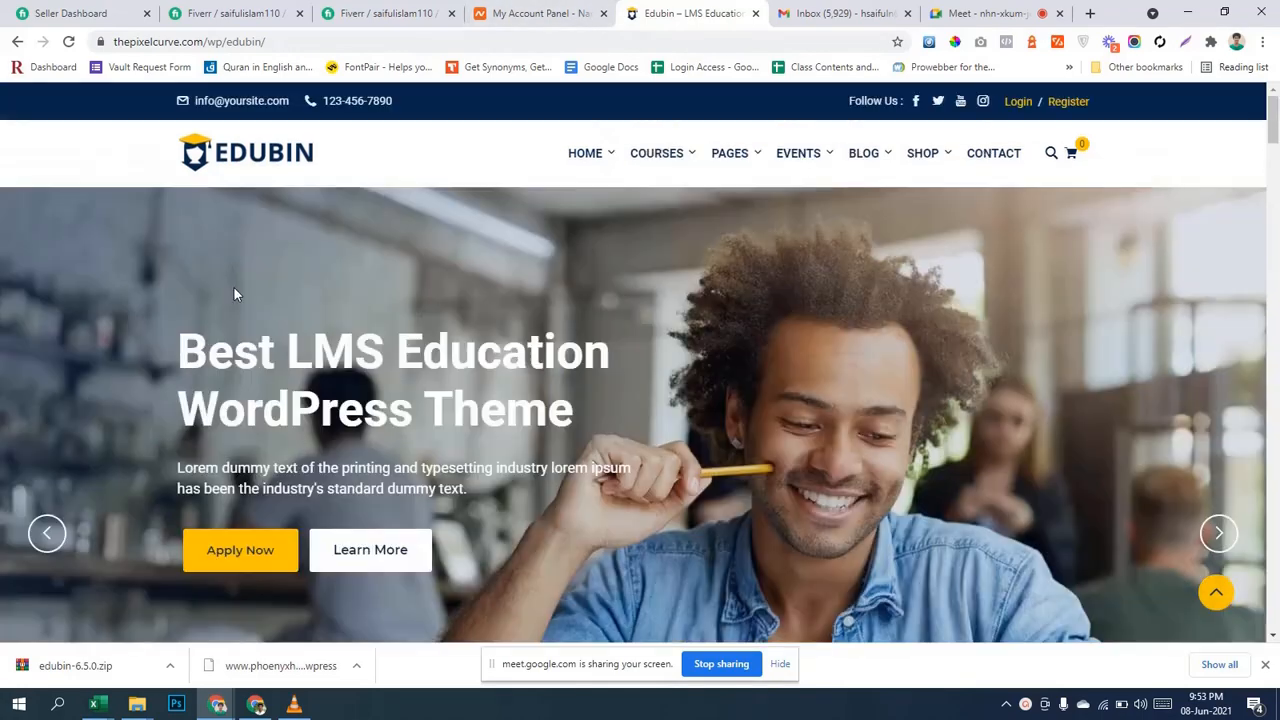
Return to the Namecheap account dashboard and examine the hosting product details listed for hotengroupllc.com.
{"action": "left_click", "coordinate": [546, 13]}
{"action": "scroll", "coordinate": [449, 391], "scroll_direction": "down", "scroll_amount": 3}
{"action": "scroll", "coordinate": [252, 400], "scroll_direction": "up", "scroll_amount": 5}
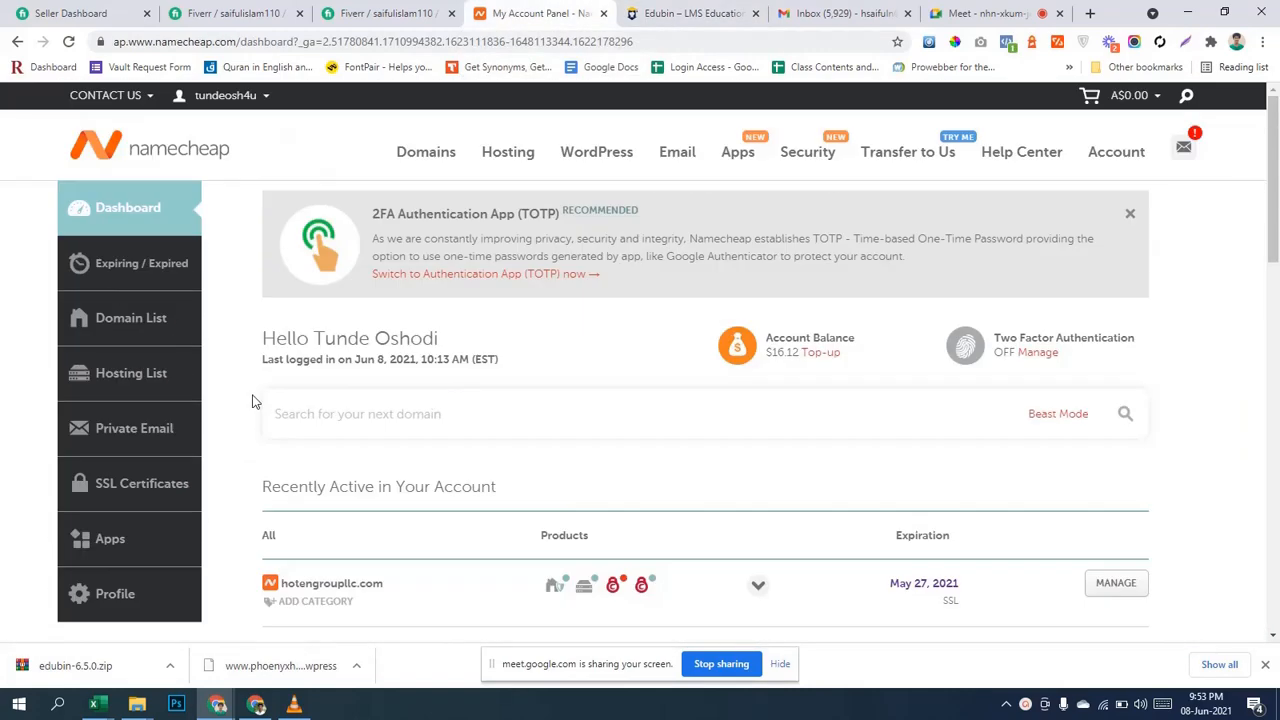
{"action": "scroll", "coordinate": [693, 447], "scroll_direction": "down", "scroll_amount": 3}
{"action": "scroll", "coordinate": [696, 447], "scroll_direction": "up", "scroll_amount": 3}
{"action": "scroll", "coordinate": [696, 440], "scroll_direction": "down", "scroll_amount": 3}
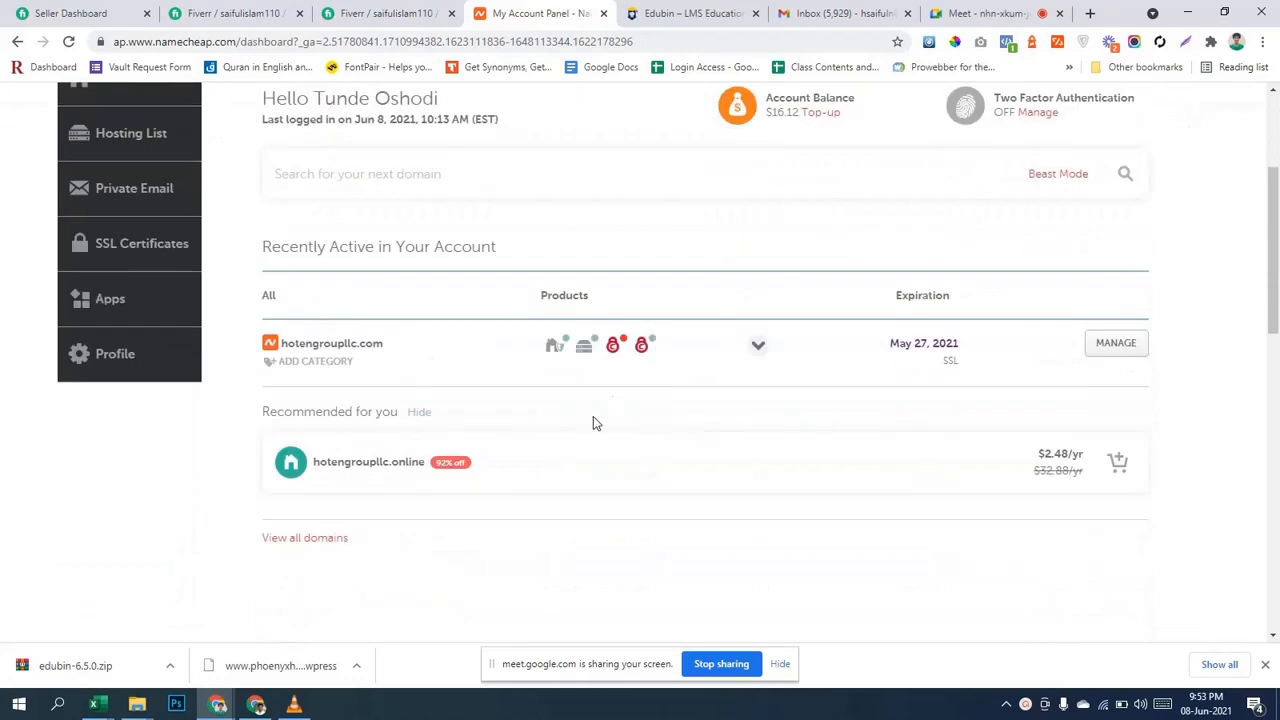
{"action": "mouse_move", "coordinate": [609, 350]}
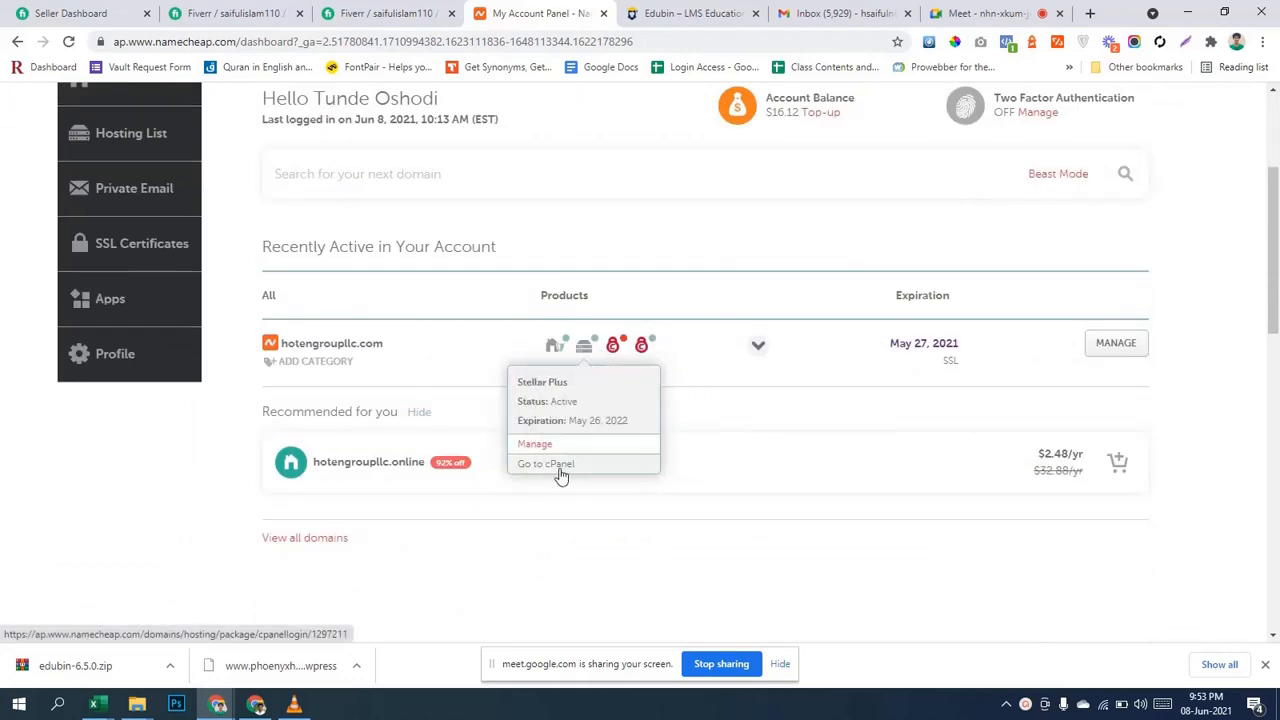
{"action": "scroll", "coordinate": [480, 286], "scroll_direction": "up", "scroll_amount": 3}
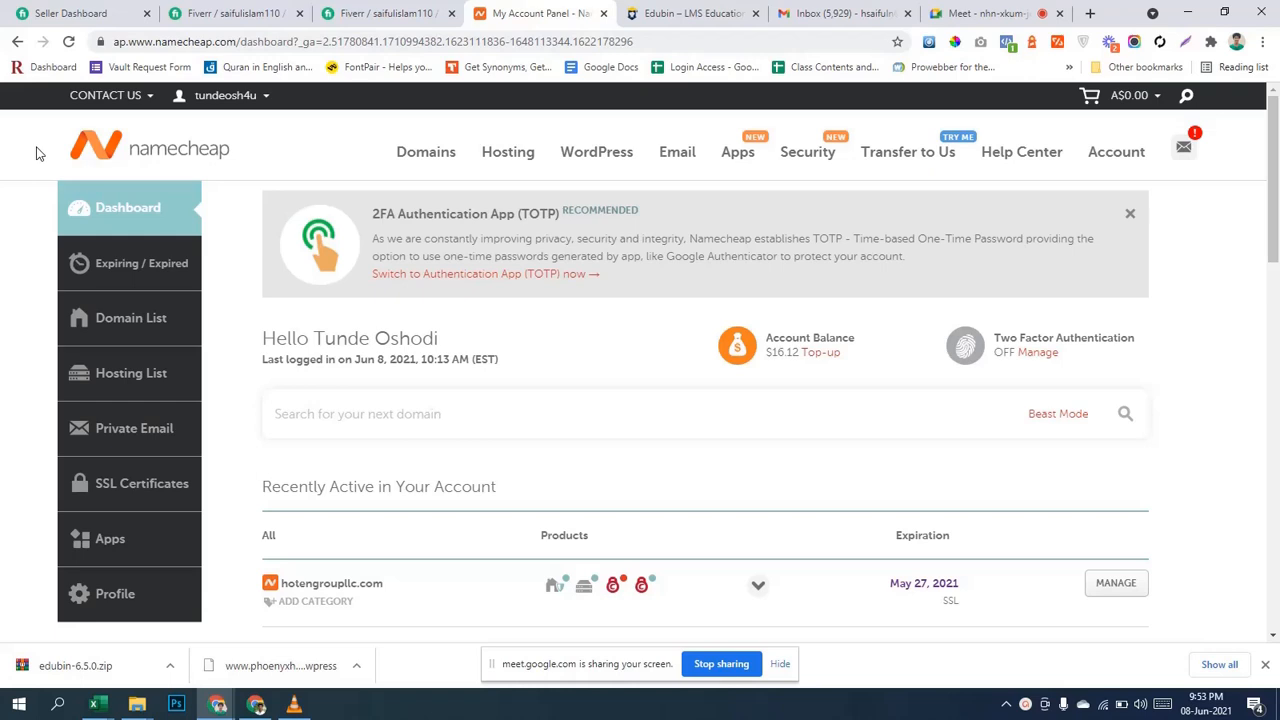
Open cPanel for the Stellar Plus hosting package of hotengroupllc.com.
{"action": "scroll", "coordinate": [679, 320], "scroll_direction": "down", "scroll_amount": 2}
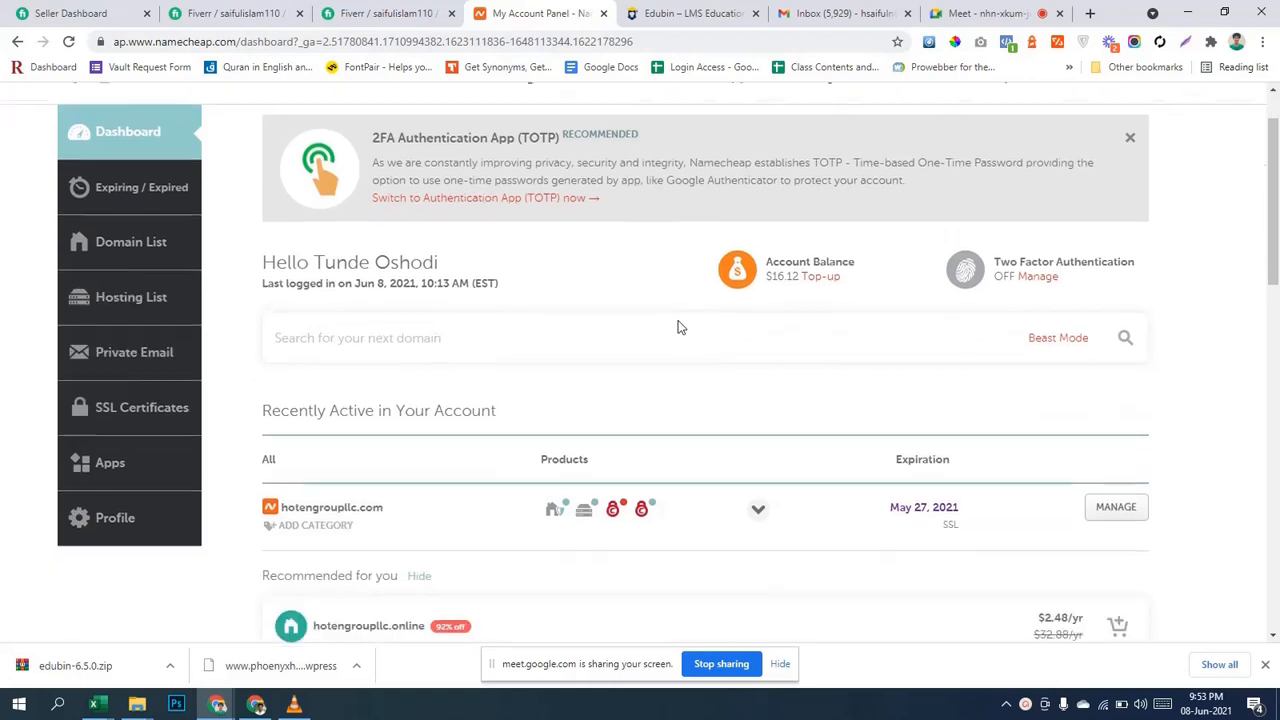
{"action": "scroll", "coordinate": [679, 320], "scroll_direction": "up", "scroll_amount": 2}
{"action": "scroll", "coordinate": [678, 320], "scroll_direction": "down", "scroll_amount": 1}
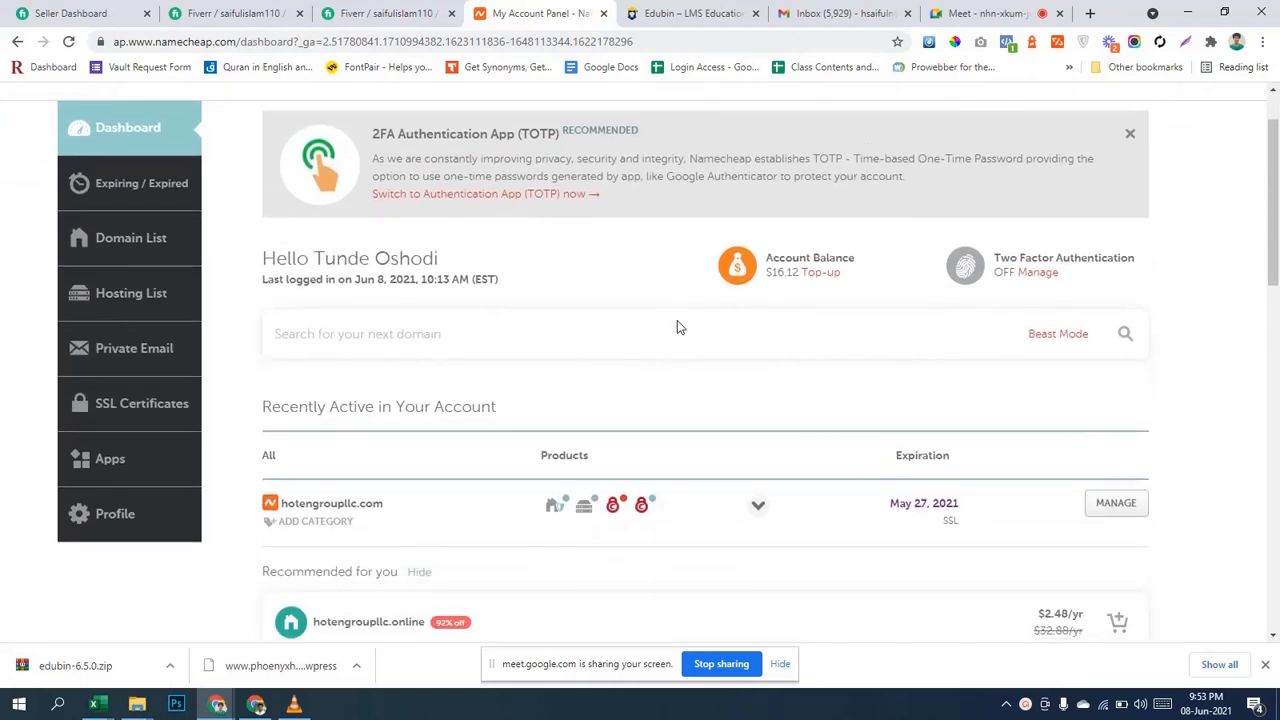
{"action": "scroll", "coordinate": [677, 327], "scroll_direction": "down", "scroll_amount": 3}
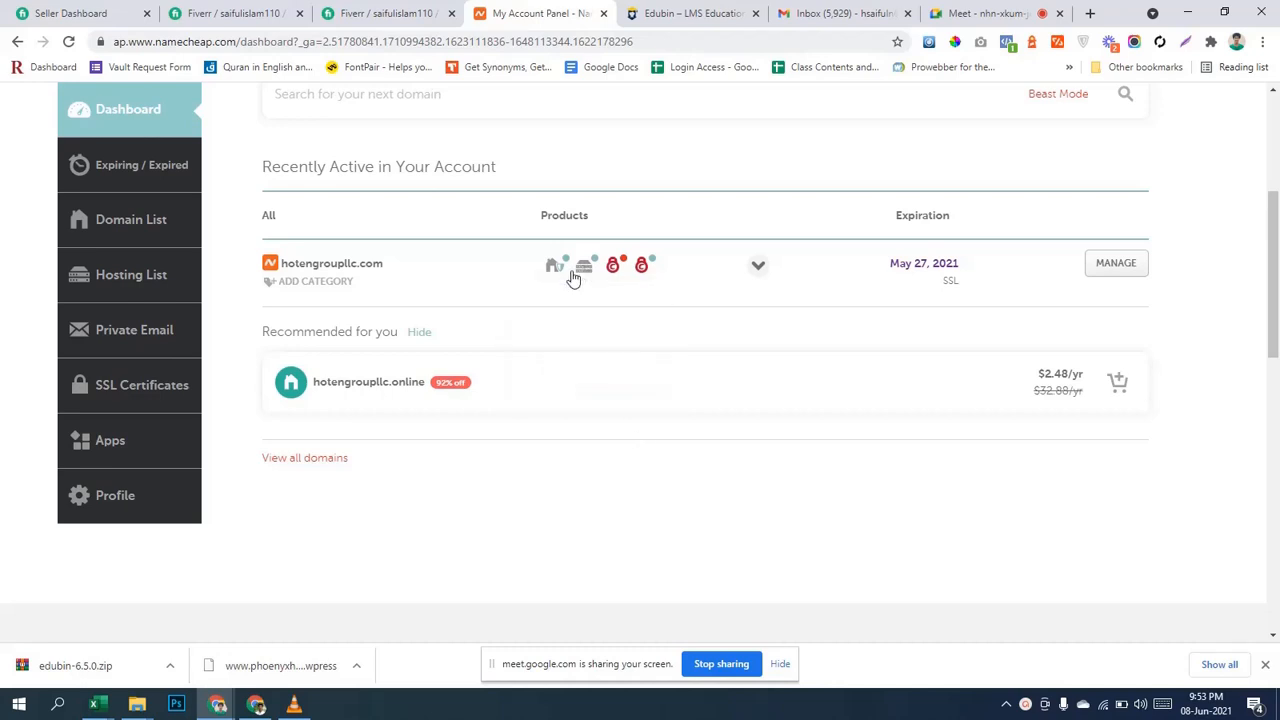
{"action": "mouse_move", "coordinate": [587, 283]}
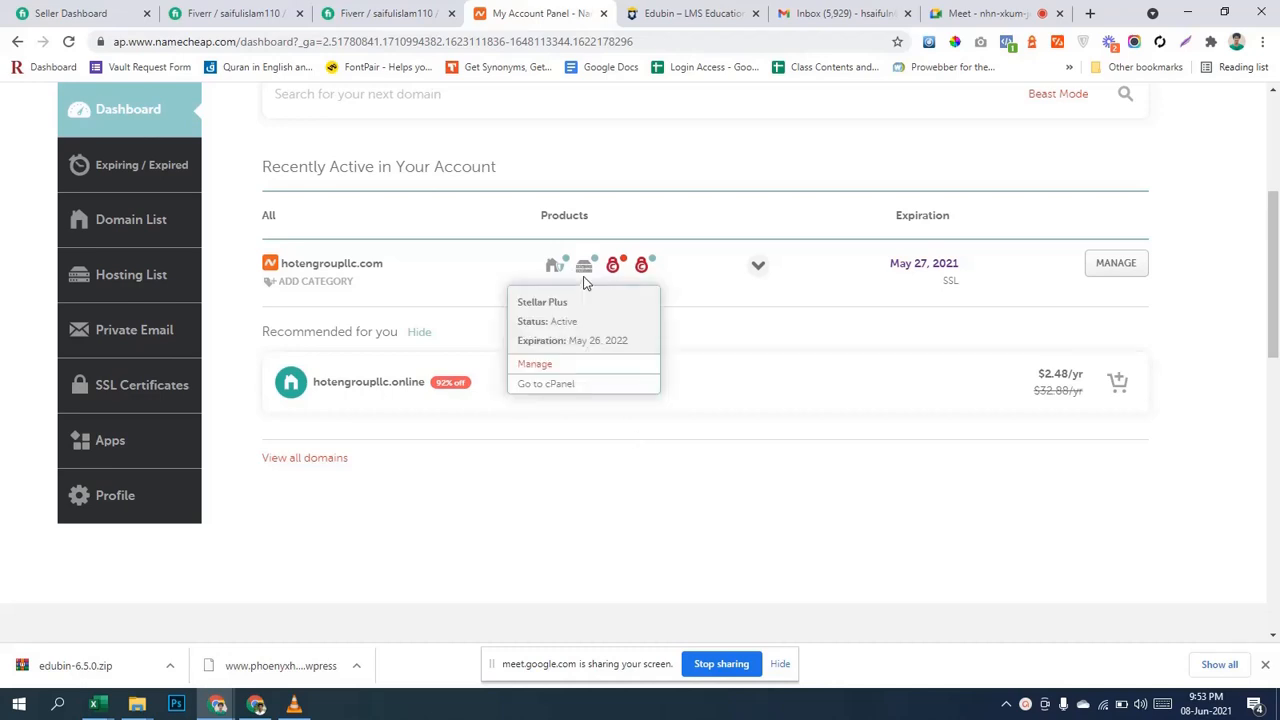
{"action": "left_click", "coordinate": [578, 386]}
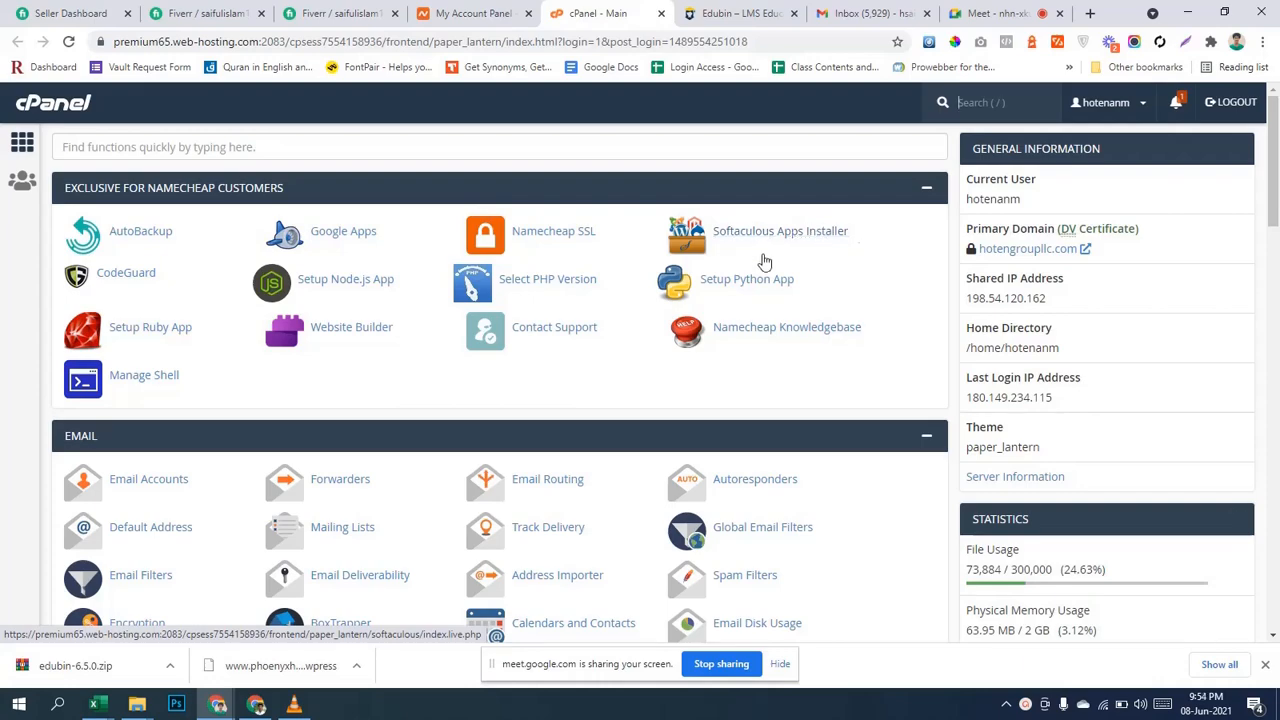
Look through the cPanel tools and open the Softaculous Apps Installer.
{"action": "scroll", "coordinate": [650, 388], "scroll_direction": "down", "scroll_amount": 1}
{"action": "scroll", "coordinate": [650, 388], "scroll_direction": "down", "scroll_amount": 15}
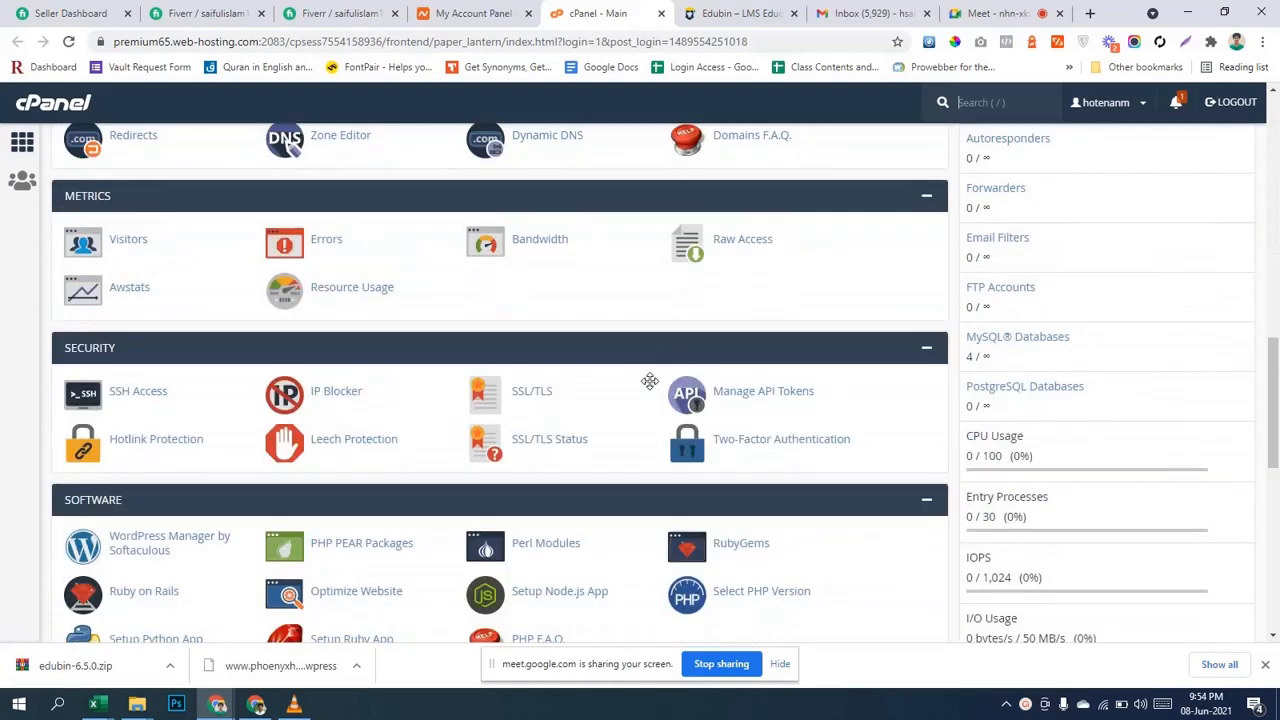
{"action": "scroll", "coordinate": [614, 516], "scroll_direction": "up", "scroll_amount": 15}
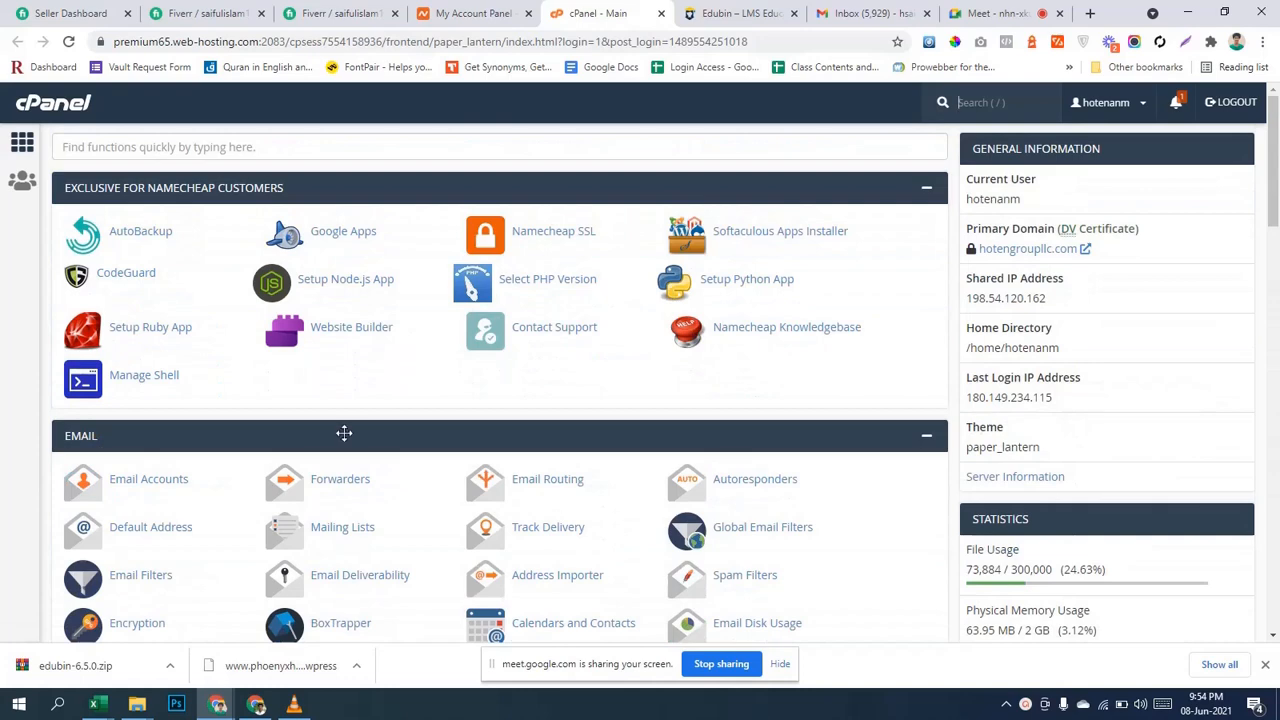
{"action": "left_click", "coordinate": [800, 240]}
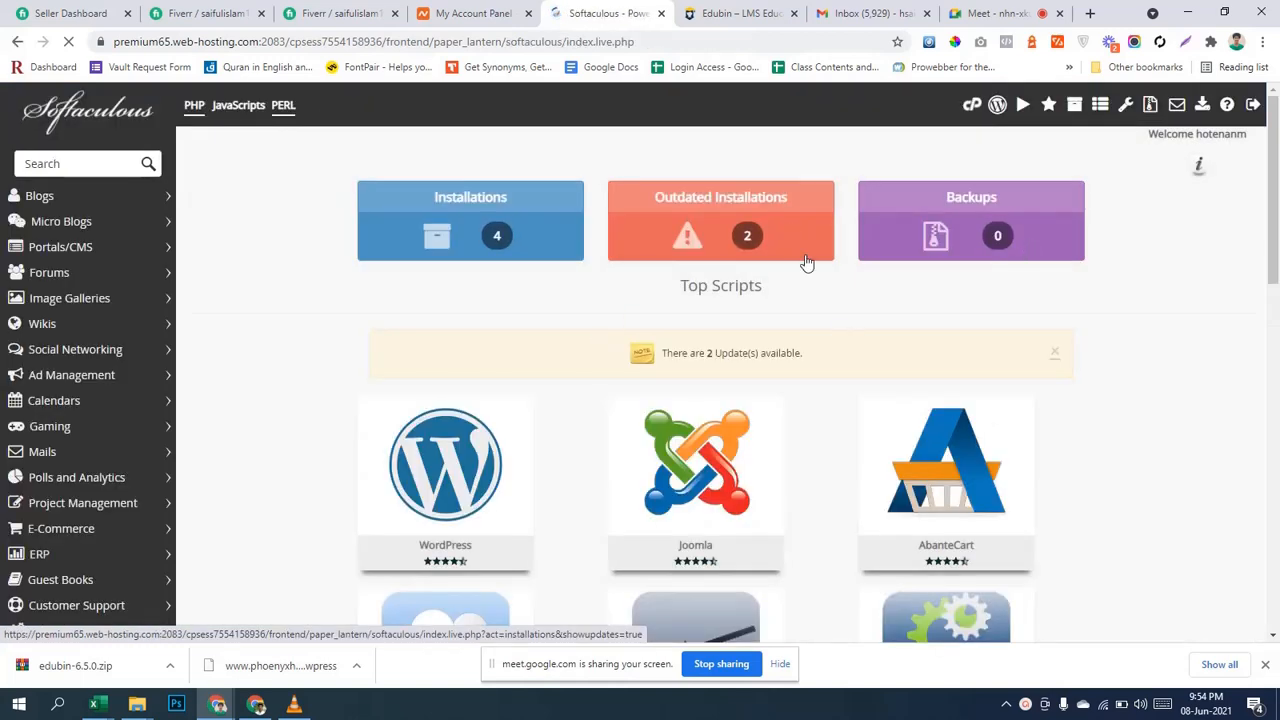
Switch to Google Meet, admit the person waiting to join the call, and return to Softaculous.
{"action": "left_click", "coordinate": [993, 13]}
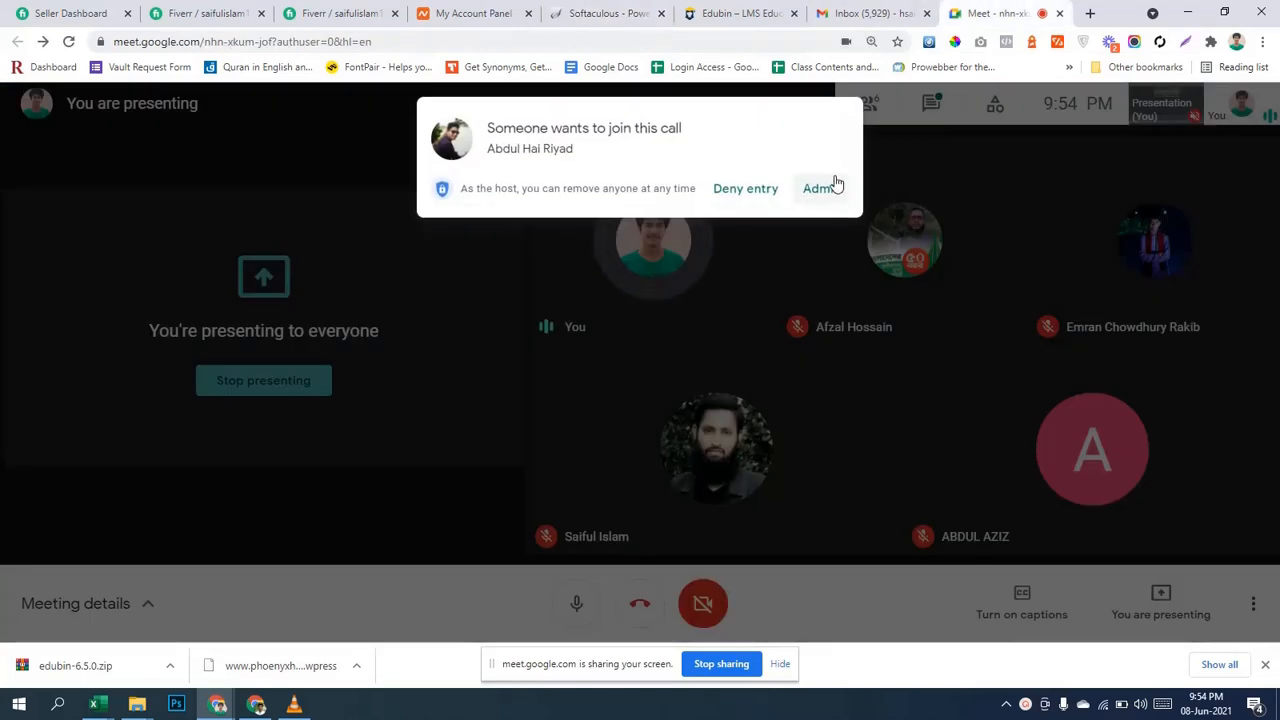
{"action": "left_click", "coordinate": [820, 188]}
{"action": "left_click", "coordinate": [603, 13]}
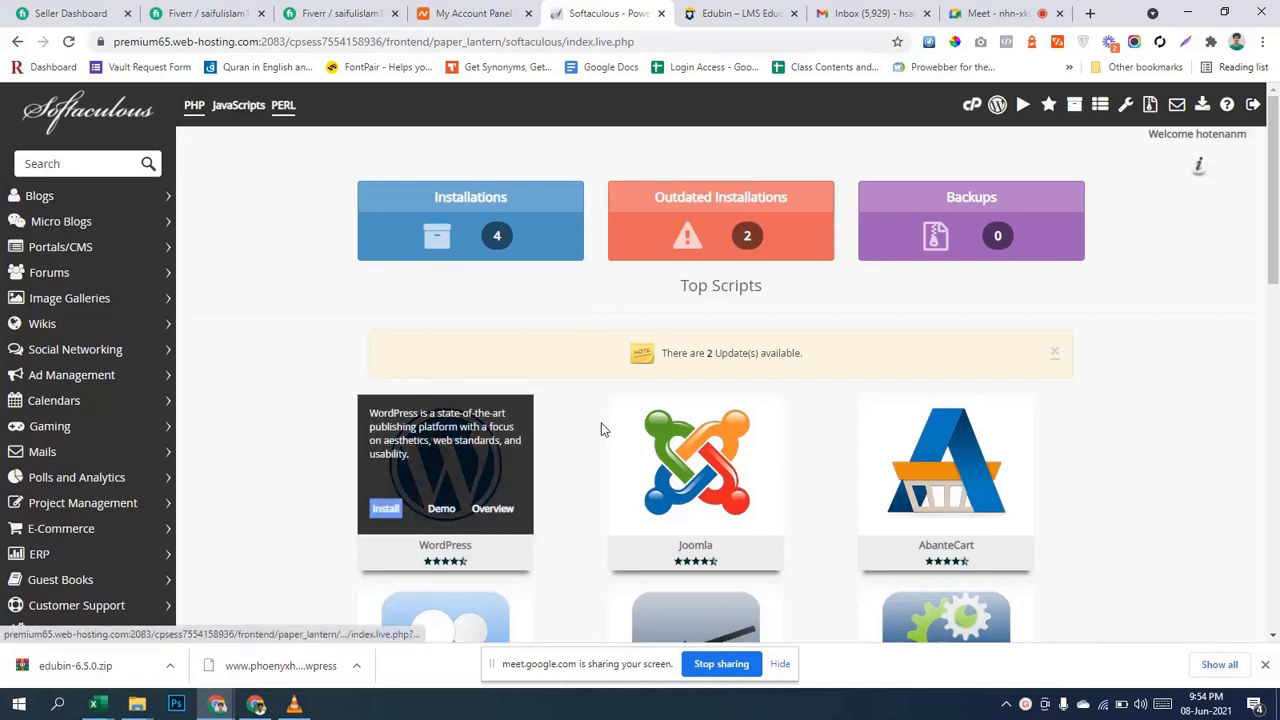
Examine the Softaculous overview, including the installations, outdated installations and backups summaries and the Top Scripts such as WordPress and Joomla.
{"action": "scroll", "coordinate": [592, 310], "scroll_direction": "down", "scroll_amount": 1}
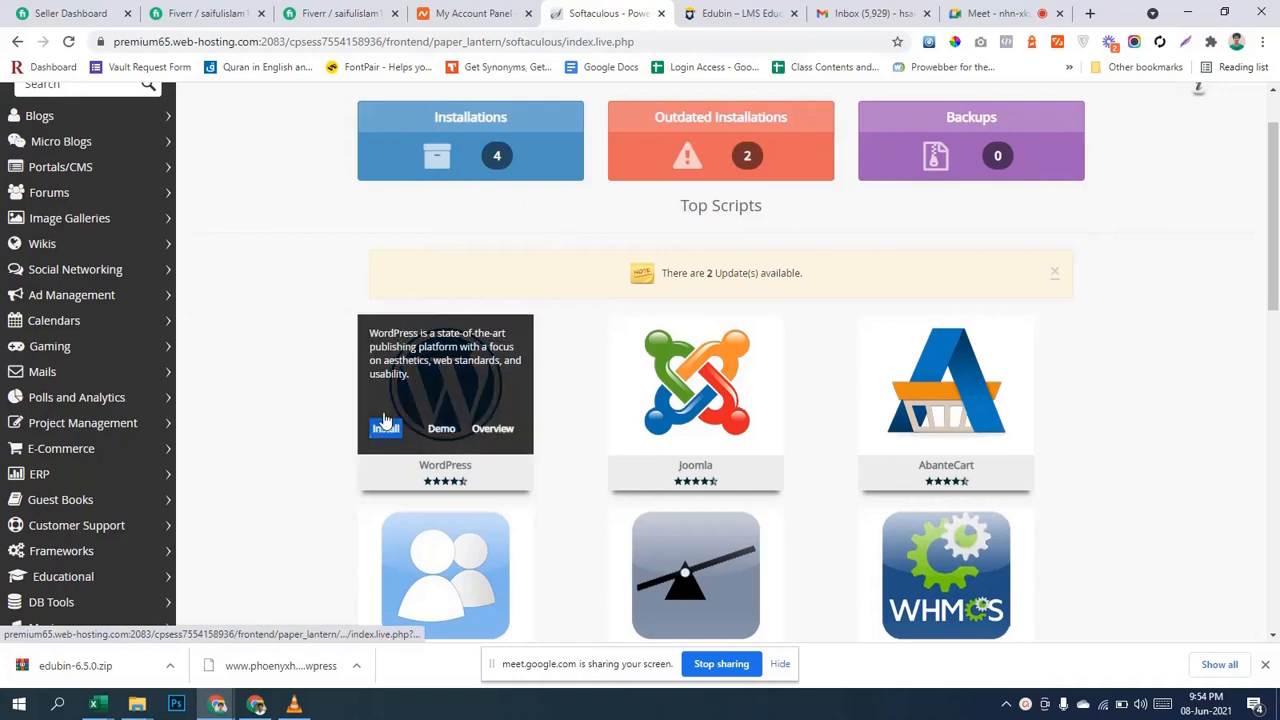
{"action": "scroll", "coordinate": [537, 338], "scroll_direction": "down", "scroll_amount": 1}
{"action": "scroll", "coordinate": [614, 274], "scroll_direction": "up", "scroll_amount": 2}
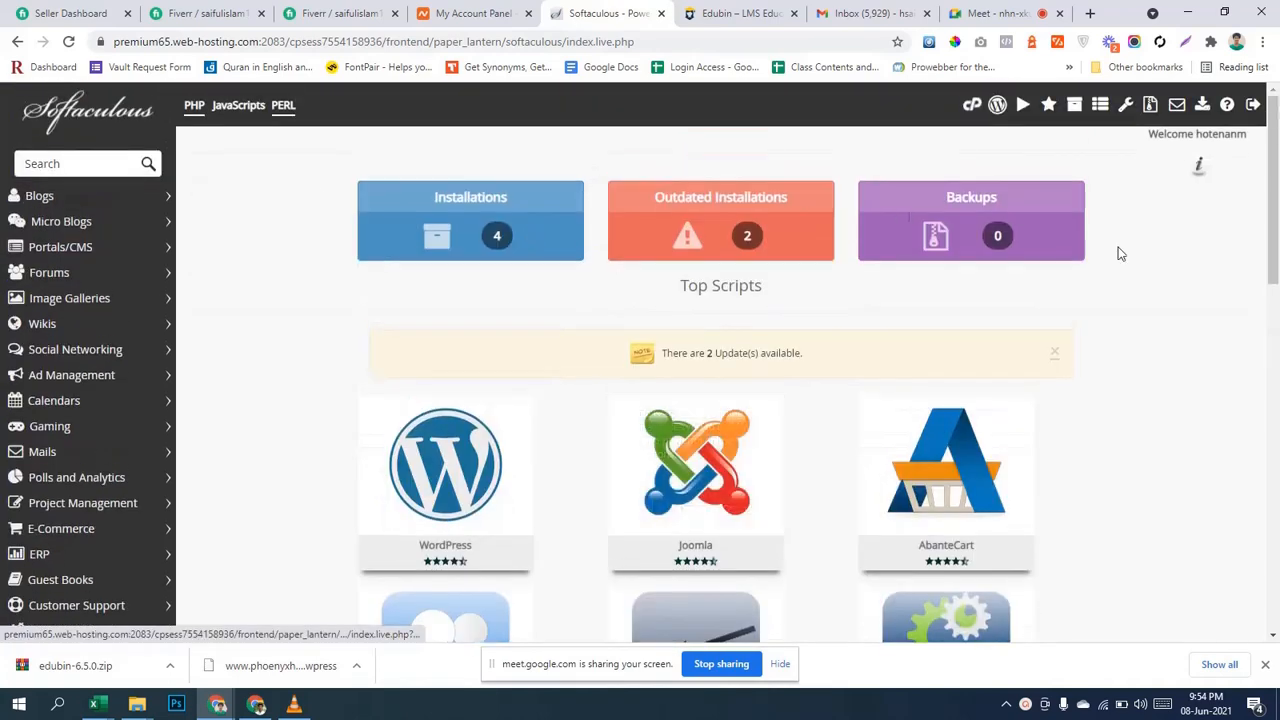
{"action": "scroll", "coordinate": [700, 300], "scroll_direction": "down", "scroll_amount": 1}
{"action": "scroll", "coordinate": [497, 271], "scroll_direction": "up", "scroll_amount": 2}
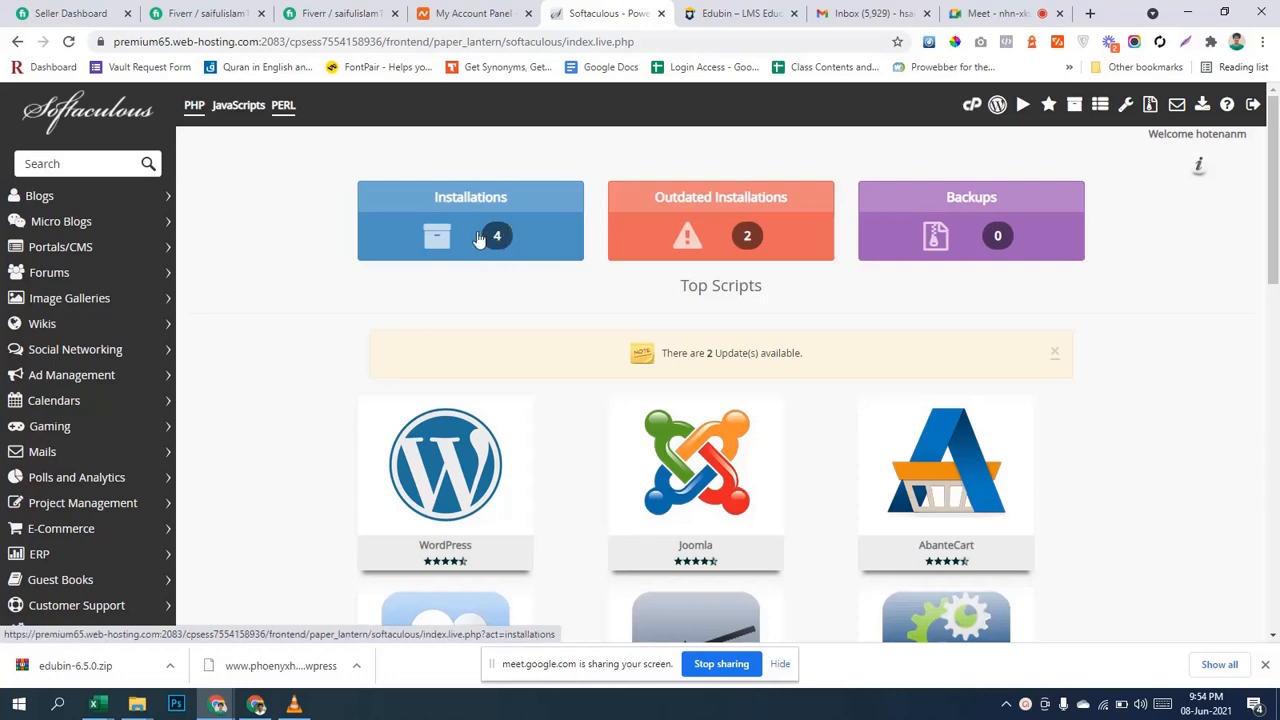
{"action": "scroll", "coordinate": [784, 258], "scroll_direction": "down", "scroll_amount": 1}
{"action": "scroll", "coordinate": [640, 303], "scroll_direction": "down", "scroll_amount": 2}
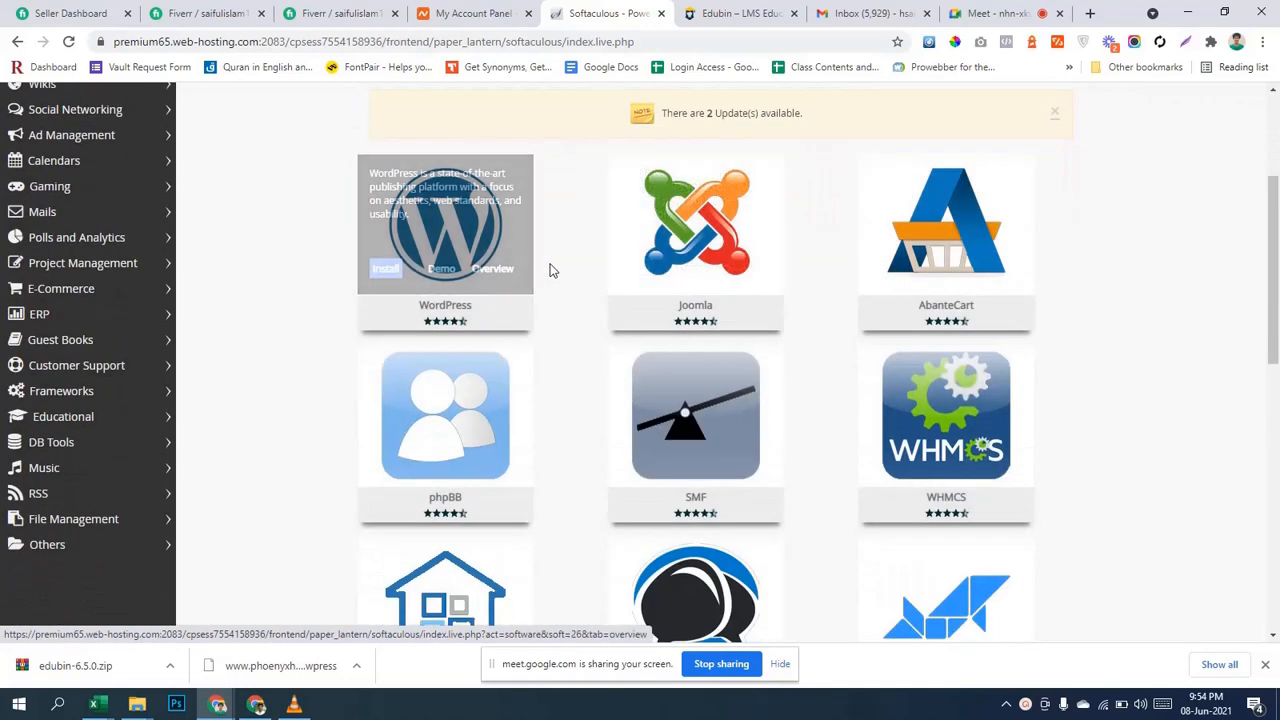
{"action": "scroll", "coordinate": [552, 271], "scroll_direction": "up", "scroll_amount": 3}
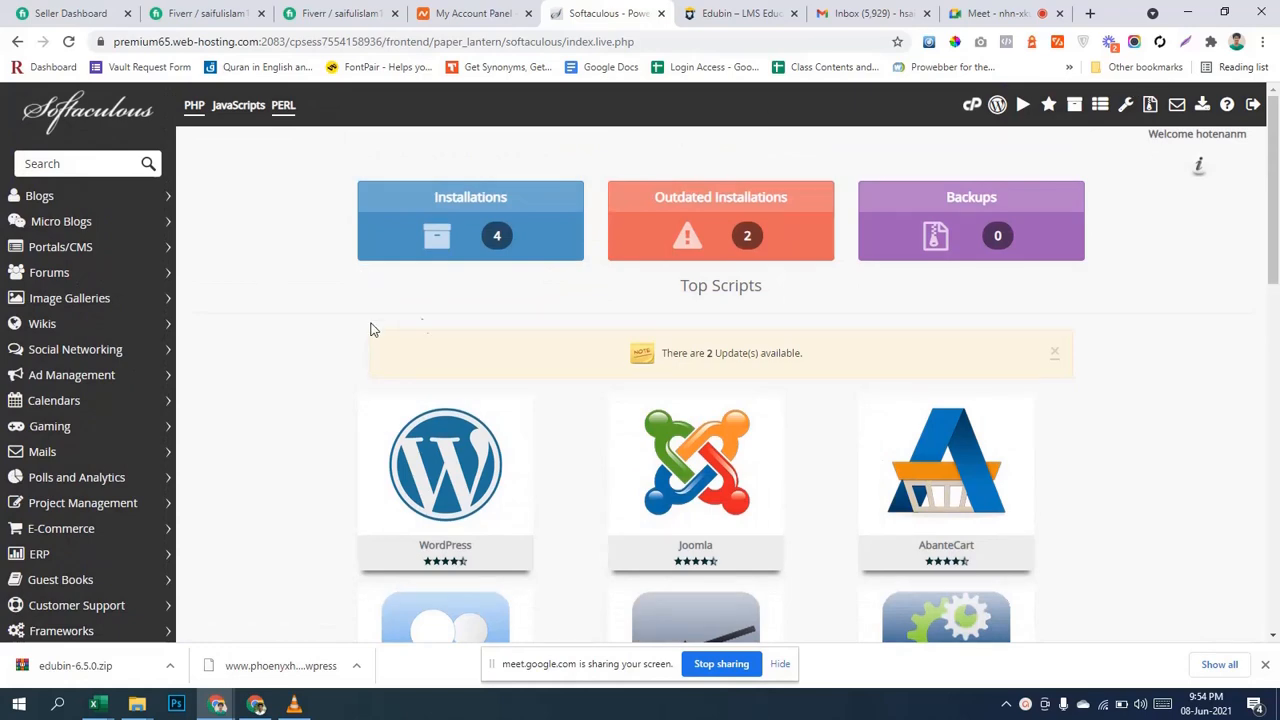
{"action": "scroll", "coordinate": [433, 299], "scroll_direction": "down", "scroll_amount": 2}
{"action": "scroll", "coordinate": [433, 299], "scroll_direction": "down", "scroll_amount": 1}
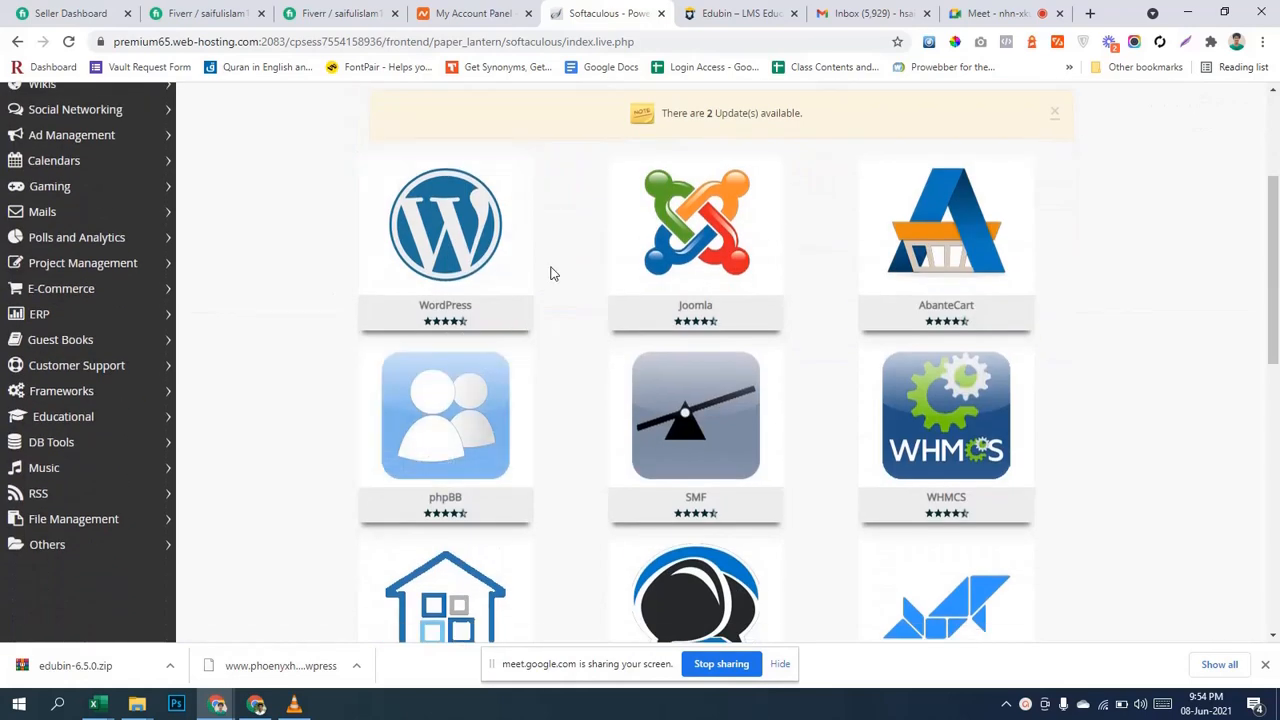
{"action": "scroll", "coordinate": [551, 271], "scroll_direction": "up", "scroll_amount": 3}
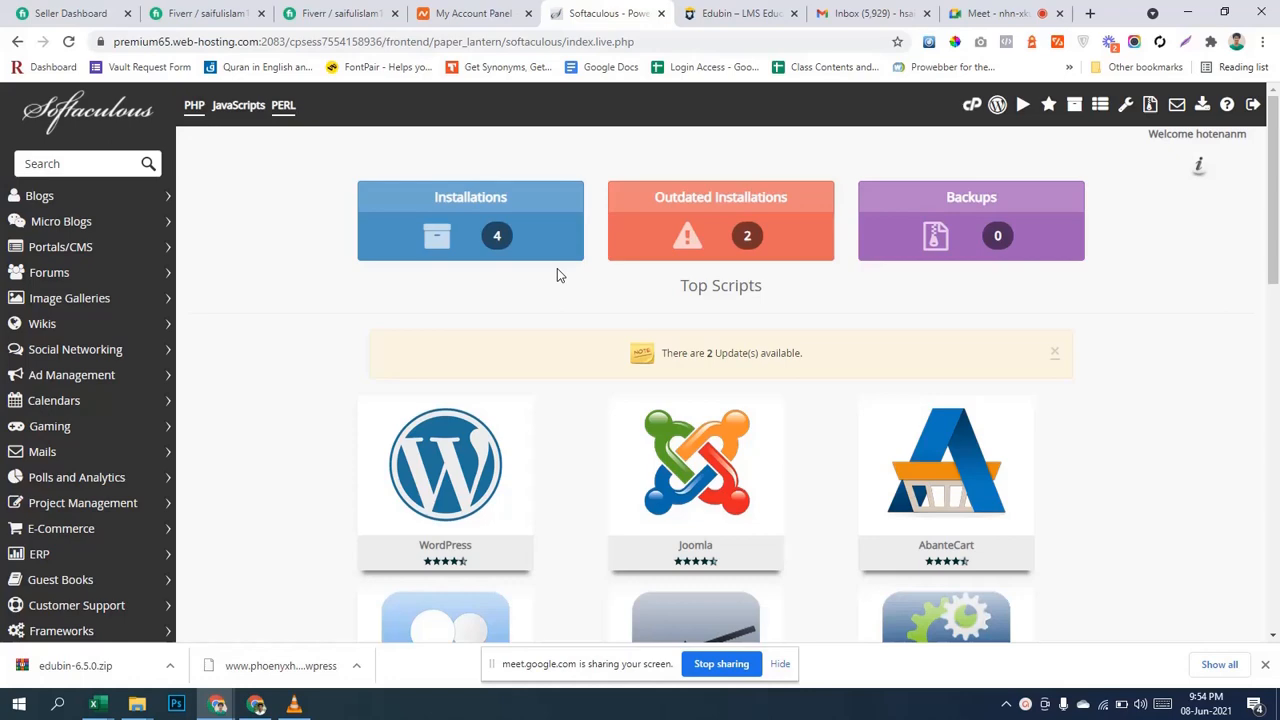
{"action": "scroll", "coordinate": [557, 270], "scroll_direction": "down", "scroll_amount": 2}
{"action": "mouse_move", "coordinate": [450, 313]}
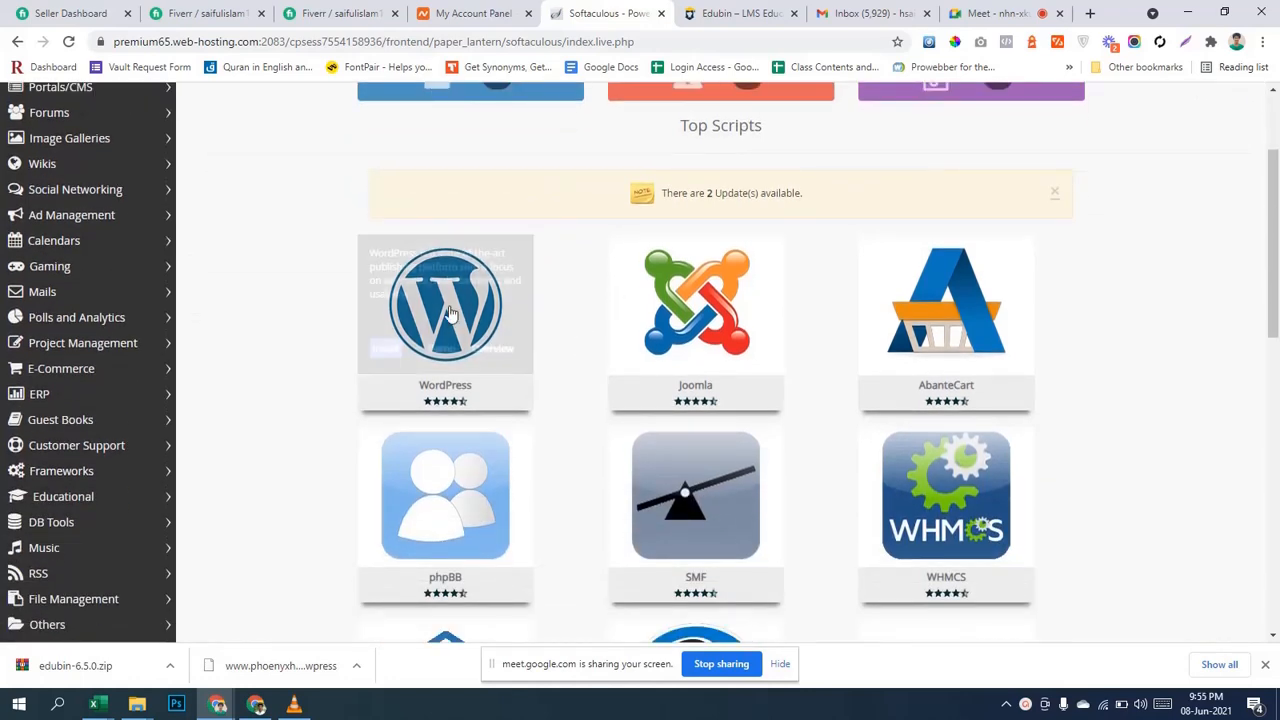
{"action": "scroll", "coordinate": [768, 351], "scroll_direction": "up", "scroll_amount": 1}
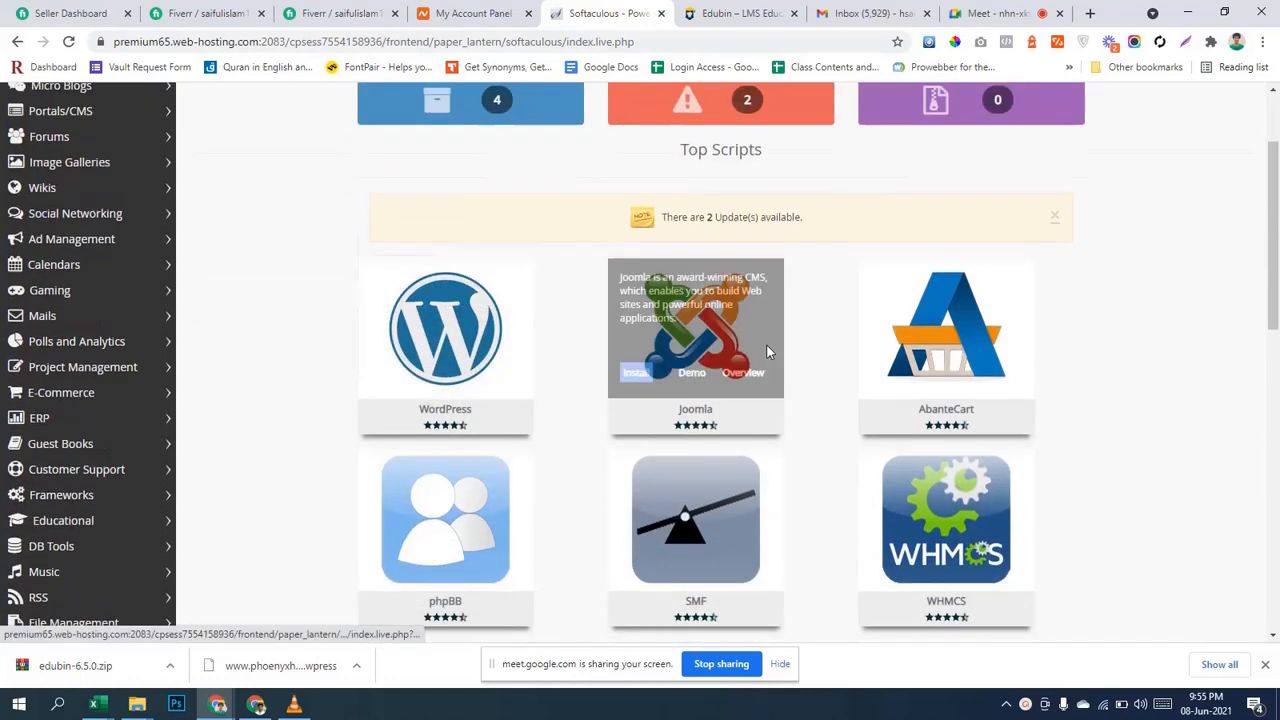
{"action": "scroll", "coordinate": [768, 345], "scroll_direction": "up", "scroll_amount": 1}
{"action": "scroll", "coordinate": [603, 286], "scroll_direction": "down", "scroll_amount": 3}
{"action": "scroll", "coordinate": [597, 288], "scroll_direction": "up", "scroll_amount": 2}
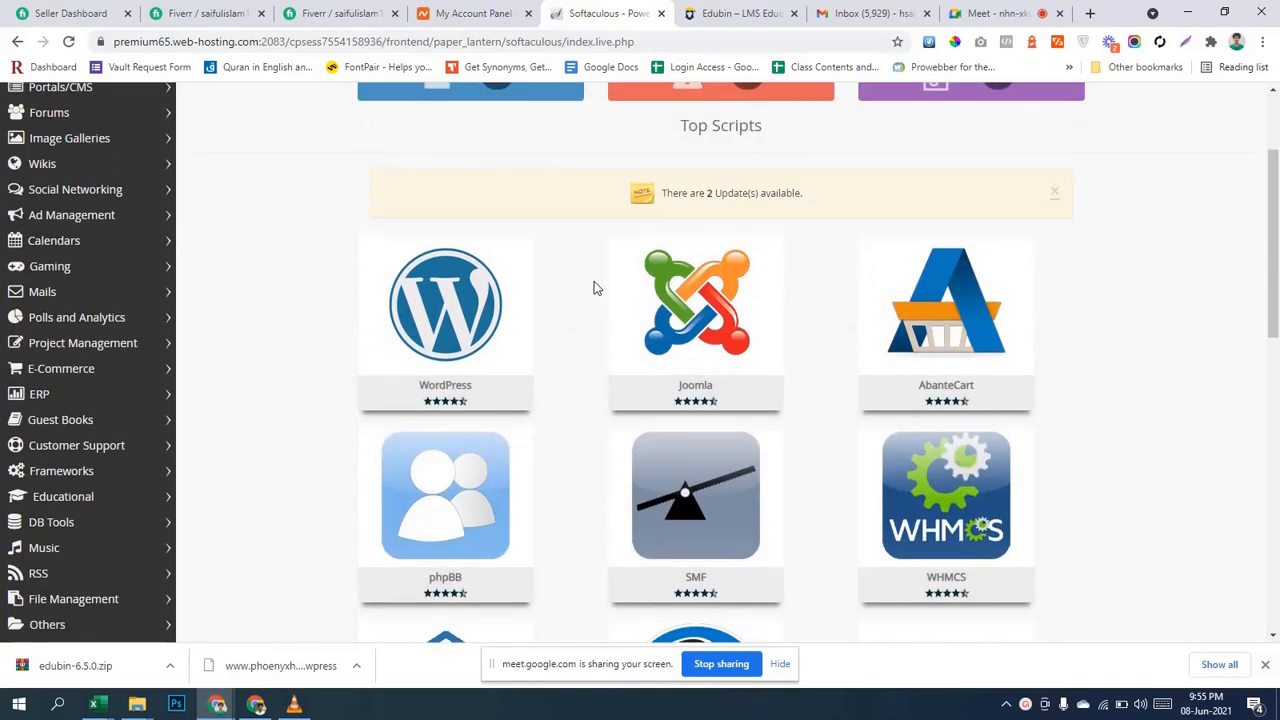
{"action": "scroll", "coordinate": [303, 260], "scroll_direction": "up", "scroll_amount": 2}
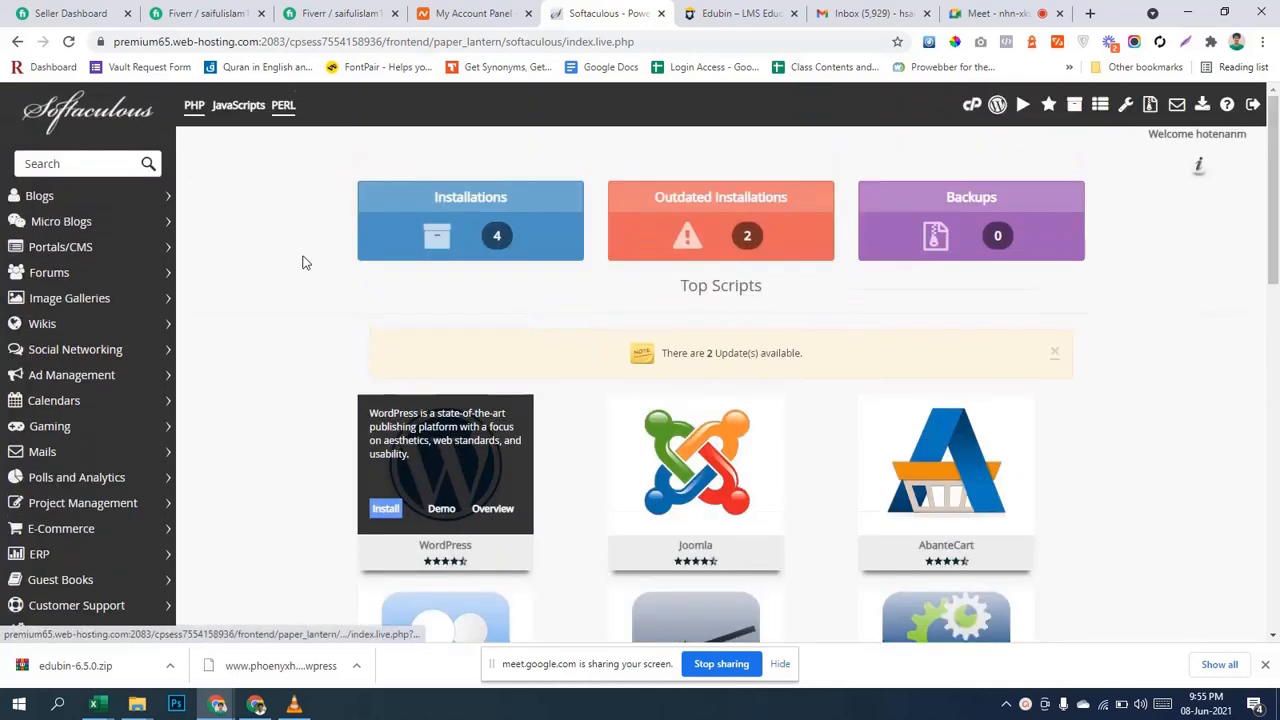
Find WordPress among the Top Scripts and open its installation form.
{"action": "scroll", "coordinate": [314, 220], "scroll_direction": "down", "scroll_amount": 2}
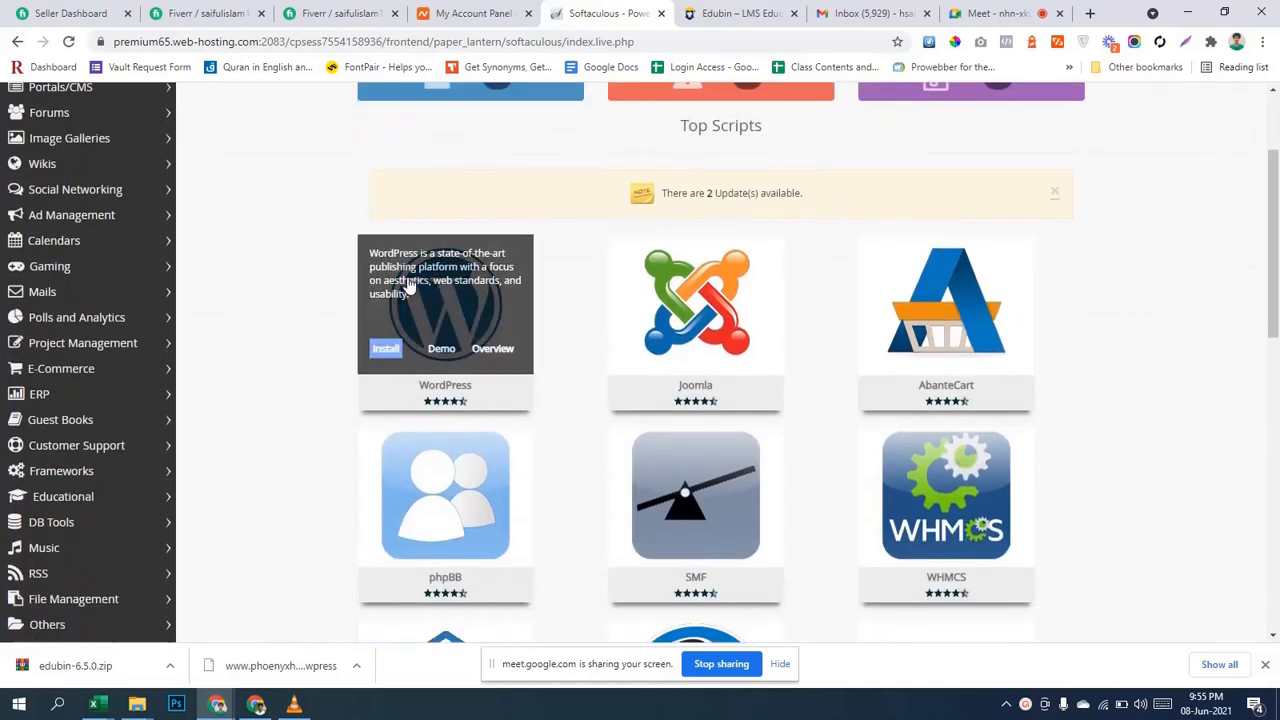
{"action": "scroll", "coordinate": [1086, 434], "scroll_direction": "down", "scroll_amount": 9}
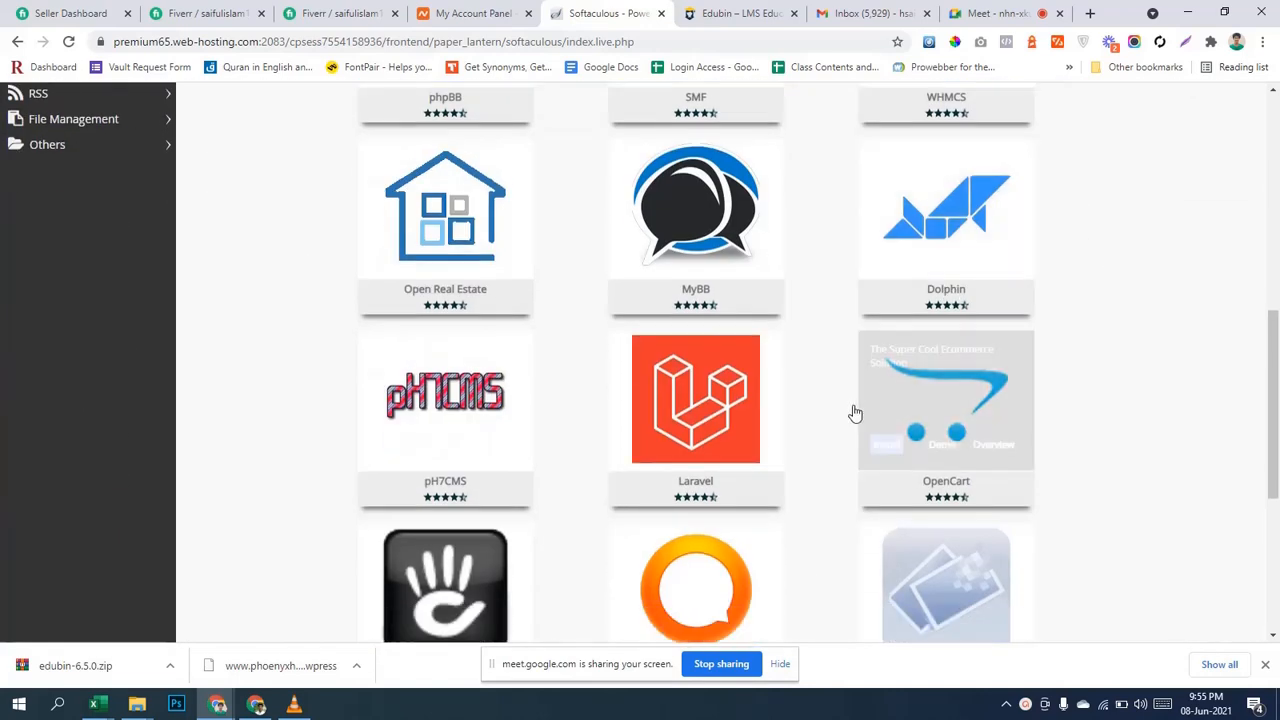
{"action": "scroll", "coordinate": [679, 360], "scroll_direction": "up", "scroll_amount": 12}
{"action": "scroll", "coordinate": [640, 340], "scroll_direction": "down", "scroll_amount": 5}
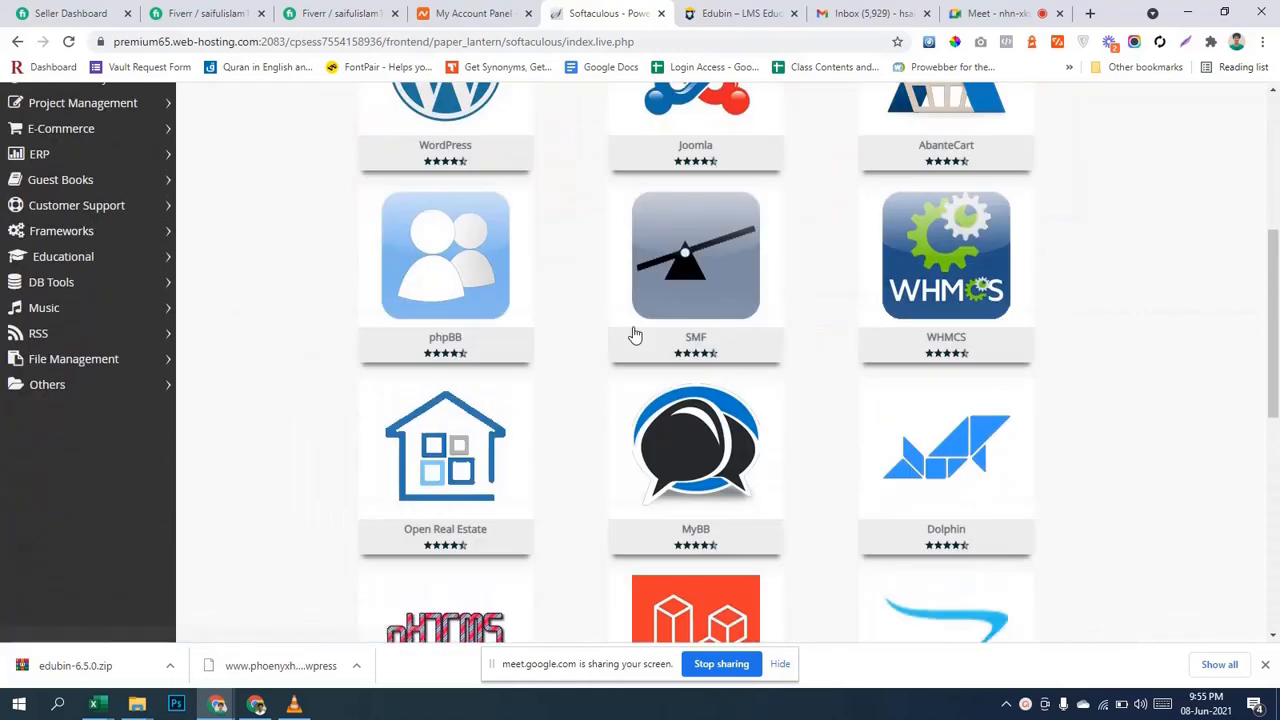
{"action": "scroll", "coordinate": [538, 186], "scroll_direction": "up", "scroll_amount": 2}
{"action": "left_click", "coordinate": [388, 270]}
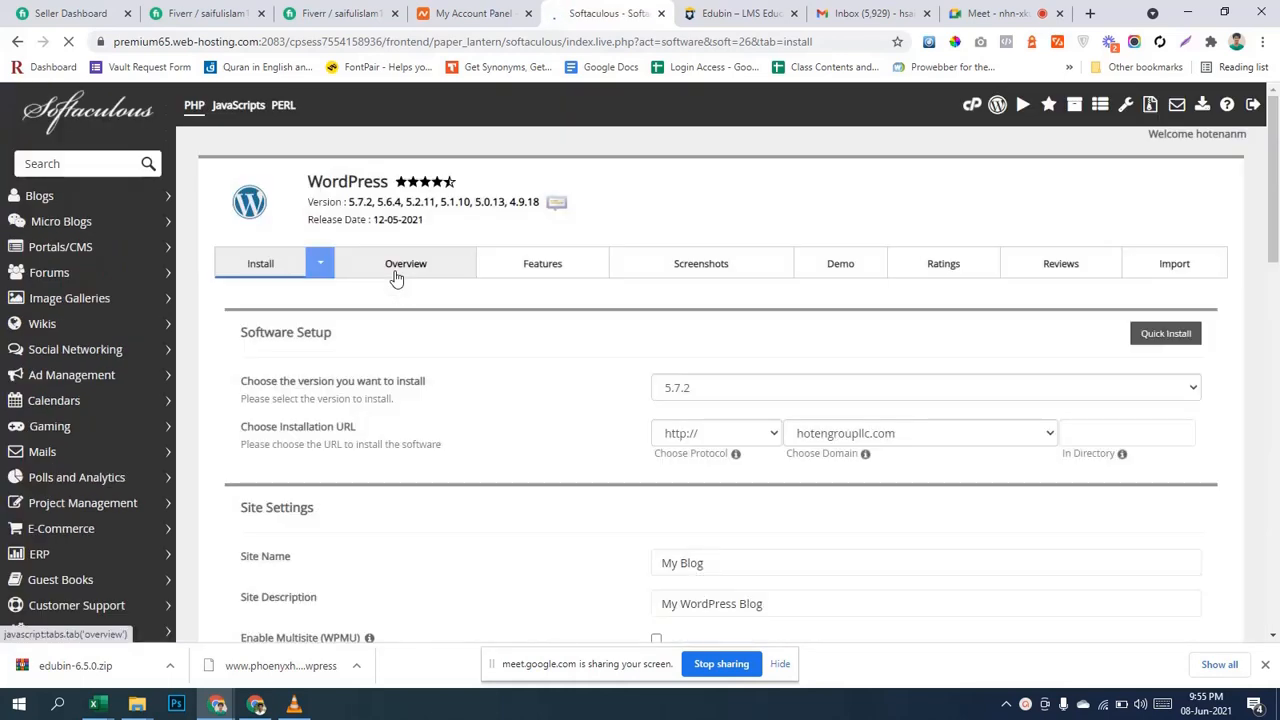
{"action": "scroll", "coordinate": [1194, 414], "scroll_direction": "down", "scroll_amount": 1}
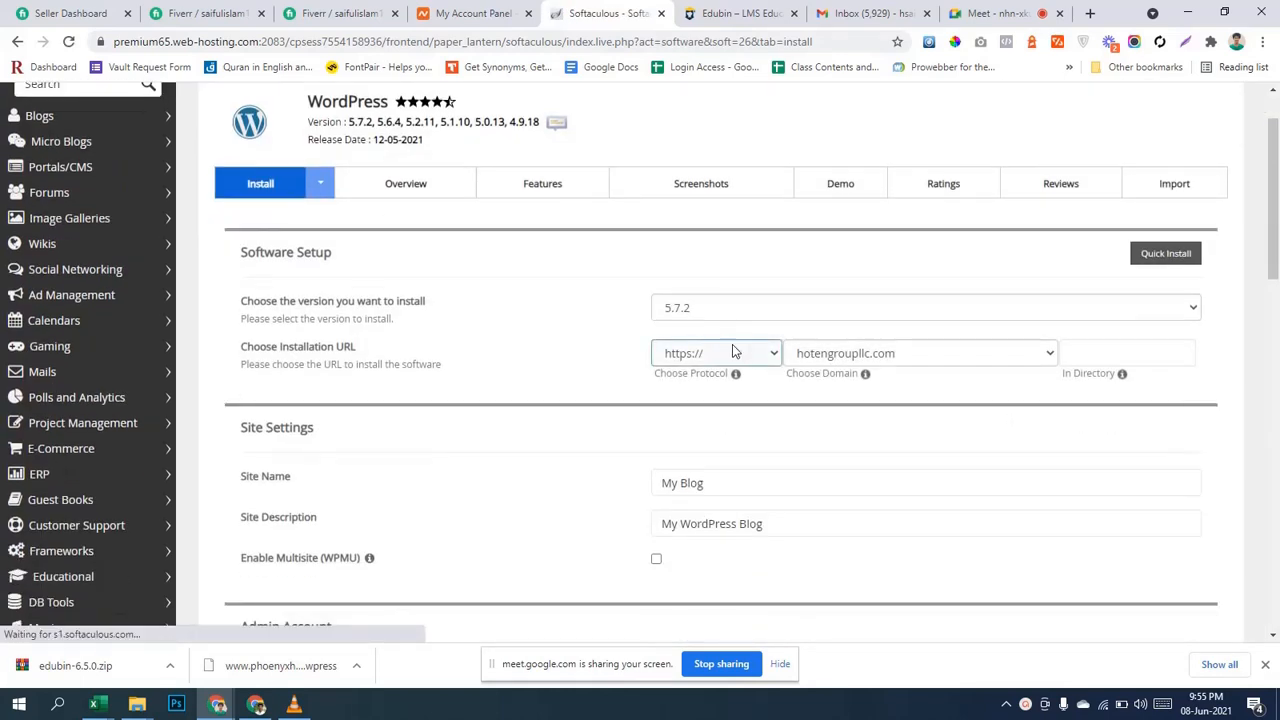
{"action": "left_click", "coordinate": [730, 352]}
{"action": "left_click", "coordinate": [917, 434]}
{"action": "left_click", "coordinate": [1116, 350]}
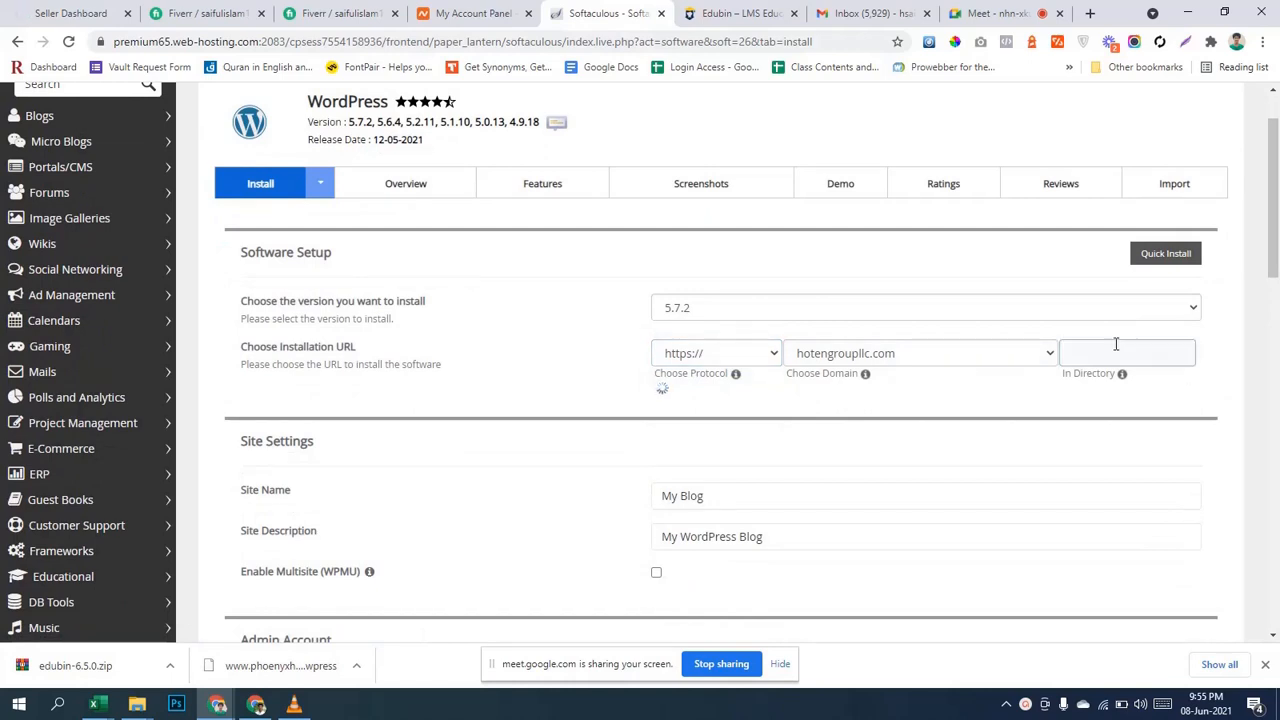
{"action": "left_click", "coordinate": [1119, 351]}
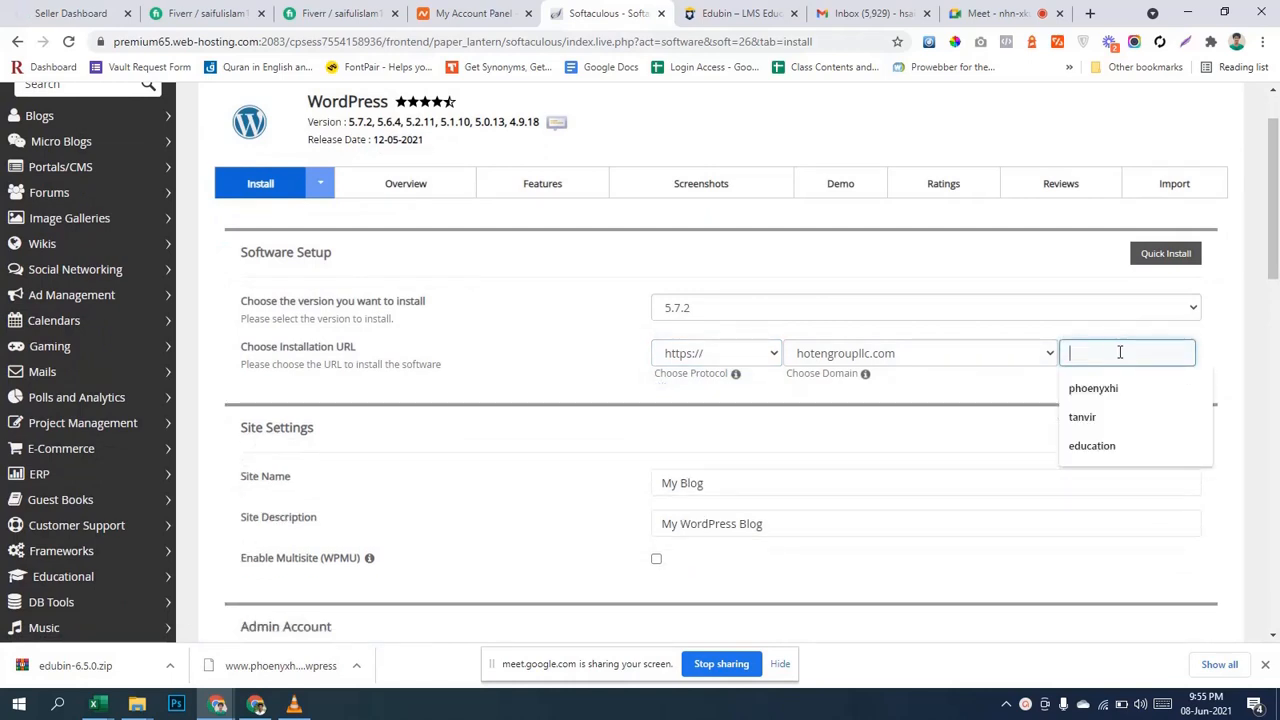
{"action": "left_click", "coordinate": [931, 394]}
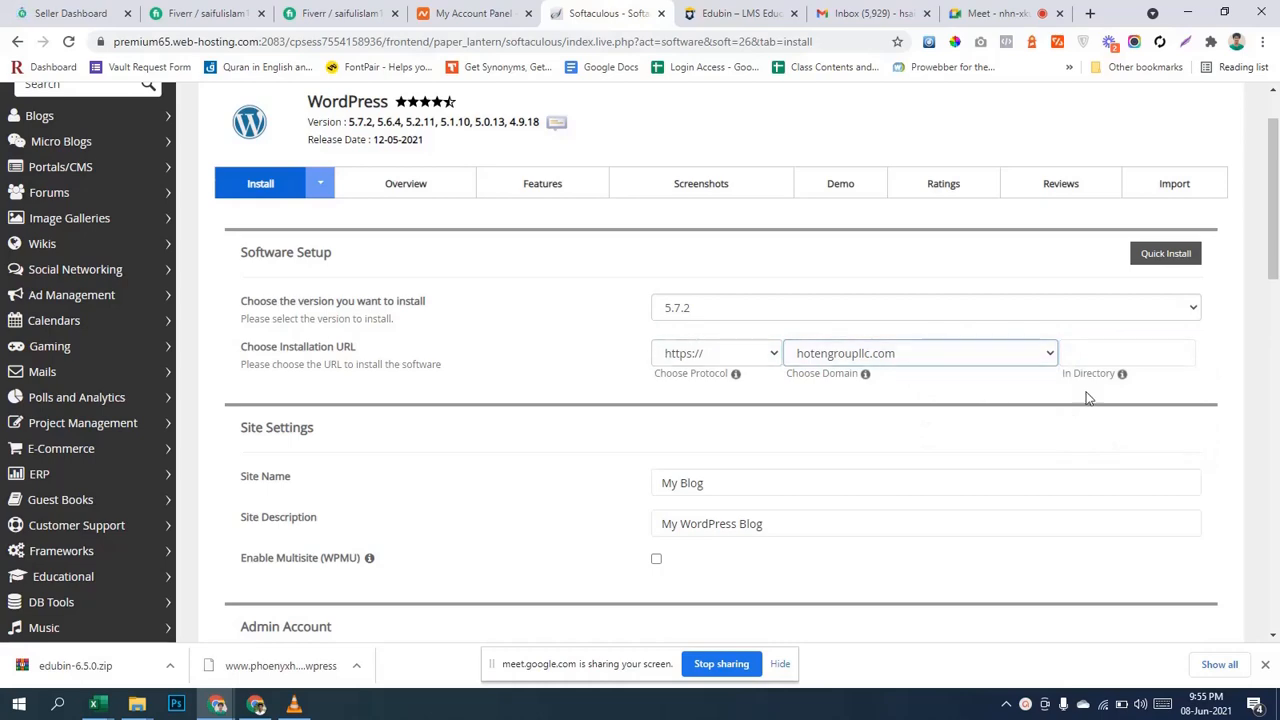
Review the site, admin account and theme settings of the installation form, and set the installation directory to education.
{"action": "scroll", "coordinate": [1051, 417], "scroll_direction": "down", "scroll_amount": 4}
{"action": "scroll", "coordinate": [1008, 402], "scroll_direction": "up", "scroll_amount": 3}
{"action": "scroll", "coordinate": [1008, 402], "scroll_direction": "down", "scroll_amount": 3}
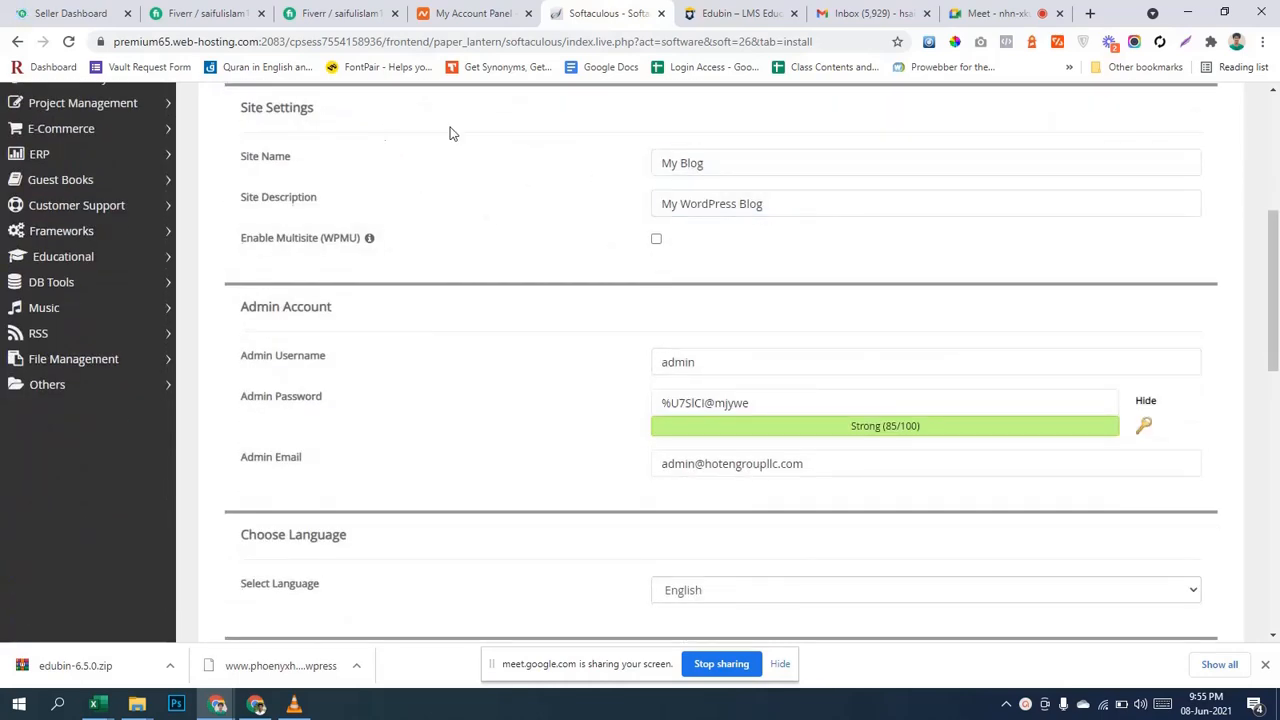
{"action": "scroll", "coordinate": [450, 133], "scroll_direction": "down", "scroll_amount": 1}
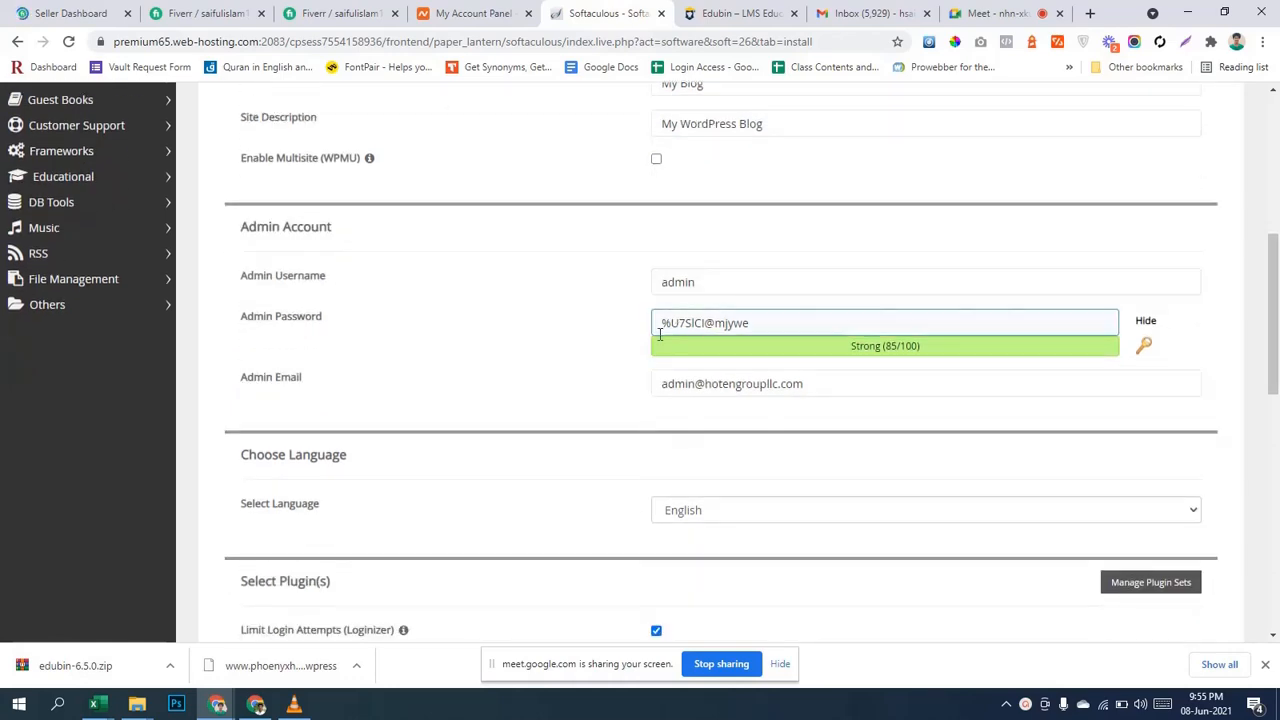
{"action": "scroll", "coordinate": [660, 335], "scroll_direction": "down", "scroll_amount": 9}
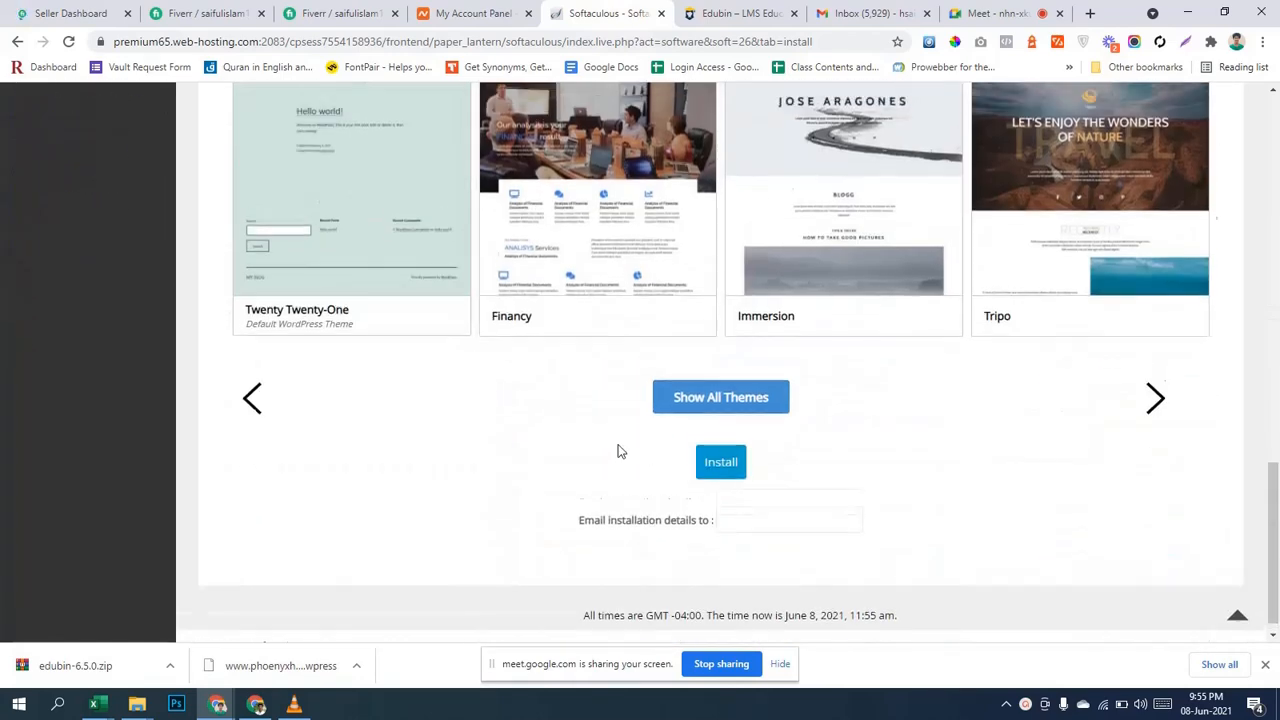
{"action": "scroll", "coordinate": [625, 440], "scroll_direction": "up", "scroll_amount": 10}
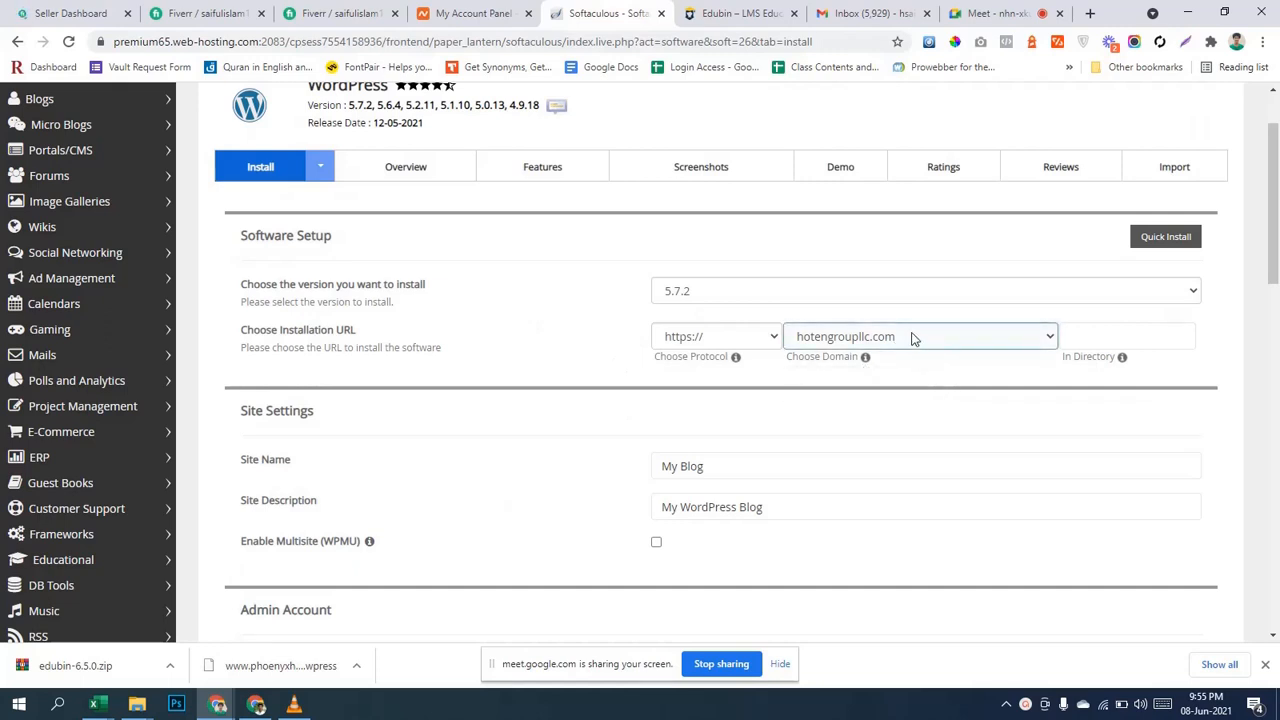
{"action": "left_click", "coordinate": [1110, 337]}
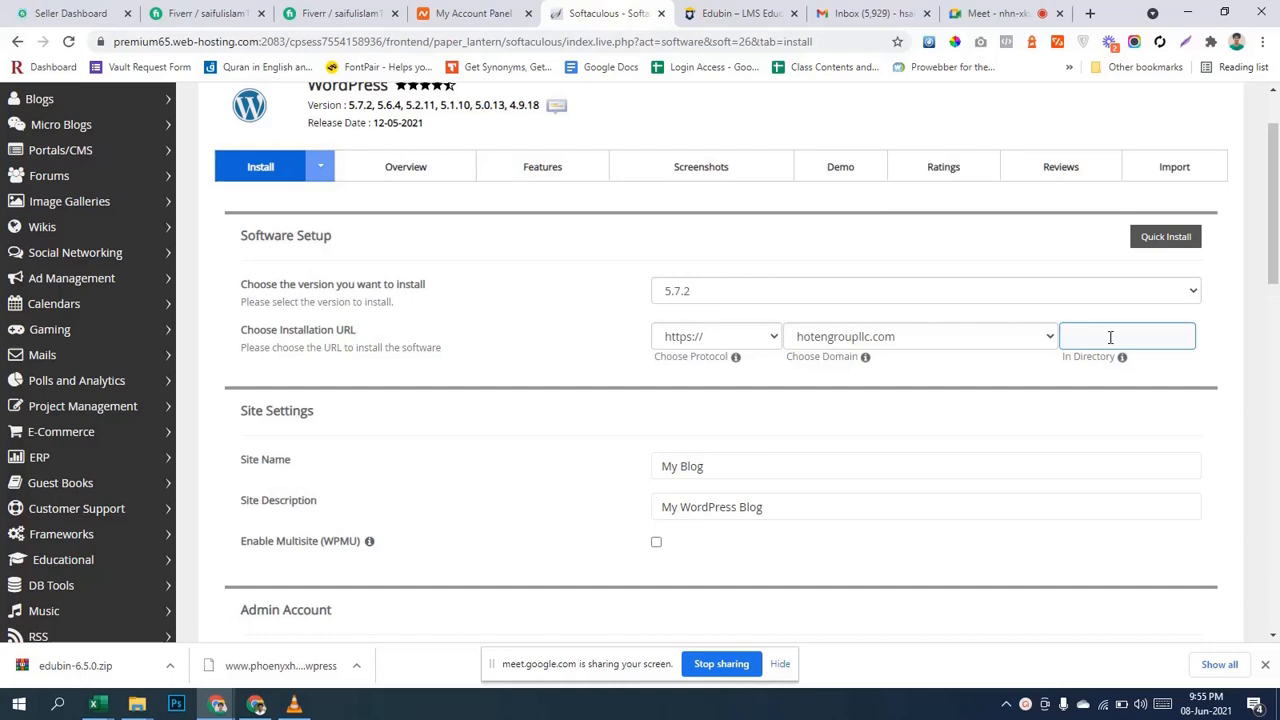
{"action": "left_click", "coordinate": [1110, 337]}
{"action": "left_click", "coordinate": [1100, 430]}
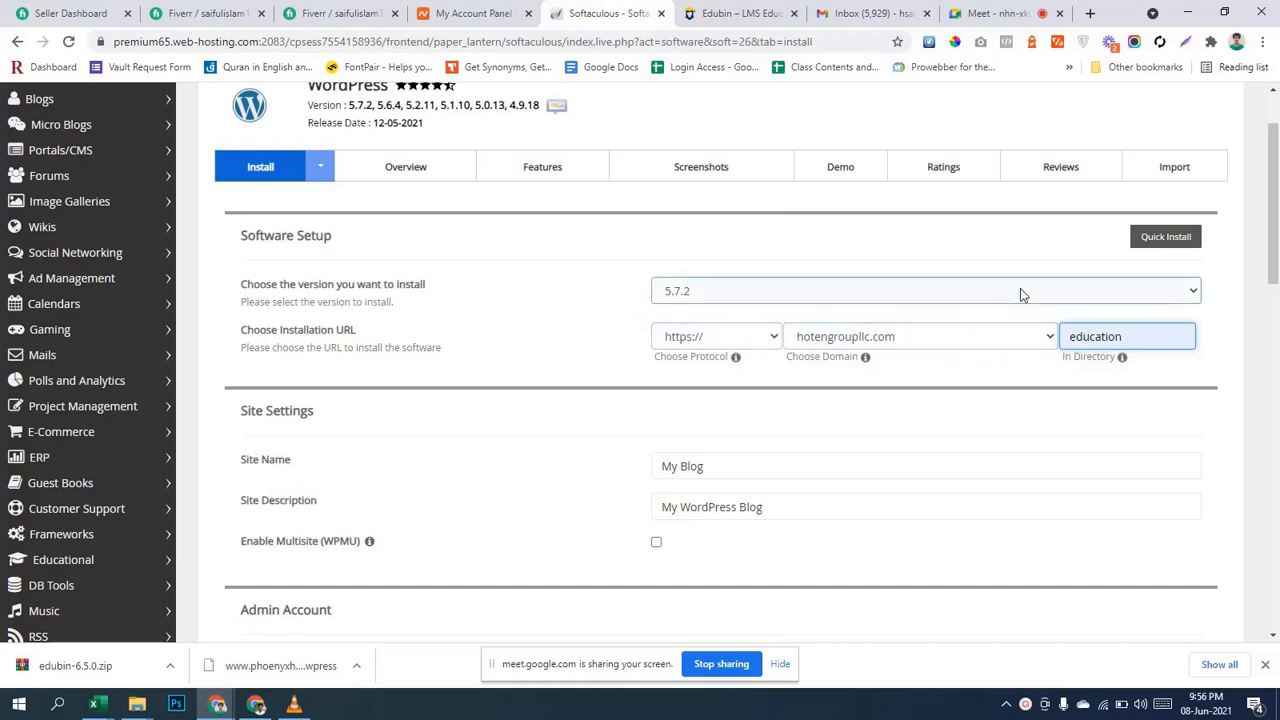
Start the WordPress installation, keeping the remaining settings and the default theme selection.
{"action": "scroll", "coordinate": [1110, 318], "scroll_direction": "down", "scroll_amount": 9}
{"action": "scroll", "coordinate": [1110, 325], "scroll_direction": "down", "scroll_amount": 4}
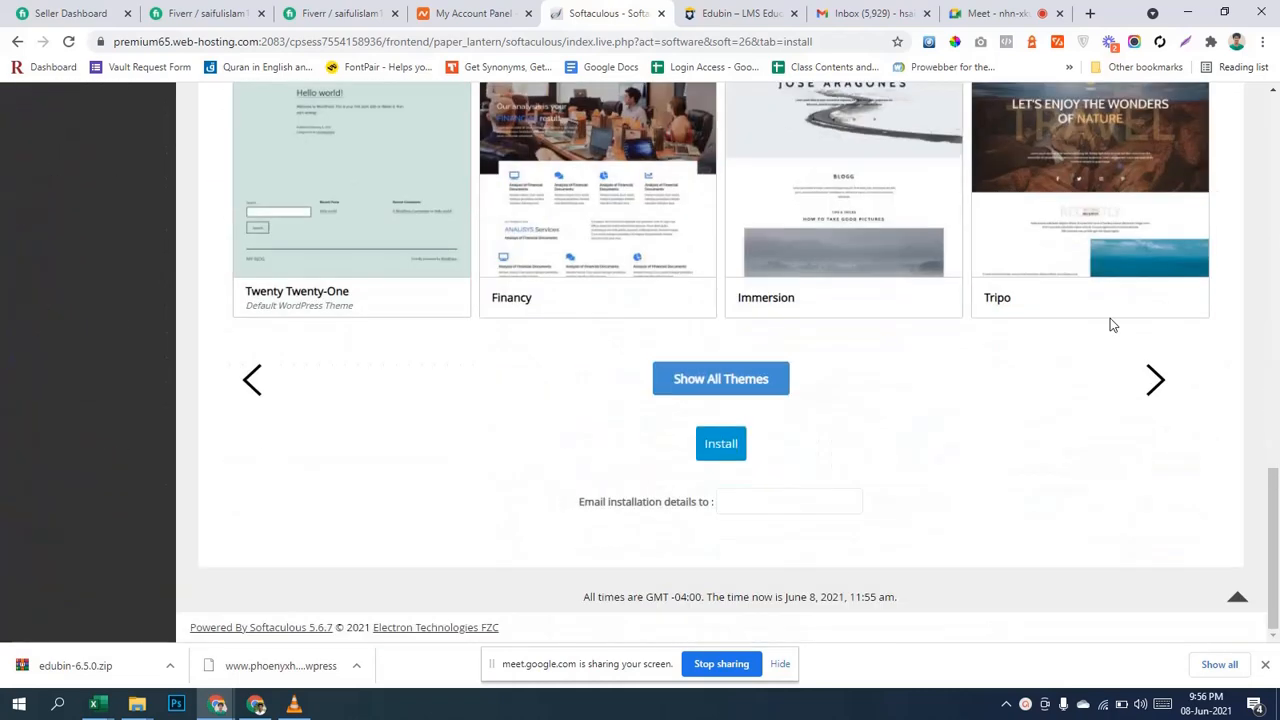
{"action": "left_click", "coordinate": [722, 445]}
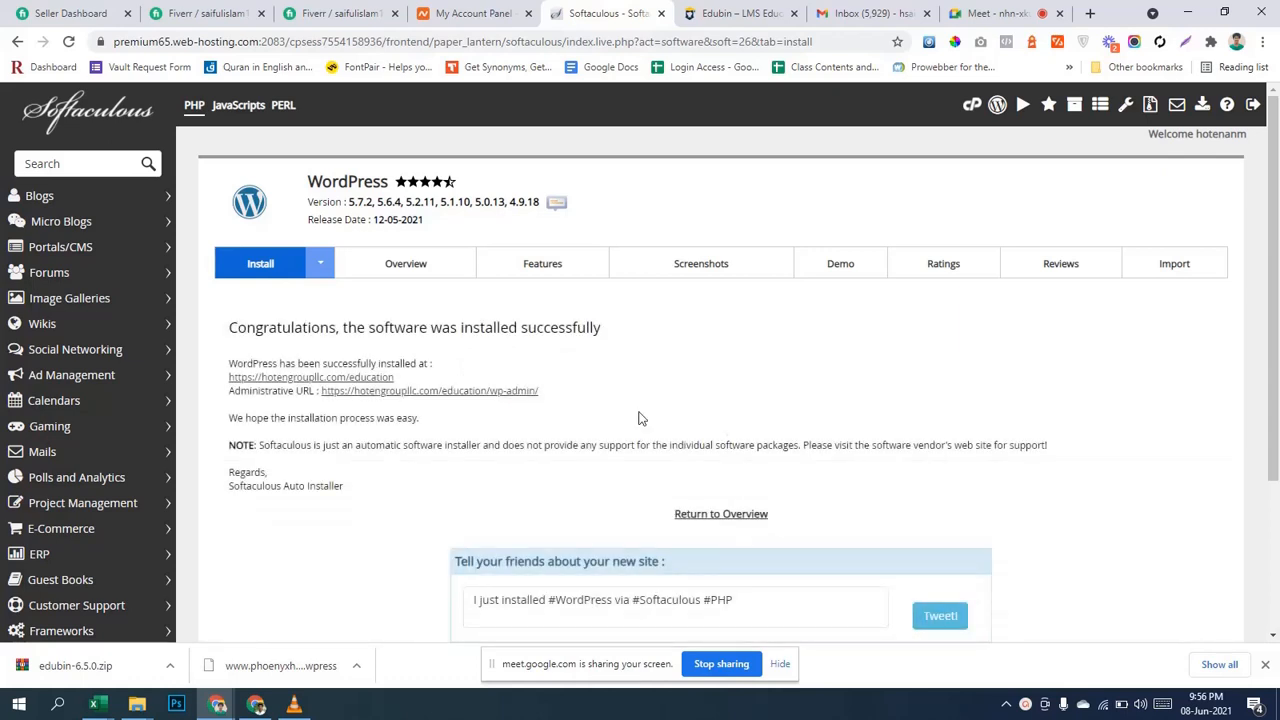
Open the new site's administrative URL in its own tab and examine the wp-admin address and the WordPress dashboard.
{"action": "left_click", "coordinate": [462, 399]}
{"action": "key", "text": "ctrl+shift+Tab"}
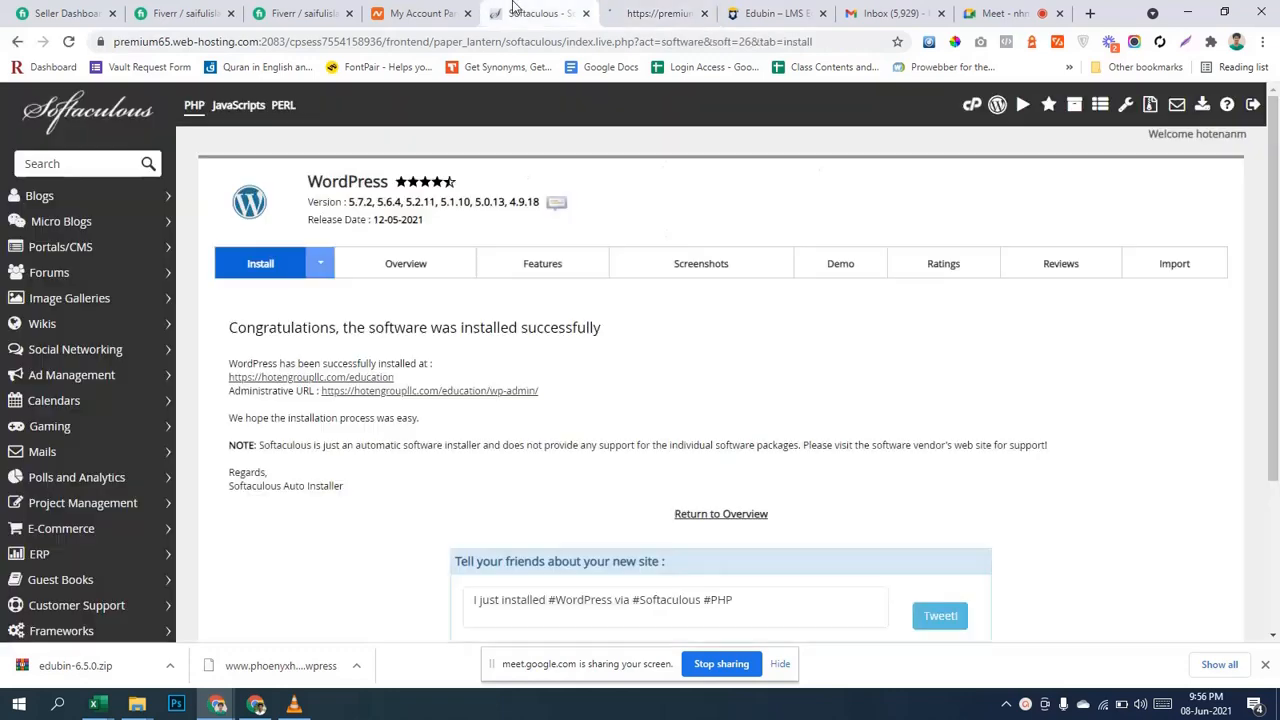
{"action": "key", "text": "ctrl+Tab"}
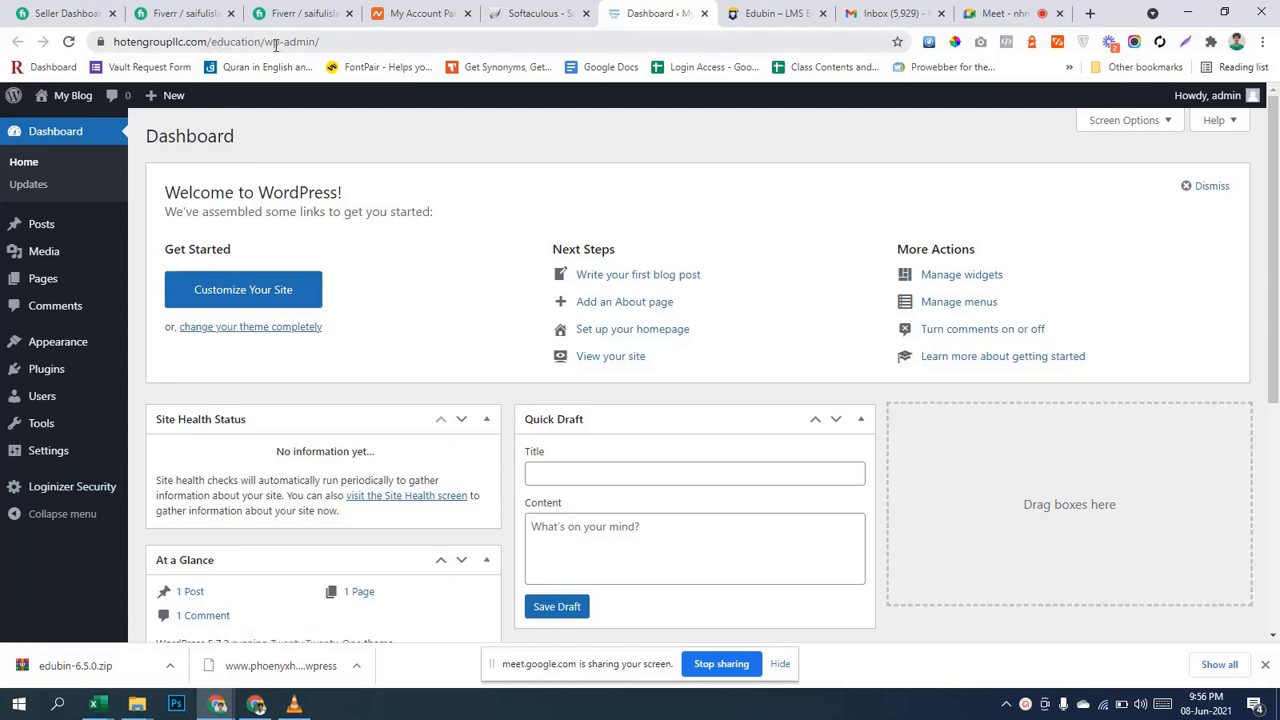
{"action": "left_click_drag", "start_coordinate": [265, 42], "coordinate": [112, 44]}
{"action": "left_click", "coordinate": [368, 41]}
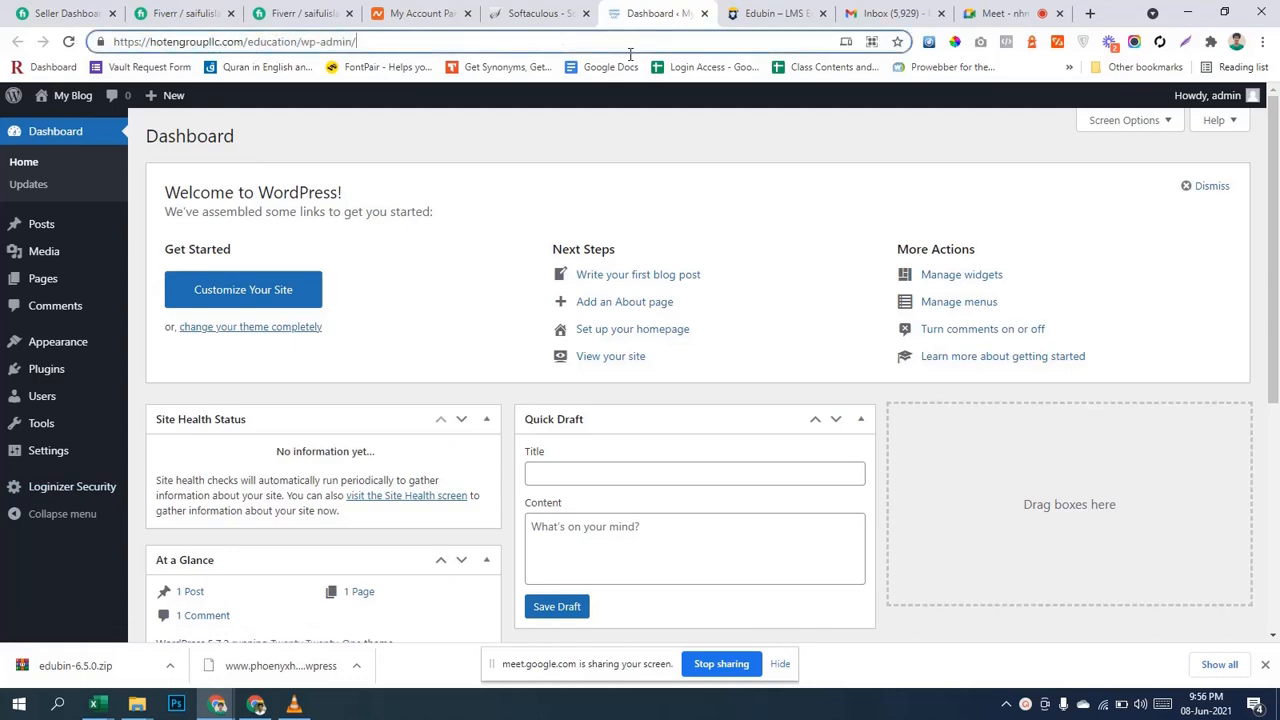
{"action": "scroll", "coordinate": [453, 320], "scroll_direction": "down", "scroll_amount": 1}
{"action": "scroll", "coordinate": [453, 321], "scroll_direction": "up", "scroll_amount": 1}
Go to the site's theme management and open the form for uploading a theme in .zip format.
{"action": "mouse_move", "coordinate": [6, 356]}
{"action": "mouse_move", "coordinate": [50, 345]}
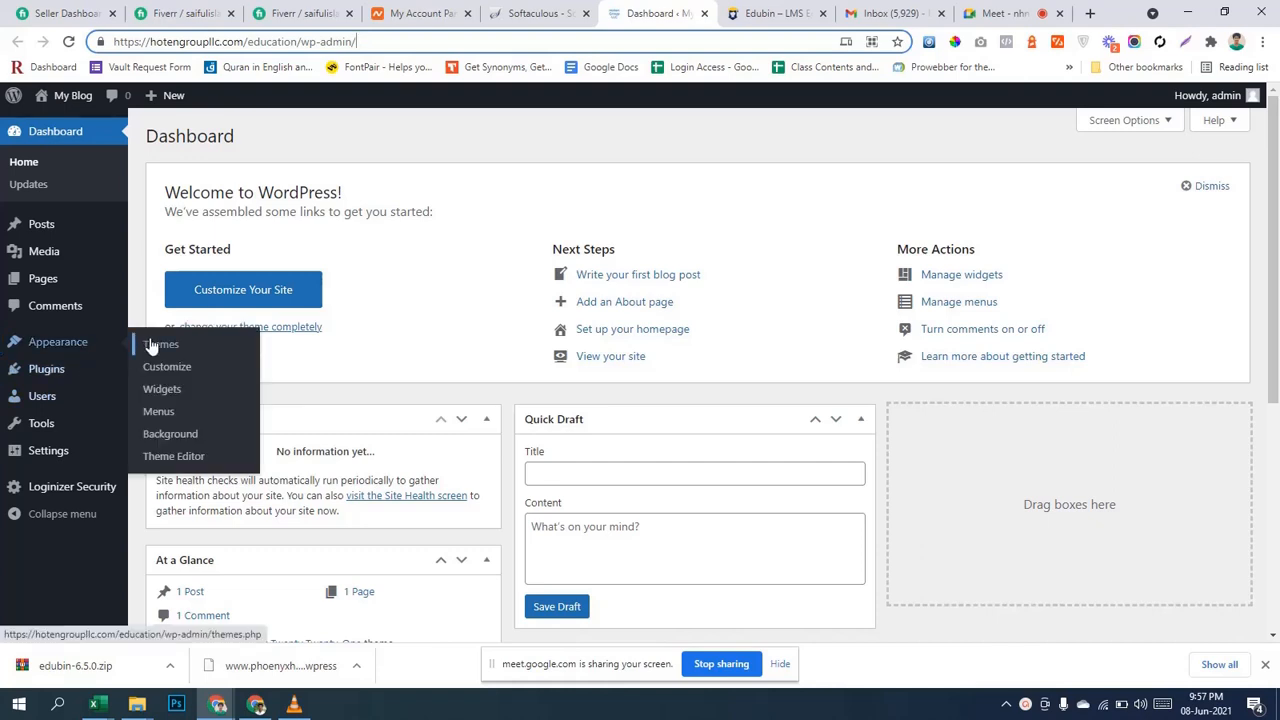
{"action": "left_click", "coordinate": [151, 346]}
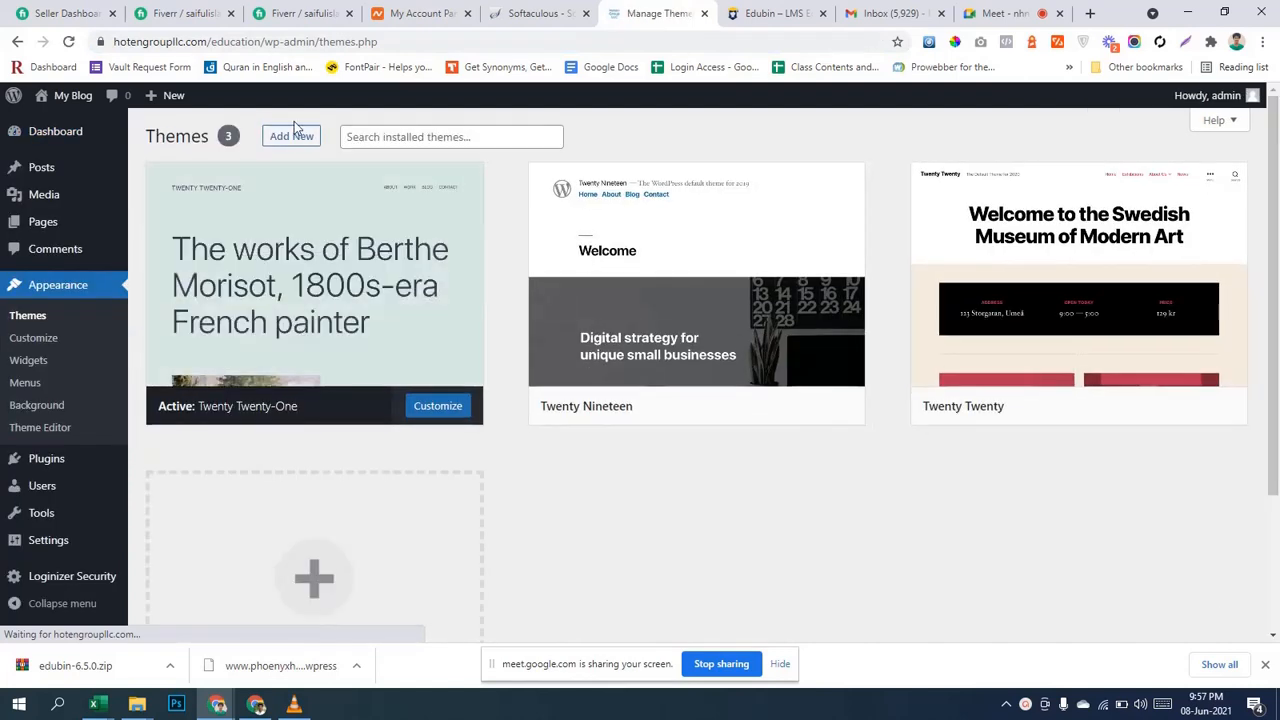
{"action": "left_click", "coordinate": [292, 136]}
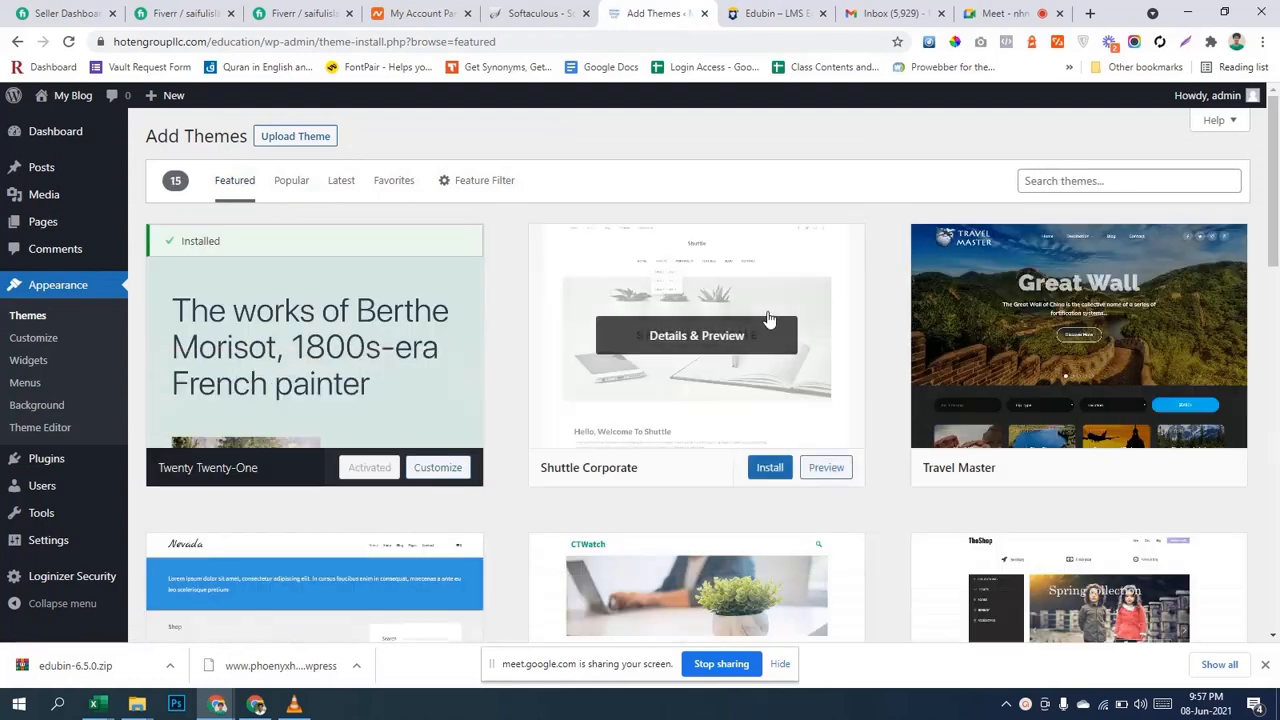
{"action": "left_click", "coordinate": [292, 136]}
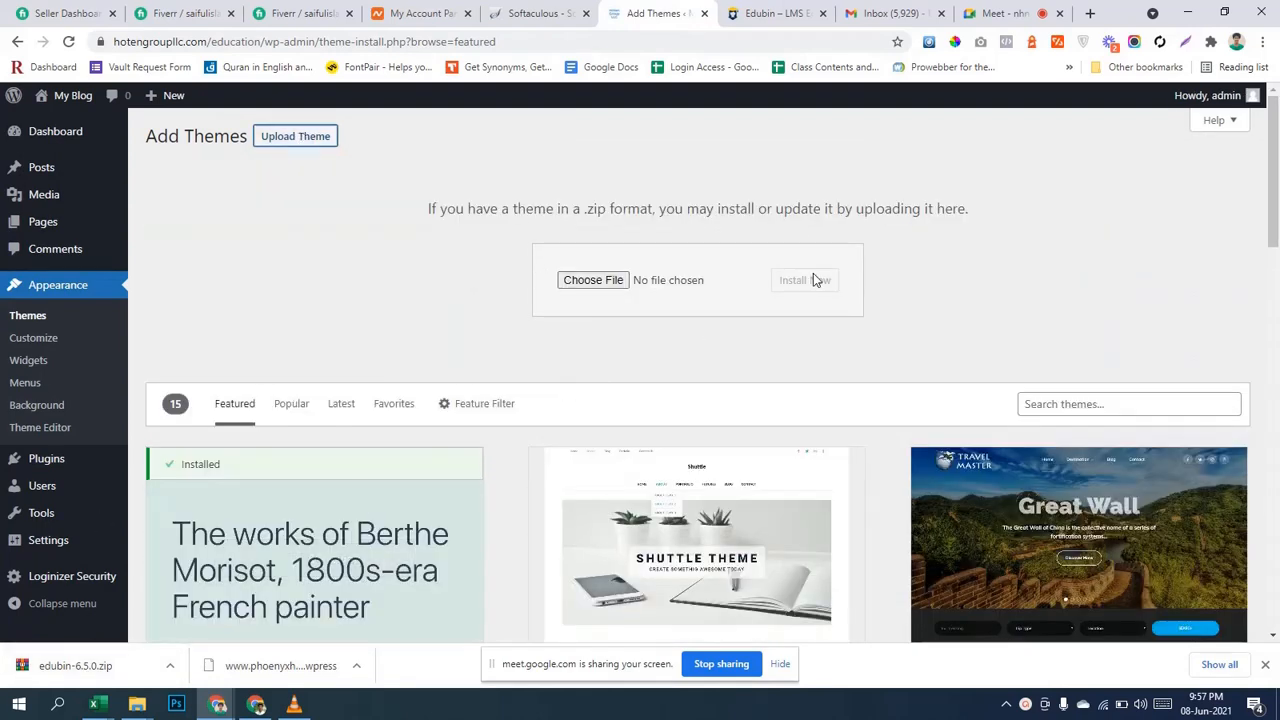
Return from Softaculous to the cPanel main page and open the File Manager.
{"action": "left_click", "coordinate": [530, 13]}
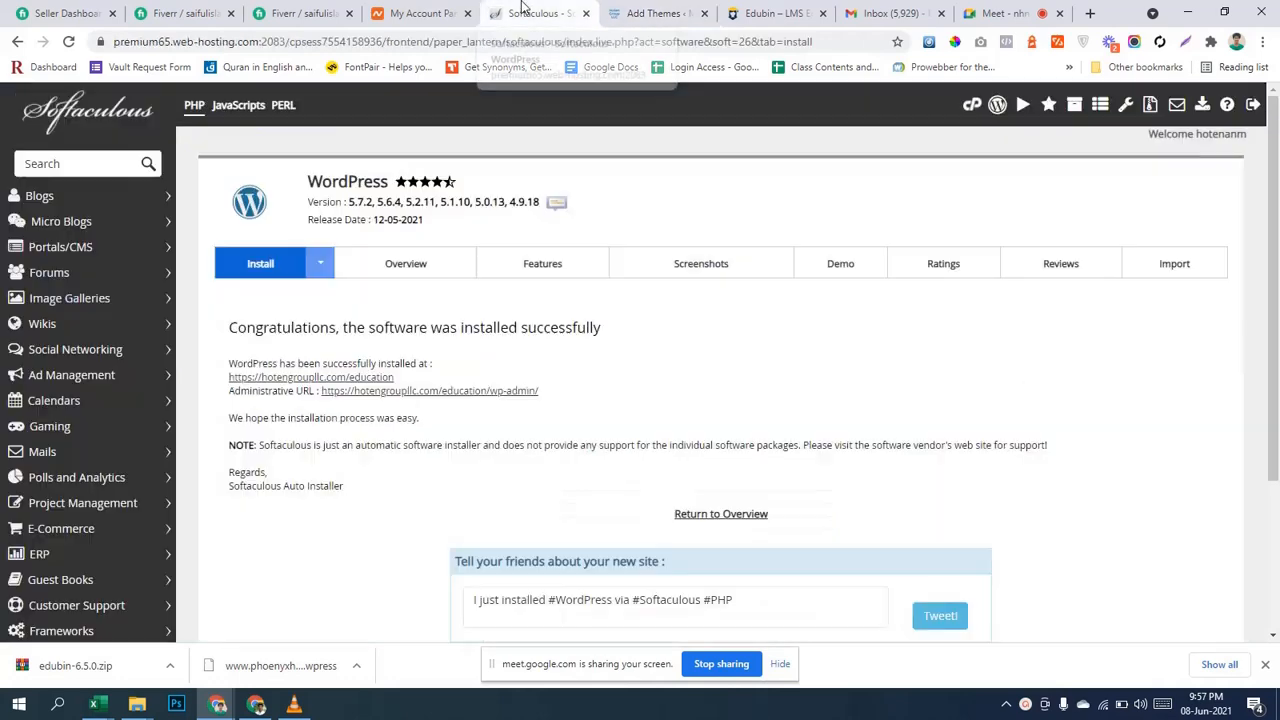
{"action": "left_click", "coordinate": [968, 114]}
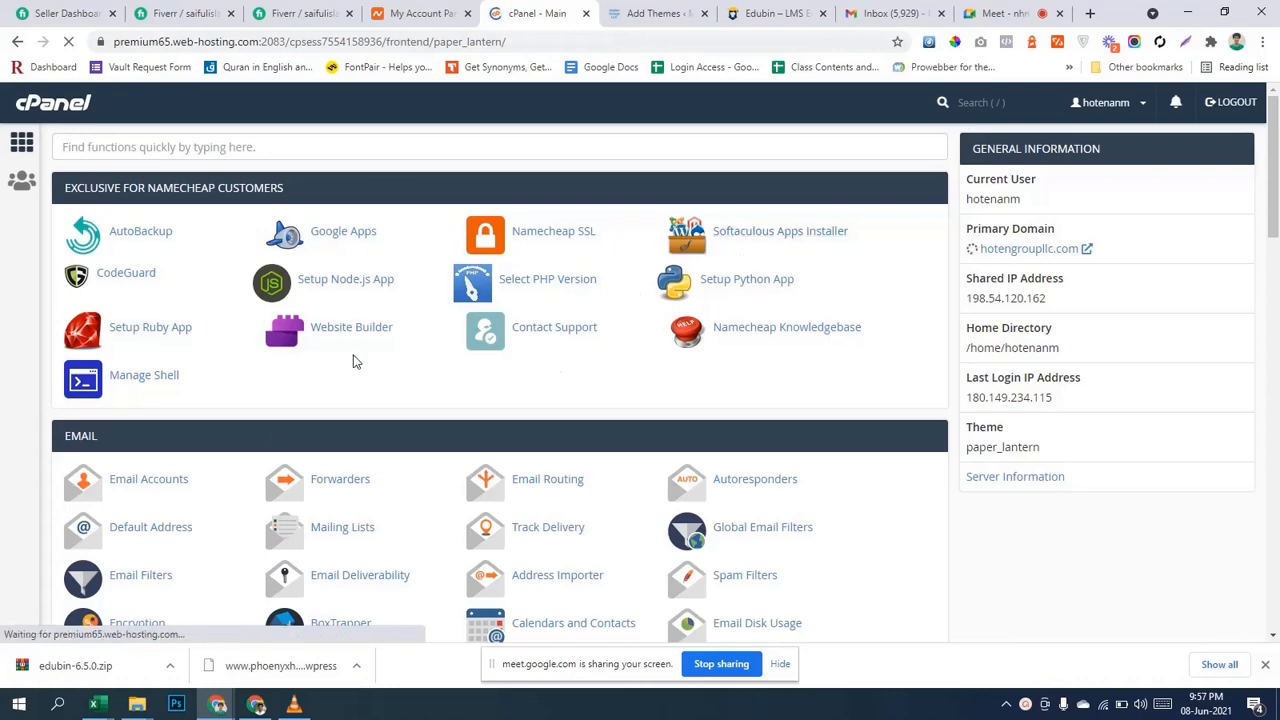
{"action": "scroll", "coordinate": [355, 360], "scroll_direction": "down", "scroll_amount": 3}
{"action": "scroll", "coordinate": [360, 361], "scroll_direction": "up", "scroll_amount": 1}
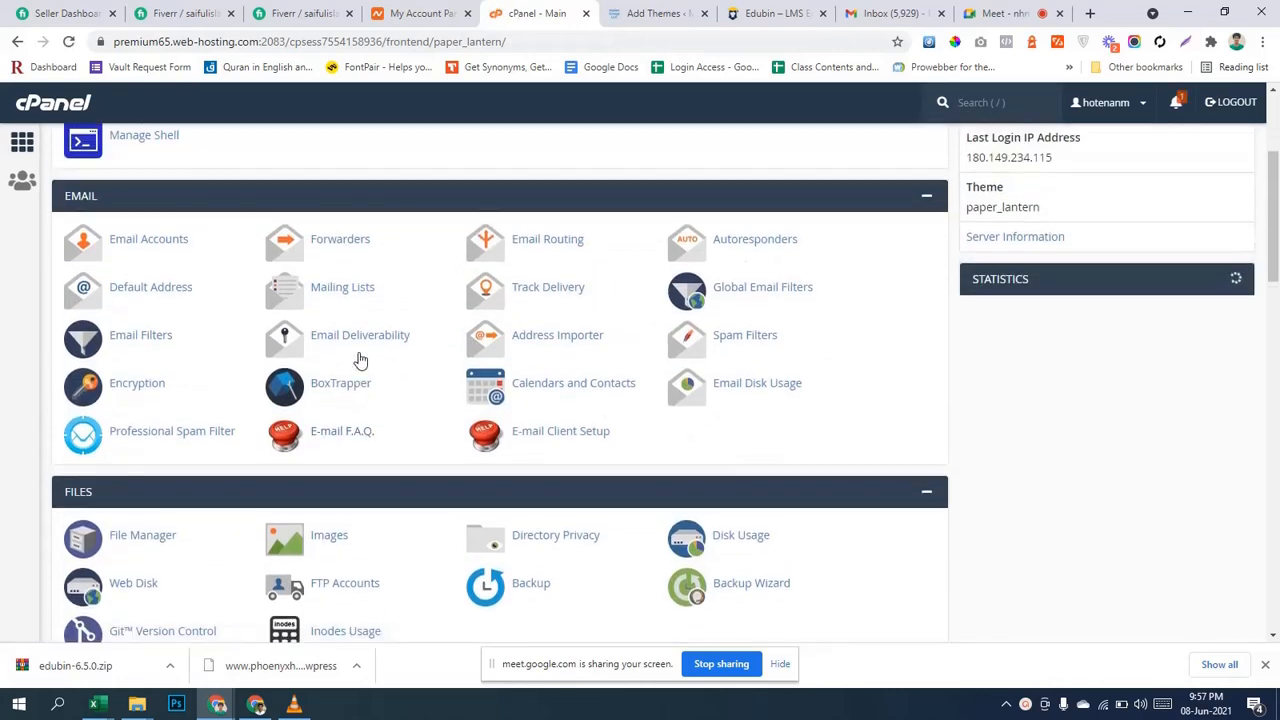
{"action": "scroll", "coordinate": [360, 356], "scroll_direction": "down", "scroll_amount": 2}
{"action": "left_click", "coordinate": [169, 377]}
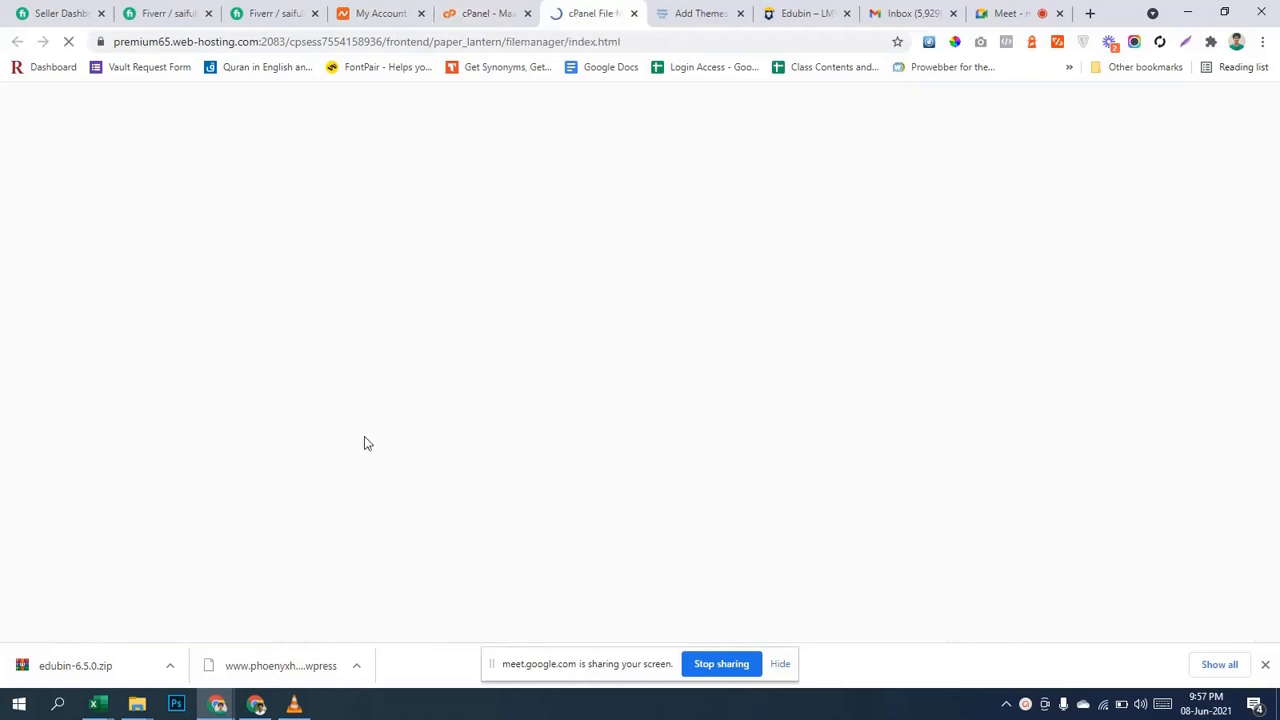
Switch to File Explorer and browse the local WordPress site to C:\xampp\htdocs\amrwebsite\wp-content\themes.
{"action": "mouse_move", "coordinate": [137, 704]}
{"action": "left_click", "coordinate": [128, 630]}
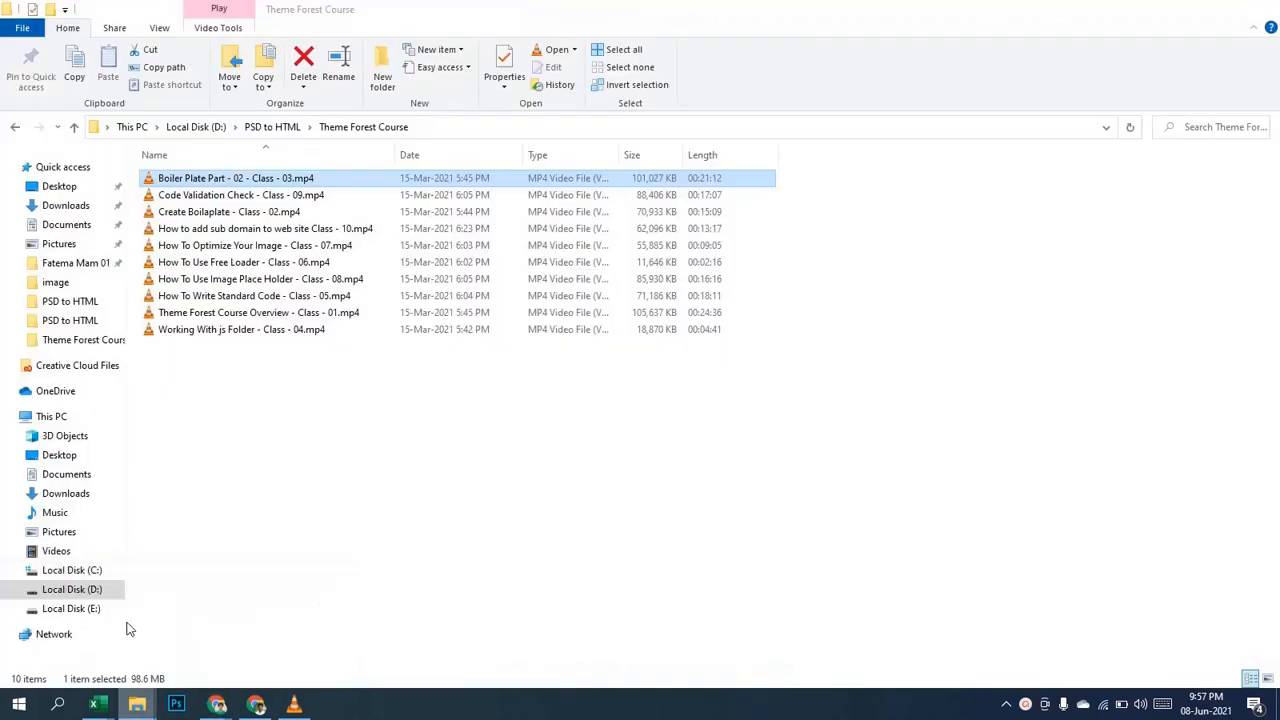
{"action": "left_click", "coordinate": [77, 365]}
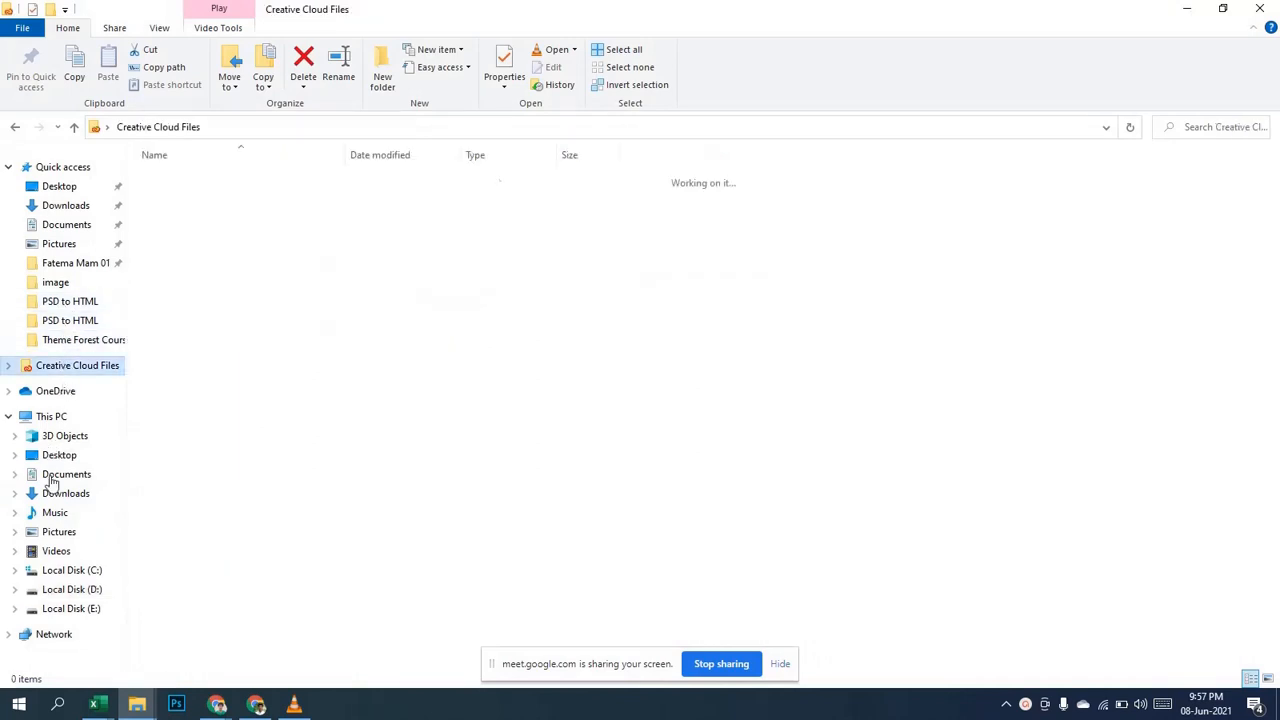
{"action": "left_click", "coordinate": [66, 570]}
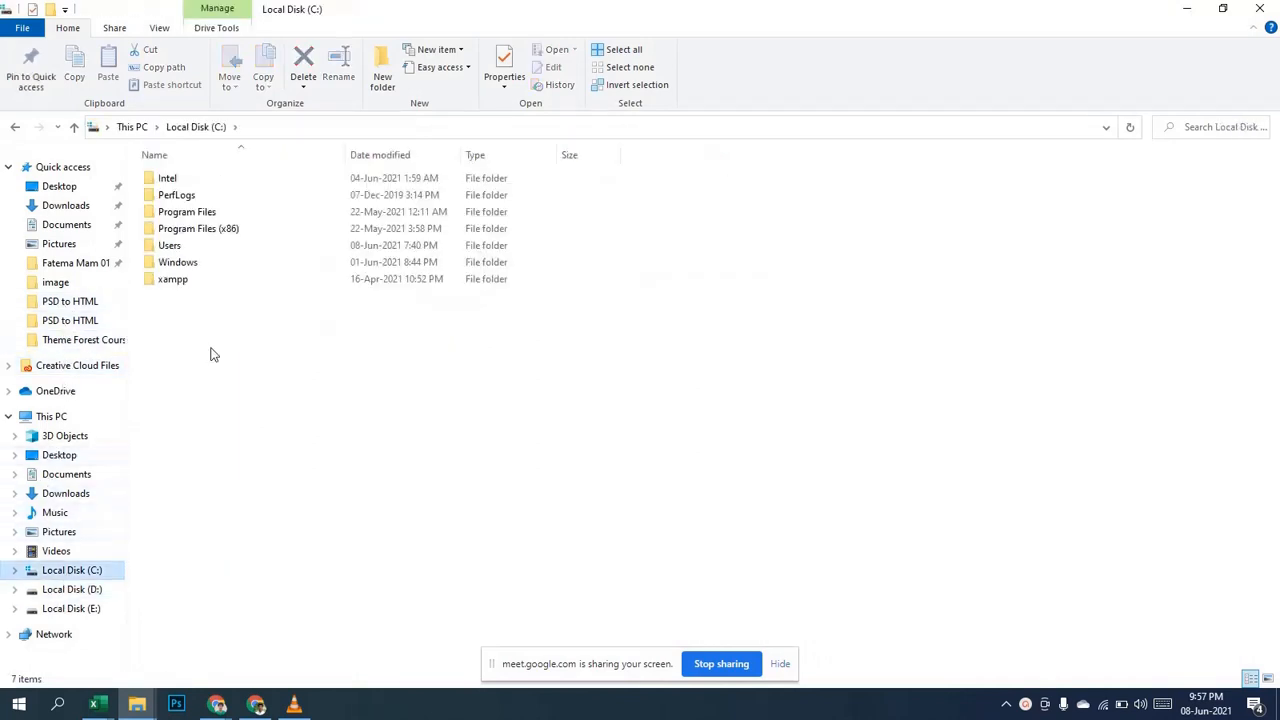
{"action": "double_click", "coordinate": [232, 279]}
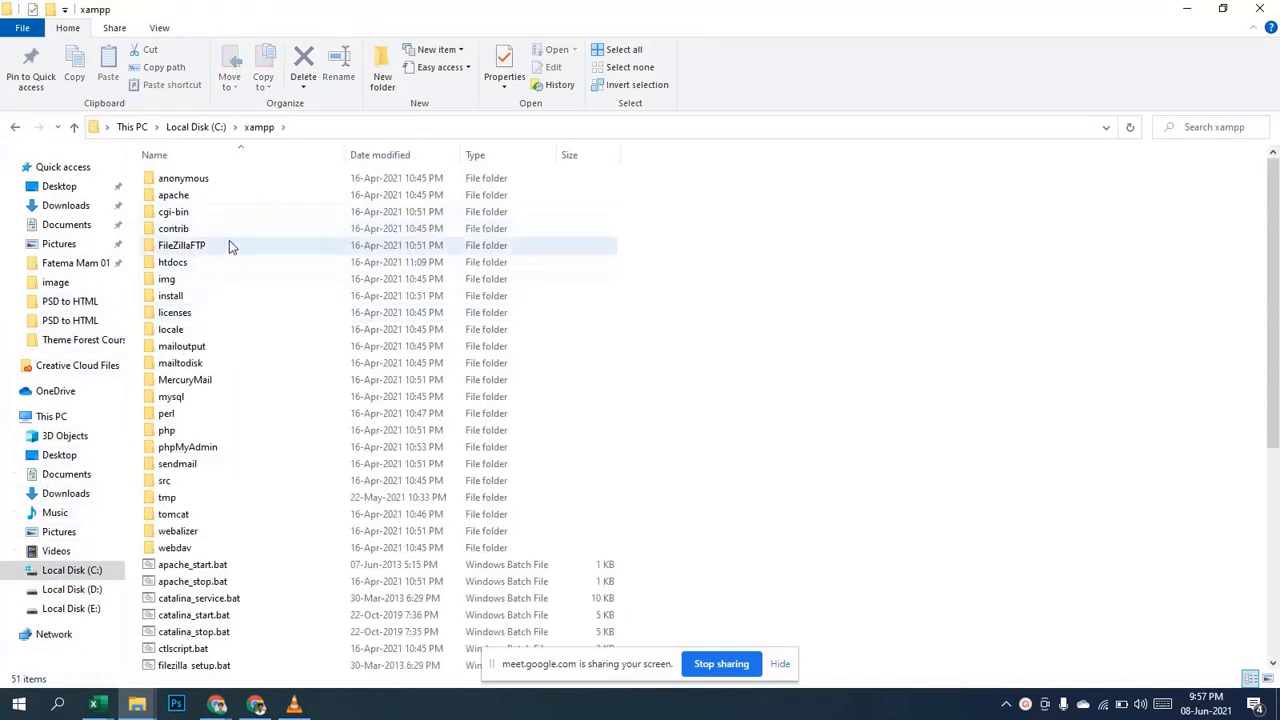
{"action": "double_click", "coordinate": [221, 262]}
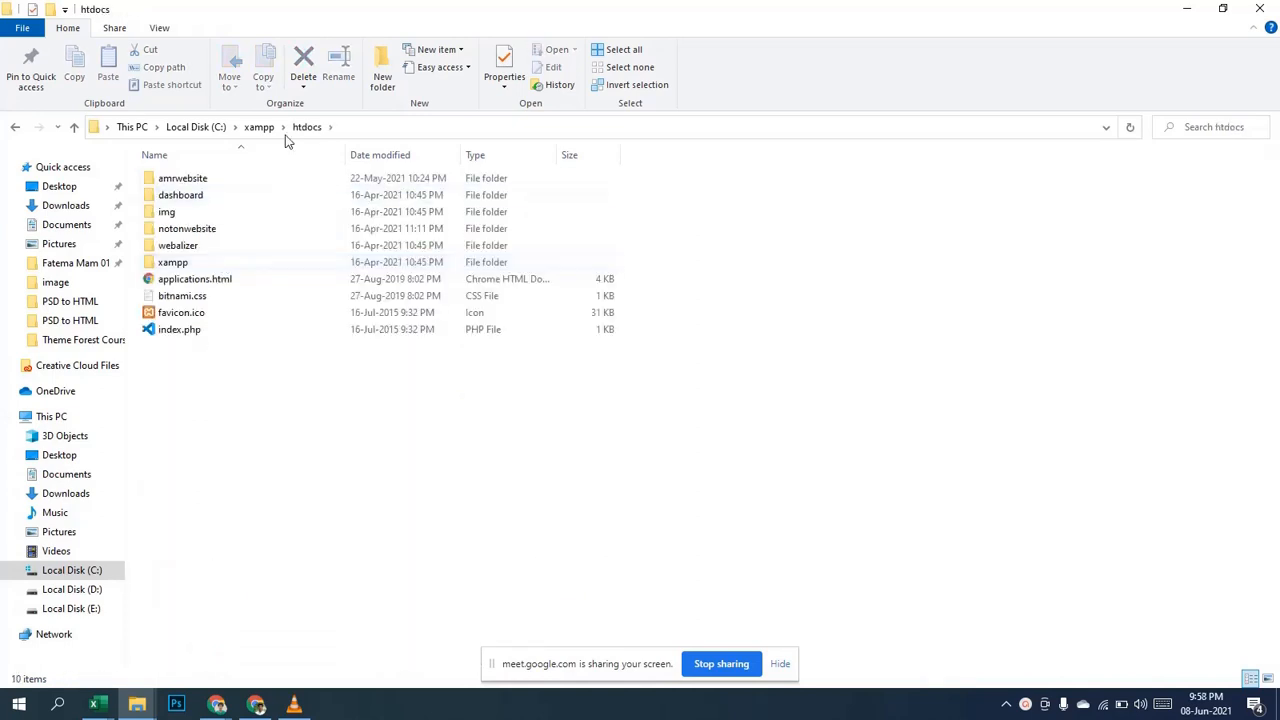
{"action": "double_click", "coordinate": [253, 178]}
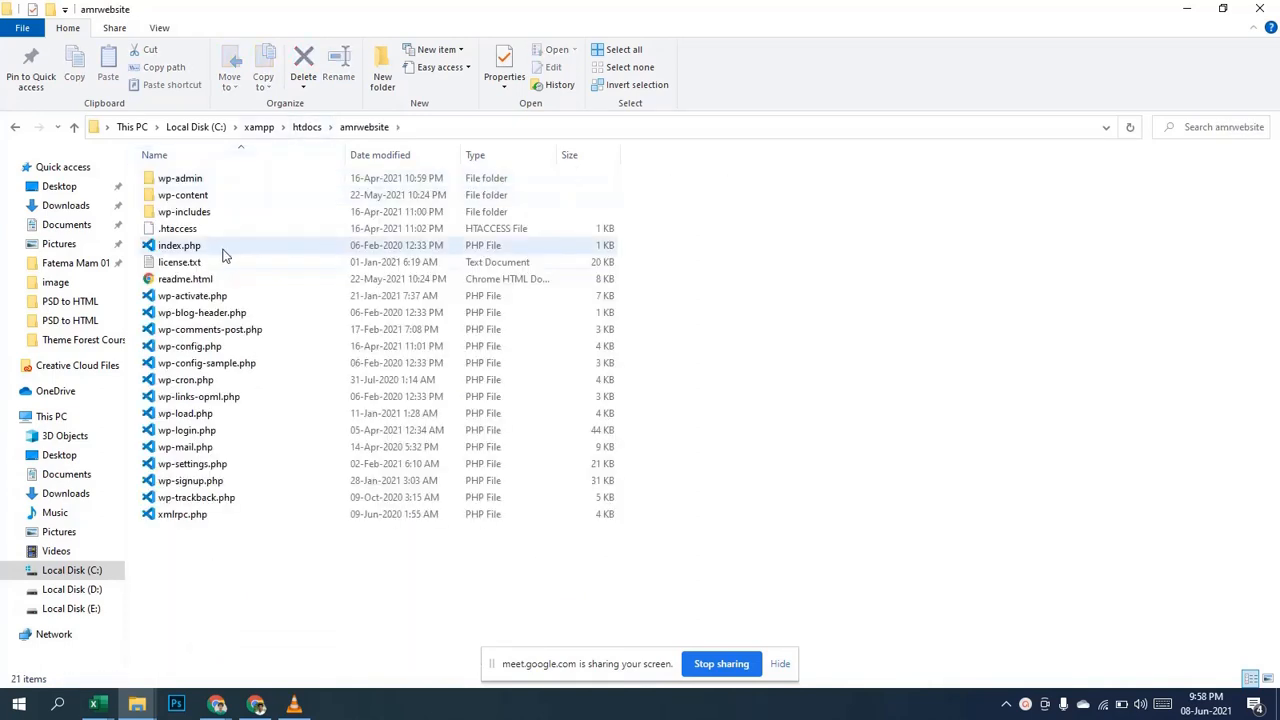
{"action": "double_click", "coordinate": [206, 195]}
{"action": "left_click", "coordinate": [200, 195]}
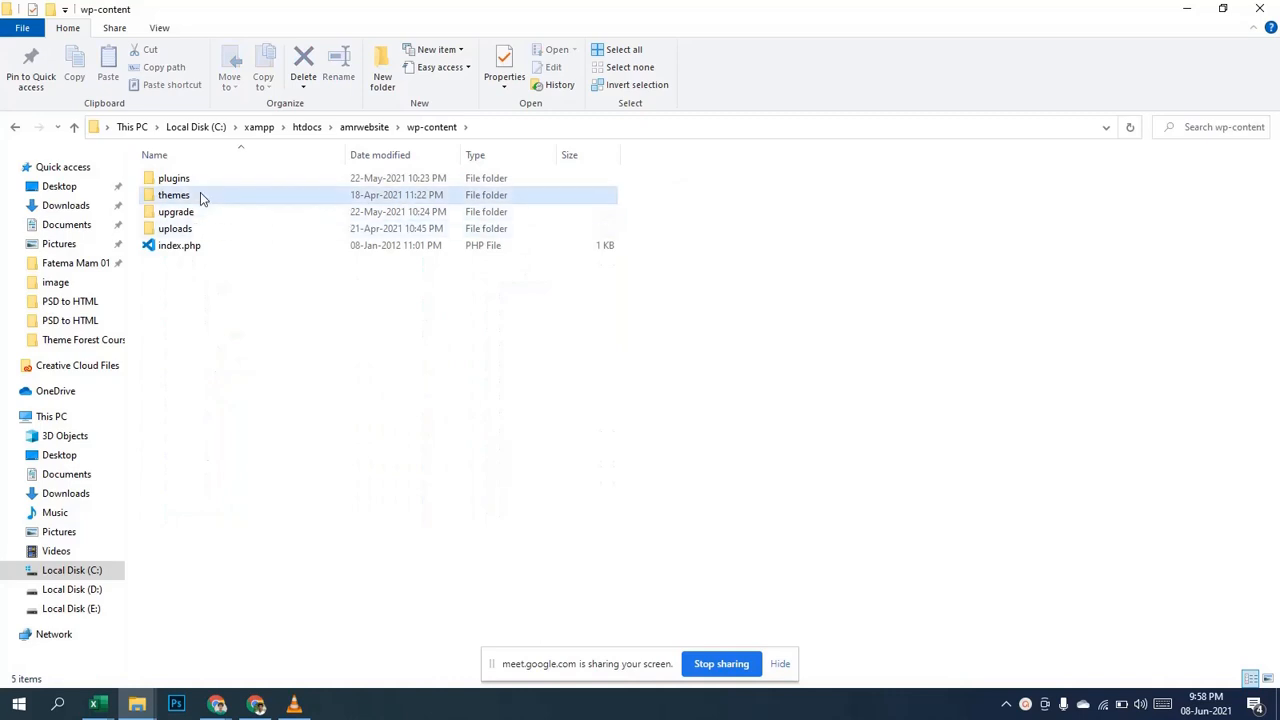
{"action": "double_click", "coordinate": [200, 195]}
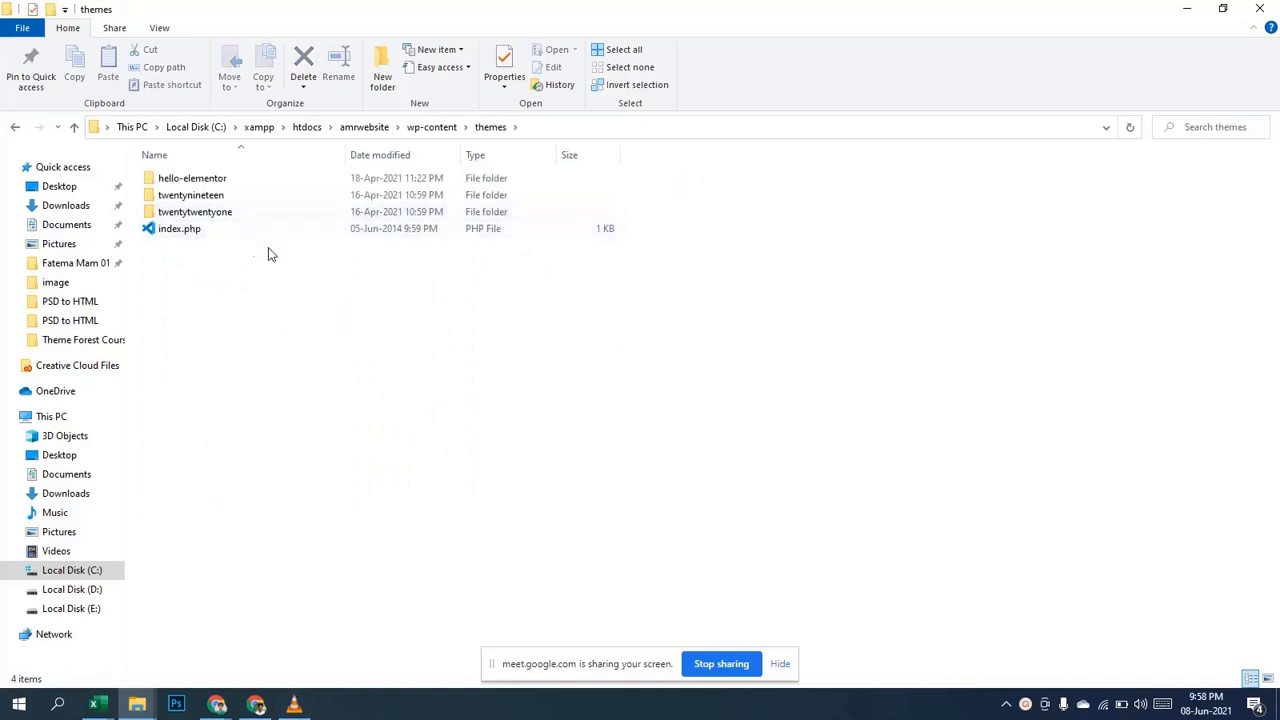
Switch back to Chrome, look at the File Manager entry on the cPanel main page, and return to the File Manager's home directory.
{"action": "mouse_move", "coordinate": [217, 705]}
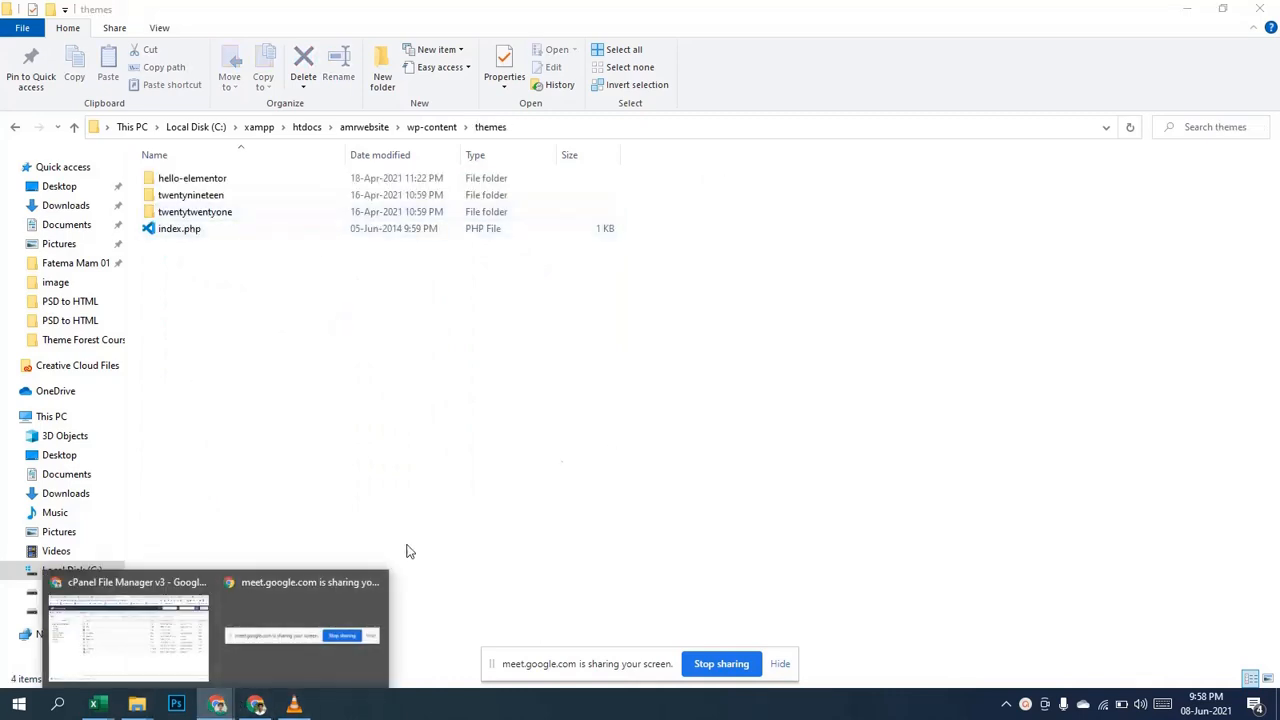
{"action": "left_click", "coordinate": [173, 648]}
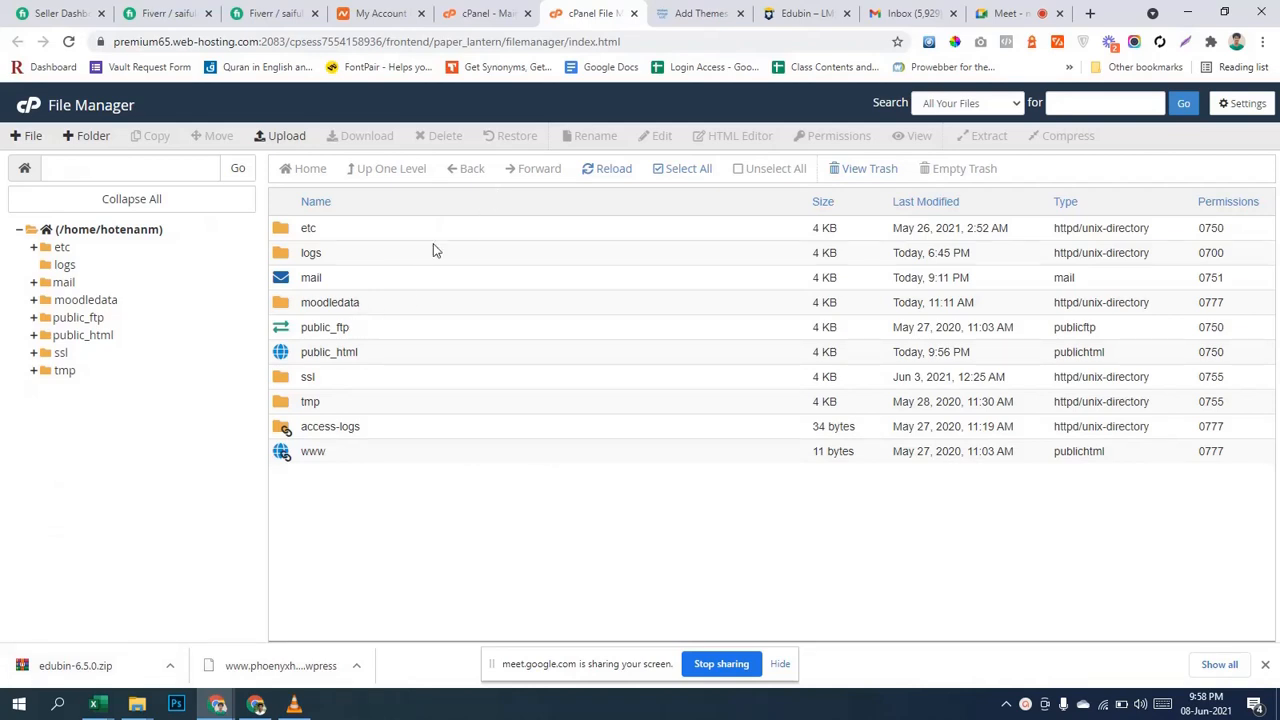
{"action": "left_click", "coordinate": [487, 14]}
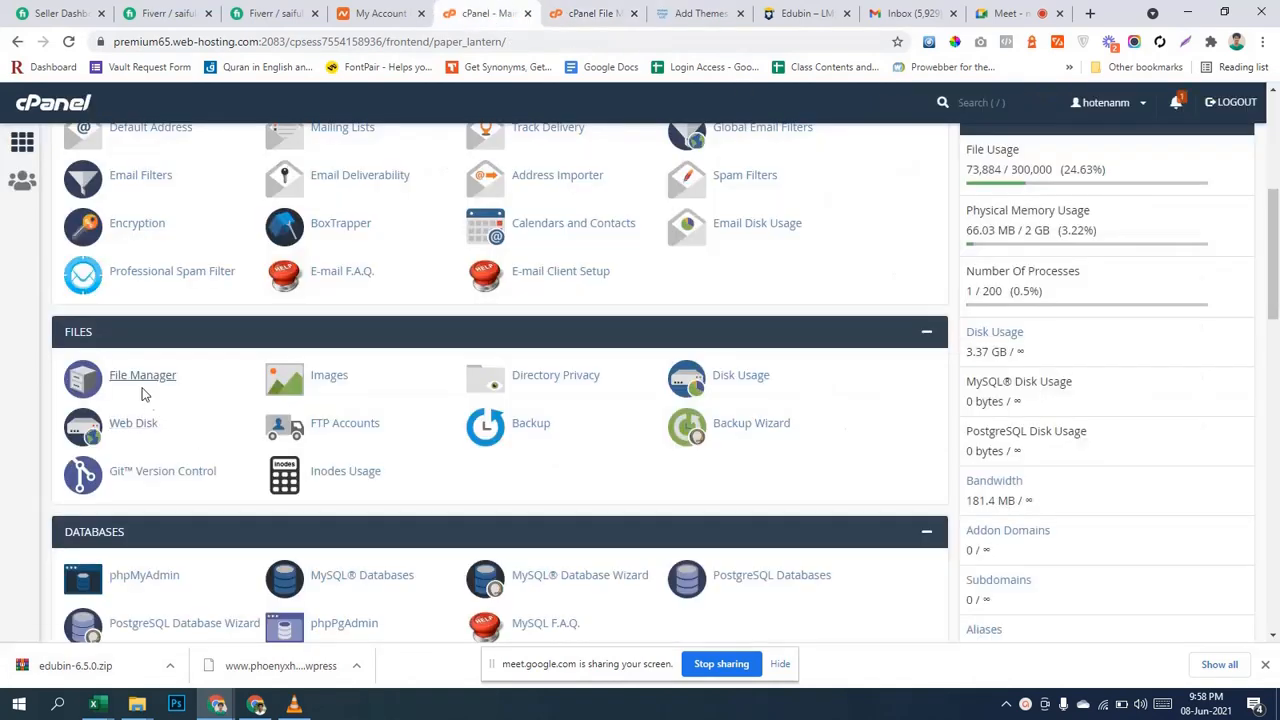
{"action": "left_click", "coordinate": [590, 14]}
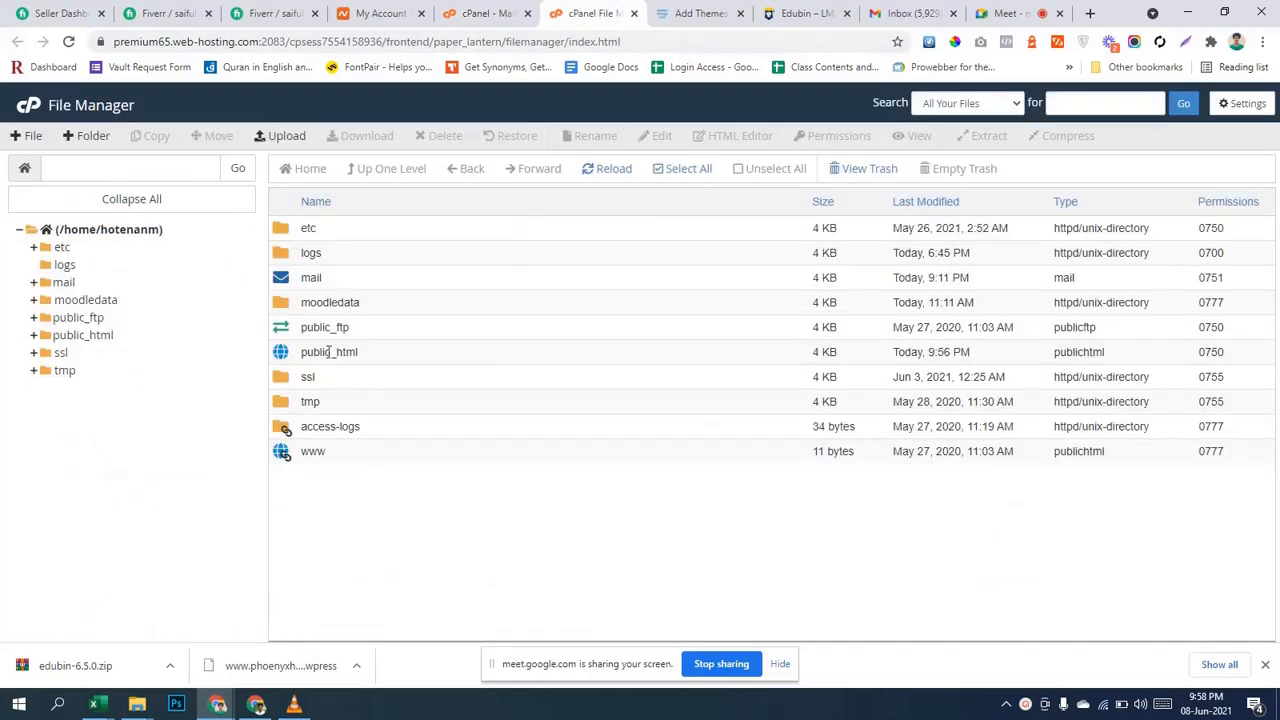
Open public_html/education in the File Manager, and go up to the local amrwebsite folder in File Explorer to compare their contents.
{"action": "left_click", "coordinate": [75, 337]}
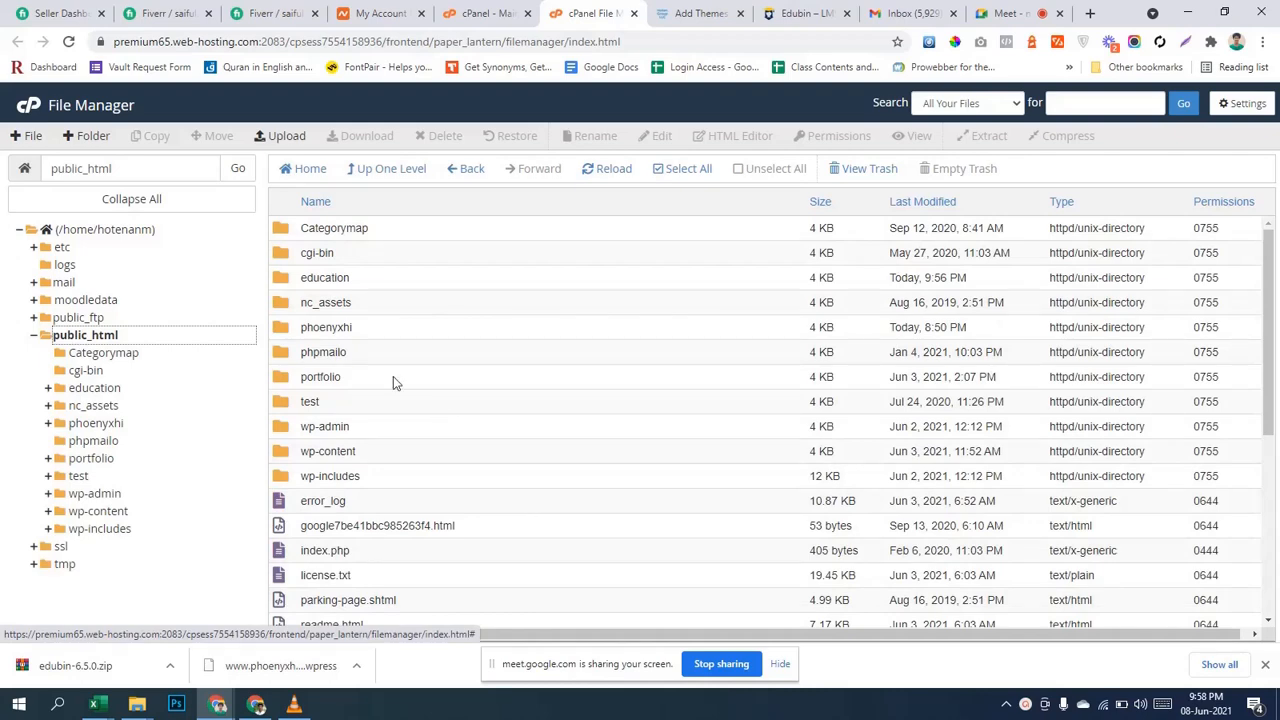
{"action": "double_click", "coordinate": [369, 278]}
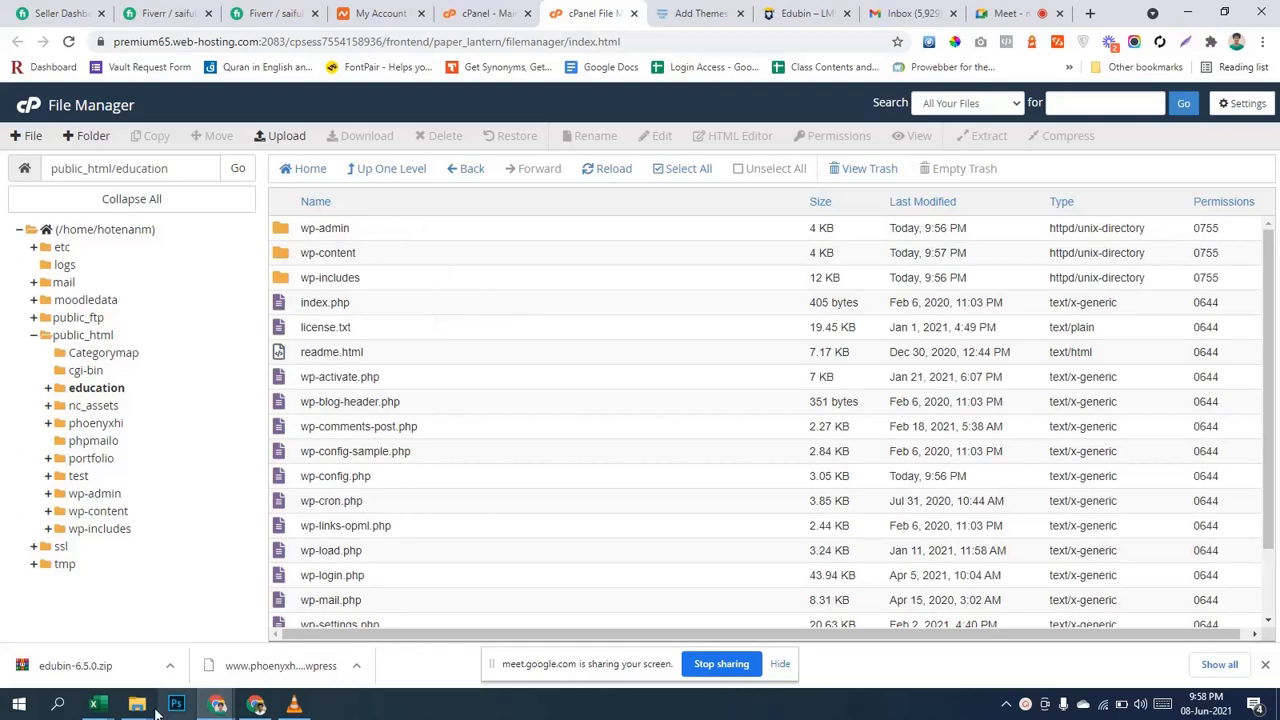
{"action": "mouse_move", "coordinate": [137, 704]}
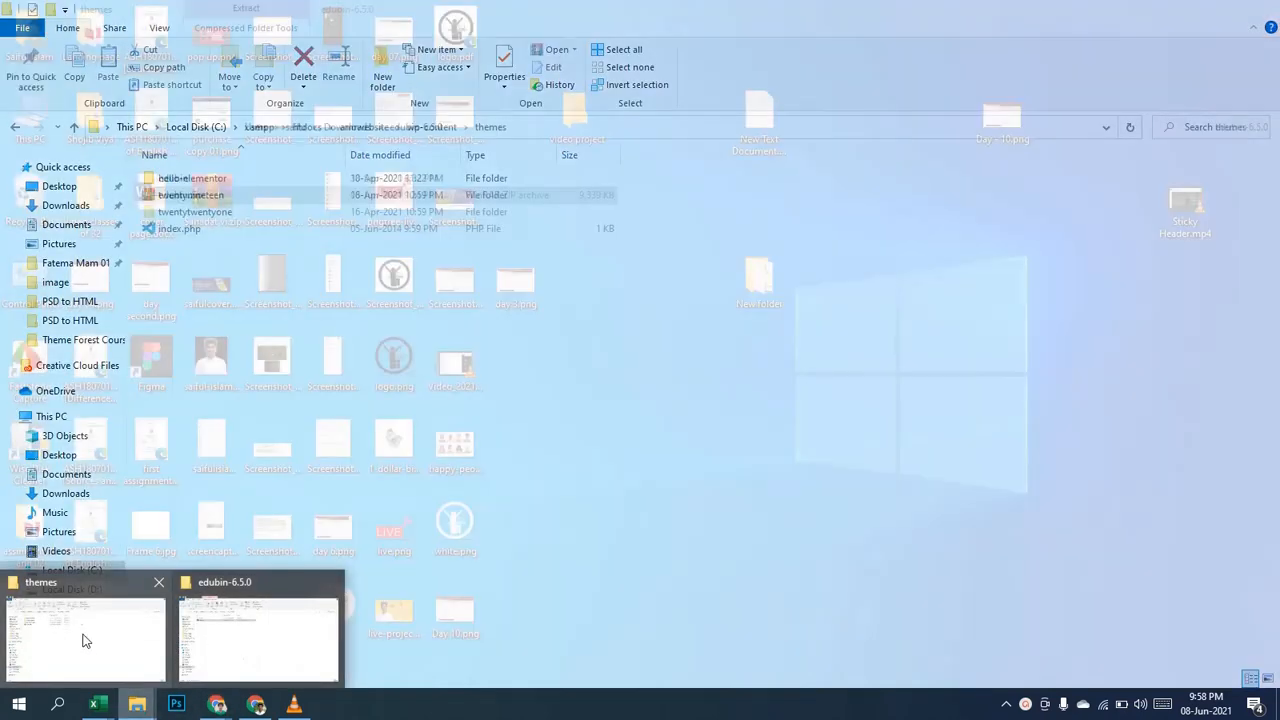
{"action": "left_click", "coordinate": [86, 640]}
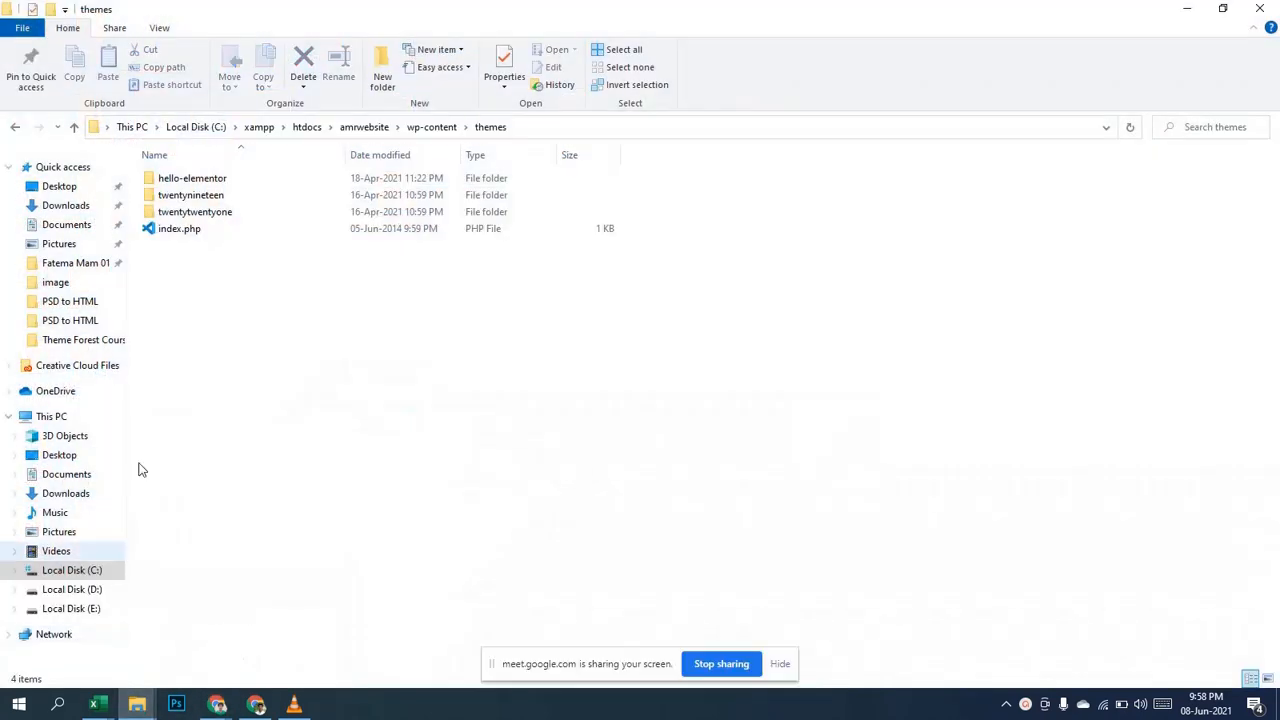
{"action": "left_click", "coordinate": [424, 129]}
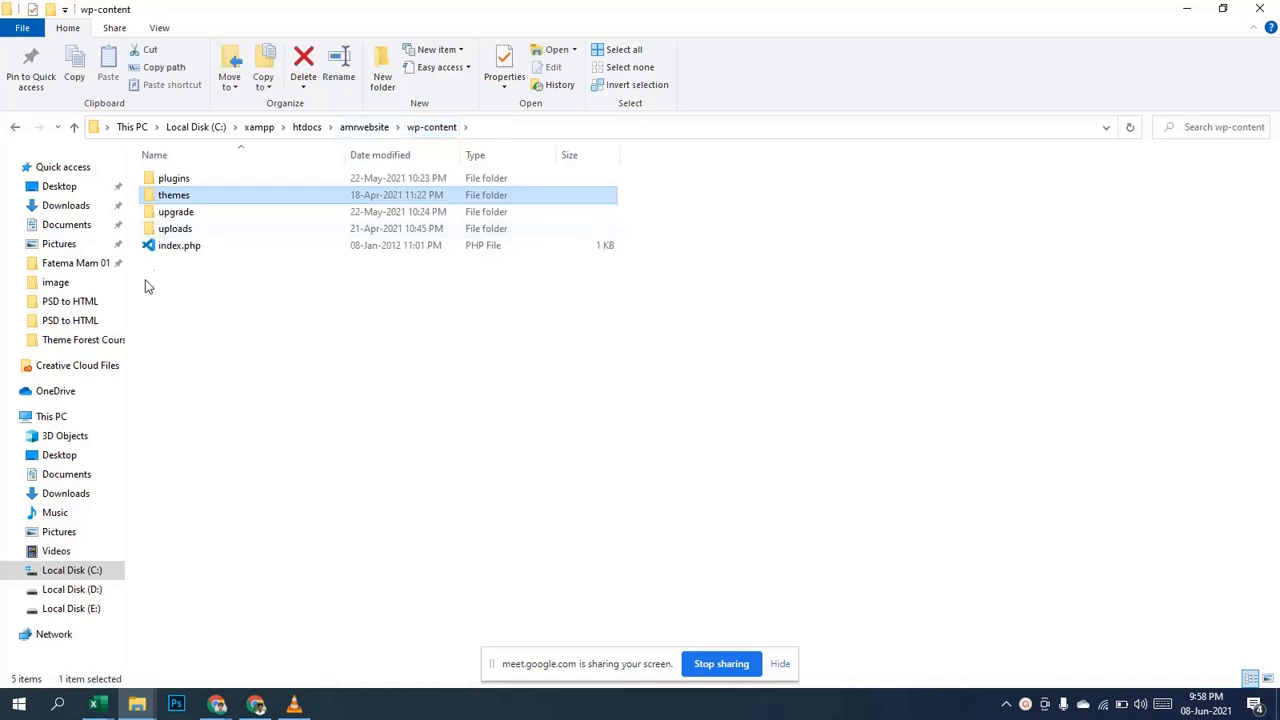
{"action": "left_click", "coordinate": [364, 127]}
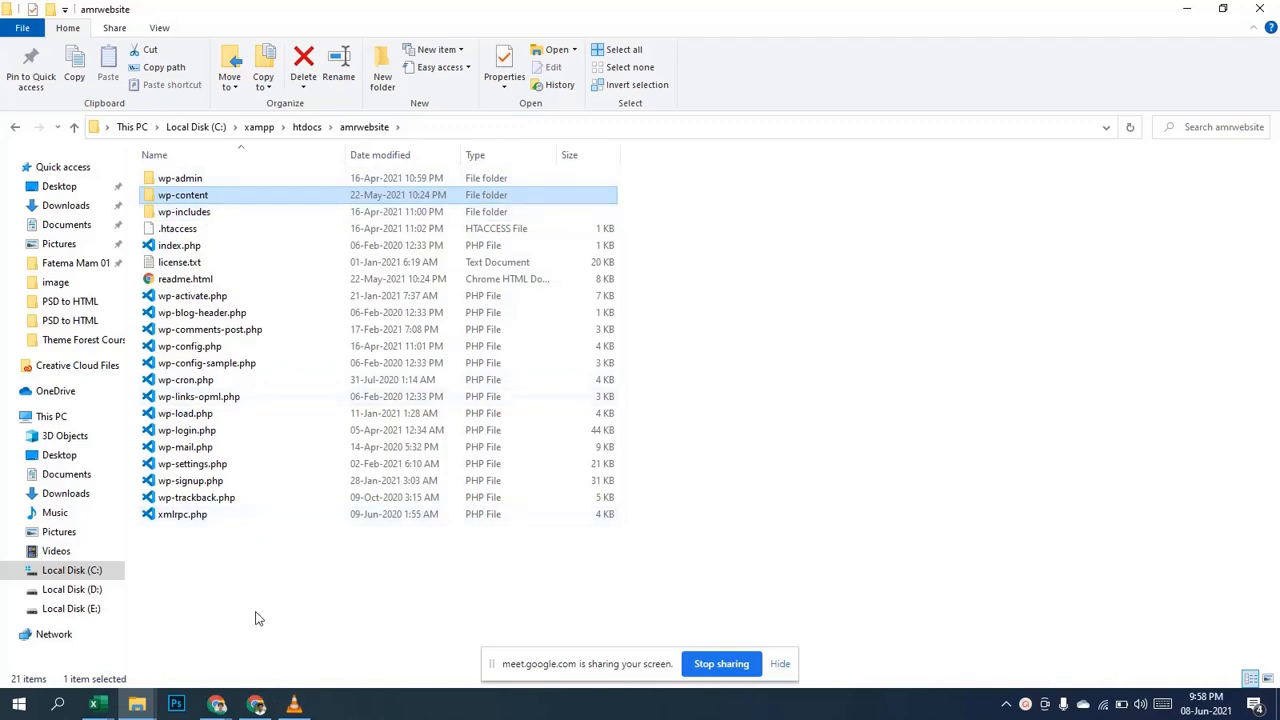
Switch back to Chrome and browse the File Manager to public_html/education/wp-content/themes.
{"action": "mouse_move", "coordinate": [217, 703]}
{"action": "left_click", "coordinate": [200, 659]}
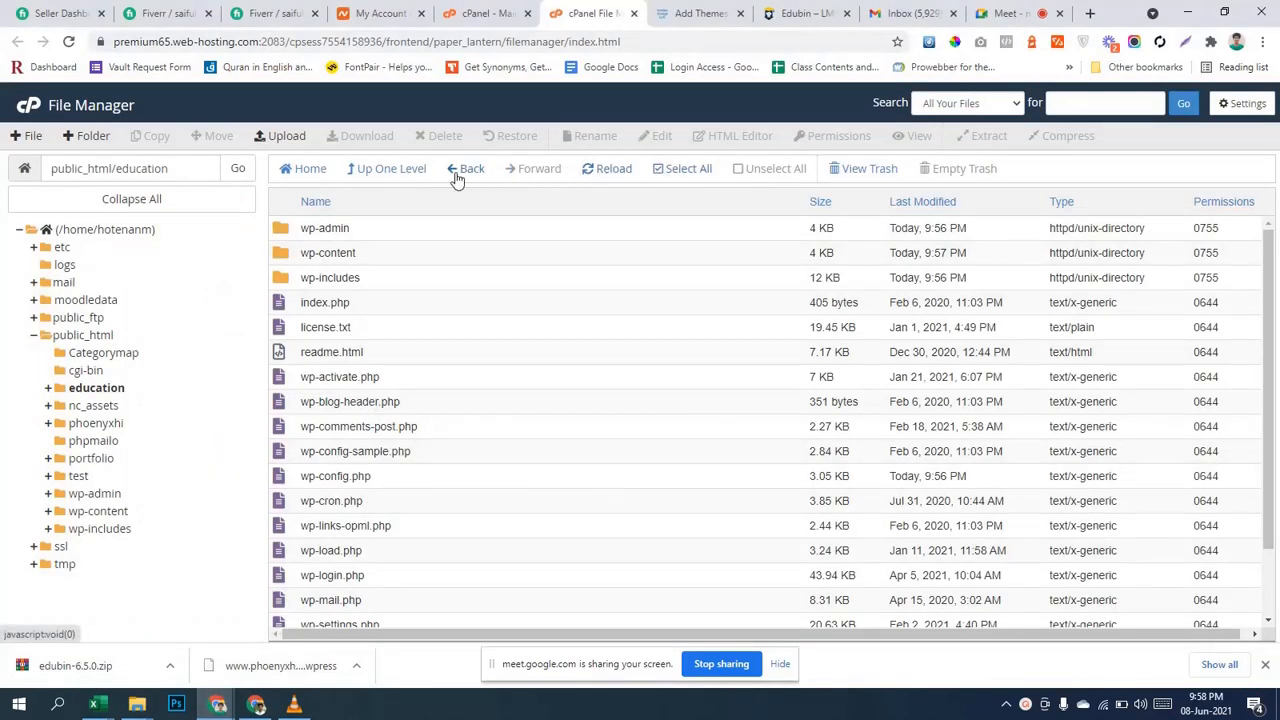
{"action": "left_click", "coordinate": [405, 178]}
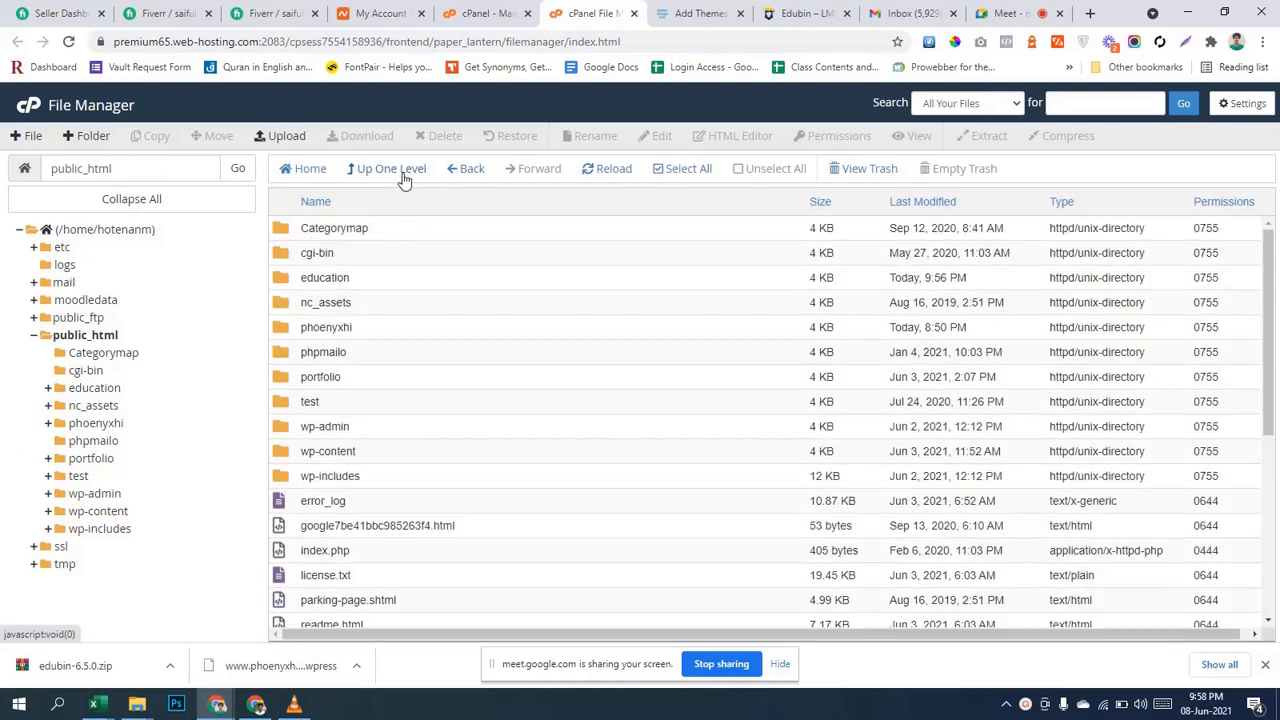
{"action": "double_click", "coordinate": [397, 276]}
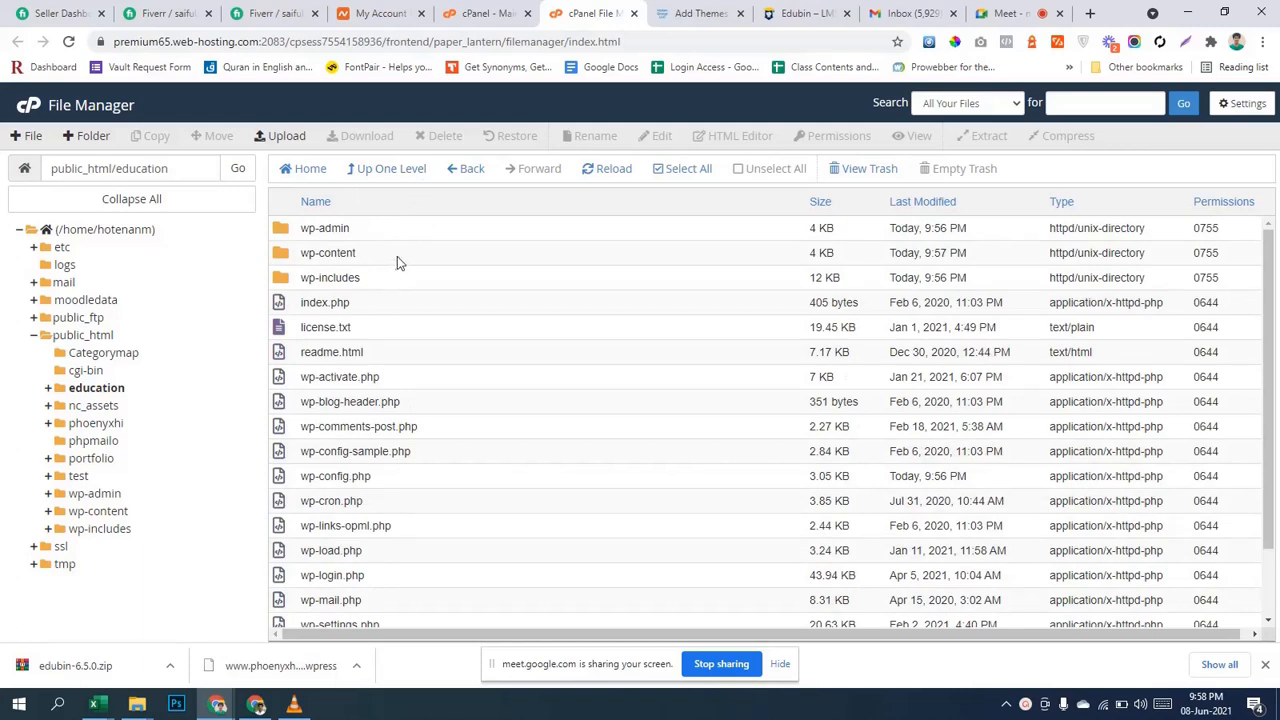
{"action": "double_click", "coordinate": [401, 251]}
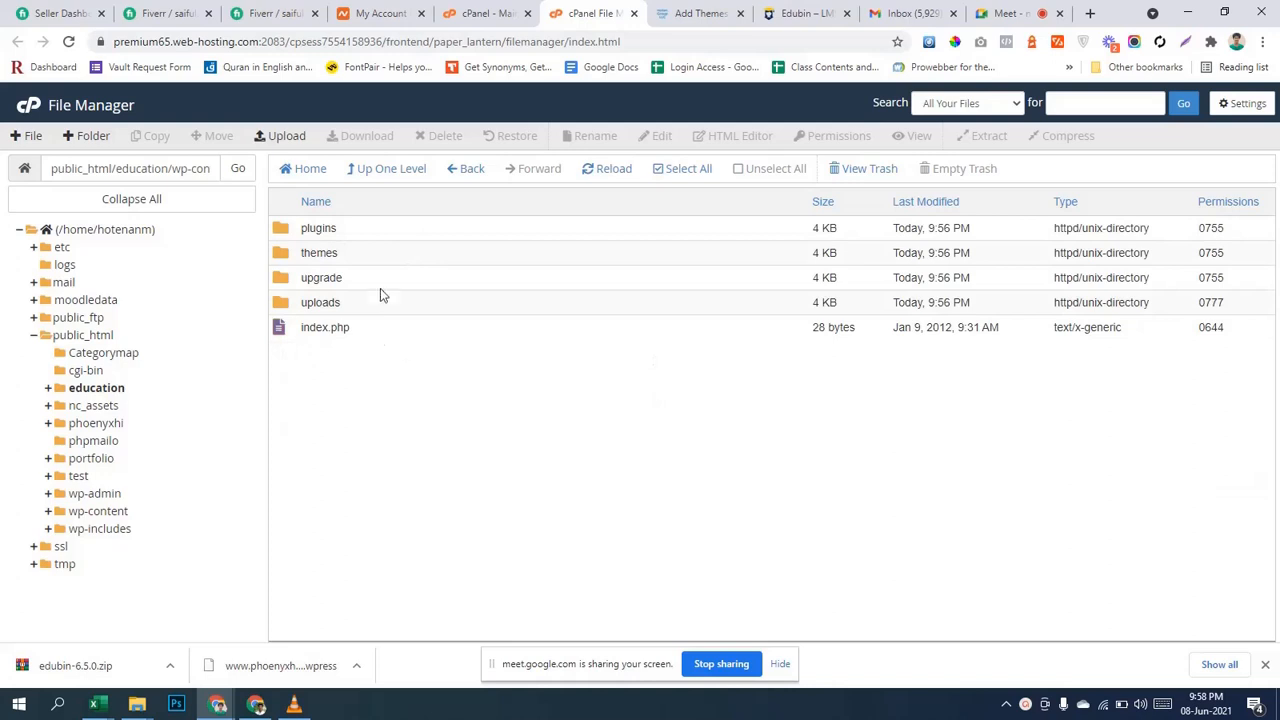
{"action": "double_click", "coordinate": [381, 252]}
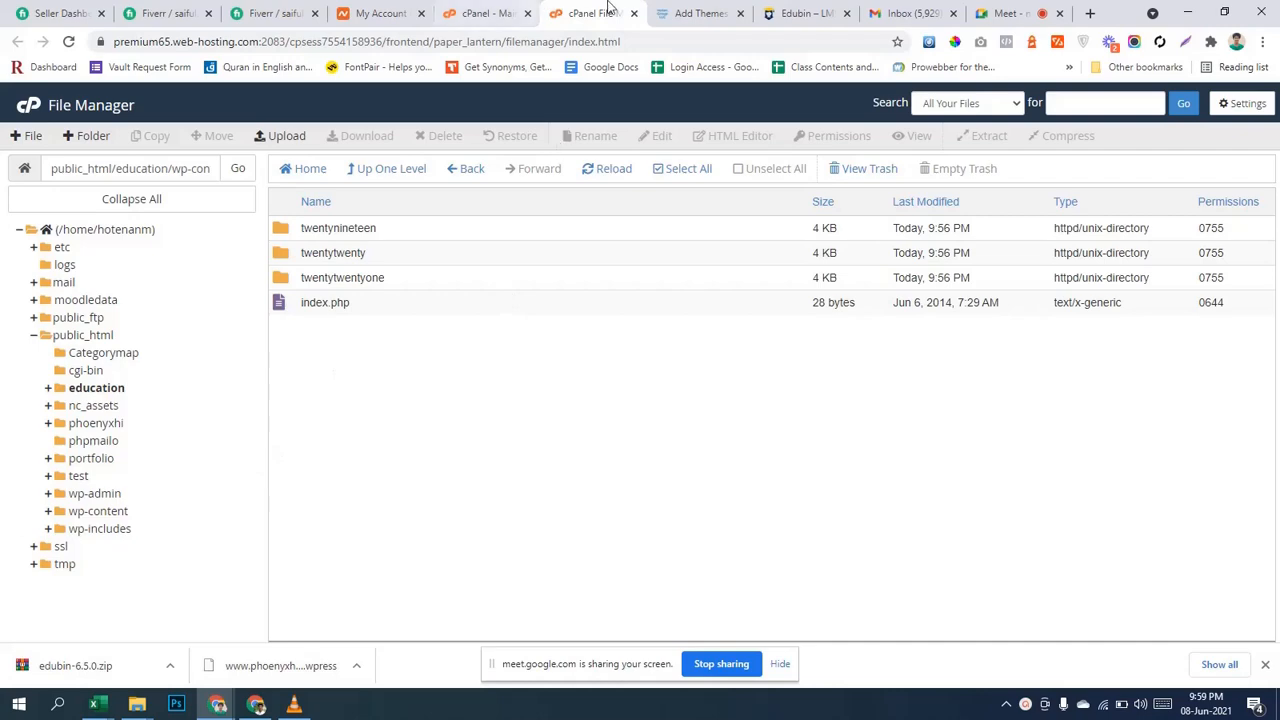
Look at the WordPress theme upload form, and open the File Manager's upload page for the education site's themes folder.
{"action": "left_click", "coordinate": [698, 13]}
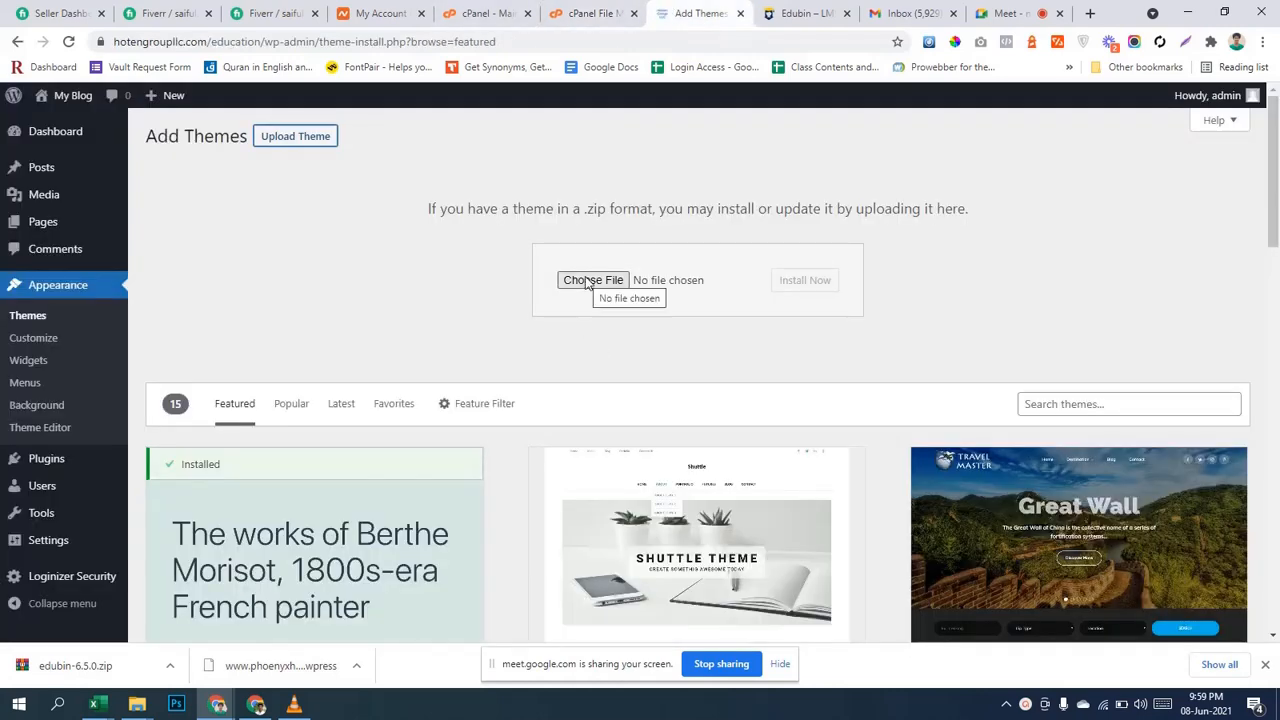
{"action": "left_click", "coordinate": [590, 13]}
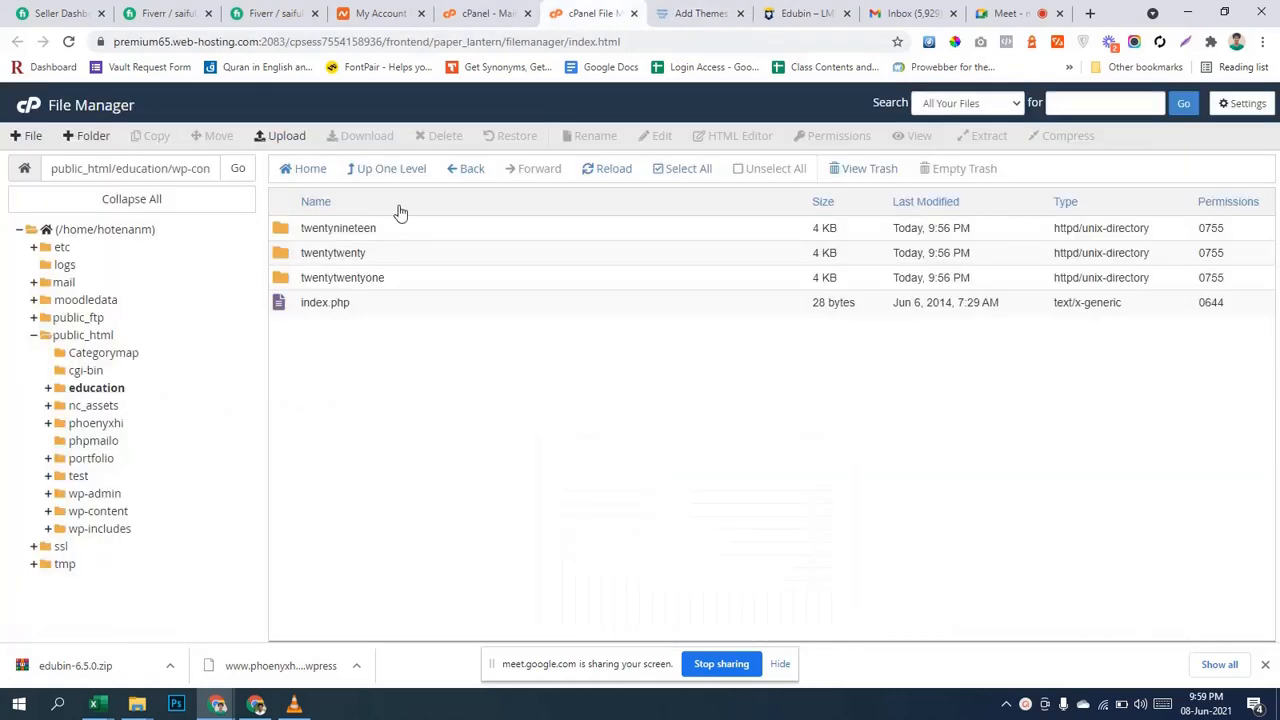
{"action": "left_click", "coordinate": [282, 137]}
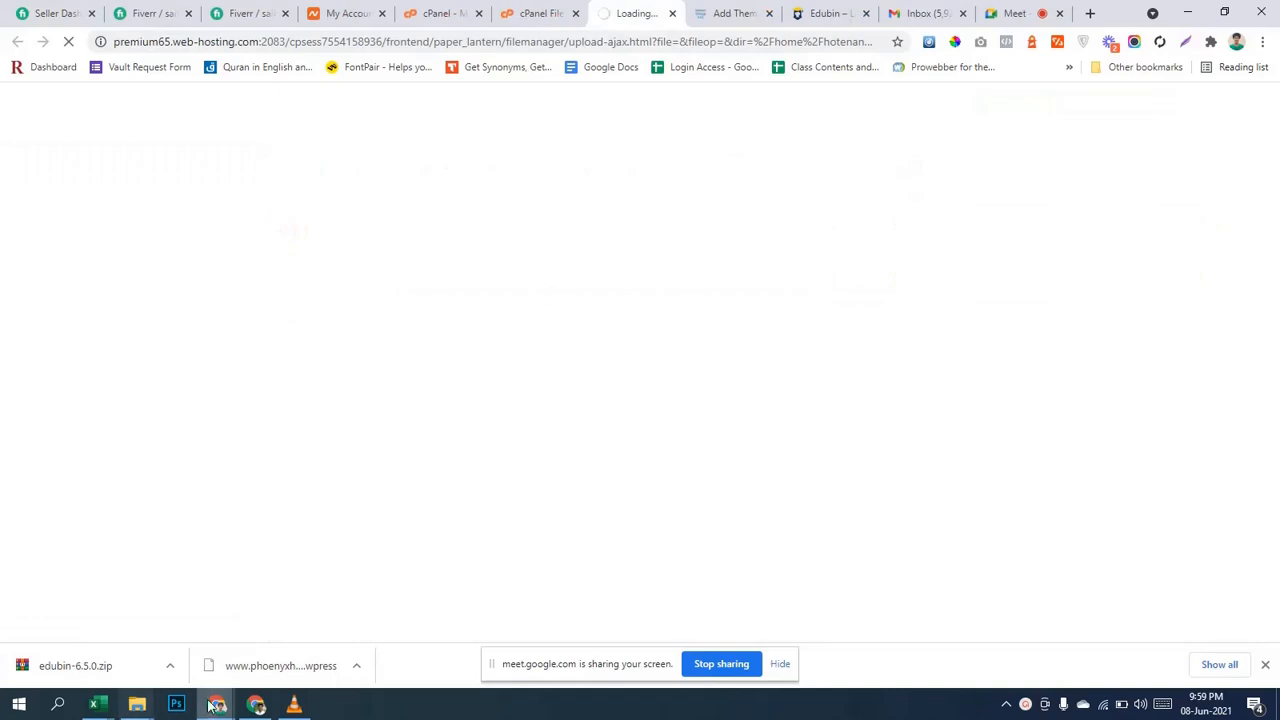
Switch to File Explorer and copy edubin.zip from Downloads\edubin-6.5.0 into C:\xampp\htdocs\amrwebsite\wp-content\themes.
{"action": "mouse_move", "coordinate": [134, 704]}
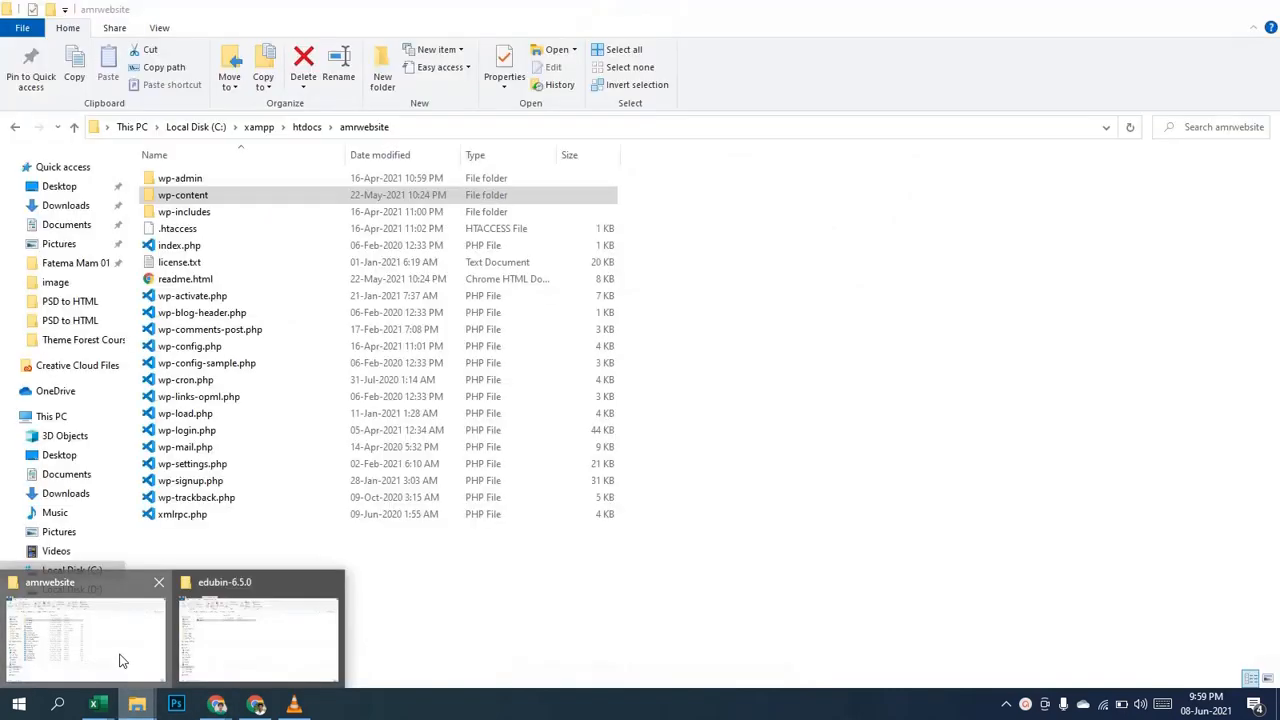
{"action": "left_click", "coordinate": [234, 643]}
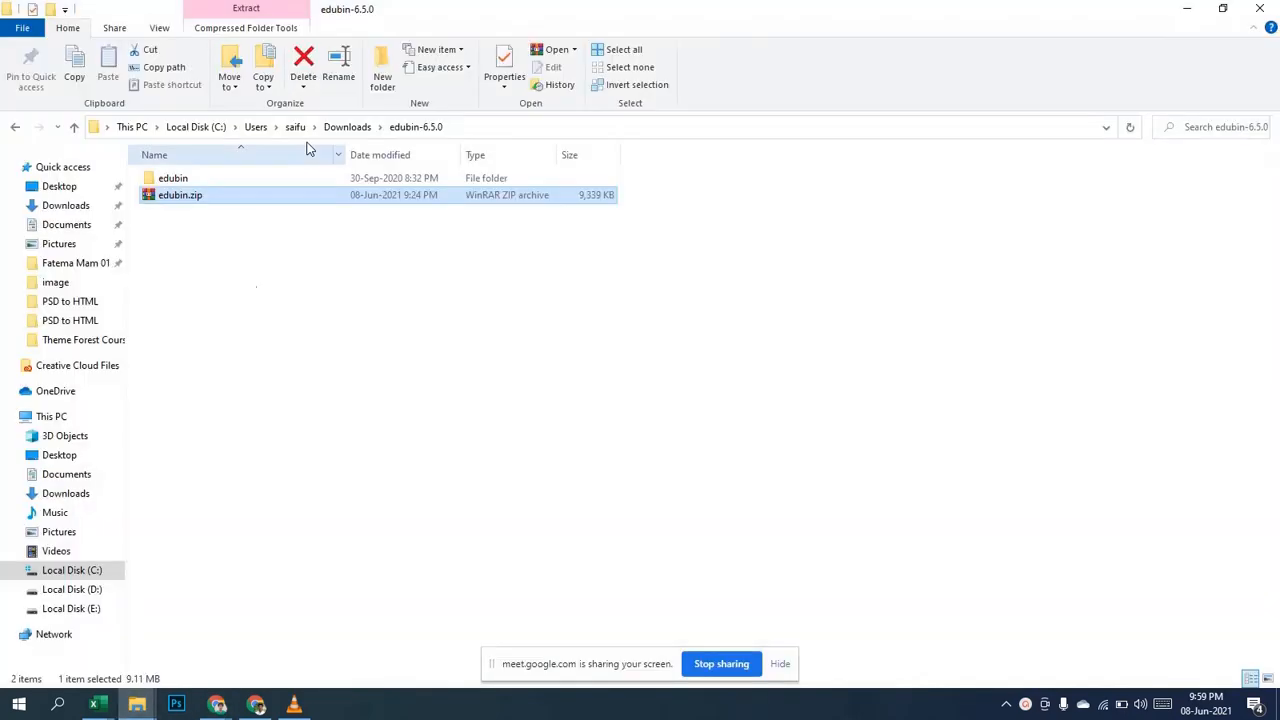
{"action": "right_click", "coordinate": [243, 199]}
{"action": "left_click", "coordinate": [312, 512]}
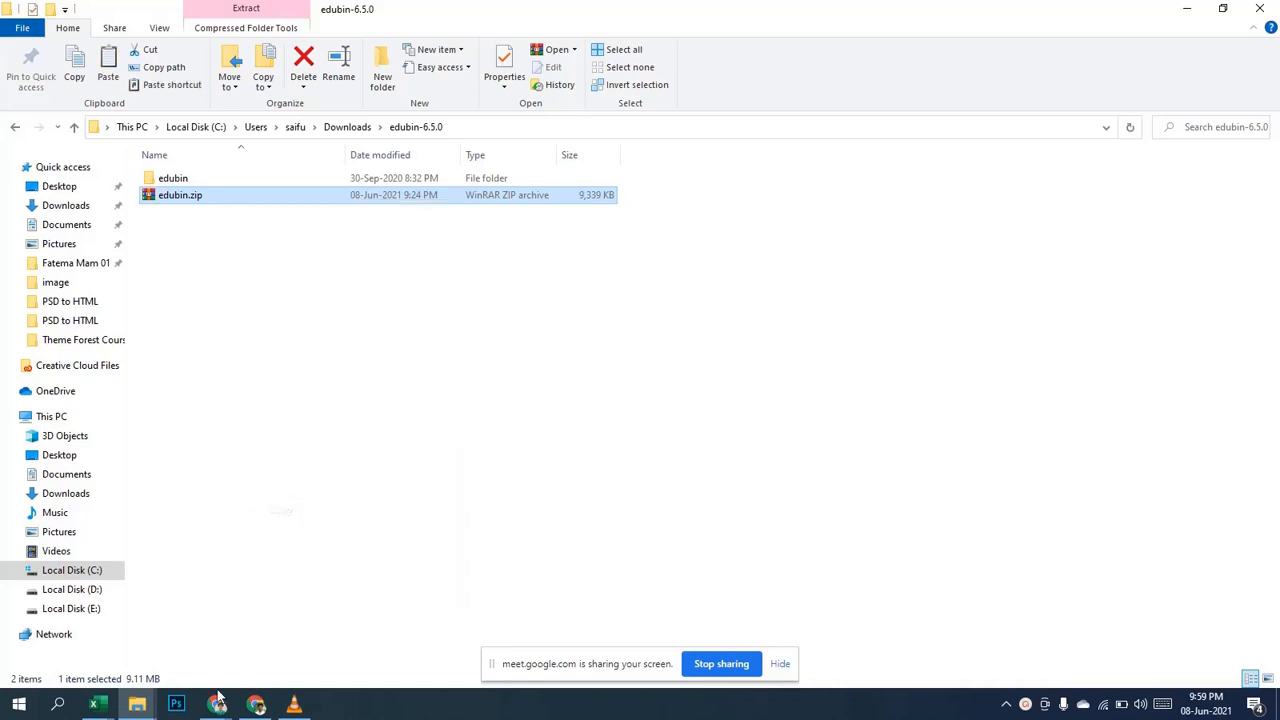
{"action": "mouse_move", "coordinate": [137, 704]}
{"action": "left_click", "coordinate": [89, 653]}
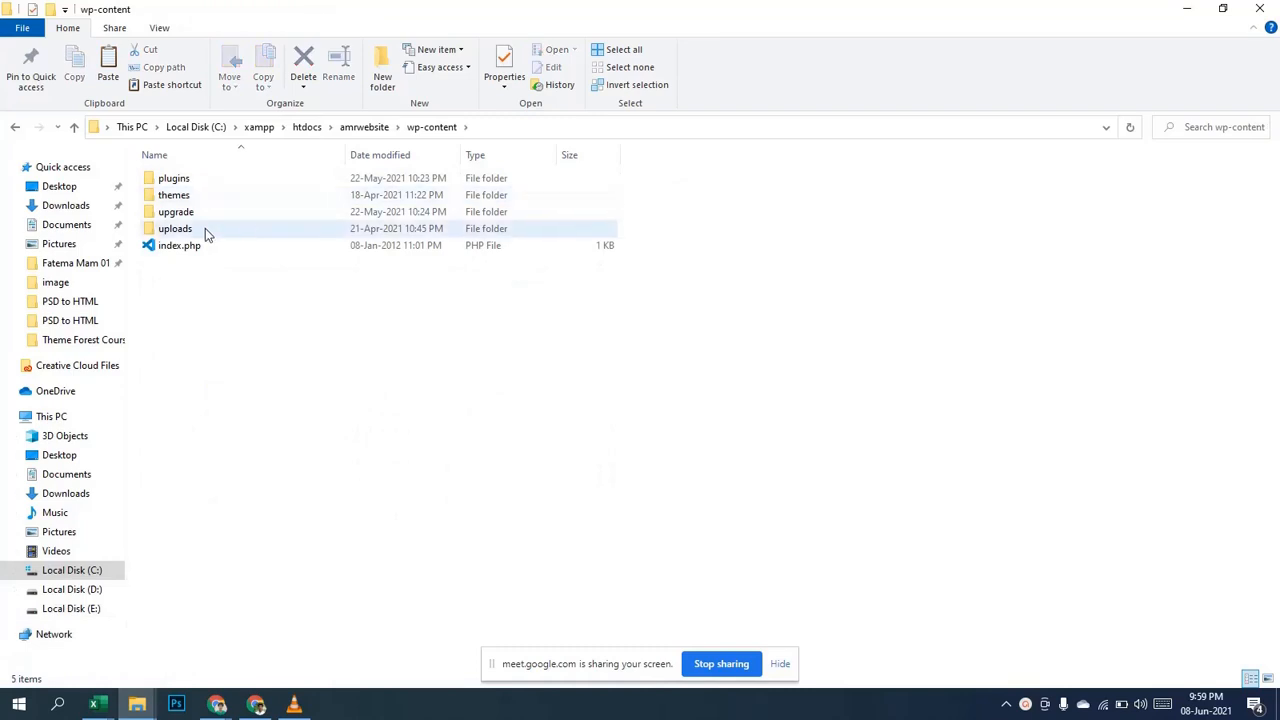
{"action": "double_click", "coordinate": [213, 198]}
{"action": "right_click", "coordinate": [268, 365]}
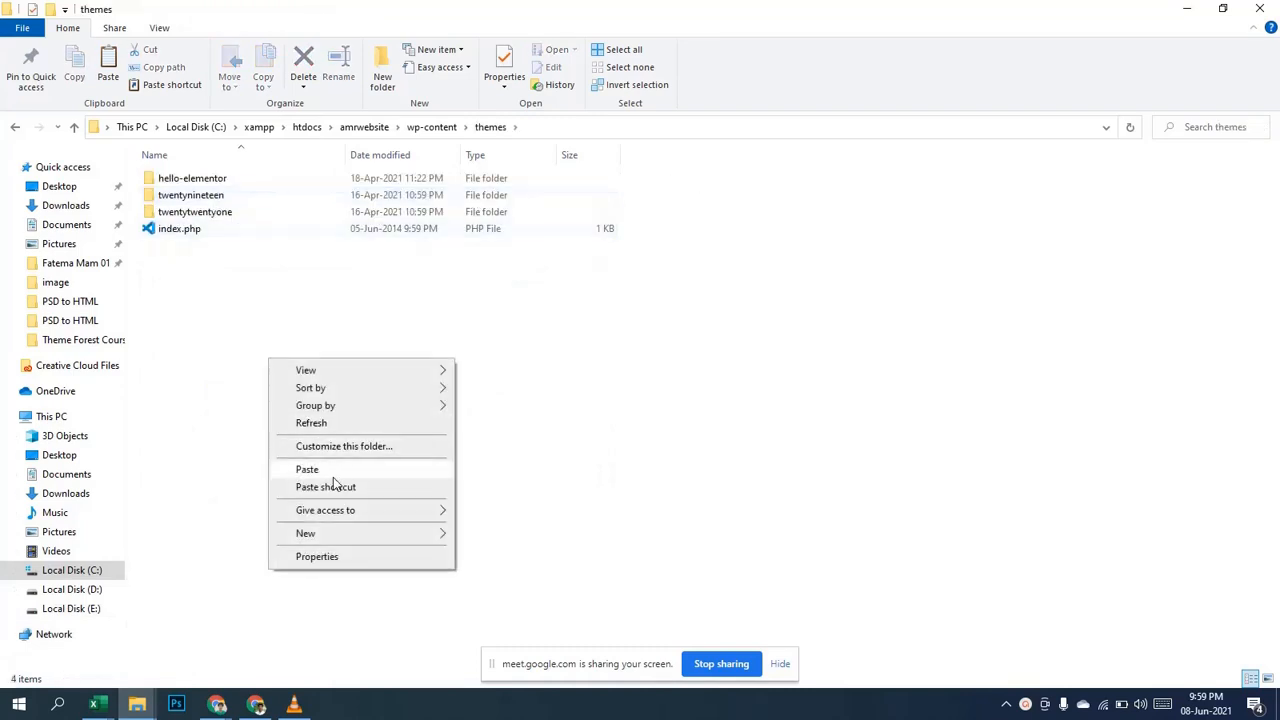
{"action": "left_click", "coordinate": [333, 470]}
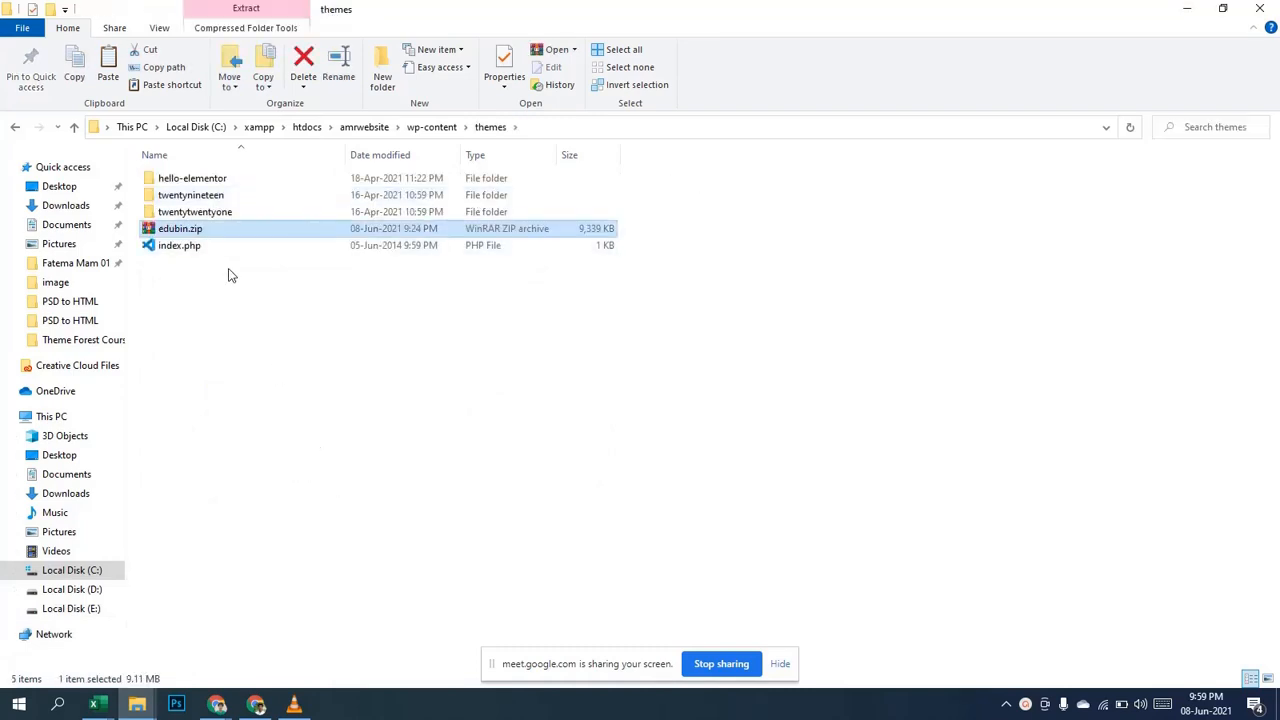
Extract edubin.zip directly into the local themes folder and delete the copied archive.
{"action": "right_click", "coordinate": [227, 238]}
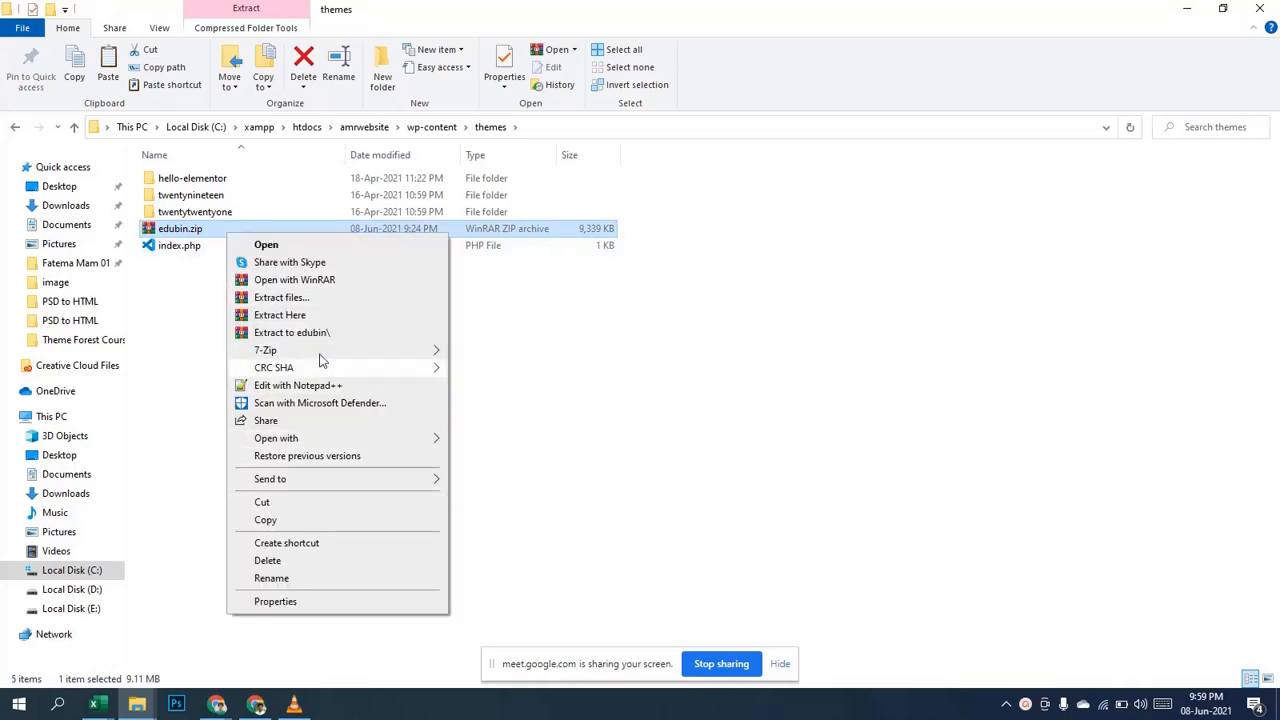
{"action": "left_click", "coordinate": [325, 318]}
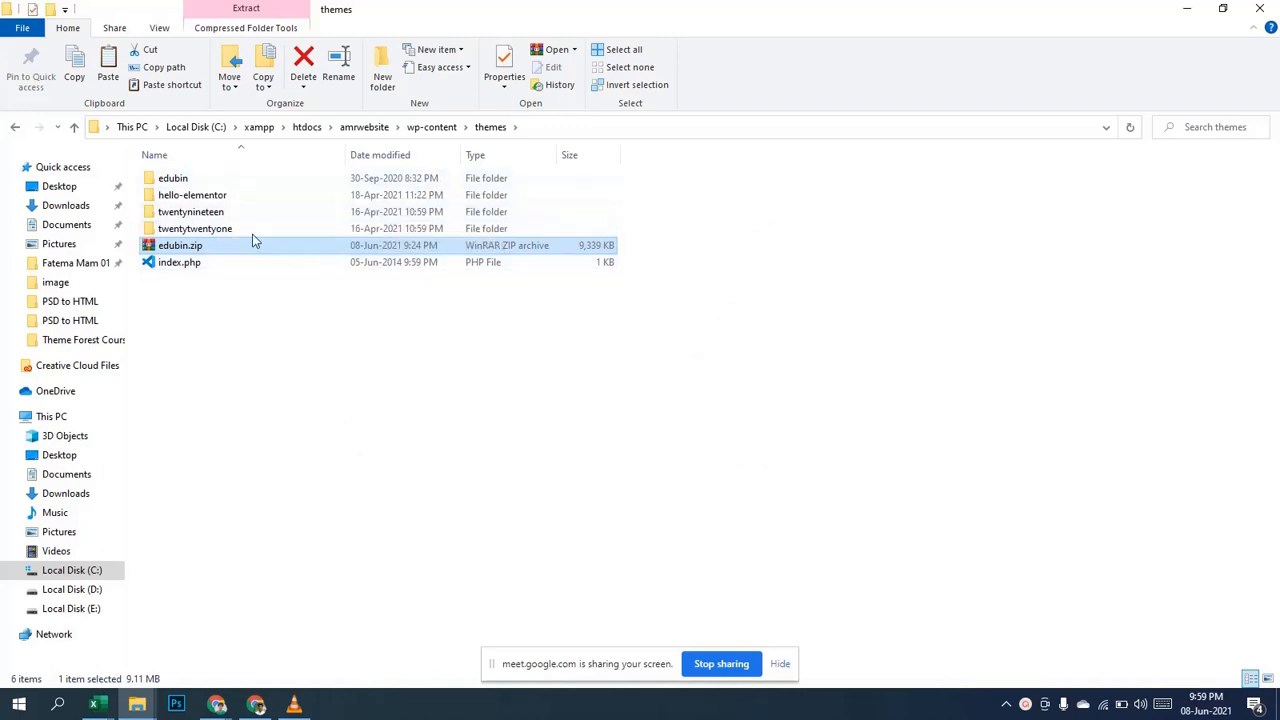
{"action": "key", "text": "Delete"}
Look through the files of the extracted edubin theme folder and return to the themes folder.
{"action": "double_click", "coordinate": [266, 180]}
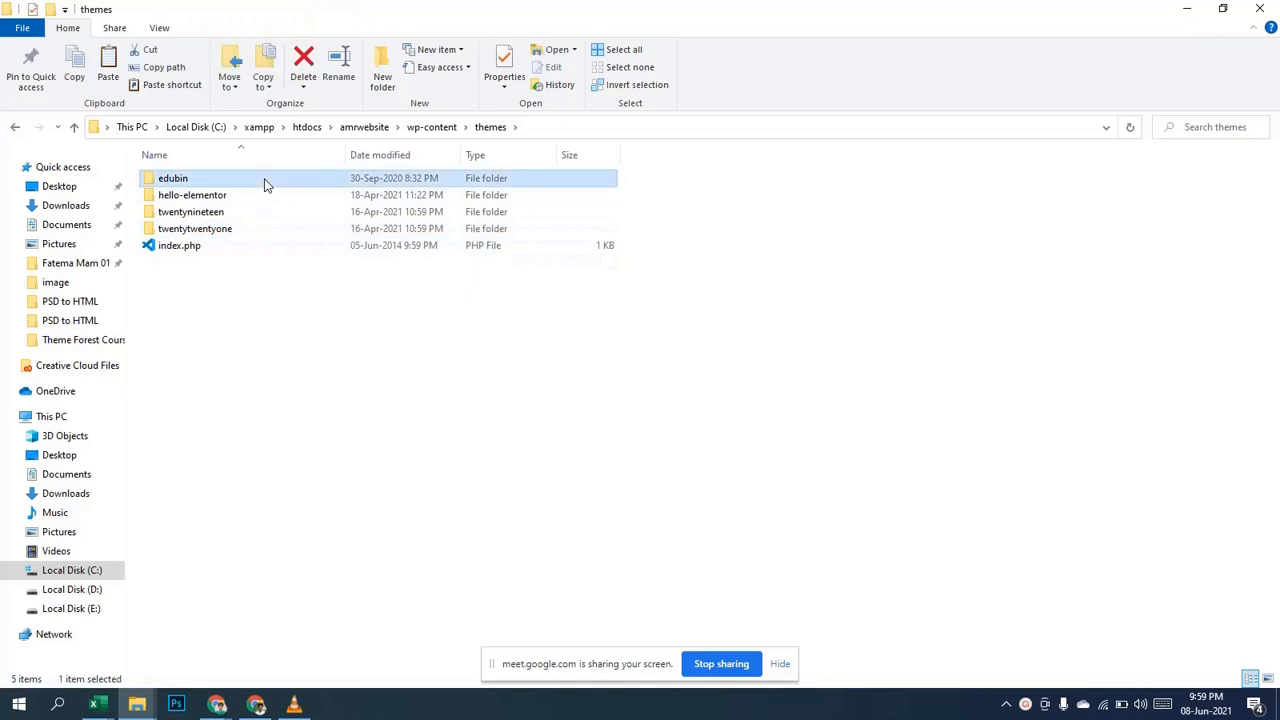
{"action": "scroll", "coordinate": [310, 318], "scroll_direction": "down", "scroll_amount": 3}
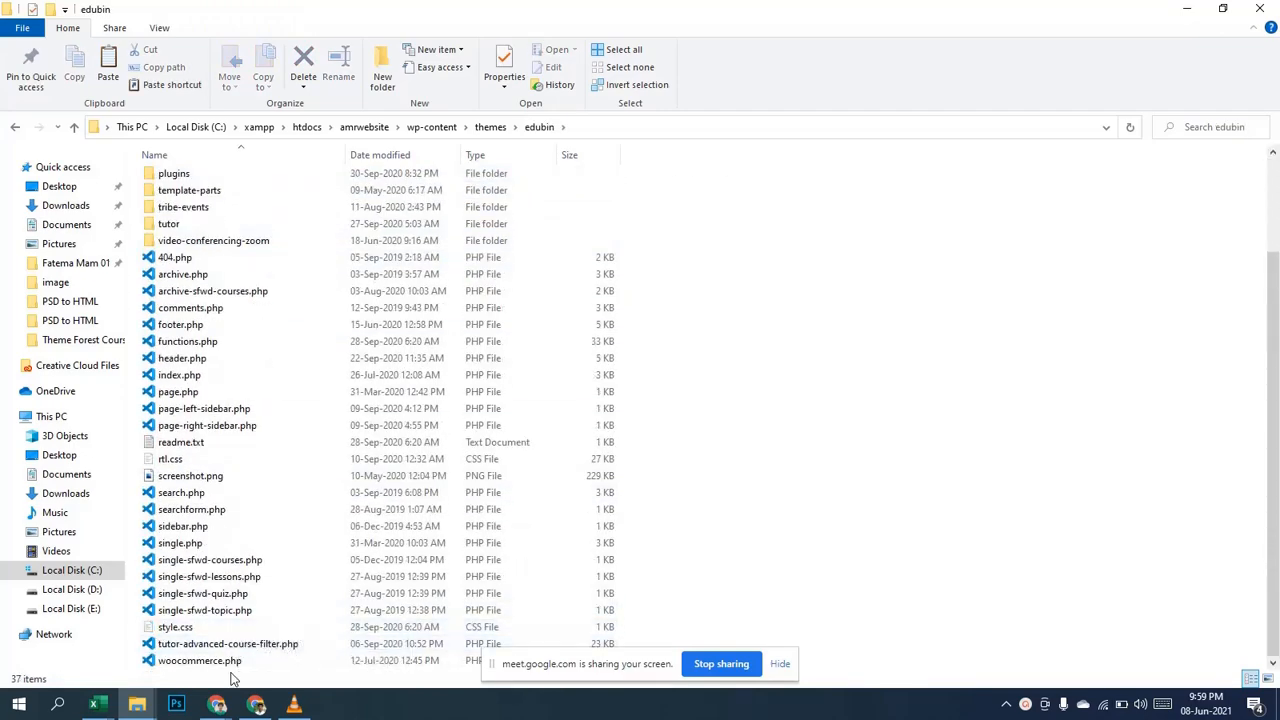
{"action": "scroll", "coordinate": [290, 500], "scroll_direction": "up", "scroll_amount": 5}
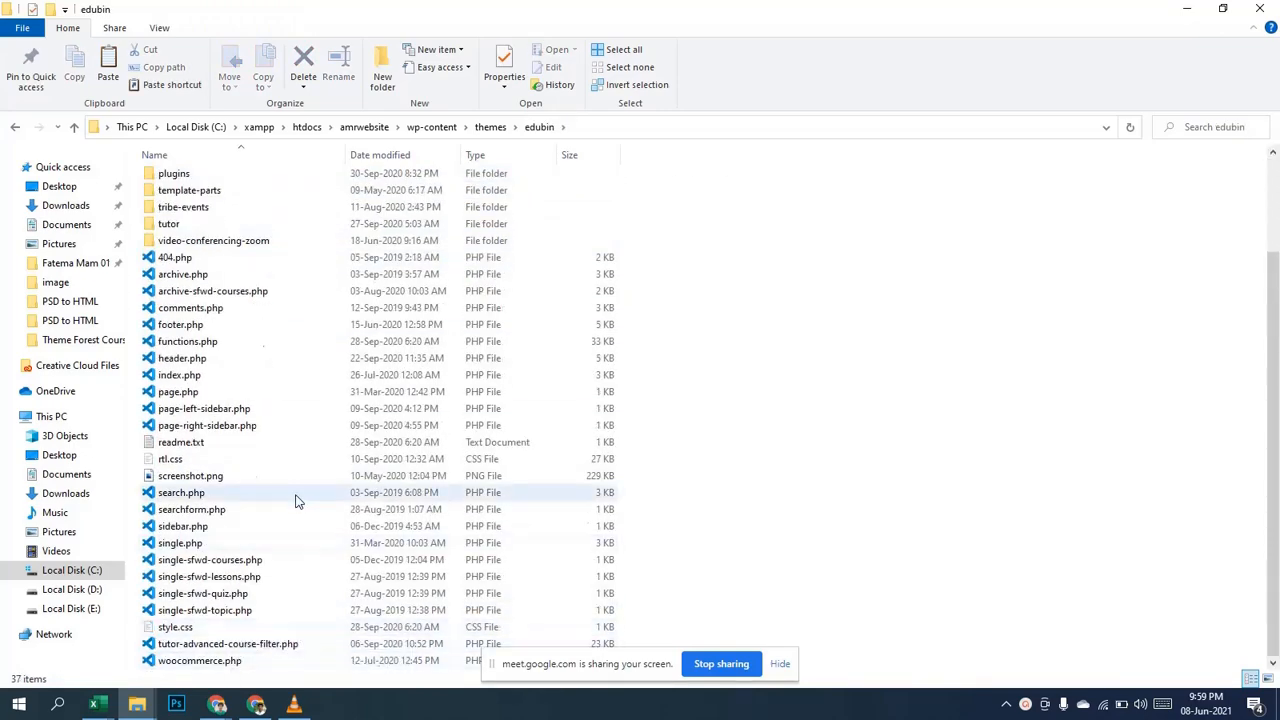
{"action": "left_click", "coordinate": [491, 127]}
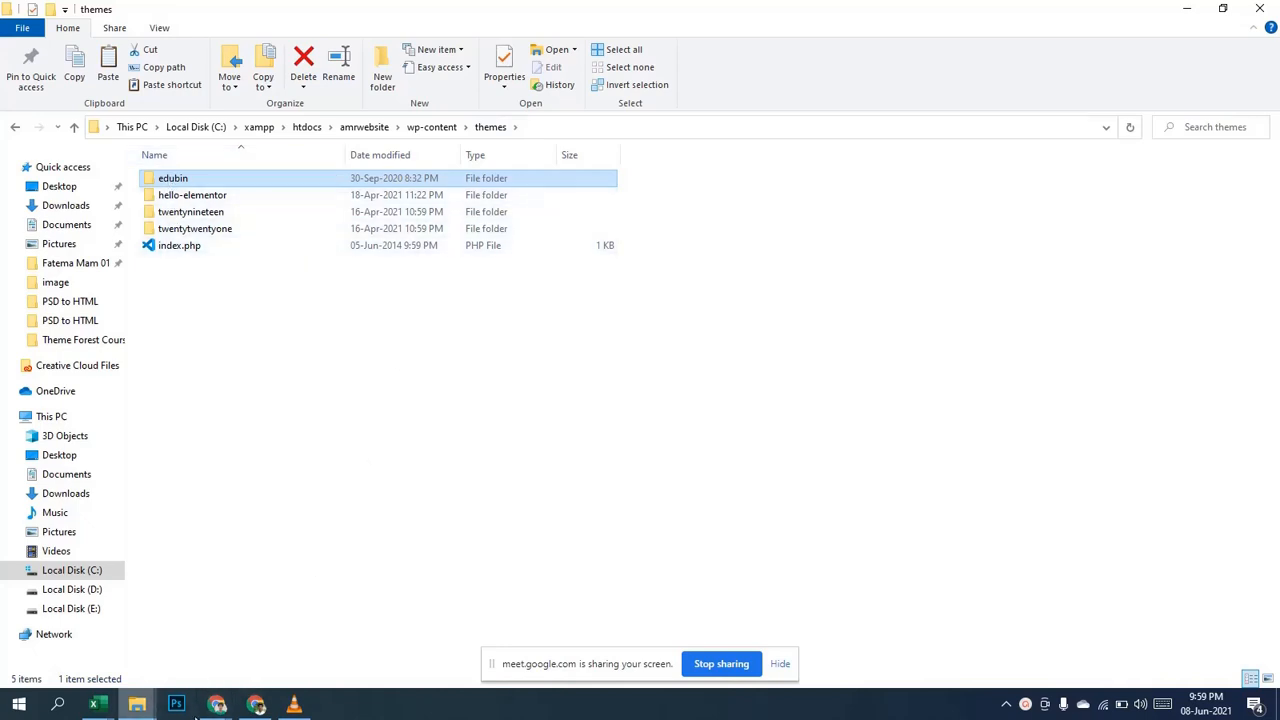
Upload edubin.zip from Downloads\edubin-6.5.0 to public_html/education/wp-content/themes through the cPanel File Upload page in Chrome.
{"action": "mouse_move", "coordinate": [216, 705]}
{"action": "left_click", "coordinate": [143, 614]}
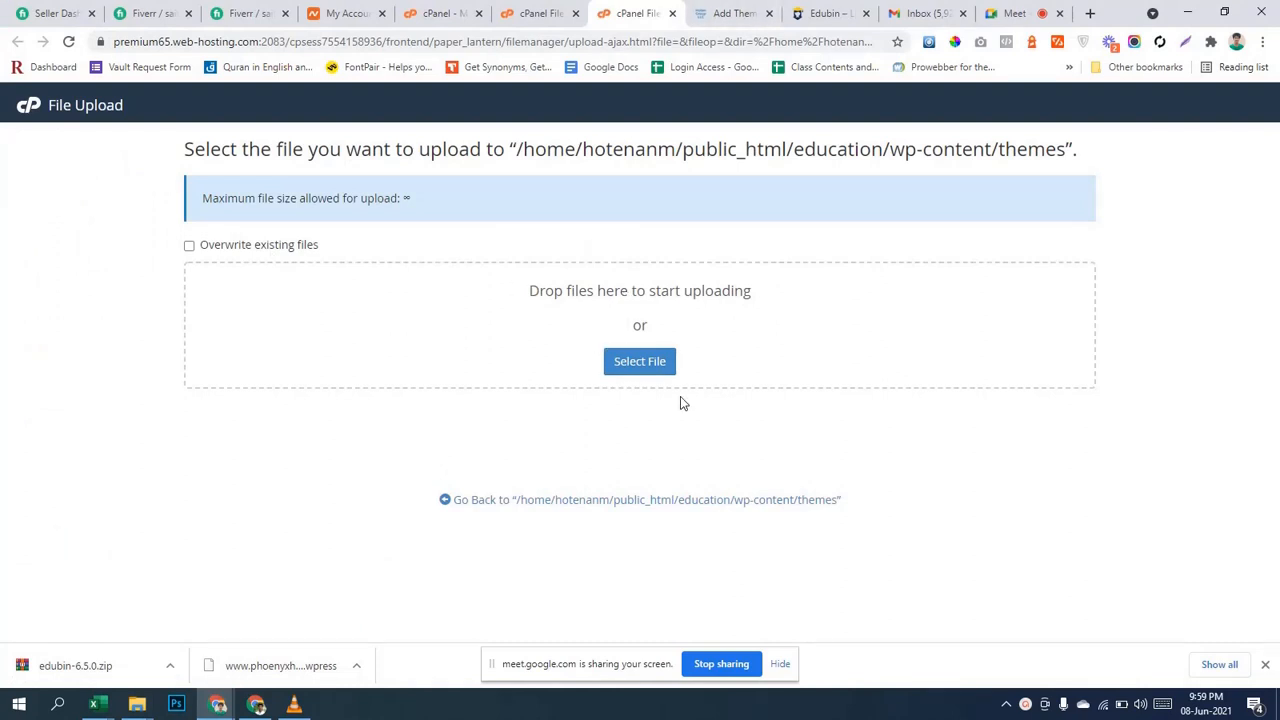
{"action": "mouse_move", "coordinate": [137, 705]}
{"action": "left_click", "coordinate": [265, 615]}
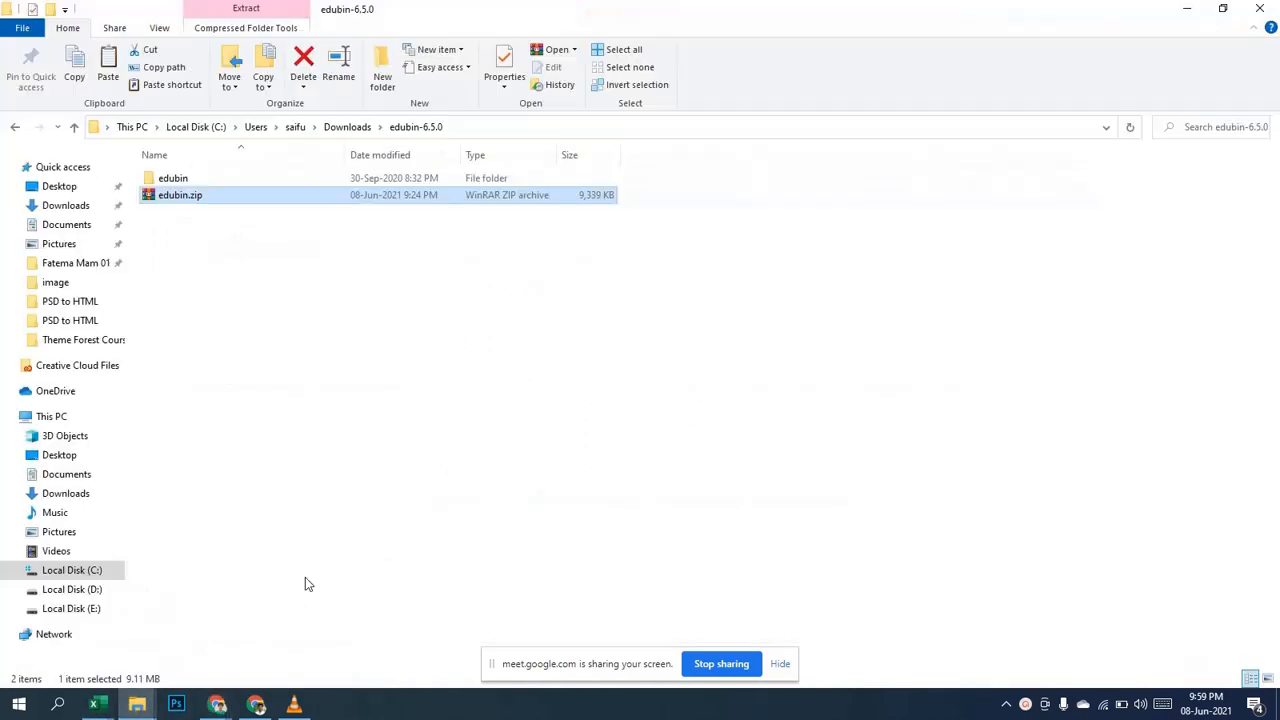
{"action": "left_click_drag", "start_coordinate": [217, 198], "coordinate": [634, 341]}
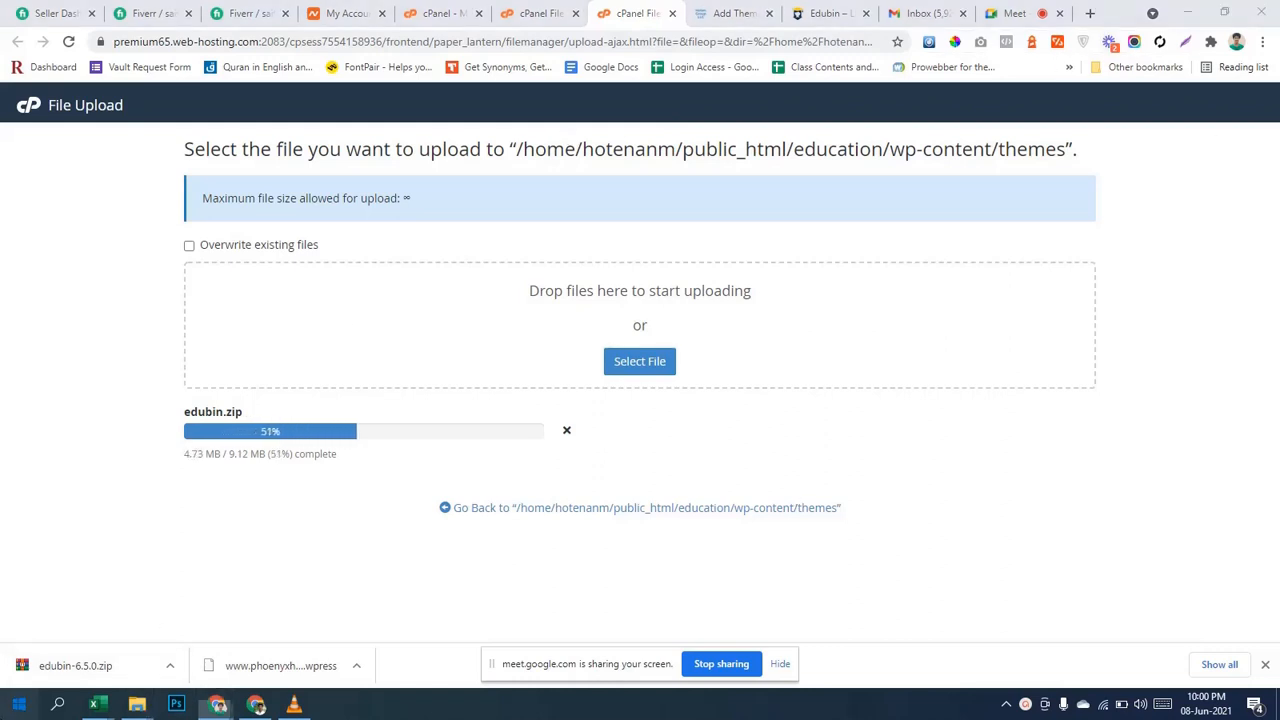
Open the XAMPP Control Panel and start the Apache and MySQL modules.
{"action": "left_click", "coordinate": [19, 704]}
{"action": "type", "text": "x"}
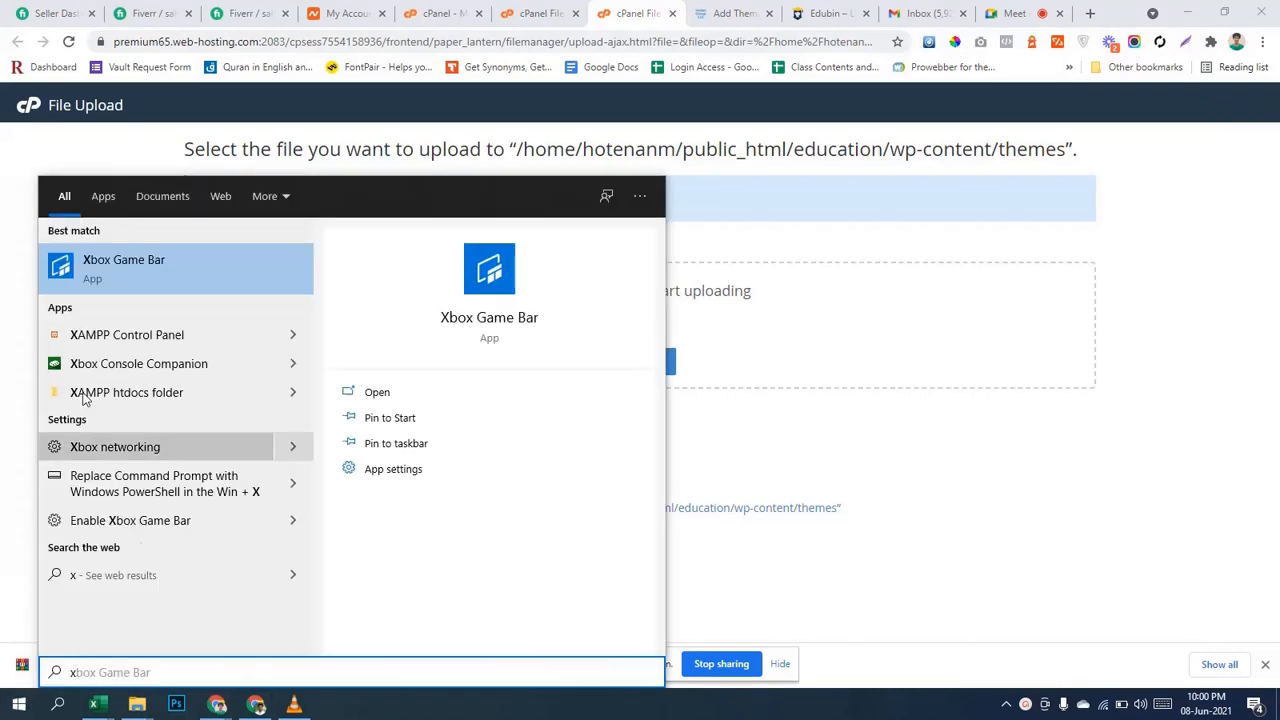
{"action": "left_click", "coordinate": [127, 338]}
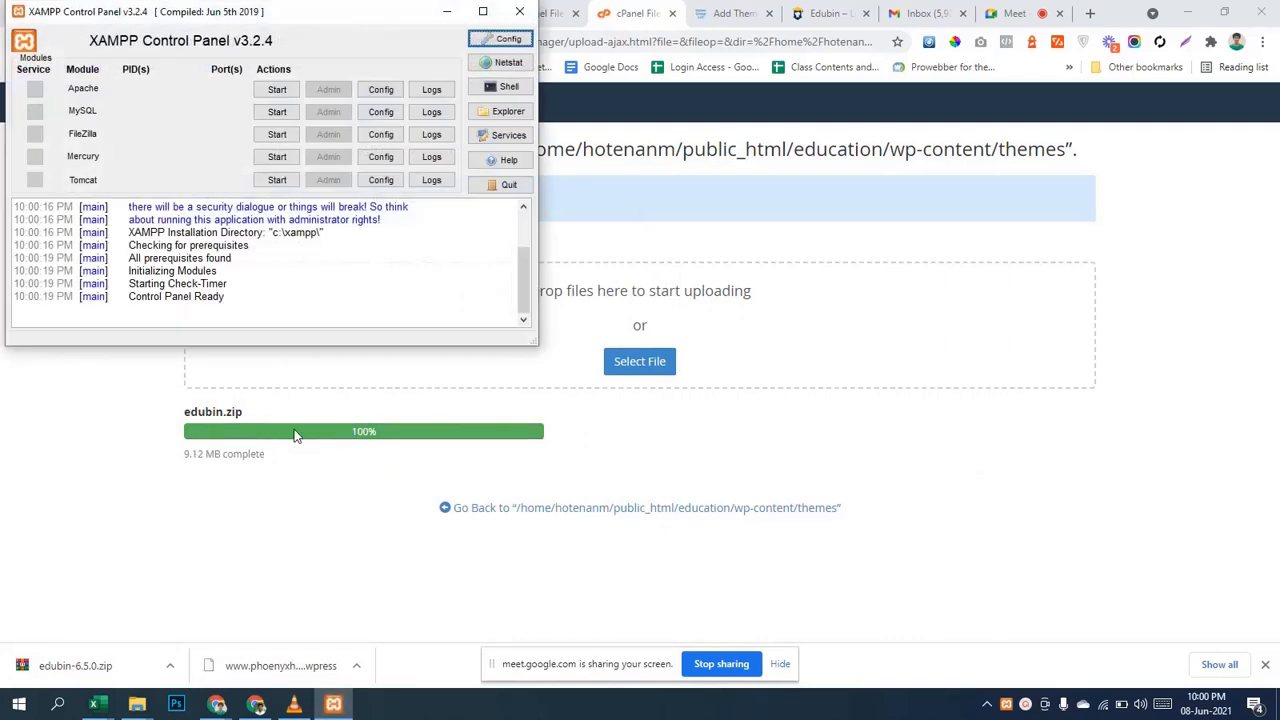
{"action": "left_click", "coordinate": [277, 89]}
{"action": "left_click", "coordinate": [277, 112]}
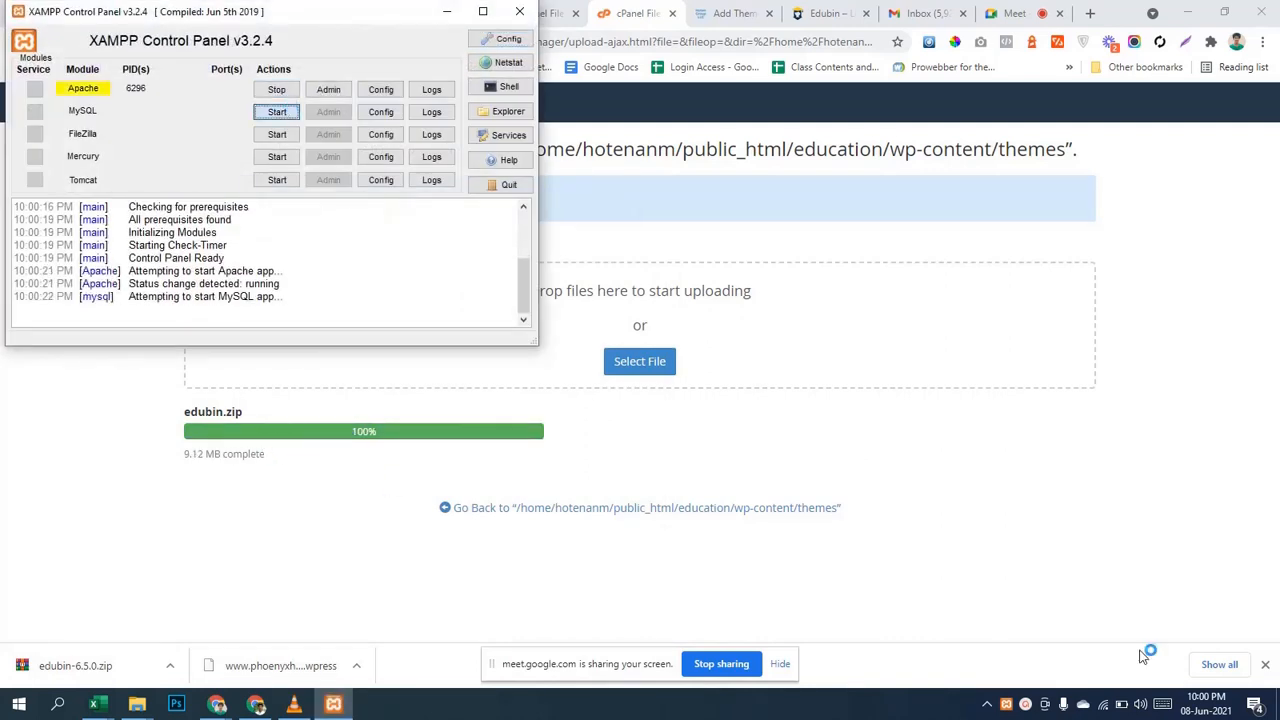
Switch to Chrome and open the local site's admin page, localhost/amrwebsite/wp-admin/, in a new tab.
{"action": "left_click", "coordinate": [1048, 527]}
{"action": "left_click", "coordinate": [1090, 13]}
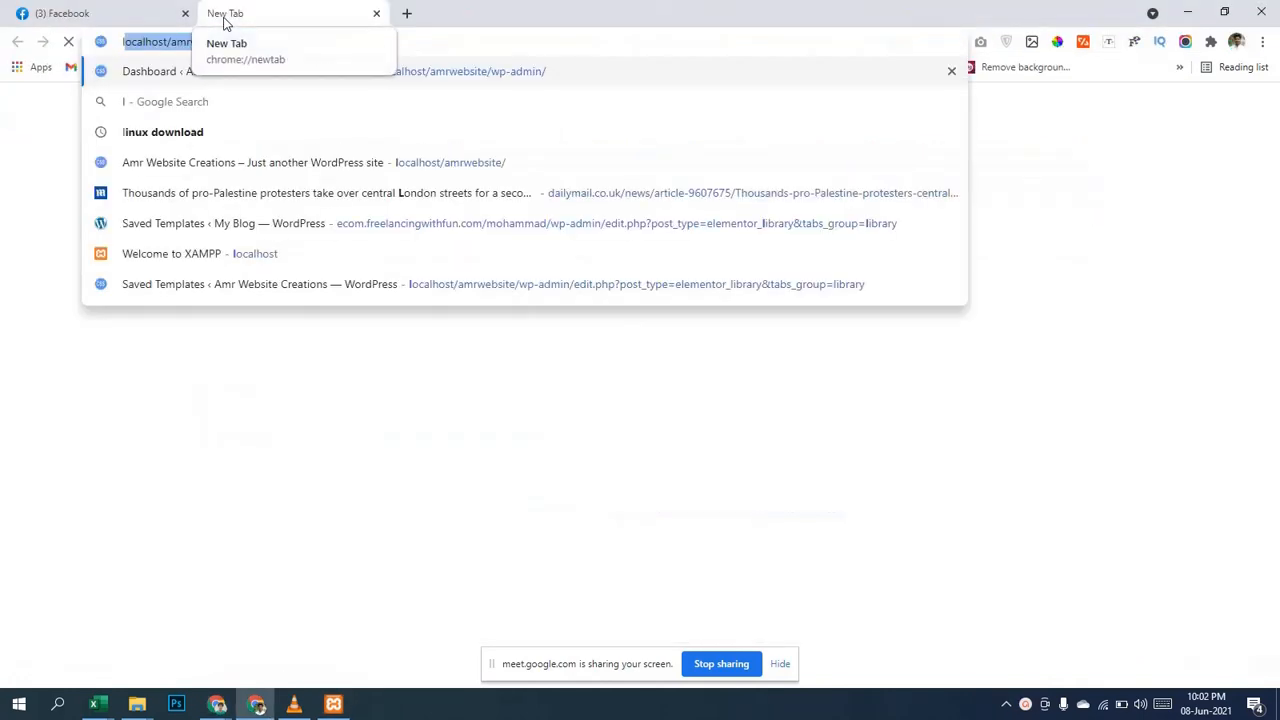
{"action": "type", "text": "c"}
{"action": "key", "text": "BackSpace"}
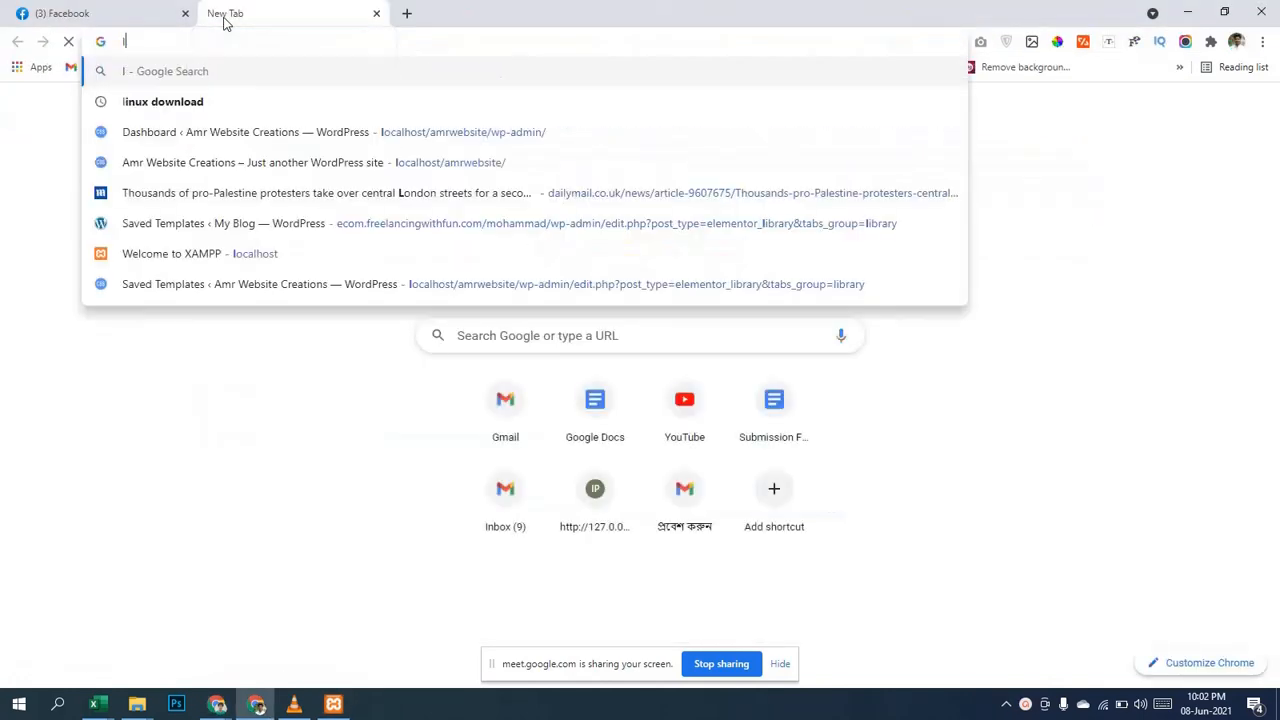
{"action": "type", "text": "oc"}
{"action": "key", "text": "Return"}
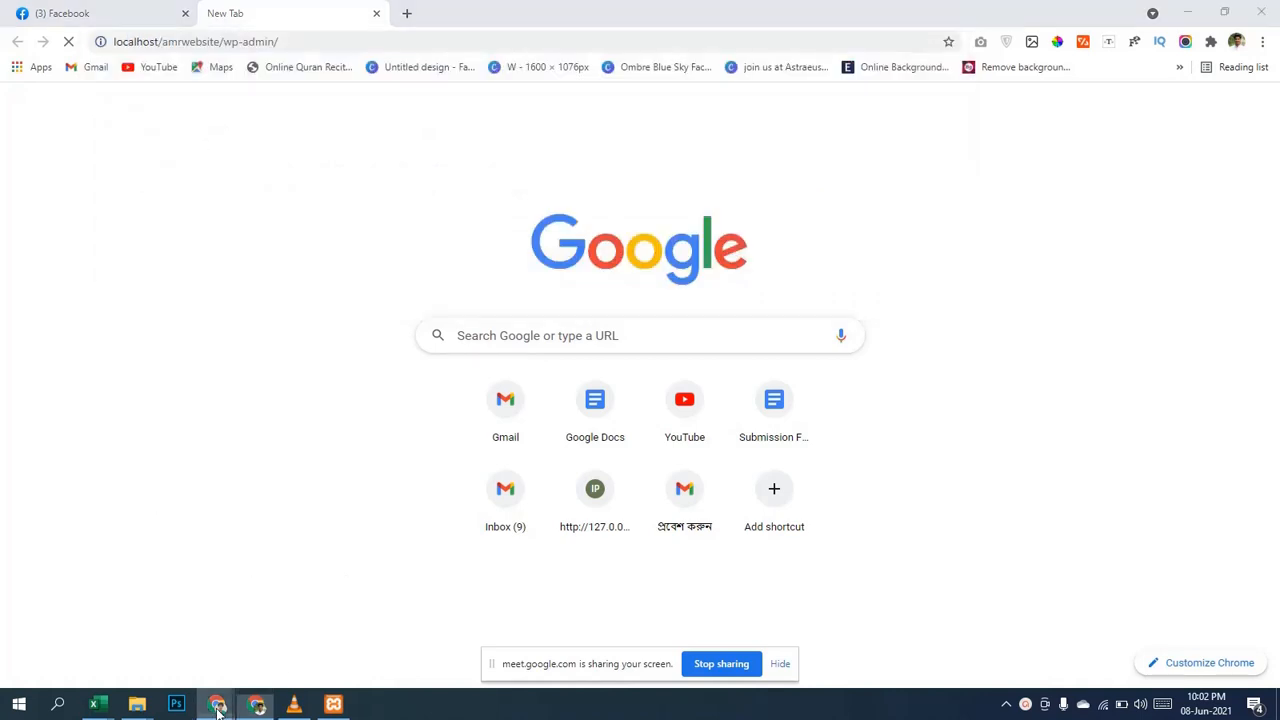
{"action": "left_click", "coordinate": [120, 635]}
{"action": "left_click", "coordinate": [606, 328]}
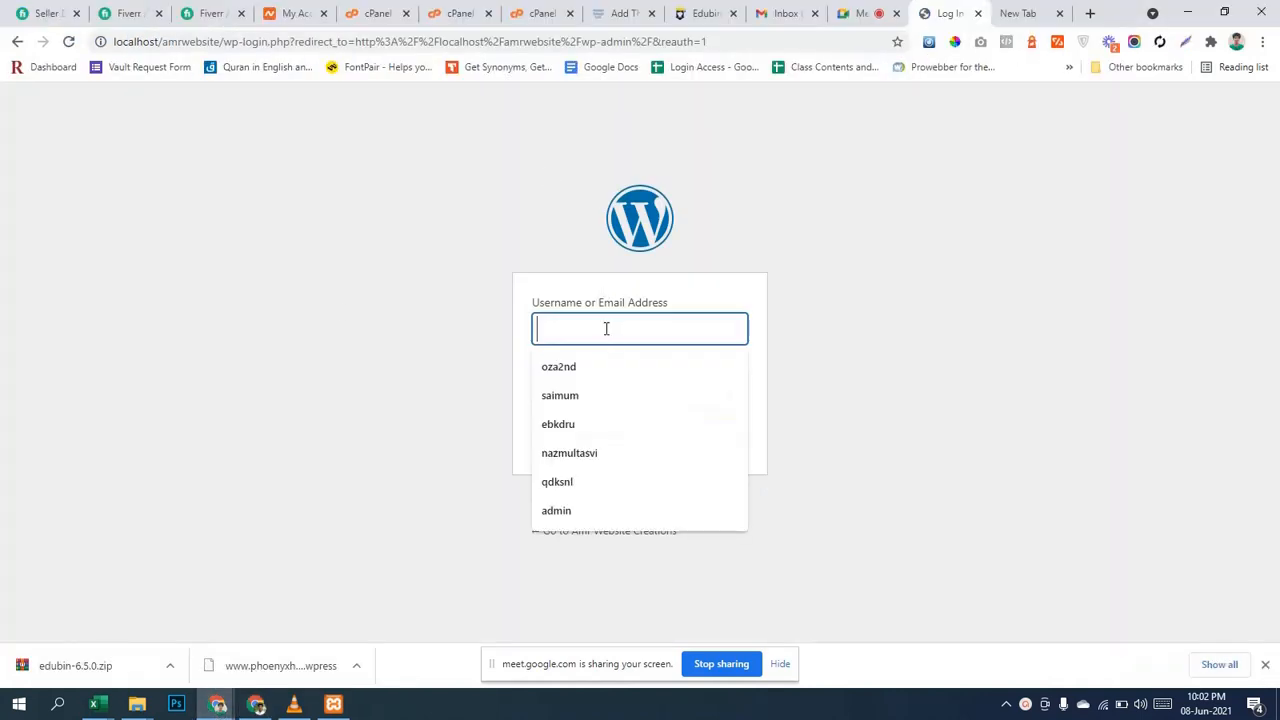
{"action": "left_click", "coordinate": [1015, 289]}
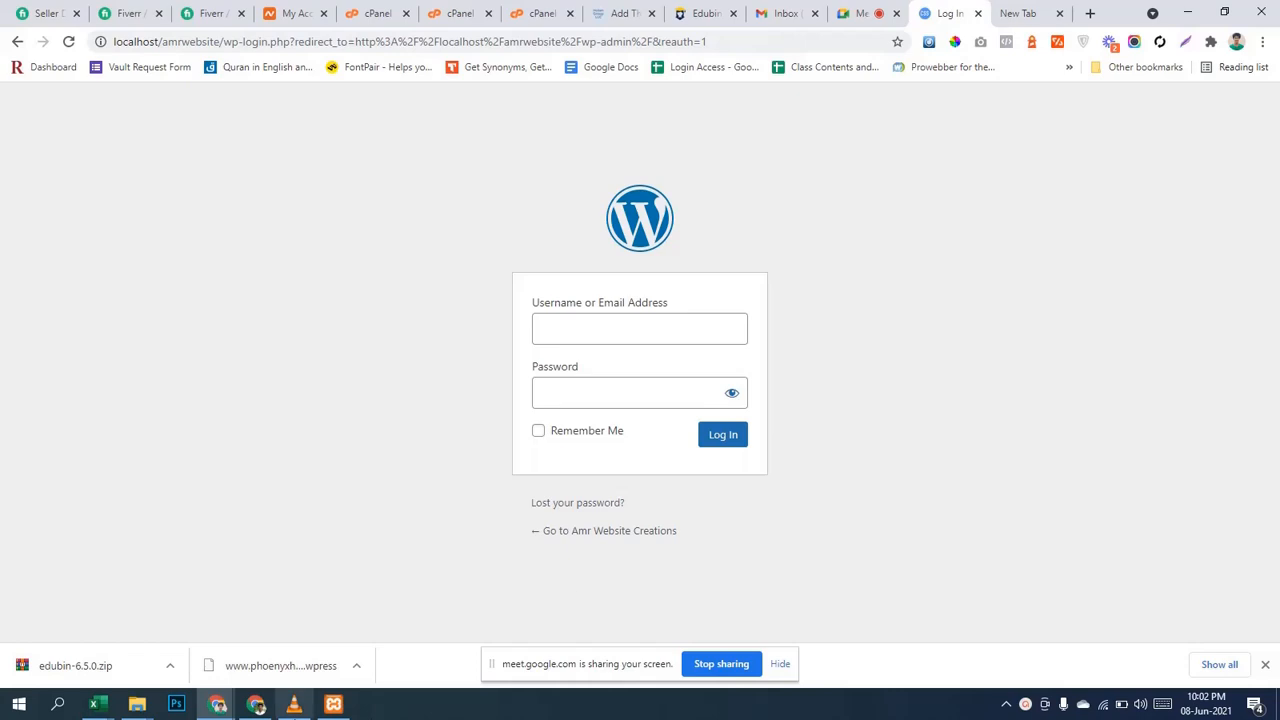
Switch to the Chrome window with the saved login and log in to the amrwebsite admin with Remember Me enabled.
{"action": "left_click", "coordinate": [255, 708]}
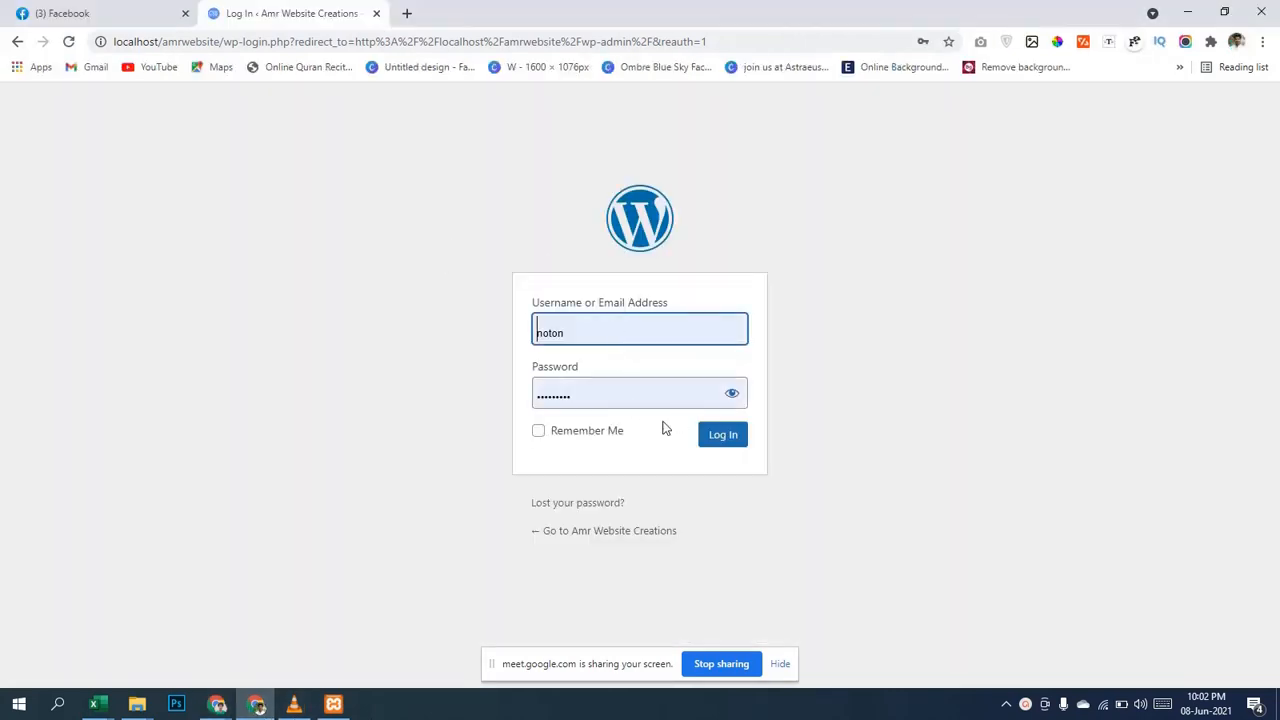
{"action": "left_click", "coordinate": [558, 432]}
{"action": "left_click", "coordinate": [707, 443]}
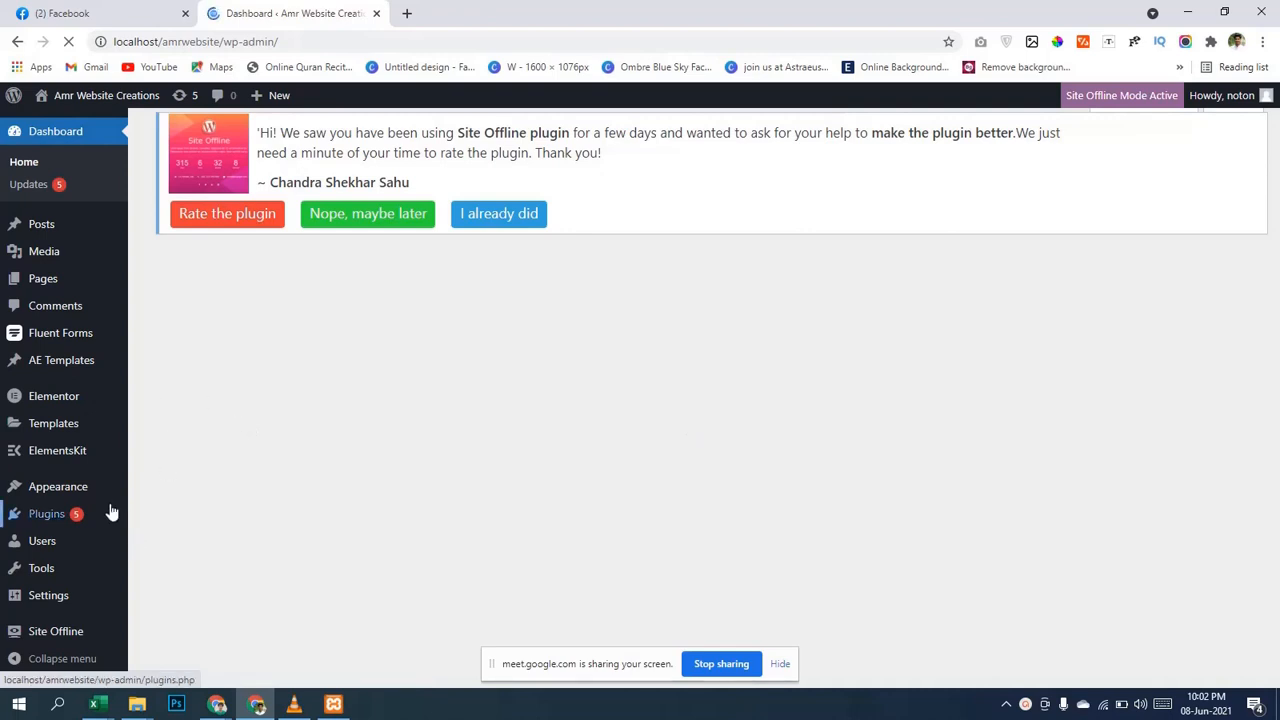
Open the local site's Themes page and look over the installed themes.
{"action": "mouse_move", "coordinate": [90, 497]}
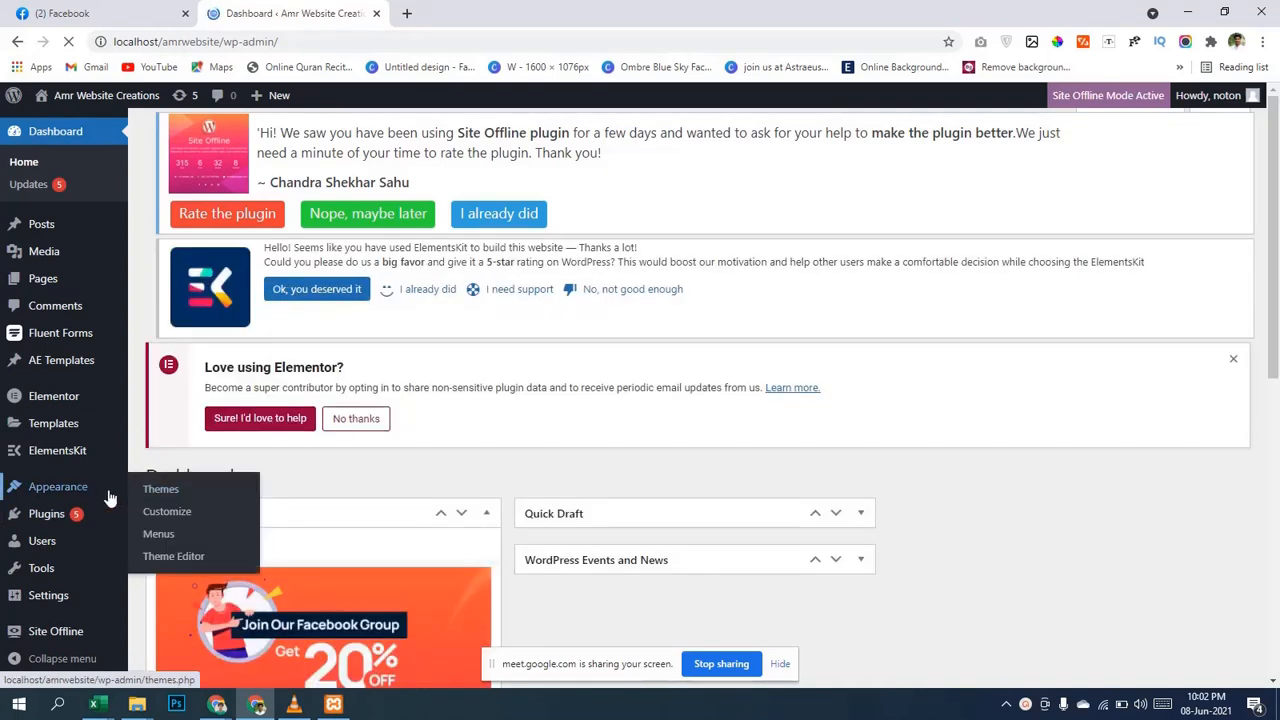
{"action": "left_click", "coordinate": [145, 494]}
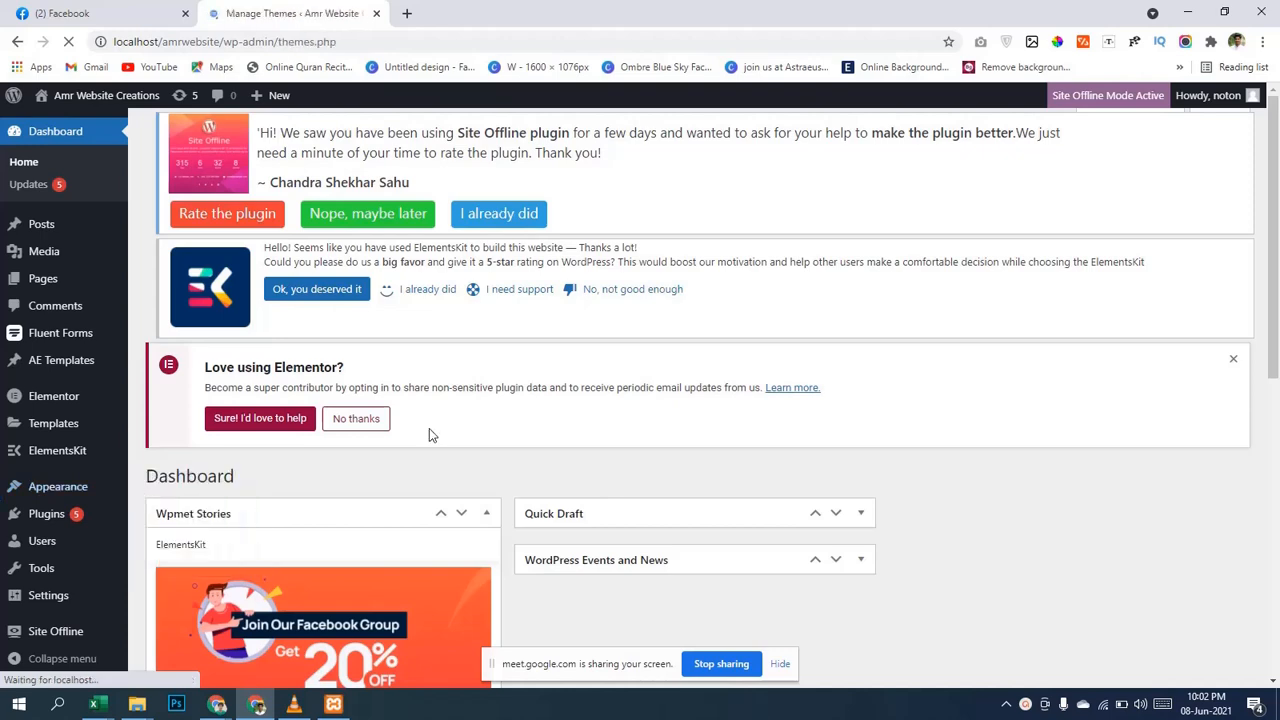
{"action": "scroll", "coordinate": [429, 434], "scroll_direction": "down", "scroll_amount": 3}
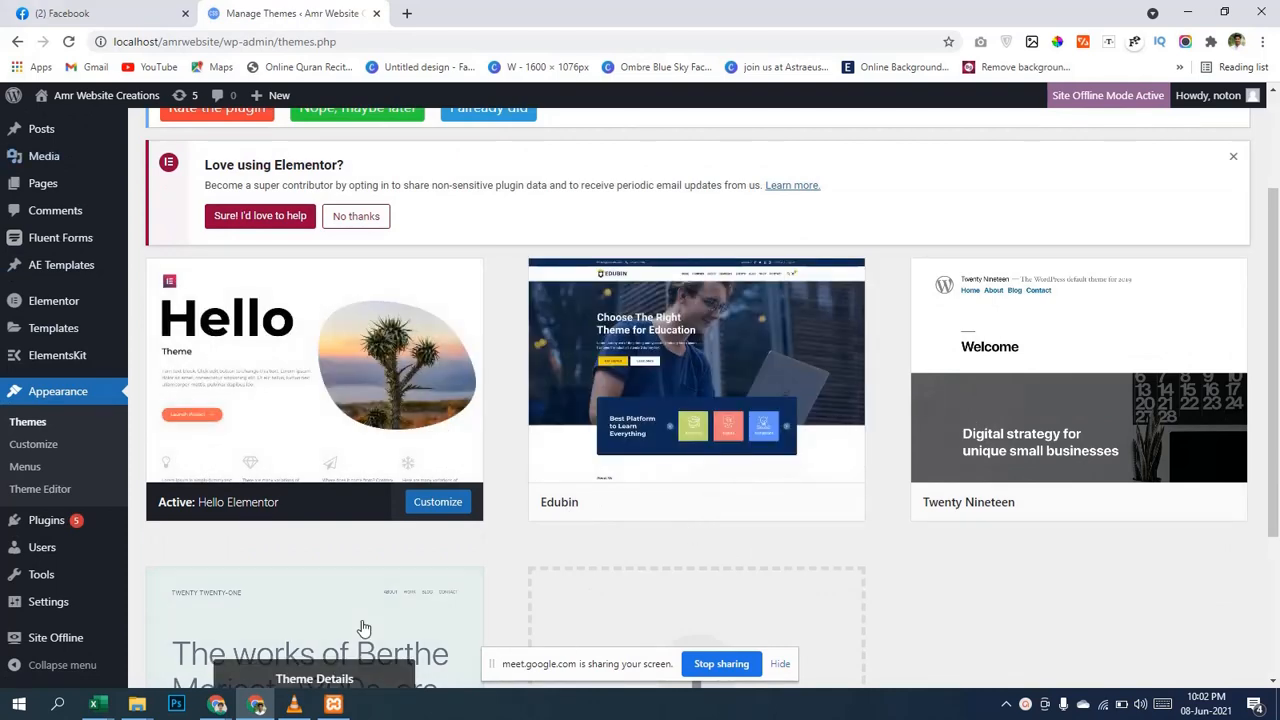
Switch to the Chrome window with the cPanel tabs and close its local site login tab and the empty new tab.
{"action": "mouse_move", "coordinate": [218, 707]}
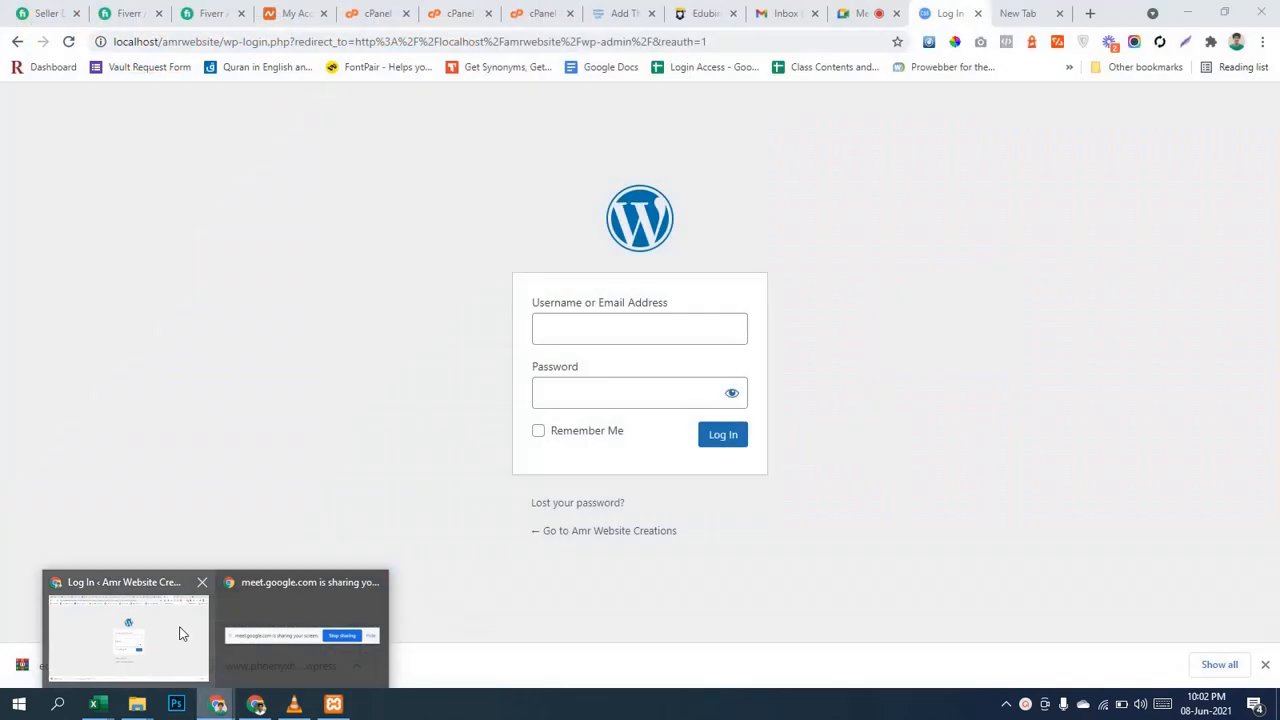
{"action": "left_click", "coordinate": [182, 633]}
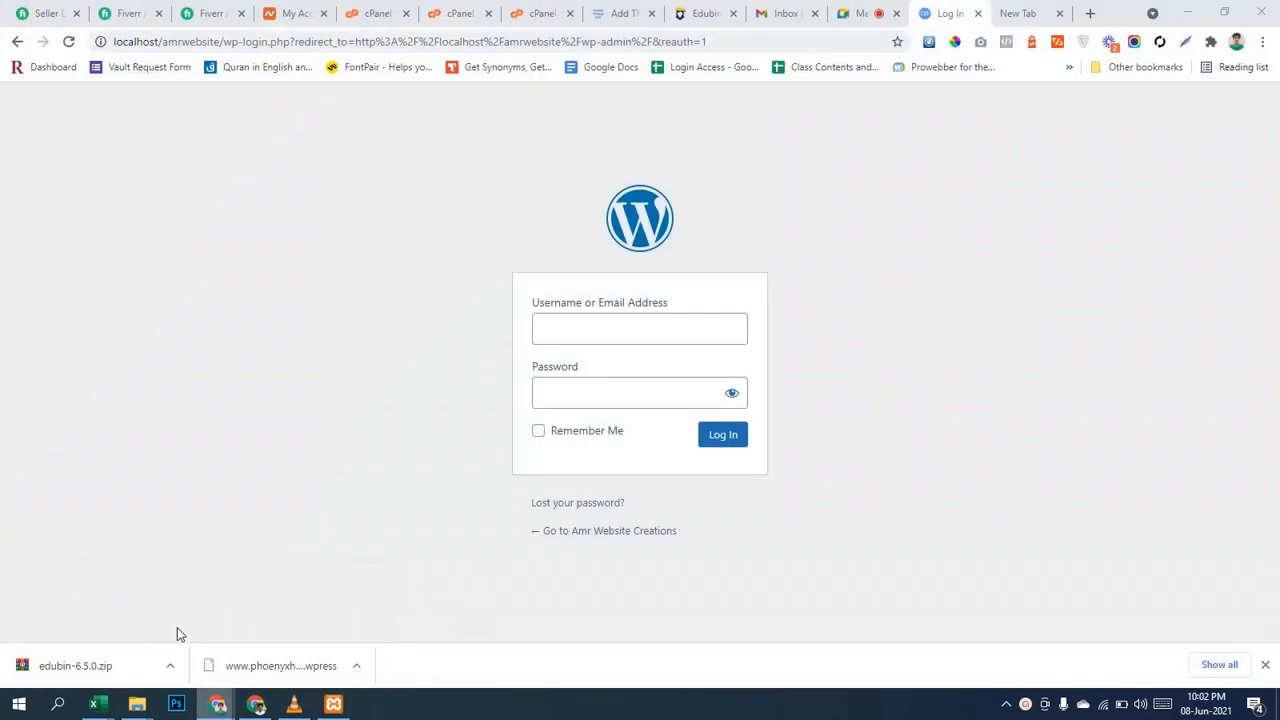
{"action": "left_click", "coordinate": [978, 14]}
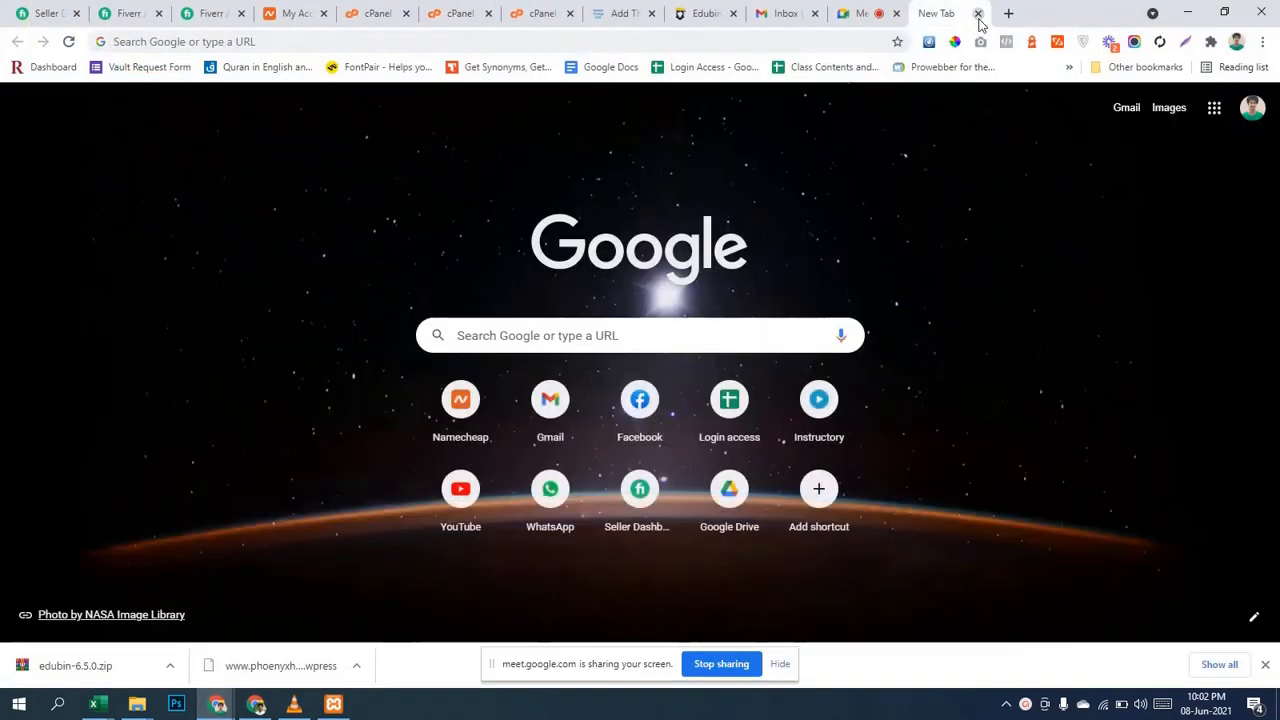
{"action": "left_click", "coordinate": [978, 14]}
Switch to the XAMPP Control Panel, stop the Apache and MySQL modules, and put the window away.
{"action": "left_click", "coordinate": [333, 704]}
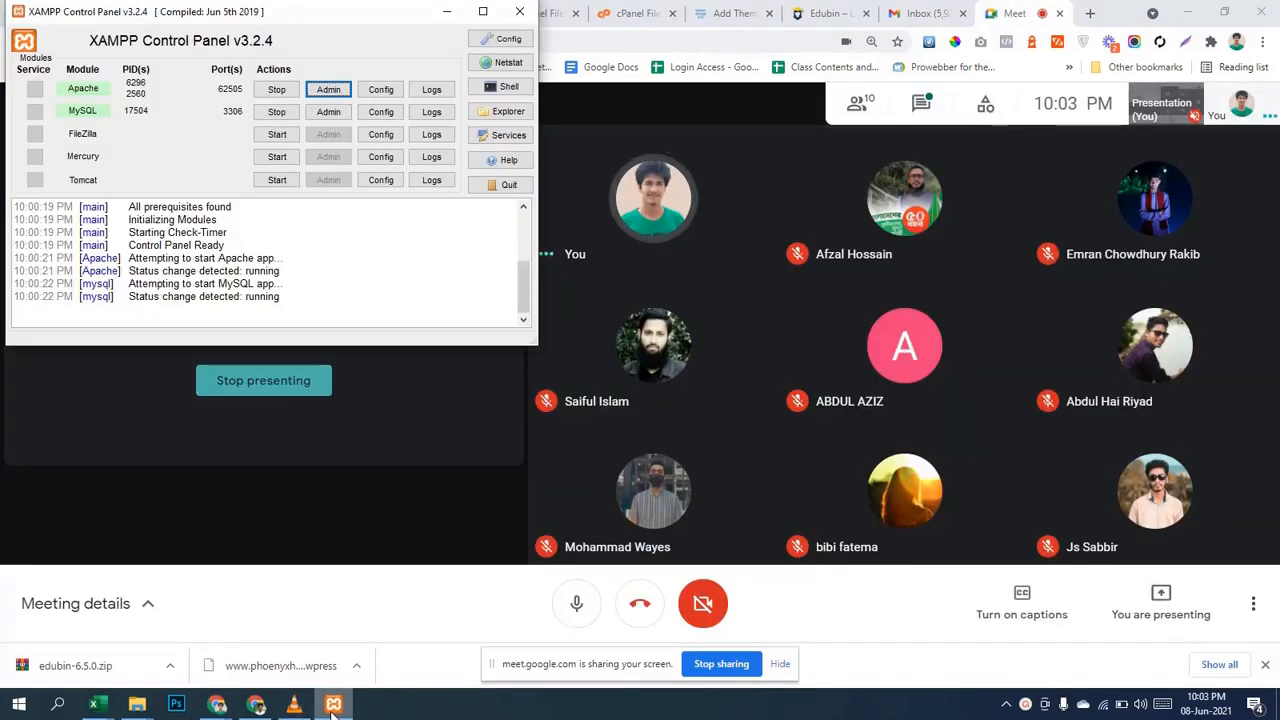
{"action": "left_click", "coordinate": [276, 89]}
{"action": "left_click", "coordinate": [276, 111]}
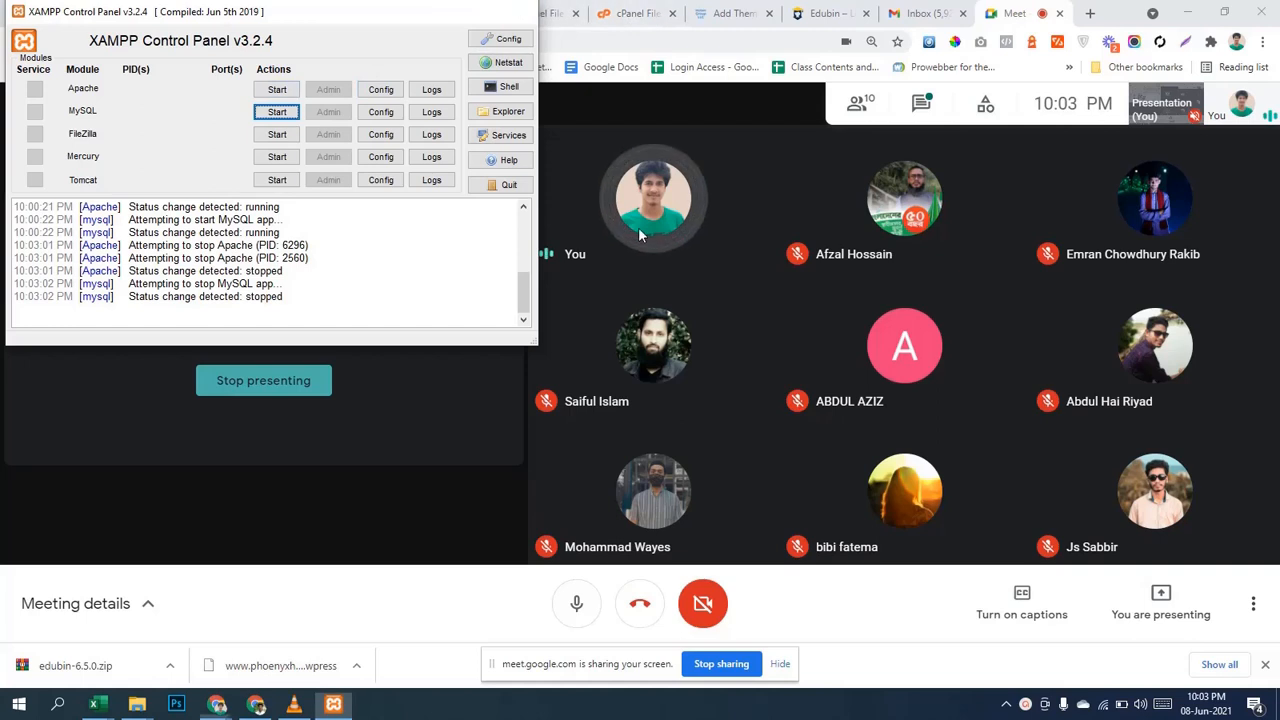
{"action": "left_click", "coordinate": [333, 704]}
Quit the XAMPP Control Panel, dismissing its error messages and forcing the unresponsive program to close.
{"action": "left_click", "coordinate": [1005, 704]}
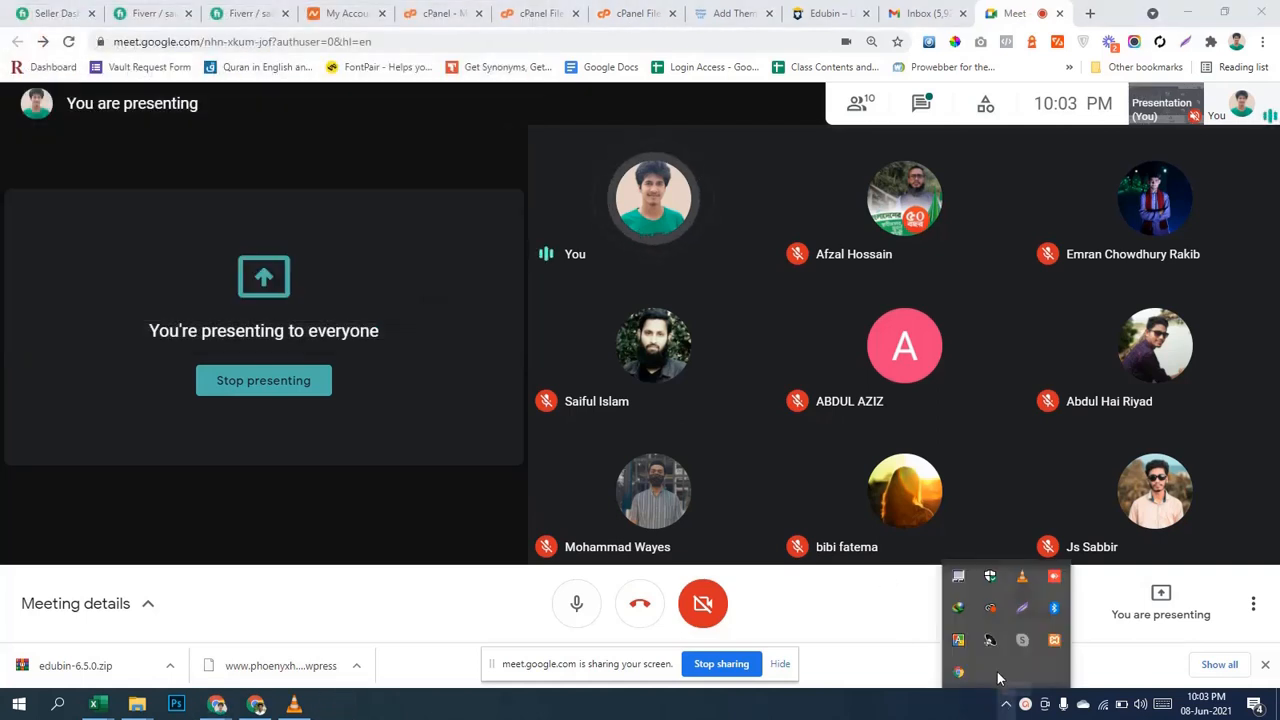
{"action": "right_click", "coordinate": [1051, 644]}
{"action": "left_click", "coordinate": [1082, 633]}
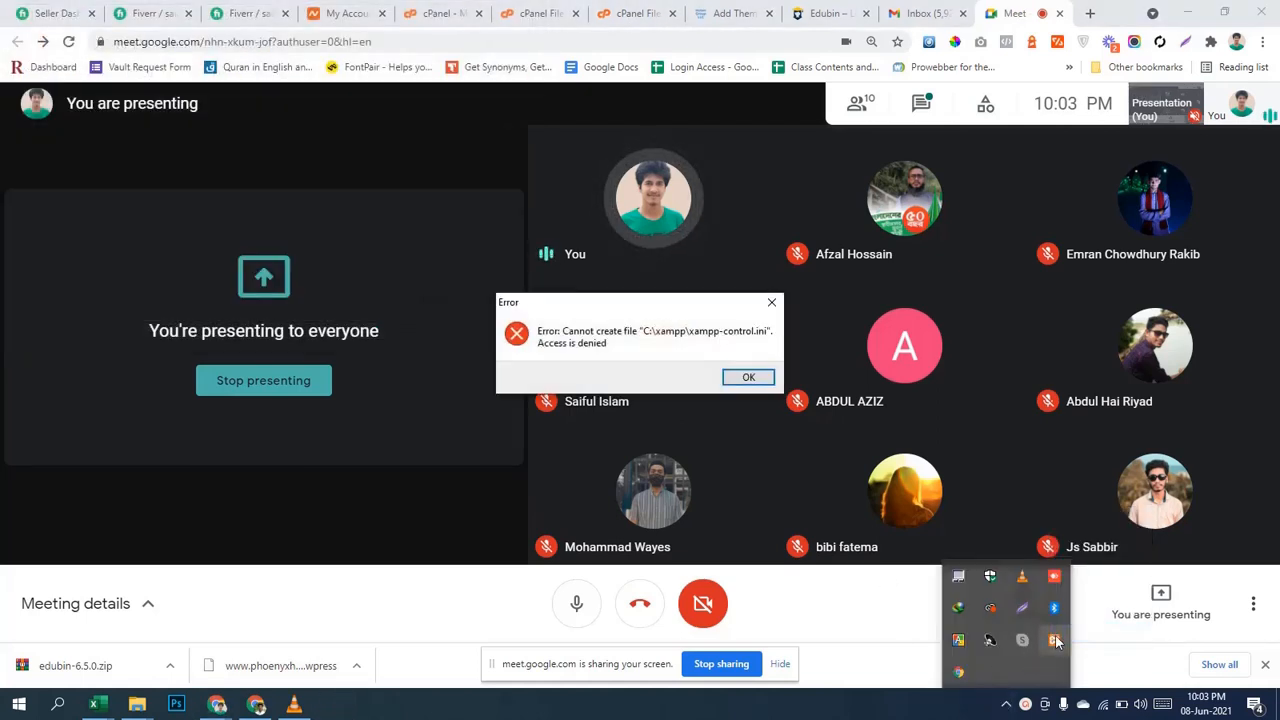
{"action": "left_click", "coordinate": [748, 376]}
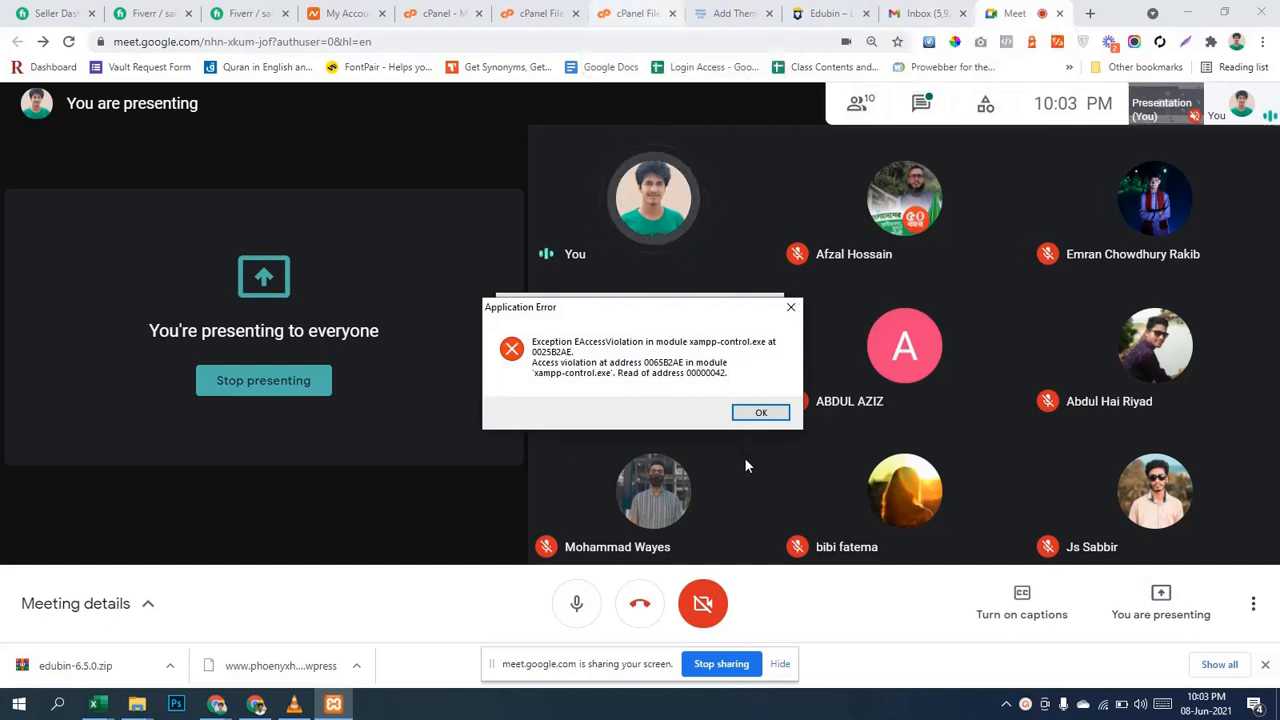
{"action": "left_click", "coordinate": [756, 414]}
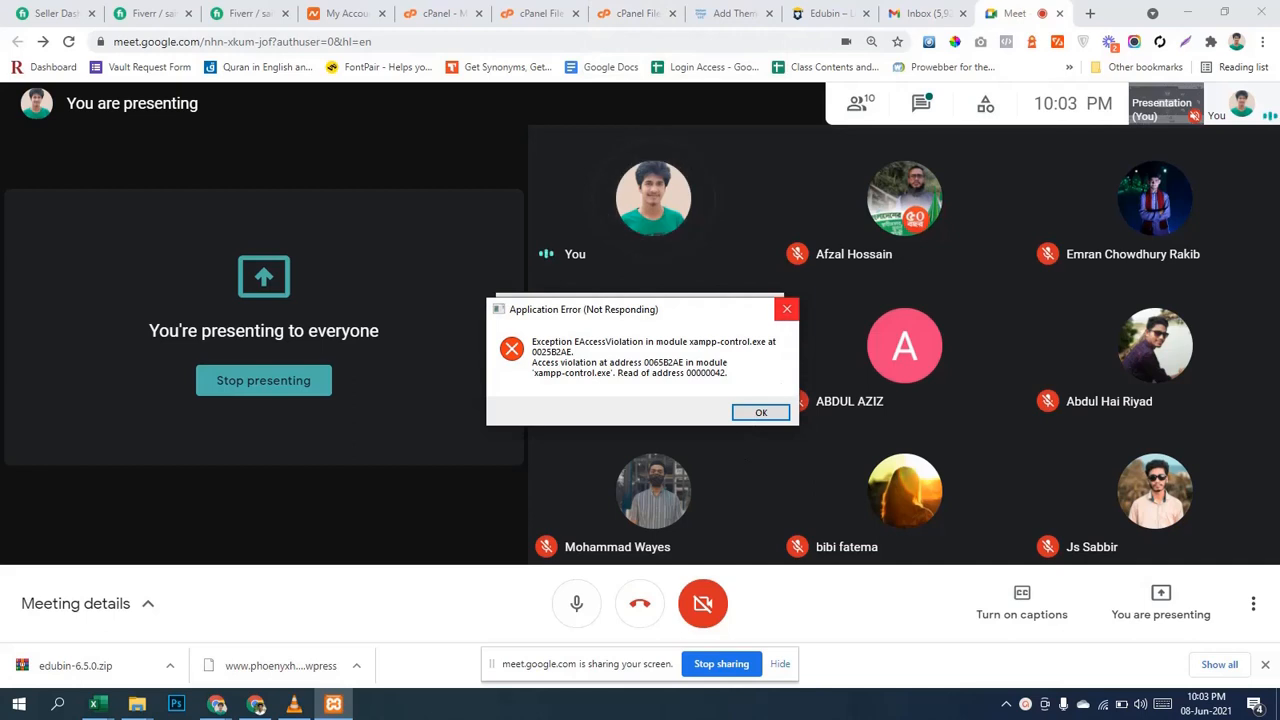
{"action": "right_click", "coordinate": [340, 703]}
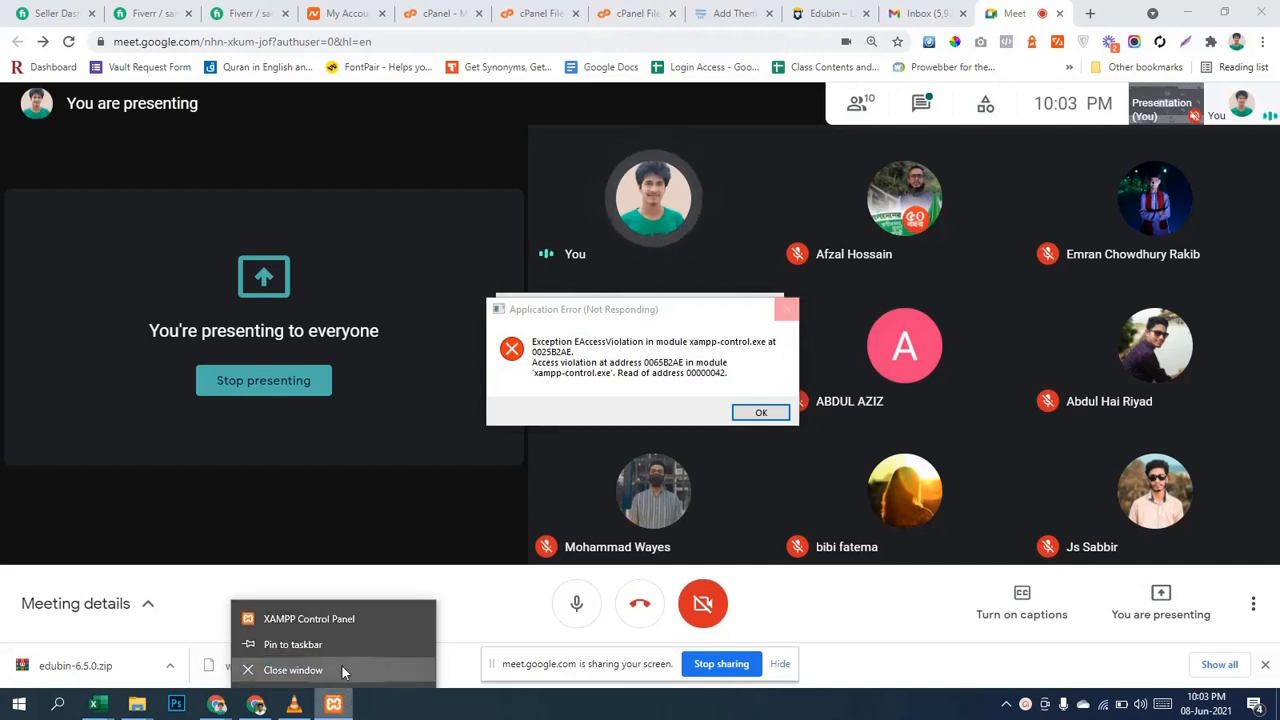
{"action": "left_click", "coordinate": [345, 672]}
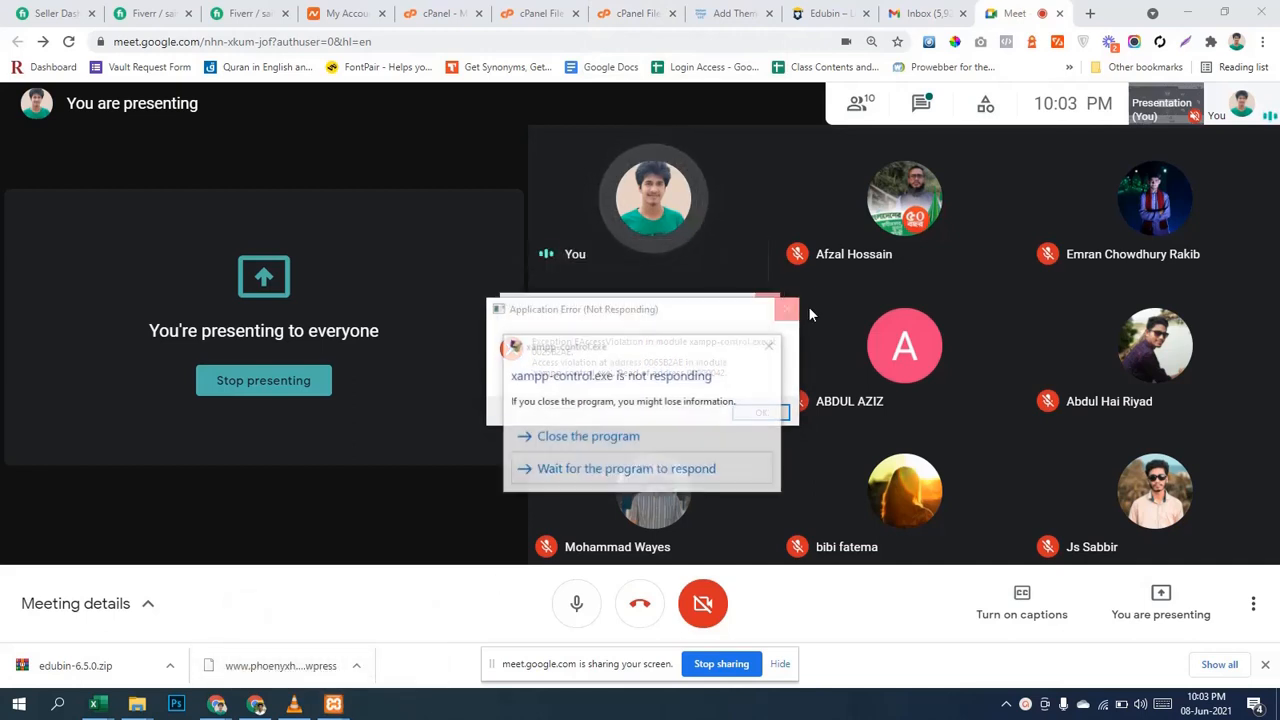
{"action": "left_click", "coordinate": [566, 446]}
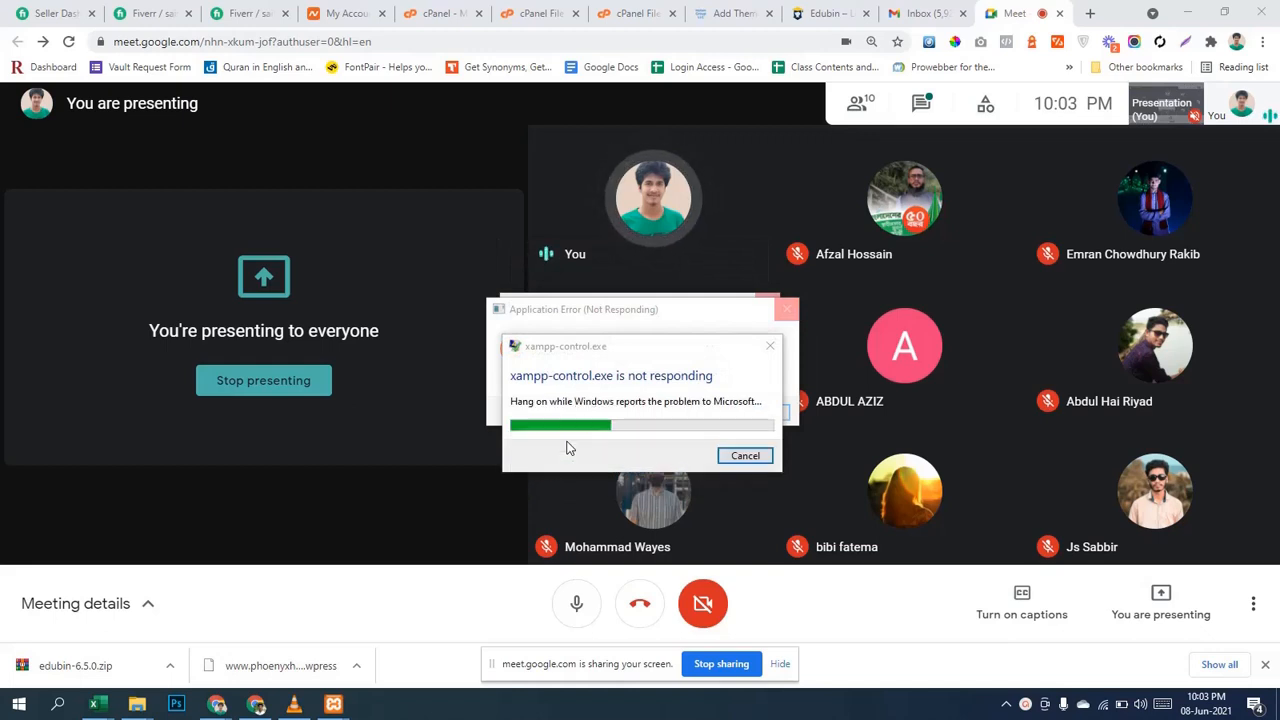
Return to the cPanel File Manager in Chrome and reload the public_html/education/wp-content/themes folder.
{"action": "left_click", "coordinate": [632, 13]}
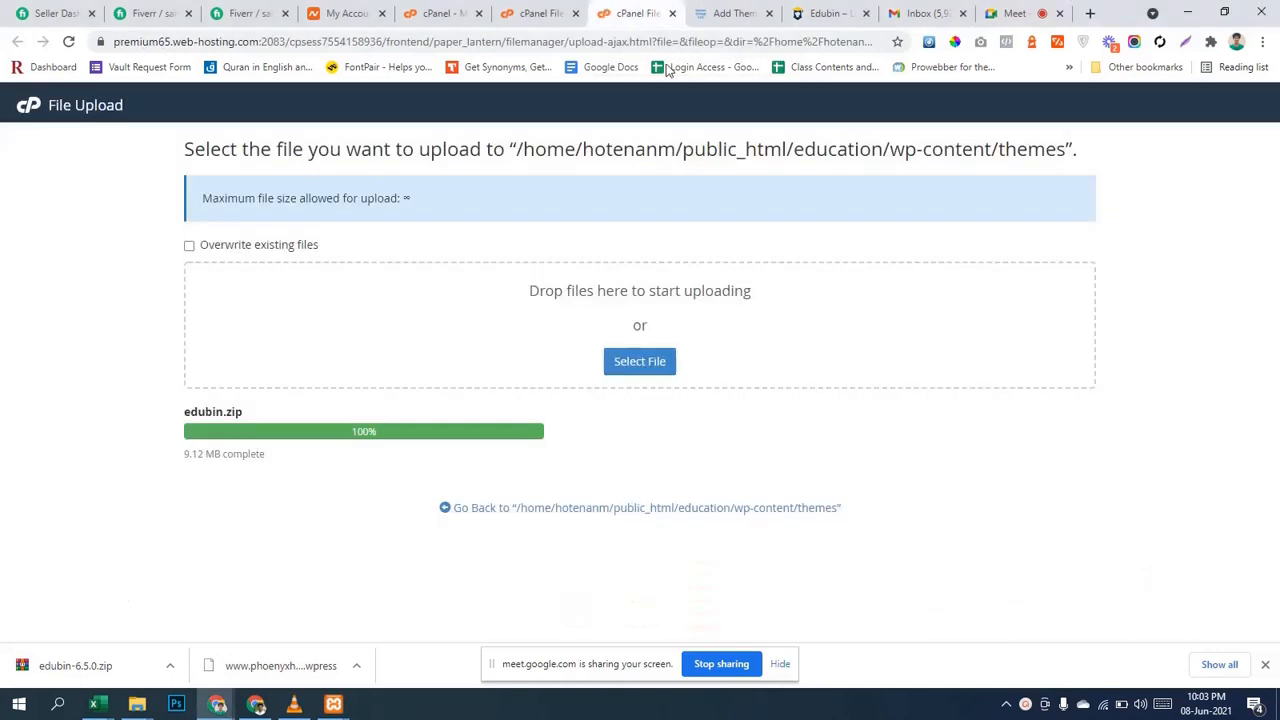
{"action": "left_click", "coordinate": [515, 6]}
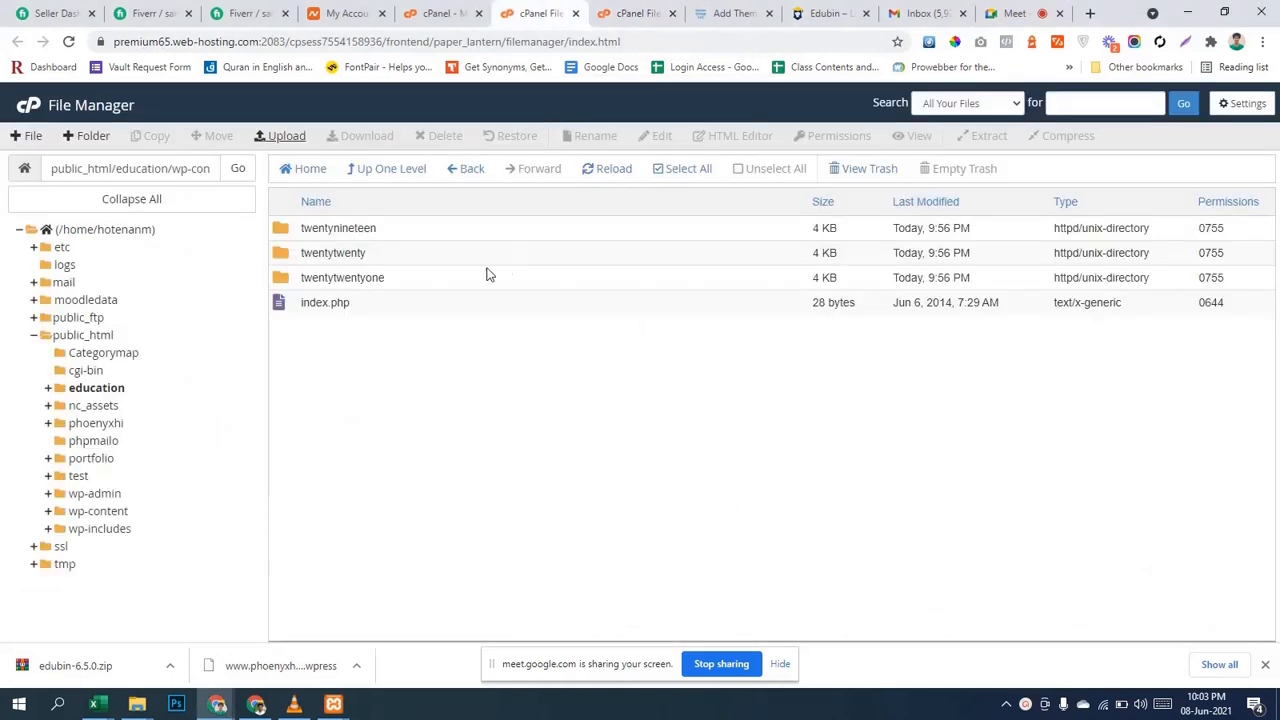
{"action": "left_click", "coordinate": [614, 172]}
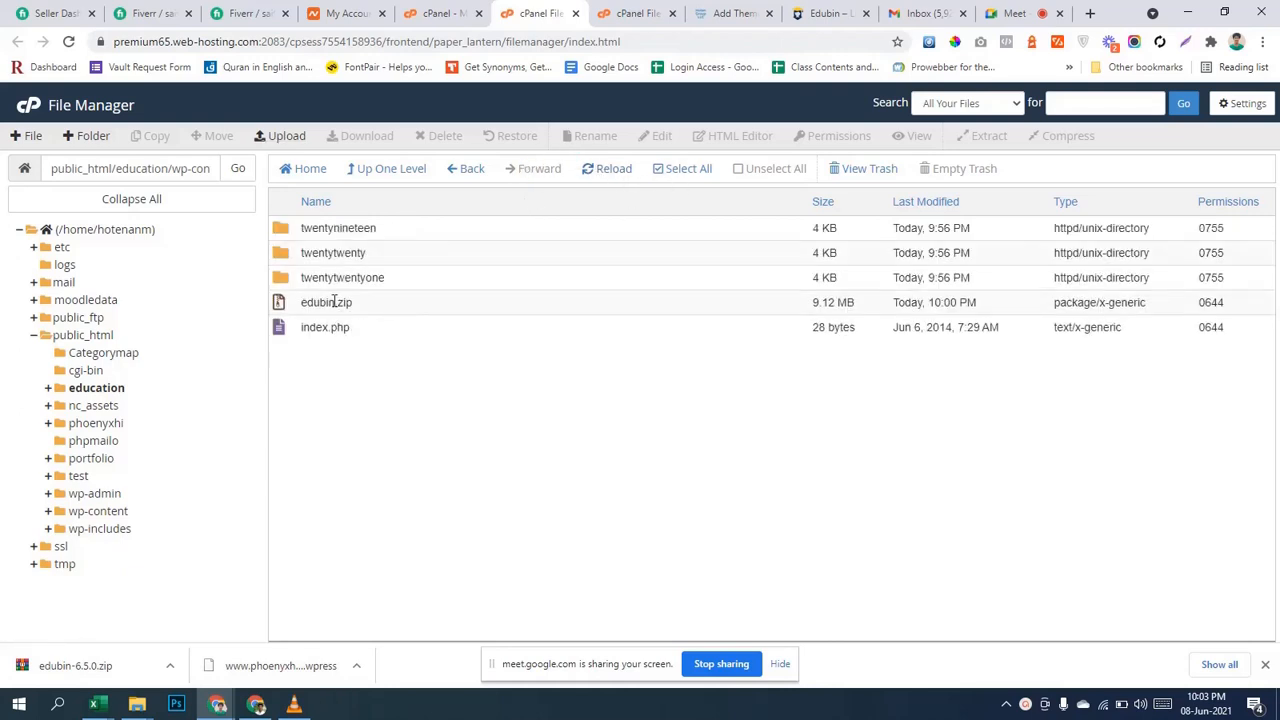
Extract edubin.zip into /public_html/education/wp-content/themes and reload the file list.
{"action": "left_click", "coordinate": [334, 301]}
{"action": "right_click", "coordinate": [382, 300]}
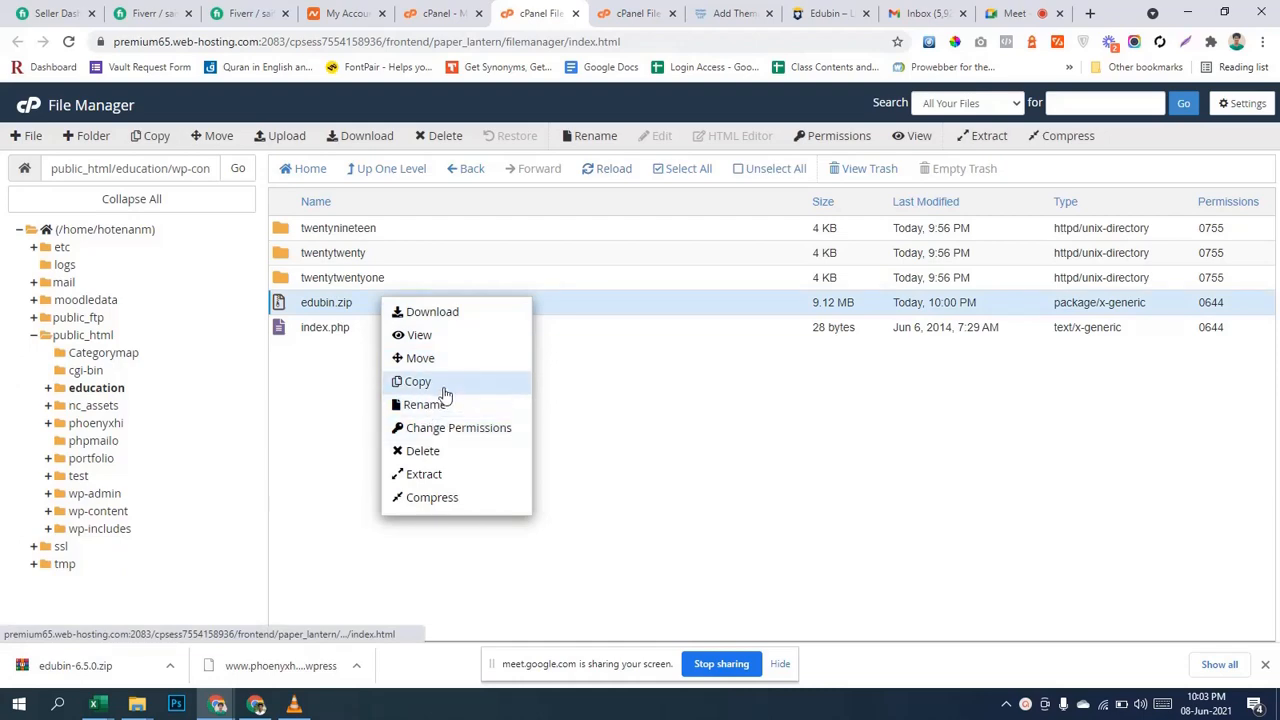
{"action": "left_click", "coordinate": [452, 474]}
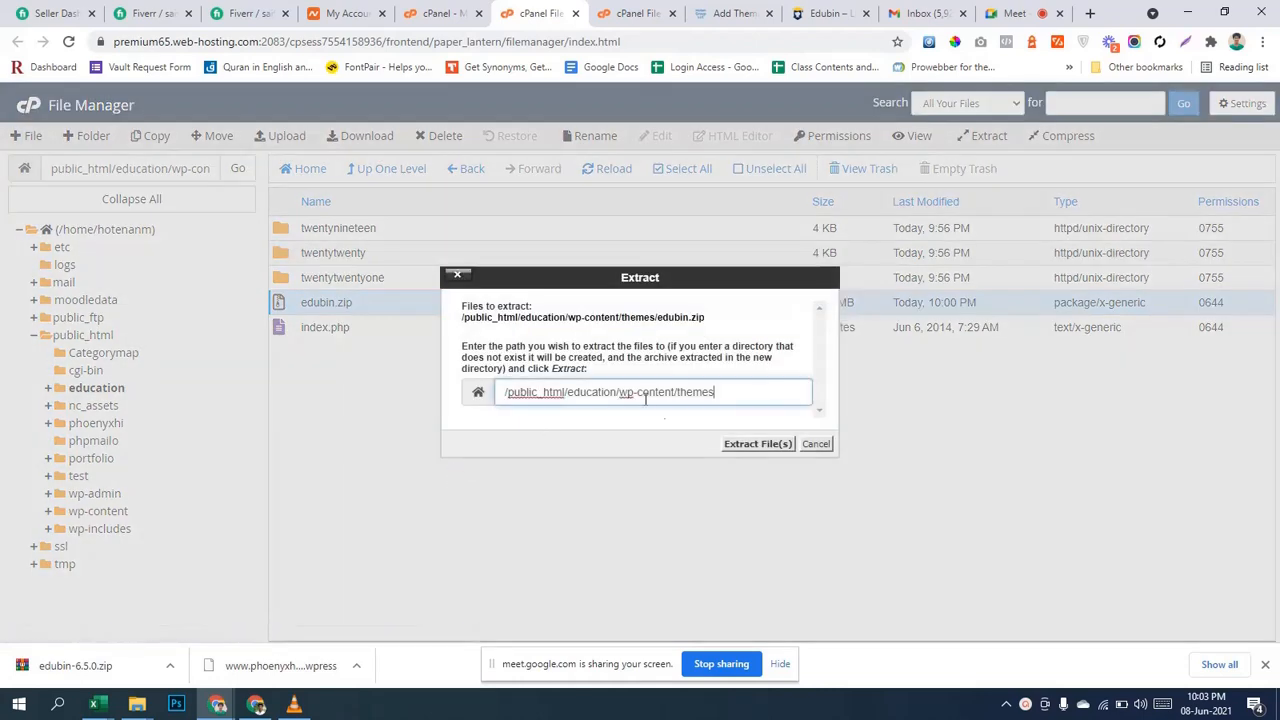
{"action": "left_click", "coordinate": [760, 444]}
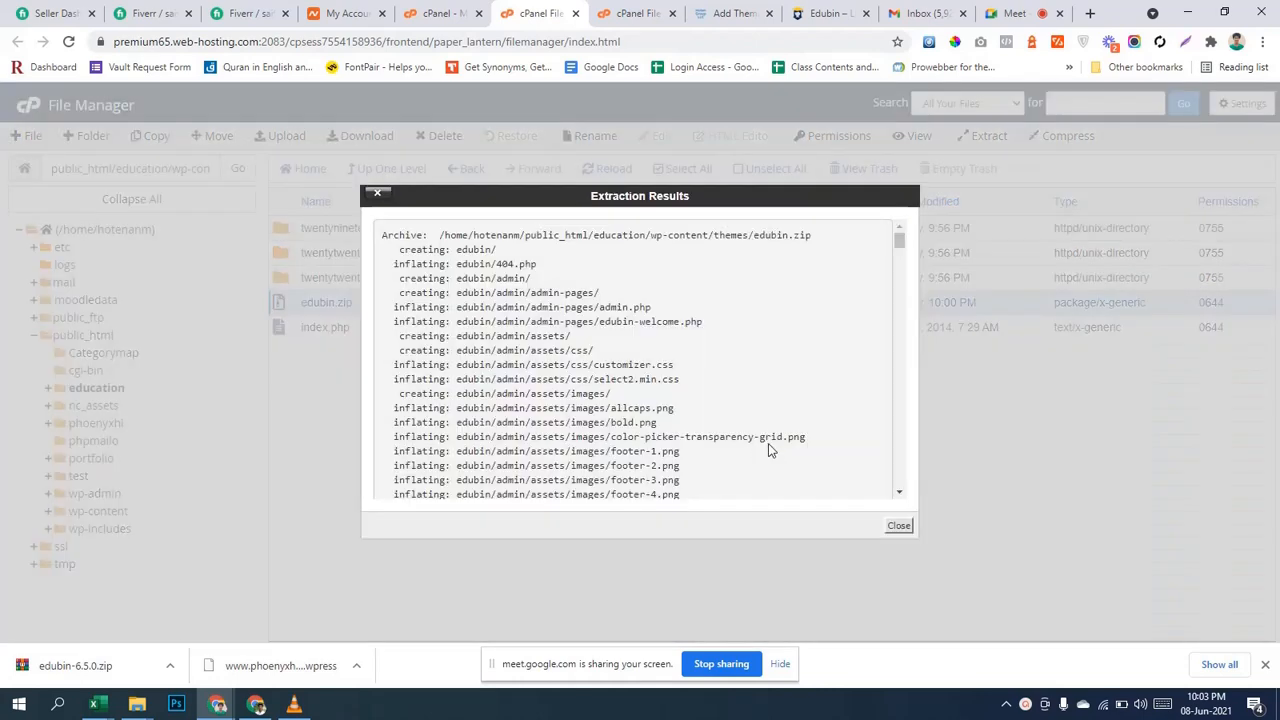
{"action": "left_click", "coordinate": [897, 526]}
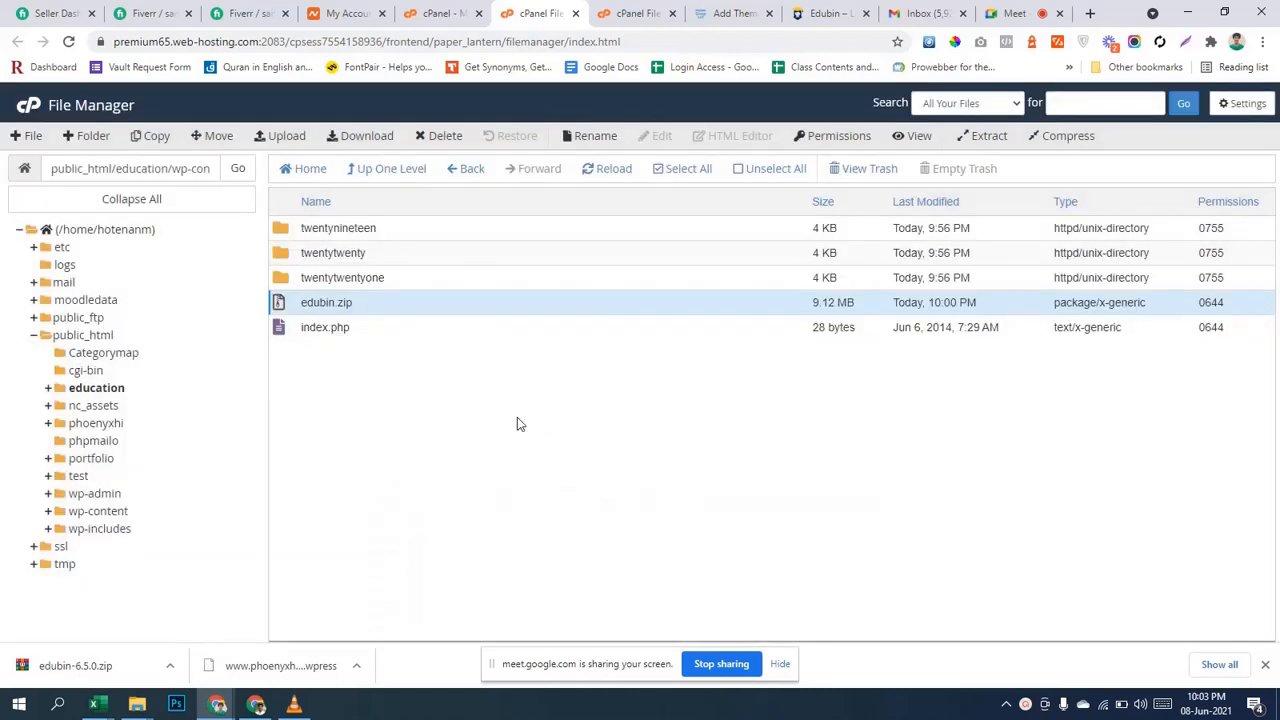
{"action": "left_click", "coordinate": [609, 170]}
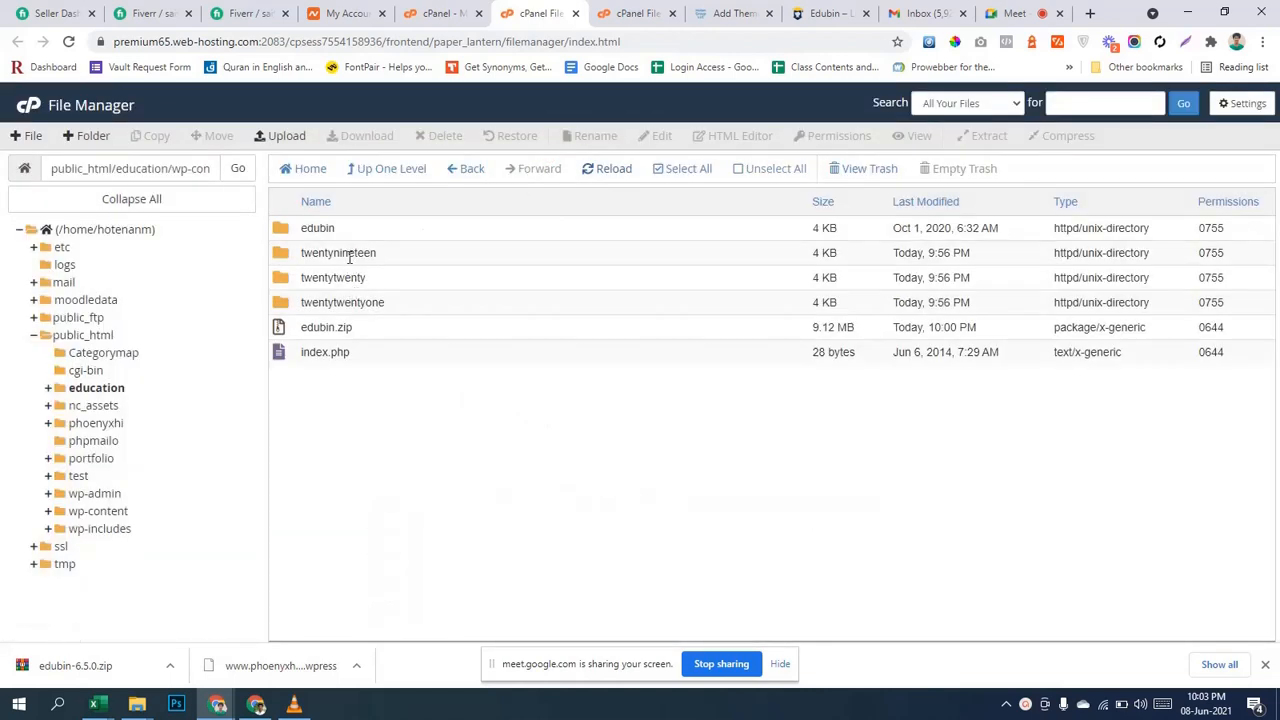
Move edubin.zip in the themes folder to the trash.
{"action": "left_click", "coordinate": [388, 325]}
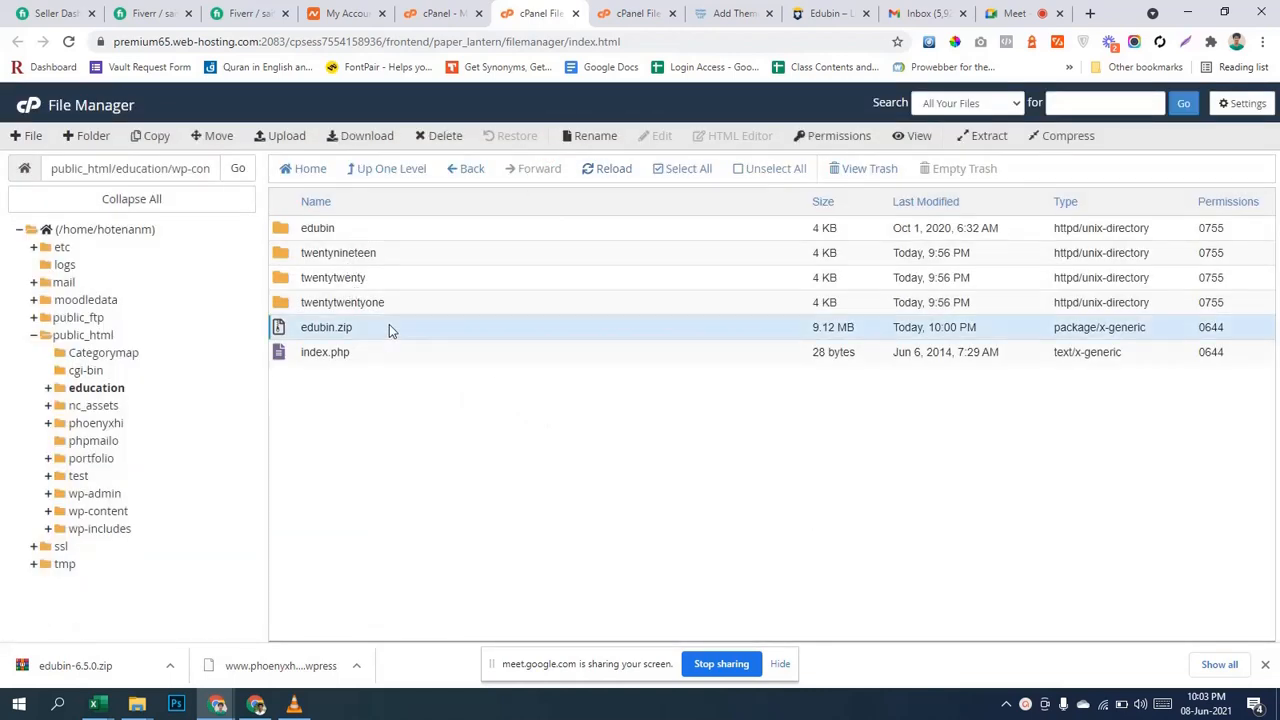
{"action": "key", "text": "Delete"}
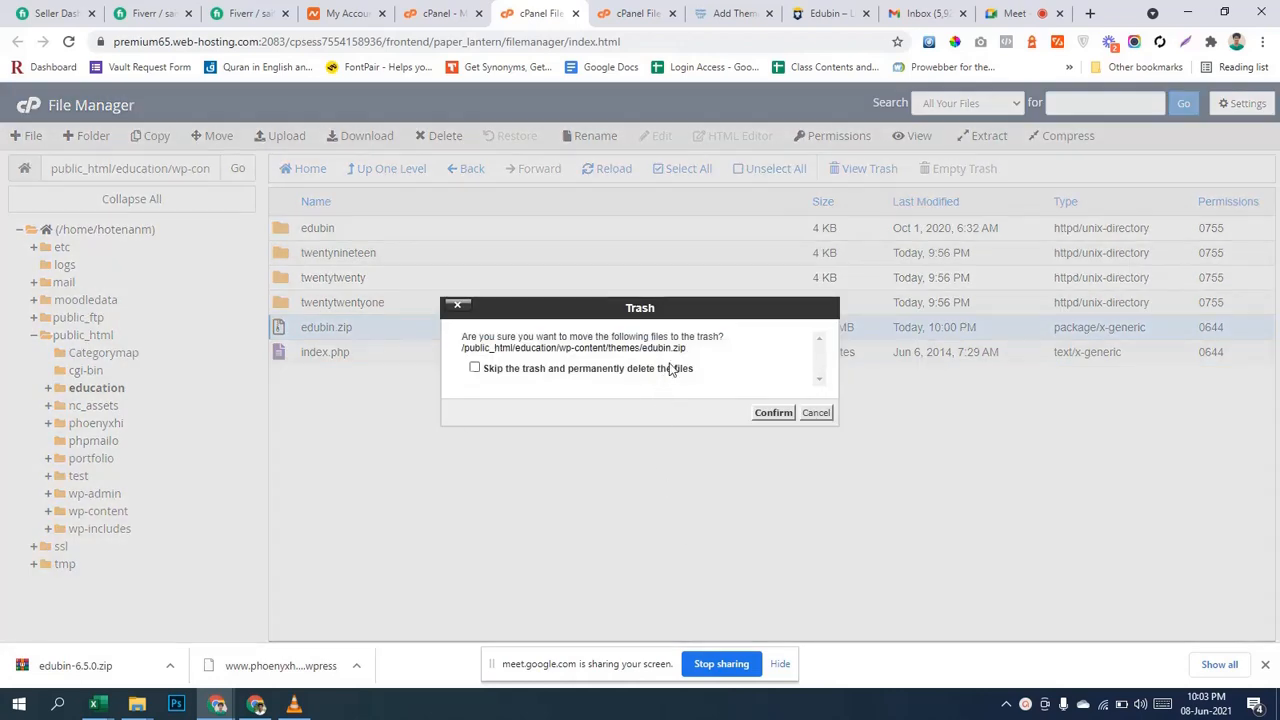
{"action": "left_click", "coordinate": [773, 414]}
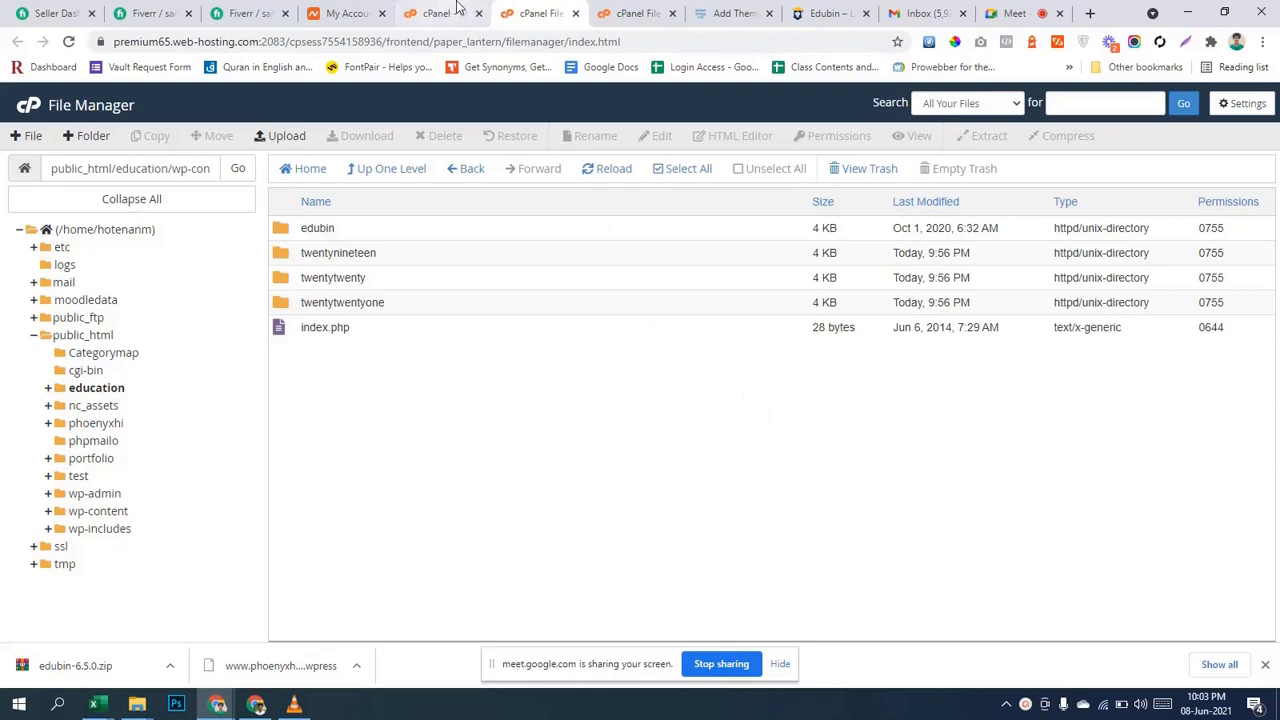
Activate the Edubin theme on the hotengroupllc.com/education site and start its setup wizard.
{"action": "left_click", "coordinate": [712, 12]}
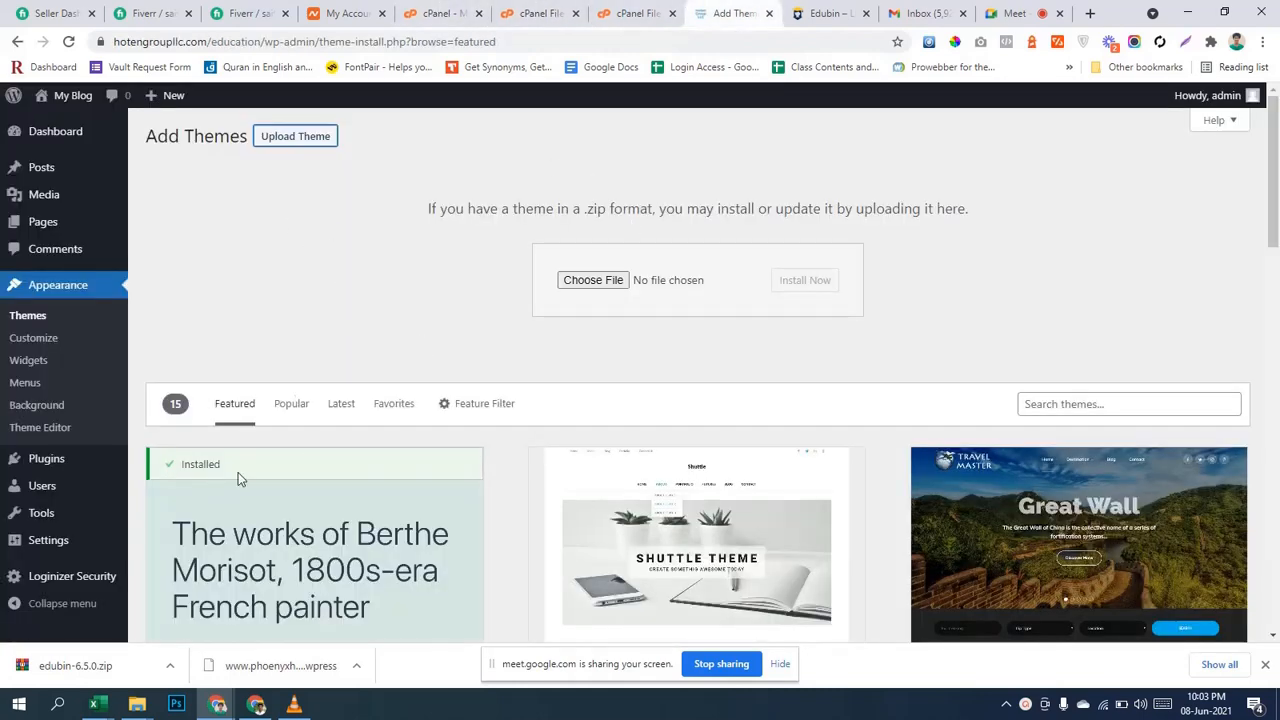
{"action": "scroll", "coordinate": [238, 478], "scroll_direction": "down", "scroll_amount": 3}
{"action": "scroll", "coordinate": [434, 449], "scroll_direction": "up", "scroll_amount": 3}
{"action": "left_click", "coordinate": [27, 318]}
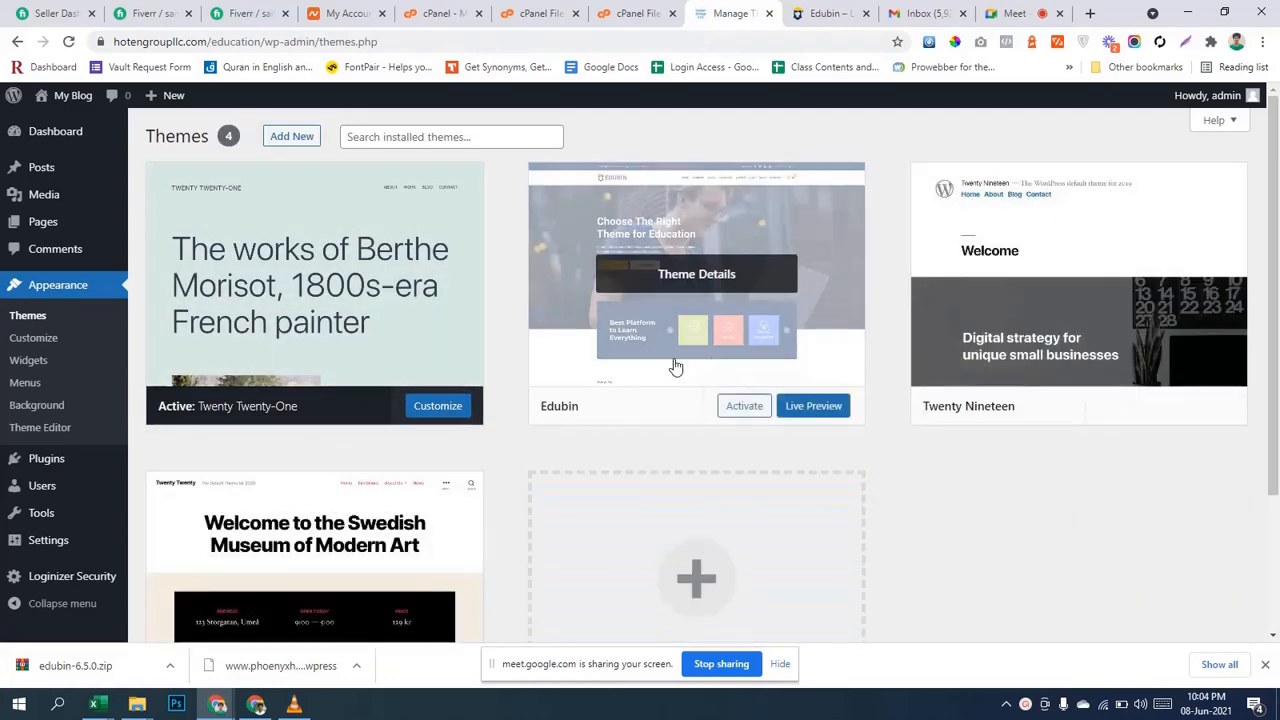
{"action": "left_click", "coordinate": [745, 408]}
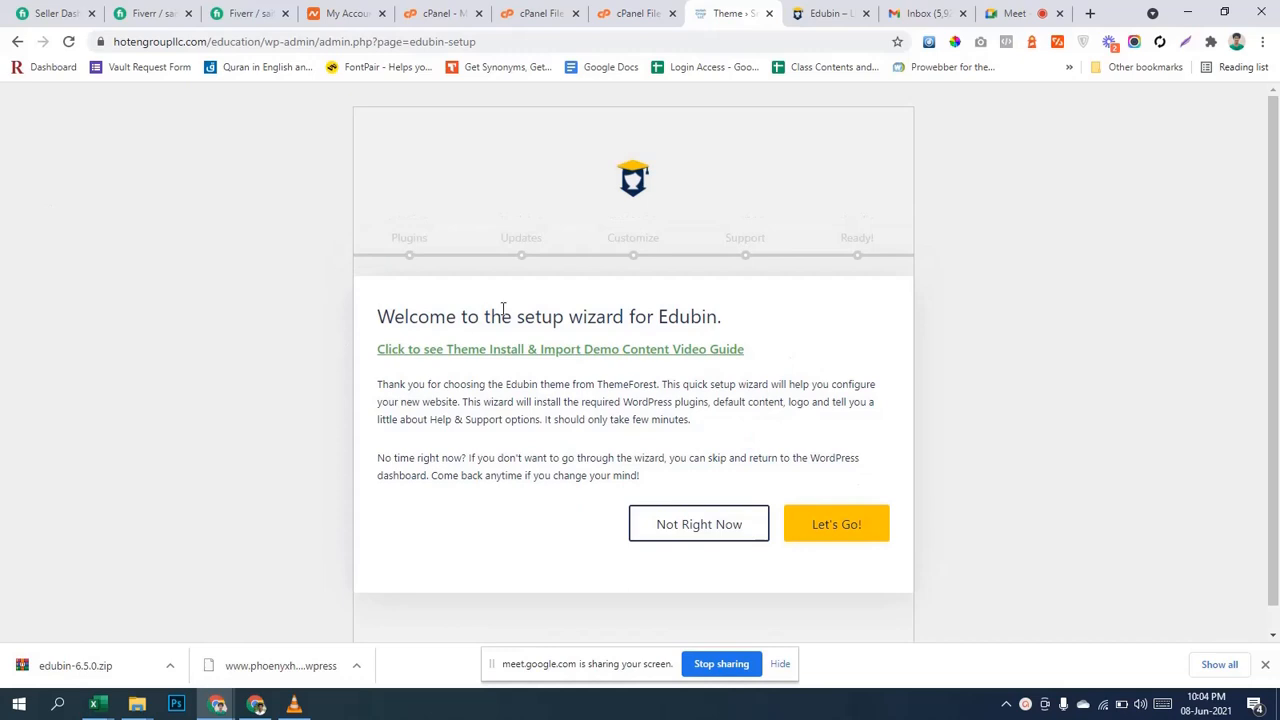
{"action": "scroll", "coordinate": [800, 460], "scroll_direction": "down", "scroll_amount": 1}
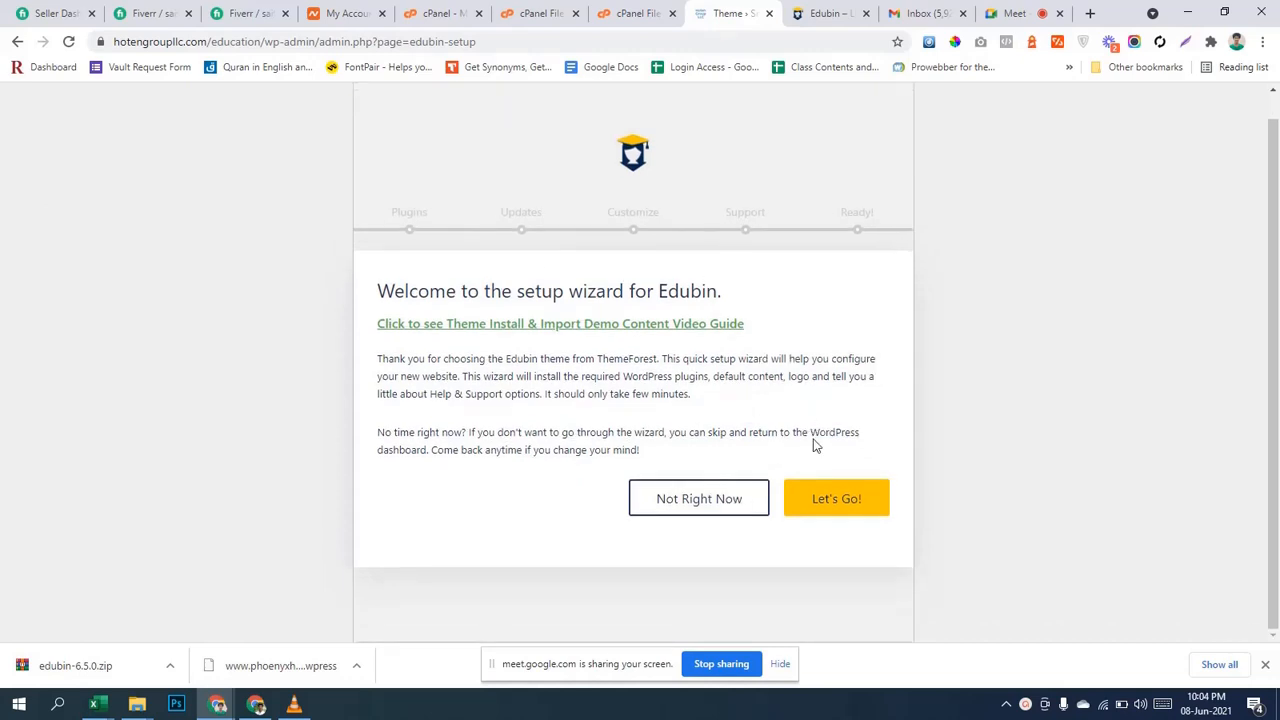
{"action": "left_click", "coordinate": [836, 503]}
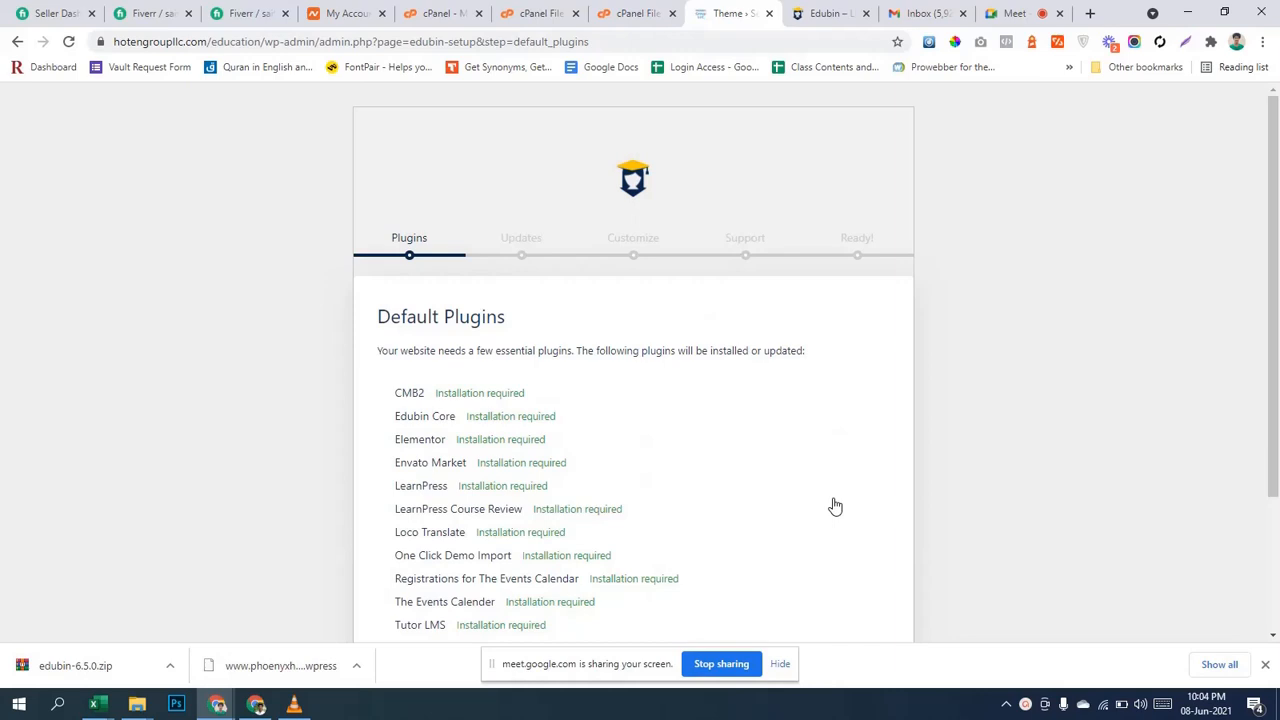
Start installing the default plugins listed in the Edubin setup wizard.
{"action": "scroll", "coordinate": [785, 465], "scroll_direction": "down", "scroll_amount": 2}
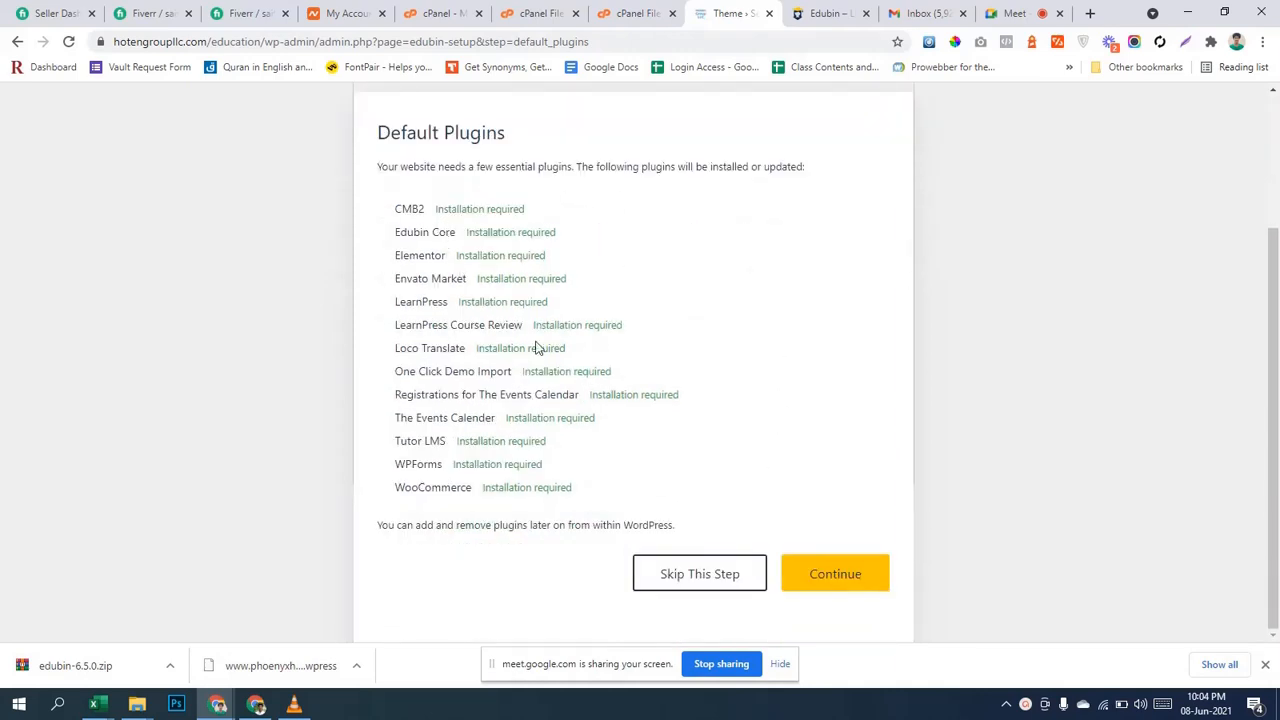
{"action": "left_click", "coordinate": [848, 578]}
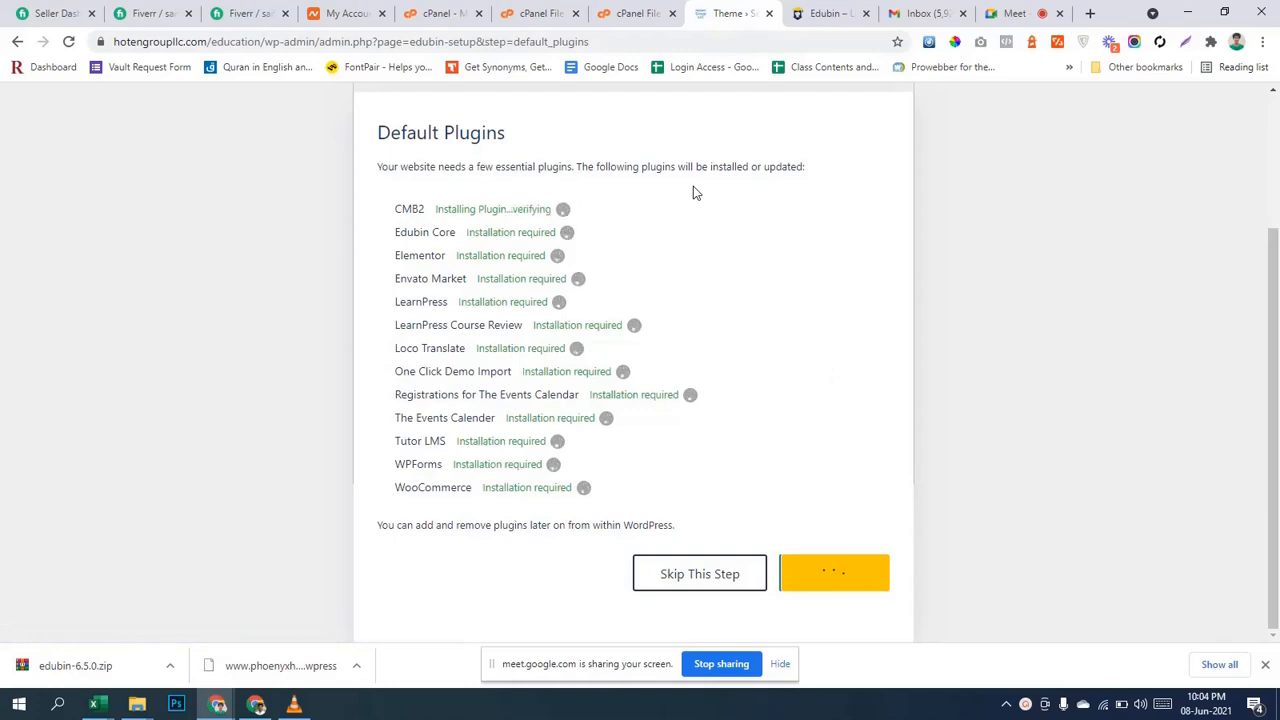
Close the localhost Manage Themes page in the other Chrome window and return to the Edubin setup wizard window.
{"action": "left_click", "coordinate": [256, 704]}
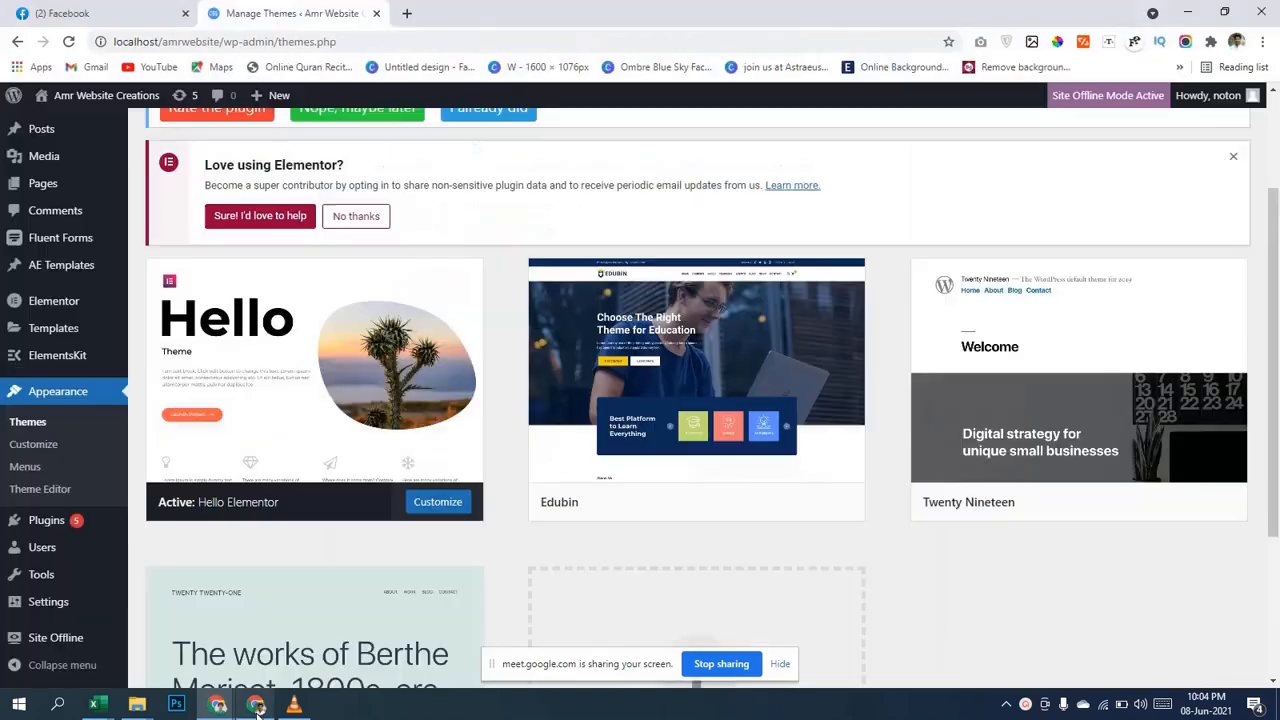
{"action": "left_click", "coordinate": [376, 14]}
{"action": "mouse_move", "coordinate": [217, 704]}
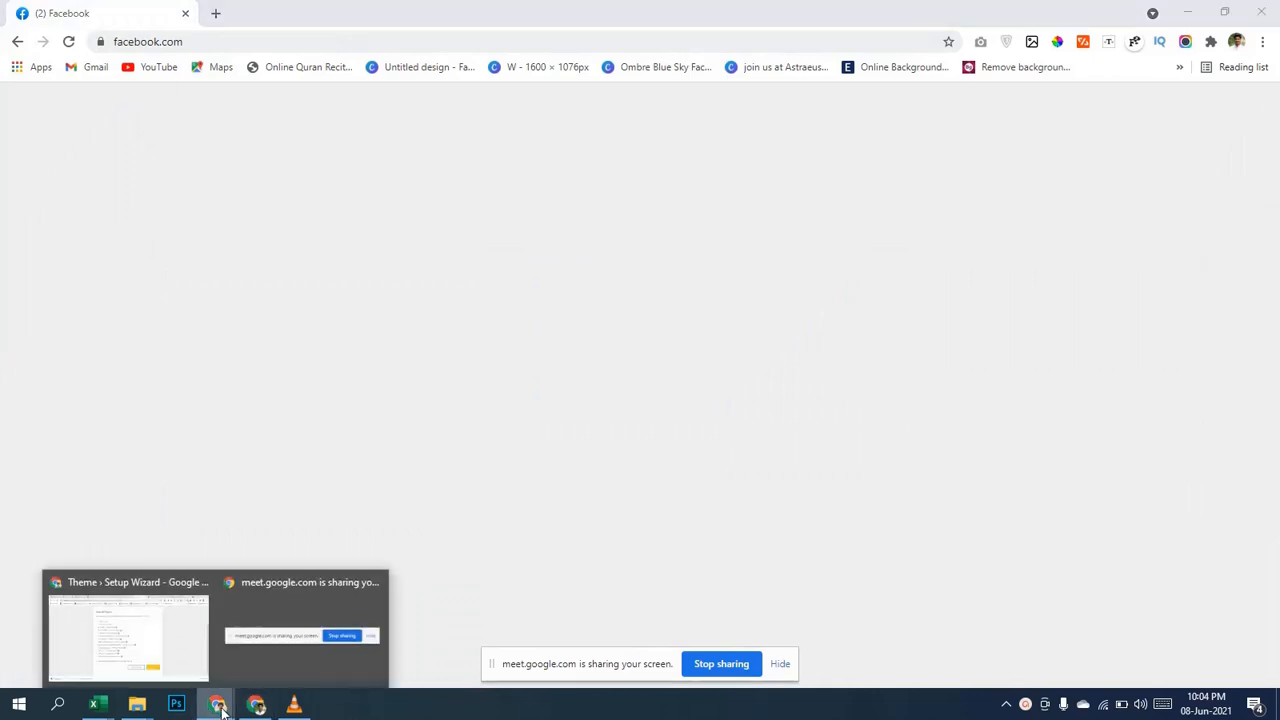
{"action": "left_click", "coordinate": [151, 662]}
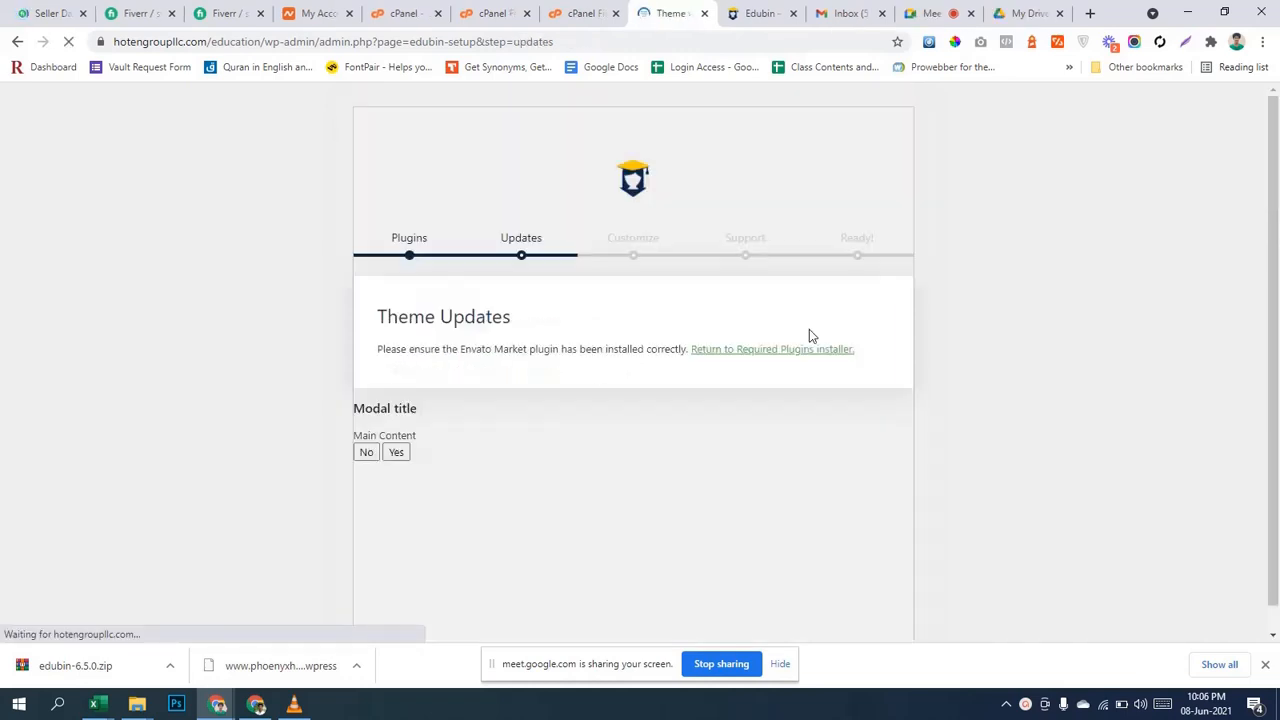
Return to the required plugins installer and install the remaining Envato Market and WooCommerce plugins.
{"action": "left_click", "coordinate": [751, 352]}
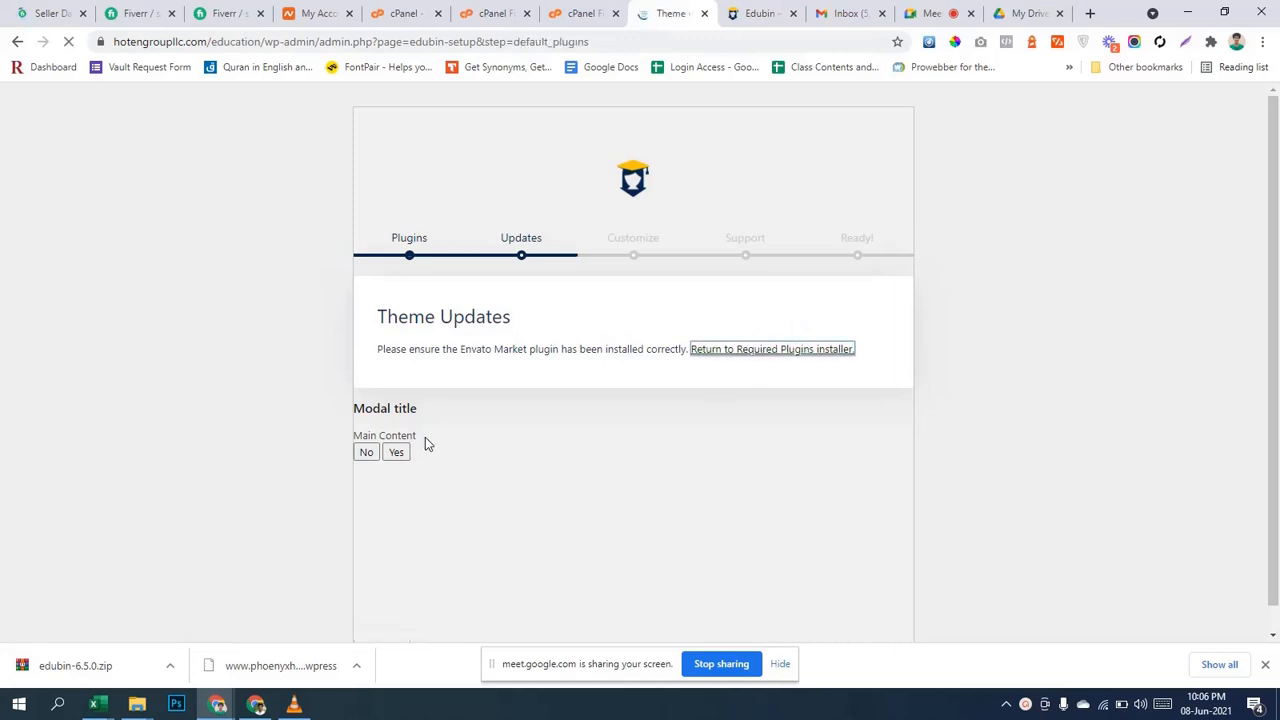
{"action": "left_click", "coordinate": [816, 512]}
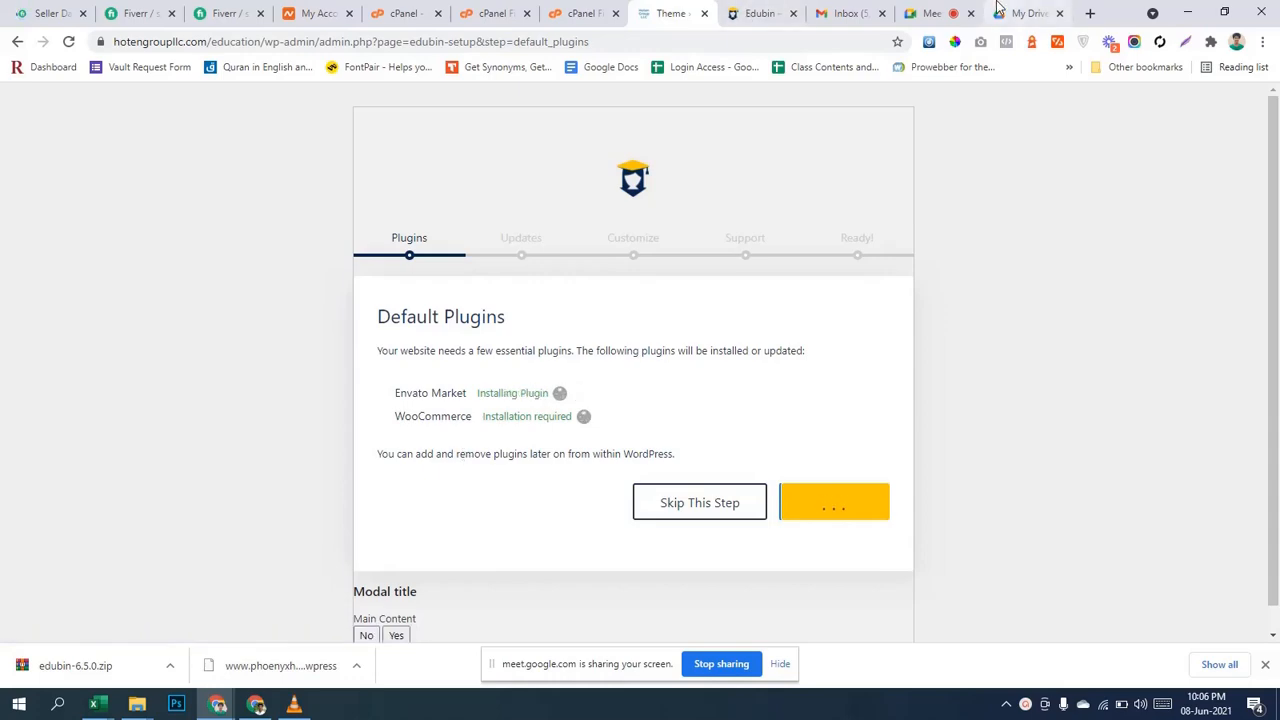
{"action": "left_click", "coordinate": [928, 10]}
{"action": "left_click", "coordinate": [819, 193]}
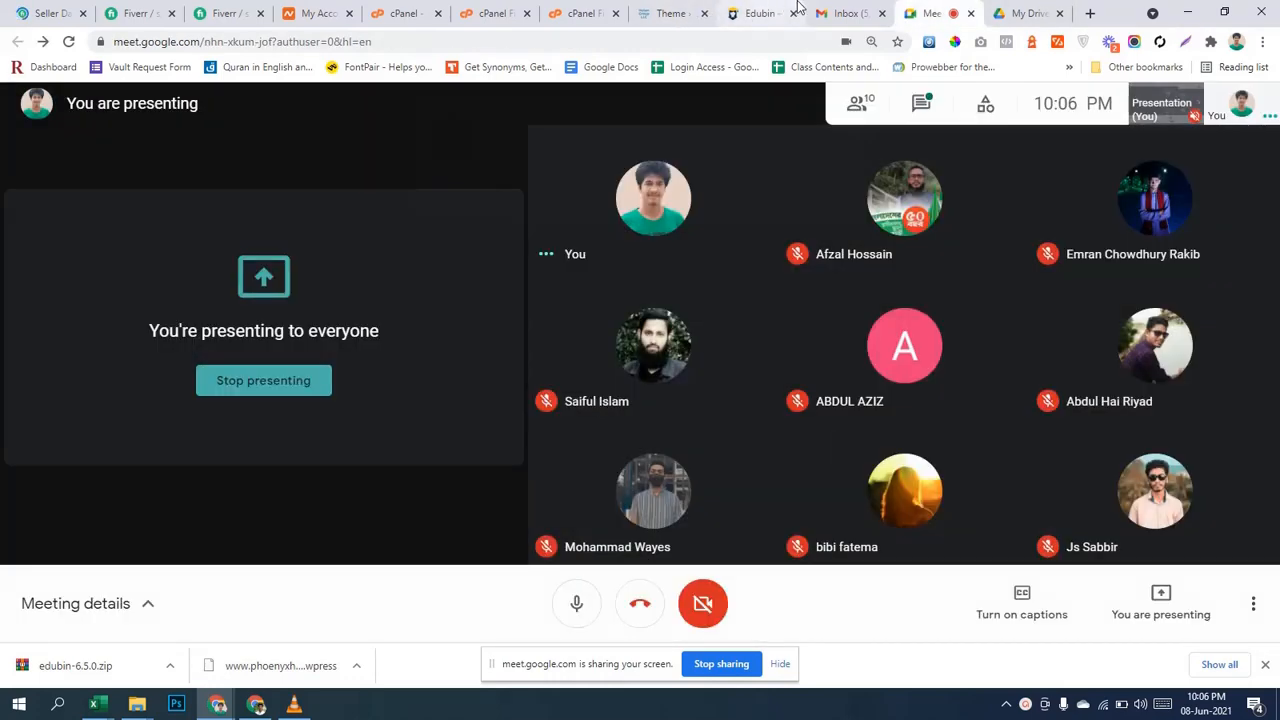
{"action": "left_click", "coordinate": [757, 13]}
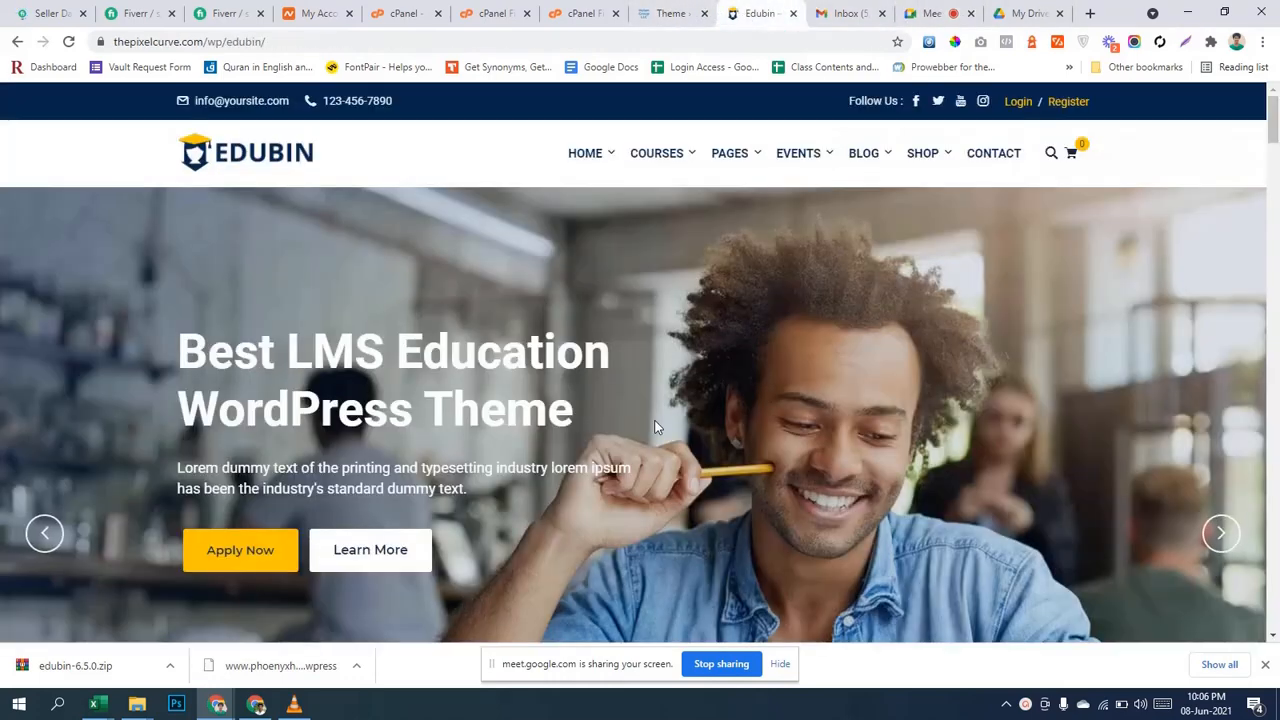
{"action": "left_click", "coordinate": [665, 12]}
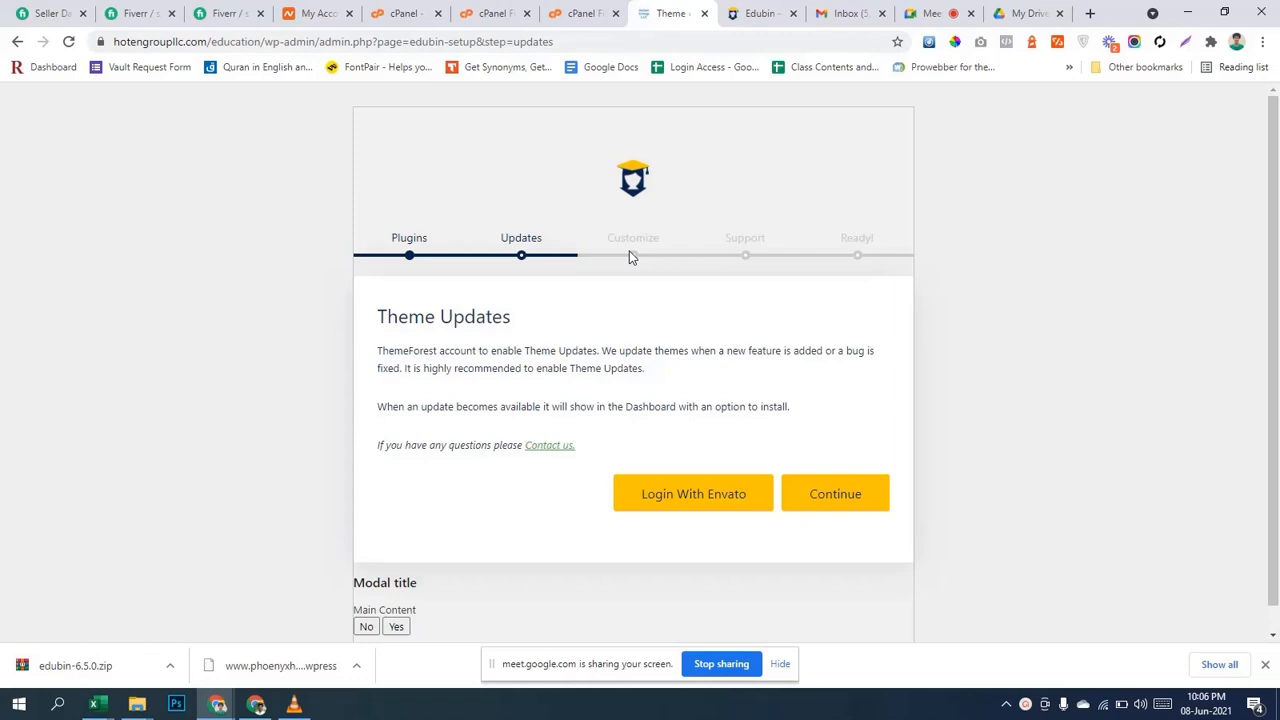
Continue past the Theme Updates and Theme Customization pages of the setup wizard without logging in to Envato.
{"action": "scroll", "coordinate": [700, 350], "scroll_direction": "down", "scroll_amount": 1}
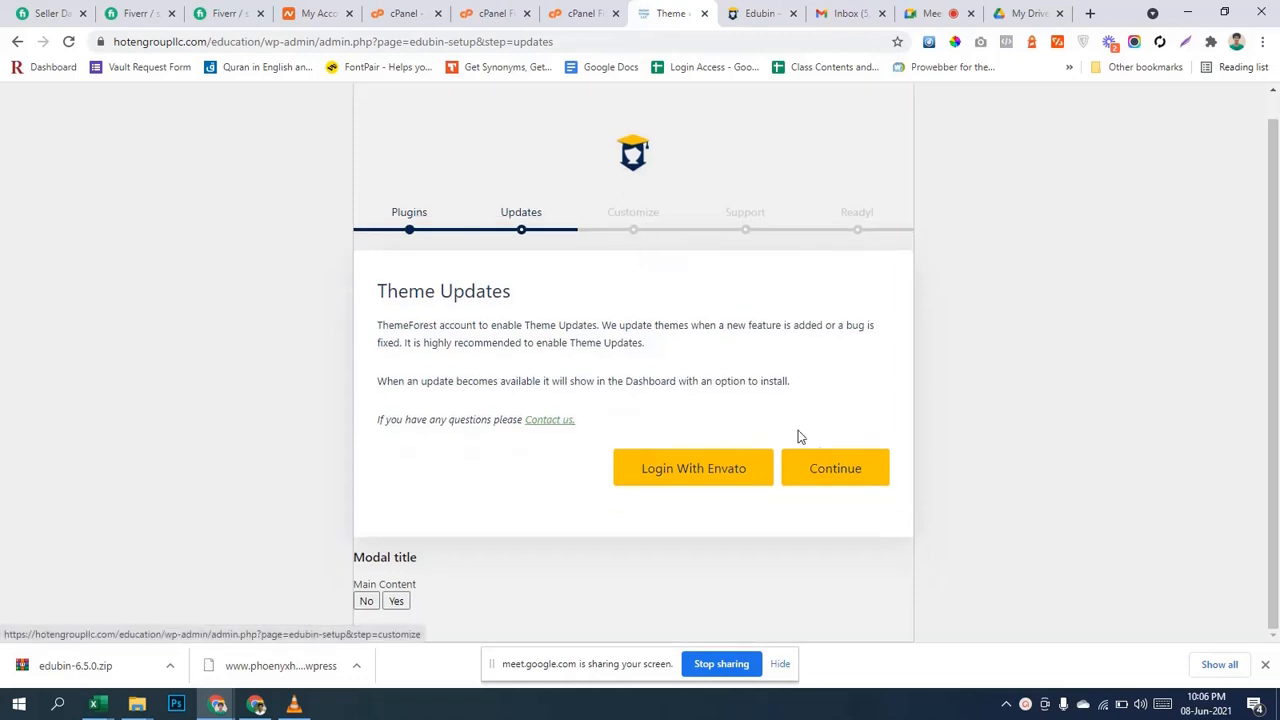
{"action": "left_click", "coordinate": [826, 478]}
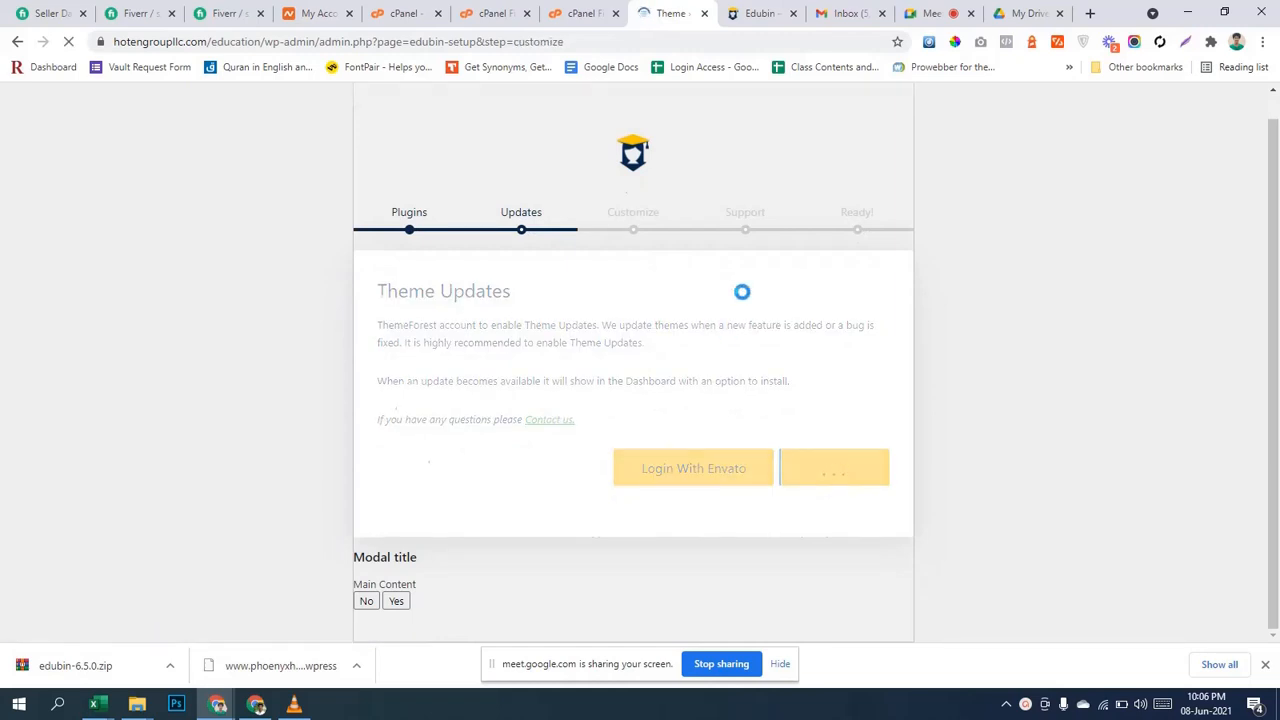
{"action": "scroll", "coordinate": [742, 292], "scroll_direction": "down", "scroll_amount": 3}
{"action": "left_click_drag", "start_coordinate": [831, 494], "coordinate": [824, 511]}
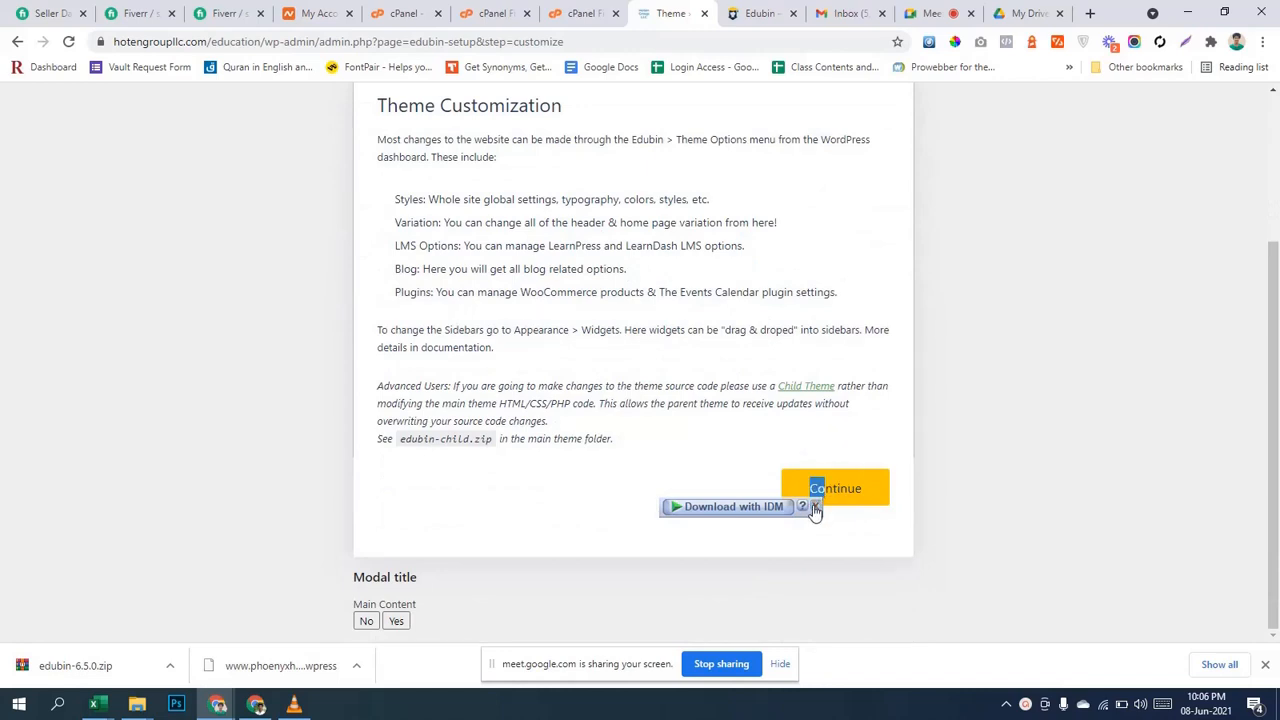
{"action": "left_click", "coordinate": [815, 510]}
{"action": "left_click", "coordinate": [843, 489]}
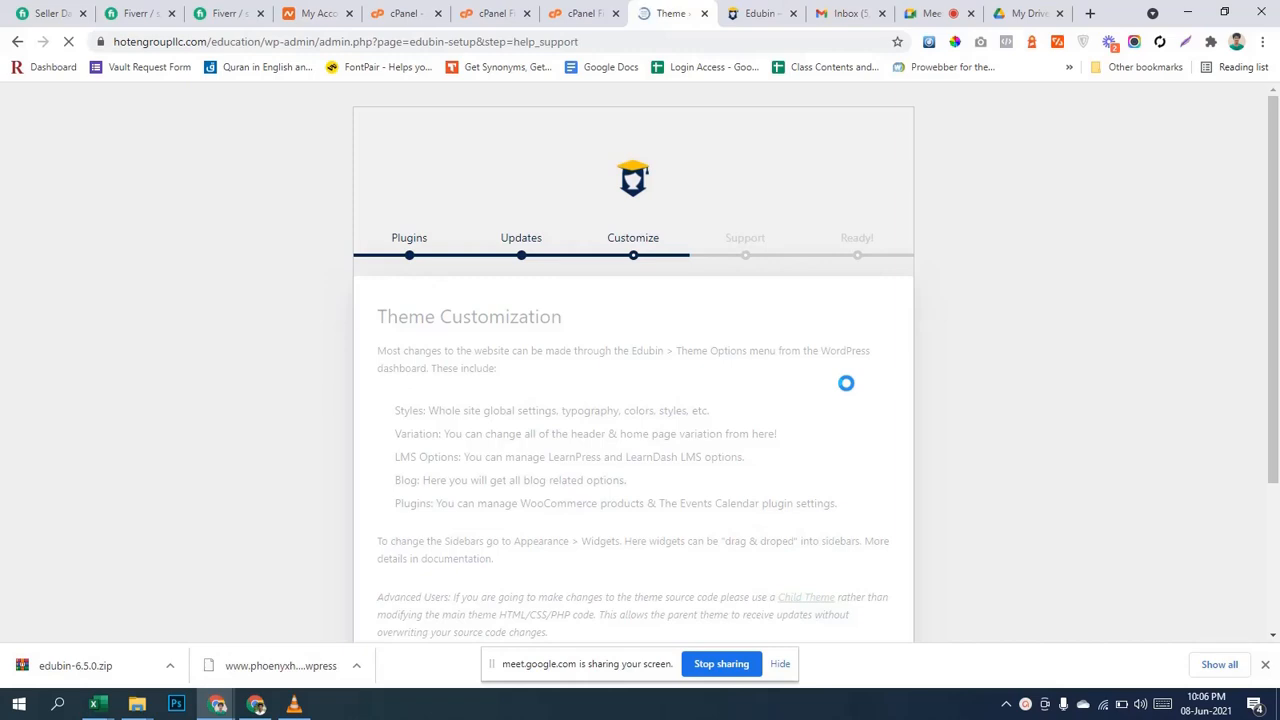
Agree to the Help and Support terms and open the dummy data import from the wizard's final page.
{"action": "scroll", "coordinate": [846, 383], "scroll_direction": "down", "scroll_amount": 1}
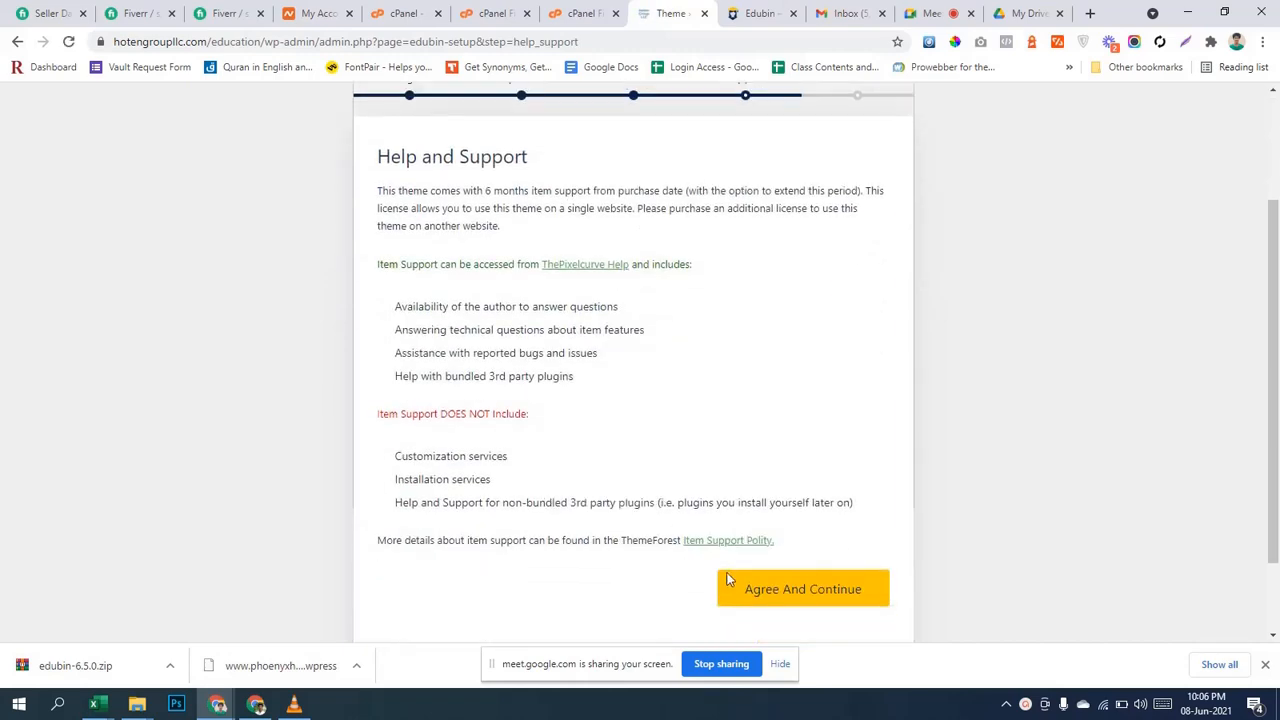
{"action": "left_click", "coordinate": [730, 592]}
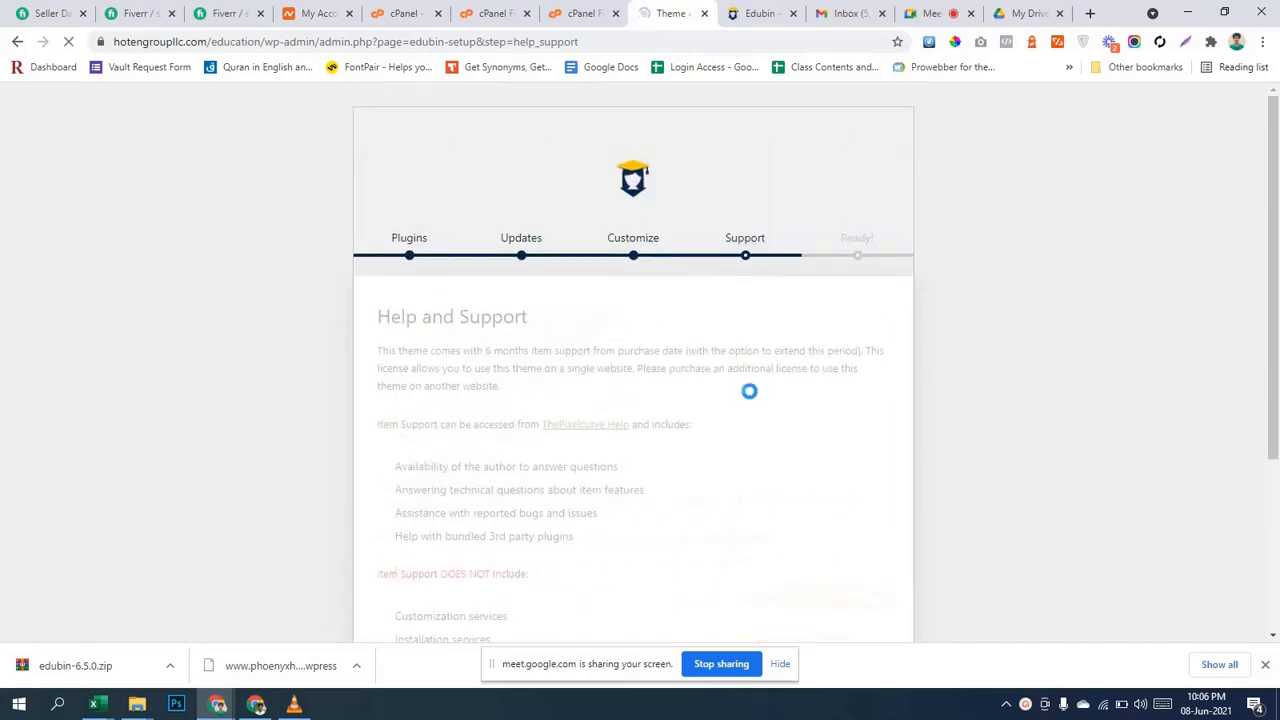
{"action": "scroll", "coordinate": [700, 395], "scroll_direction": "down", "scroll_amount": 1}
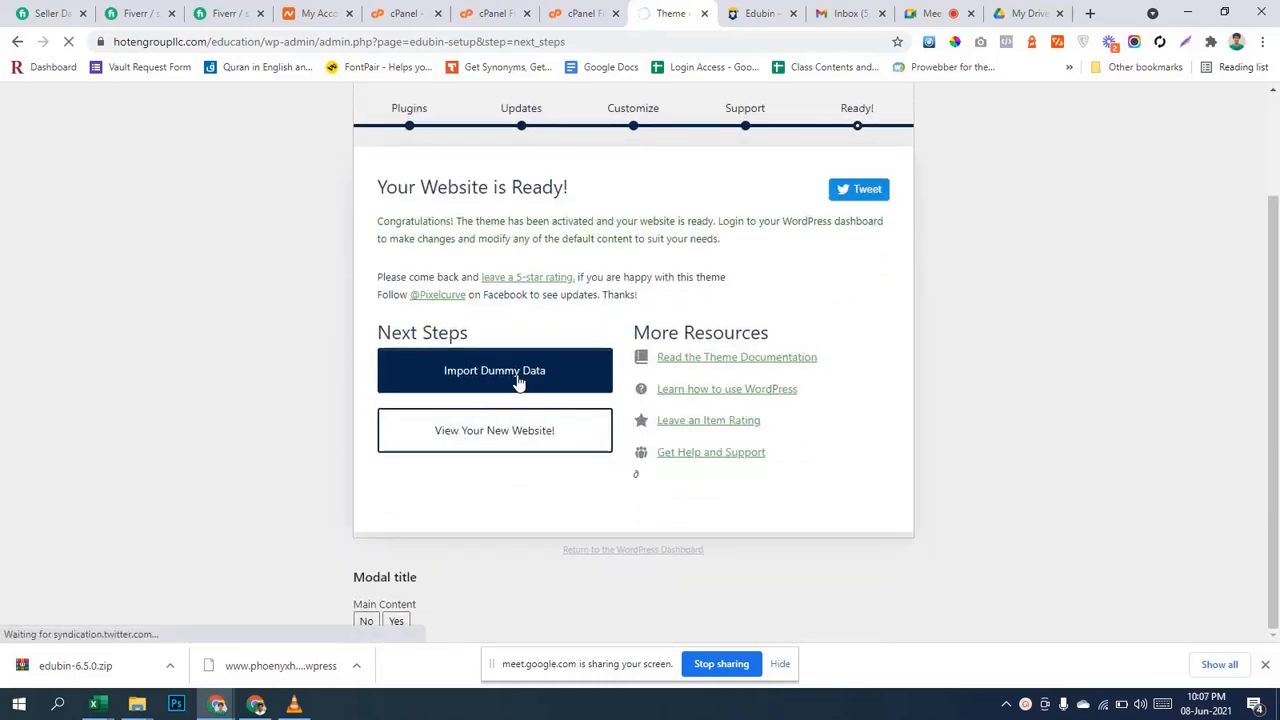
{"action": "left_click", "coordinate": [515, 380]}
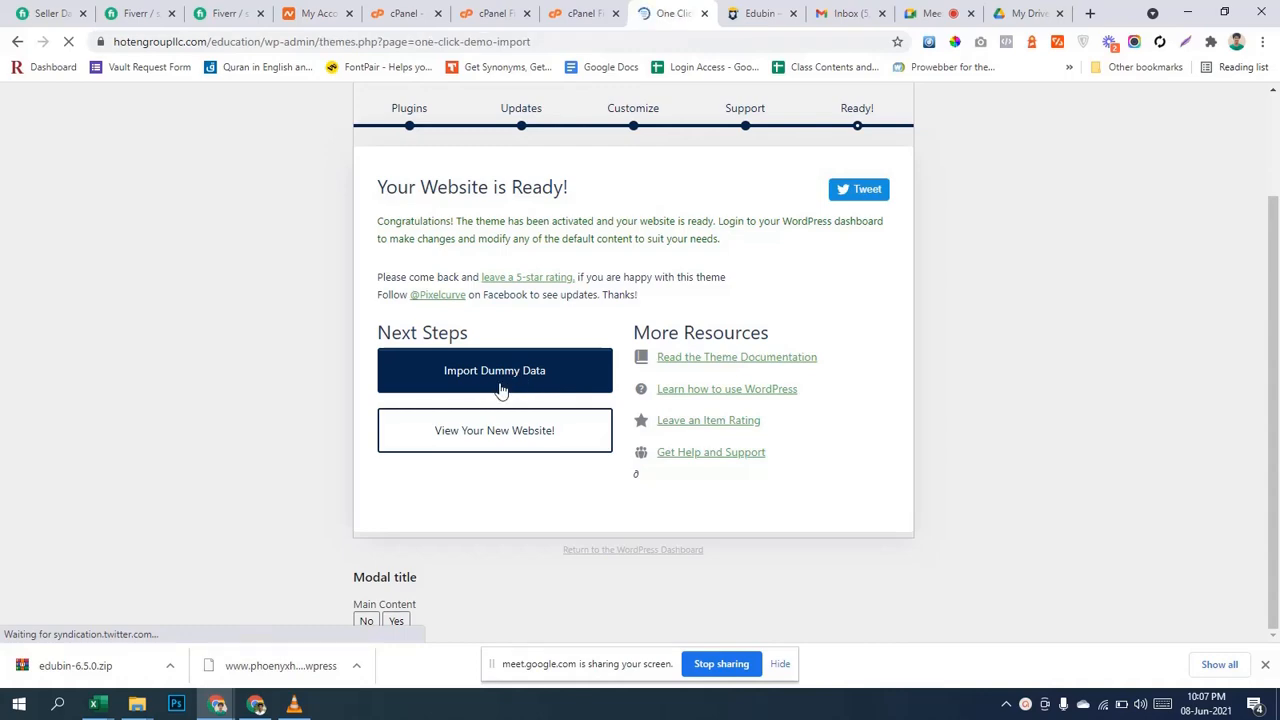
Look over the Edubin demo homepage on thepixelcurve.com and return to the One Click Demo Import page.
{"action": "left_click", "coordinate": [760, 13]}
{"action": "scroll", "coordinate": [522, 229], "scroll_direction": "down", "scroll_amount": 5}
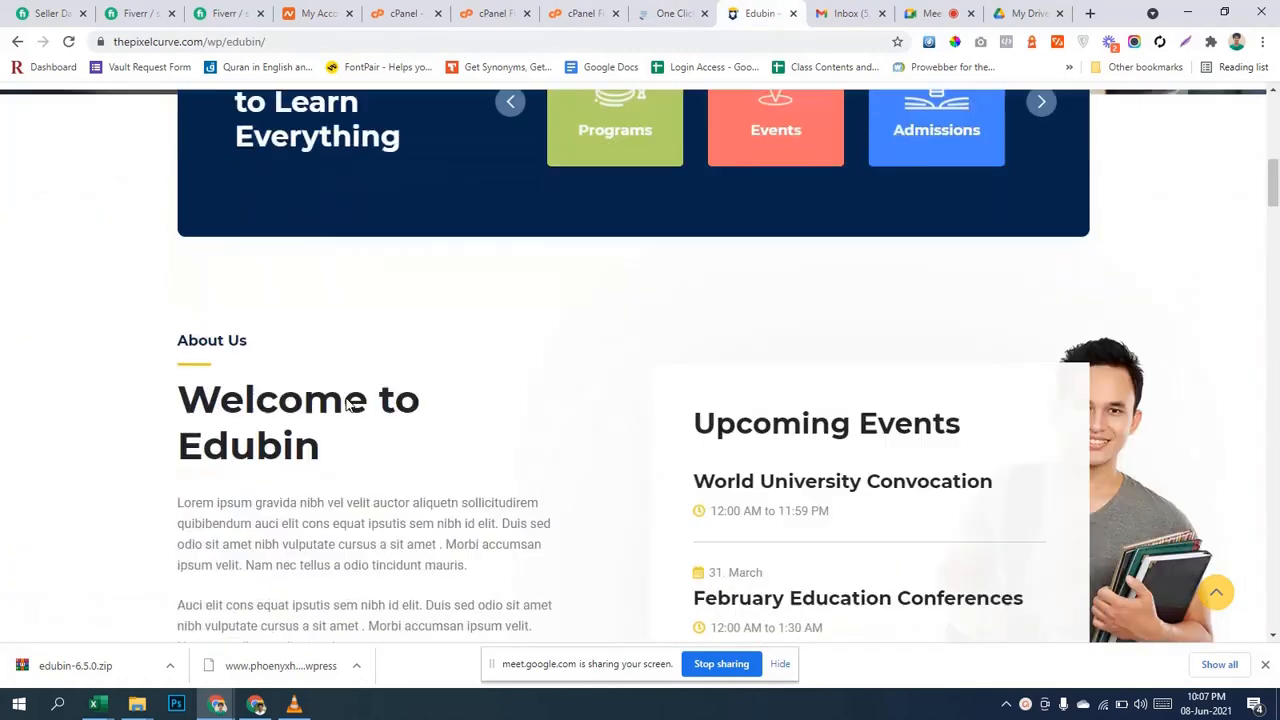
{"action": "scroll", "coordinate": [522, 229], "scroll_direction": "up", "scroll_amount": 3}
{"action": "left_click", "coordinate": [670, 13]}
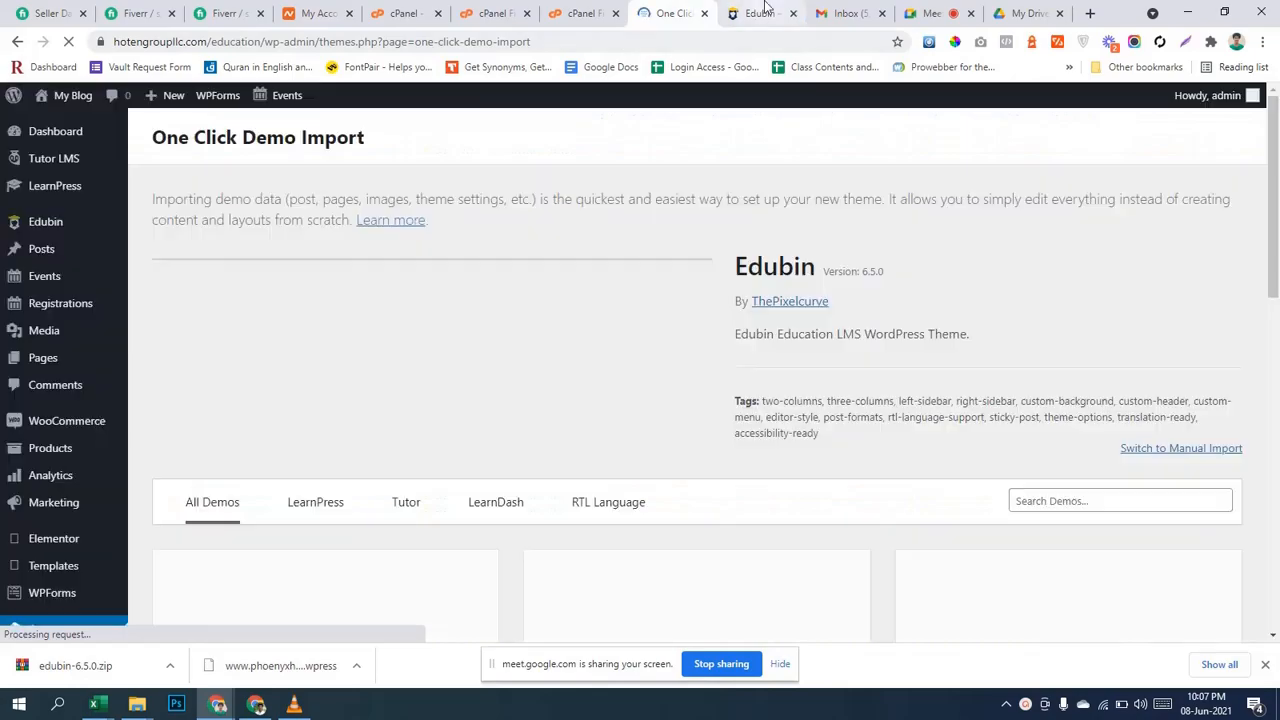
{"action": "left_click", "coordinate": [760, 13]}
{"action": "left_click", "coordinate": [670, 13]}
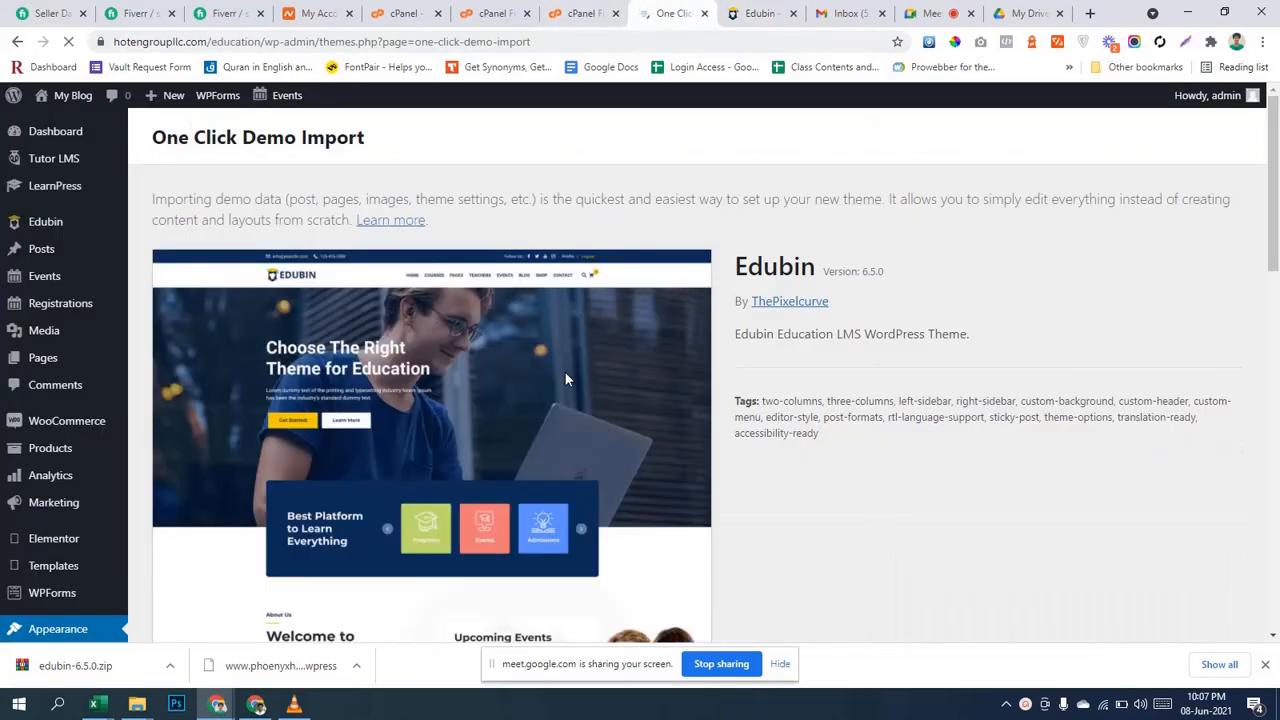
Look through the available Edubin demos and choose Home v1 to 6 (LearnPress) for import.
{"action": "scroll", "coordinate": [565, 378], "scroll_direction": "down", "scroll_amount": 6}
{"action": "mouse_move", "coordinate": [417, 360]}
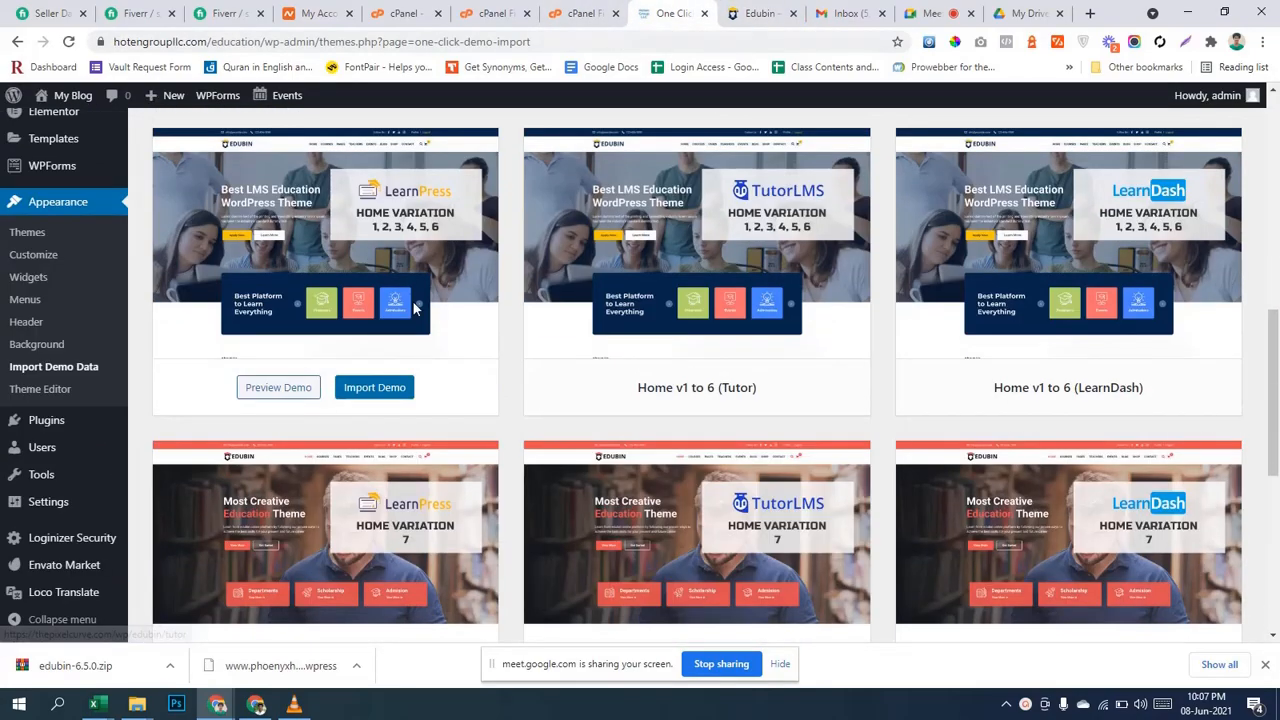
{"action": "scroll", "coordinate": [417, 310], "scroll_direction": "up", "scroll_amount": 2}
{"action": "scroll", "coordinate": [723, 431], "scroll_direction": "down", "scroll_amount": 5}
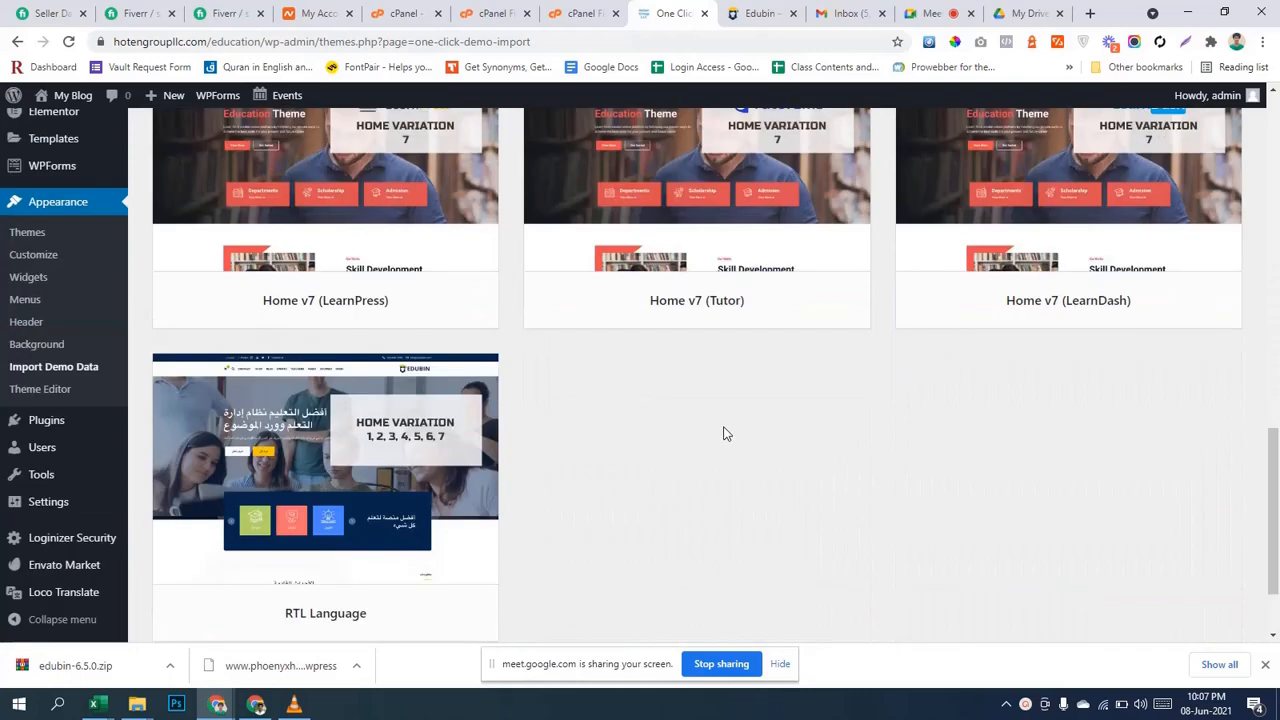
{"action": "scroll", "coordinate": [725, 428], "scroll_direction": "up", "scroll_amount": 5}
{"action": "mouse_move", "coordinate": [255, 402]}
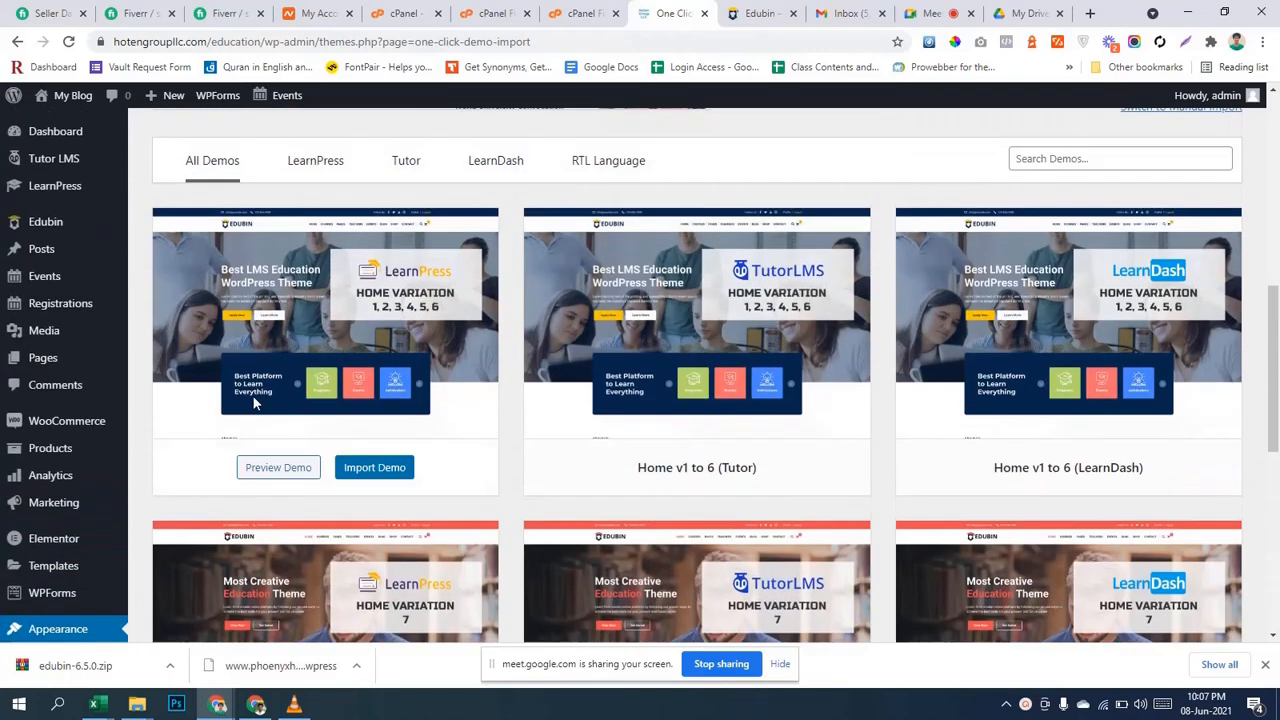
{"action": "left_click", "coordinate": [362, 467]}
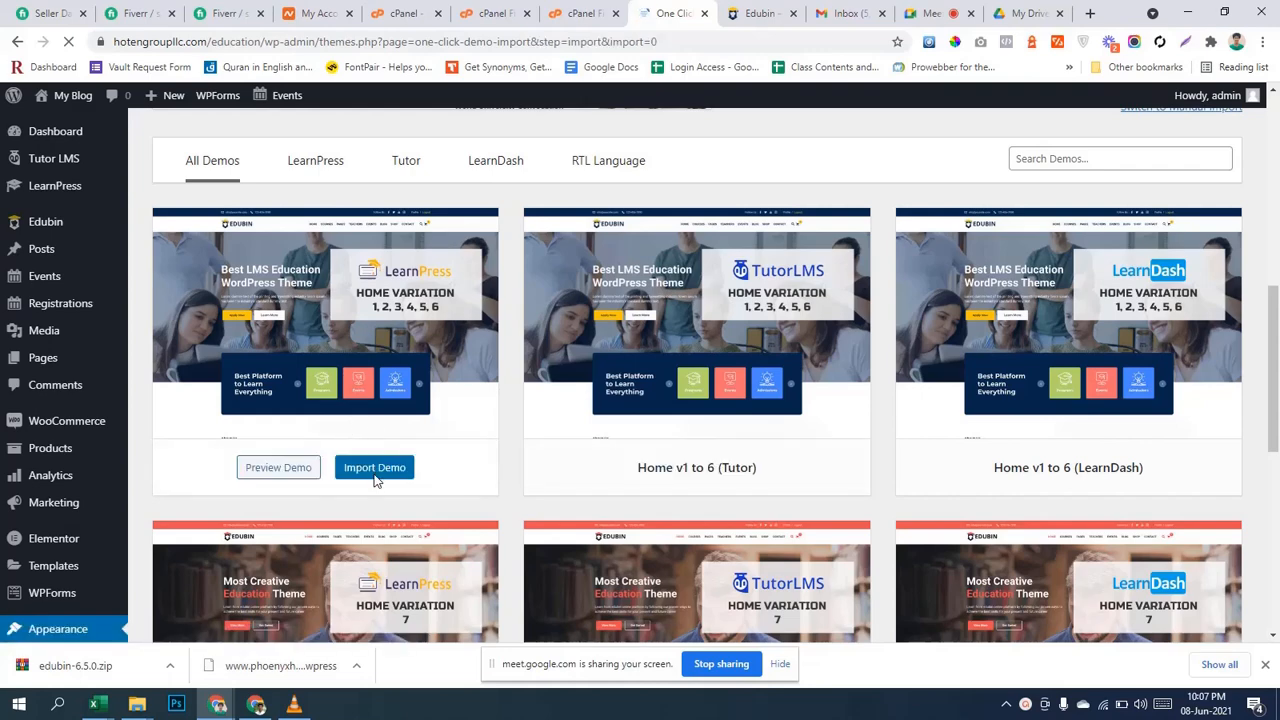
Select the All in One SEO and MonsterInsights plugins and start the demo import.
{"action": "scroll", "coordinate": [594, 420], "scroll_direction": "down", "scroll_amount": 3}
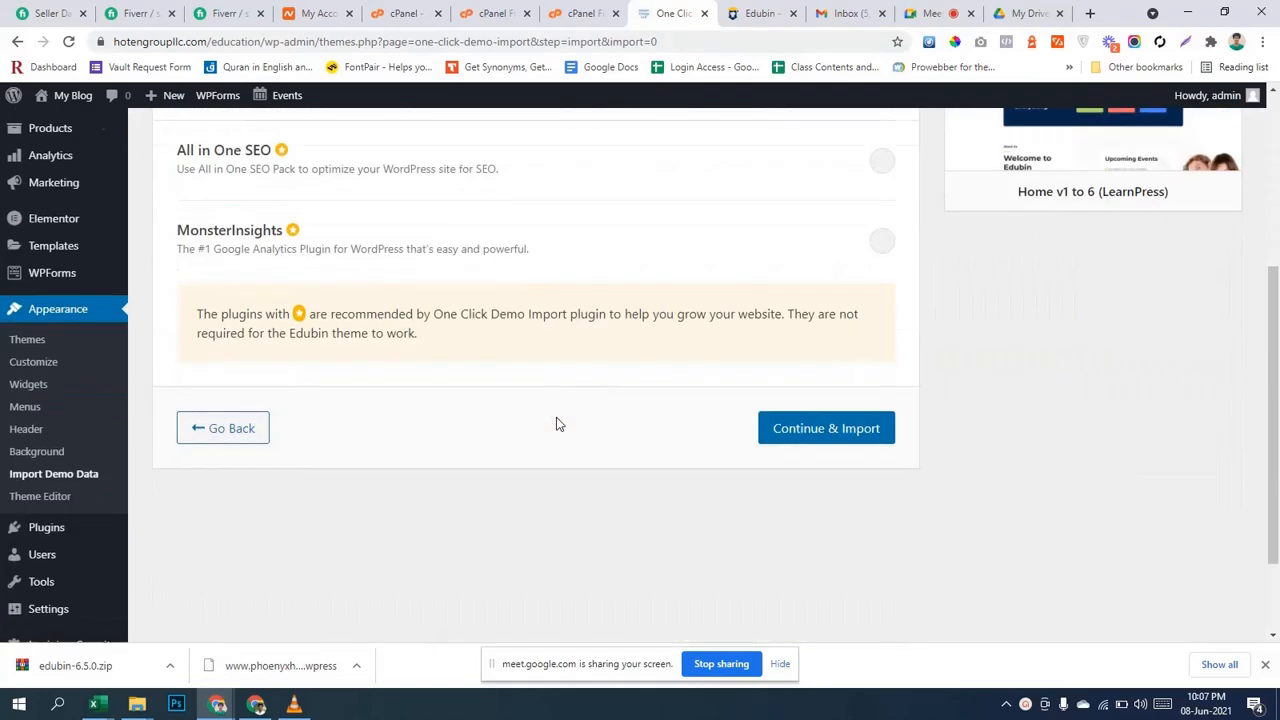
{"action": "scroll", "coordinate": [700, 380], "scroll_direction": "up", "scroll_amount": 2}
{"action": "left_click", "coordinate": [882, 318]}
{"action": "left_click", "coordinate": [882, 398]}
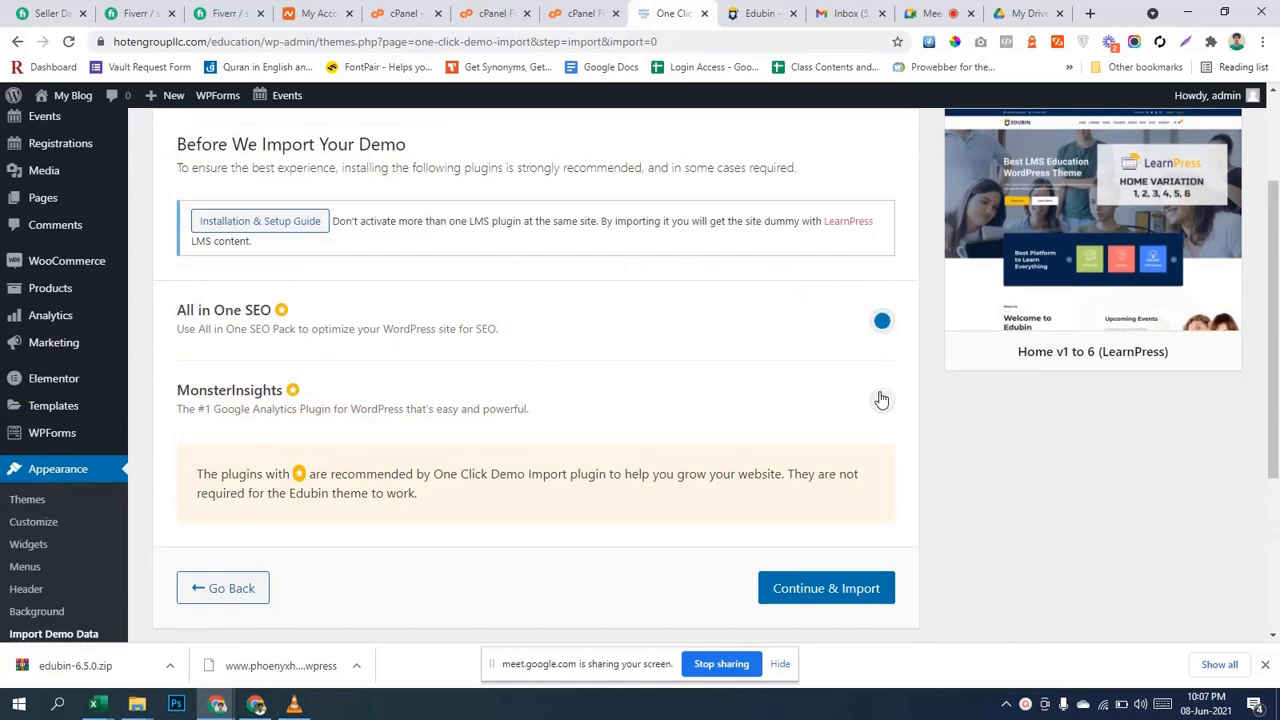
{"action": "scroll", "coordinate": [776, 420], "scroll_direction": "down", "scroll_amount": 1}
{"action": "left_click", "coordinate": [780, 511]}
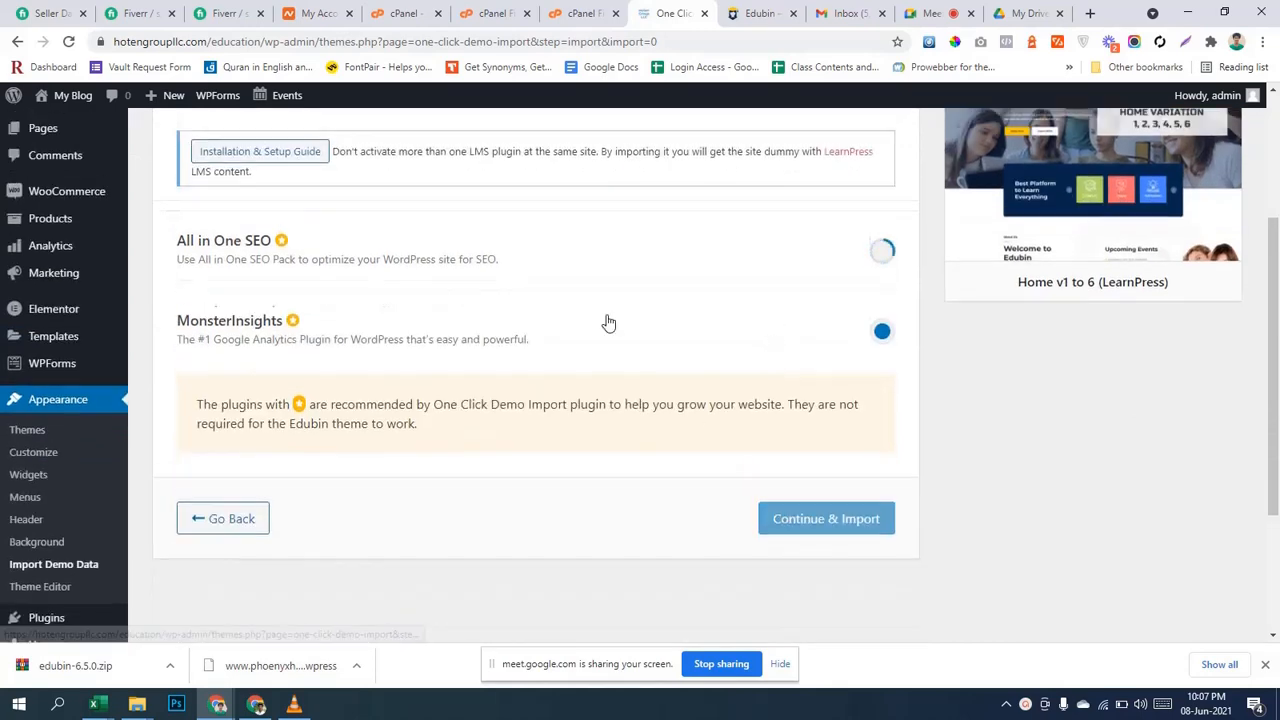
Open the Installation & Setup Guide video in a separate tab, then close it and return to the demo import.
{"action": "scroll", "coordinate": [607, 322], "scroll_direction": "up", "scroll_amount": 2}
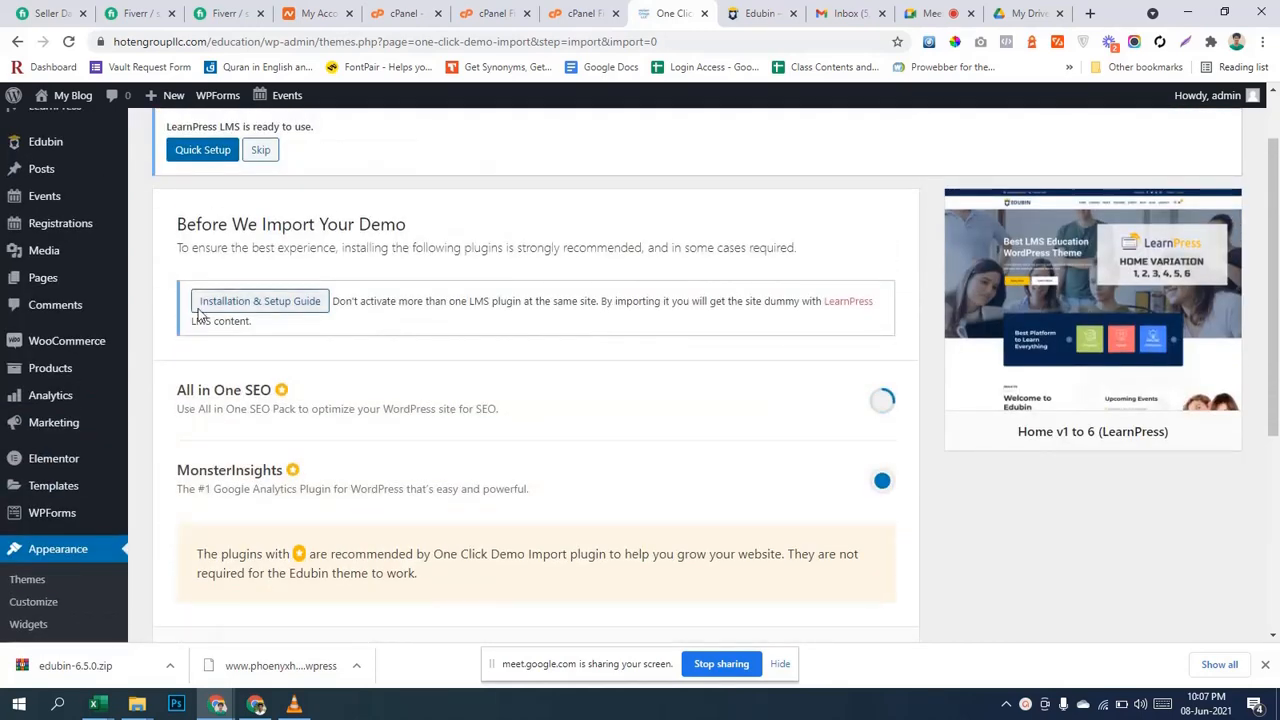
{"action": "right_click", "coordinate": [264, 301]}
{"action": "left_click", "coordinate": [284, 312]}
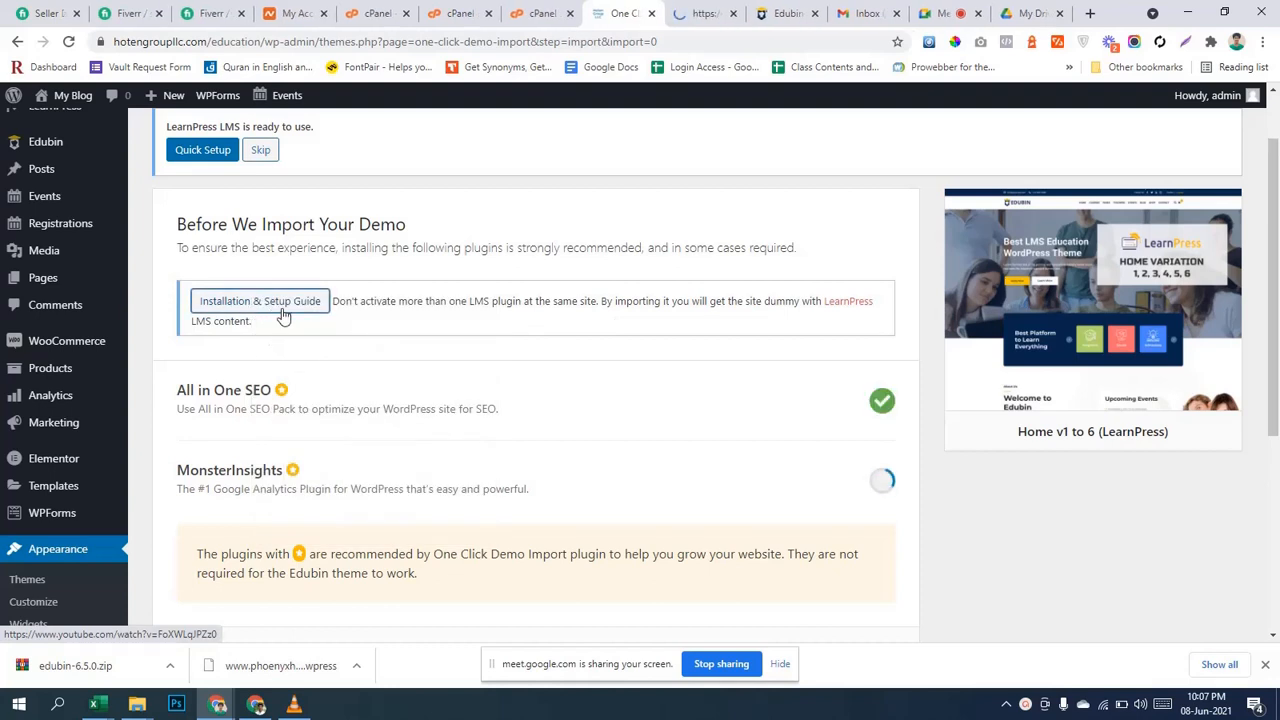
{"action": "left_click", "coordinate": [693, 12]}
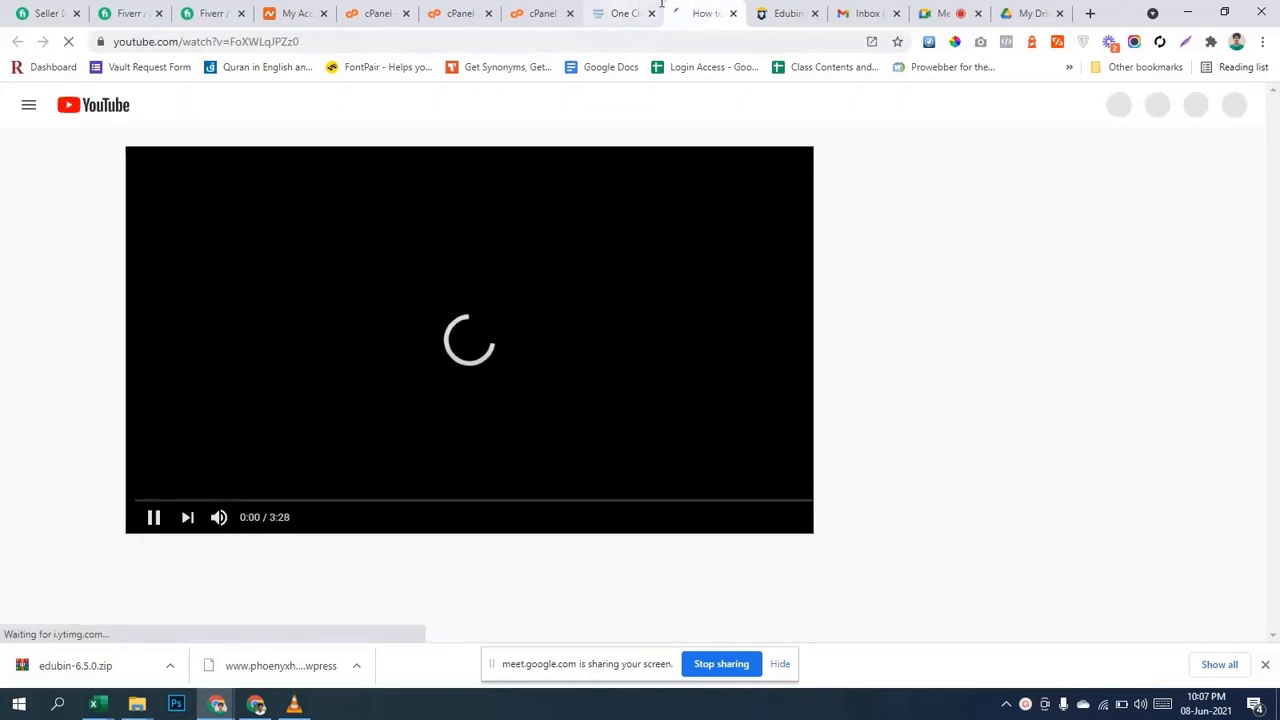
{"action": "left_click", "coordinate": [733, 14]}
Check the progress and result of the demo content import on the One Click Demo Import page.
{"action": "scroll", "coordinate": [749, 350], "scroll_direction": "down", "scroll_amount": 1}
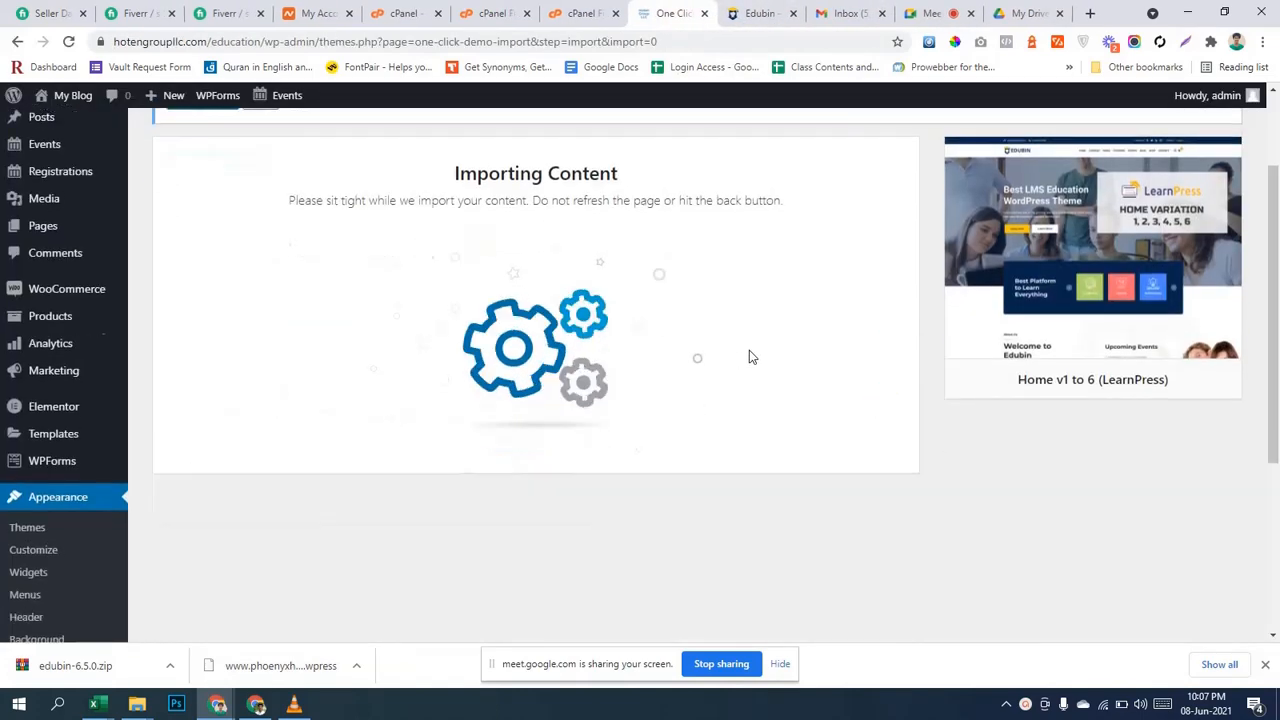
{"action": "scroll", "coordinate": [737, 343], "scroll_direction": "up", "scroll_amount": 2}
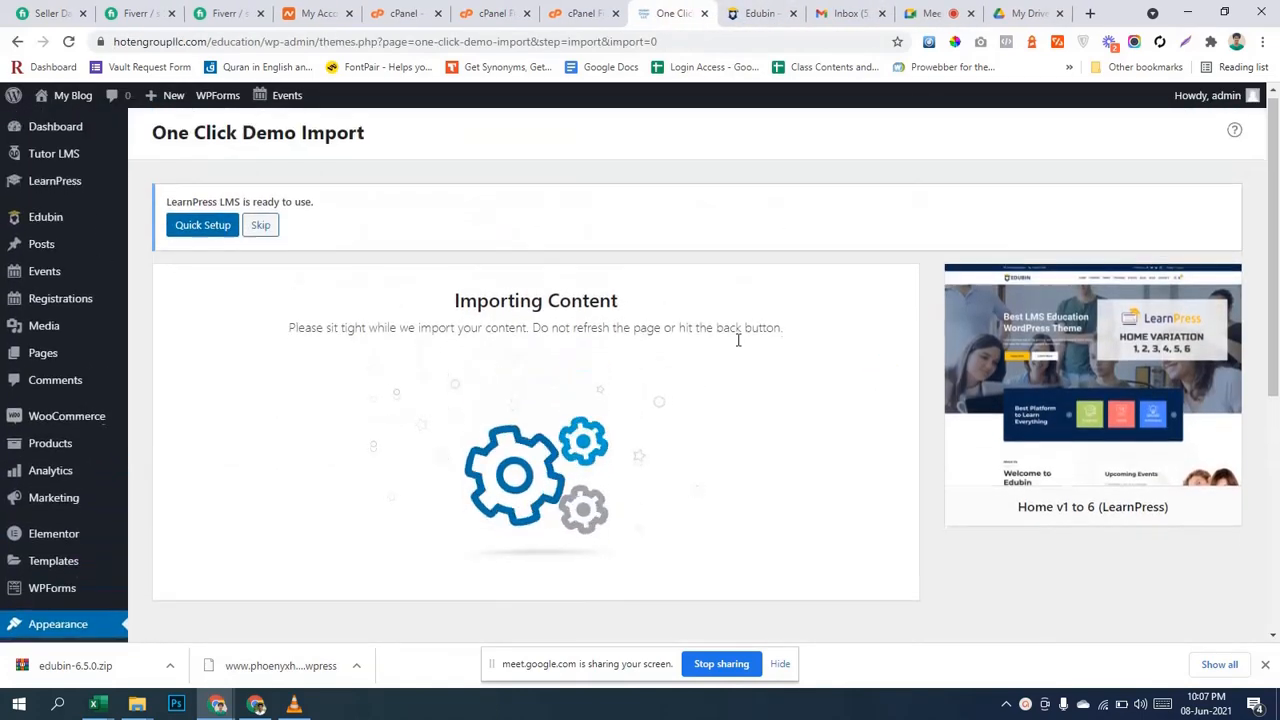
{"action": "scroll", "coordinate": [738, 343], "scroll_direction": "down", "scroll_amount": 1}
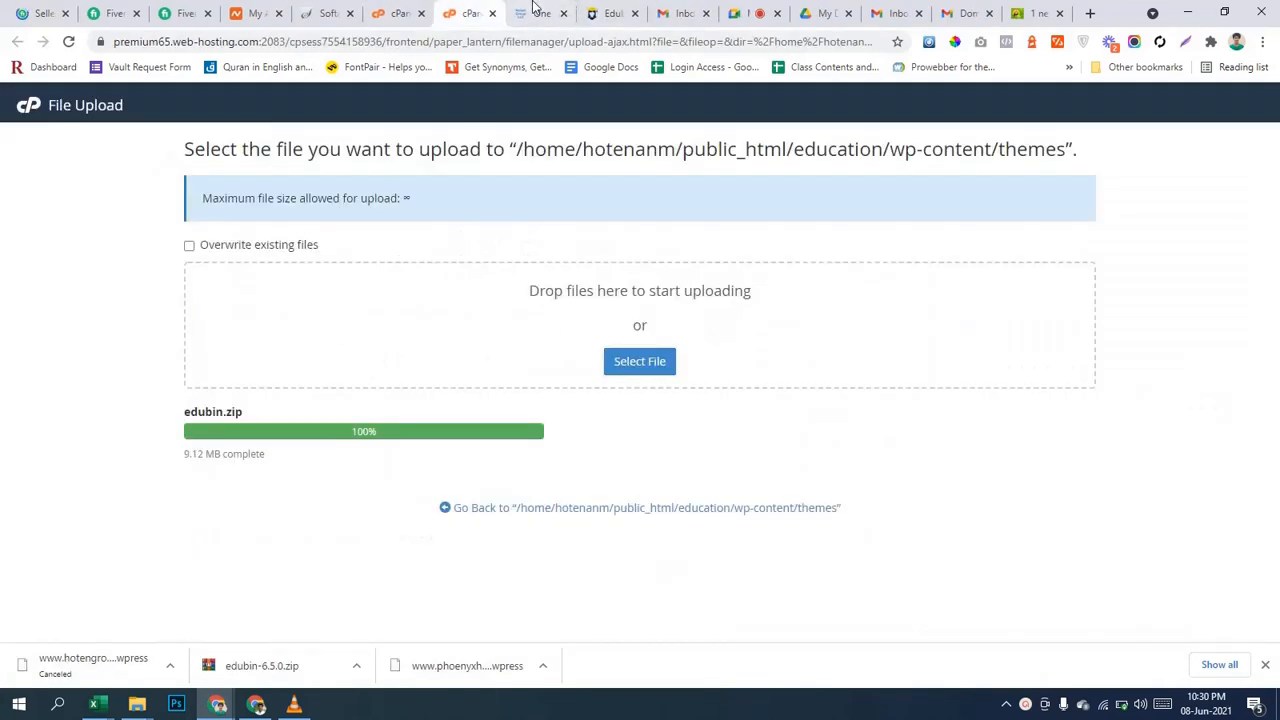
{"action": "left_click", "coordinate": [537, 12]}
{"action": "scroll", "coordinate": [654, 306], "scroll_direction": "down", "scroll_amount": 1}
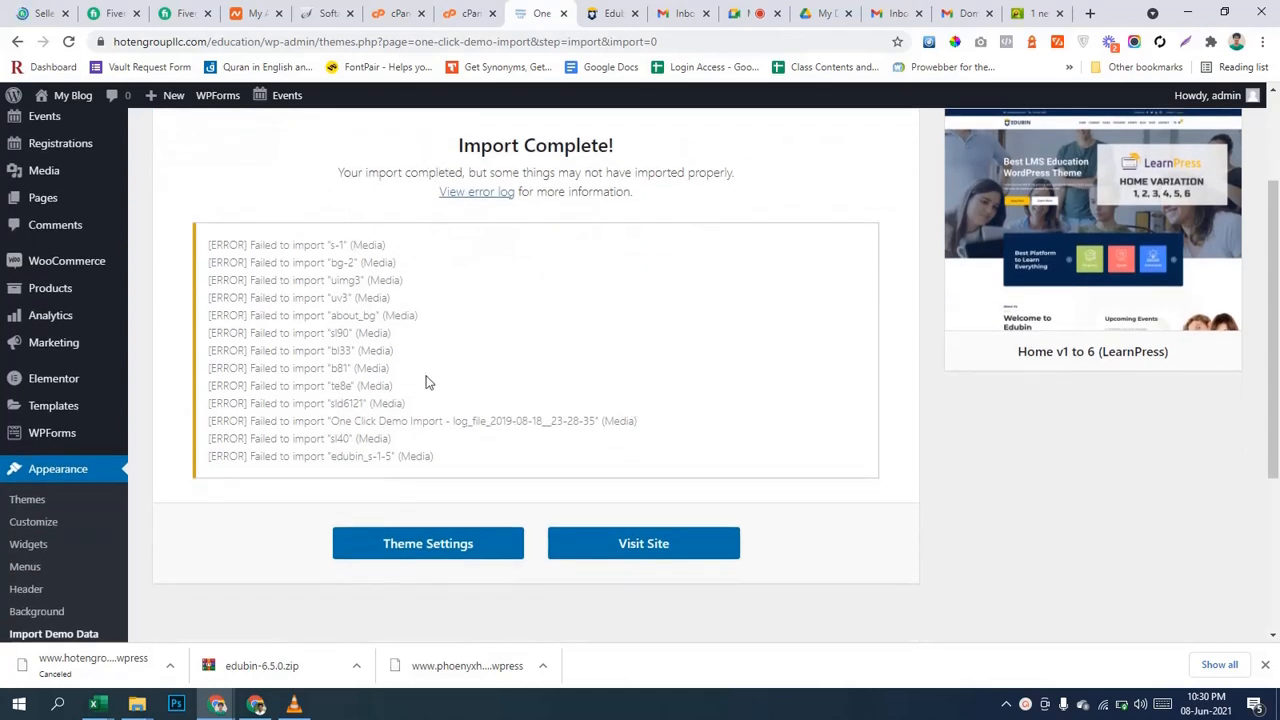
Check the end of the demo import report and open the imported site's front end.
{"action": "scroll", "coordinate": [496, 419], "scroll_direction": "down", "scroll_amount": 3}
{"action": "scroll", "coordinate": [496, 419], "scroll_direction": "up", "scroll_amount": 1}
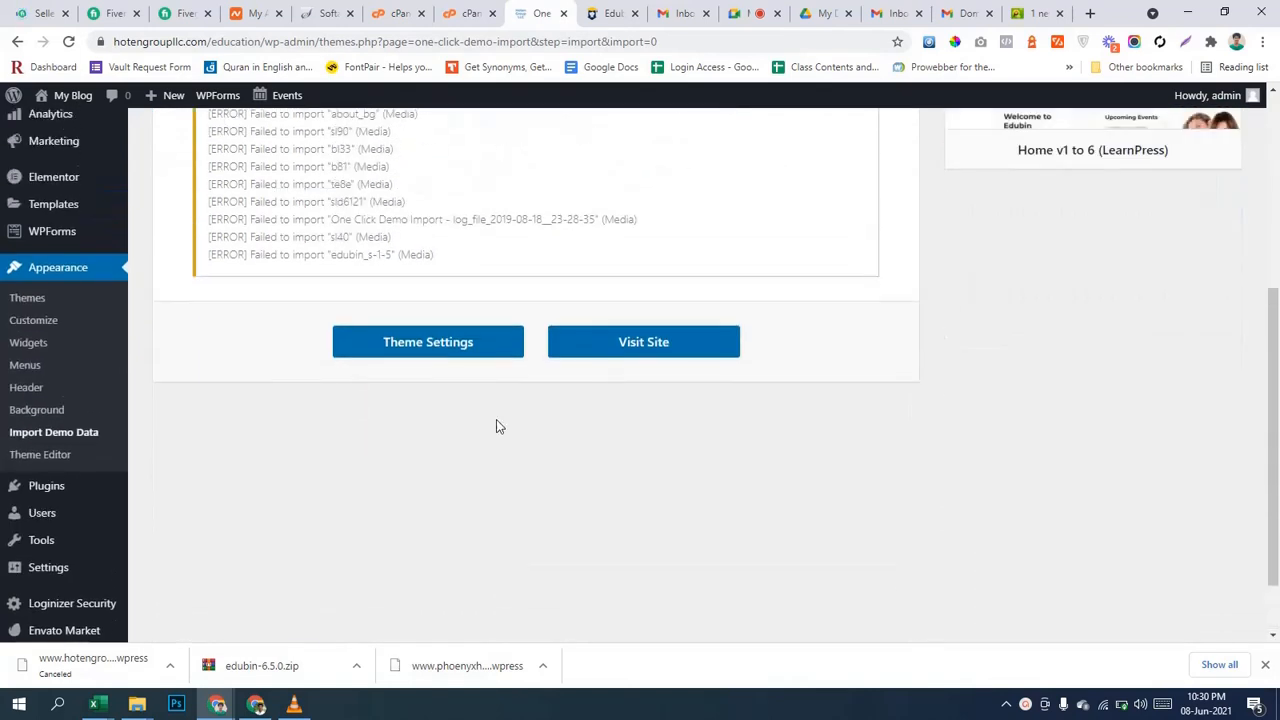
{"action": "left_click", "coordinate": [600, 344]}
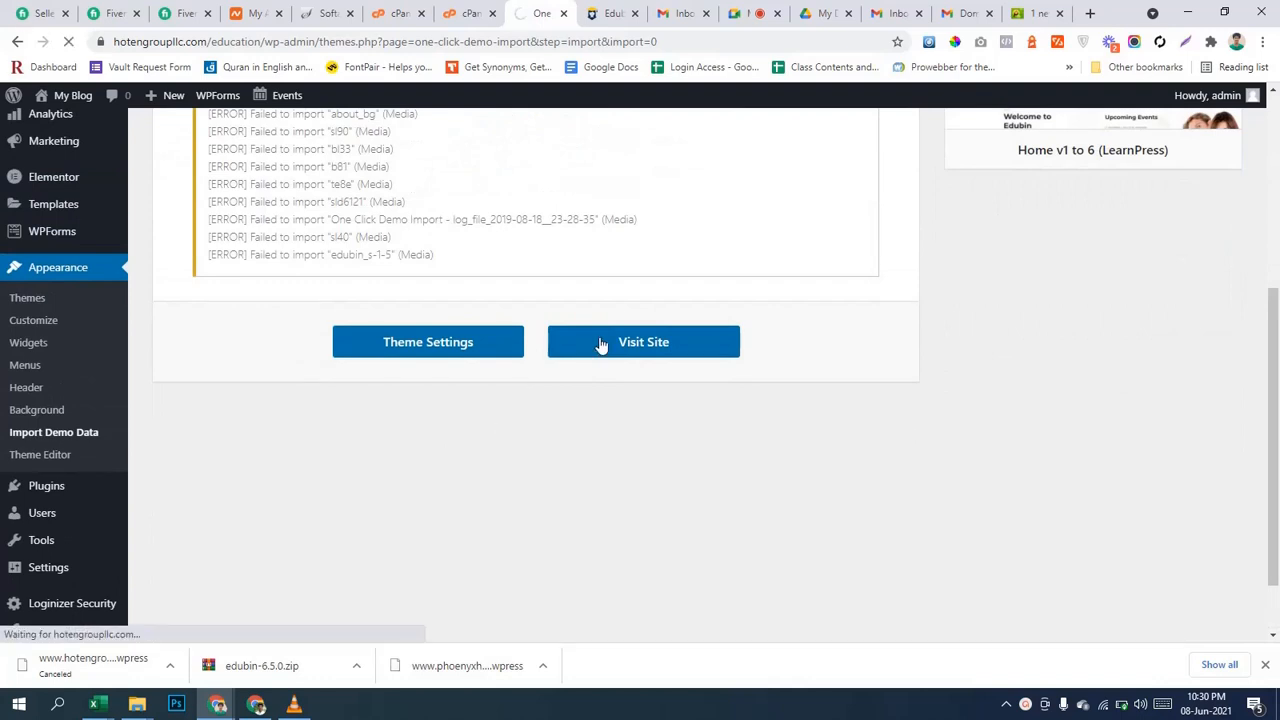
Close the first Gmail inbox tab and open the uploaded edubin.zip in Google Drive.
{"action": "left_click", "coordinate": [610, 13]}
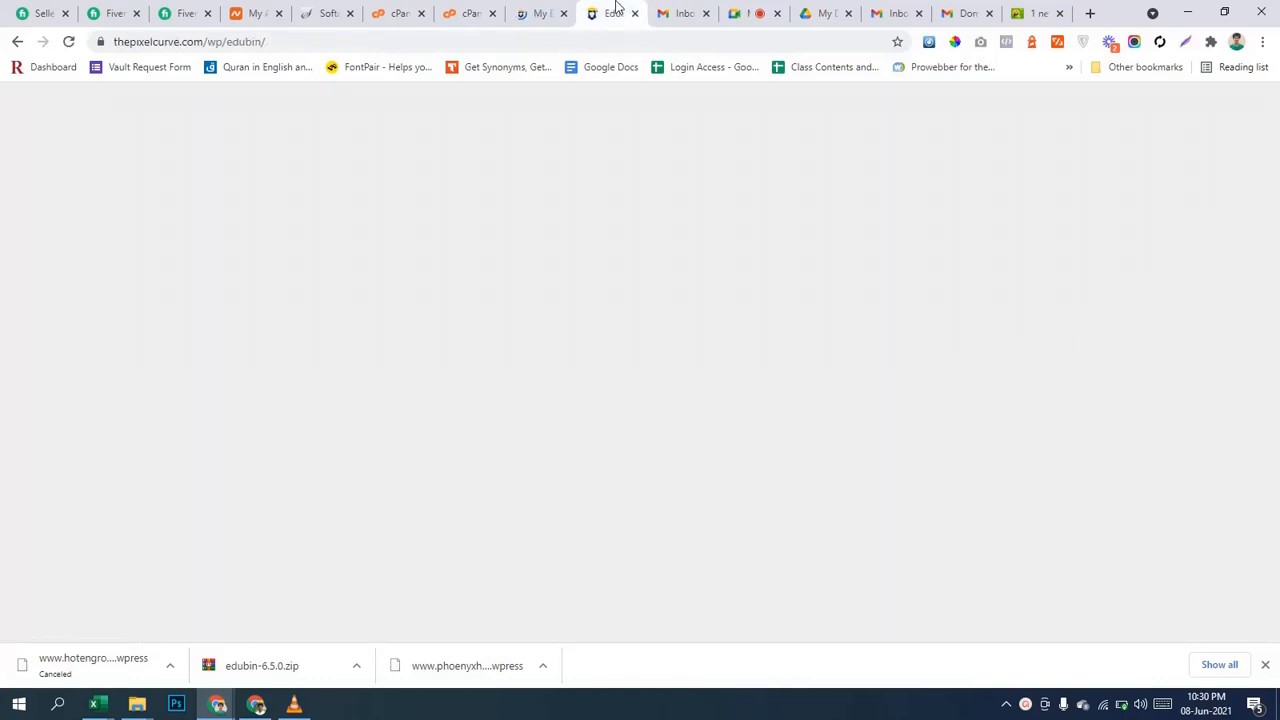
{"action": "left_click", "coordinate": [686, 6]}
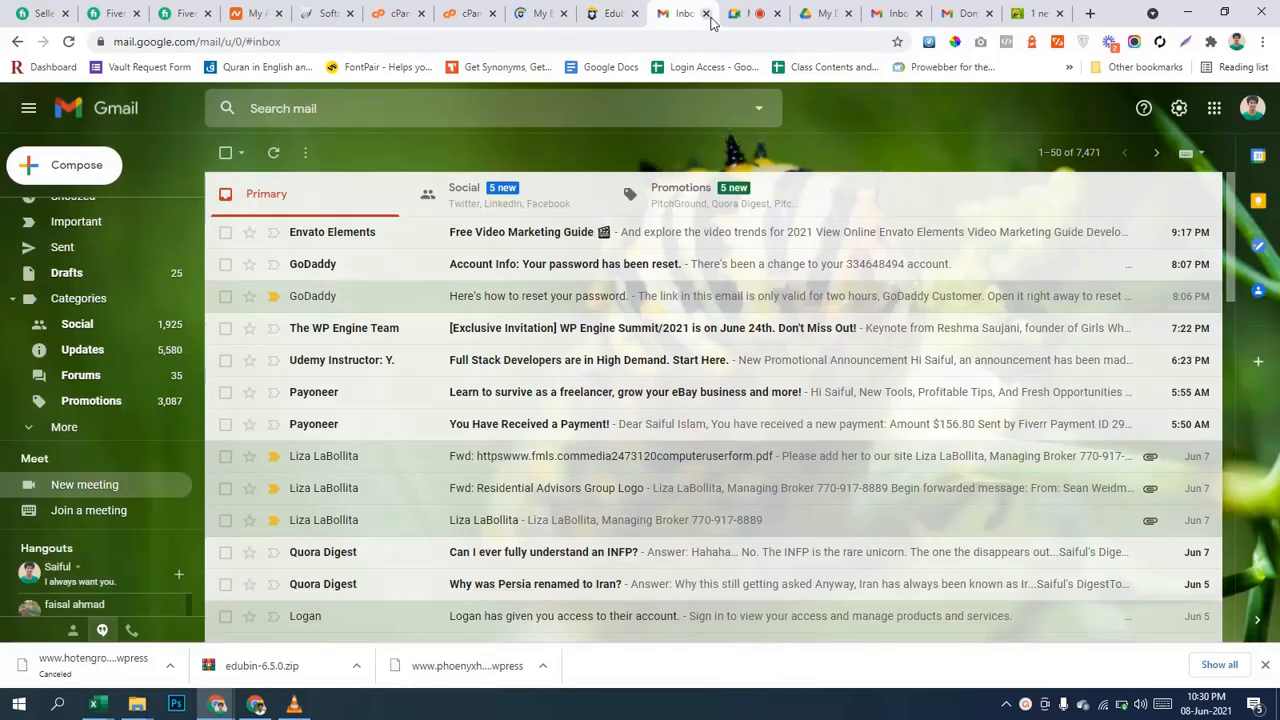
{"action": "left_click", "coordinate": [707, 14]}
{"action": "left_click", "coordinate": [805, 9]}
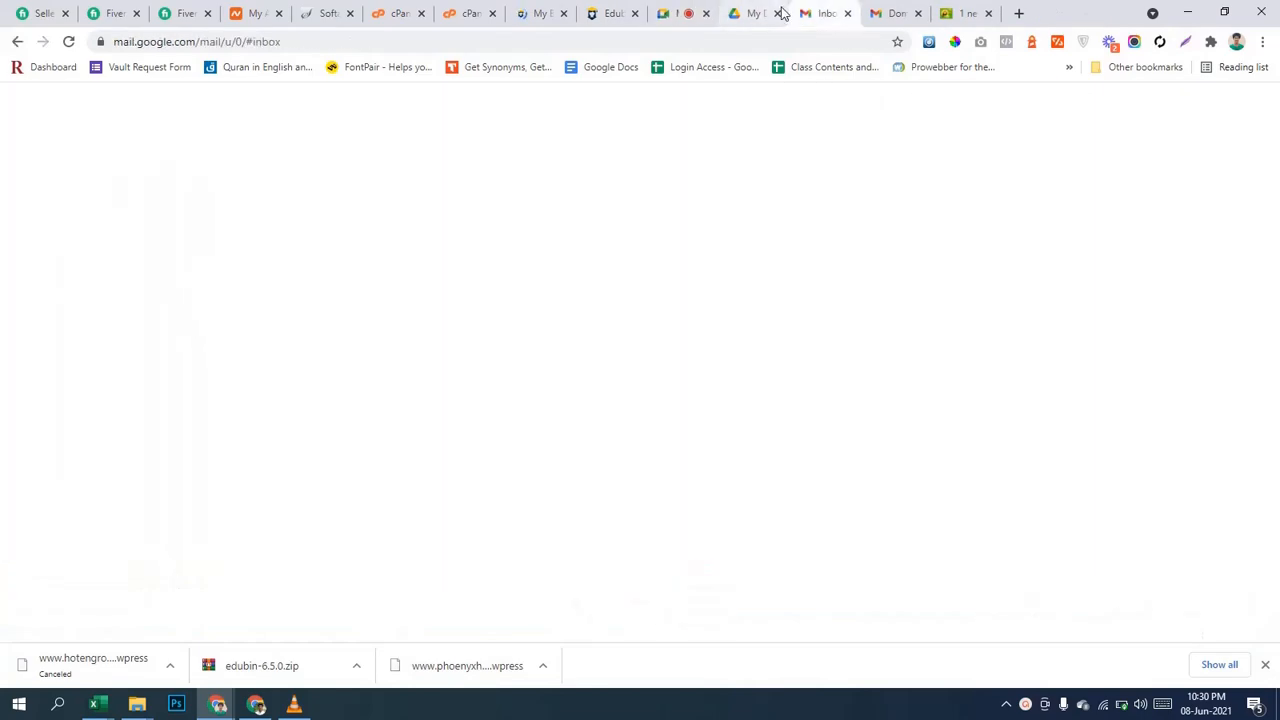
{"action": "left_click", "coordinate": [748, 8]}
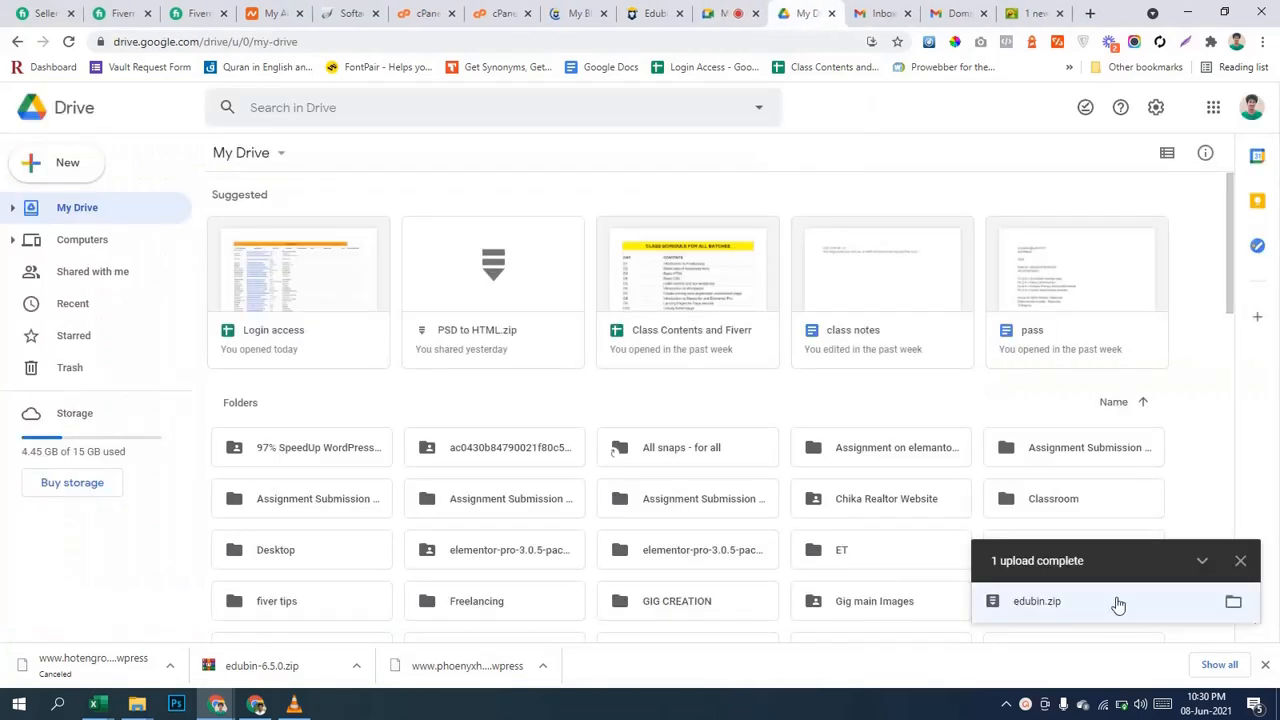
{"action": "left_click", "coordinate": [1118, 605]}
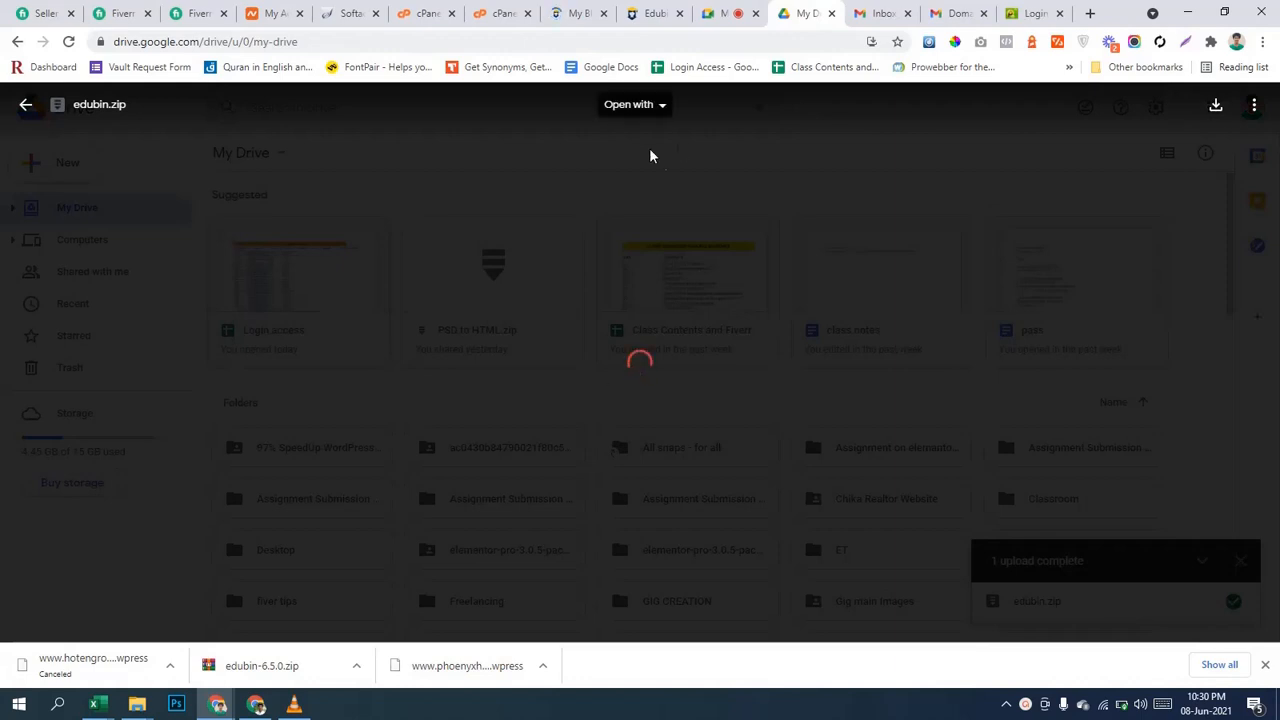
Return to the hotengroupllc.com/education site and look through its home page down to the footer and back up.
{"action": "left_click", "coordinate": [567, 9]}
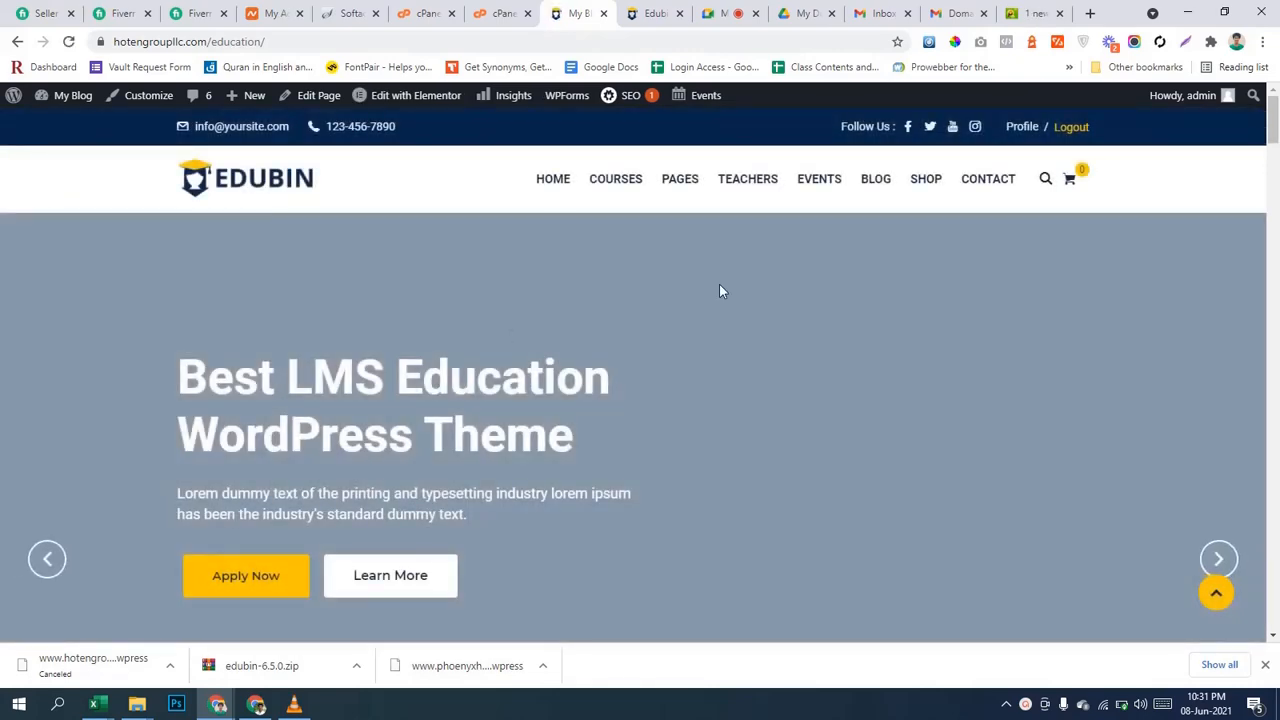
{"action": "scroll", "coordinate": [585, 312], "scroll_direction": "down", "scroll_amount": 5}
{"action": "scroll", "coordinate": [586, 313], "scroll_direction": "up", "scroll_amount": 5}
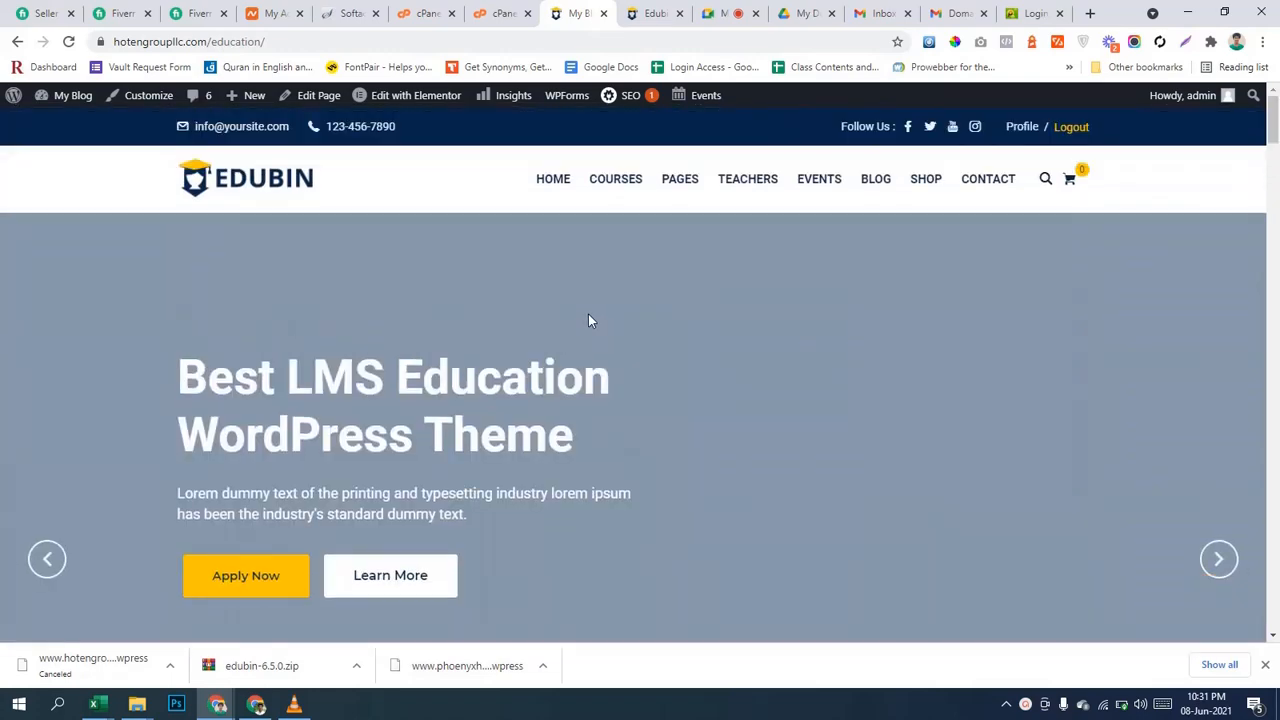
{"action": "scroll", "coordinate": [589, 320], "scroll_direction": "down", "scroll_amount": 10}
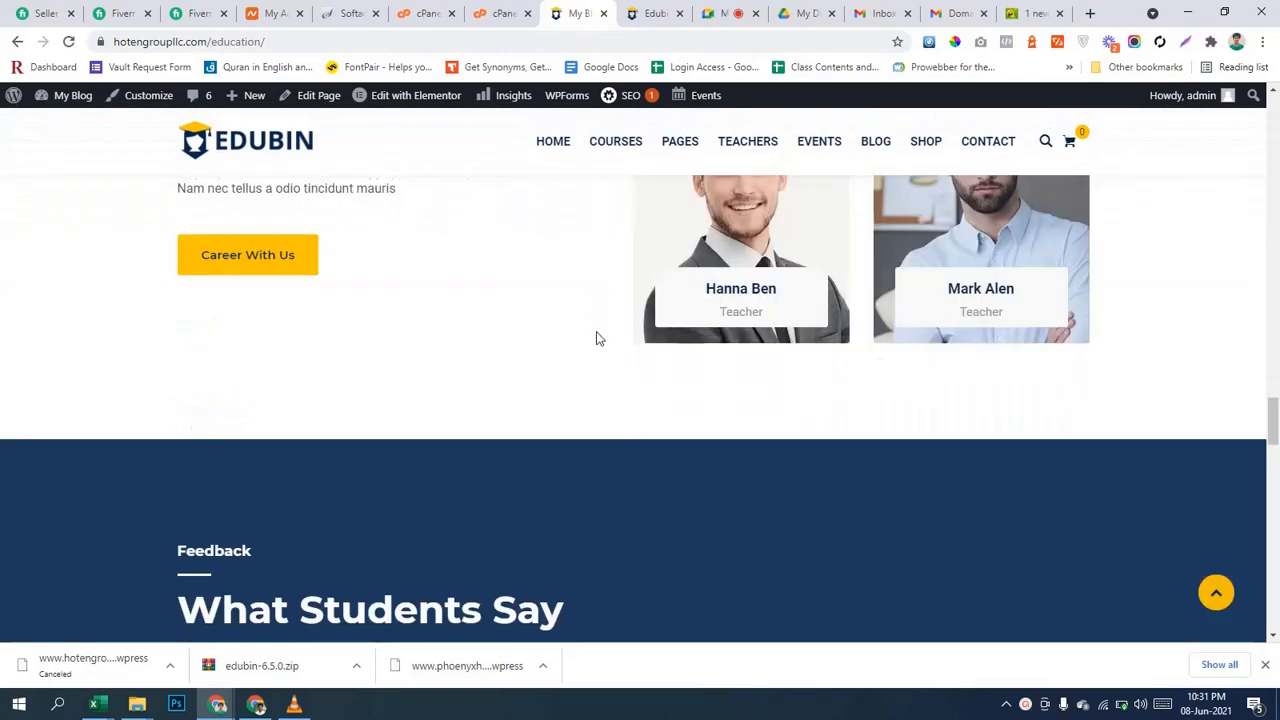
{"action": "scroll", "coordinate": [596, 345], "scroll_direction": "down", "scroll_amount": 15}
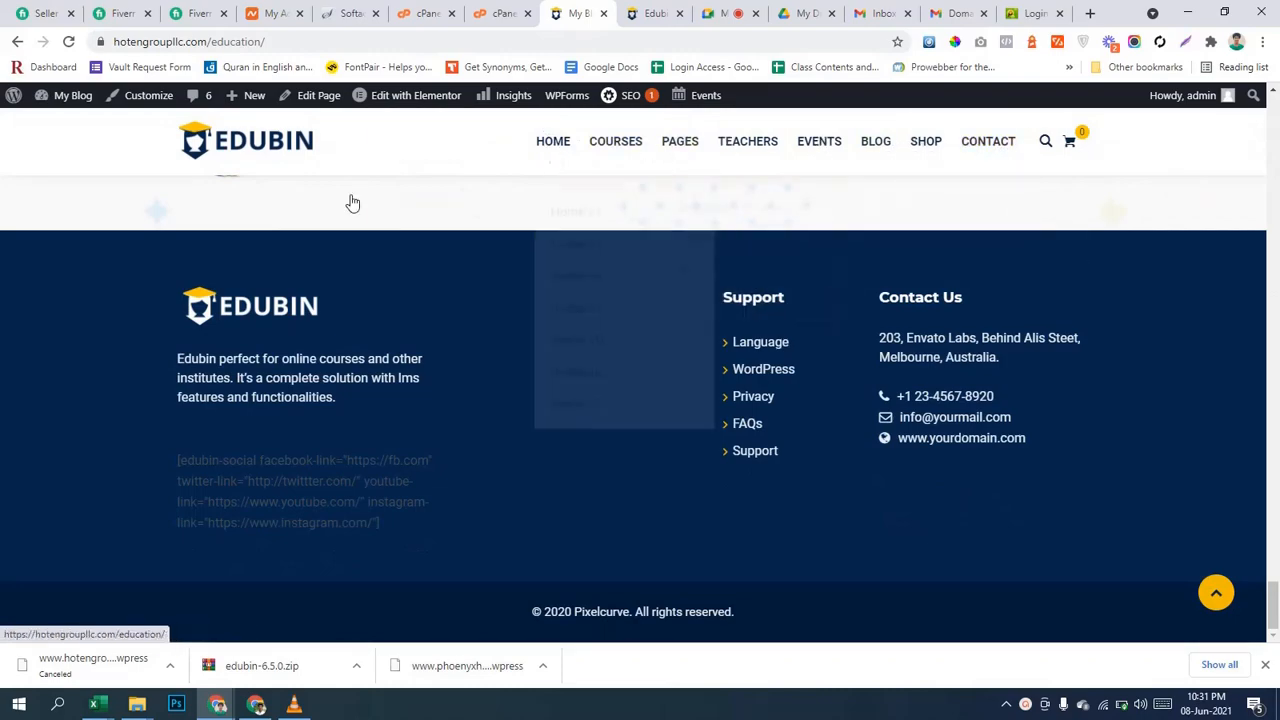
{"action": "scroll", "coordinate": [950, 565], "scroll_direction": "up", "scroll_amount": 15}
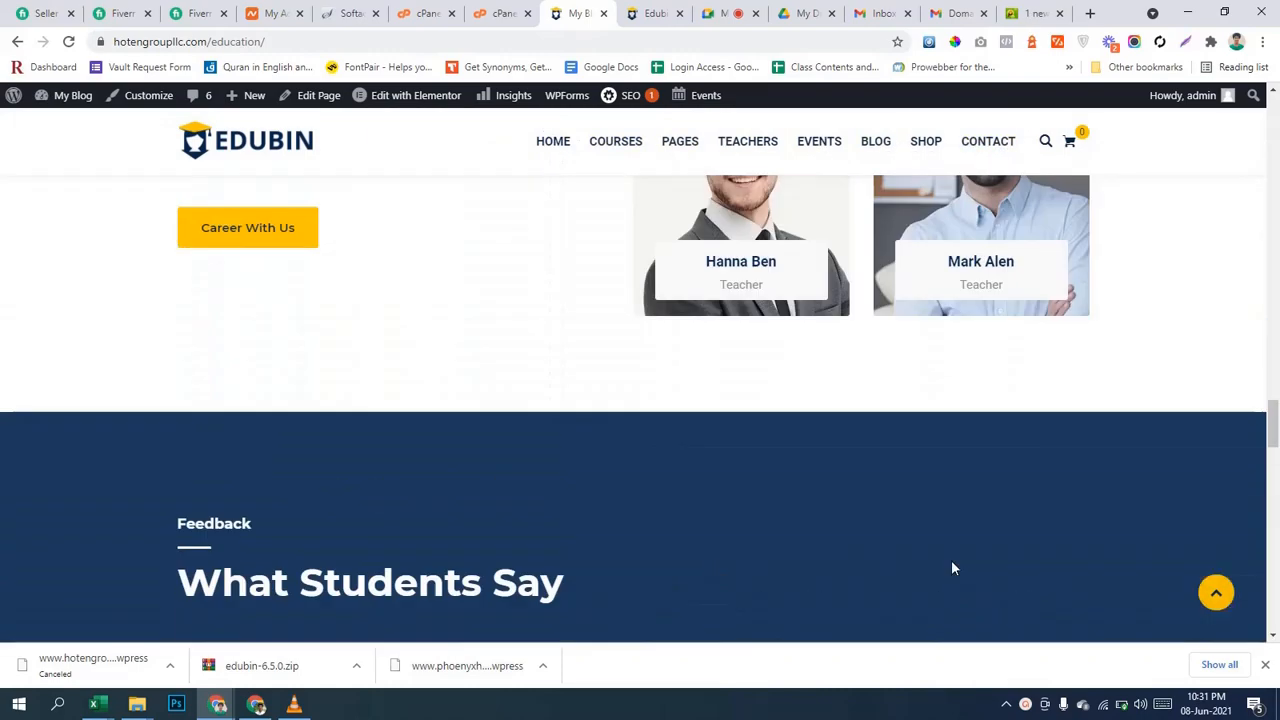
{"action": "scroll", "coordinate": [951, 567], "scroll_direction": "up", "scroll_amount": 15}
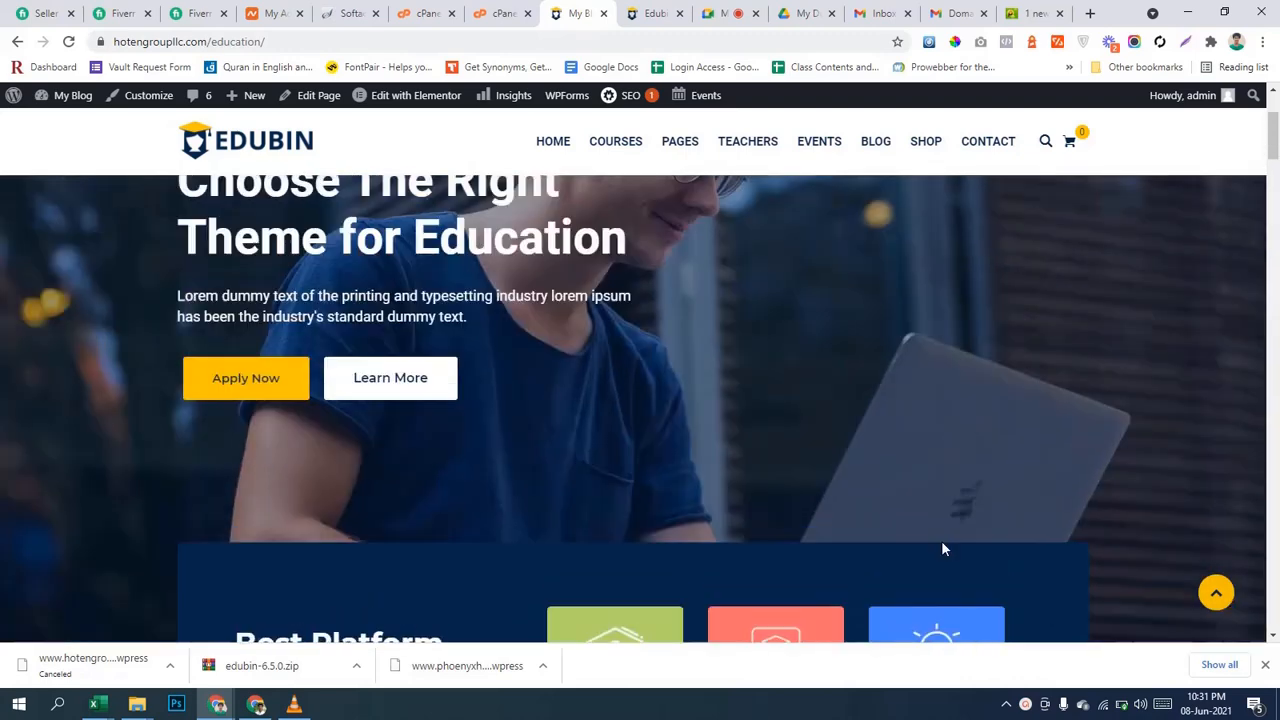
{"action": "scroll", "coordinate": [930, 545], "scroll_direction": "up", "scroll_amount": 2}
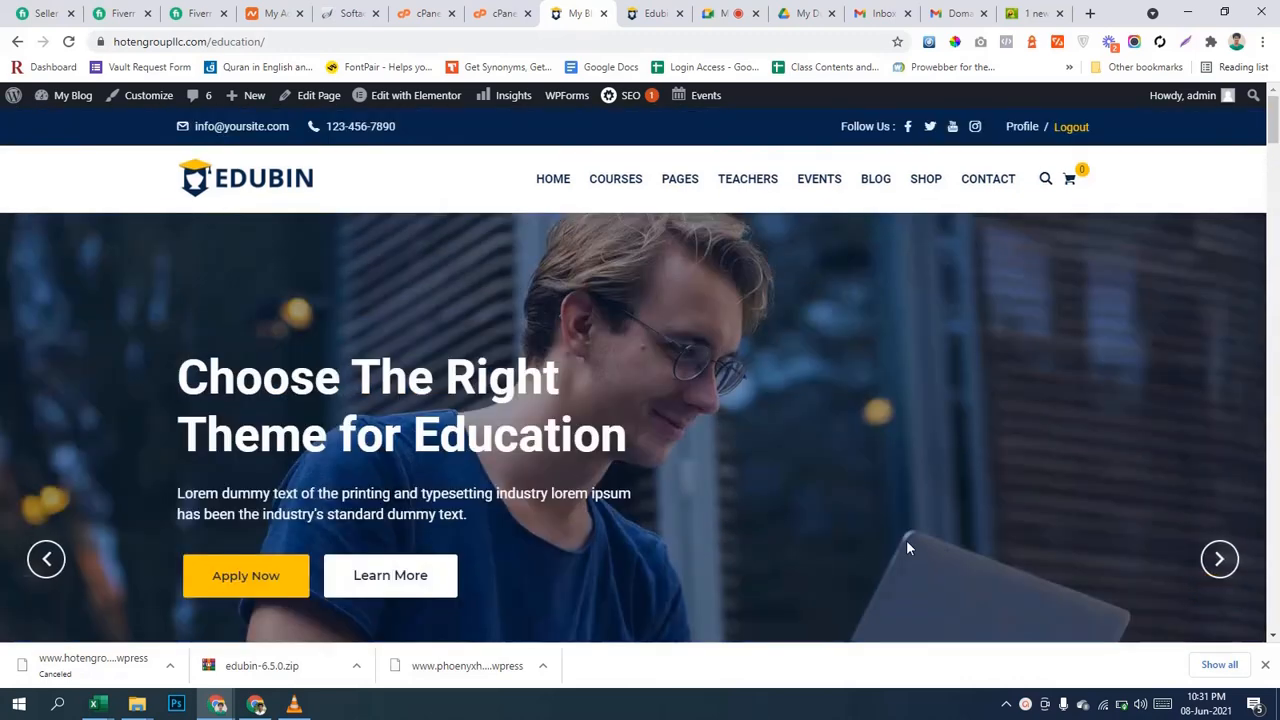
Open the site's General Settings from the WordPress dashboard and review the site title, tagline and remaining options.
{"action": "left_click", "coordinate": [52, 124]}
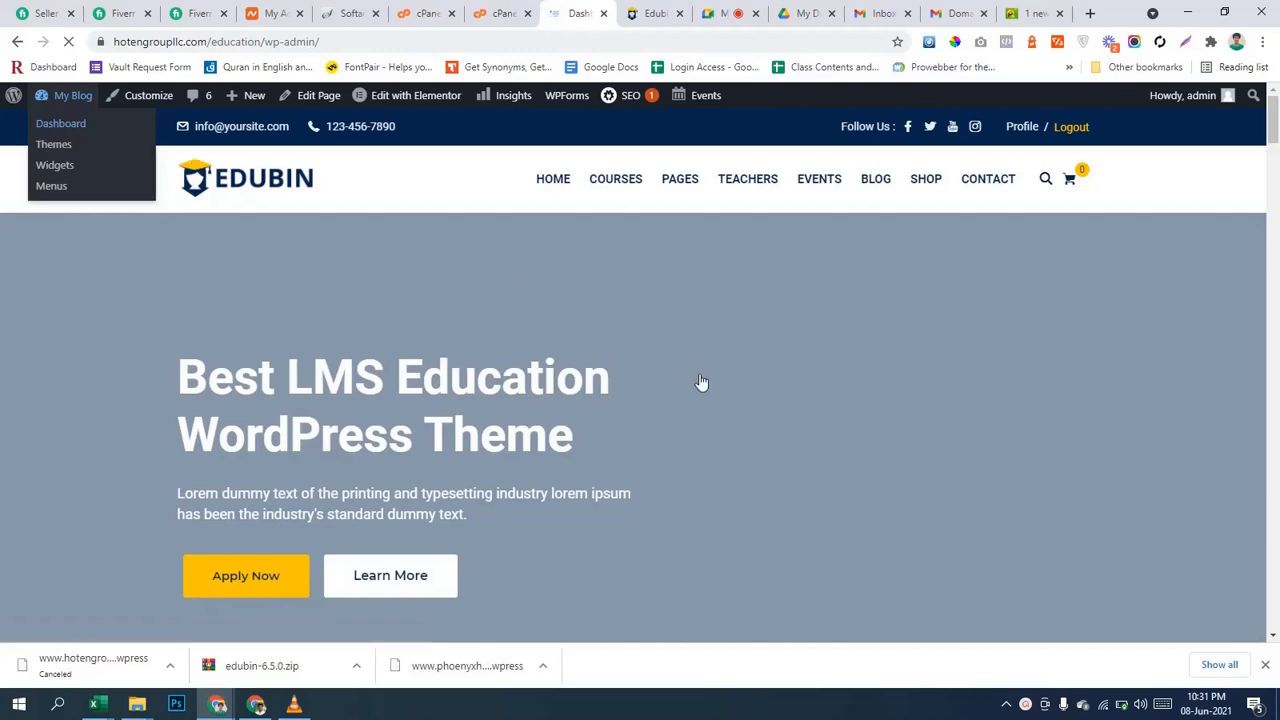
{"action": "scroll", "coordinate": [50, 545], "scroll_direction": "down", "scroll_amount": 4}
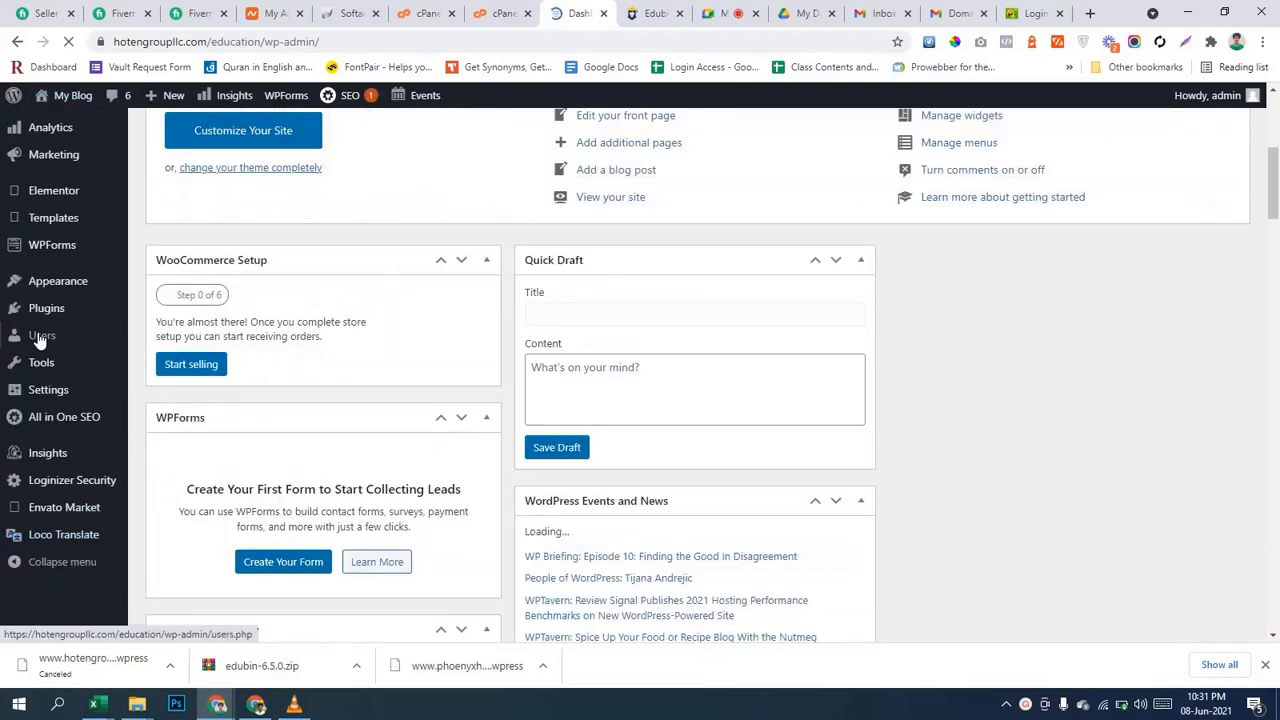
{"action": "mouse_move", "coordinate": [45, 394]}
{"action": "left_click", "coordinate": [150, 394]}
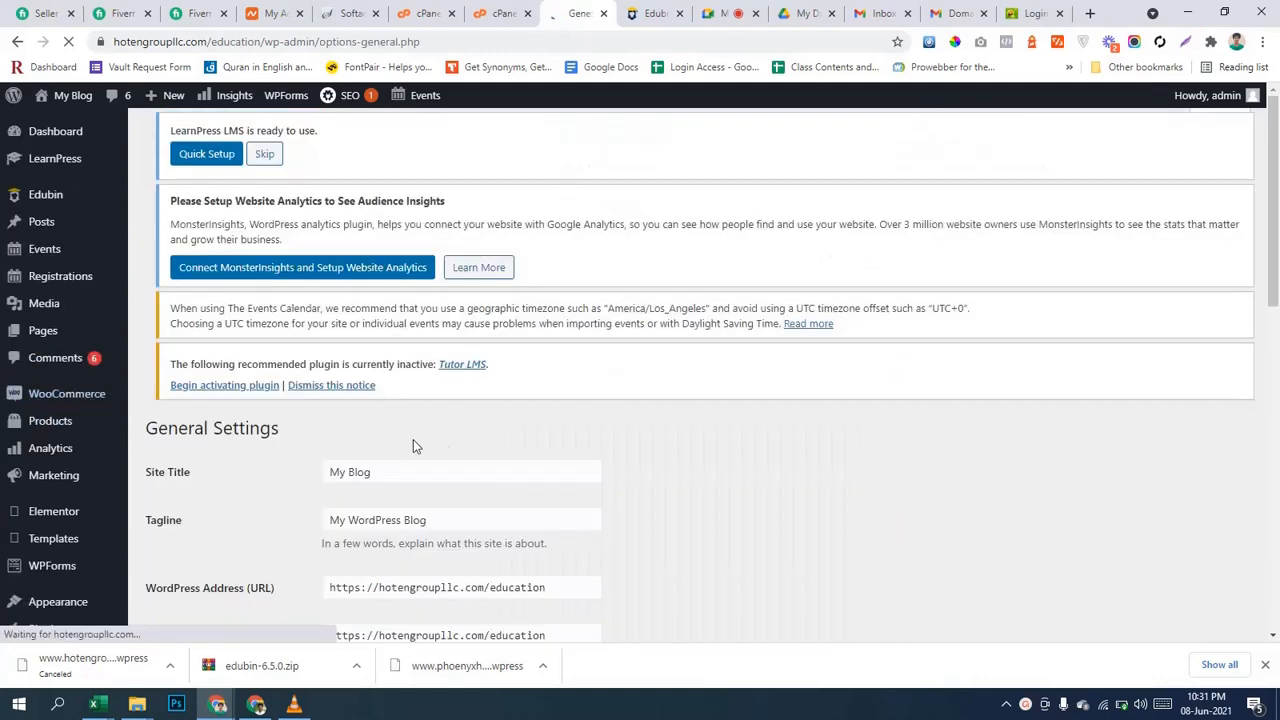
{"action": "scroll", "coordinate": [432, 350], "scroll_direction": "down", "scroll_amount": 2}
{"action": "left_click_drag", "start_coordinate": [422, 316], "coordinate": [220, 322]}
{"action": "left_click_drag", "start_coordinate": [432, 366], "coordinate": [147, 371]}
{"action": "left_click", "coordinate": [801, 405]}
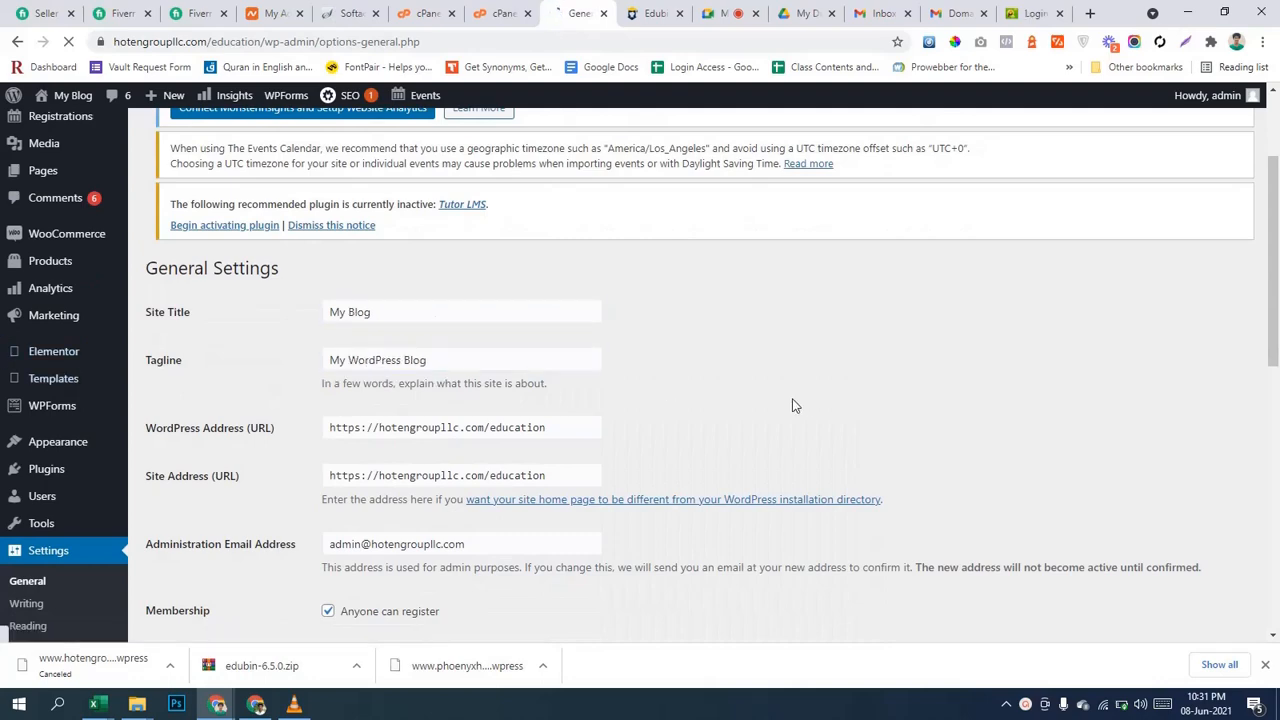
{"action": "scroll", "coordinate": [794, 408], "scroll_direction": "down", "scroll_amount": 4}
{"action": "scroll", "coordinate": [457, 441], "scroll_direction": "up", "scroll_amount": 5}
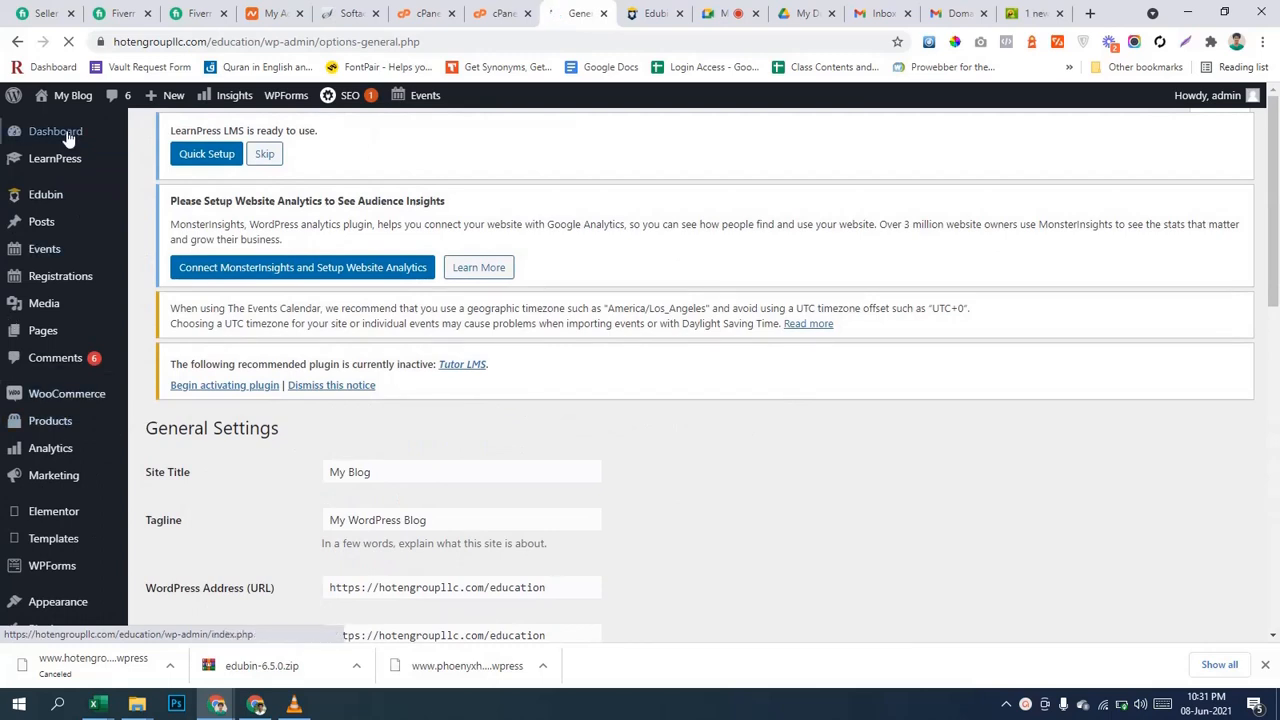
Return to the WordPress dashboard and open the site's front end in a separate tab.
{"action": "mouse_move", "coordinate": [62, 103]}
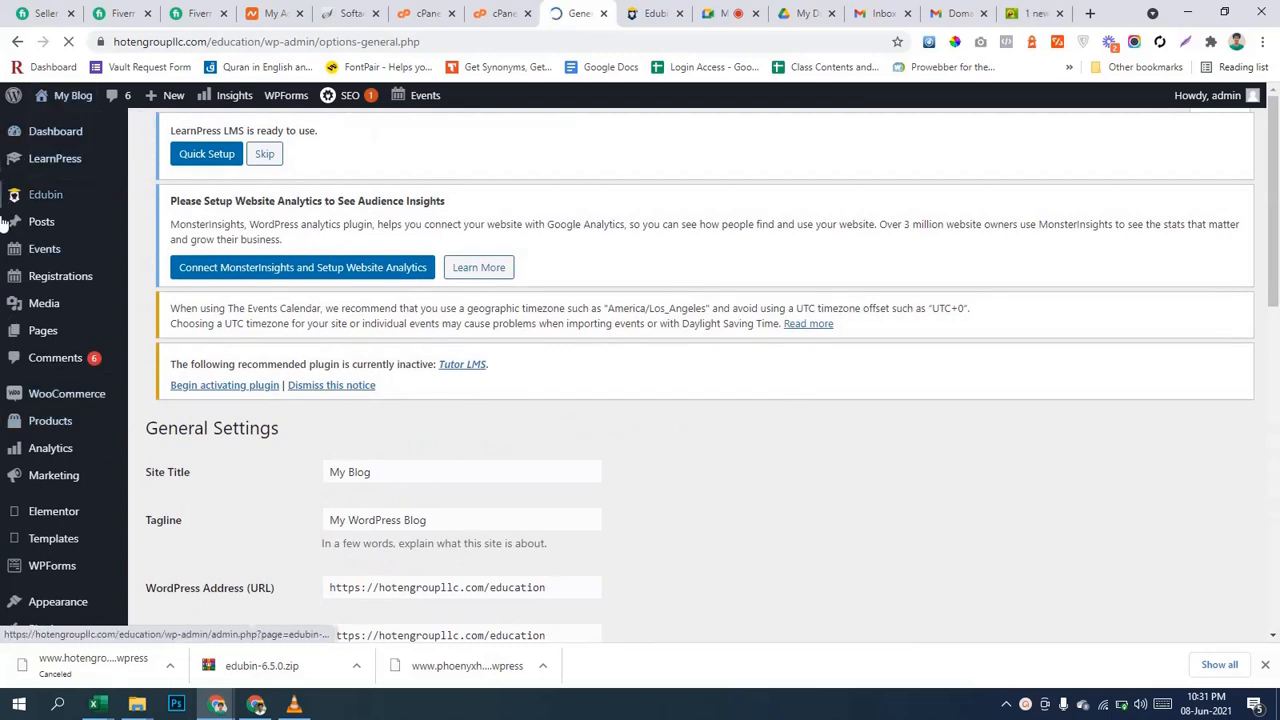
{"action": "mouse_move", "coordinate": [42, 135]}
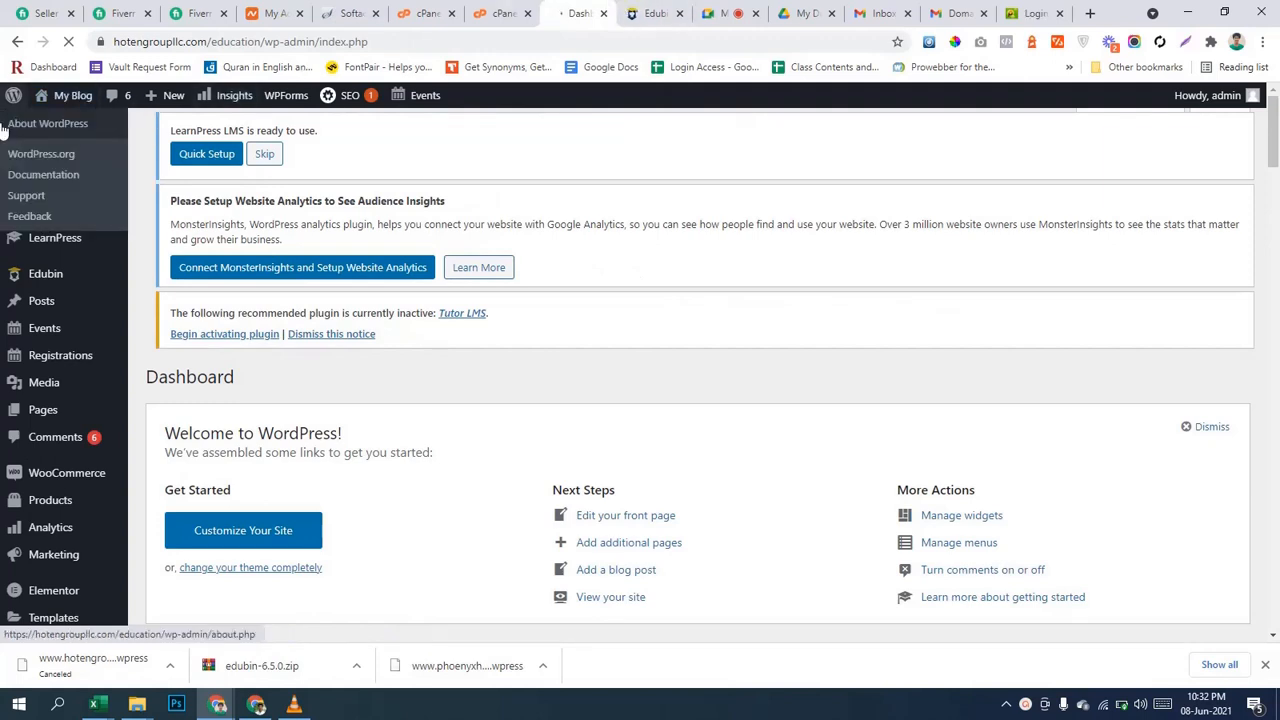
{"action": "left_click", "coordinate": [50, 124]}
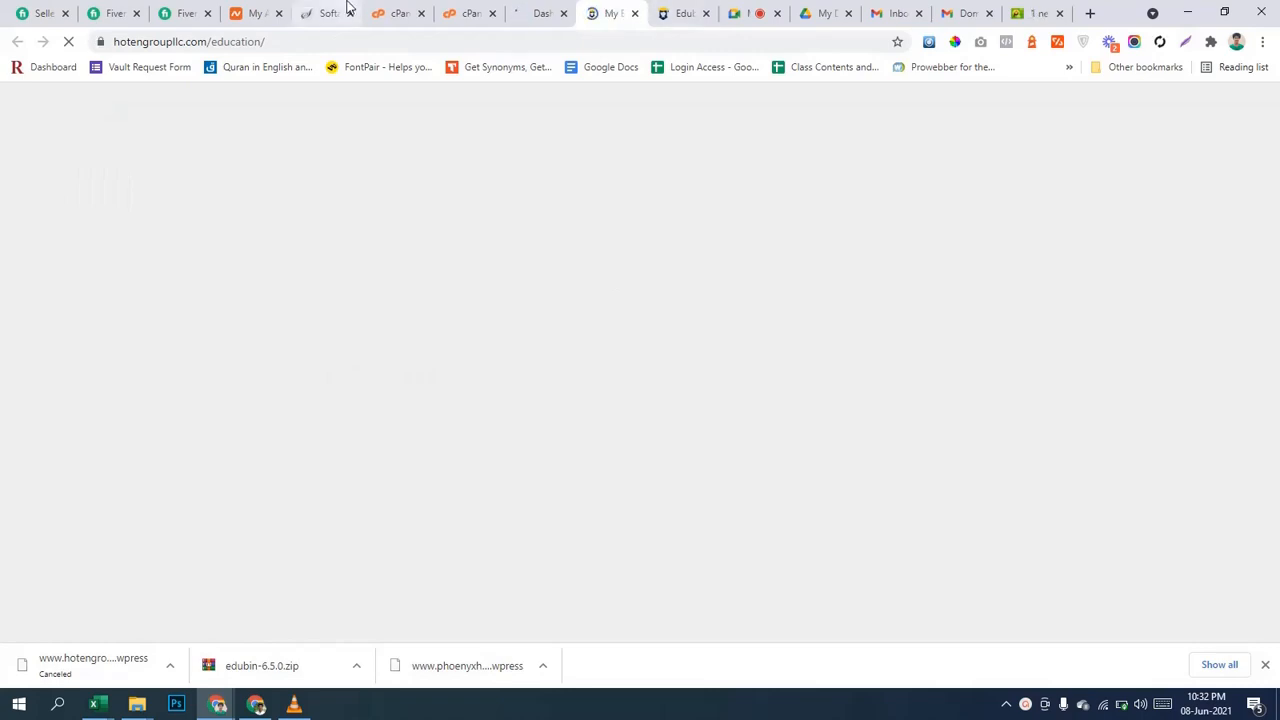
Go back to the dashboard and look over its admin sections, including the LearnPress and Edubin entries.
{"action": "left_click", "coordinate": [530, 10]}
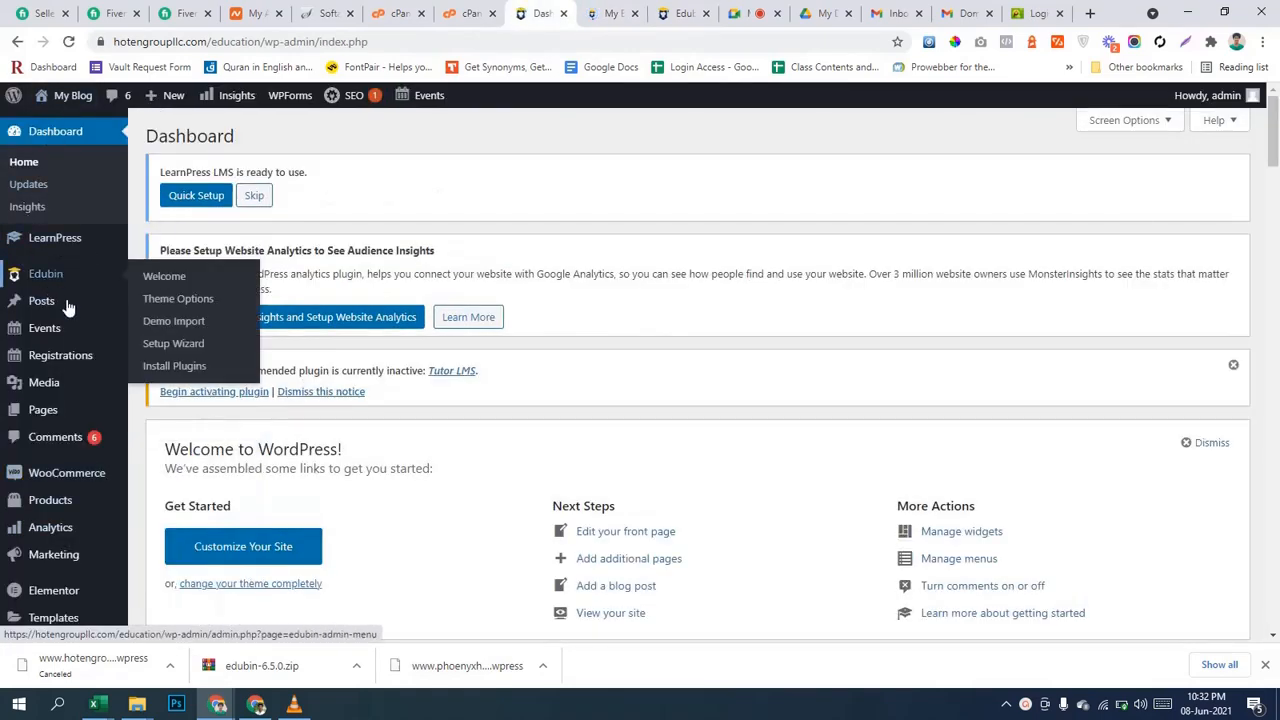
{"action": "scroll", "coordinate": [85, 450], "scroll_direction": "down", "scroll_amount": 1}
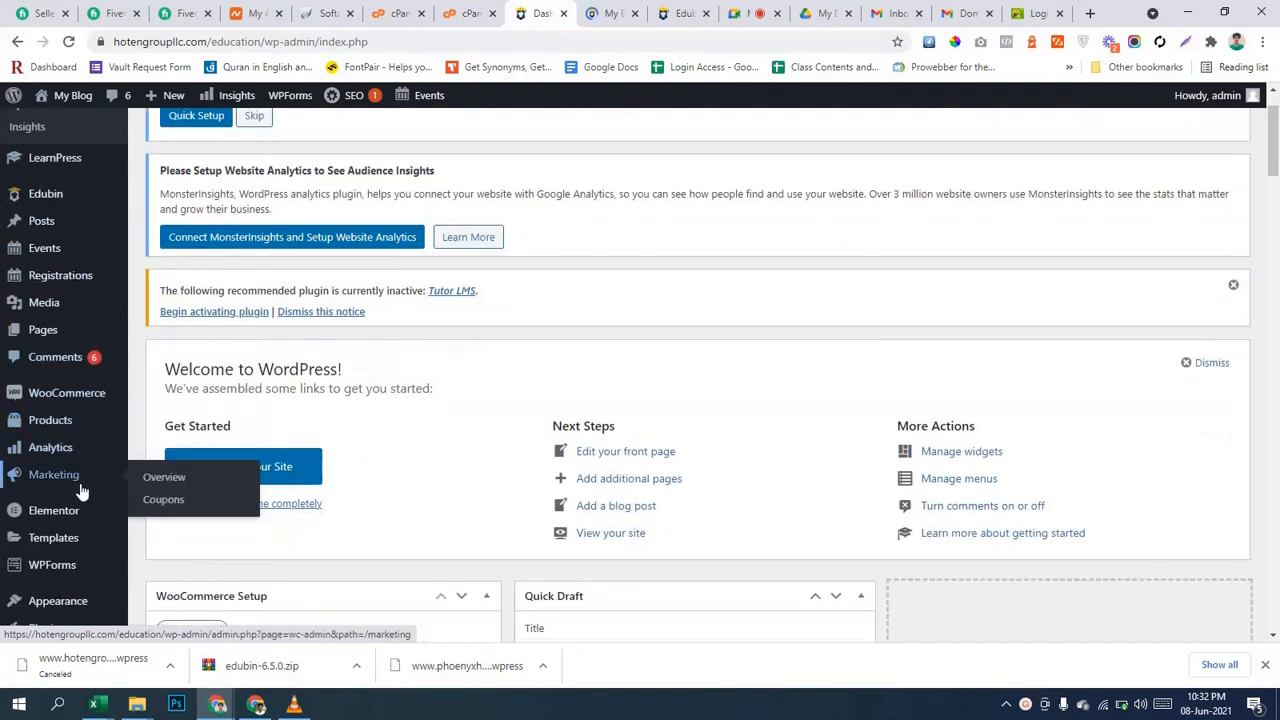
{"action": "scroll", "coordinate": [83, 490], "scroll_direction": "up", "scroll_amount": 1}
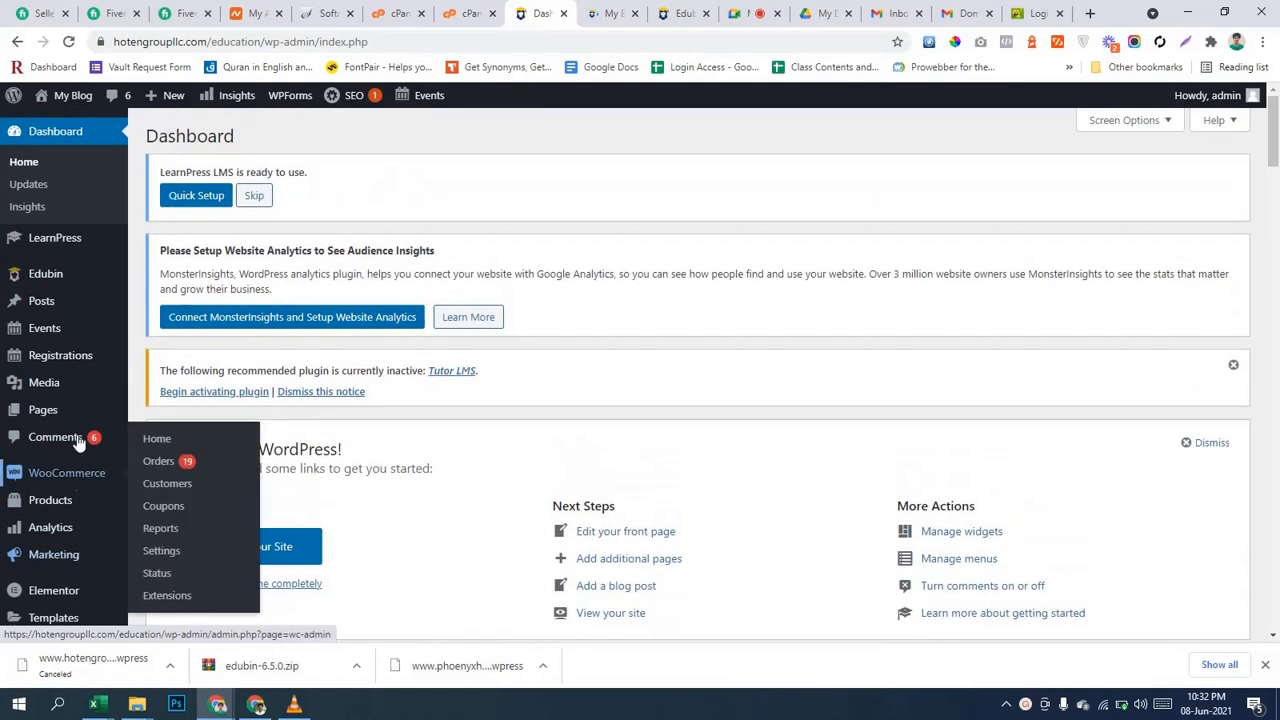
{"action": "mouse_move", "coordinate": [45, 245]}
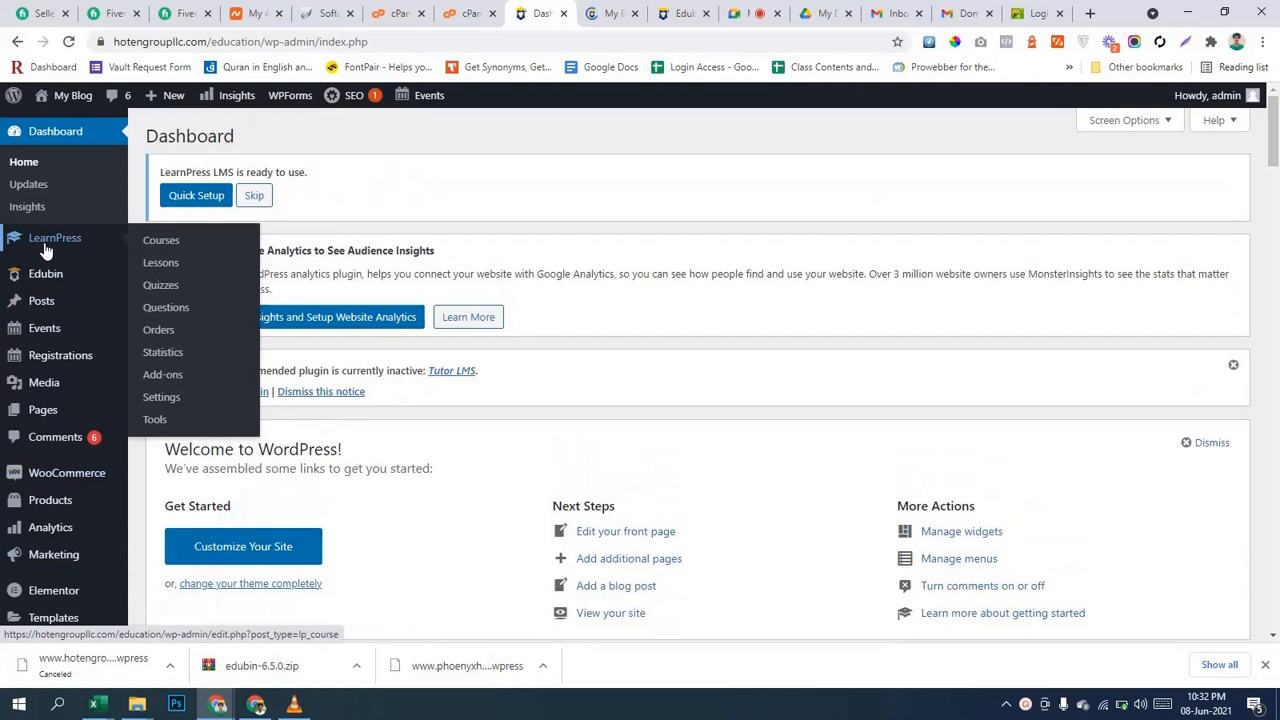
{"action": "mouse_move", "coordinate": [62, 274]}
Switch to the site's home page and examine its sections down to Featured Courses.
{"action": "left_click", "coordinate": [614, 11]}
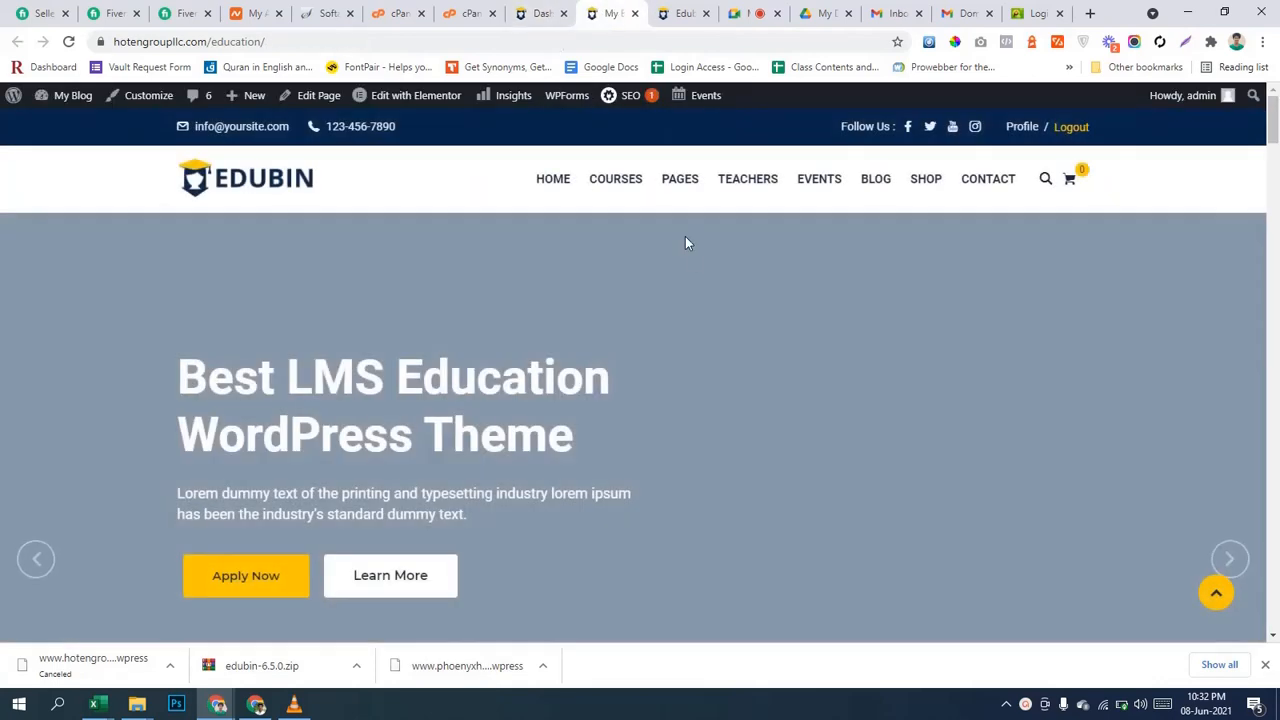
{"action": "scroll", "coordinate": [714, 300], "scroll_direction": "down", "scroll_amount": 15}
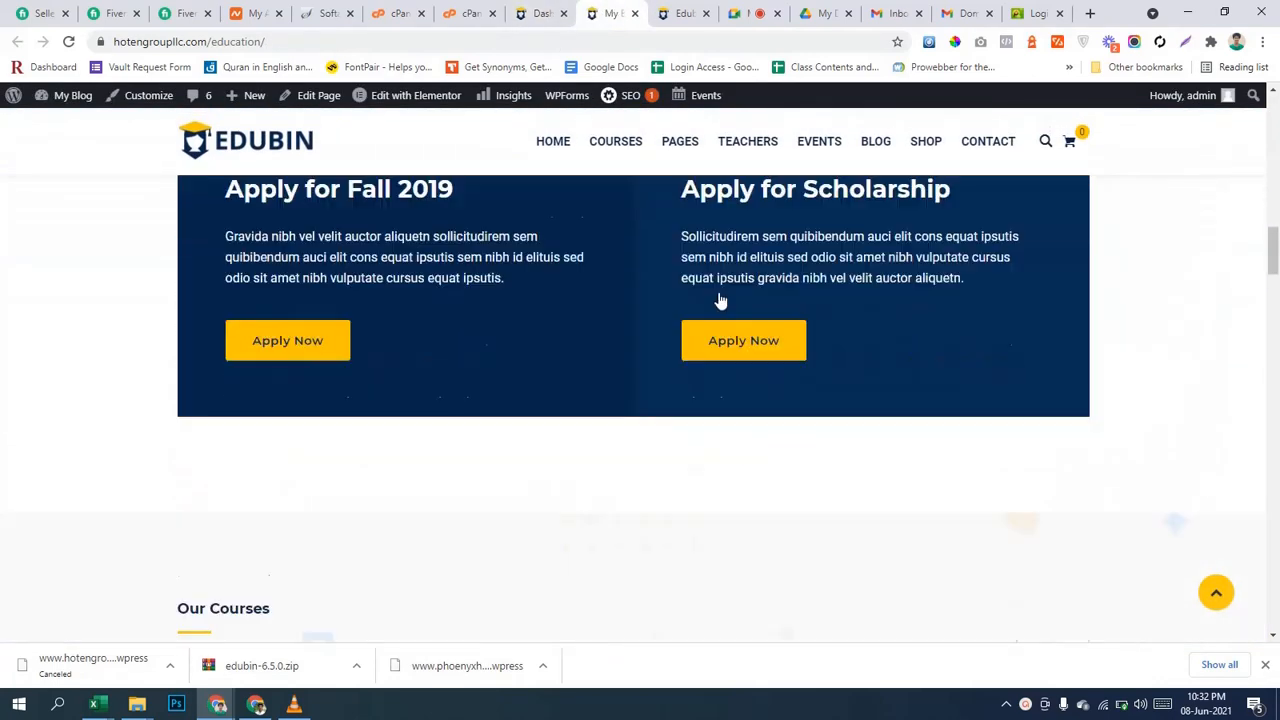
{"action": "scroll", "coordinate": [720, 300], "scroll_direction": "up", "scroll_amount": 3}
{"action": "scroll", "coordinate": [523, 309], "scroll_direction": "down", "scroll_amount": 10}
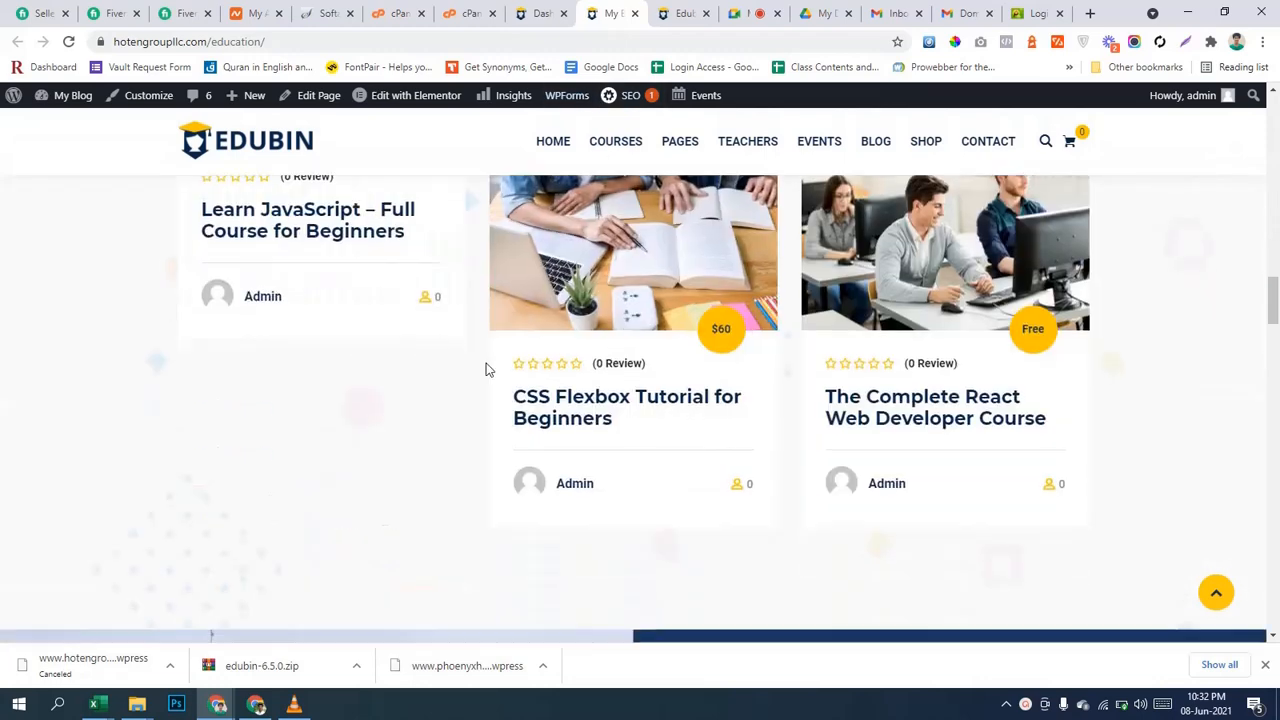
{"action": "scroll", "coordinate": [374, 311], "scroll_direction": "up", "scroll_amount": 1}
{"action": "scroll", "coordinate": [400, 420], "scroll_direction": "up", "scroll_amount": 2}
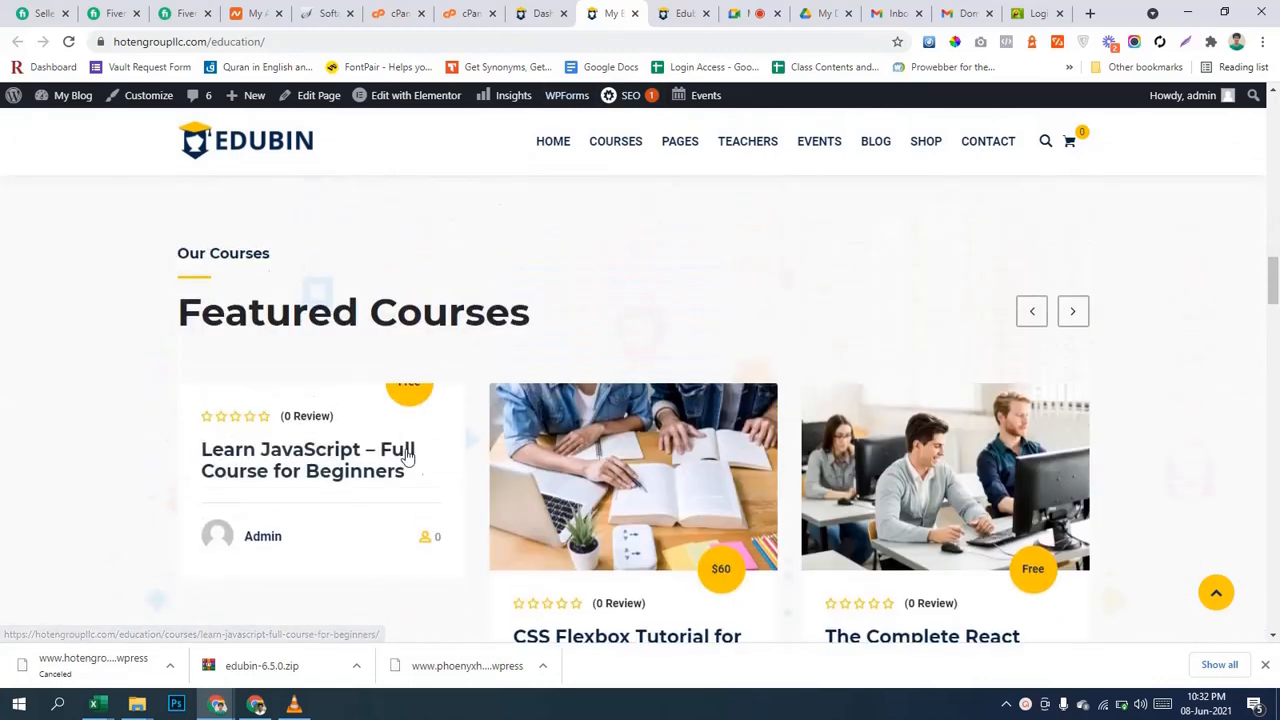
{"action": "scroll", "coordinate": [586, 540], "scroll_direction": "down", "scroll_amount": 1}
Open the CSS Flexbox Tutorial for Beginners course and view its curriculum, instructor and reviews sections.
{"action": "left_click", "coordinate": [590, 572]}
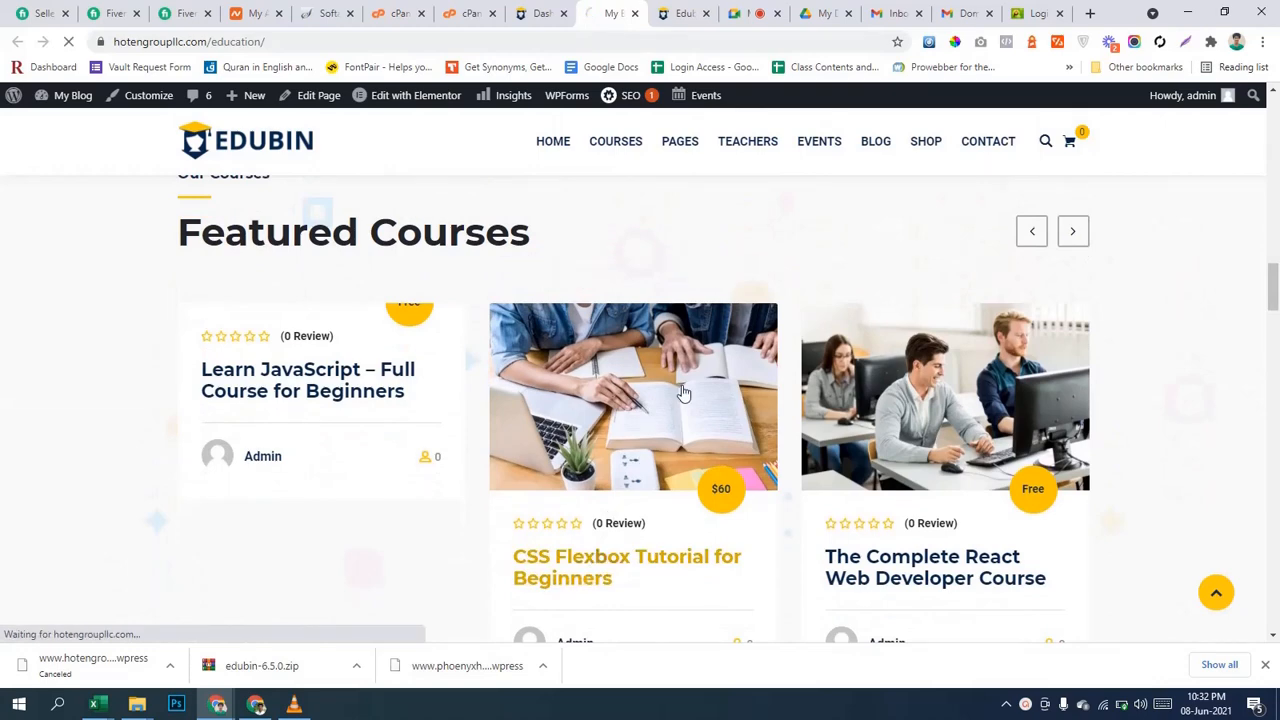
{"action": "scroll", "coordinate": [683, 393], "scroll_direction": "down", "scroll_amount": 2}
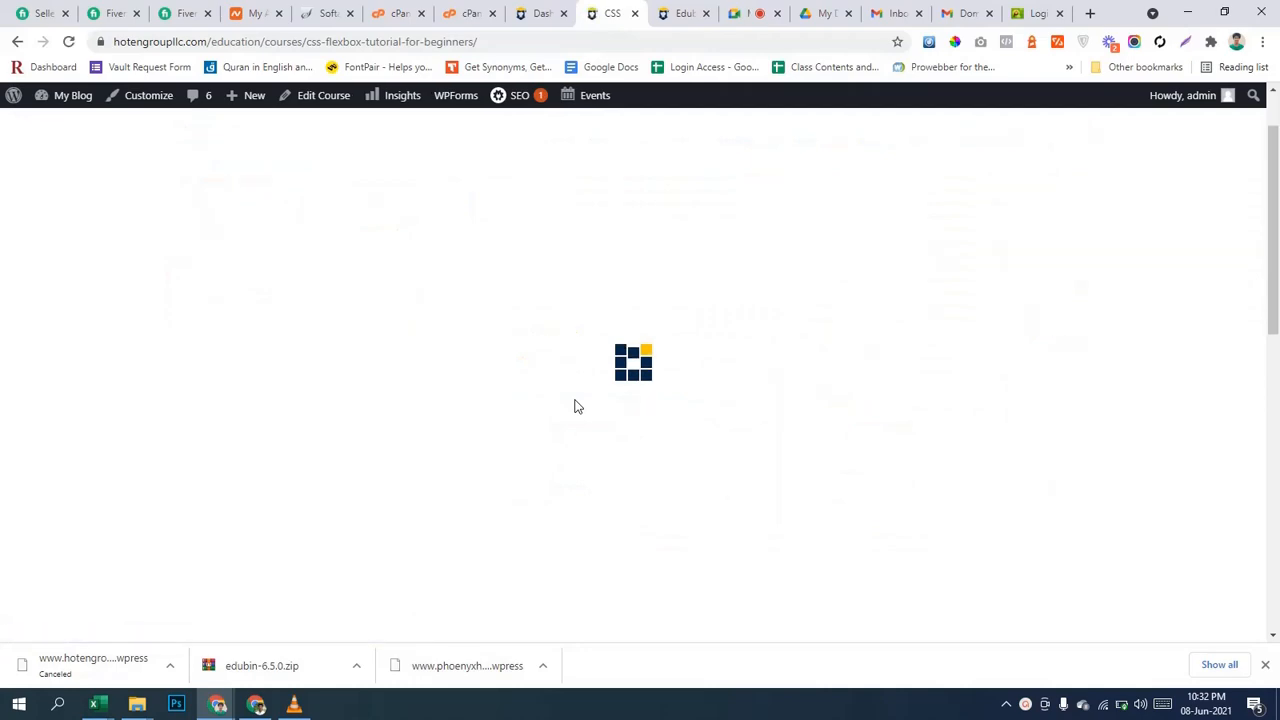
{"action": "scroll", "coordinate": [585, 399], "scroll_direction": "down", "scroll_amount": 5}
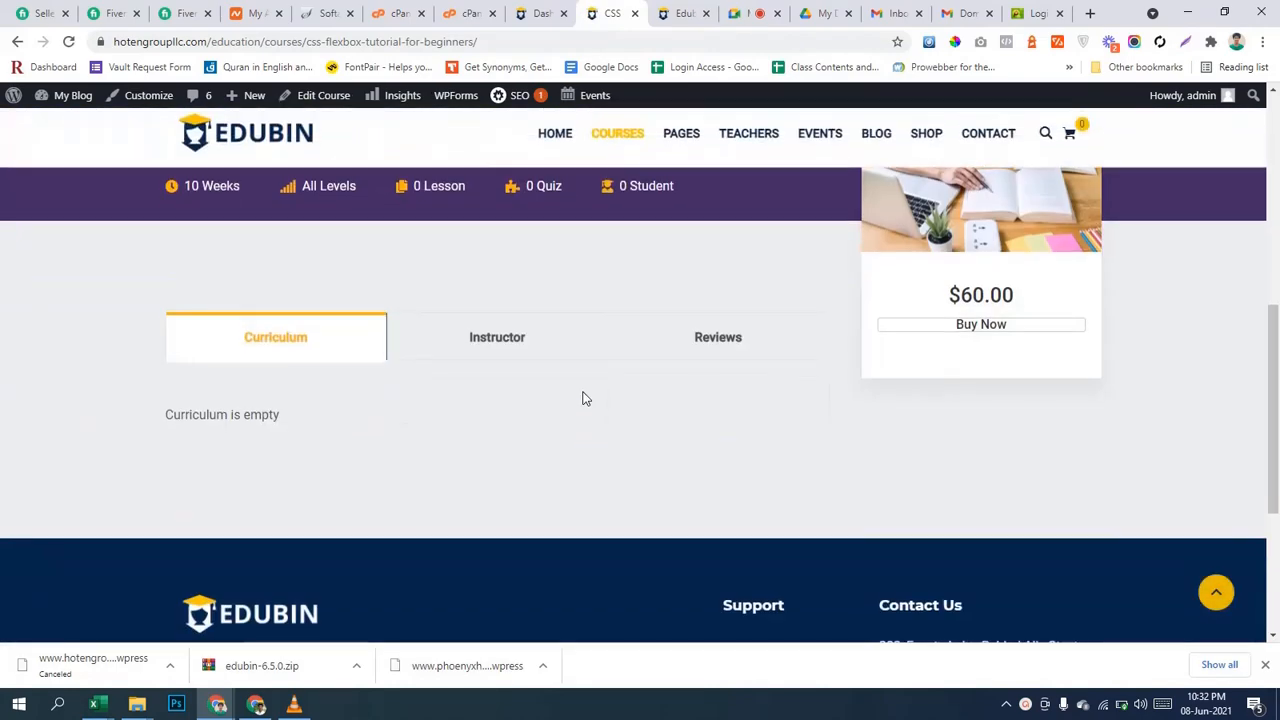
{"action": "left_click", "coordinate": [522, 343]}
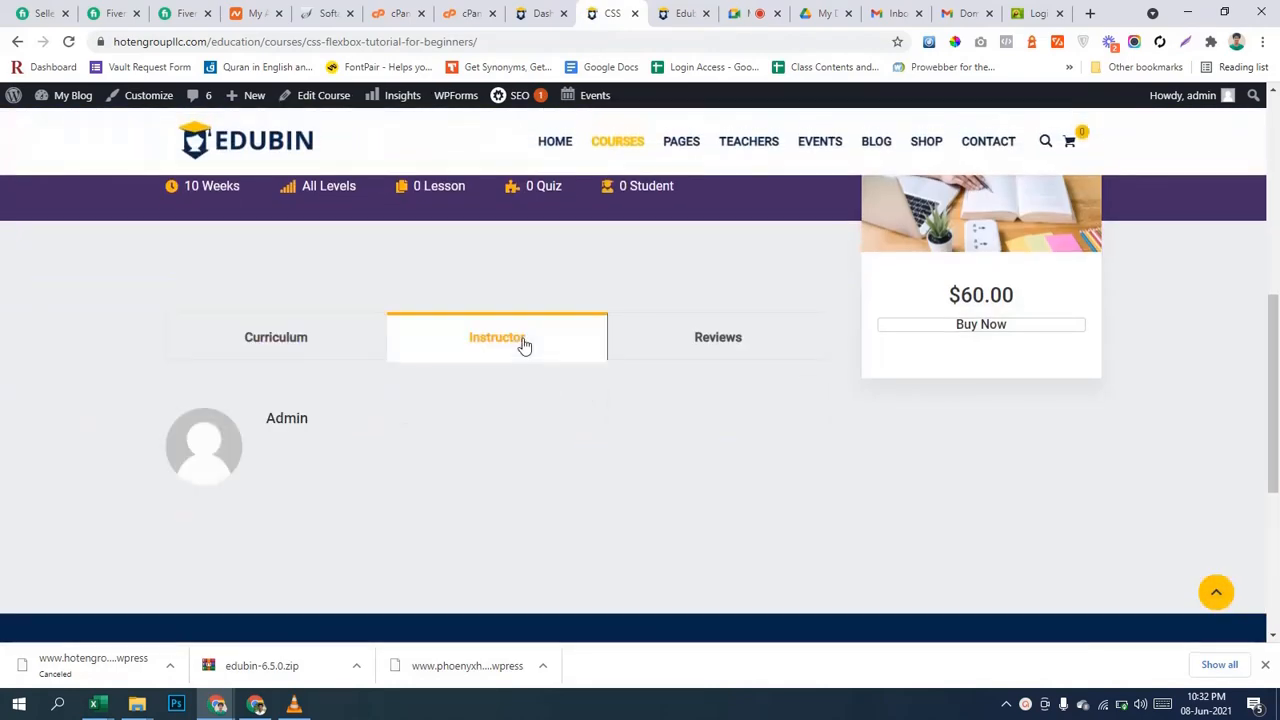
{"action": "scroll", "coordinate": [676, 416], "scroll_direction": "up", "scroll_amount": 2}
{"action": "left_click", "coordinate": [718, 577]}
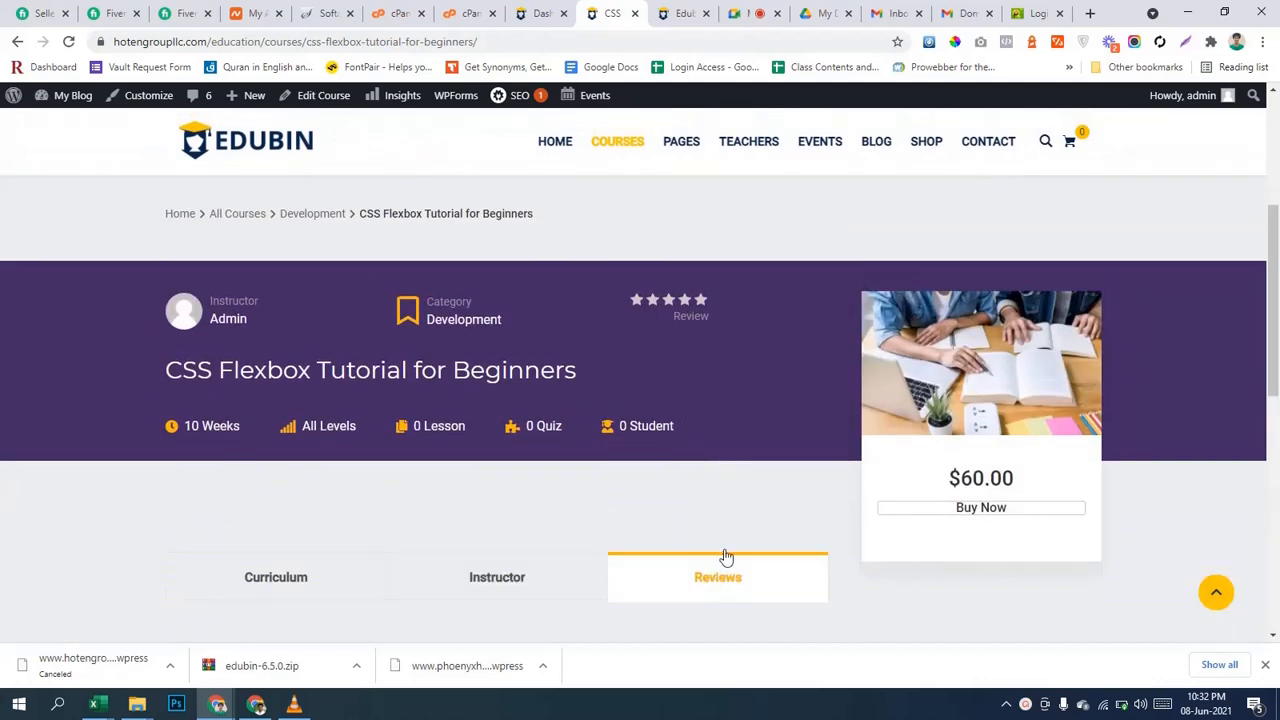
Go back over the CSS Flexbox Tutorial for Beginners course page, including its header details and Curriculum section.
{"action": "scroll", "coordinate": [925, 528], "scroll_direction": "up", "scroll_amount": 1}
{"action": "scroll", "coordinate": [582, 423], "scroll_direction": "down", "scroll_amount": 2}
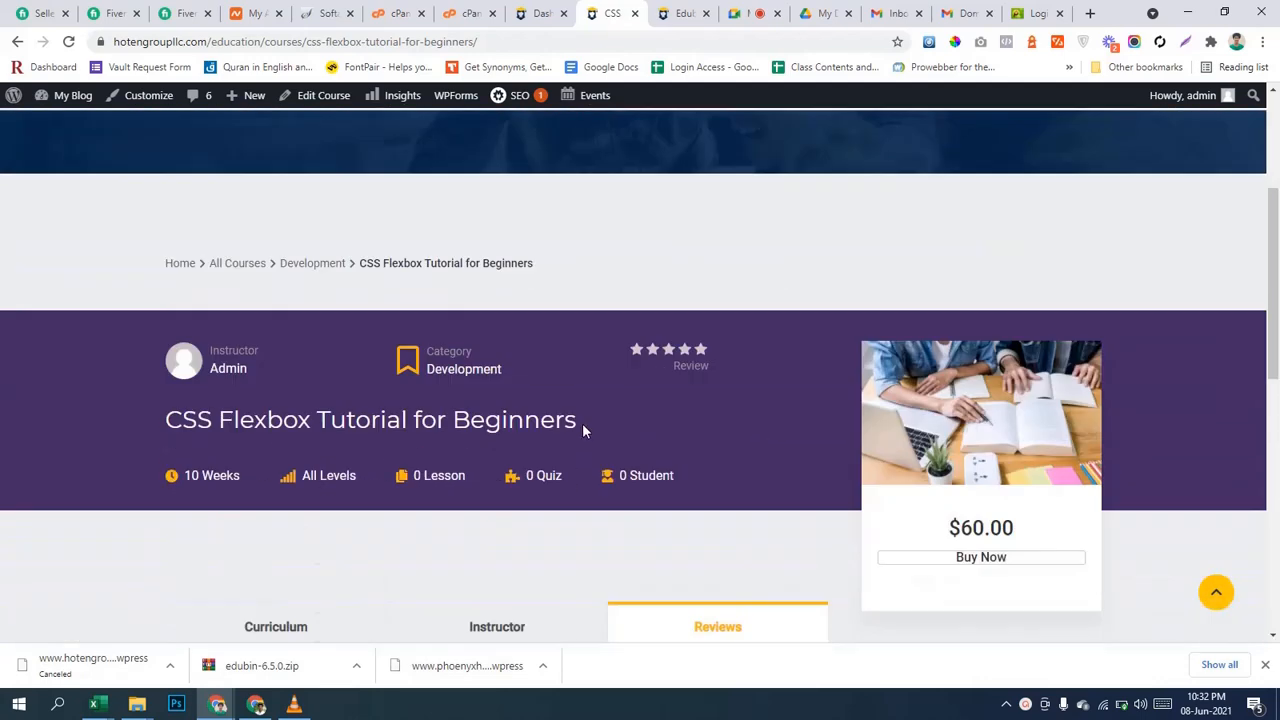
{"action": "left_click", "coordinate": [280, 415]}
{"action": "scroll", "coordinate": [537, 390], "scroll_direction": "down", "scroll_amount": 3}
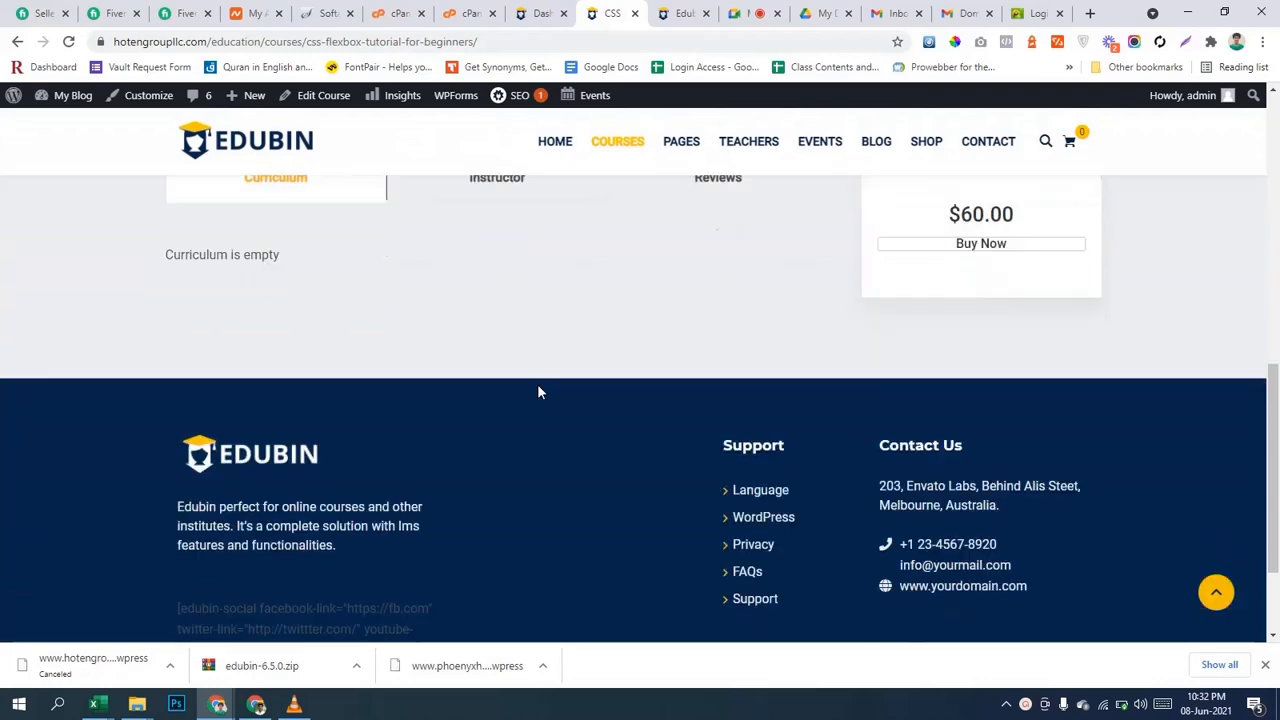
{"action": "scroll", "coordinate": [576, 322], "scroll_direction": "up", "scroll_amount": 7}
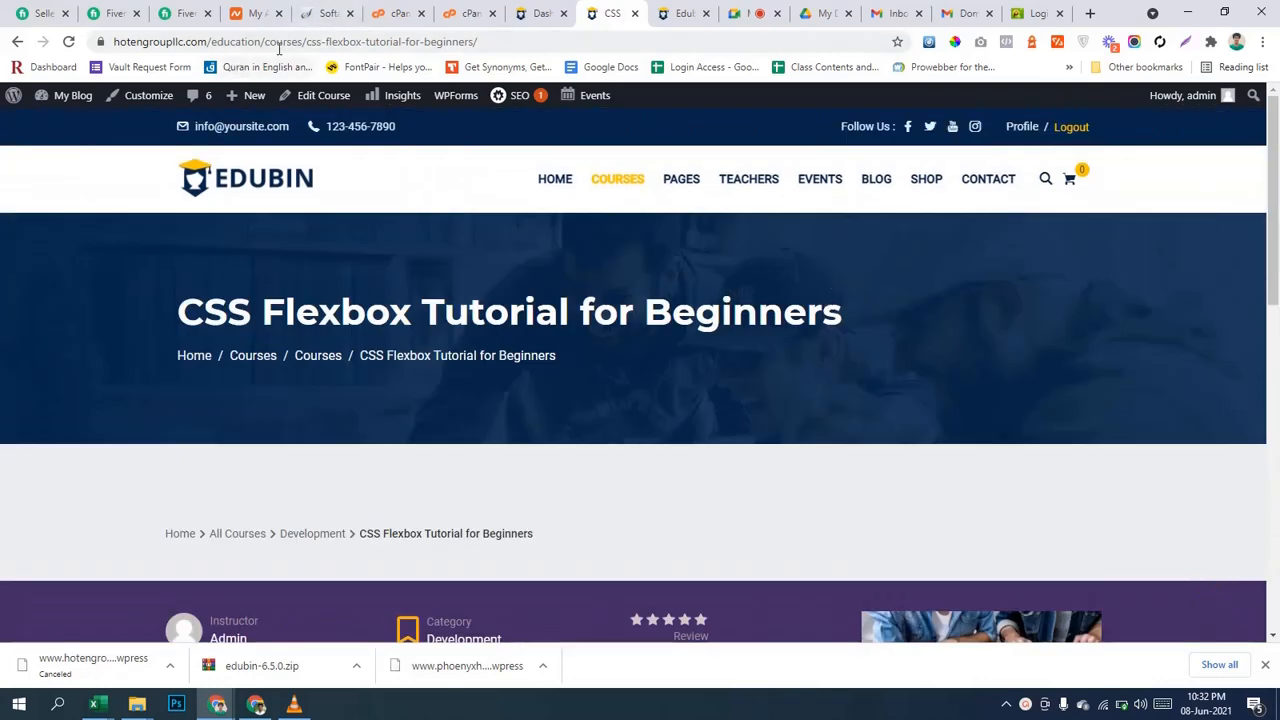
Return to the front-end site's home page and look over its hero section and Home navigation entry.
{"action": "left_click", "coordinate": [541, 13]}
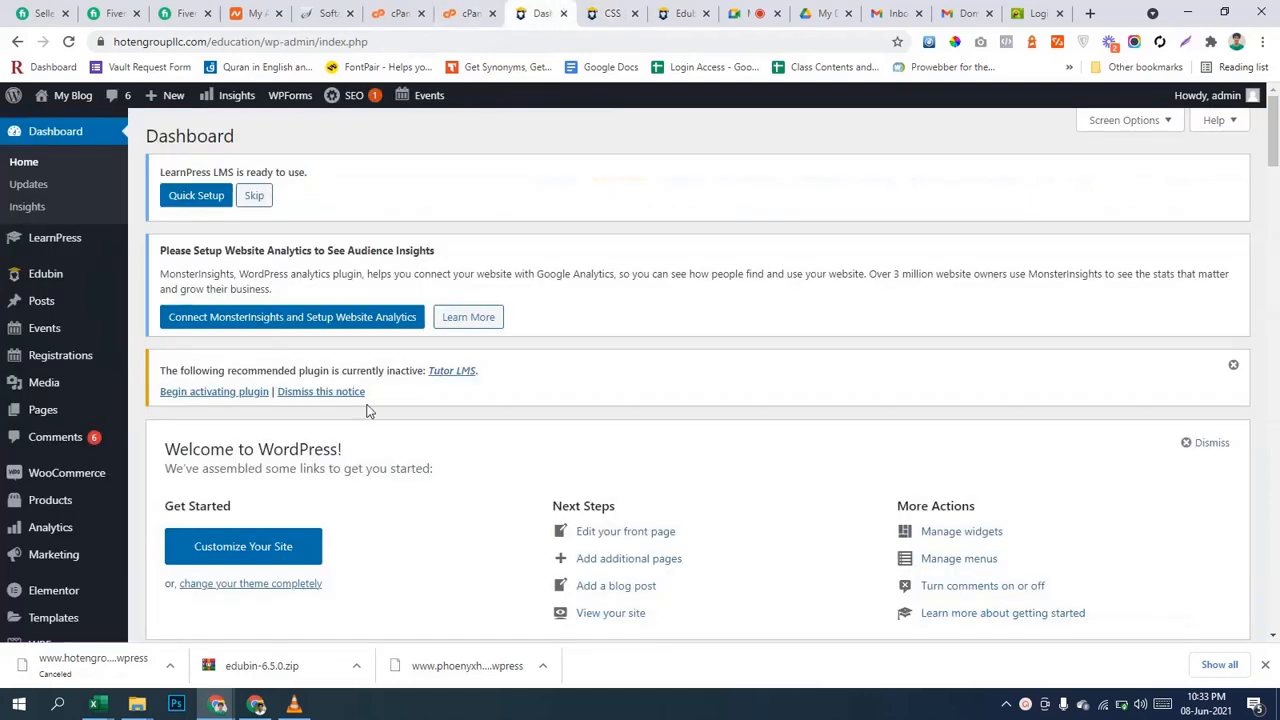
{"action": "left_click", "coordinate": [609, 13]}
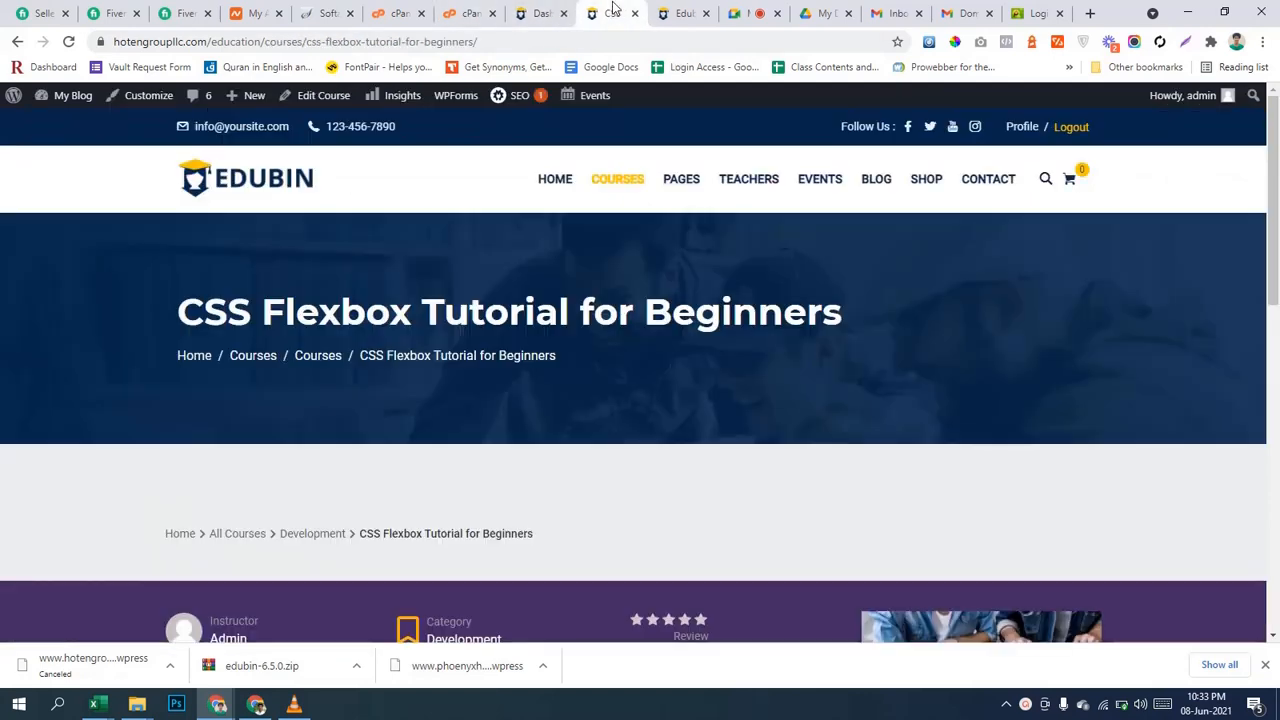
{"action": "left_click", "coordinate": [259, 193]}
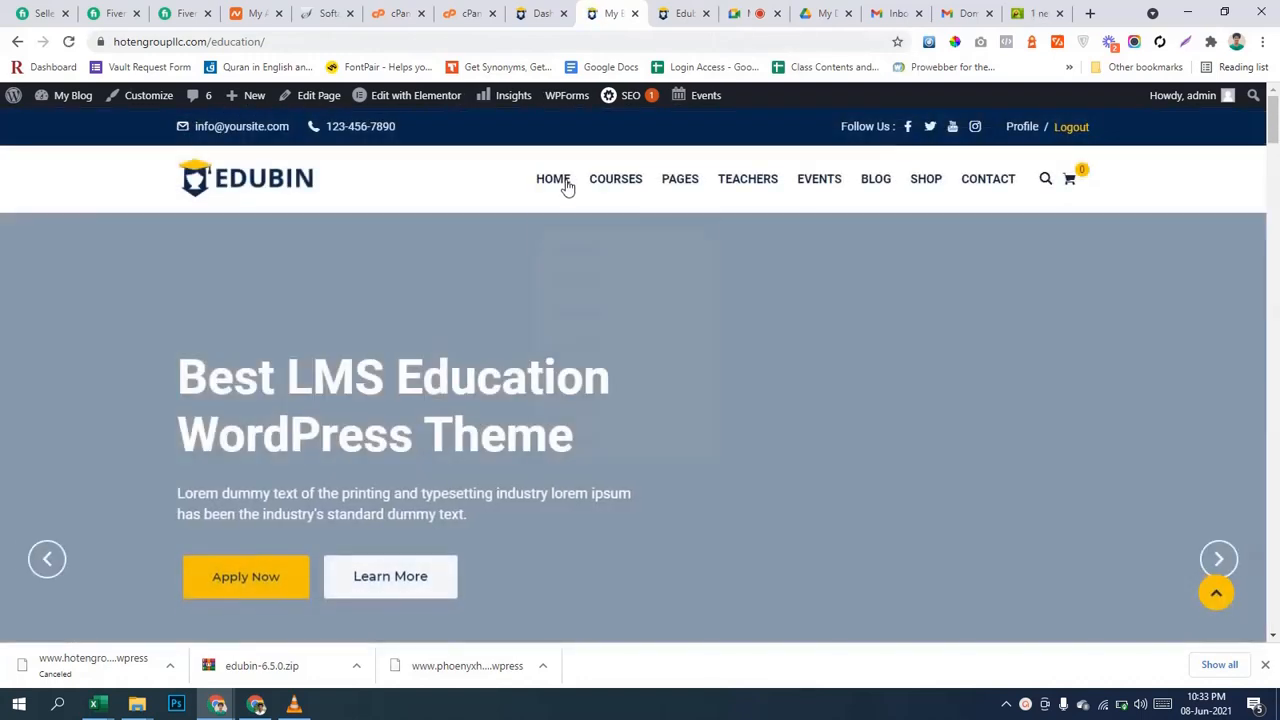
{"action": "scroll", "coordinate": [525, 459], "scroll_direction": "down", "scroll_amount": 3}
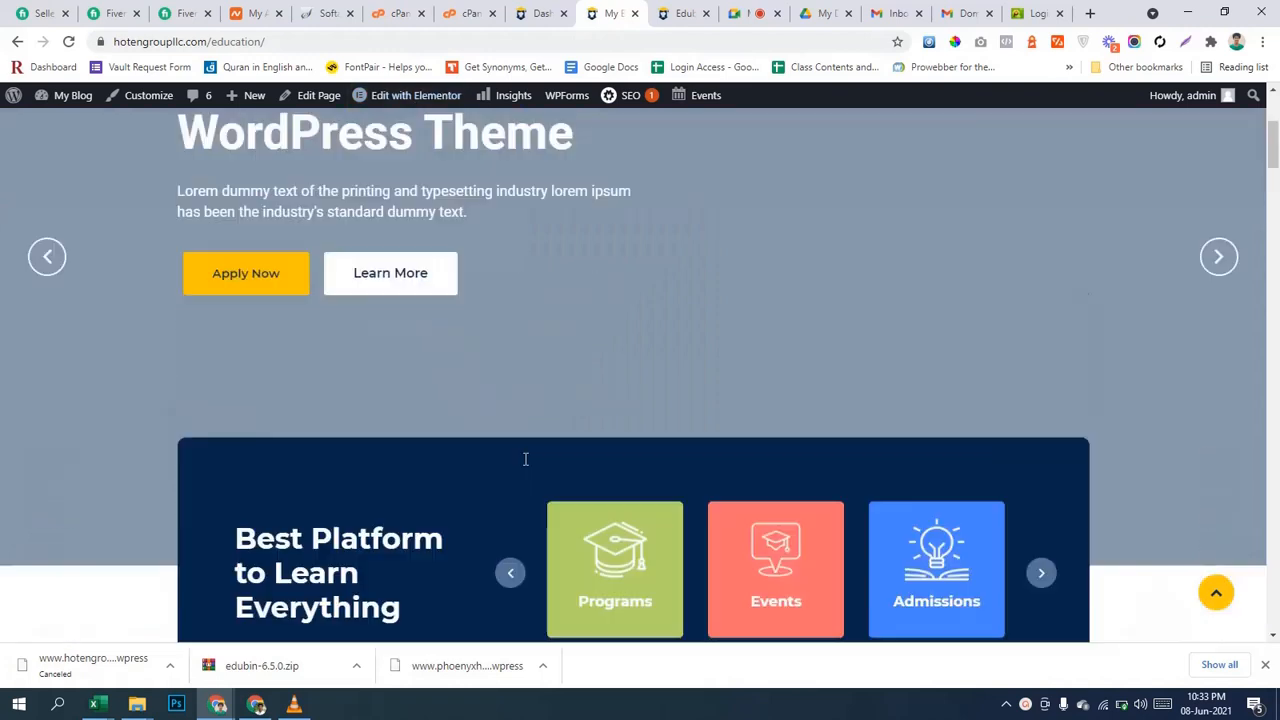
{"action": "scroll", "coordinate": [525, 459], "scroll_direction": "up", "scroll_amount": 3}
{"action": "mouse_move", "coordinate": [534, 212]}
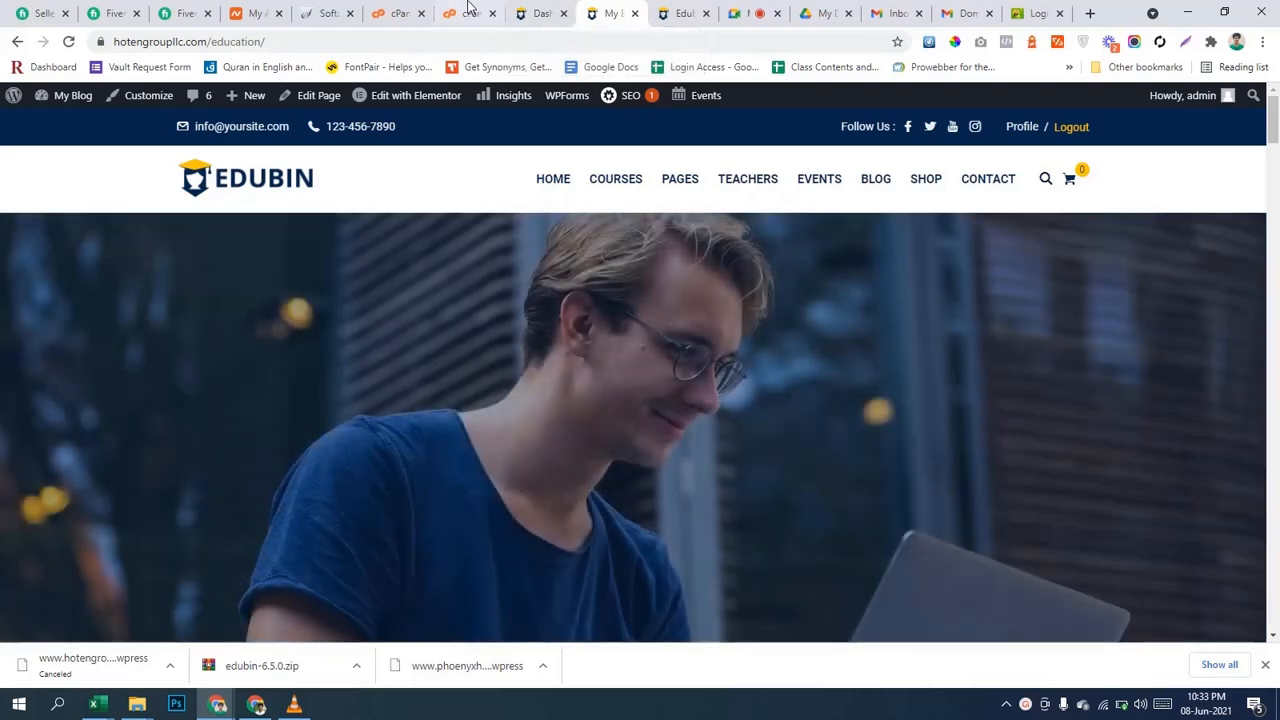
Switch back to the WordPress dashboard and open the site's menu management page.
{"action": "left_click", "coordinate": [537, 12]}
{"action": "mouse_move", "coordinate": [6, 360]}
{"action": "scroll", "coordinate": [30, 420], "scroll_direction": "down", "scroll_amount": 3}
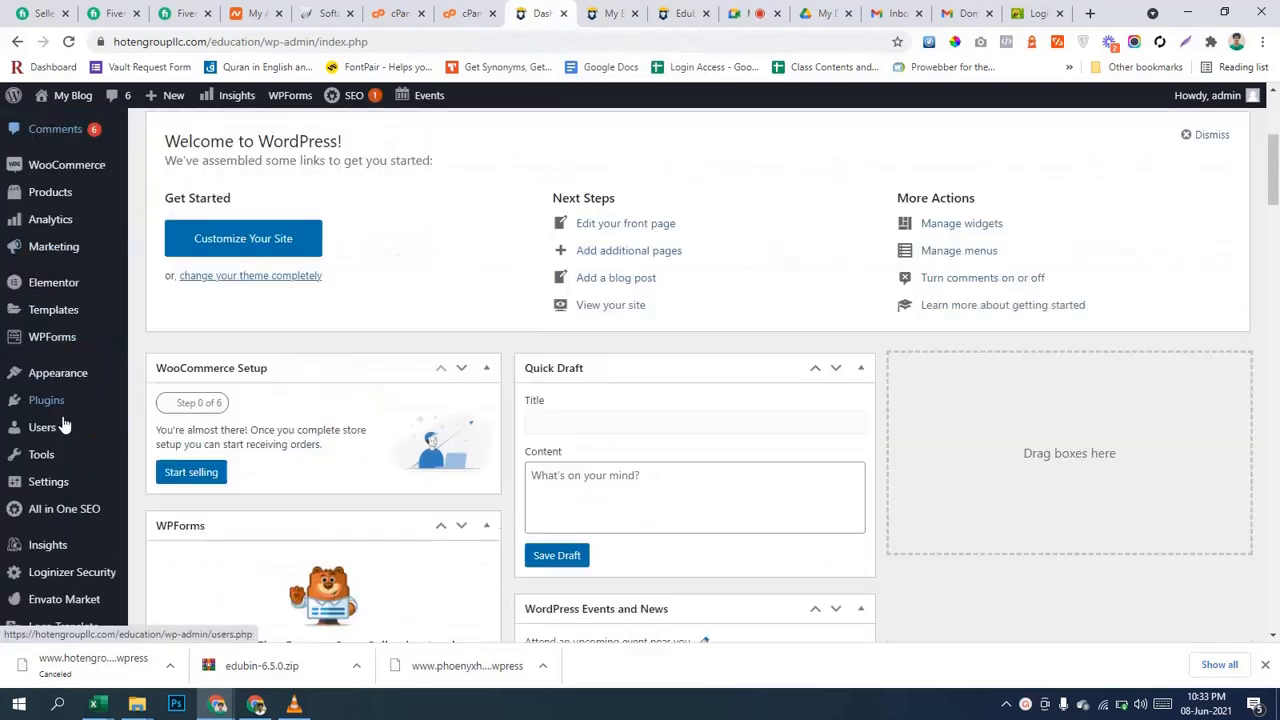
{"action": "scroll", "coordinate": [42, 492], "scroll_direction": "up", "scroll_amount": 1}
{"action": "scroll", "coordinate": [30, 400], "scroll_direction": "up", "scroll_amount": 5}
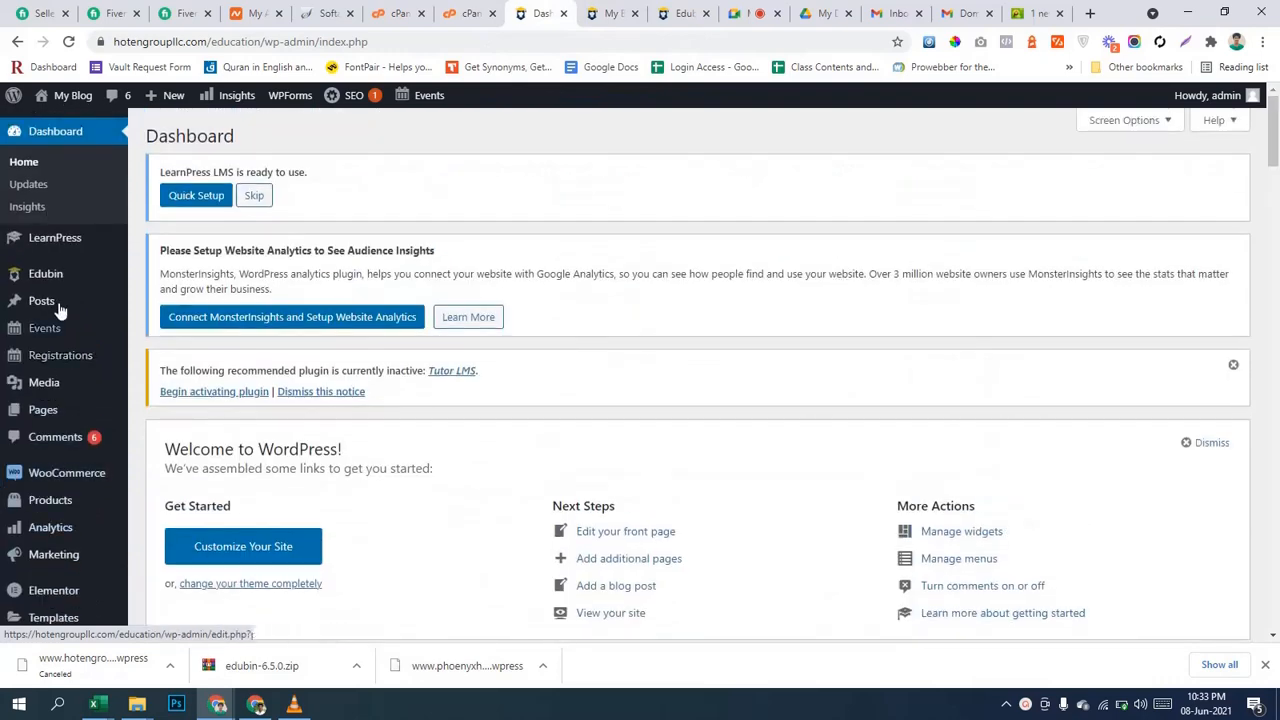
{"action": "scroll", "coordinate": [94, 486], "scroll_direction": "down", "scroll_amount": 5}
{"action": "mouse_move", "coordinate": [77, 360]}
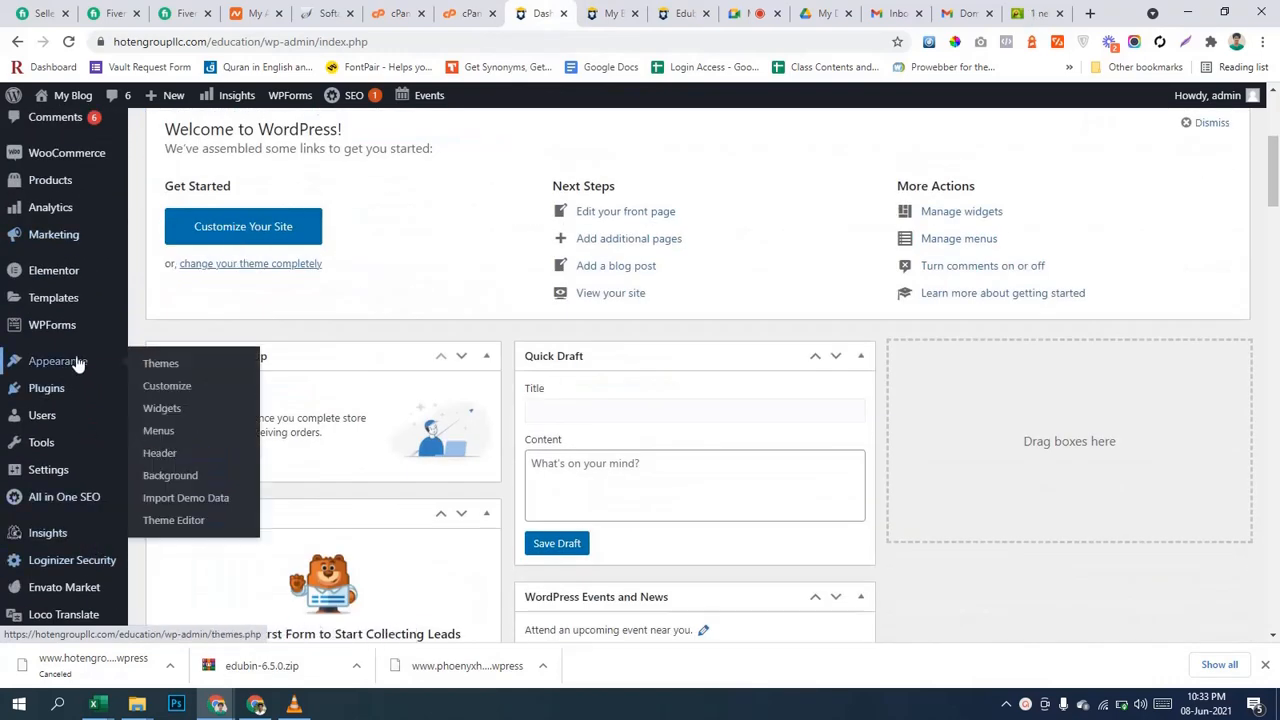
{"action": "left_click", "coordinate": [167, 442]}
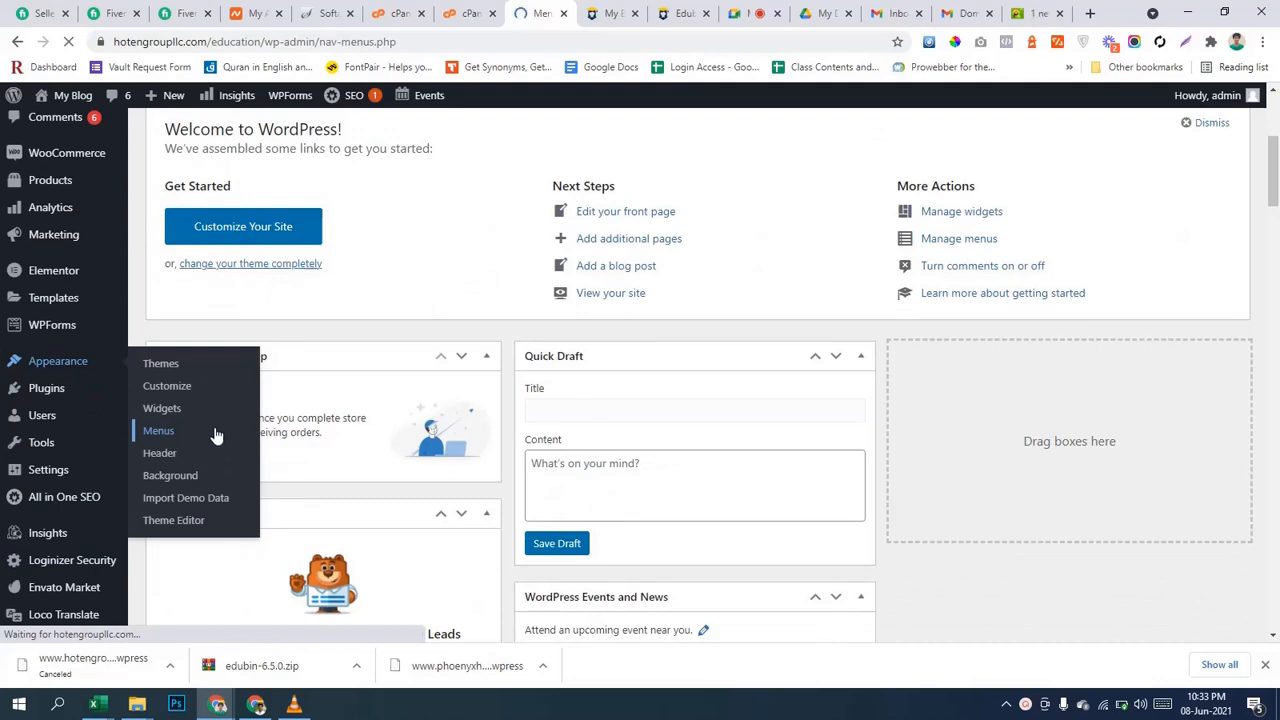
Look through the Feature Links menu structure and load the Primary (Primary Menu) menu for editing.
{"action": "scroll", "coordinate": [369, 411], "scroll_direction": "down", "scroll_amount": 3}
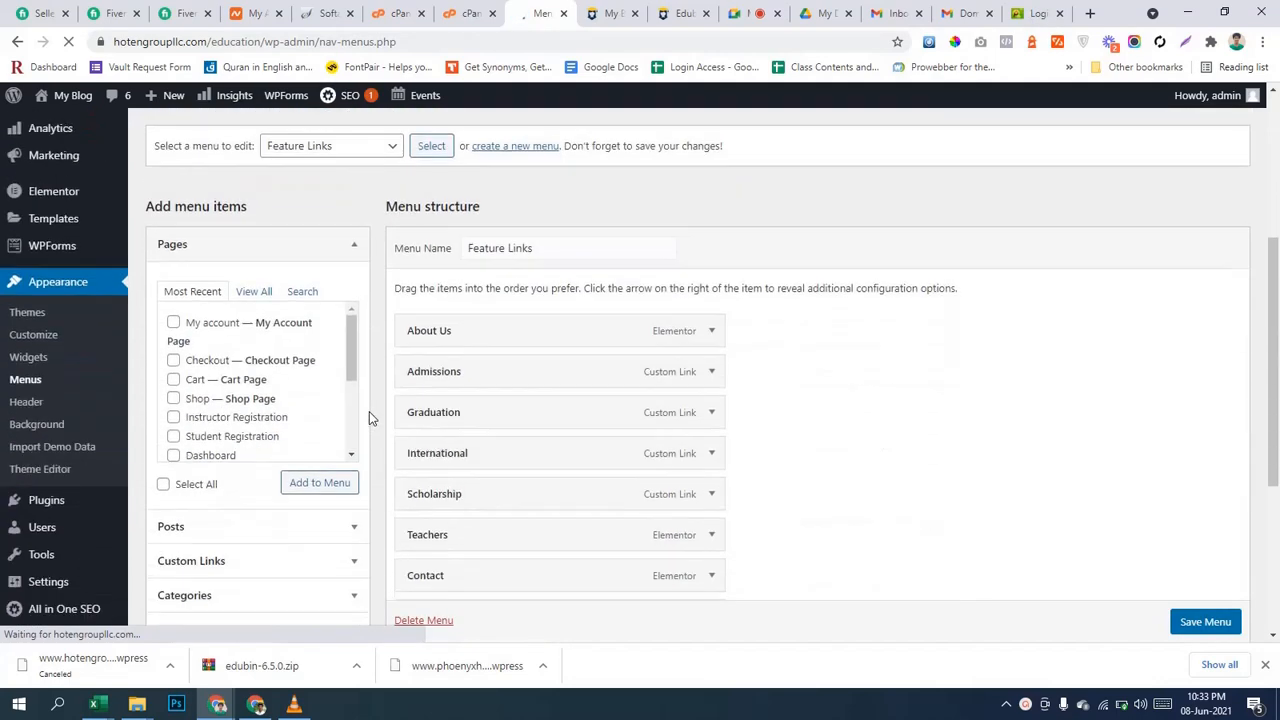
{"action": "scroll", "coordinate": [780, 338], "scroll_direction": "down", "scroll_amount": 3}
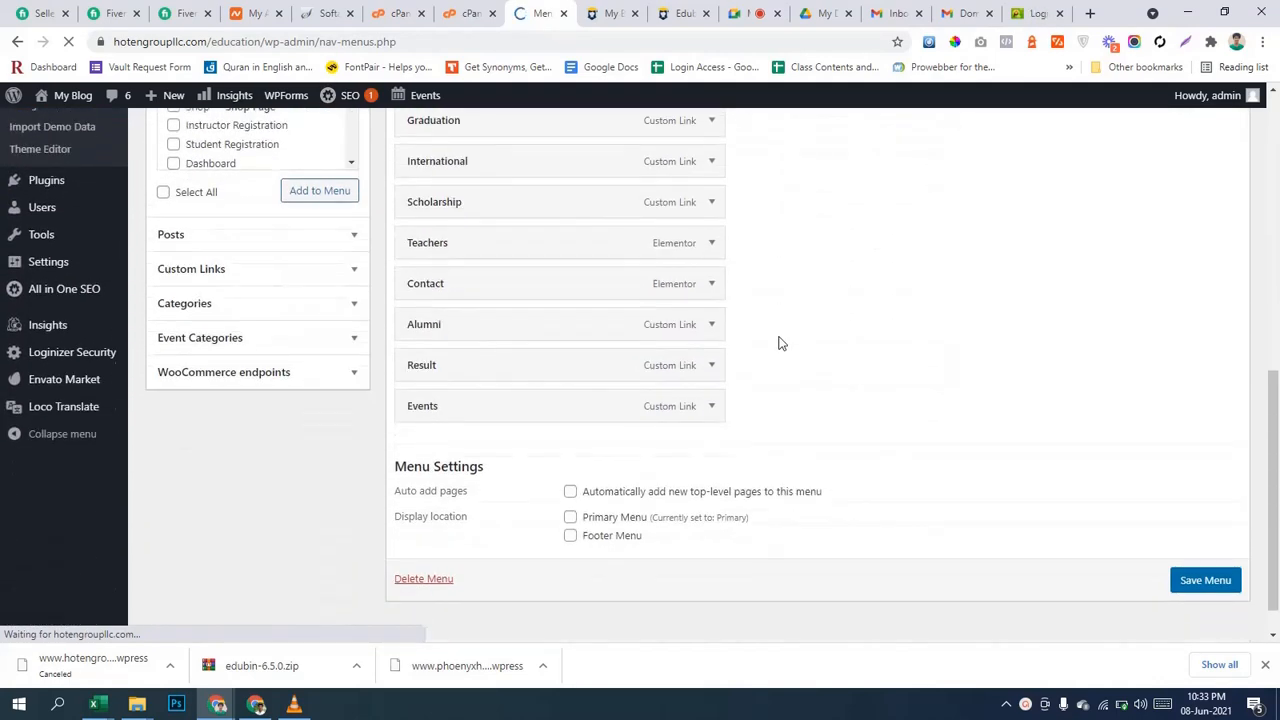
{"action": "scroll", "coordinate": [780, 340], "scroll_direction": "up", "scroll_amount": 2}
{"action": "scroll", "coordinate": [780, 343], "scroll_direction": "up", "scroll_amount": 2}
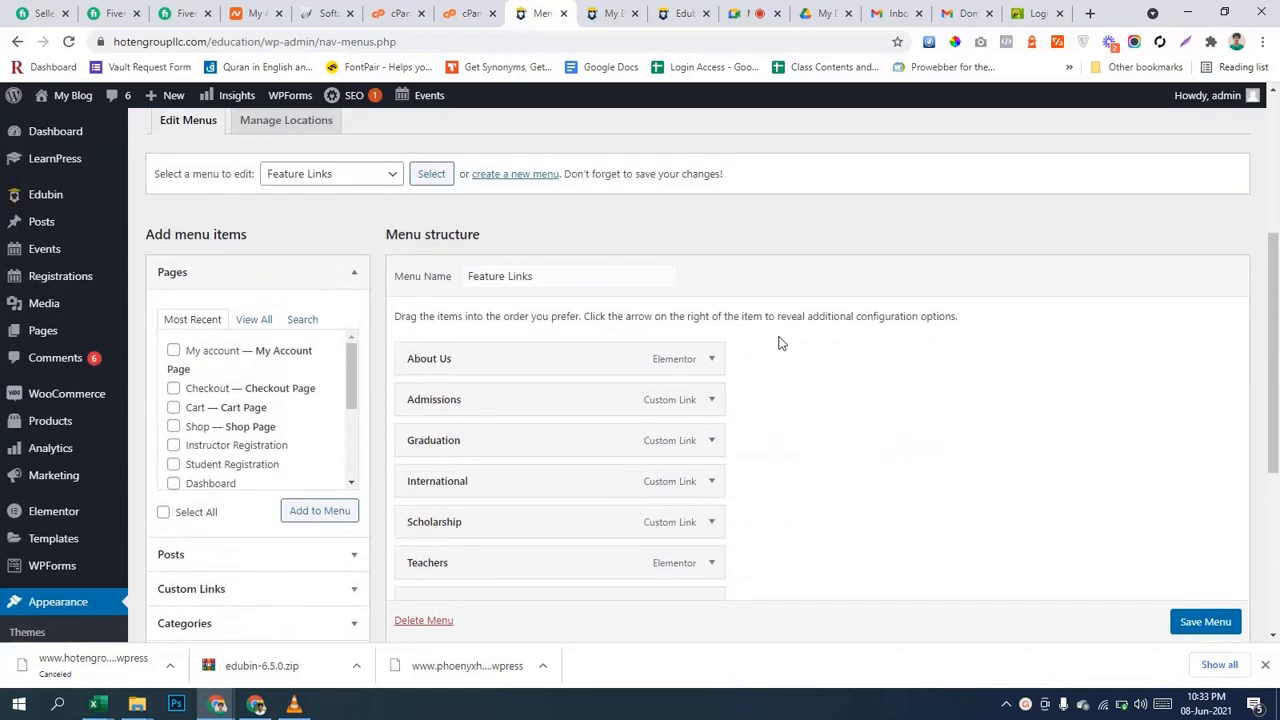
{"action": "scroll", "coordinate": [780, 343], "scroll_direction": "up", "scroll_amount": 1}
{"action": "triple_click", "coordinate": [551, 360]}
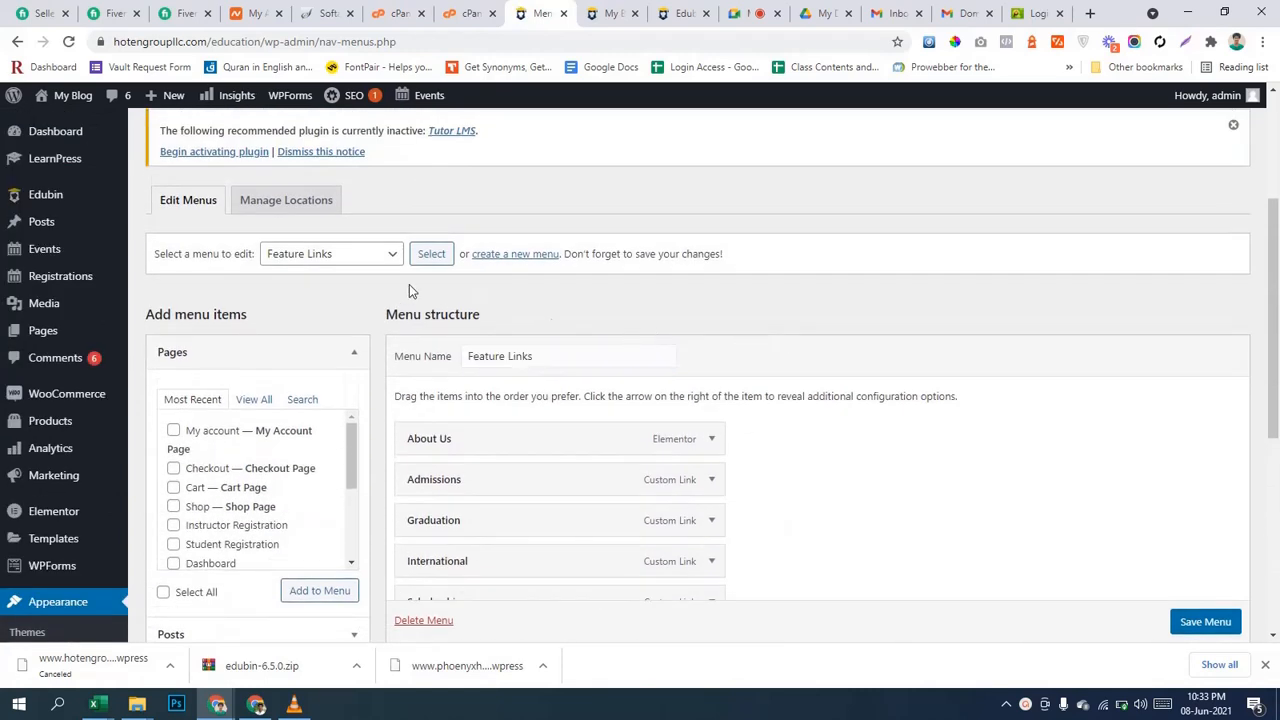
{"action": "left_click", "coordinate": [386, 260]}
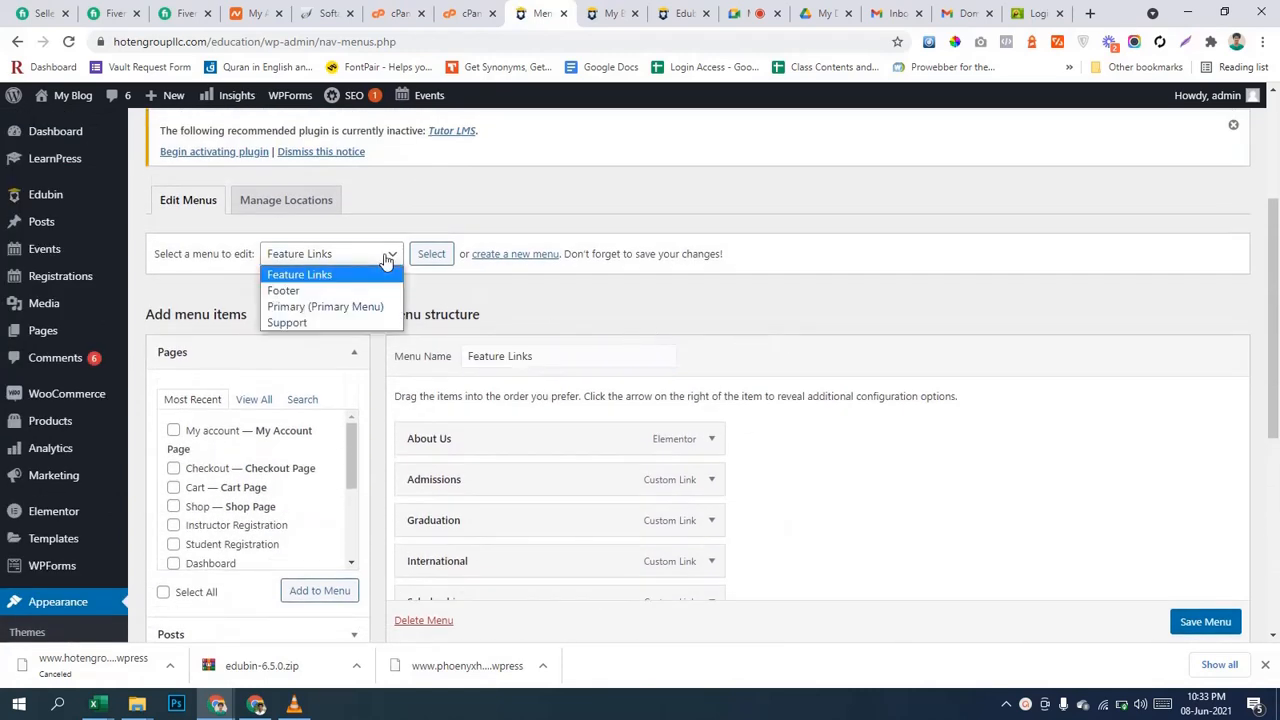
{"action": "left_click", "coordinate": [352, 307]}
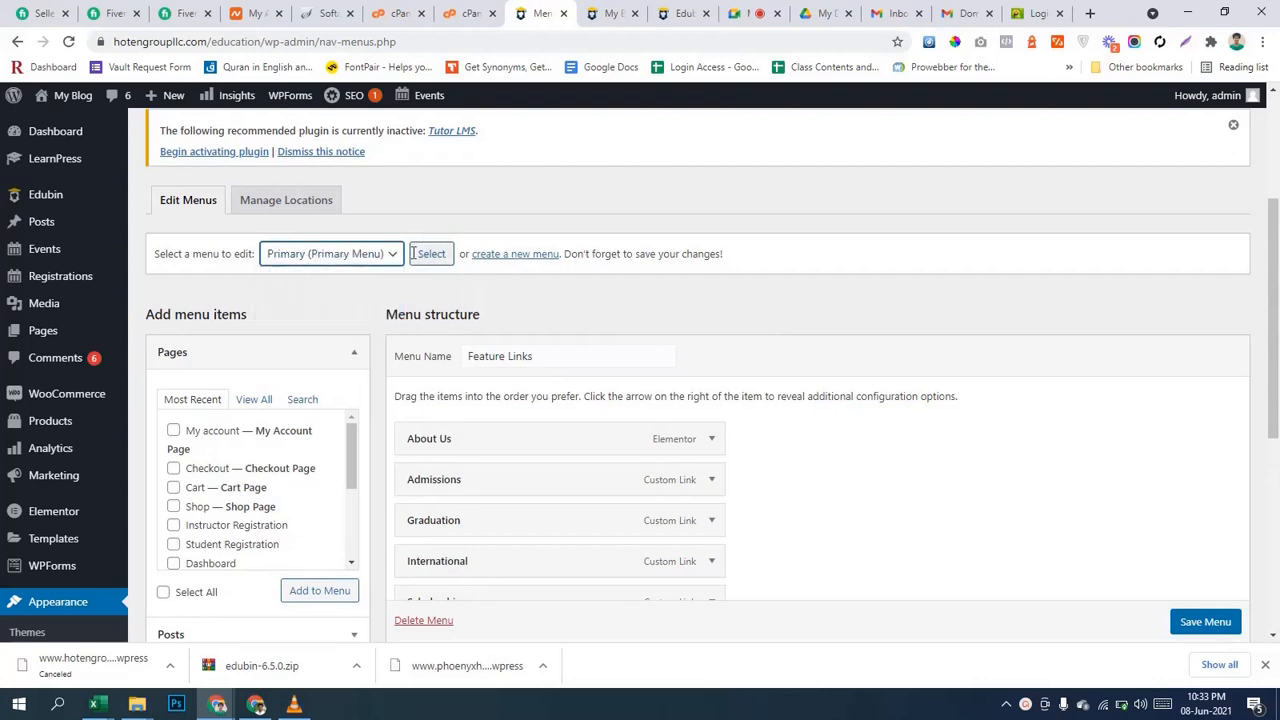
{"action": "left_click", "coordinate": [430, 254]}
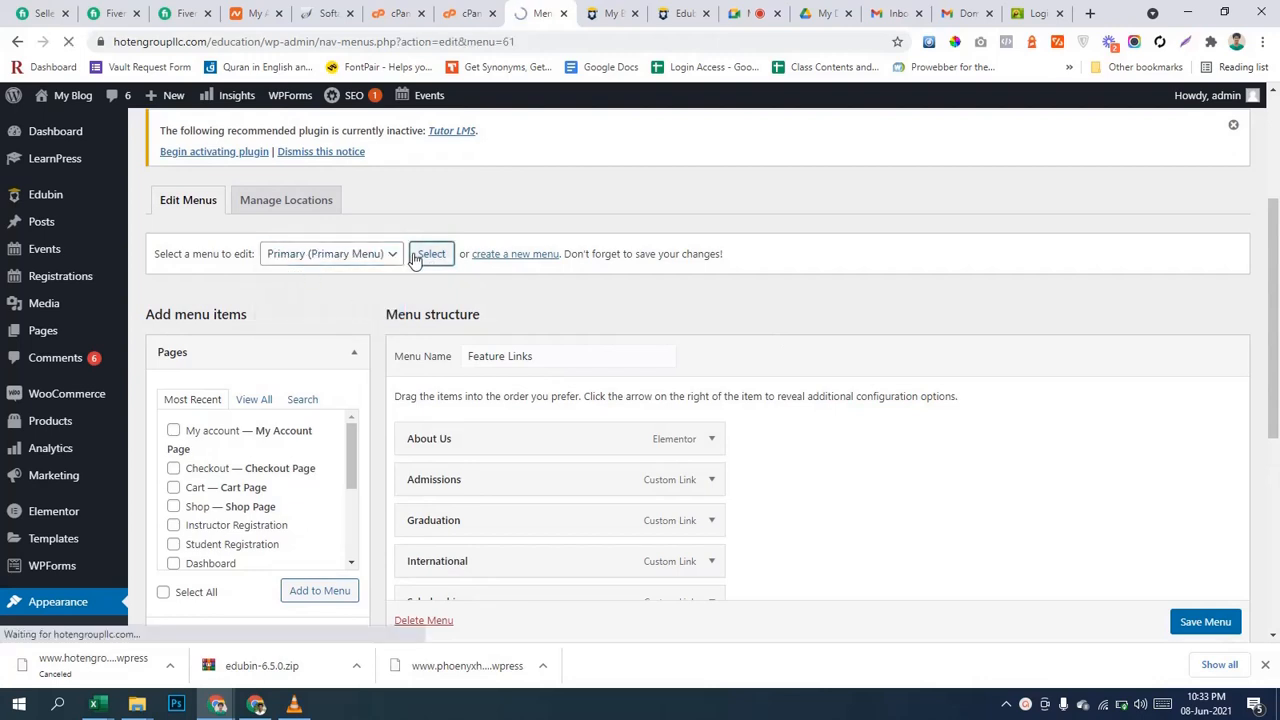
Remove the Home v1 sub-item from under Home in the Primary menu structure.
{"action": "scroll", "coordinate": [860, 440], "scroll_direction": "down", "scroll_amount": 3}
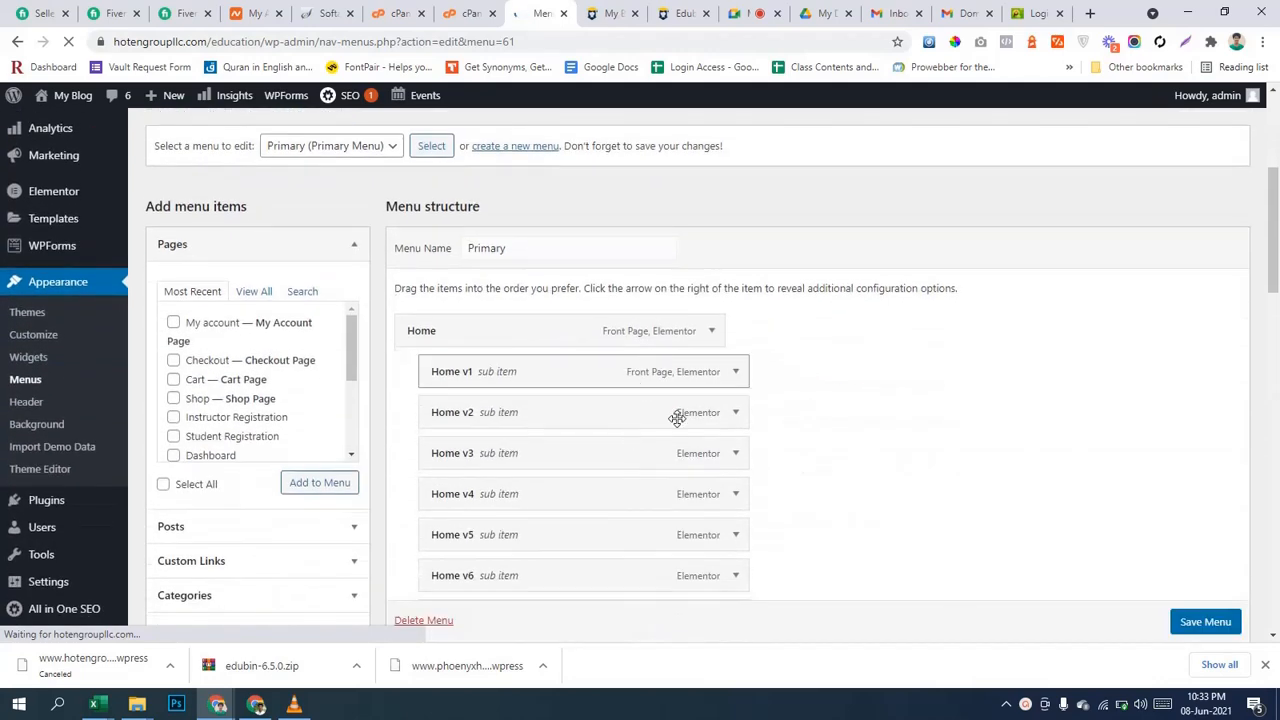
{"action": "scroll", "coordinate": [700, 450], "scroll_direction": "down", "scroll_amount": 1}
{"action": "scroll", "coordinate": [720, 490], "scroll_direction": "down", "scroll_amount": 2}
{"action": "scroll", "coordinate": [720, 488], "scroll_direction": "up", "scroll_amount": 2}
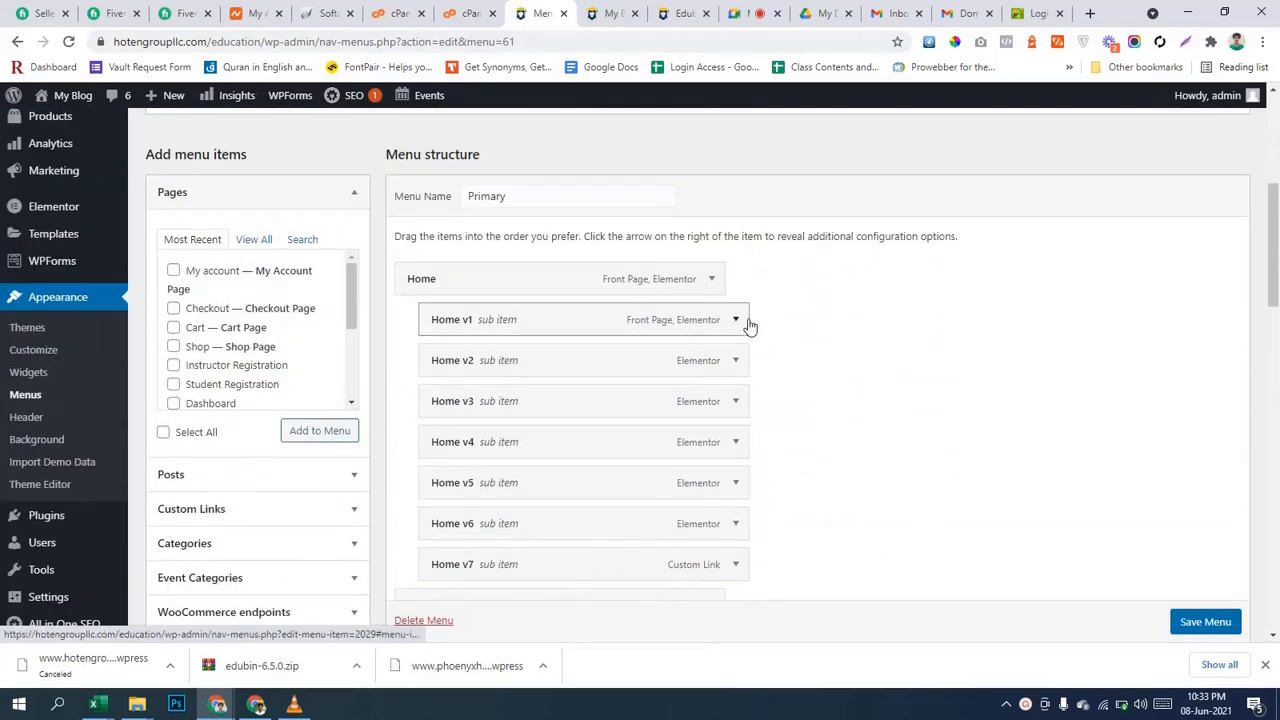
{"action": "left_click", "coordinate": [708, 281]}
{"action": "left_click", "coordinate": [708, 281]}
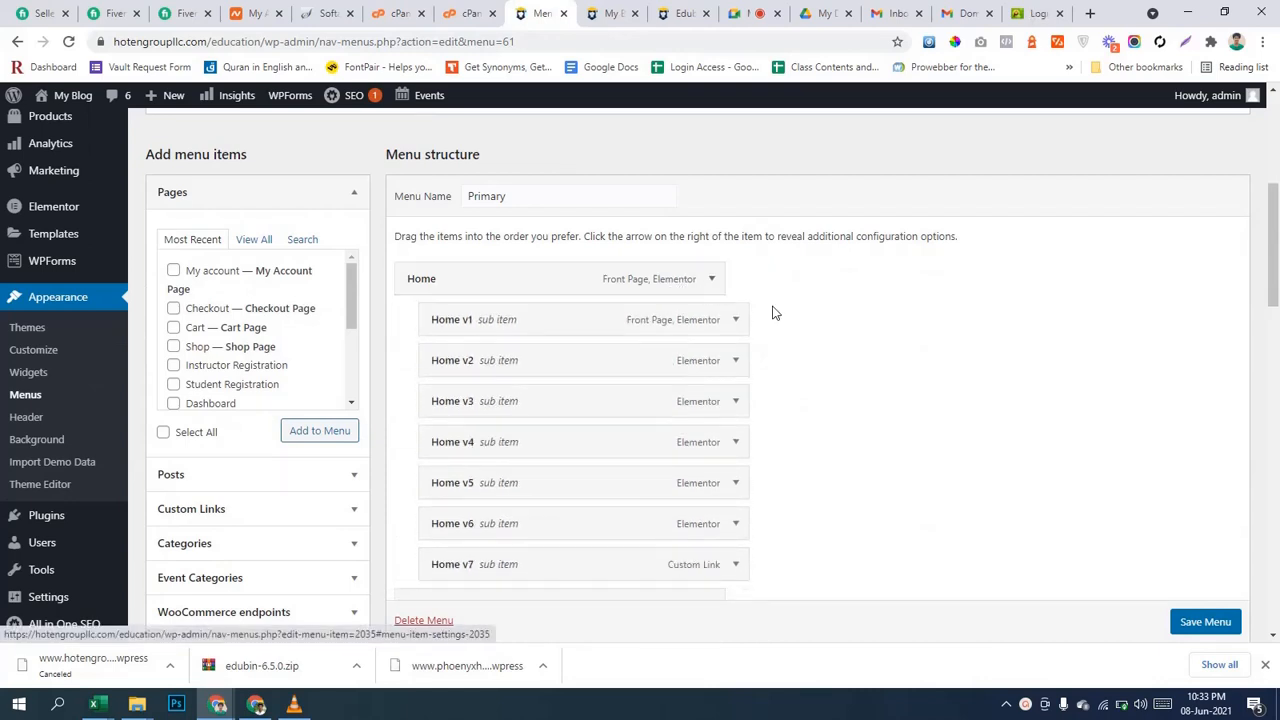
{"action": "left_click", "coordinate": [737, 320]}
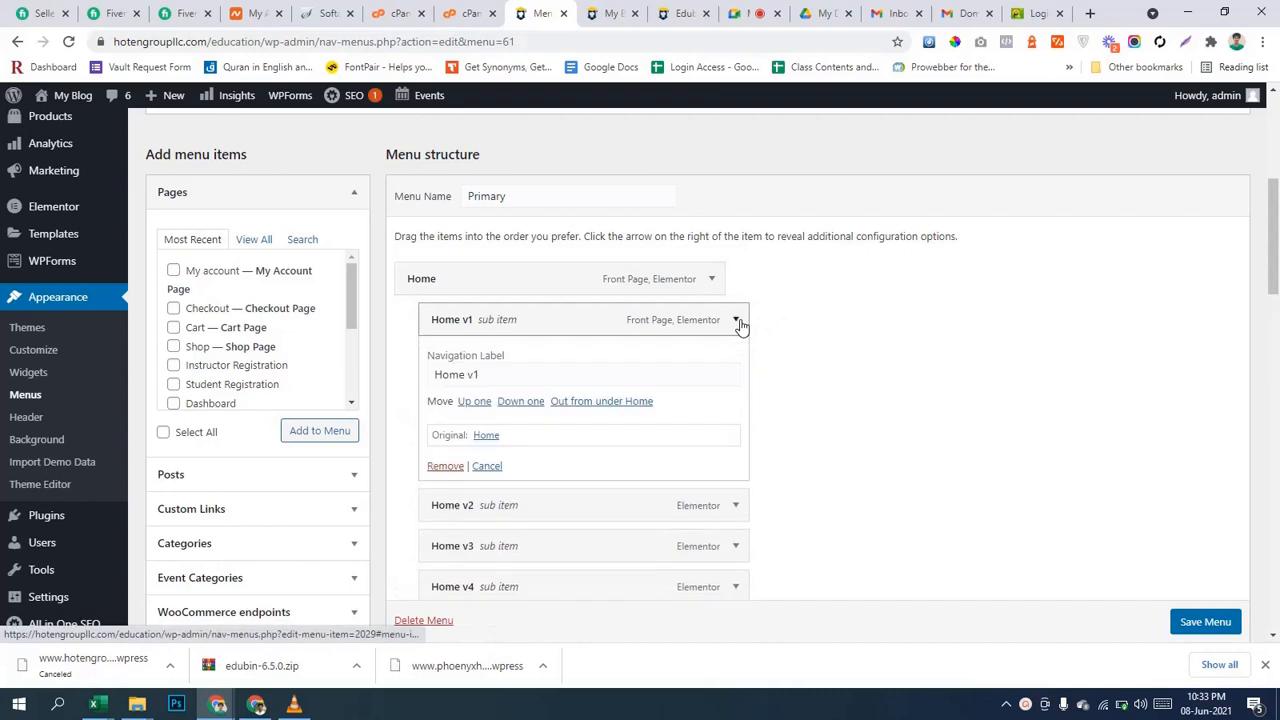
{"action": "left_click", "coordinate": [737, 321]}
{"action": "left_click", "coordinate": [737, 361]}
{"action": "left_click", "coordinate": [735, 320]}
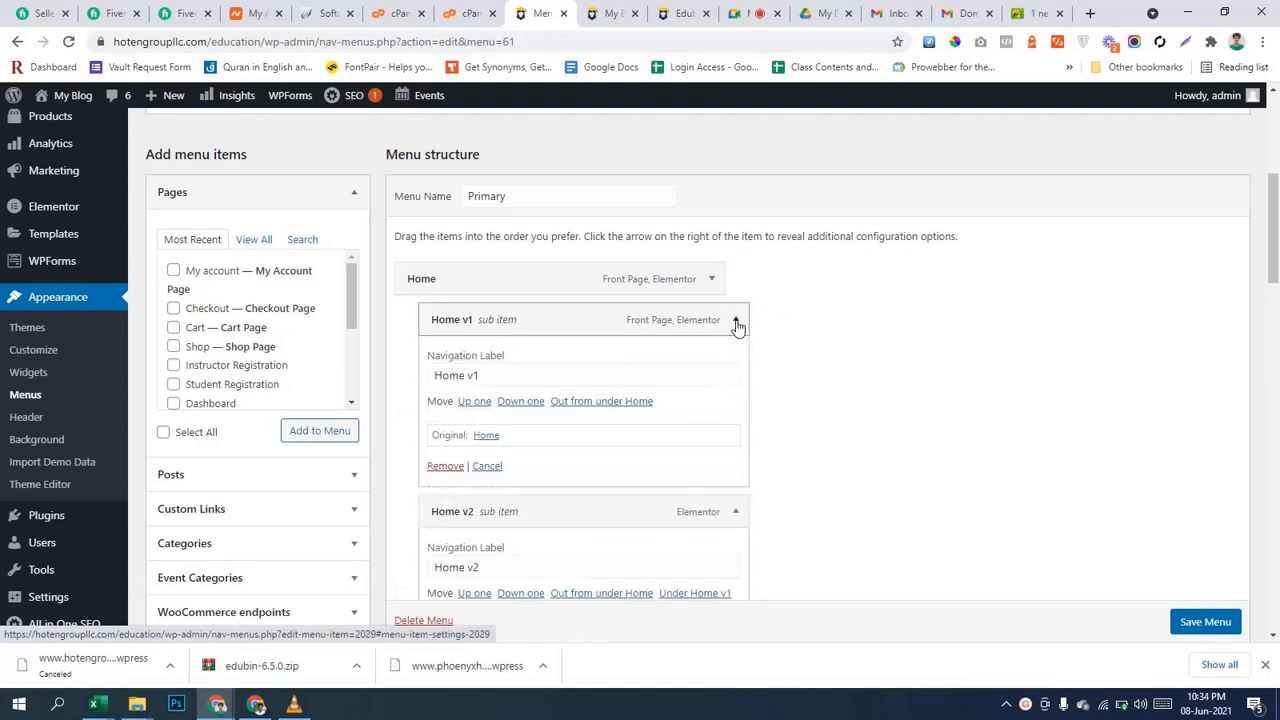
{"action": "left_click", "coordinate": [445, 465]}
Remove the Home v2, Home v3 and Home v4 sub-items from the Primary menu.
{"action": "left_click", "coordinate": [735, 320]}
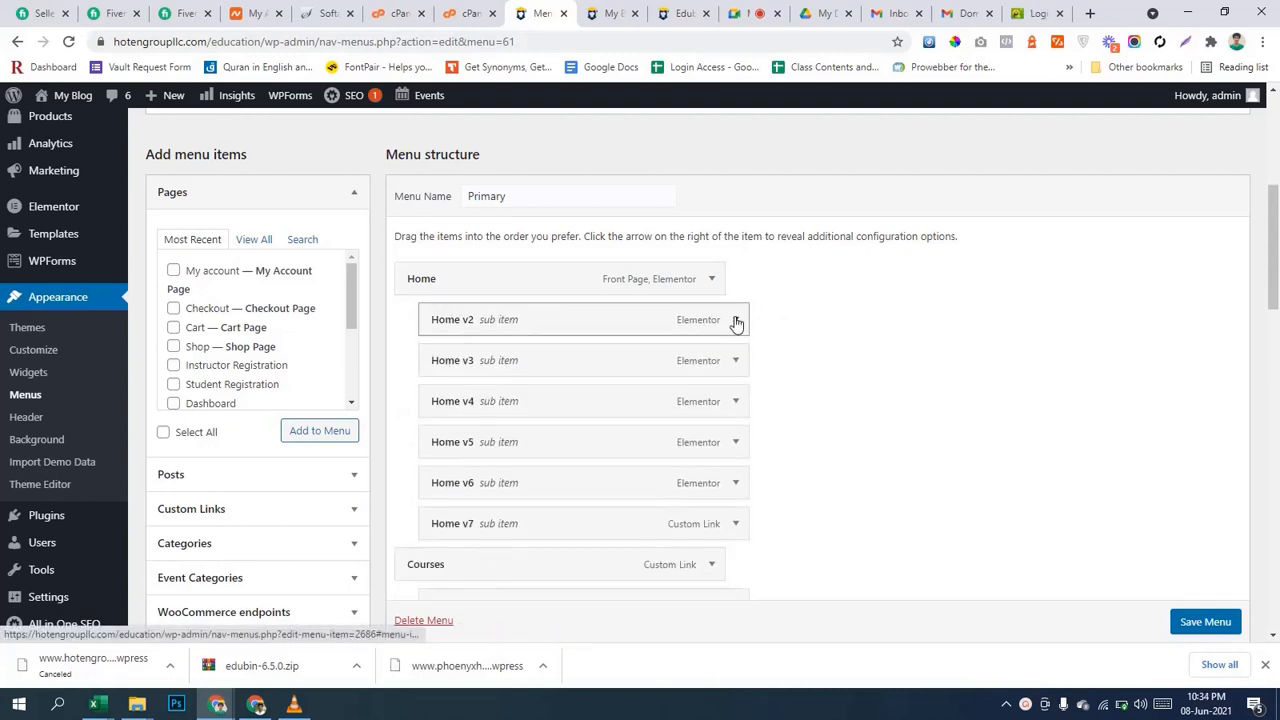
{"action": "left_click", "coordinate": [735, 320]}
{"action": "left_click", "coordinate": [445, 466]}
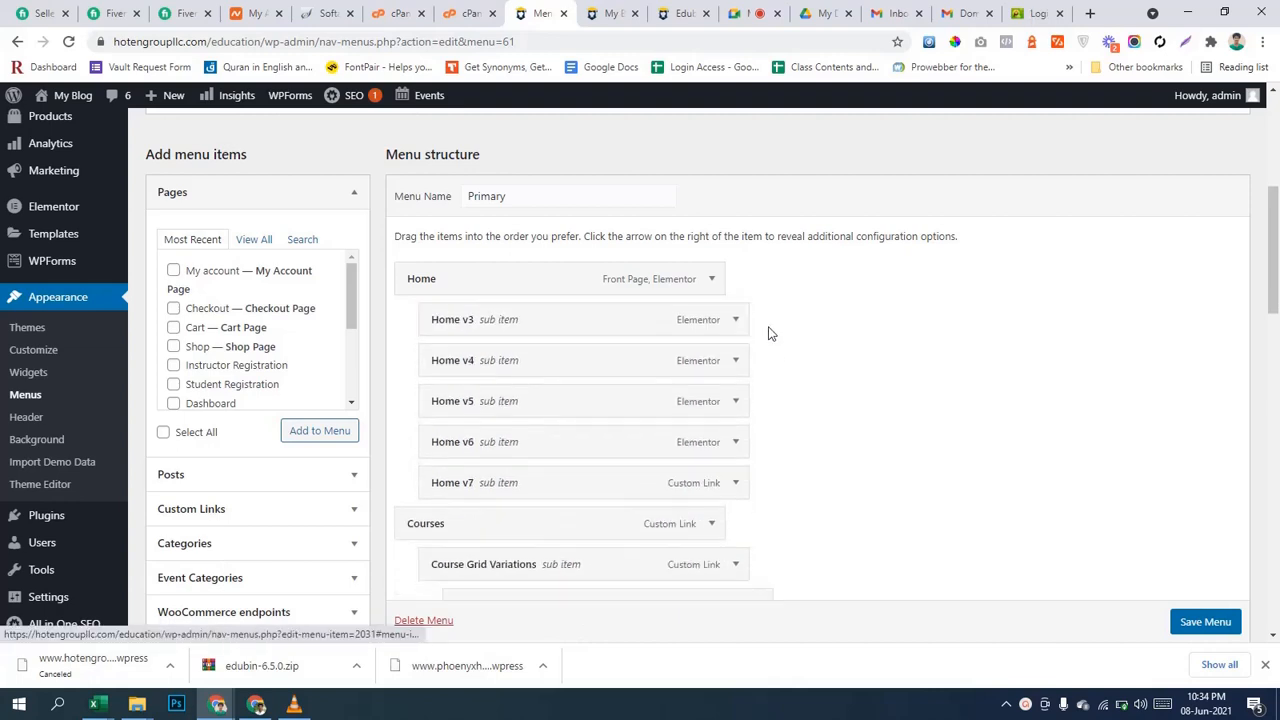
{"action": "left_click", "coordinate": [735, 320]}
{"action": "left_click", "coordinate": [446, 466]}
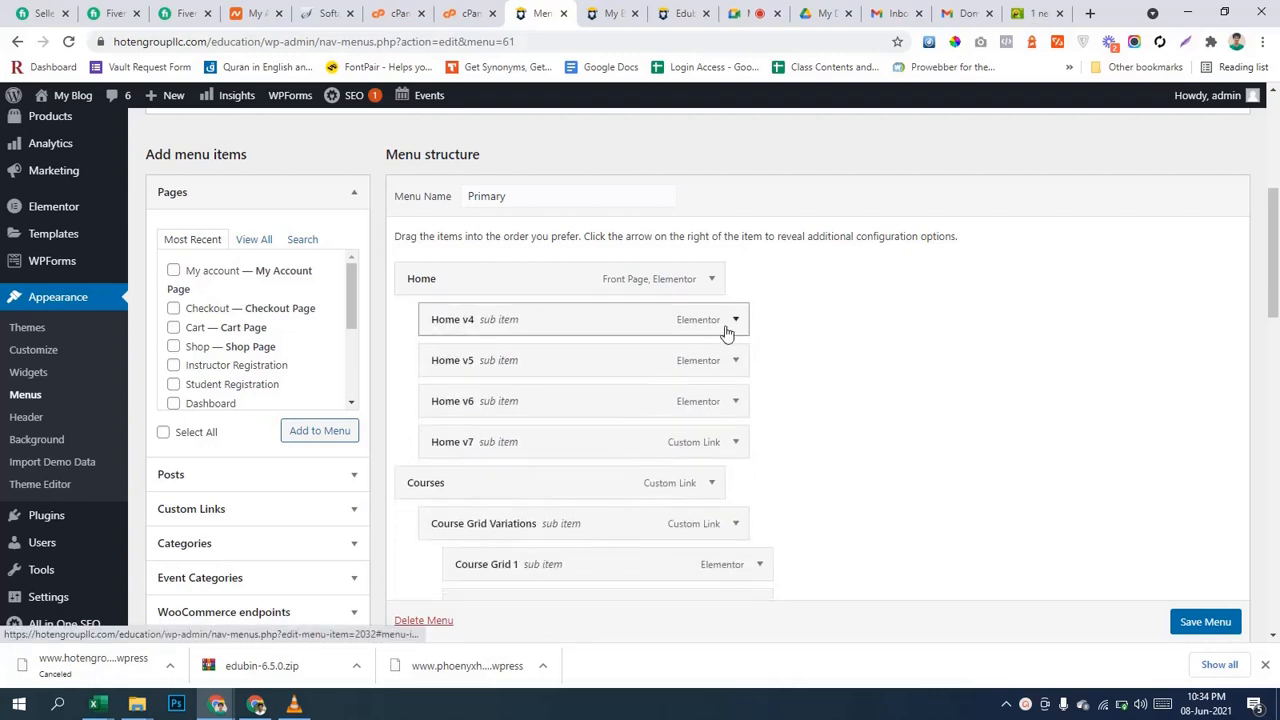
{"action": "left_click", "coordinate": [735, 320]}
{"action": "left_click", "coordinate": [446, 466]}
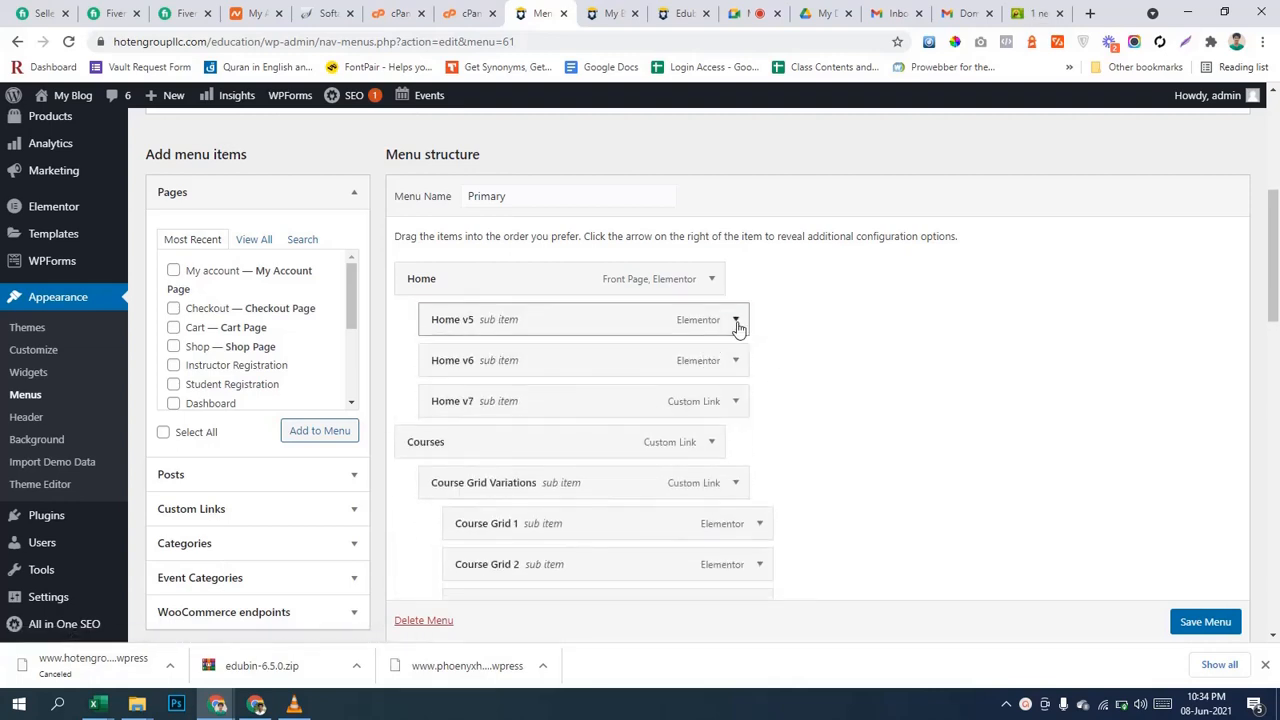
Remove the remaining Home v5, Home v6 and Home v7 sub-items from under Home.
{"action": "left_click", "coordinate": [735, 320]}
{"action": "left_click", "coordinate": [446, 466]}
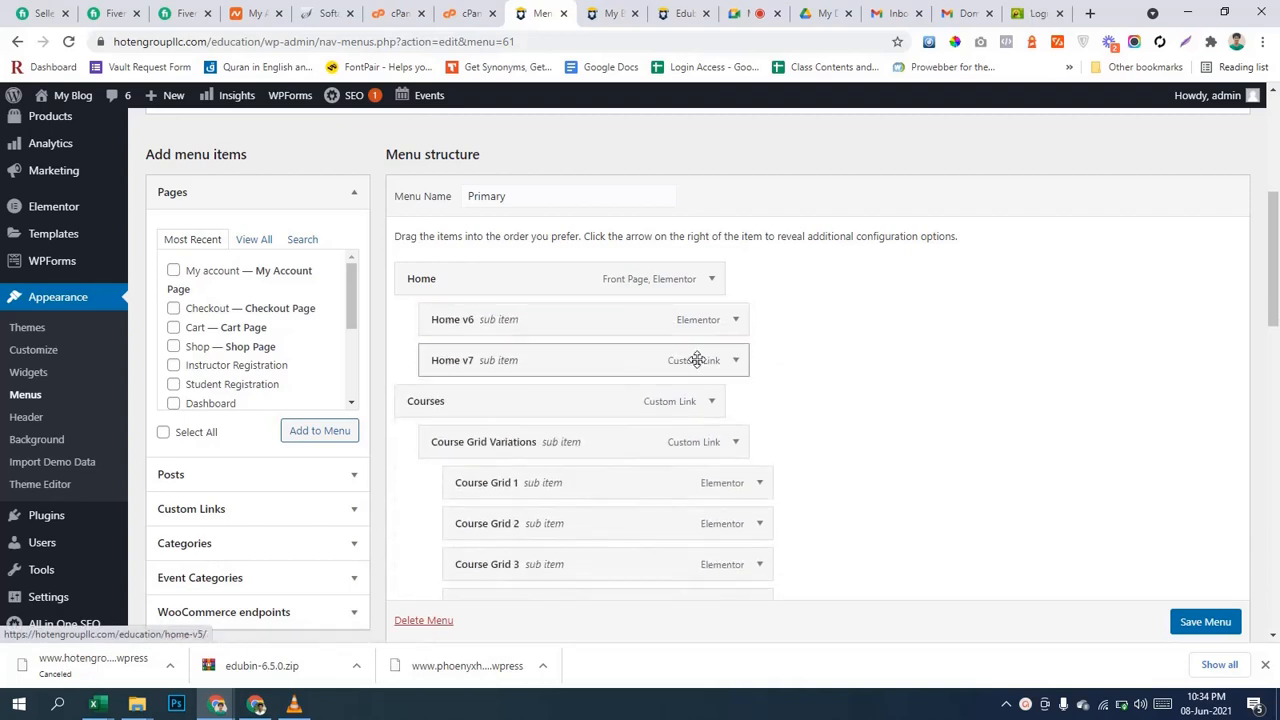
{"action": "left_click", "coordinate": [735, 320]}
{"action": "left_click", "coordinate": [446, 466]}
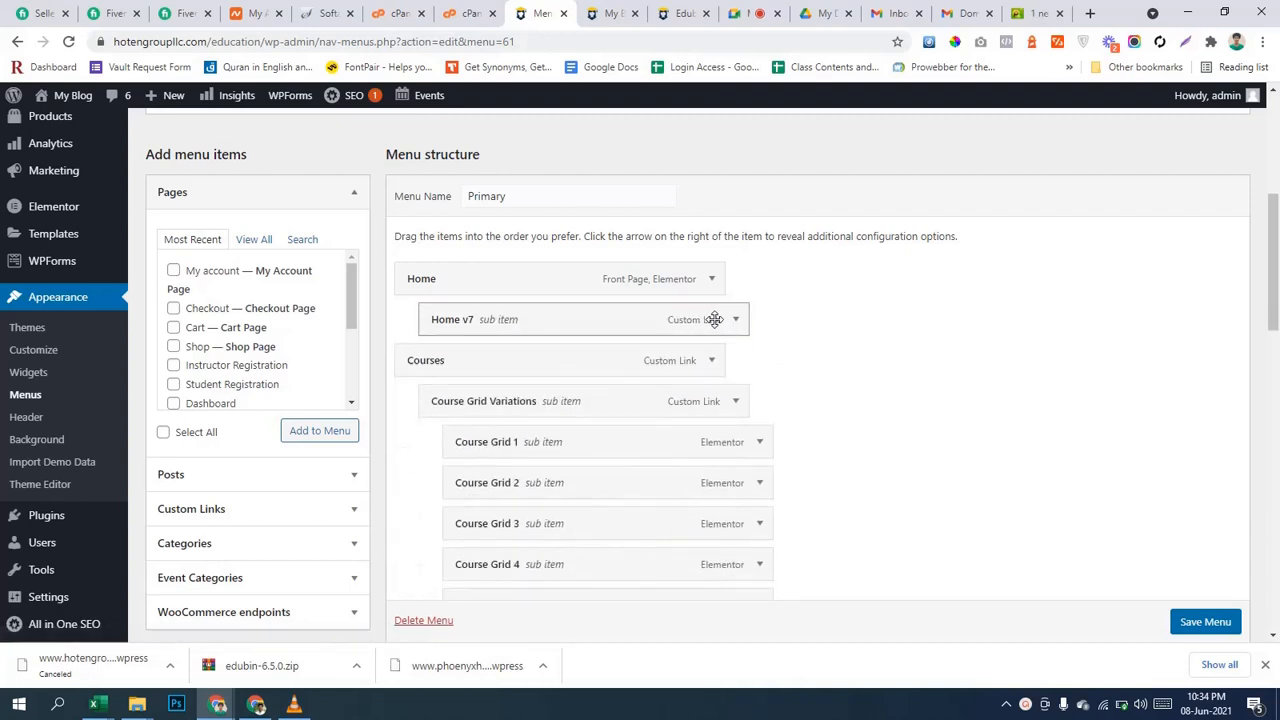
{"action": "left_click", "coordinate": [735, 320]}
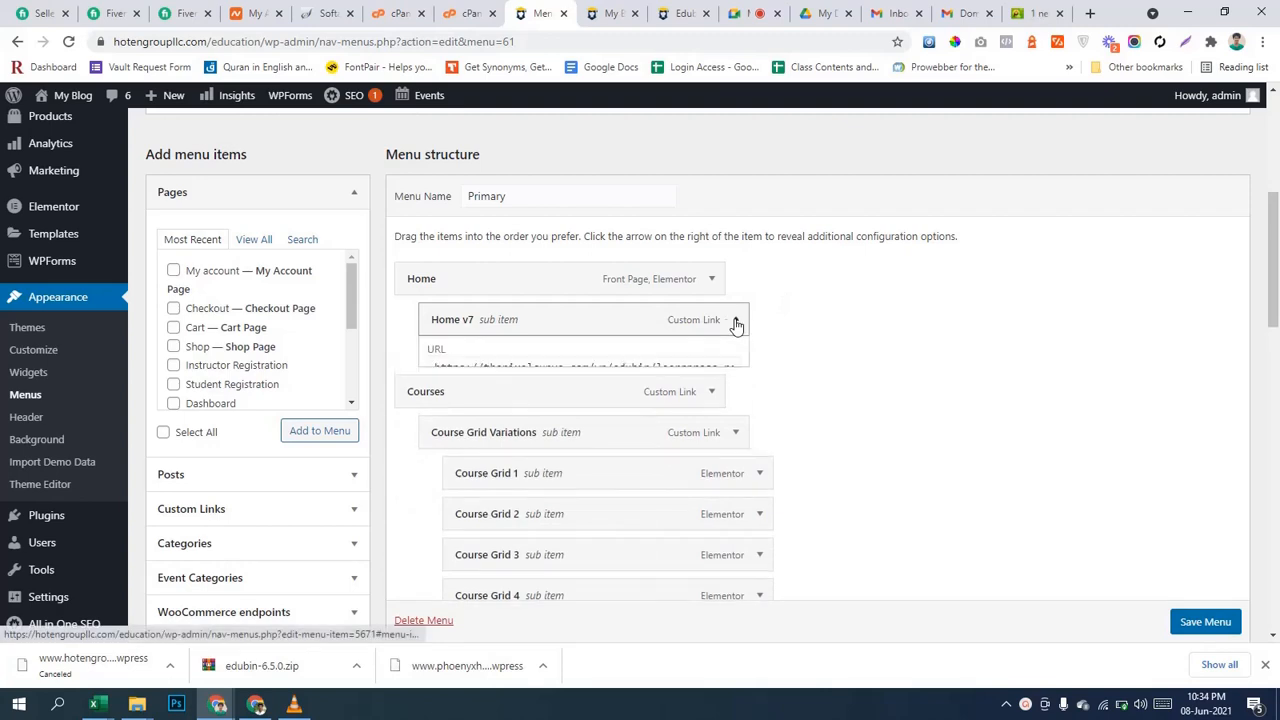
{"action": "left_click", "coordinate": [445, 478]}
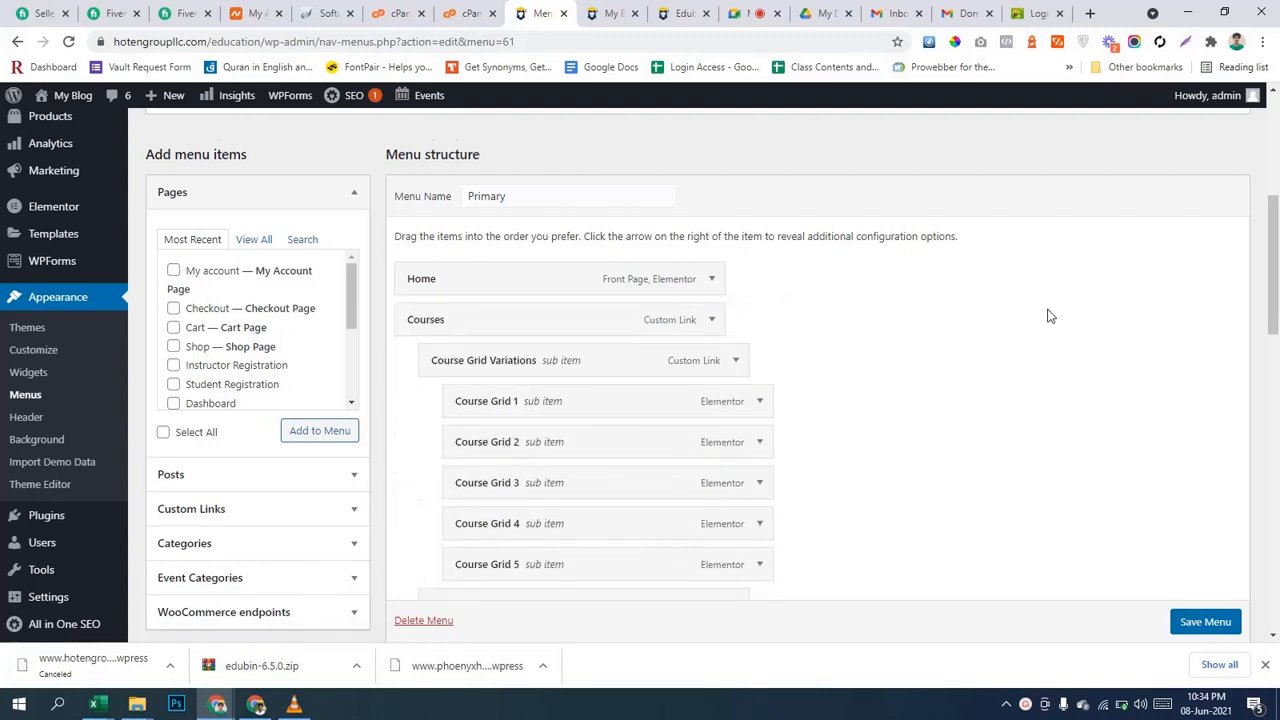
Expand the settings of the Course Grid Variations sub-item under Courses and dismiss the low battery notice.
{"action": "scroll", "coordinate": [769, 289], "scroll_direction": "down", "scroll_amount": 1}
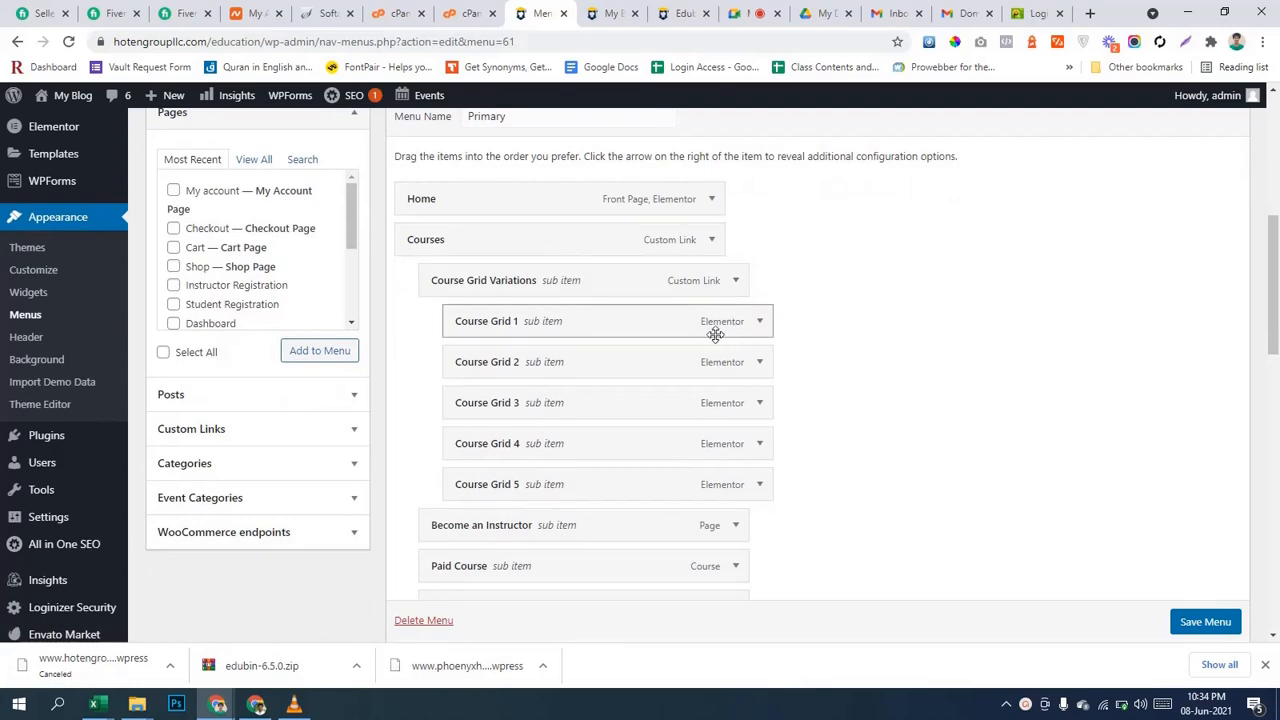
{"action": "left_click", "coordinate": [735, 281]}
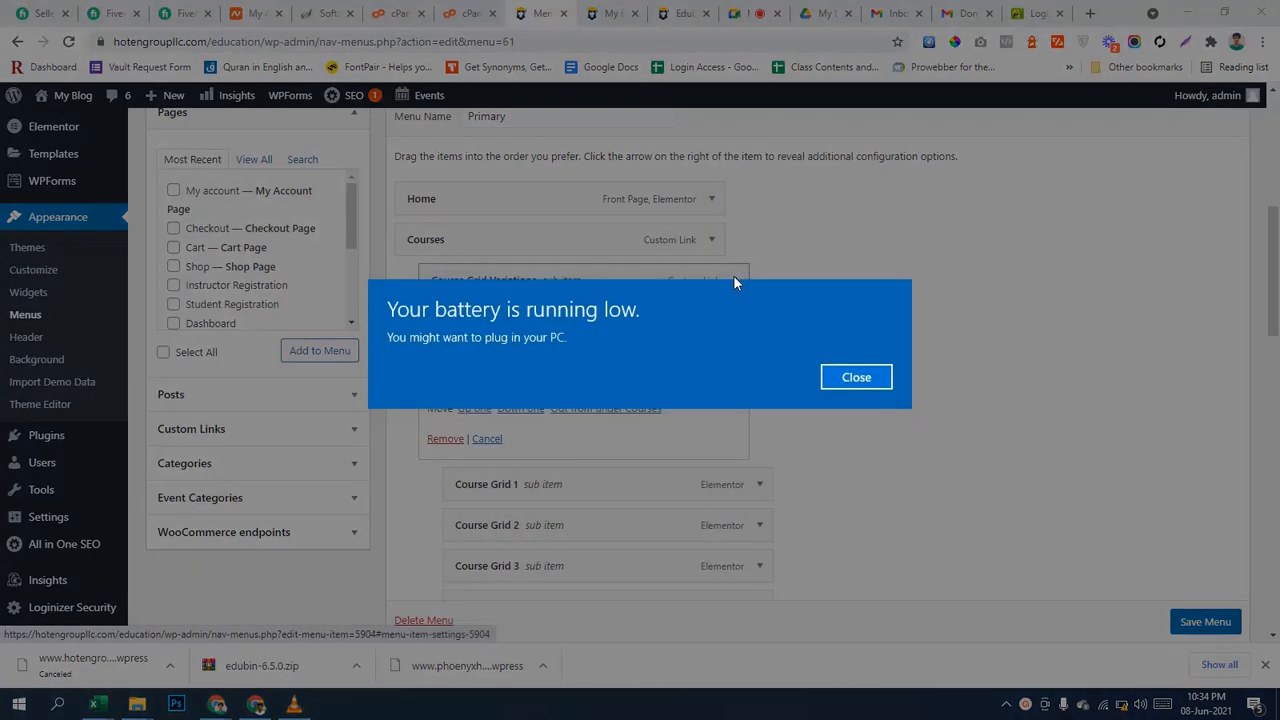
{"action": "left_click", "coordinate": [874, 382]}
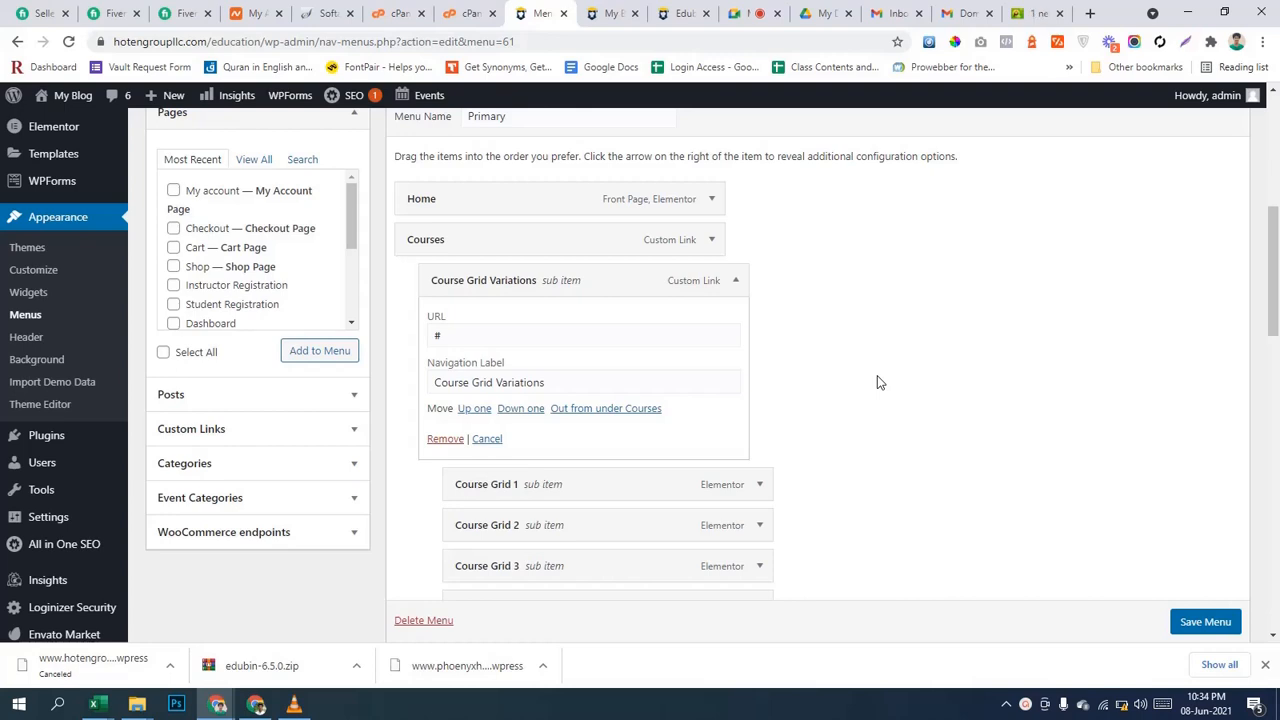
Switch to the Google Meet call, mute the microphone and pause the screen recording.
{"action": "left_click", "coordinate": [755, 13]}
{"action": "left_click", "coordinate": [566, 610]}
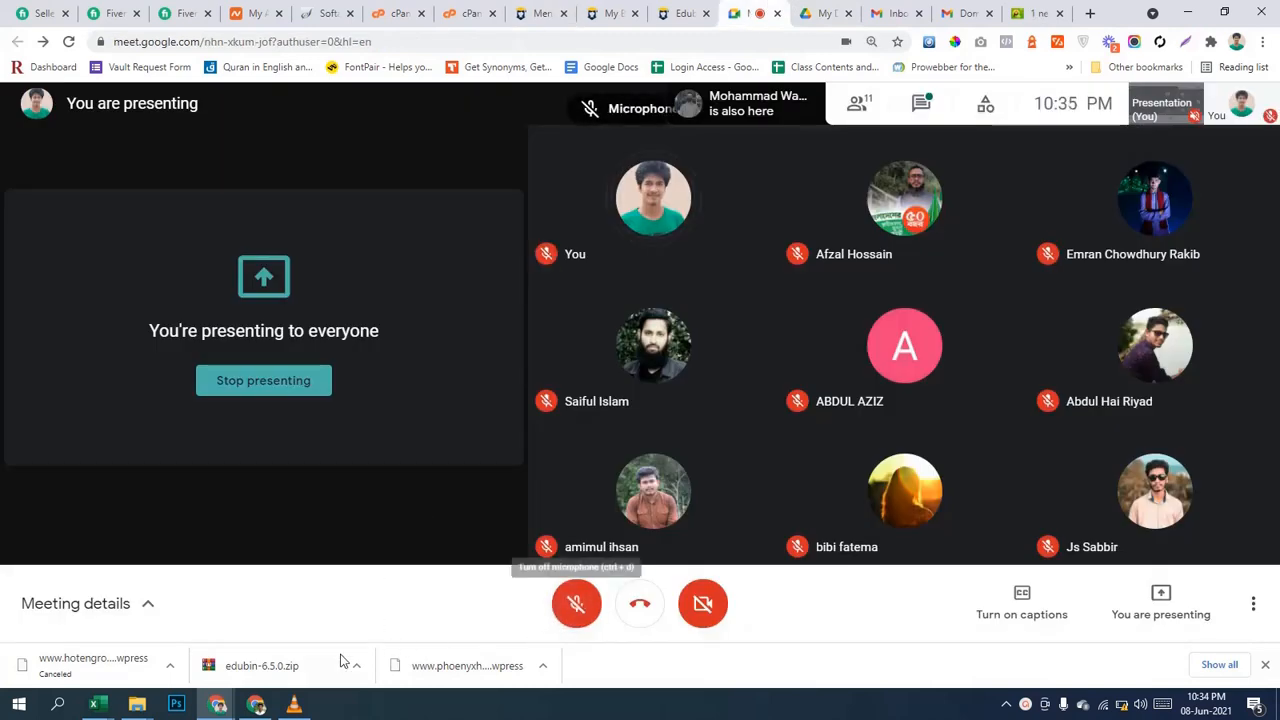
{"action": "left_click", "coordinate": [1027, 705]}
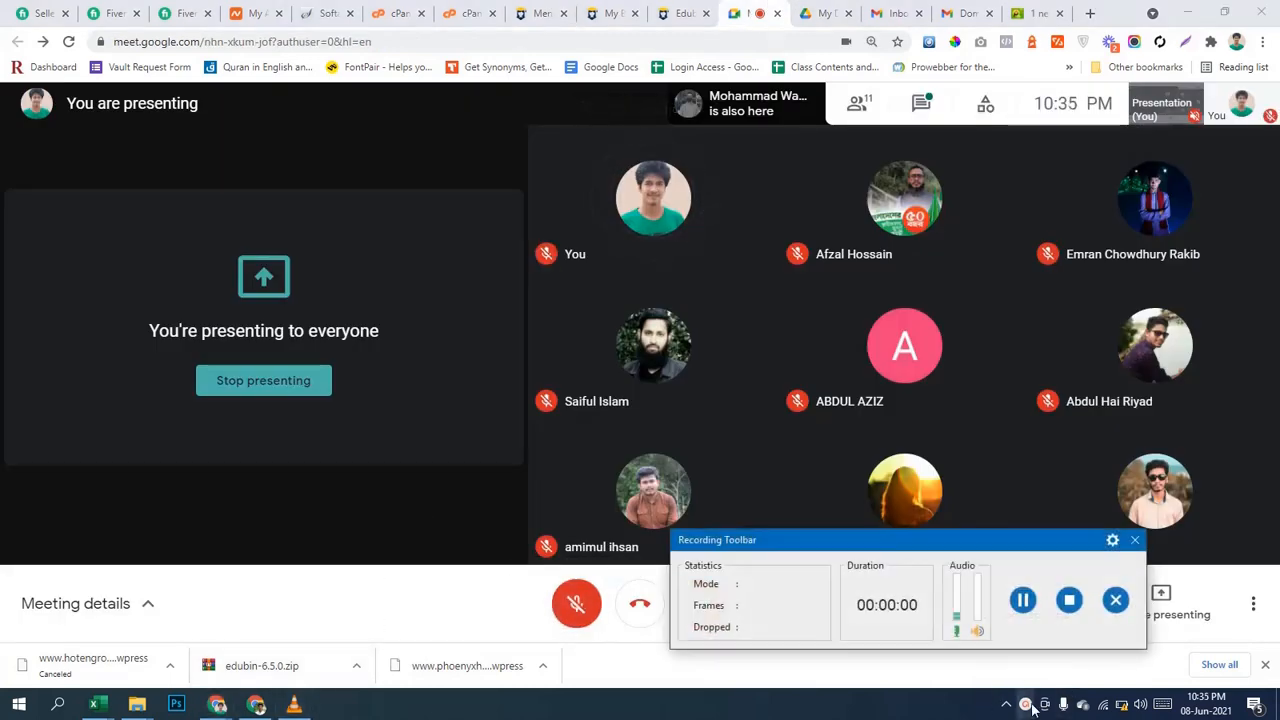
{"action": "left_click", "coordinate": [1024, 600]}
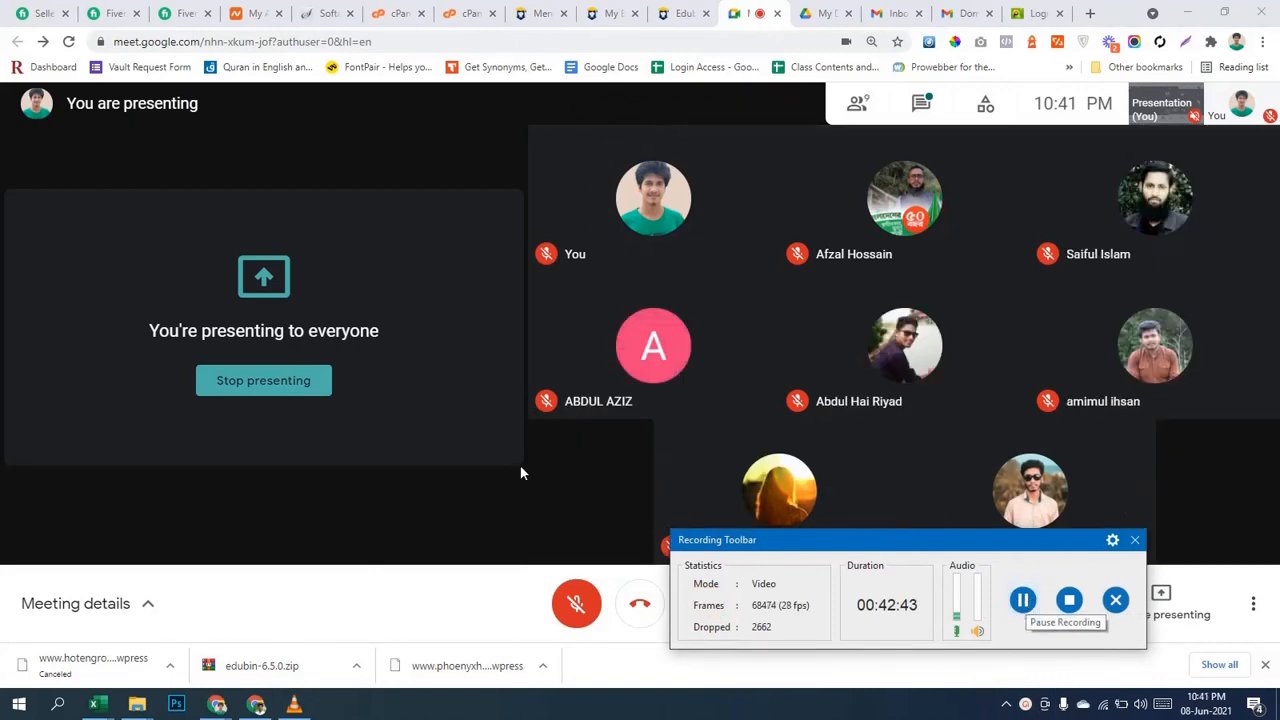
{"action": "left_click", "coordinate": [1027, 703]}
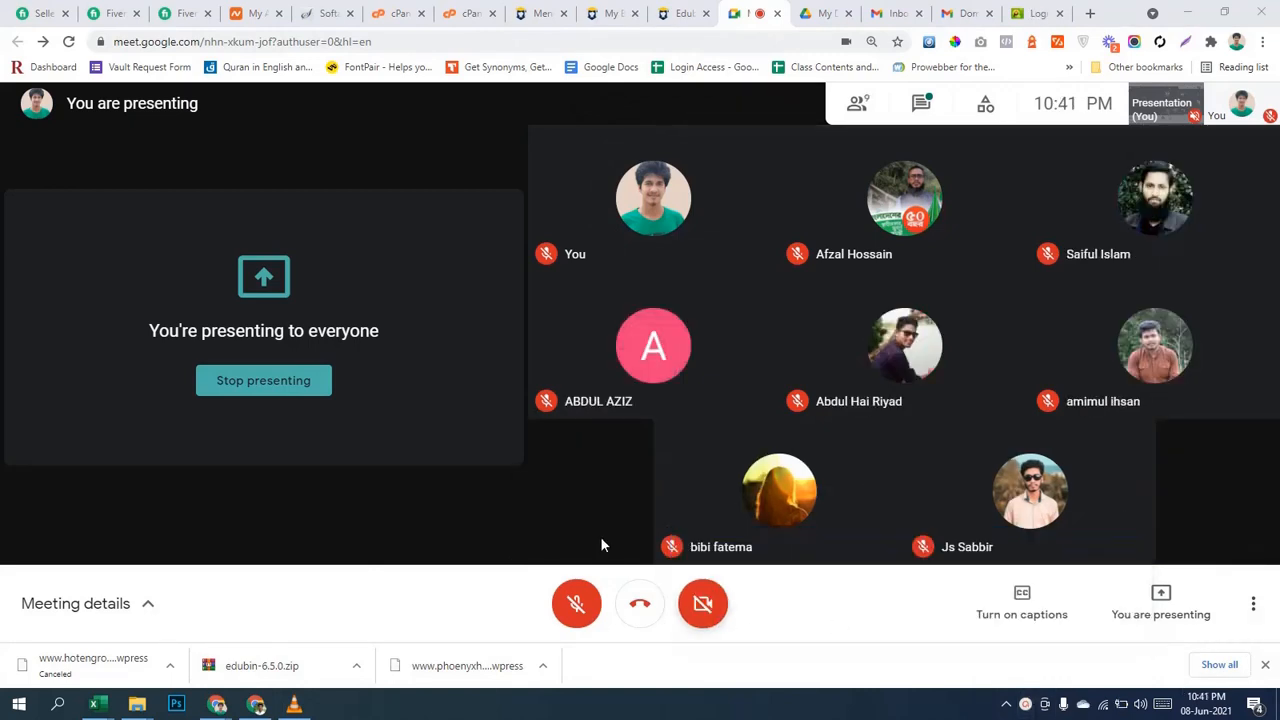
Unmute the microphone in the Google Meet call and return to the Primary menu editing page in WordPress.
{"action": "left_click", "coordinate": [576, 603]}
{"action": "mouse_move", "coordinate": [743, 488]}
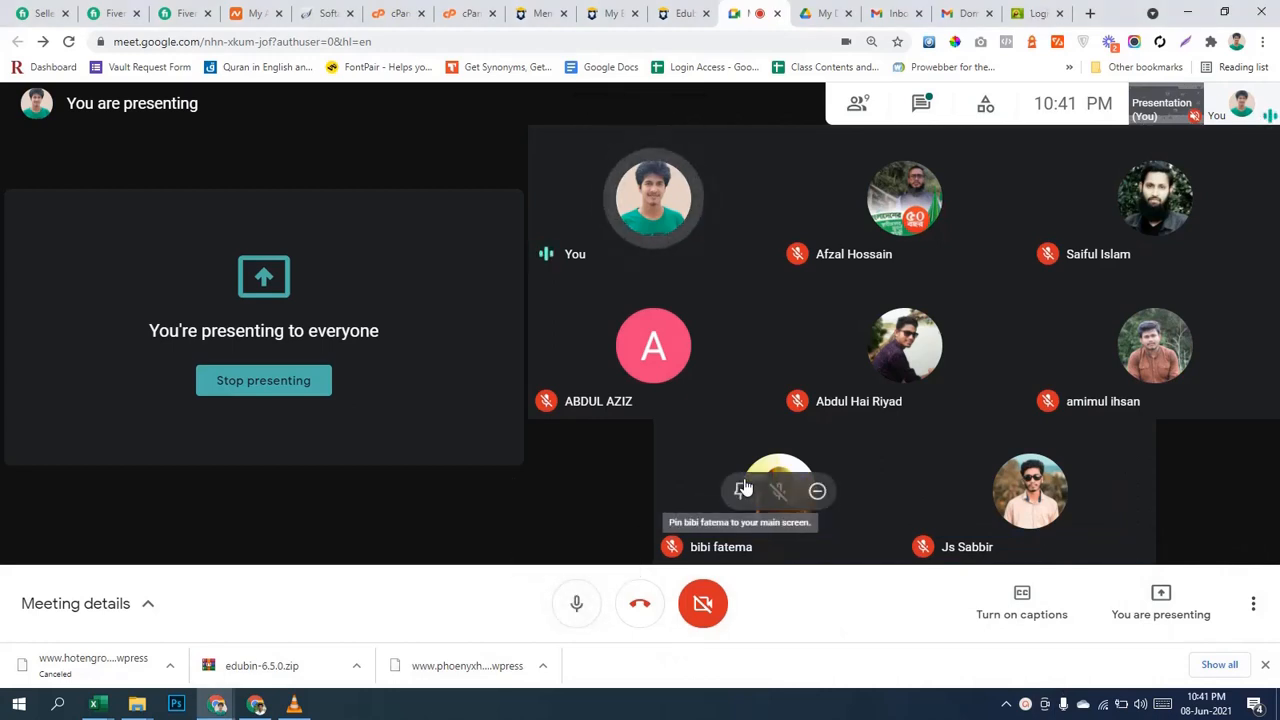
{"action": "left_click", "coordinate": [685, 13]}
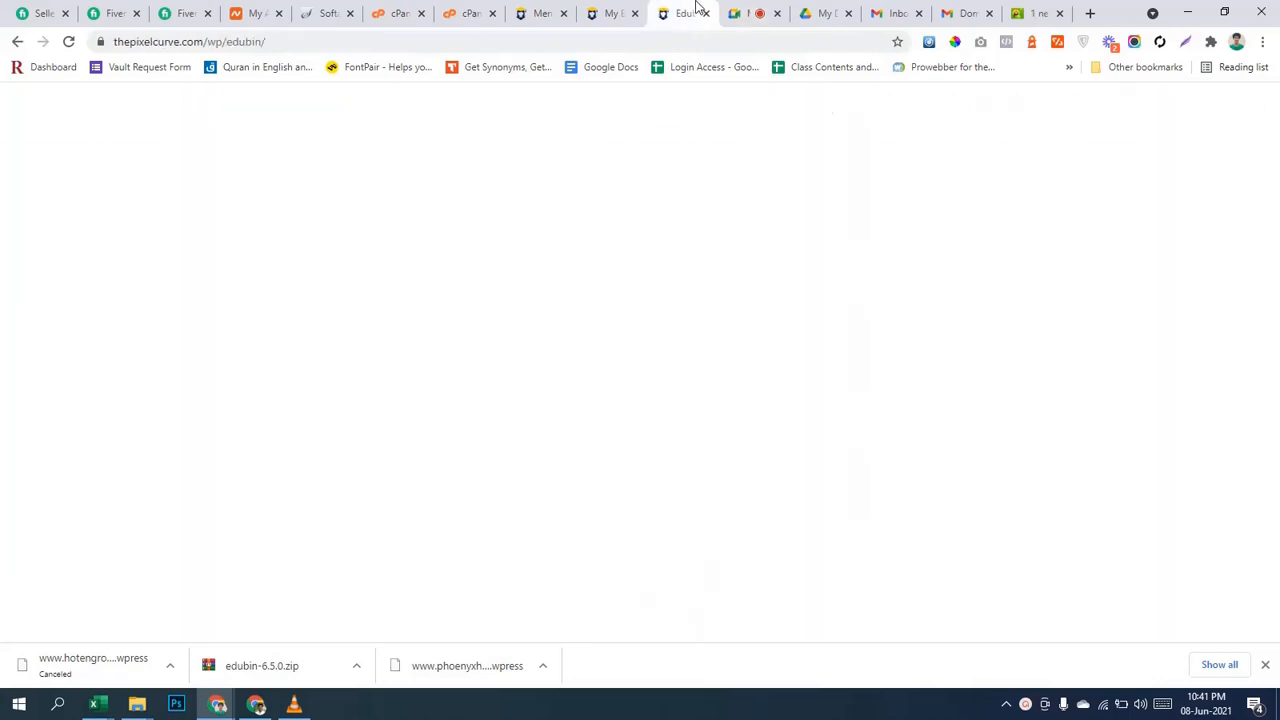
{"action": "left_click", "coordinate": [610, 13]}
{"action": "left_click", "coordinate": [490, 10]}
{"action": "left_click", "coordinate": [541, 10]}
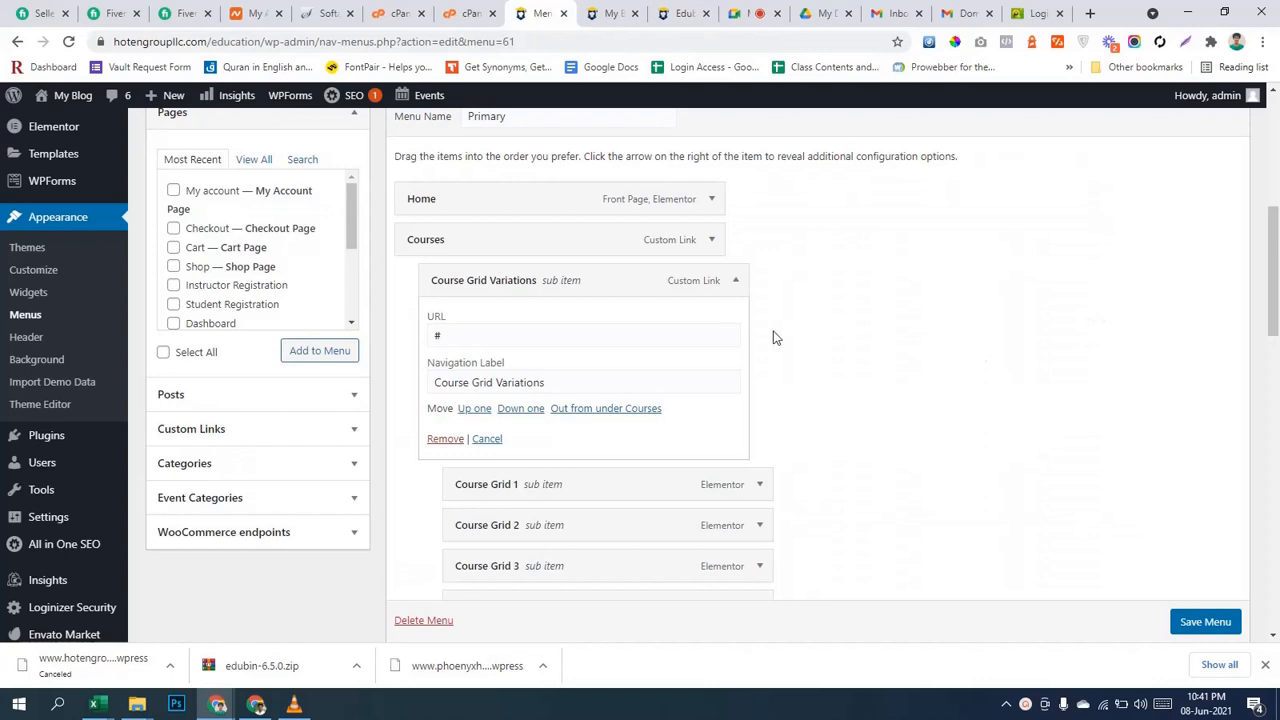
Remove the Course Grid Variations, Course Grid 1 and Course Grid 2 items from under Courses.
{"action": "left_click", "coordinate": [437, 440]}
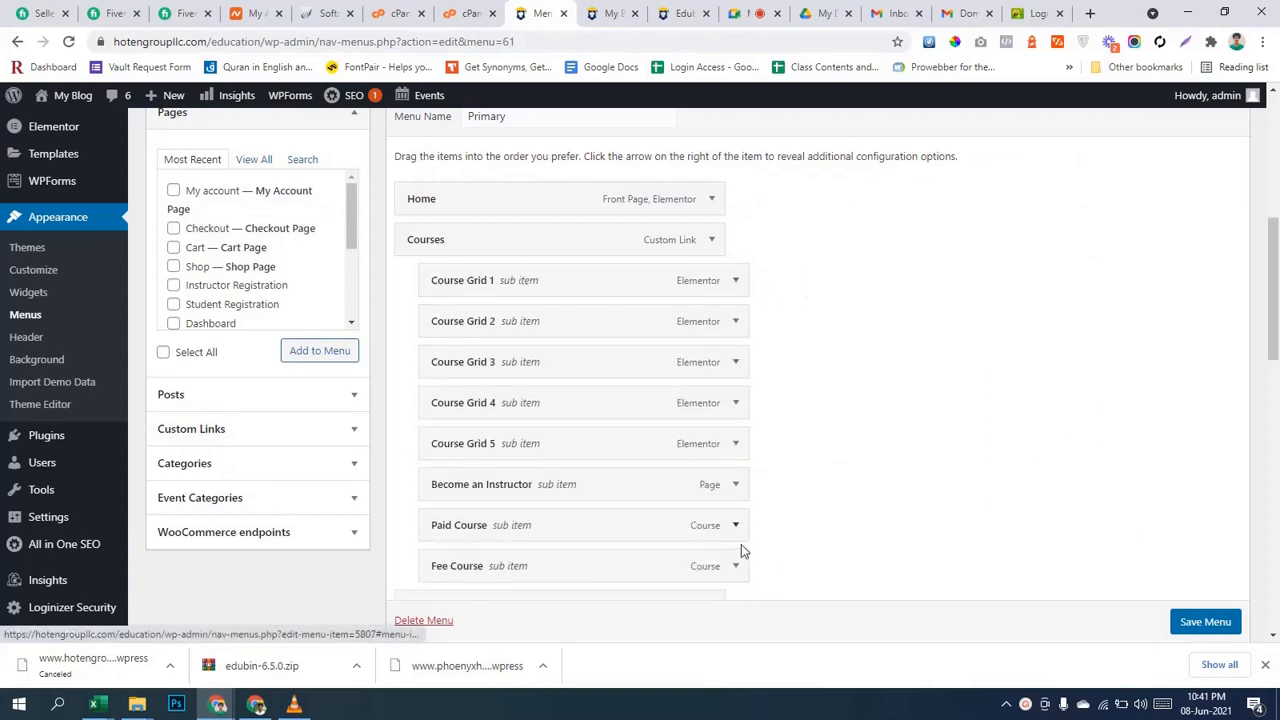
{"action": "scroll", "coordinate": [848, 352], "scroll_direction": "down", "scroll_amount": 1}
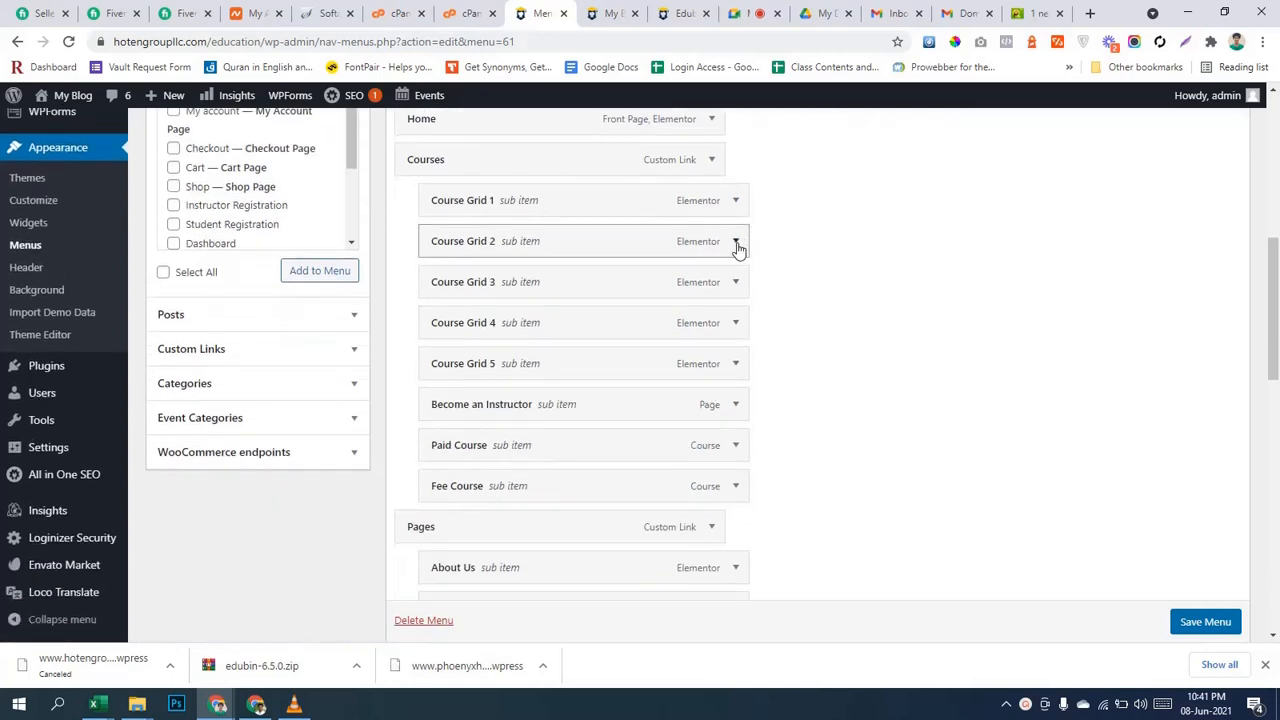
{"action": "left_click", "coordinate": [736, 202]}
{"action": "left_click", "coordinate": [446, 347]}
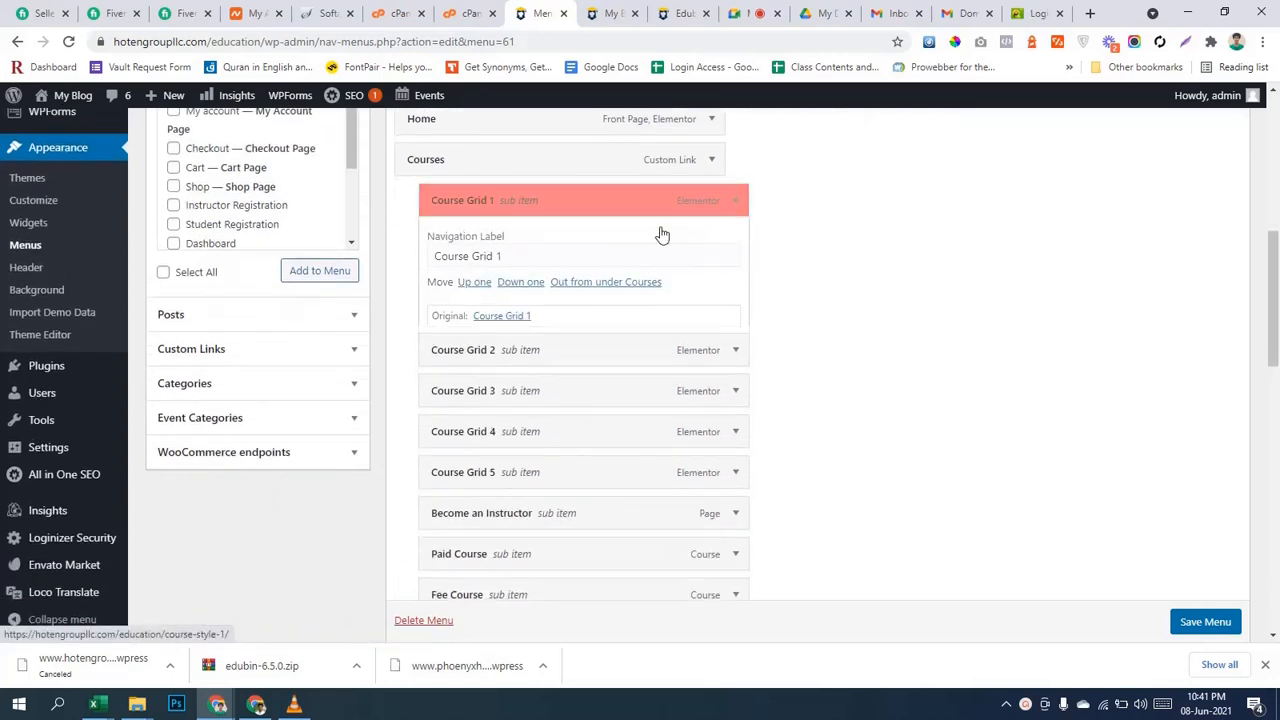
{"action": "left_click", "coordinate": [735, 203]}
{"action": "left_click", "coordinate": [446, 347]}
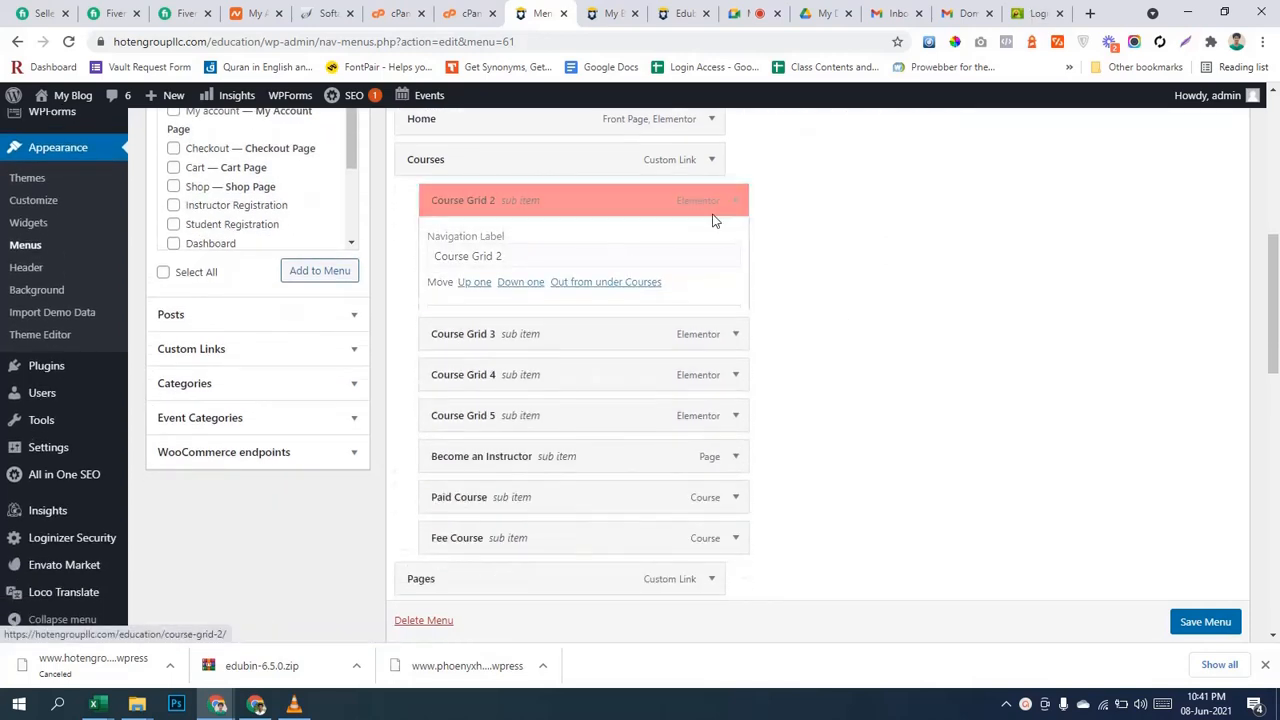
Remove the Course Grid 3, Course Grid 4 and Course Grid 5 sub-items from under Courses, keeping Become an Instructor.
{"action": "left_click", "coordinate": [735, 203]}
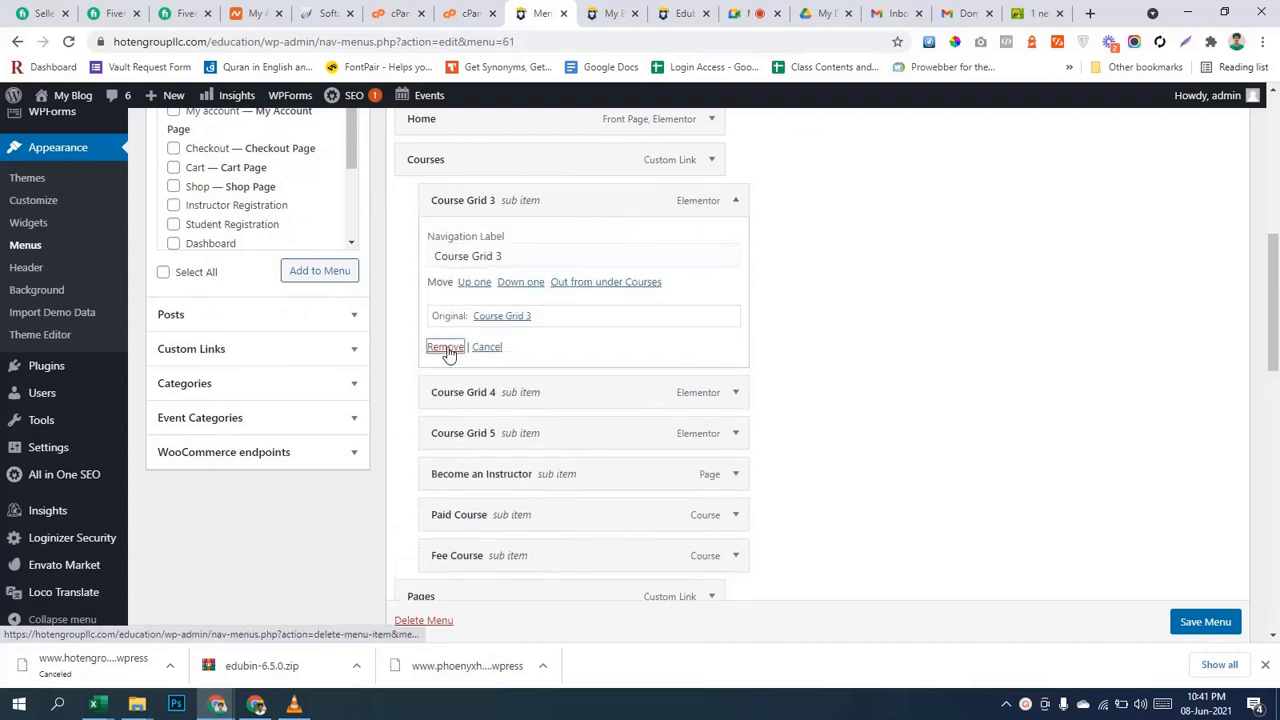
{"action": "left_click", "coordinate": [446, 347]}
{"action": "left_click", "coordinate": [735, 203]}
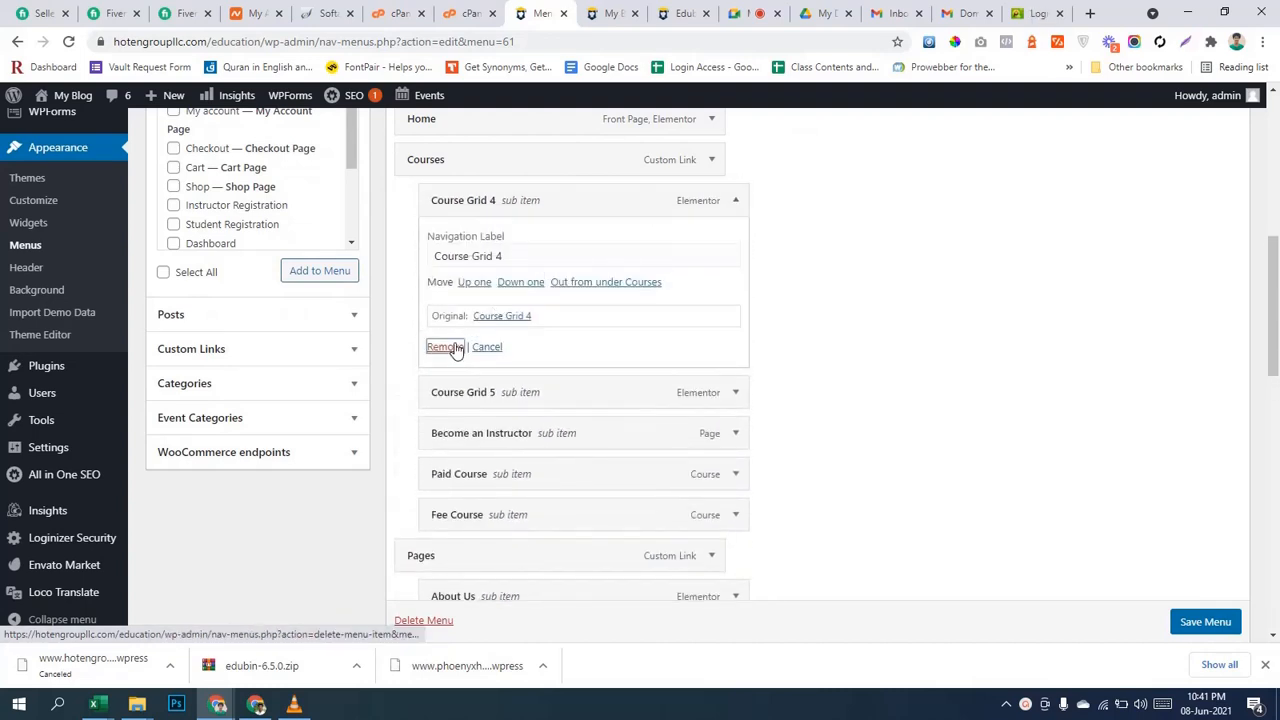
{"action": "left_click", "coordinate": [450, 347]}
{"action": "left_click", "coordinate": [735, 203]}
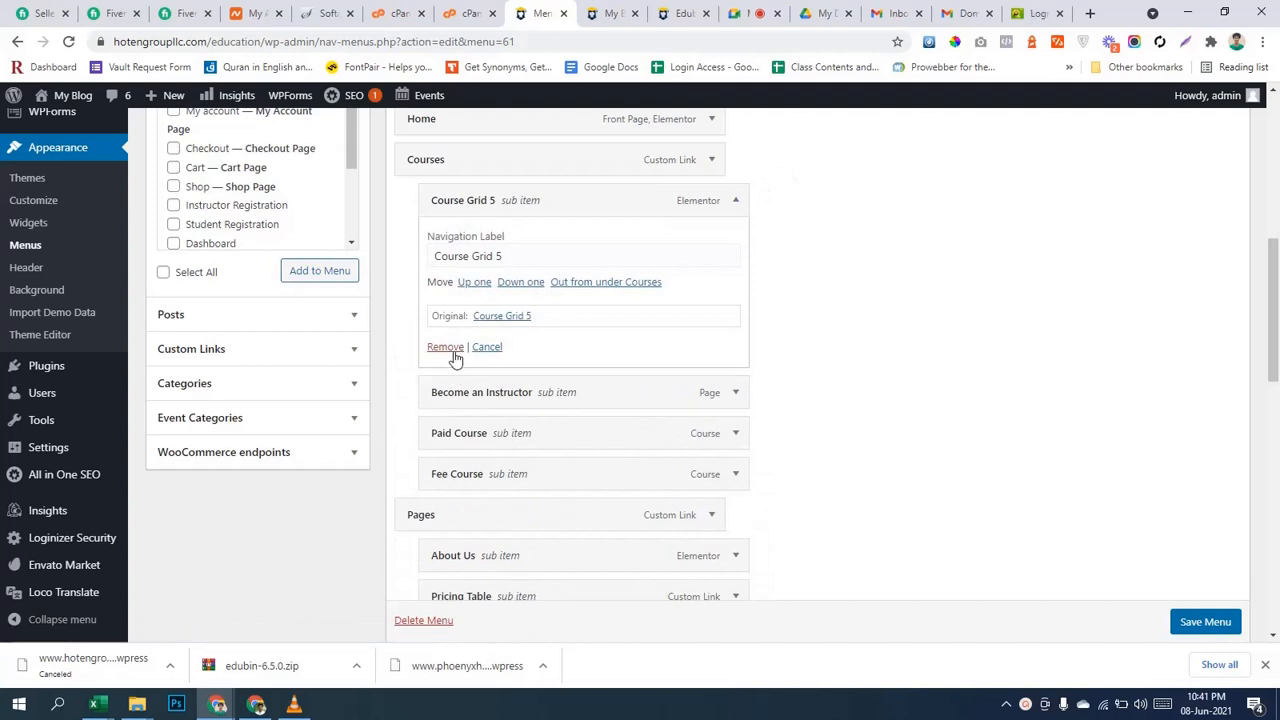
{"action": "left_click", "coordinate": [450, 347]}
{"action": "left_click", "coordinate": [735, 201]}
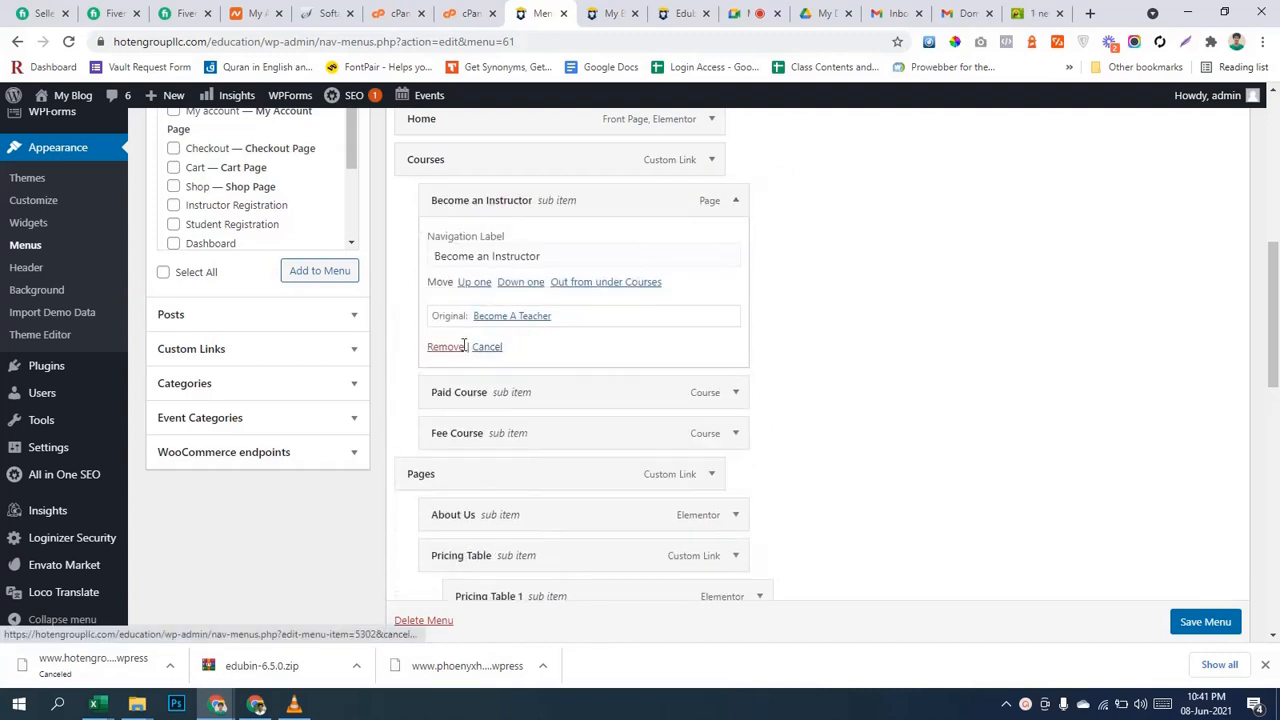
{"action": "left_click", "coordinate": [738, 202]}
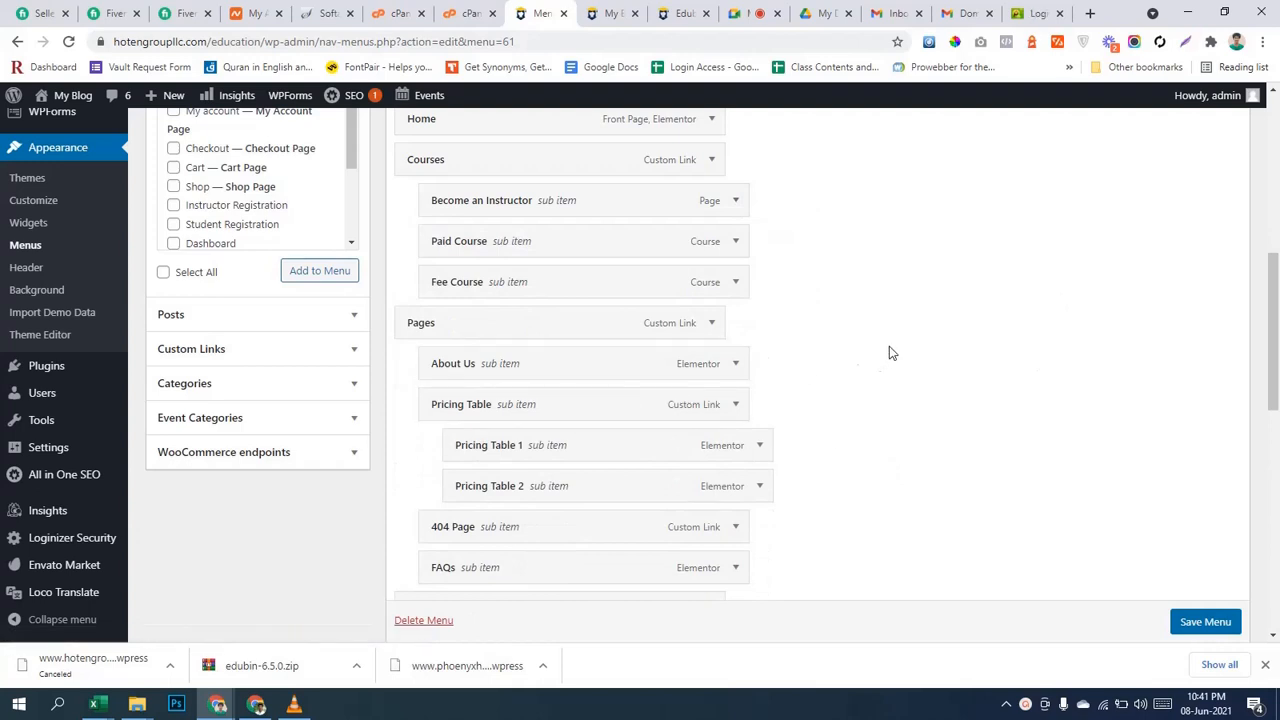
Remove the About Us sub-item and its parent Pages item from the Primary menu.
{"action": "scroll", "coordinate": [606, 277], "scroll_direction": "down", "scroll_amount": 1}
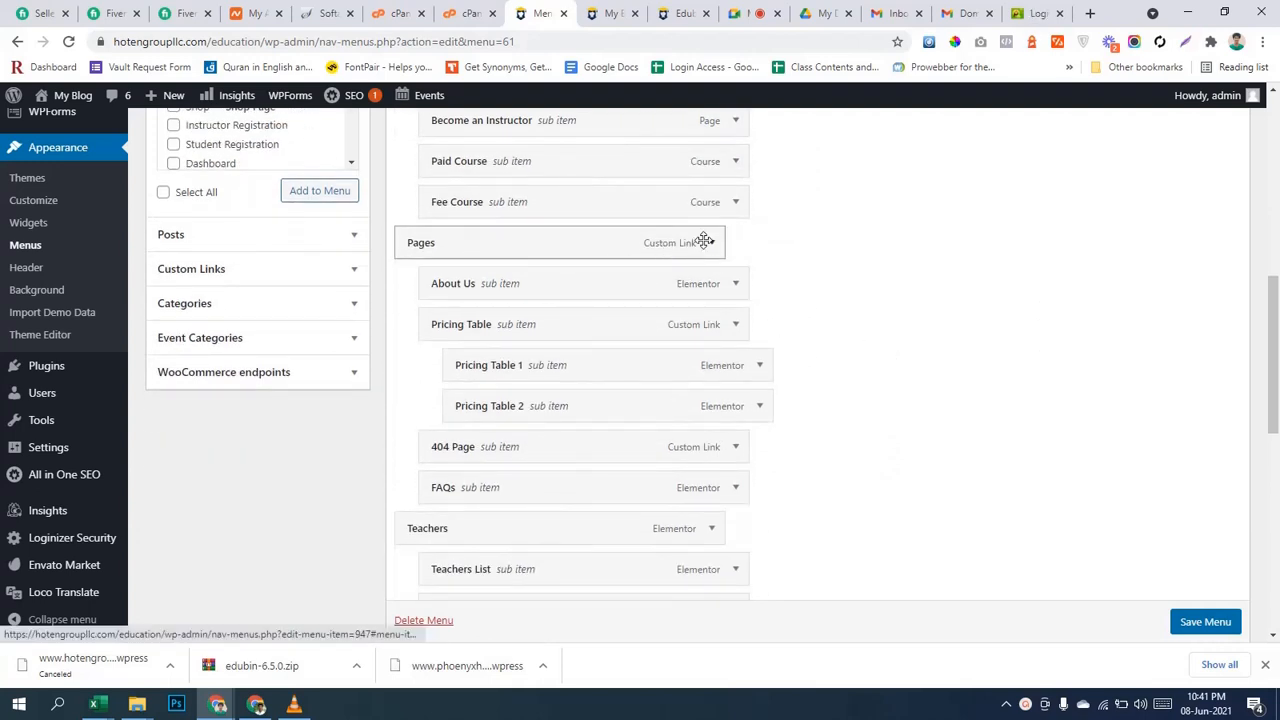
{"action": "scroll", "coordinate": [864, 276], "scroll_direction": "down", "scroll_amount": 2}
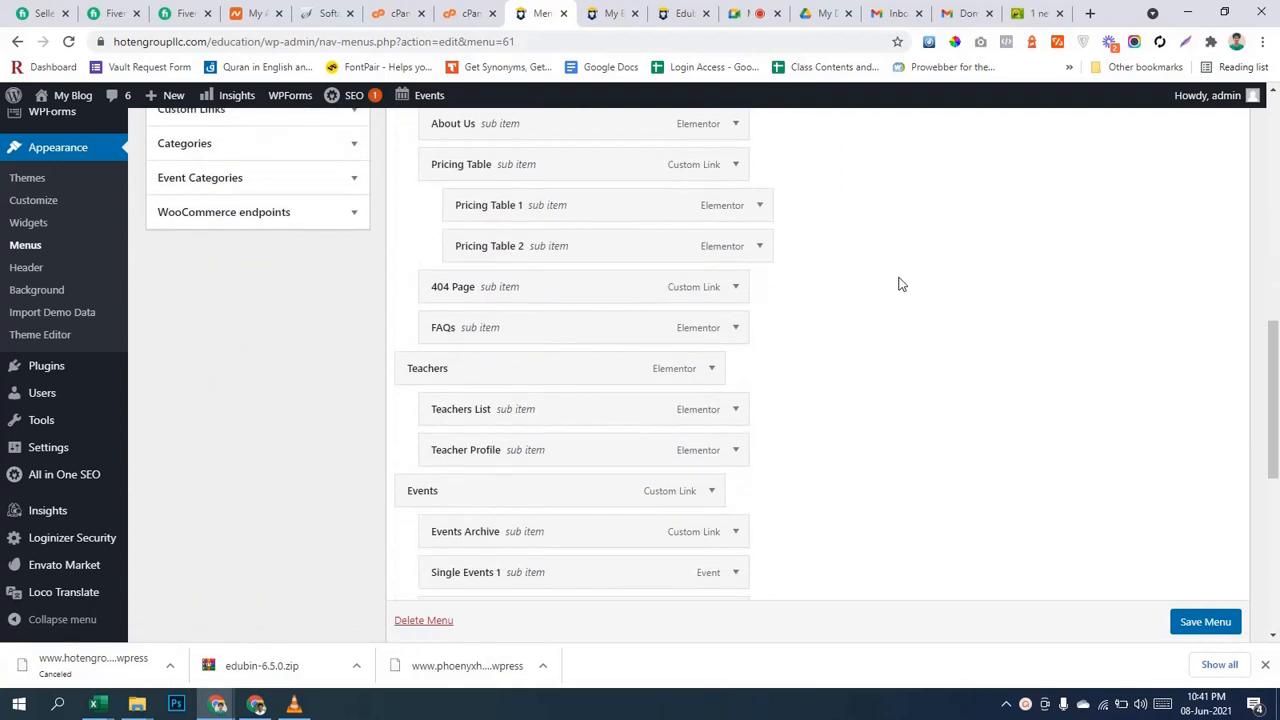
{"action": "scroll", "coordinate": [898, 284], "scroll_direction": "down", "scroll_amount": 7}
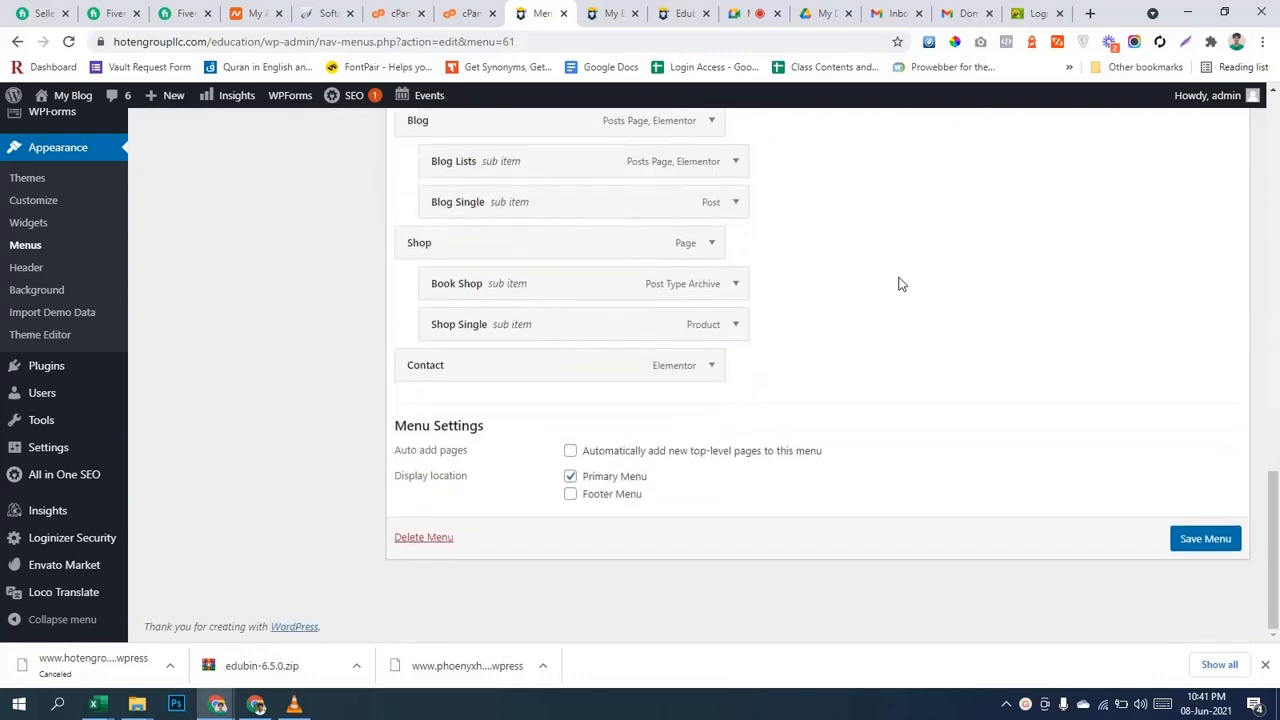
{"action": "scroll", "coordinate": [898, 280], "scroll_direction": "up", "scroll_amount": 10}
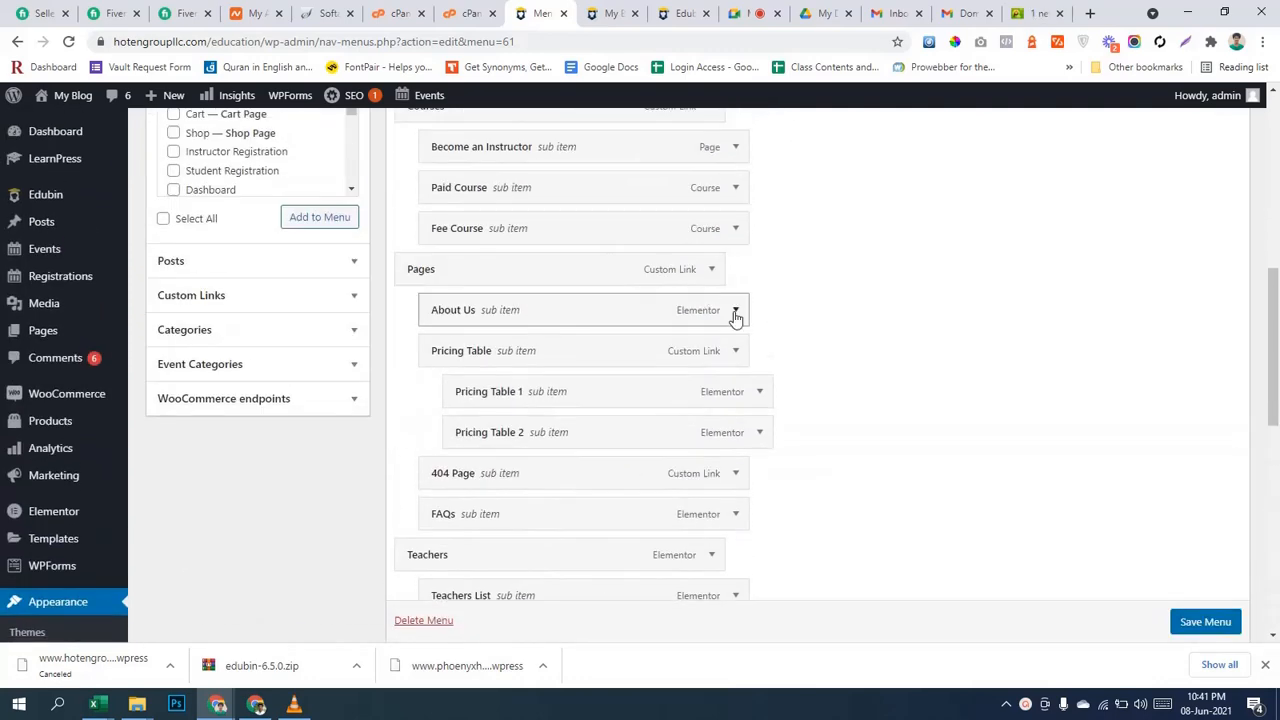
{"action": "left_click", "coordinate": [735, 311]}
{"action": "left_click", "coordinate": [445, 457]}
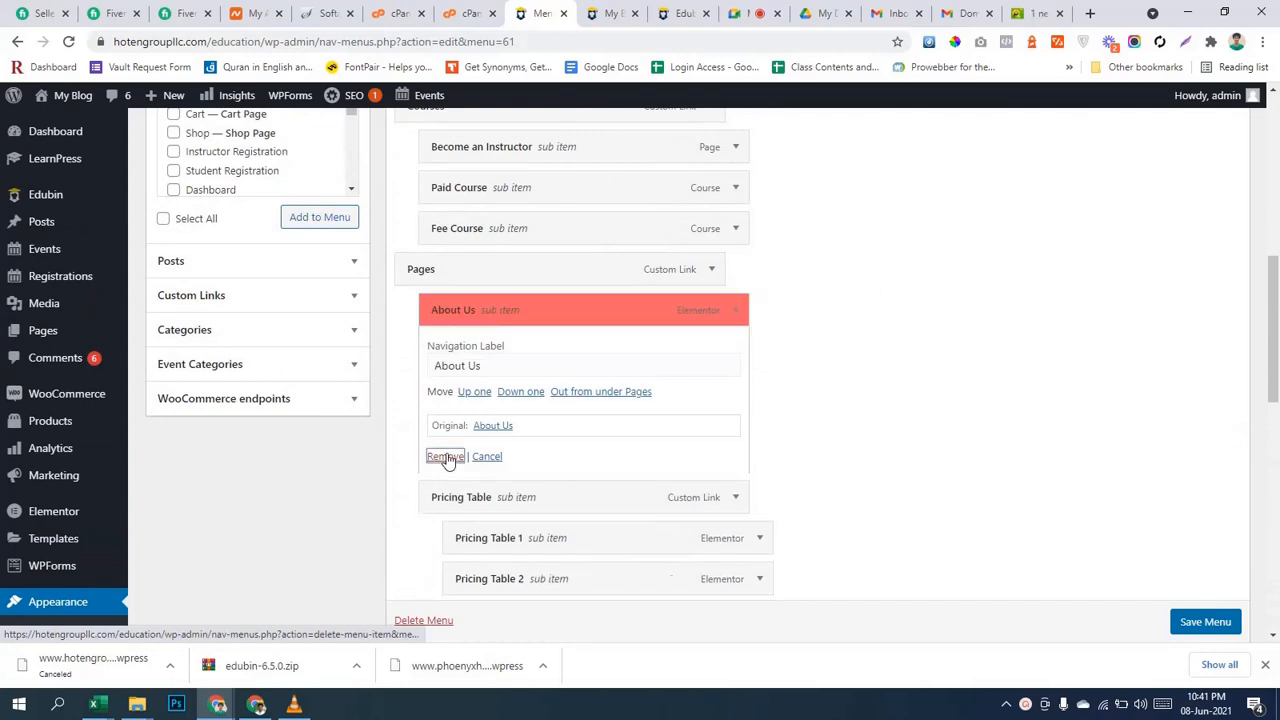
{"action": "left_click", "coordinate": [711, 270]}
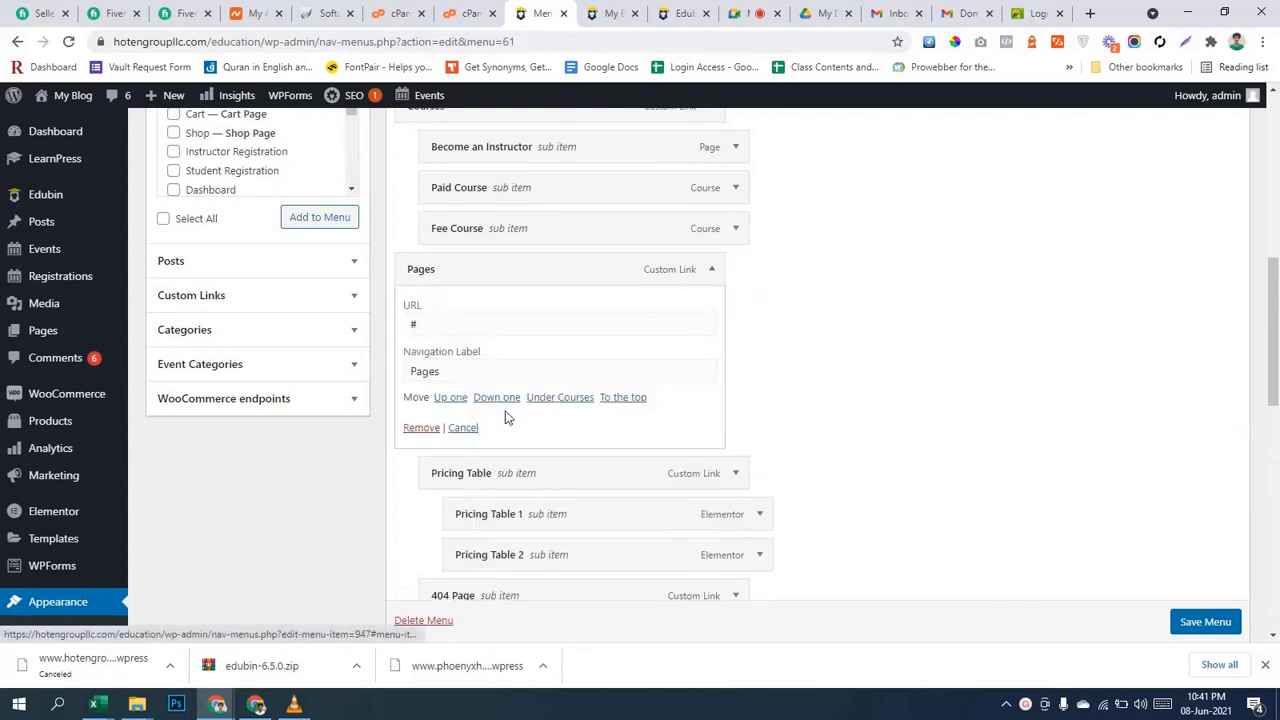
{"action": "left_click", "coordinate": [406, 430]}
Remove the Pricing Table, Pricing Table 1, Pricing Table 2 and 404 Page items from the Primary menu.
{"action": "left_click", "coordinate": [712, 270]}
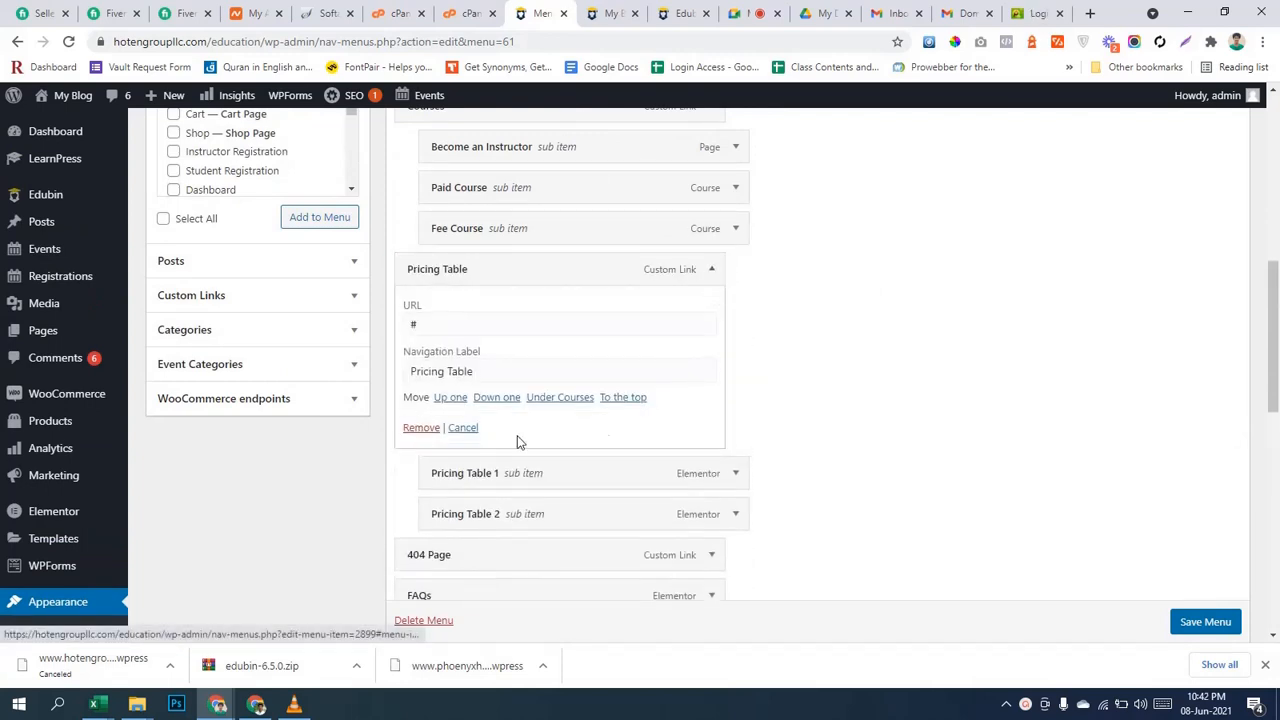
{"action": "left_click", "coordinate": [418, 428]}
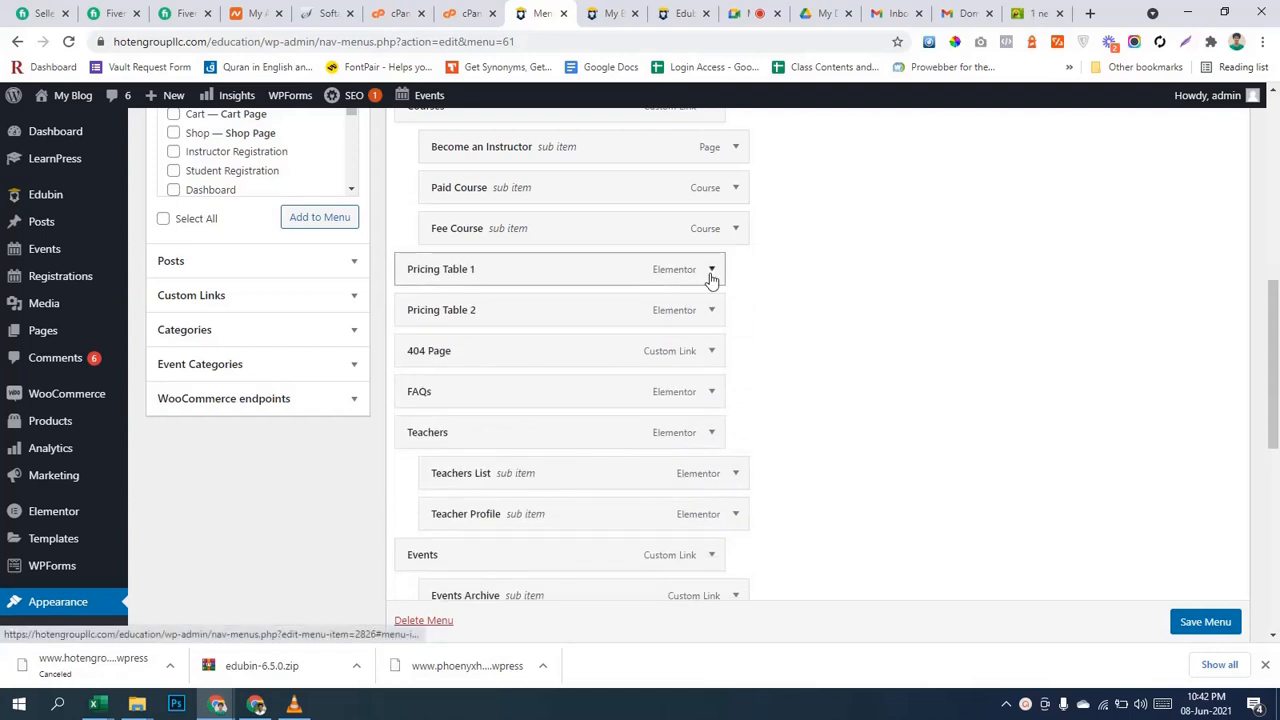
{"action": "left_click", "coordinate": [709, 276]}
{"action": "left_click", "coordinate": [428, 428]}
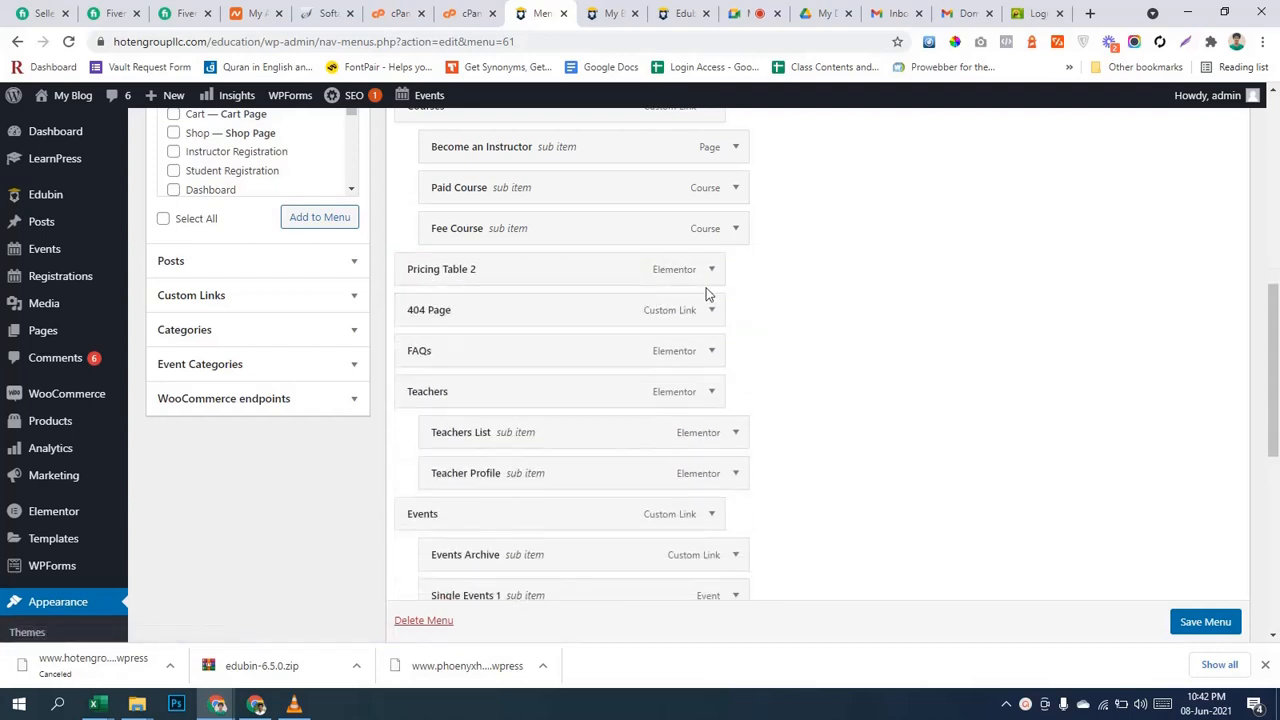
{"action": "left_click", "coordinate": [710, 278]}
{"action": "left_click", "coordinate": [438, 420]}
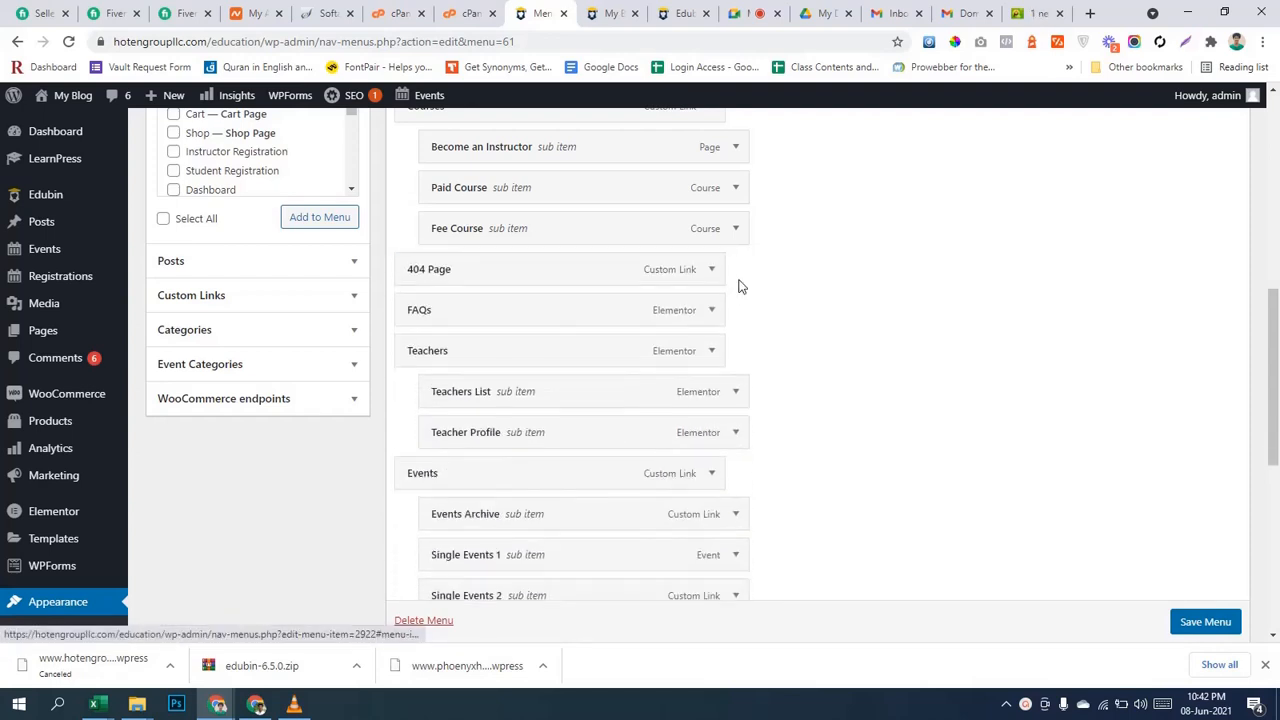
{"action": "left_click", "coordinate": [711, 272]}
{"action": "left_click", "coordinate": [426, 429]}
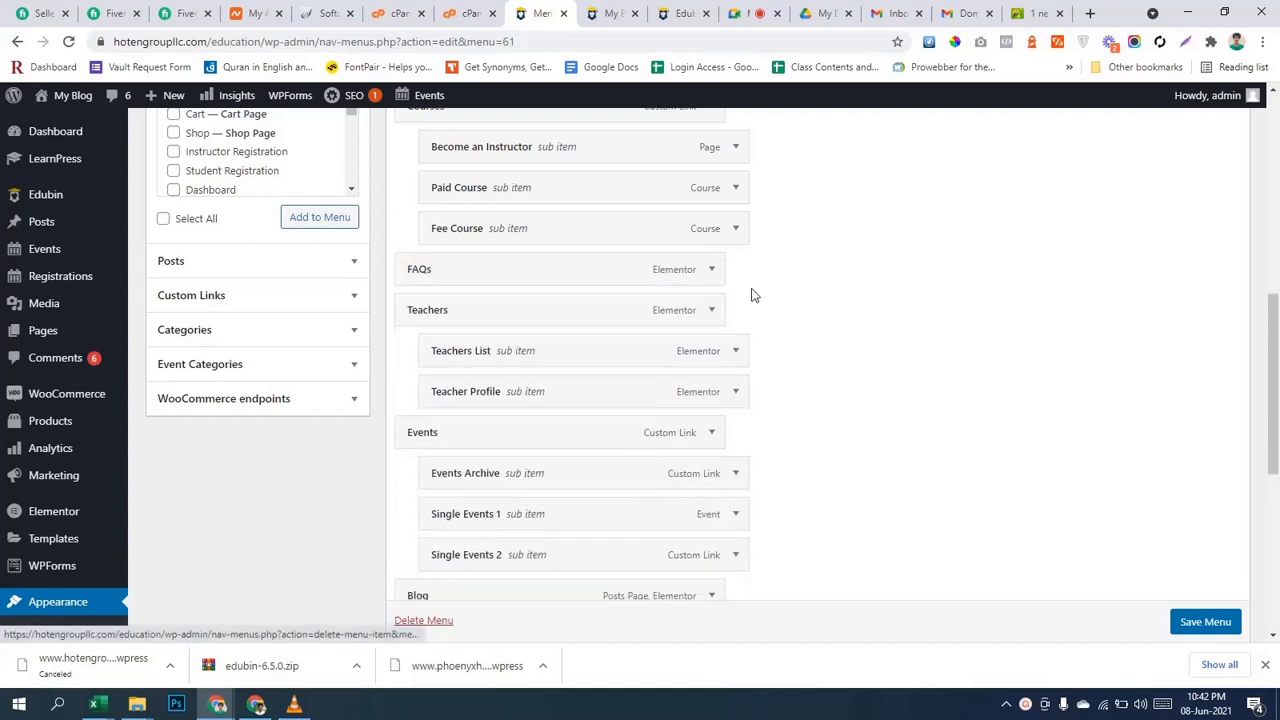
{"action": "left_click", "coordinate": [712, 271]}
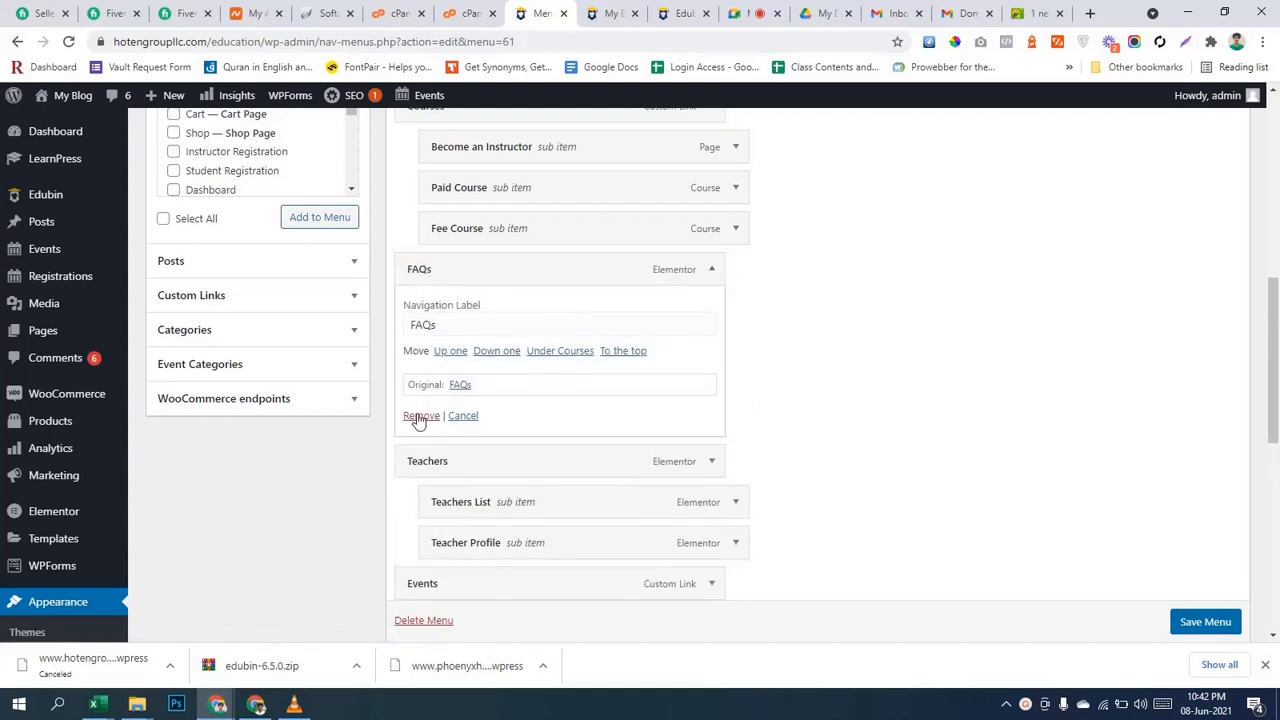
{"action": "left_click_drag", "start_coordinate": [634, 271], "coordinate": [737, 268]}
{"action": "mouse_move", "coordinate": [643, 266]}
{"action": "left_mouse_down"}
{"action": "mouse_move", "coordinate": [614, 272]}
{"action": "mouse_move", "coordinate": [624, 268]}
{"action": "left_mouse_up"}
Remove the Events item and its Events Archive item from the Primary menu, keeping FAQs.
{"action": "scroll", "coordinate": [976, 271], "scroll_direction": "up", "scroll_amount": 1}
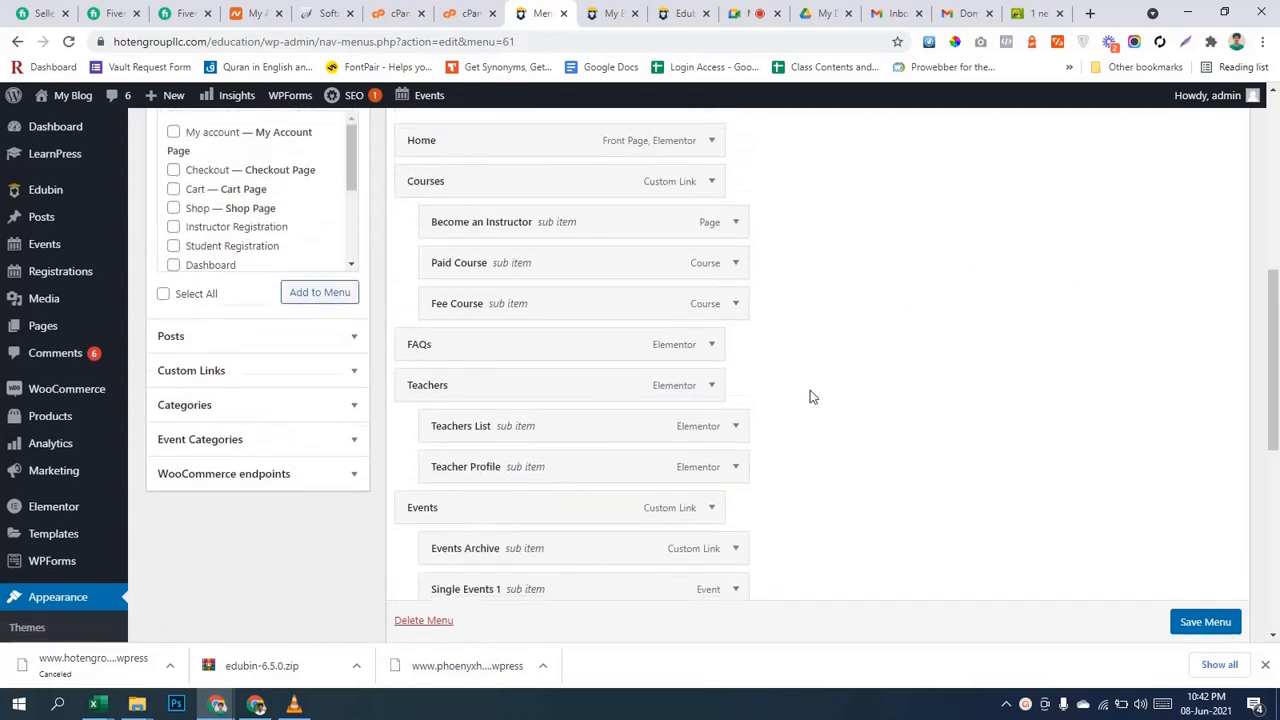
{"action": "scroll", "coordinate": [696, 236], "scroll_direction": "down", "scroll_amount": 3}
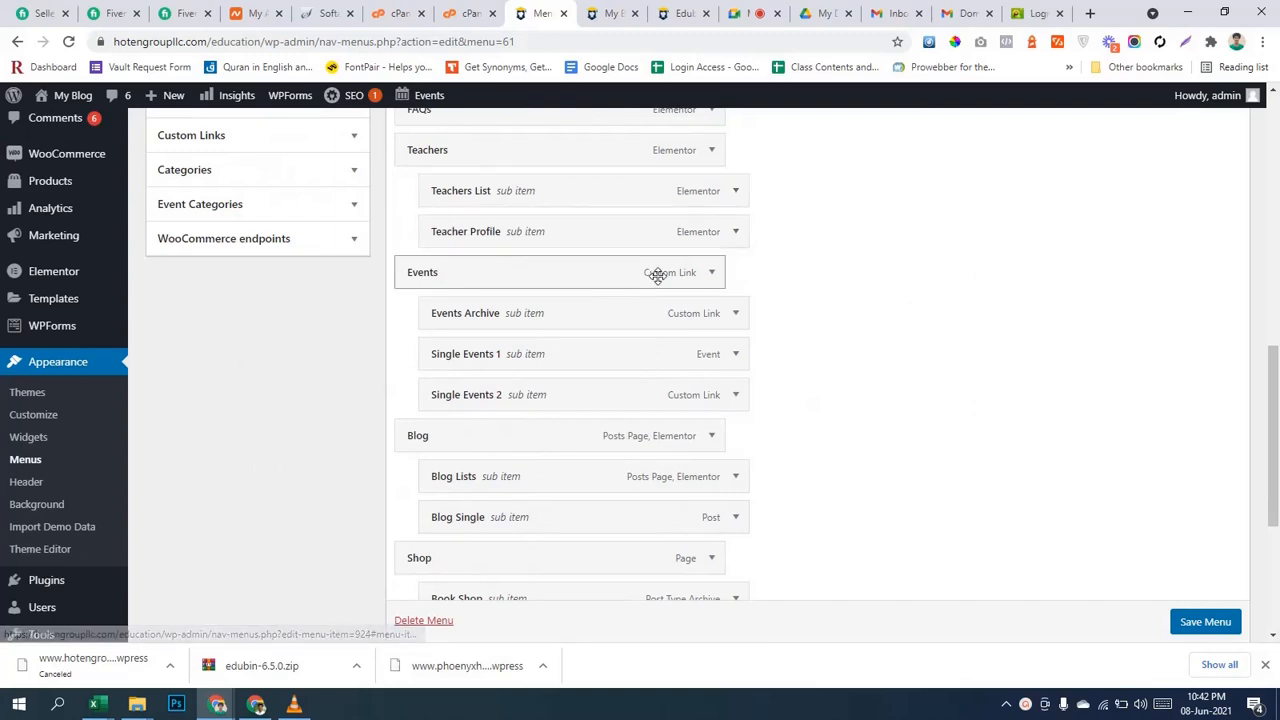
{"action": "left_click", "coordinate": [711, 274]}
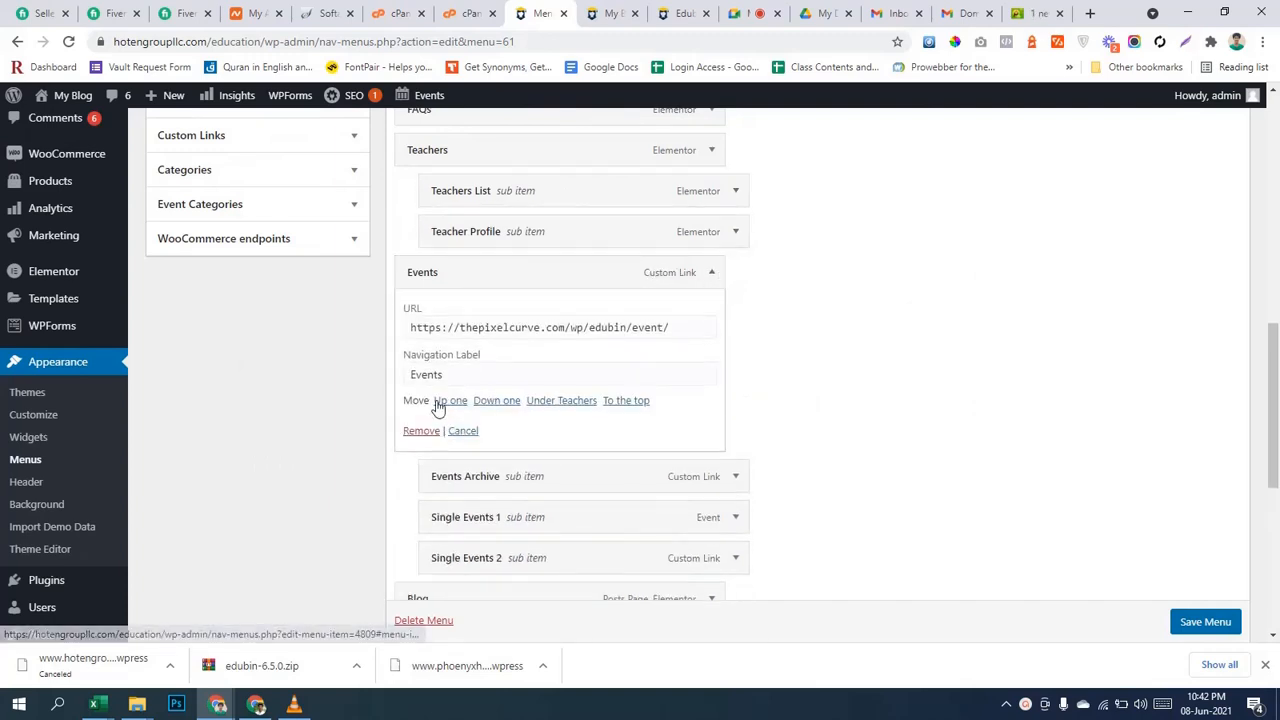
{"action": "left_click", "coordinate": [421, 429]}
{"action": "left_click", "coordinate": [711, 272]}
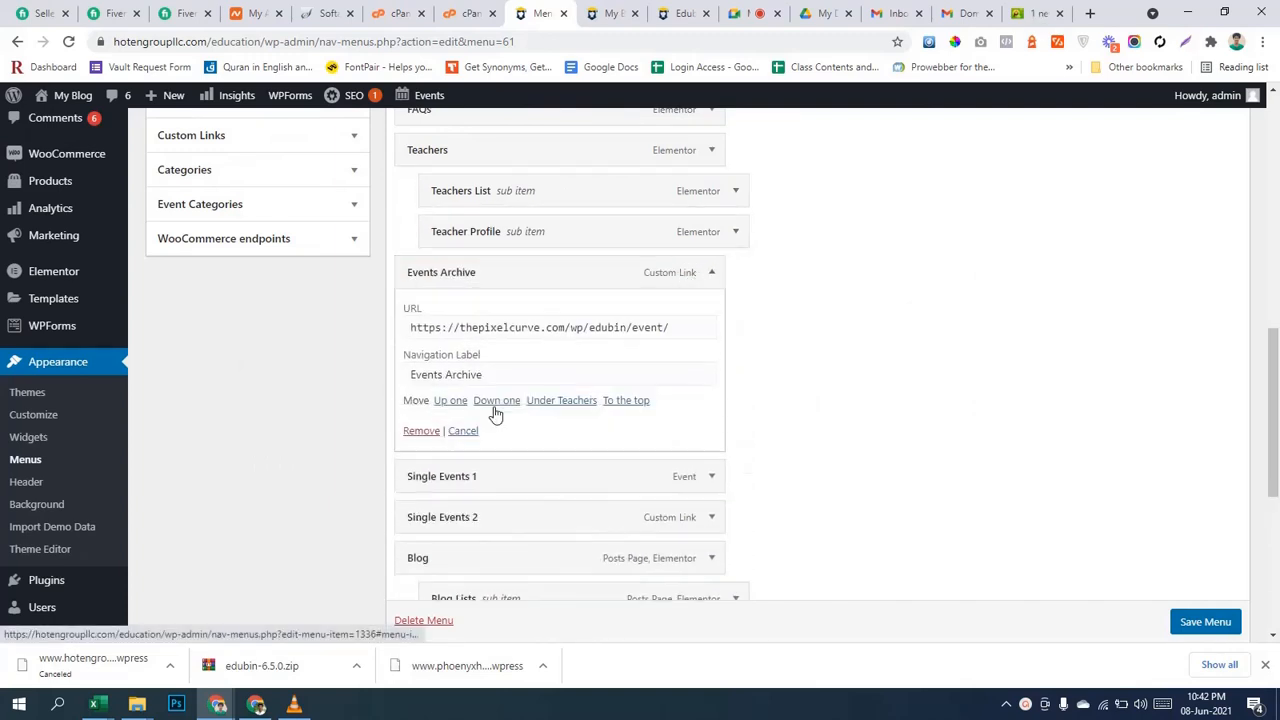
{"action": "left_click", "coordinate": [421, 429]}
Remove the Single Events 1 and Single Events 2 items from the Primary menu.
{"action": "left_click", "coordinate": [711, 272]}
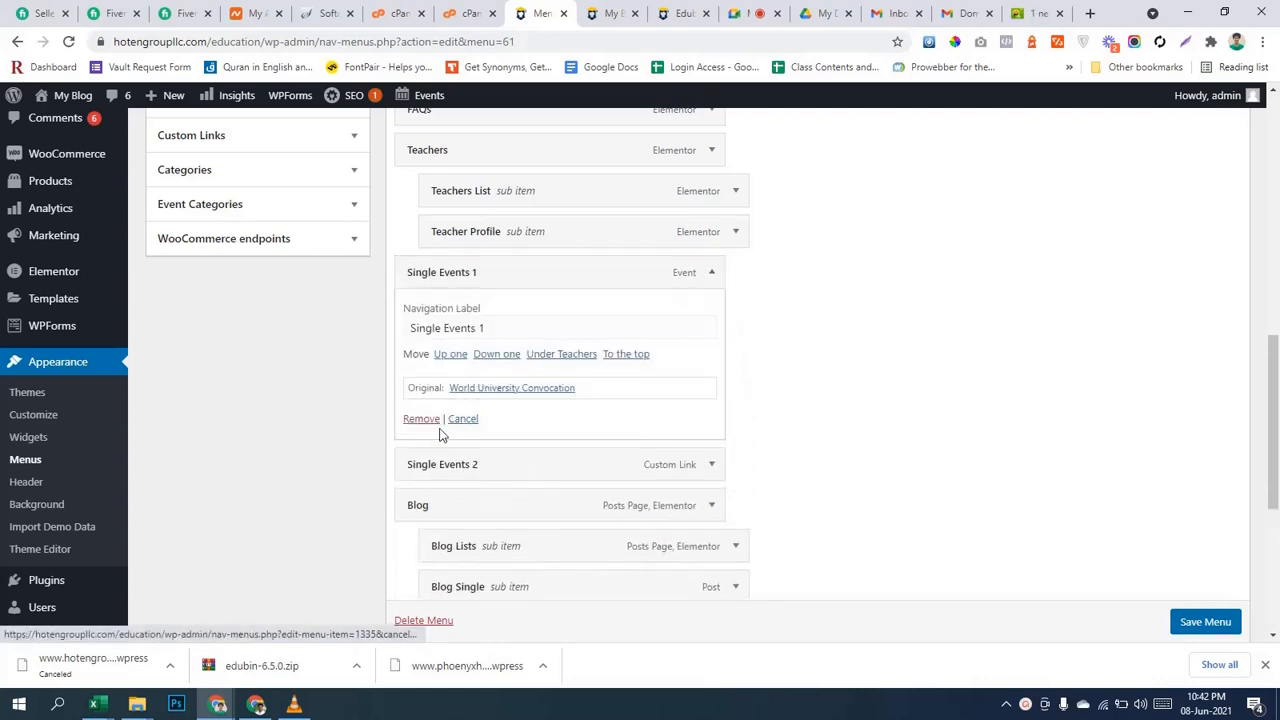
{"action": "left_click", "coordinate": [421, 419]}
{"action": "left_click", "coordinate": [711, 272]}
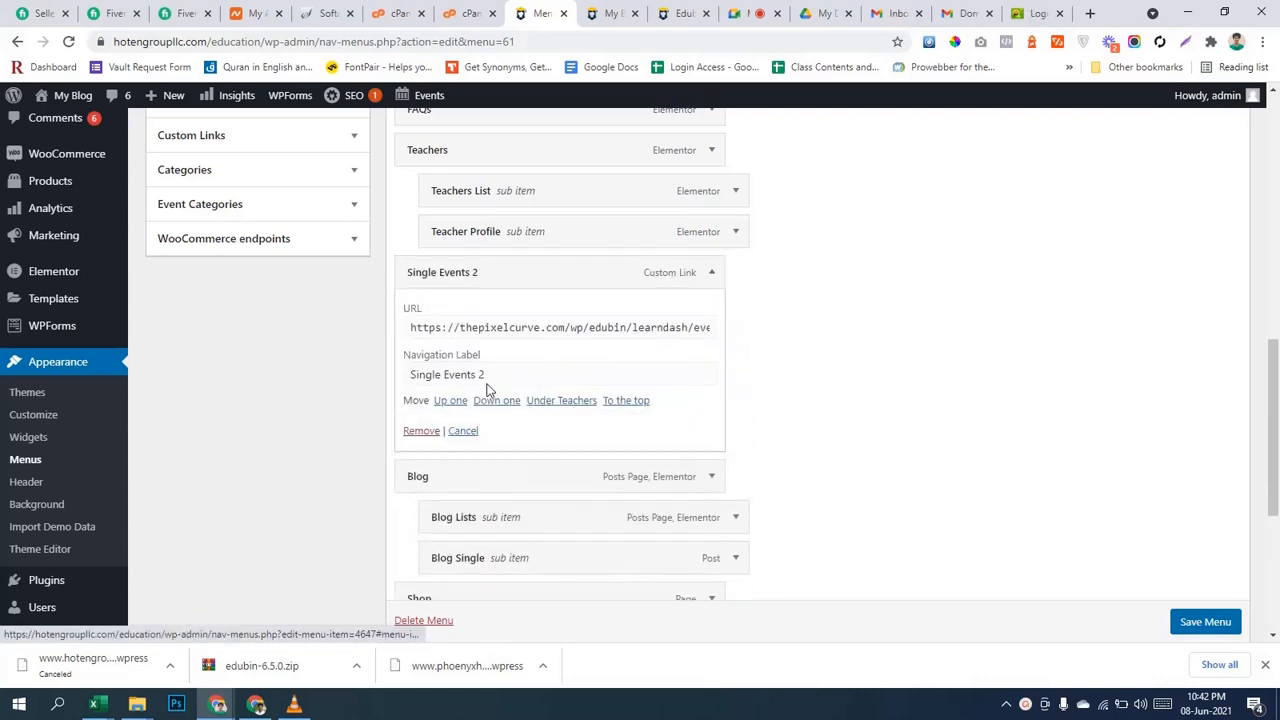
{"action": "left_click", "coordinate": [420, 429]}
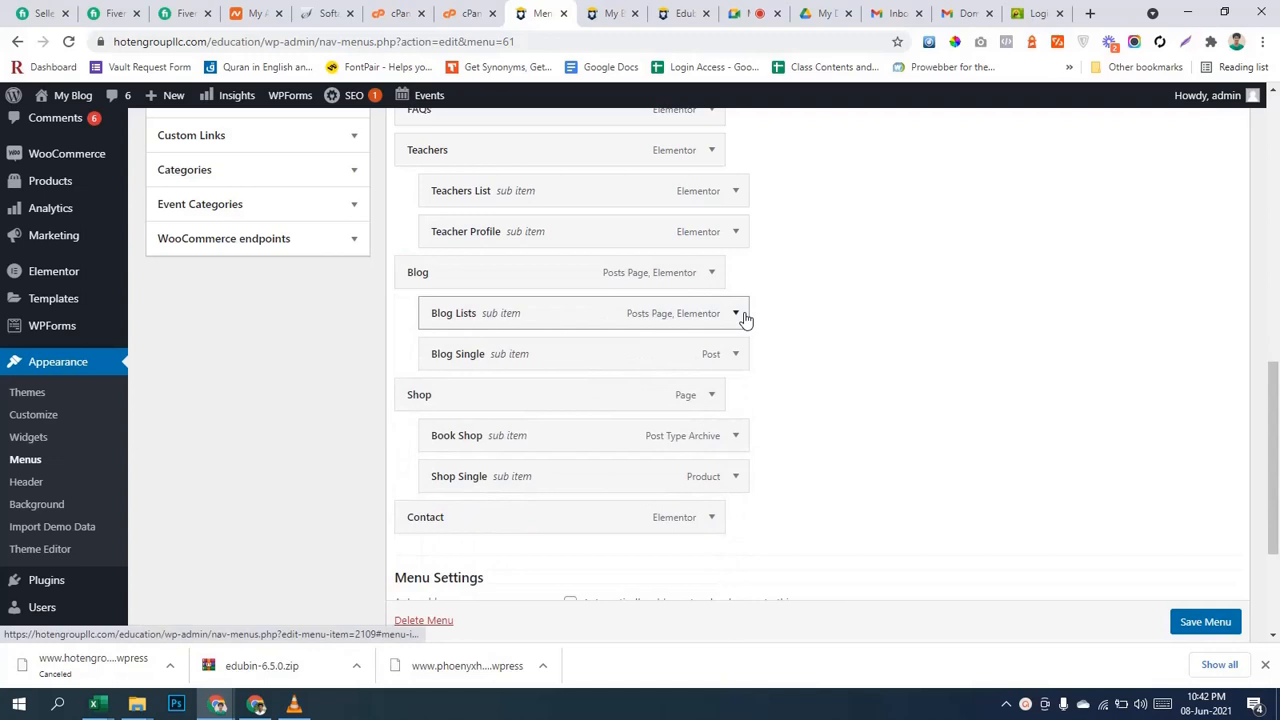
Remove the Blog Single sub-item from under Blog, keeping Blog Lists.
{"action": "left_click", "coordinate": [736, 314]}
{"action": "left_click", "coordinate": [744, 318]}
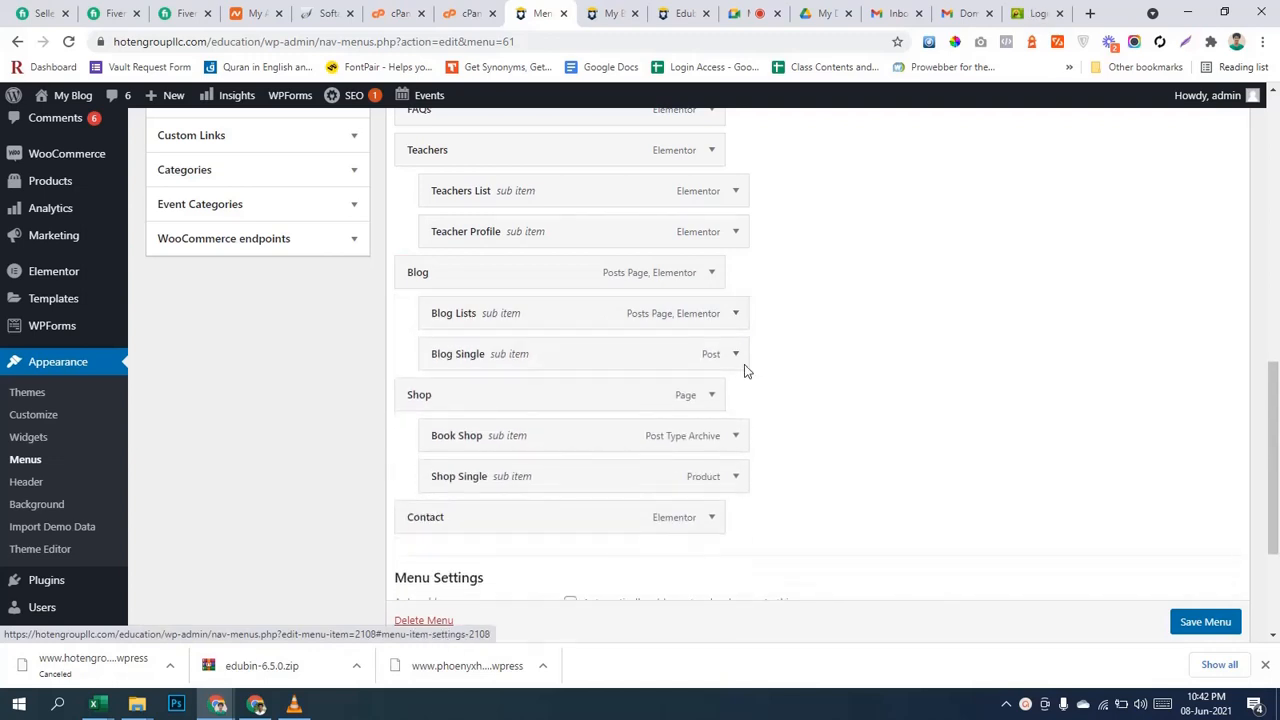
{"action": "left_click", "coordinate": [745, 362]}
{"action": "left_click", "coordinate": [450, 502]}
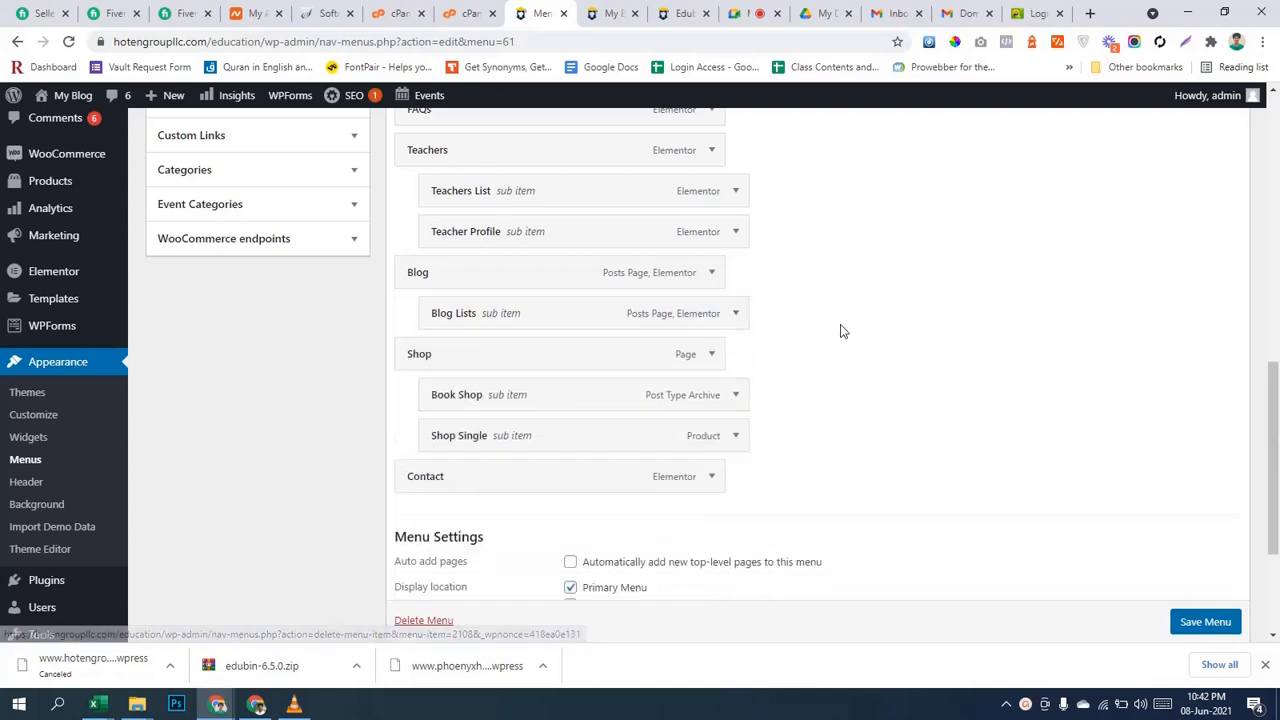
Remove the Shop, Book Shop and Shop Single items from the Primary menu.
{"action": "scroll", "coordinate": [684, 297], "scroll_direction": "down", "scroll_amount": 1}
{"action": "left_click", "coordinate": [715, 277]}
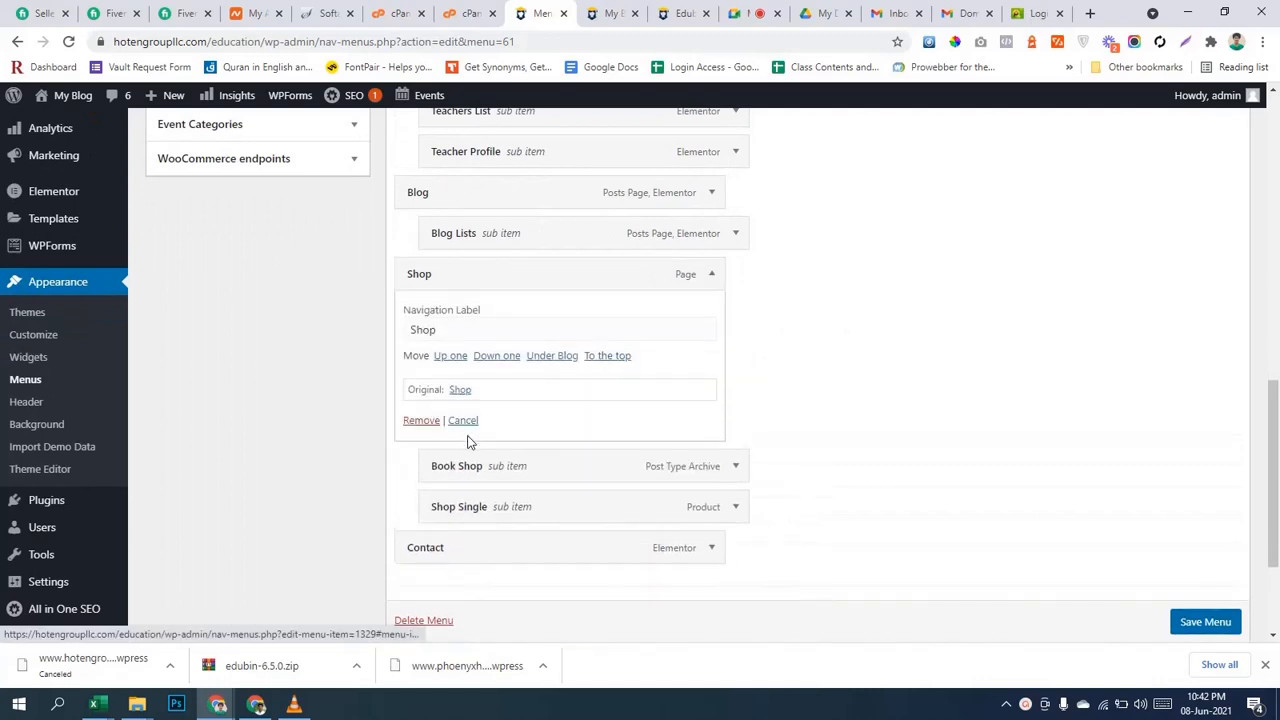
{"action": "left_click", "coordinate": [416, 421]}
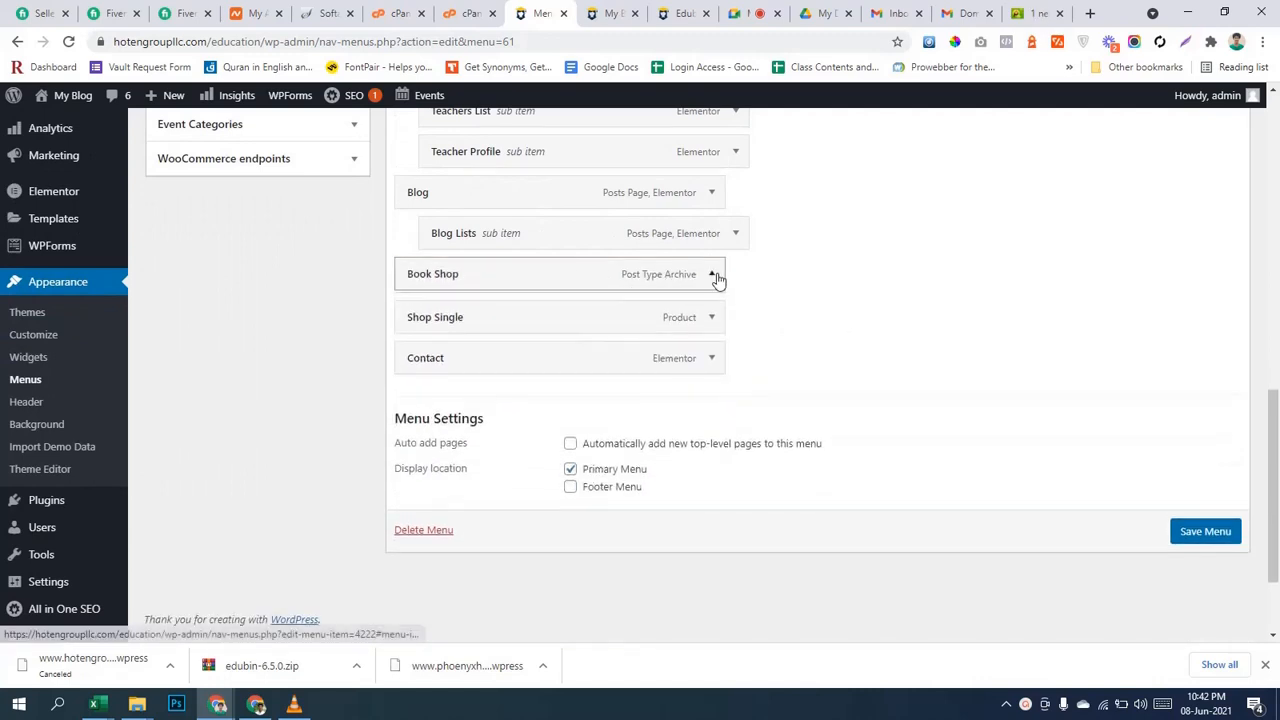
{"action": "left_click", "coordinate": [712, 275]}
{"action": "left_click", "coordinate": [421, 421]}
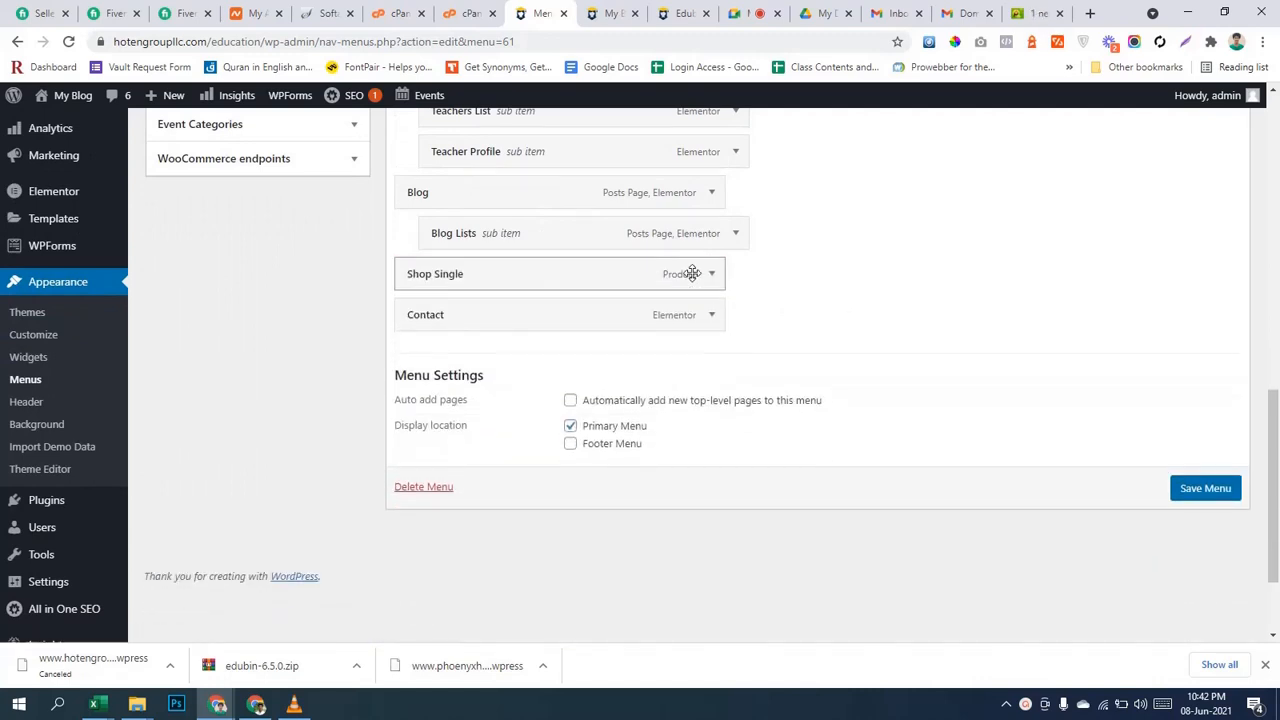
{"action": "left_click", "coordinate": [711, 274]}
{"action": "left_click", "coordinate": [416, 424]}
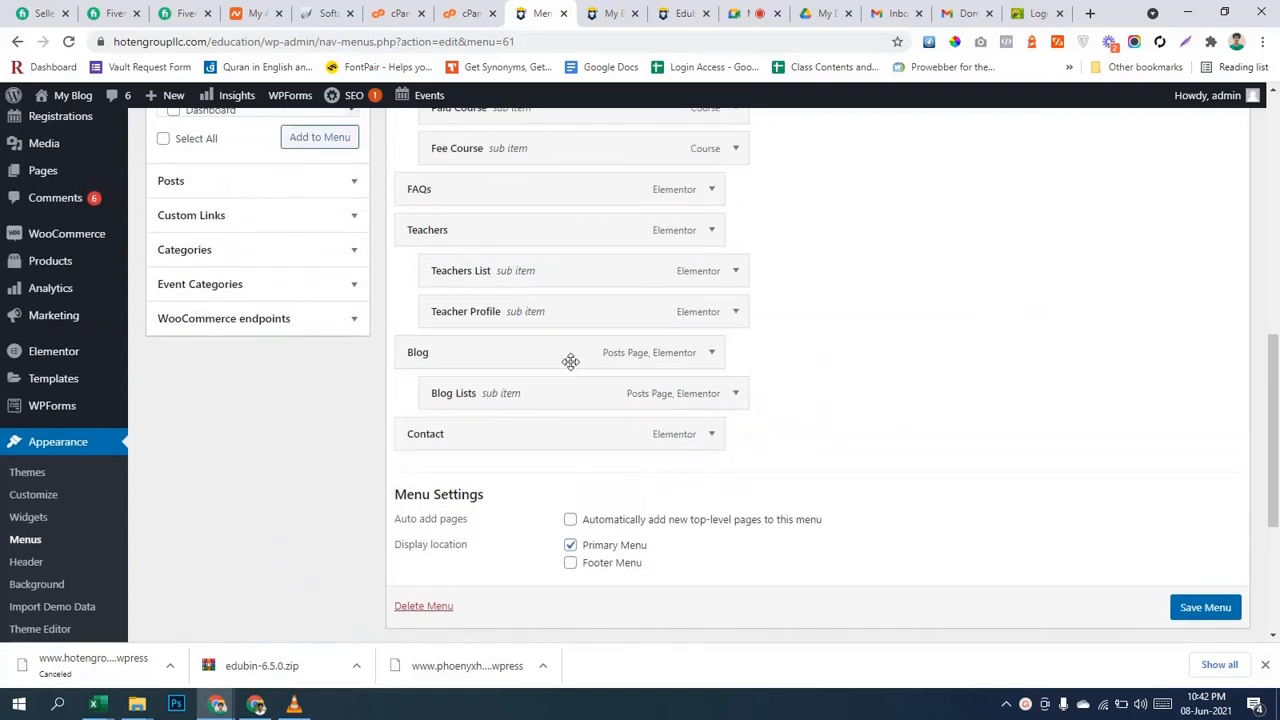
Review the remaining Primary menu structure and save the menu.
{"action": "scroll", "coordinate": [872, 369], "scroll_direction": "up", "scroll_amount": 5}
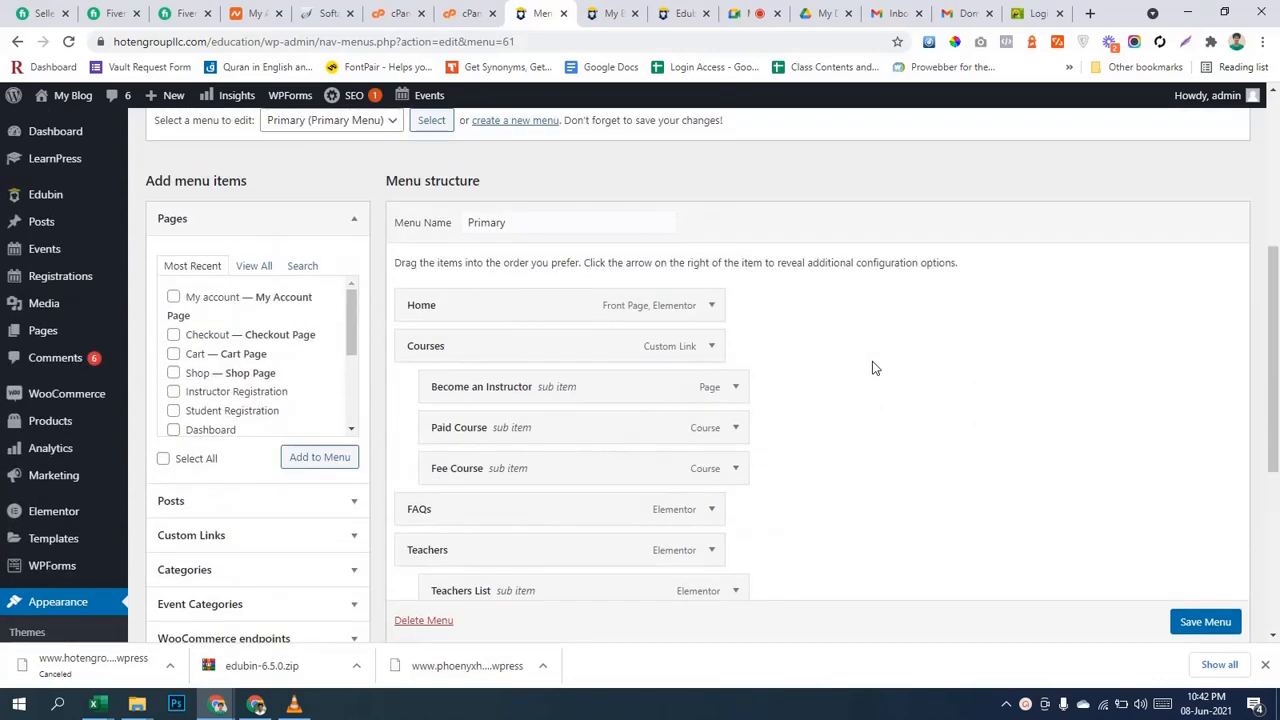
{"action": "scroll", "coordinate": [878, 367], "scroll_direction": "down", "scroll_amount": 7}
{"action": "left_click", "coordinate": [1200, 541]}
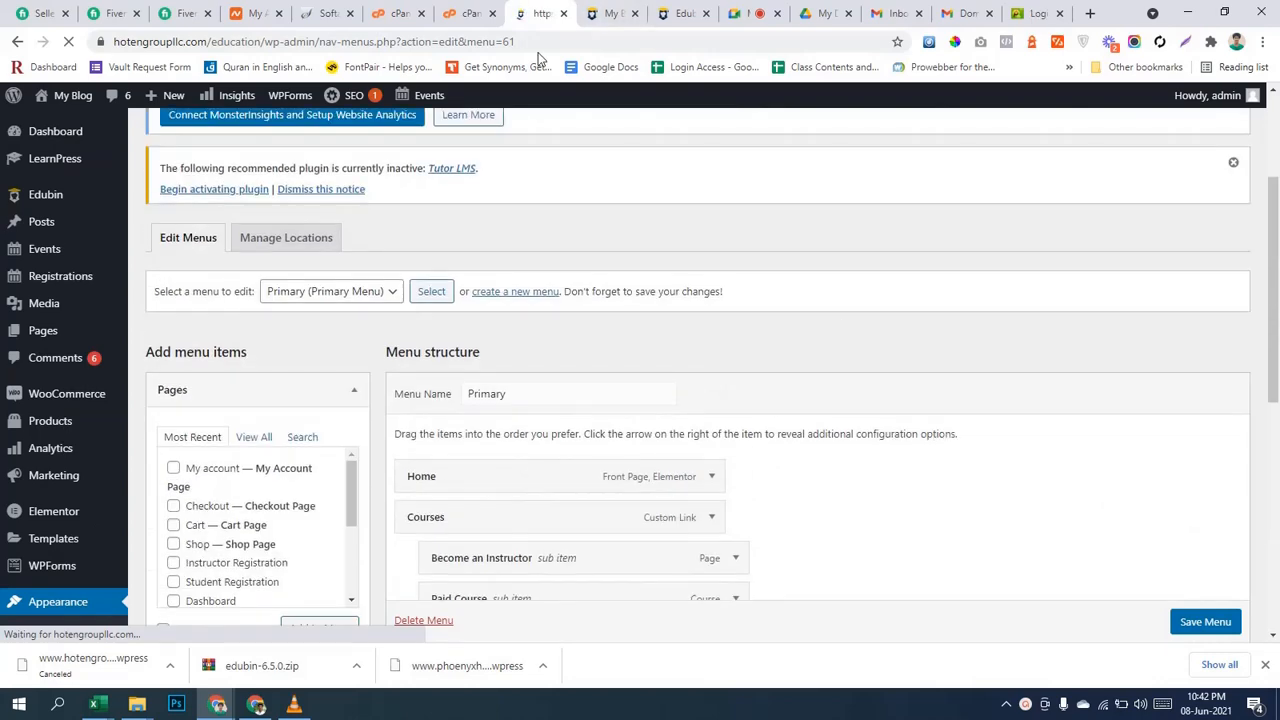
Reload the site's home page to check the trimmed navigation, and open the page for editing in Elementor.
{"action": "left_click", "coordinate": [605, 12]}
{"action": "left_click", "coordinate": [69, 42]}
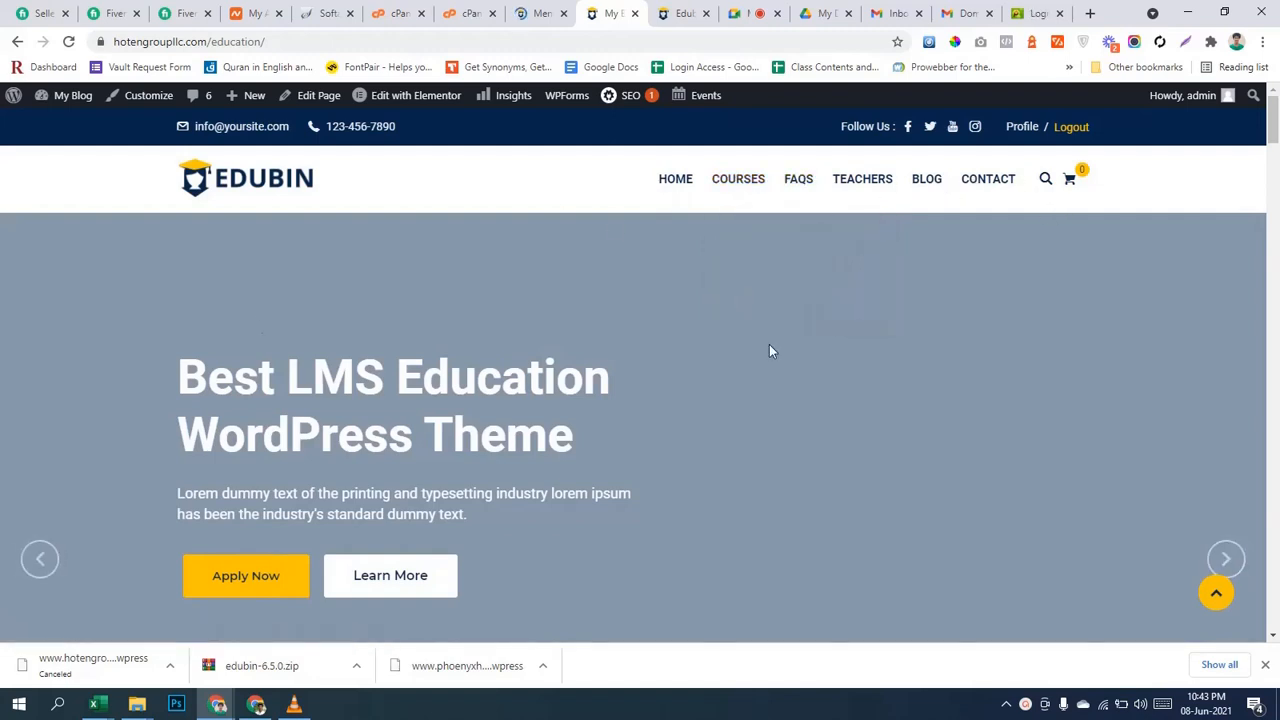
{"action": "scroll", "coordinate": [769, 351], "scroll_direction": "down", "scroll_amount": 4}
{"action": "scroll", "coordinate": [760, 369], "scroll_direction": "up", "scroll_amount": 4}
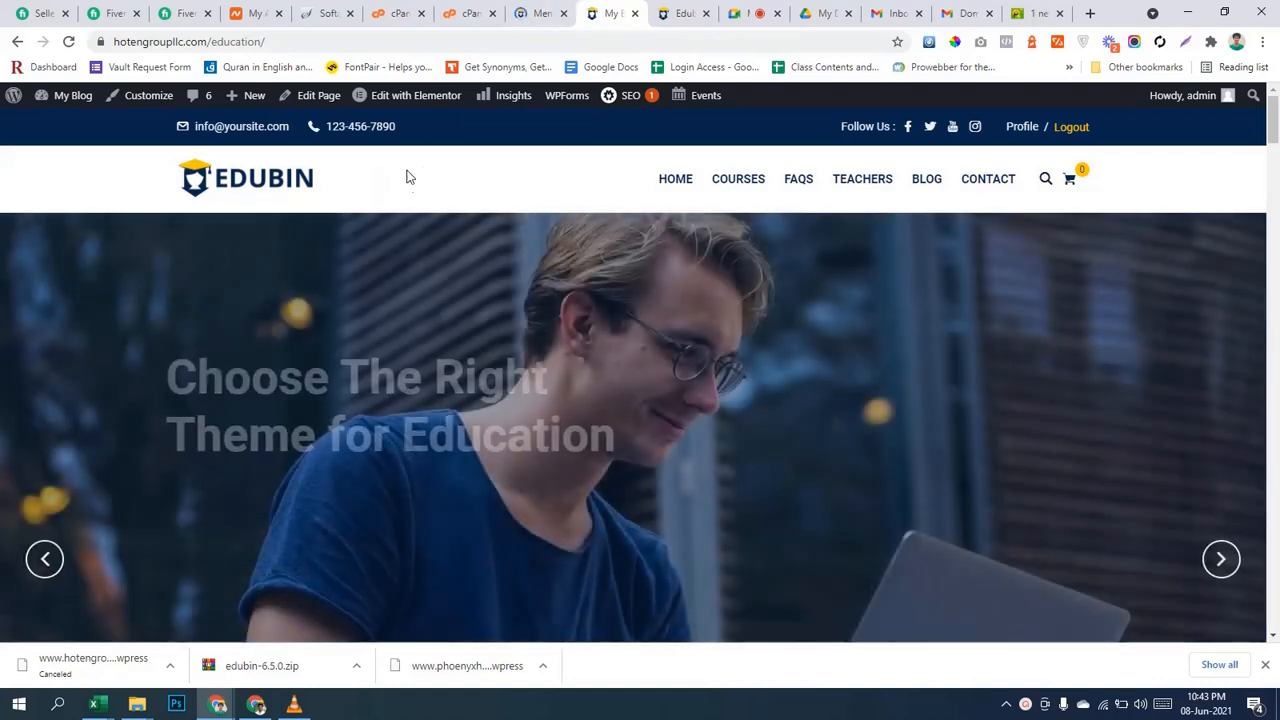
{"action": "mouse_move", "coordinate": [418, 110]}
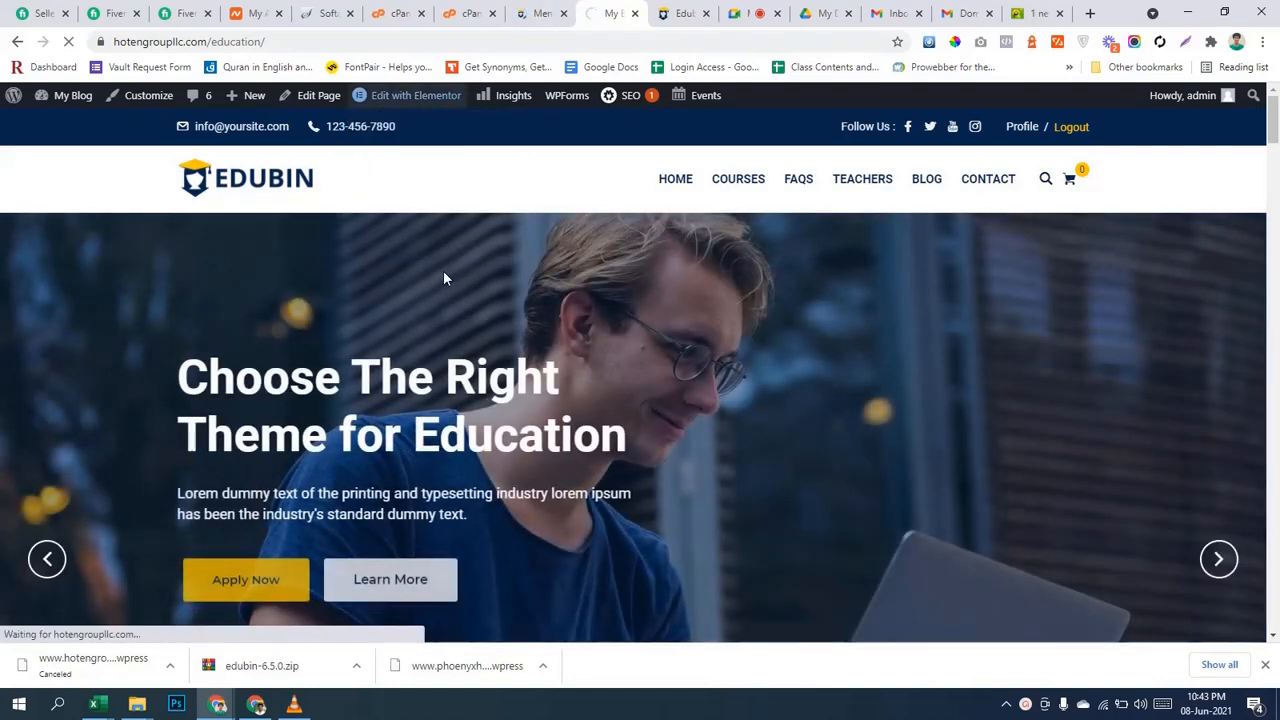
{"action": "scroll", "coordinate": [515, 370], "scroll_direction": "down", "scroll_amount": 15}
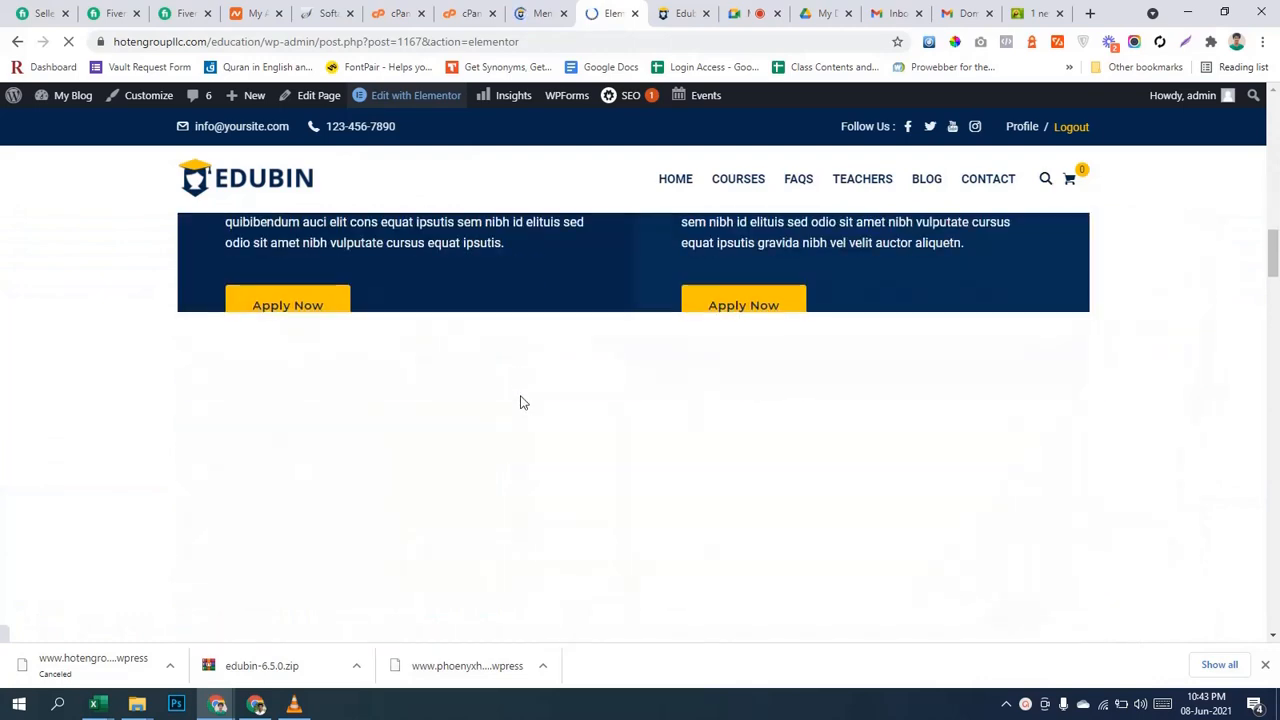
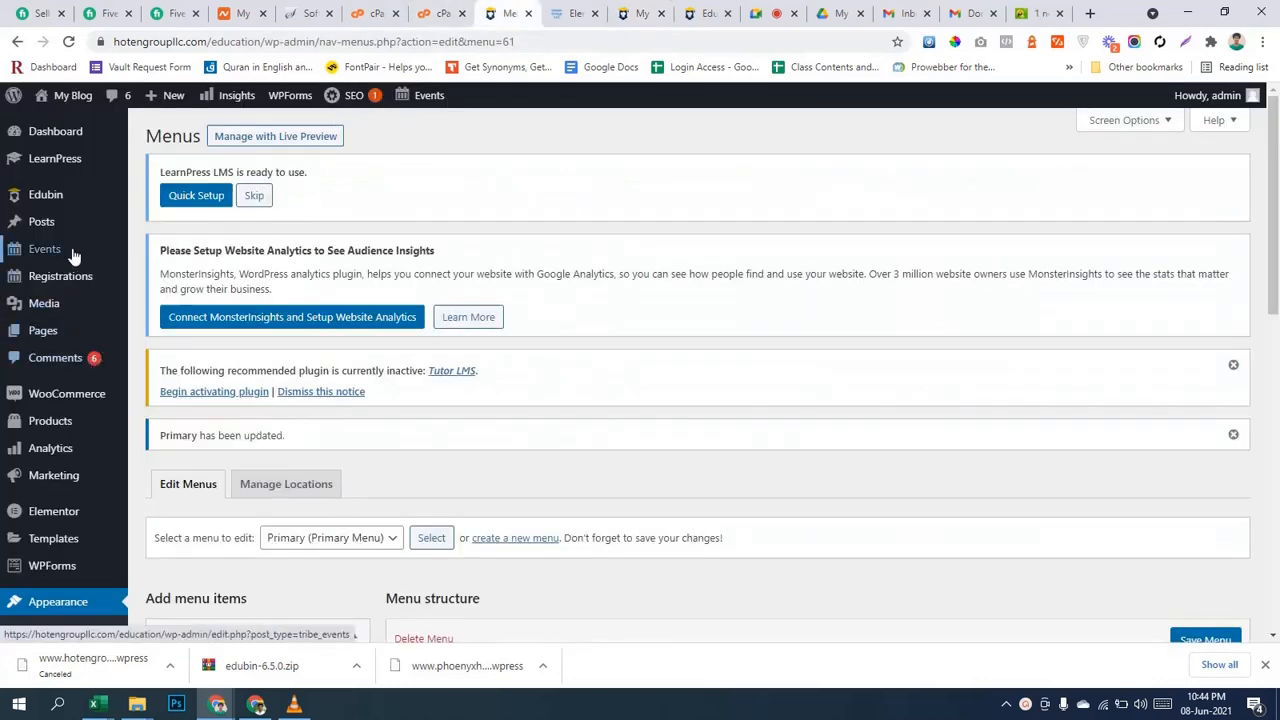
{"action": "scroll", "coordinate": [73, 484], "scroll_direction": "down", "scroll_amount": 3}
{"action": "scroll", "coordinate": [72, 485], "scroll_direction": "down", "scroll_amount": 1}
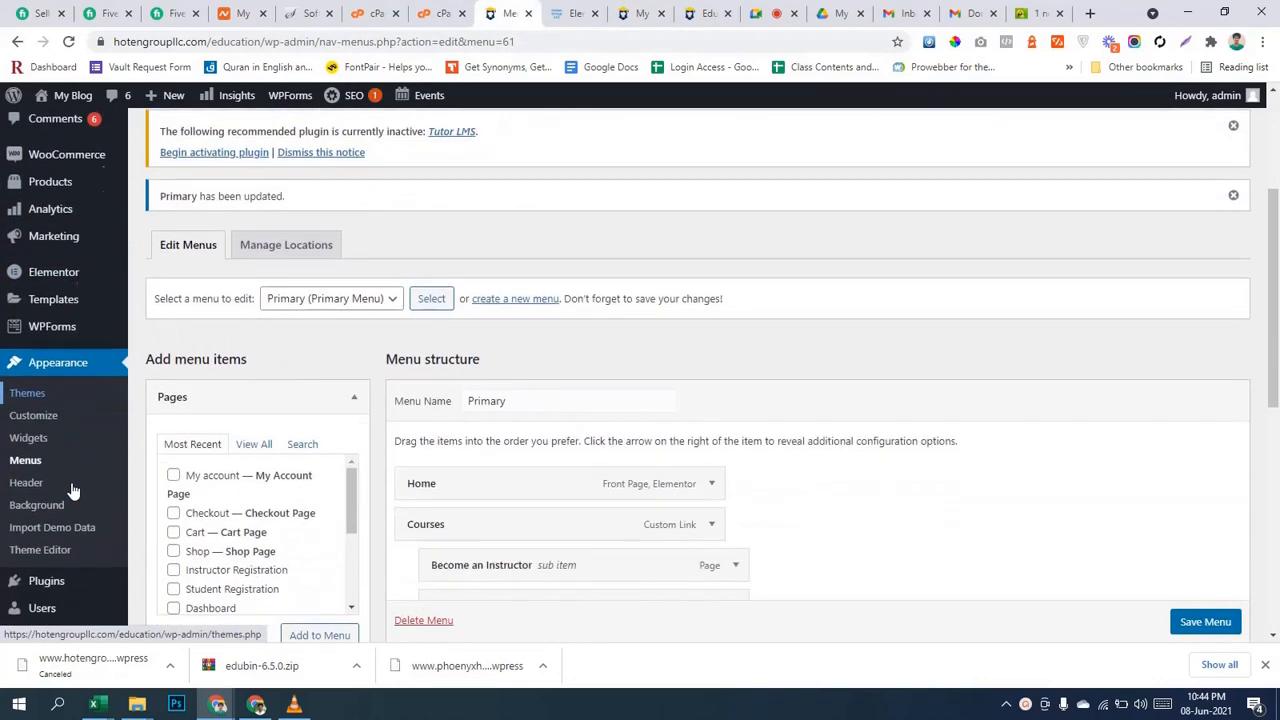
{"action": "mouse_move", "coordinate": [62, 318]}
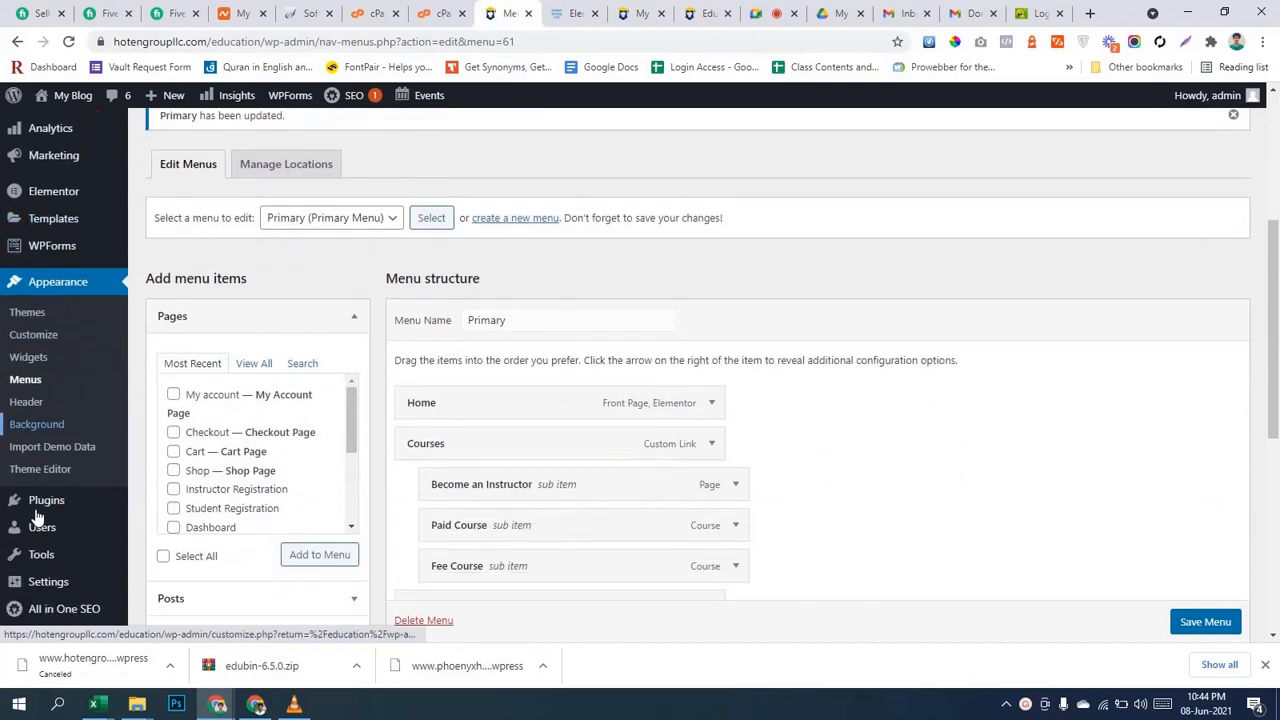
{"action": "scroll", "coordinate": [32, 510], "scroll_direction": "down", "scroll_amount": 2}
{"action": "mouse_move", "coordinate": [38, 518]}
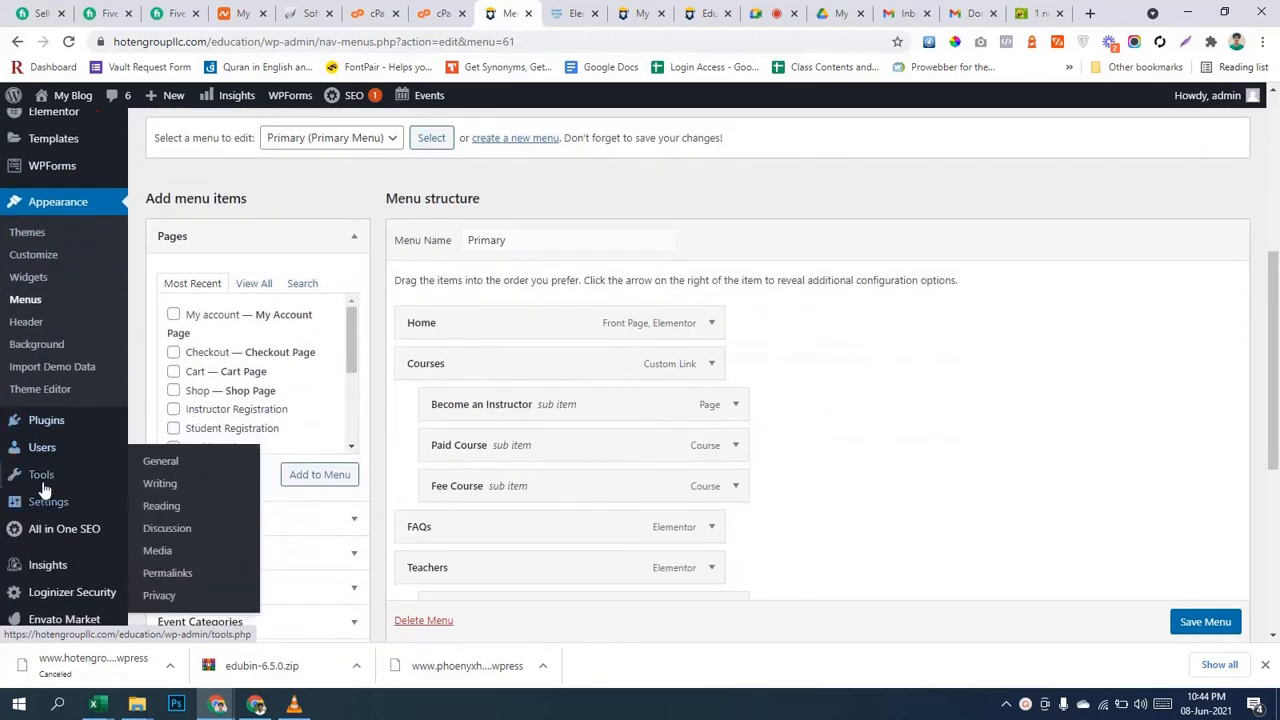
{"action": "mouse_move", "coordinate": [42, 485]}
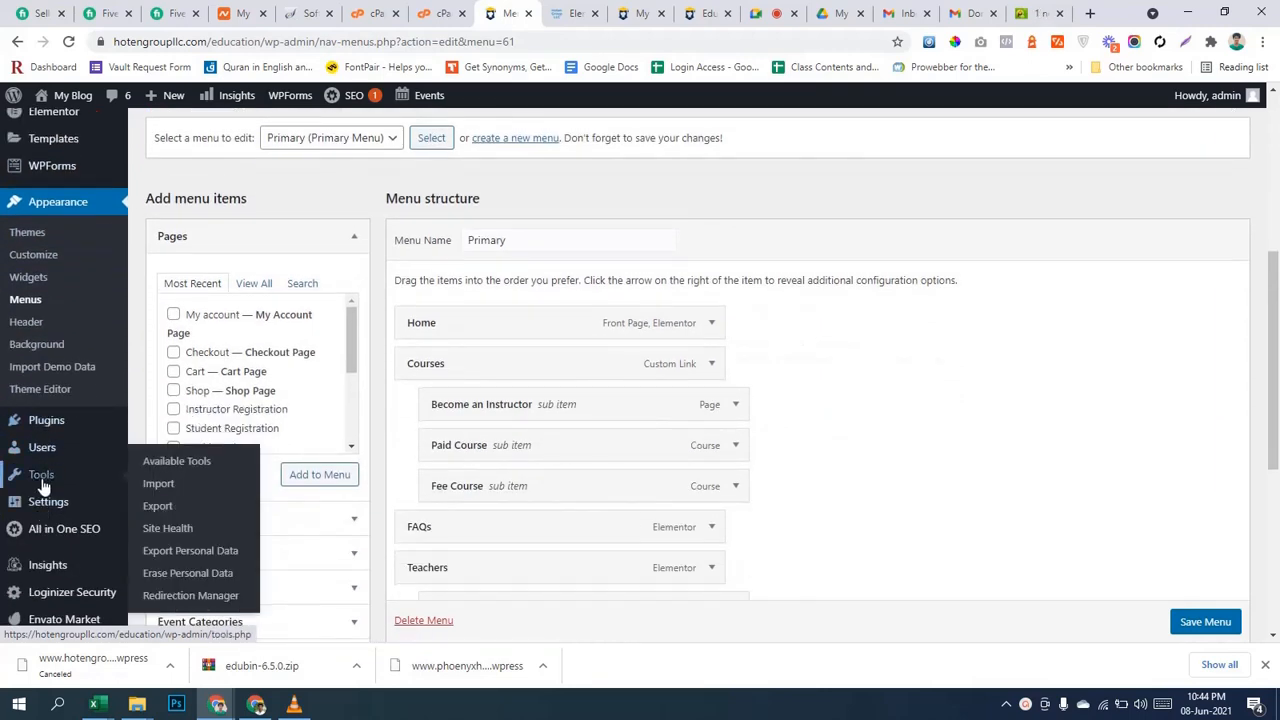
{"action": "scroll", "coordinate": [42, 485], "scroll_direction": "up", "scroll_amount": 4}
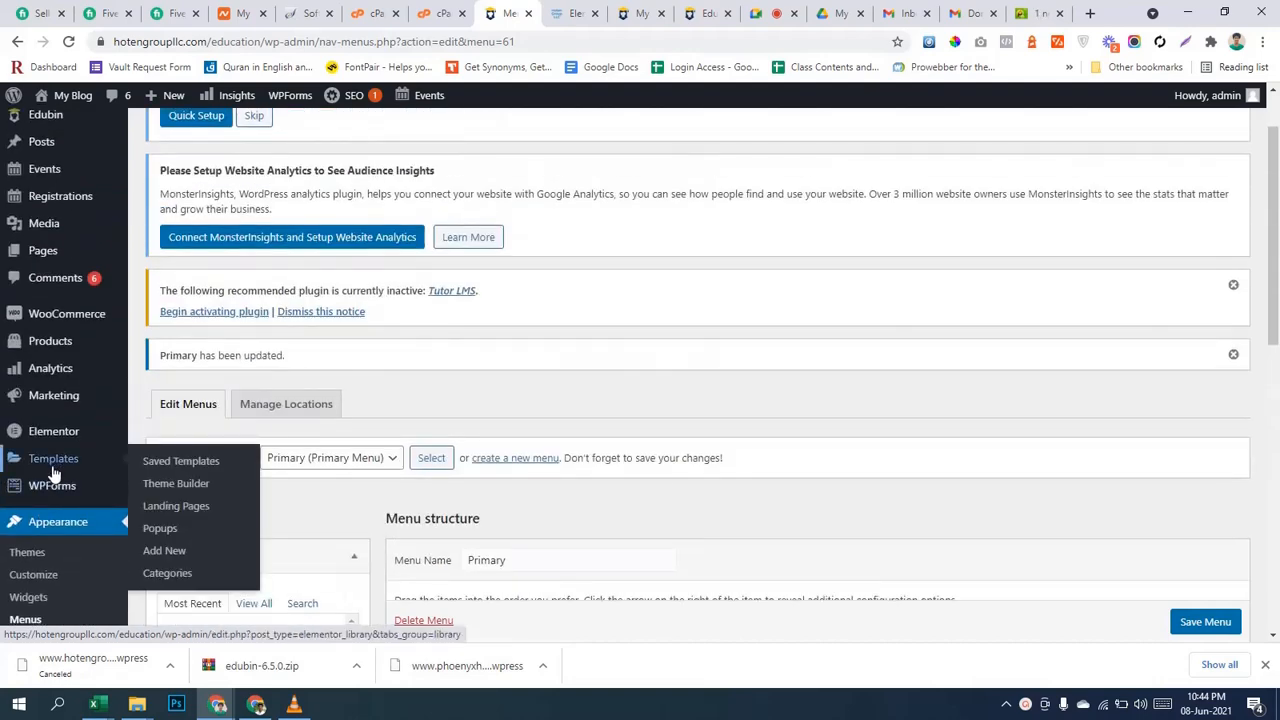
{"action": "scroll", "coordinate": [40, 468], "scroll_direction": "up", "scroll_amount": 1}
Open the Edubin theme options and go to the Header Top settings.
{"action": "mouse_move", "coordinate": [118, 200]}
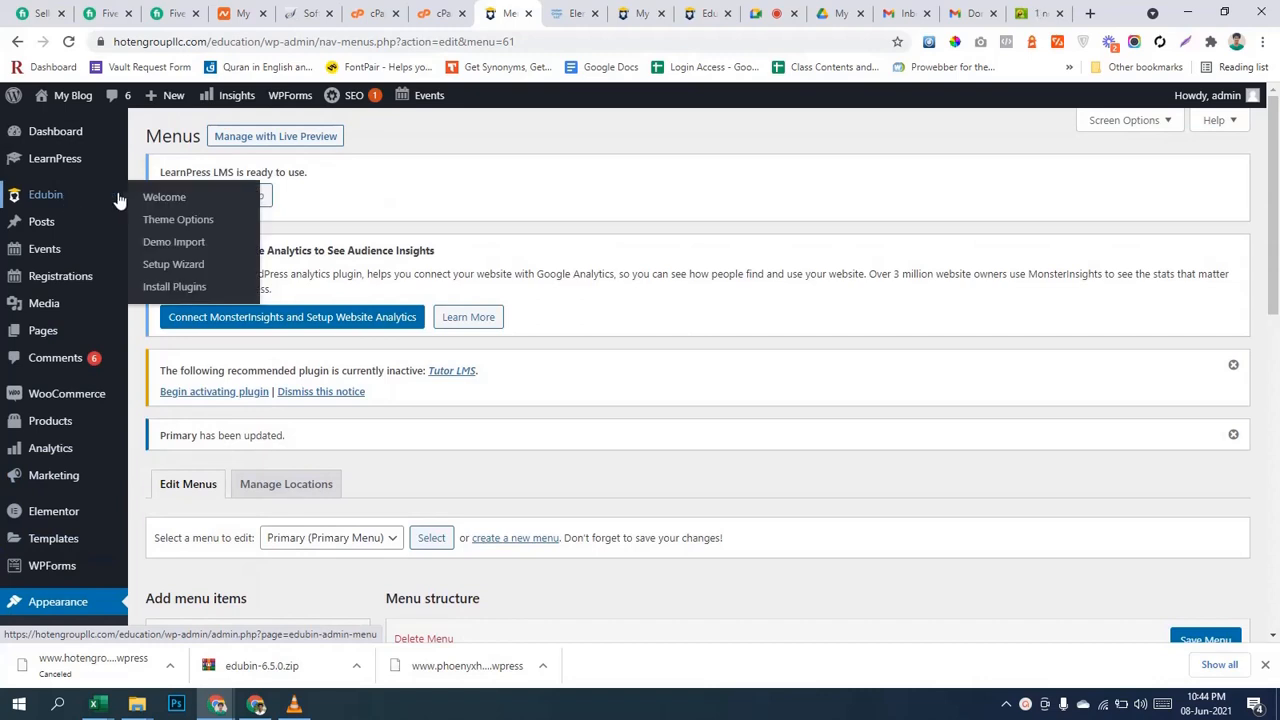
{"action": "left_click", "coordinate": [192, 222]}
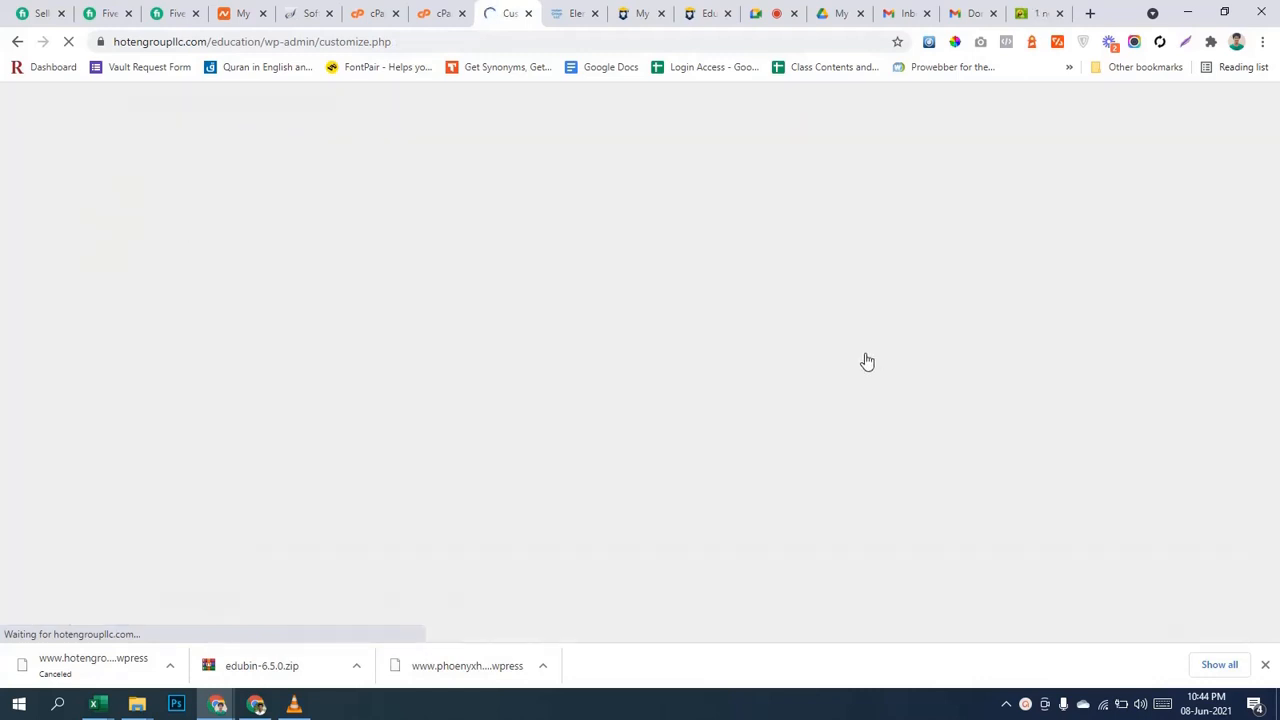
{"action": "left_click", "coordinate": [640, 10]}
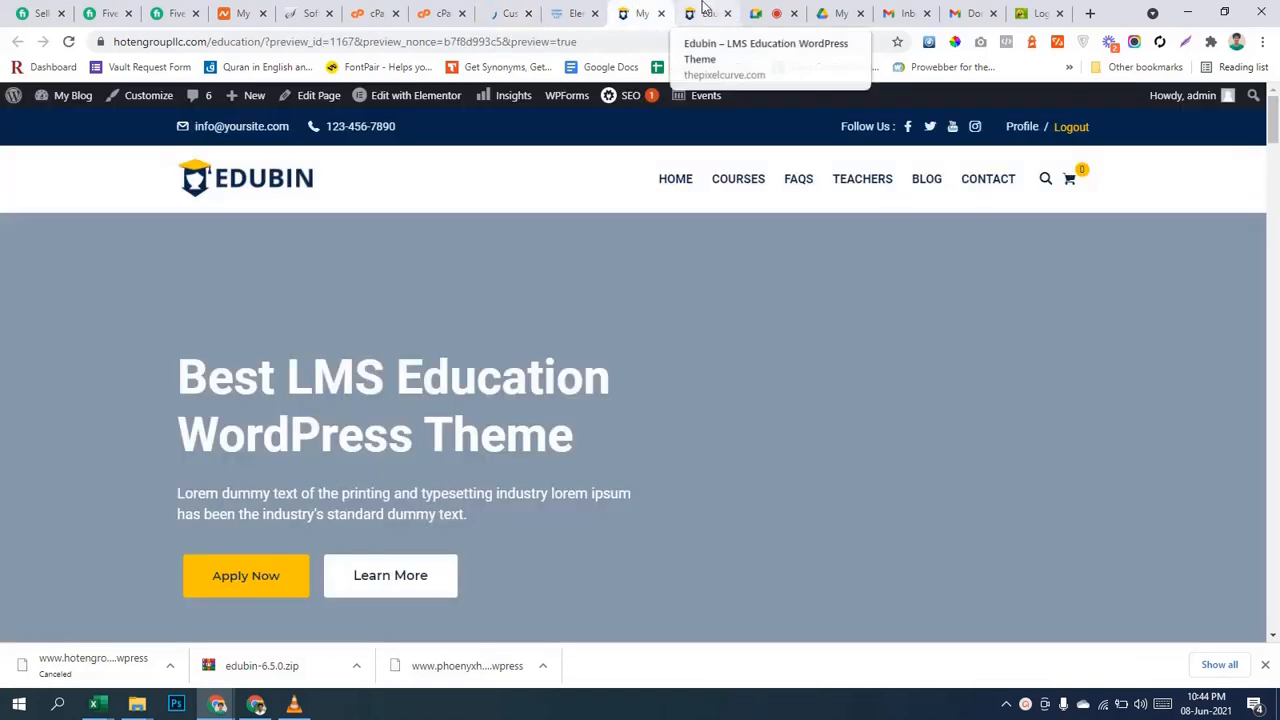
{"action": "left_click", "coordinate": [512, 13]}
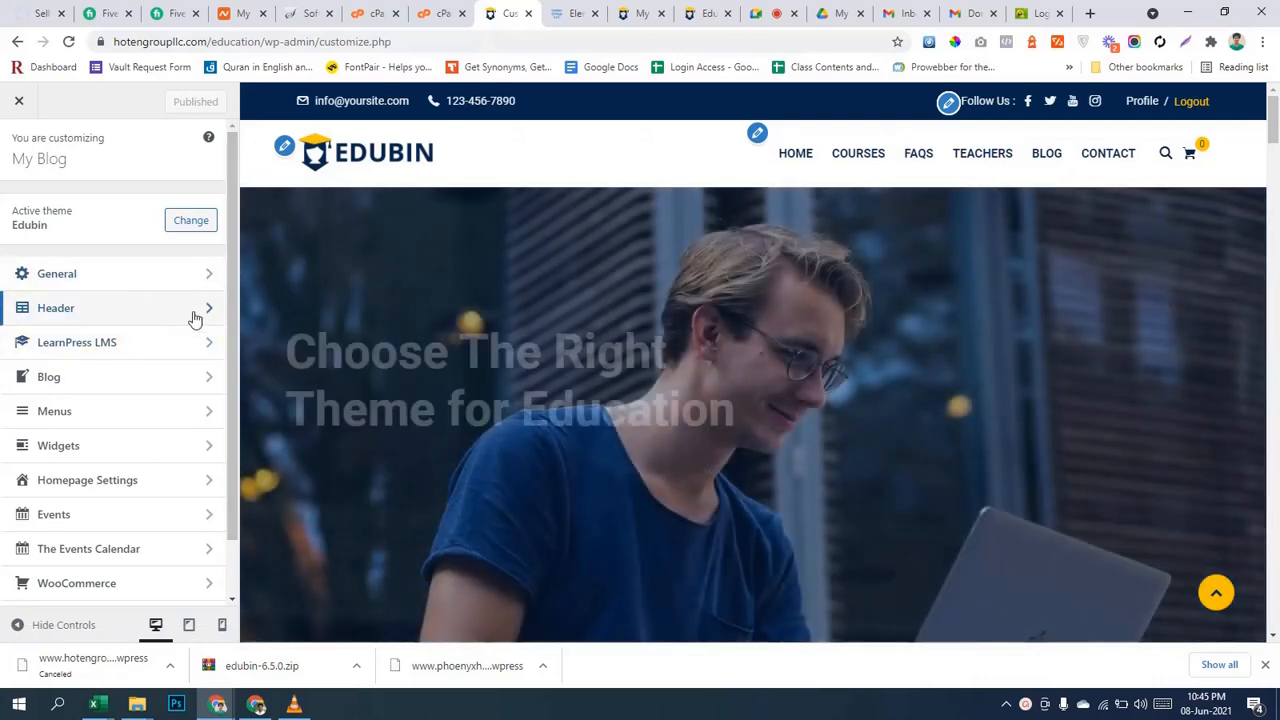
{"action": "left_click", "coordinate": [192, 317]}
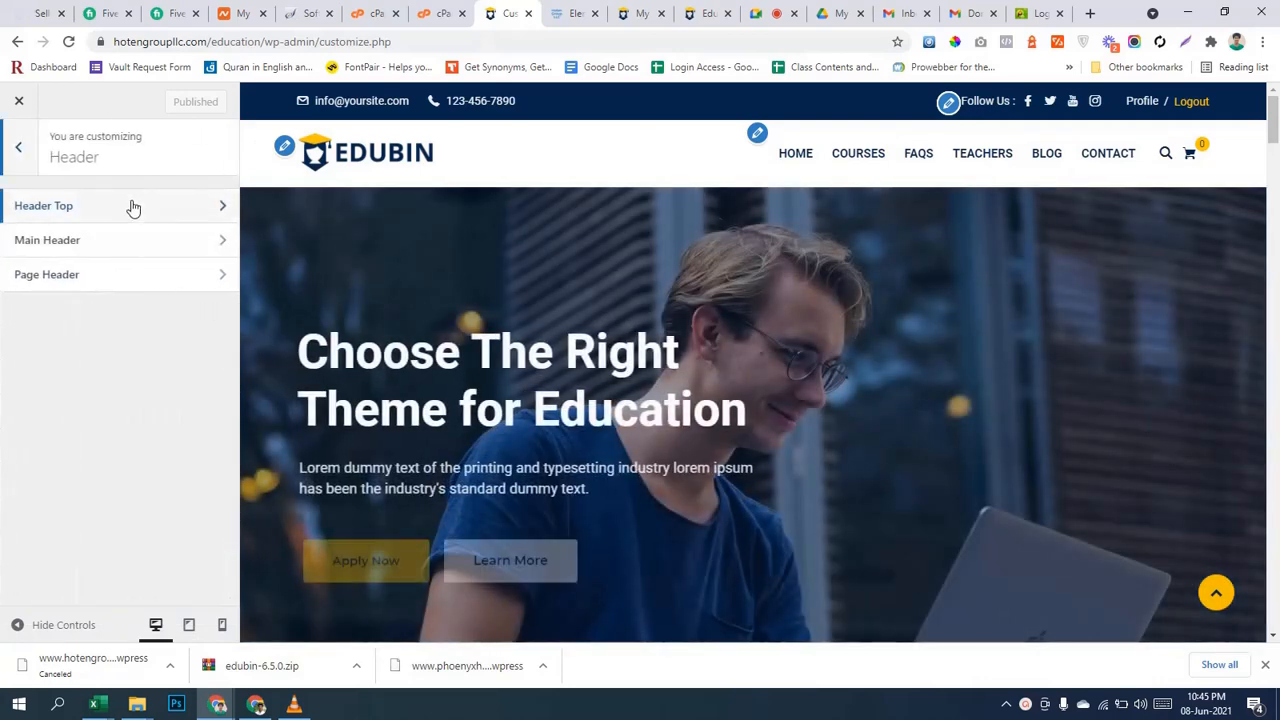
{"action": "left_click", "coordinate": [152, 224]}
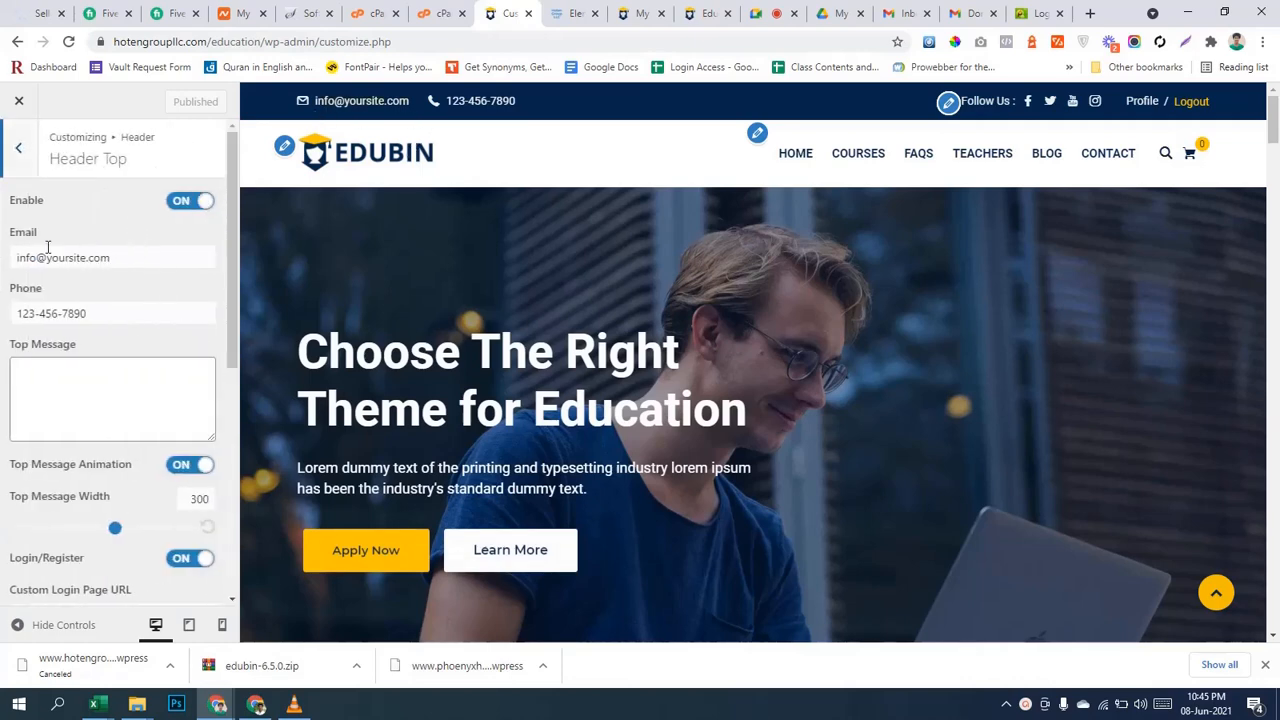
Replace the contact email in the Header Top settings with a new address.
{"action": "left_click_drag", "start_coordinate": [51, 257], "coordinate": [143, 252]}
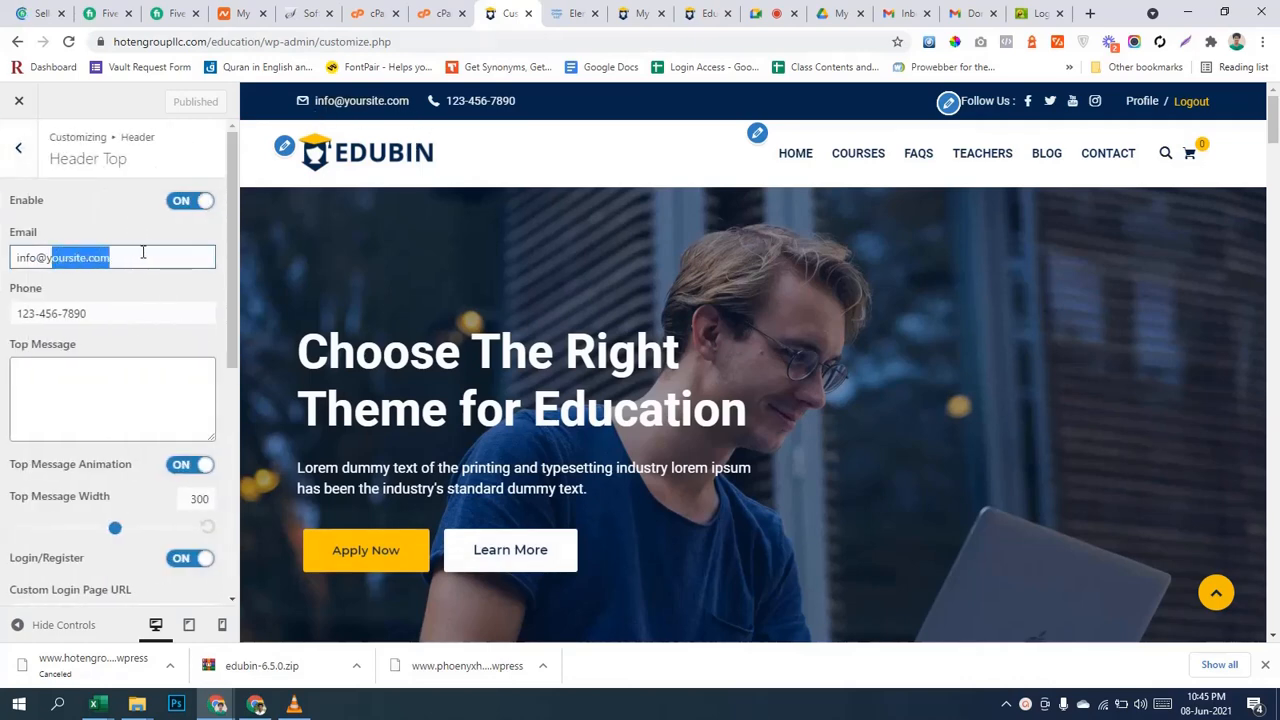
{"action": "key", "text": "BackSpace"}
{"action": "key", "text": "BackSpace"}
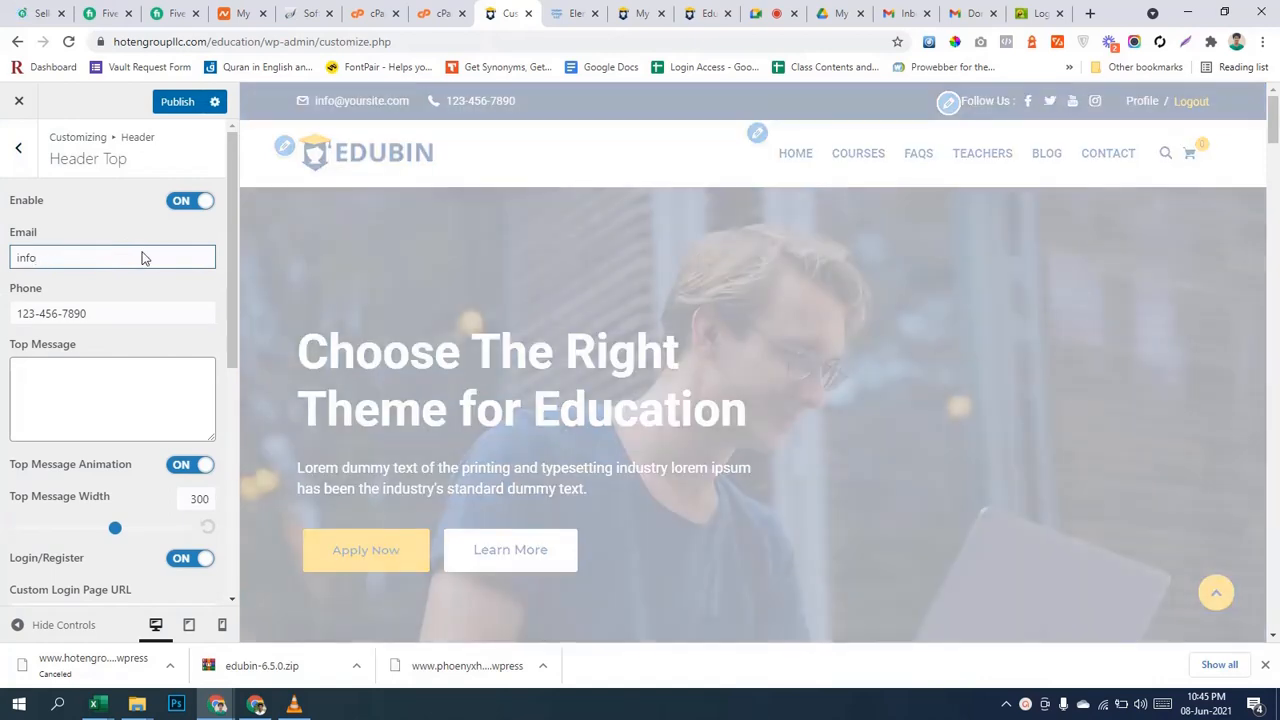
{"action": "type", "text": "test"}
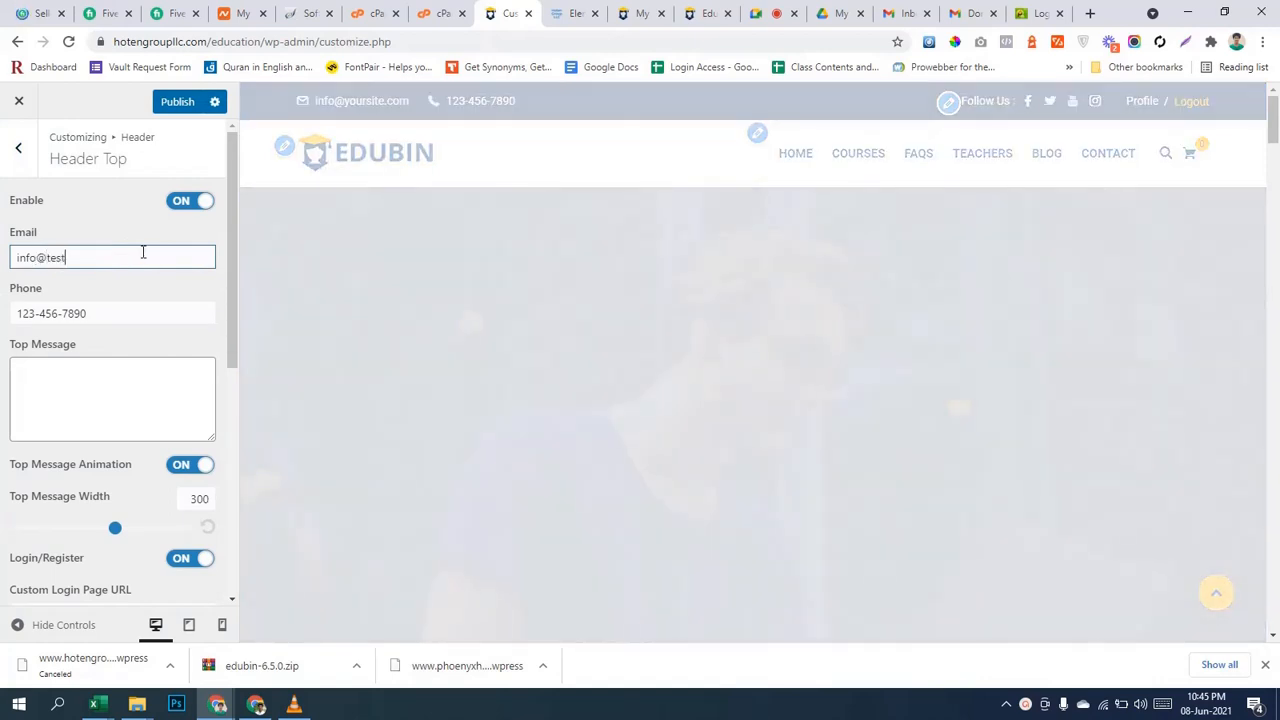
{"action": "type", "text": ".com"}
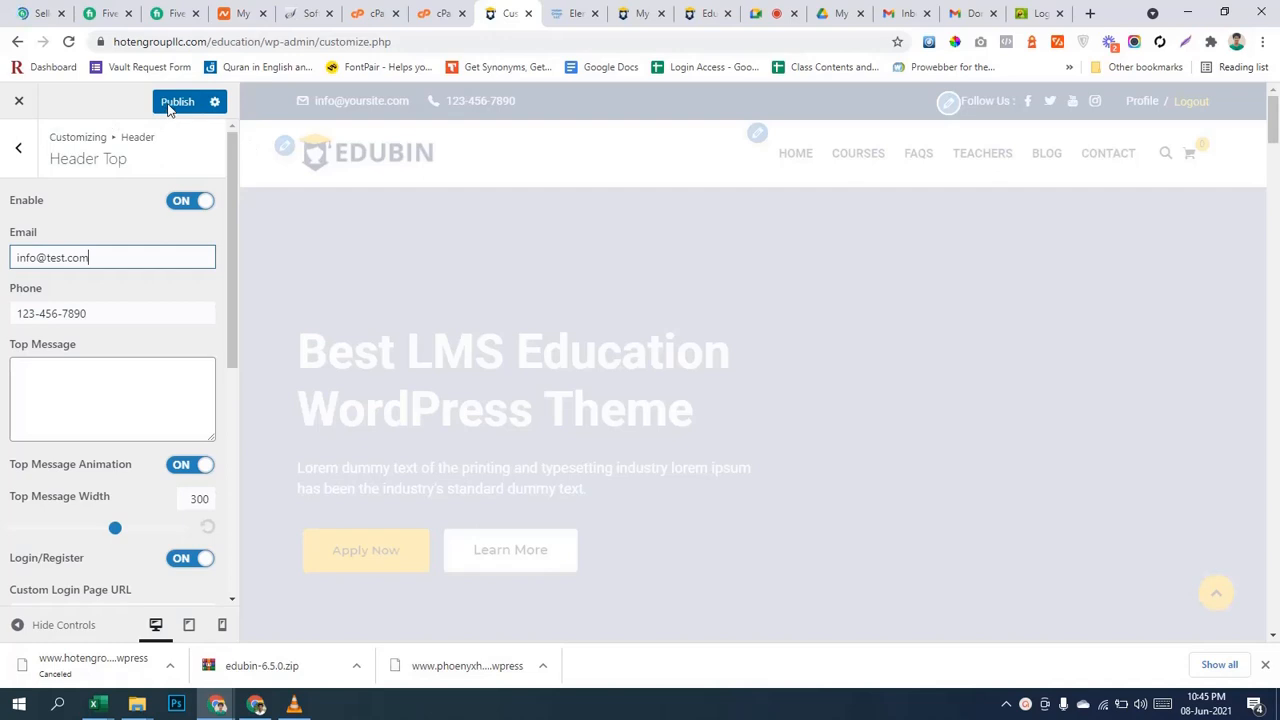
Review the remaining Header Top options and the Main Header settings, including the available header variations.
{"action": "scroll", "coordinate": [112, 333], "scroll_direction": "down", "scroll_amount": 4}
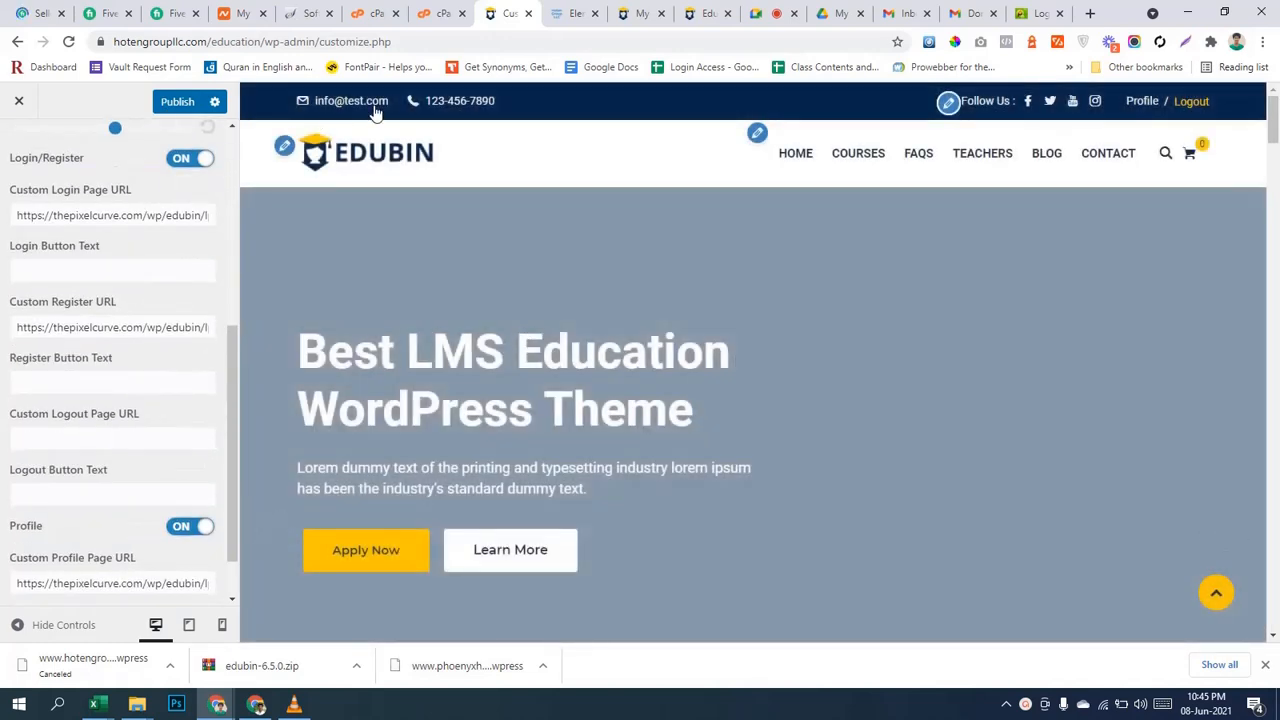
{"action": "left_click", "coordinate": [284, 147]}
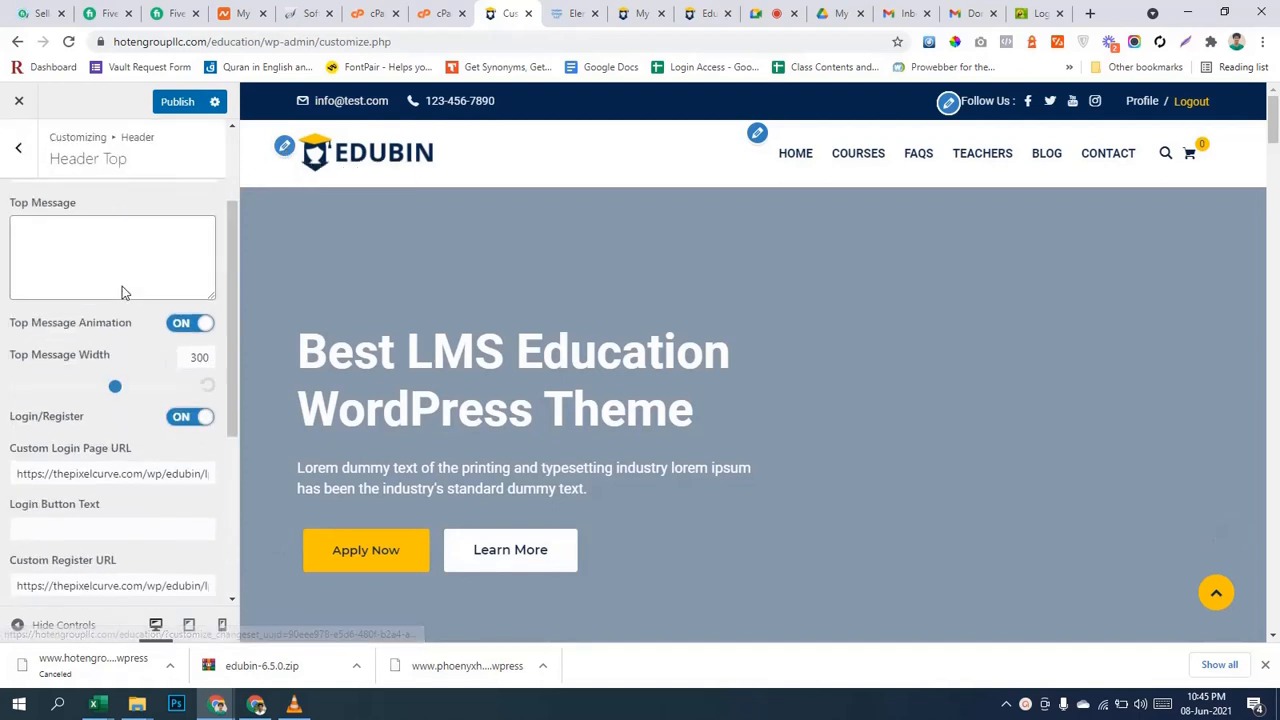
{"action": "left_click", "coordinate": [18, 147]}
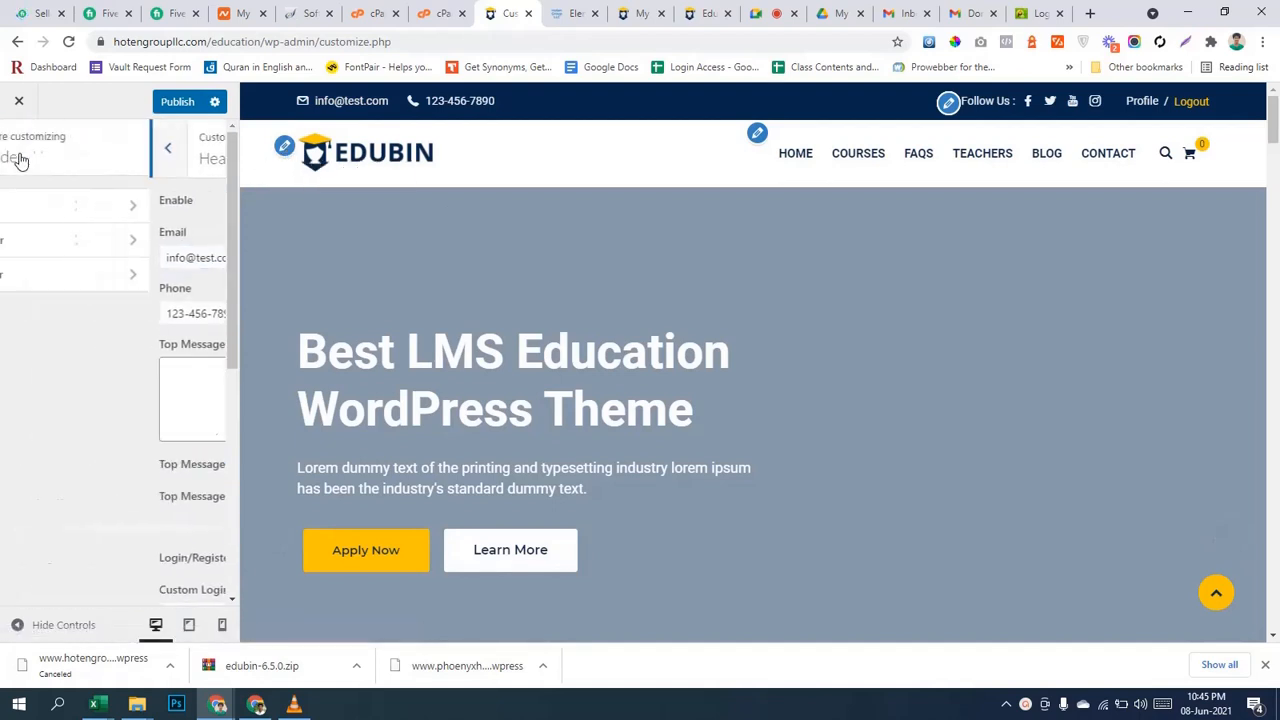
{"action": "left_click", "coordinate": [66, 243]}
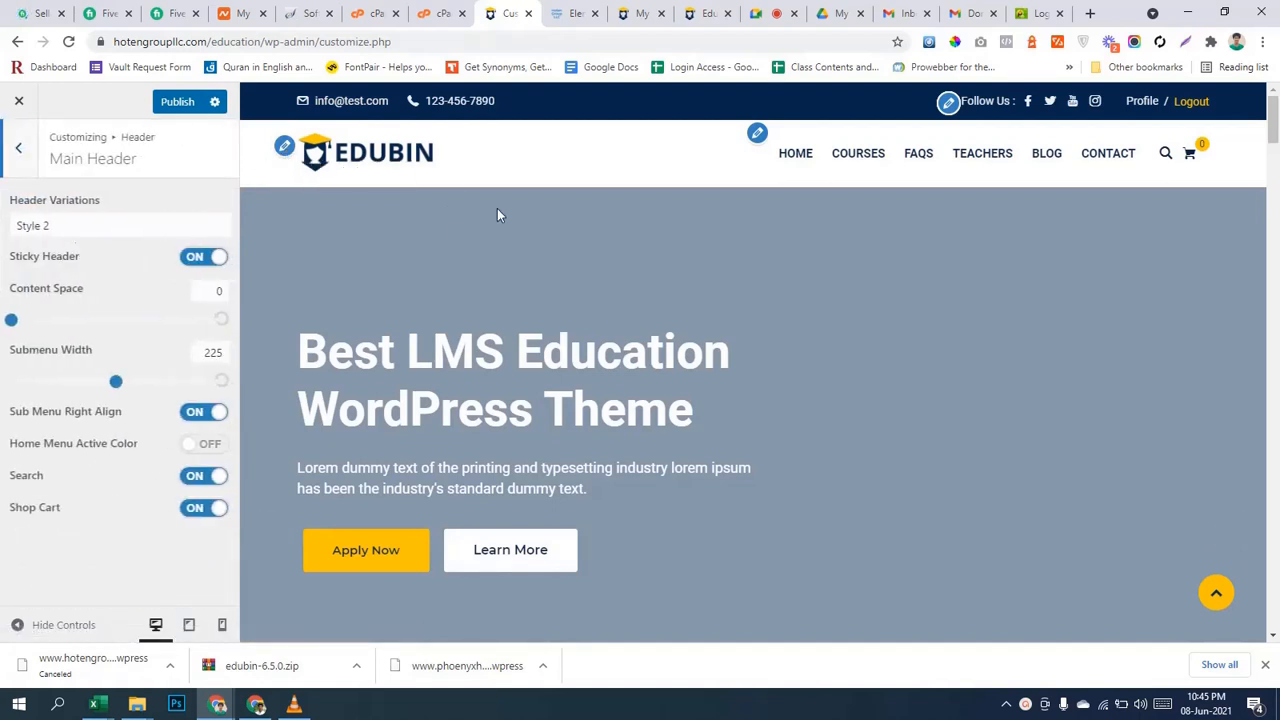
{"action": "left_click", "coordinate": [140, 229]}
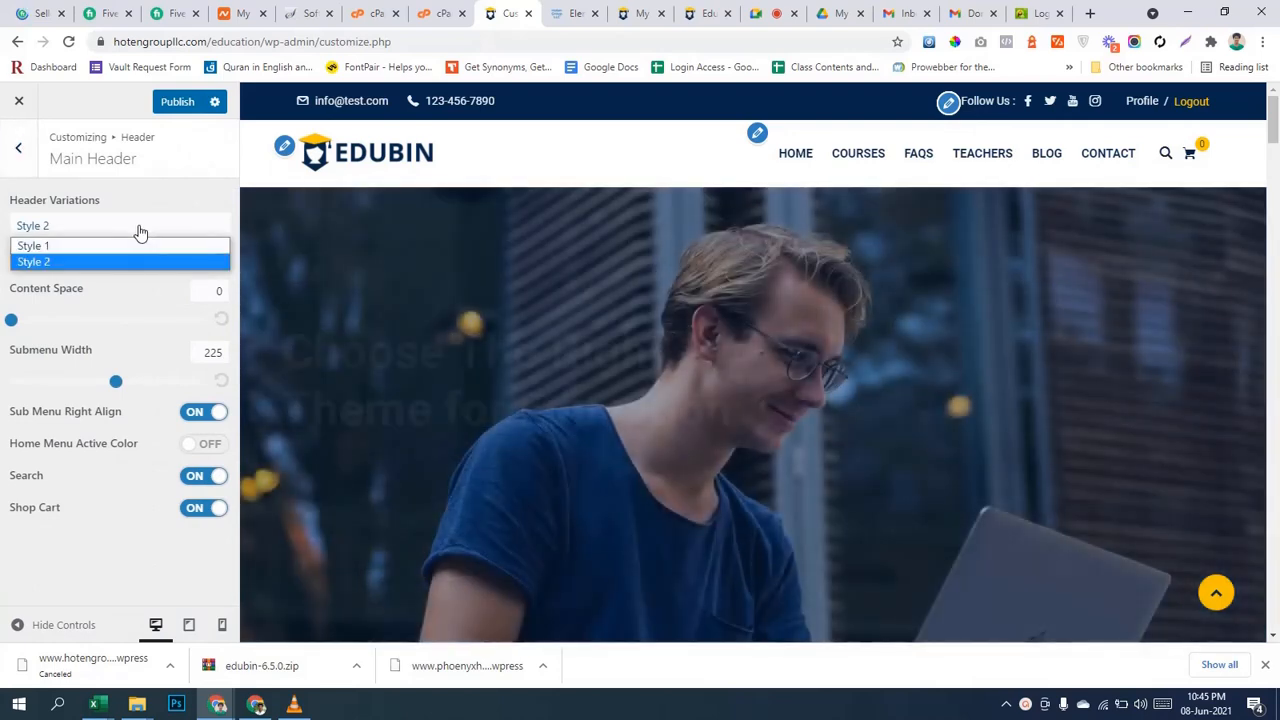
{"action": "left_click", "coordinate": [80, 464]}
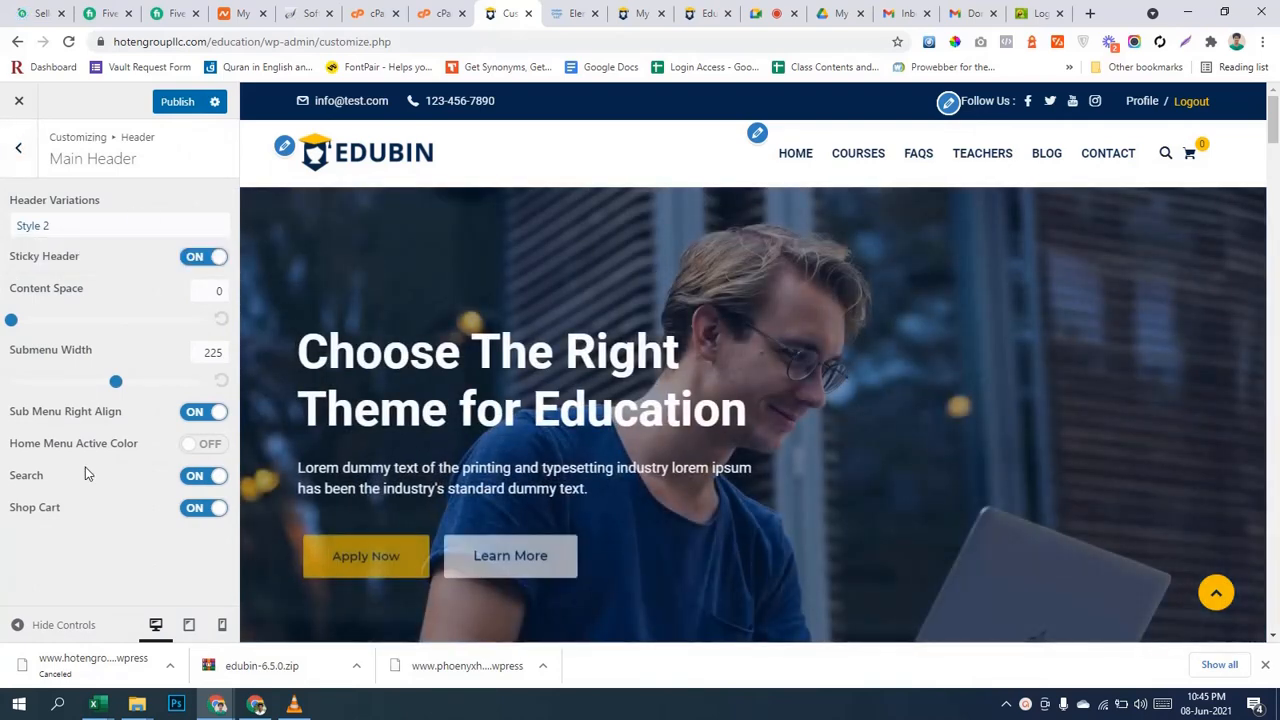
Open the Page Header settings and review the title, height and header image options.
{"action": "left_click", "coordinate": [21, 156]}
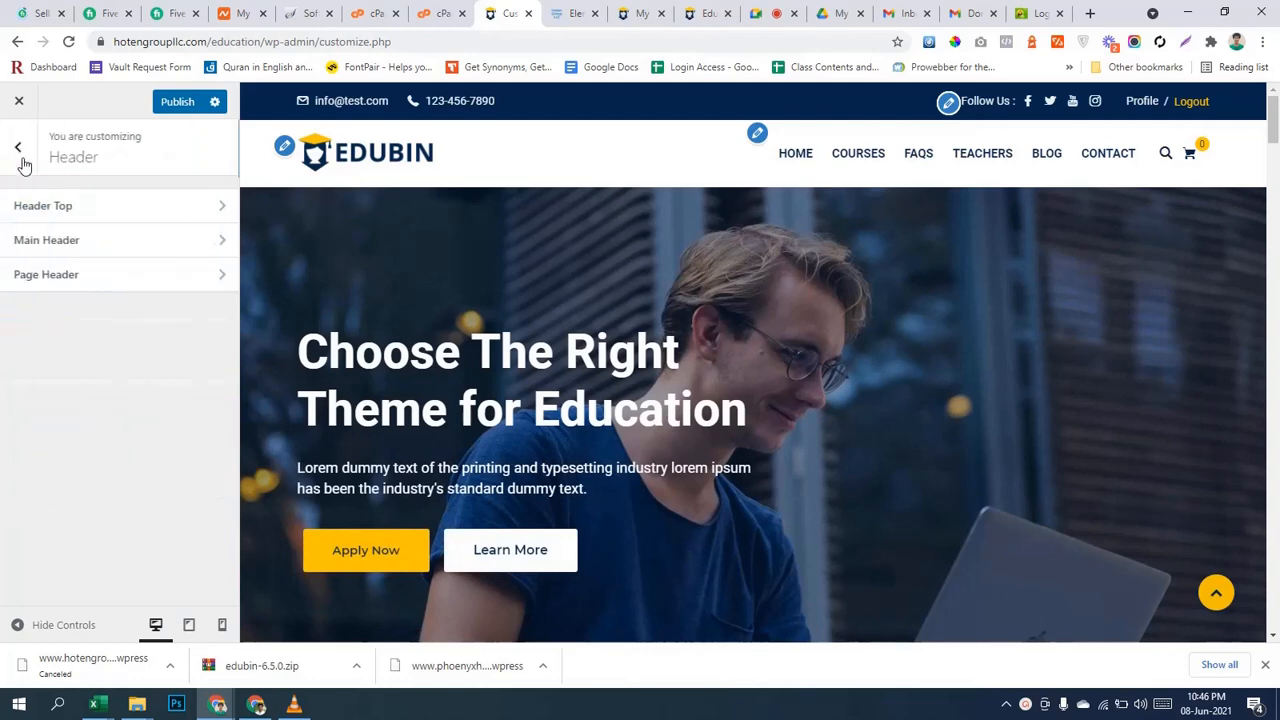
{"action": "left_click", "coordinate": [98, 285]}
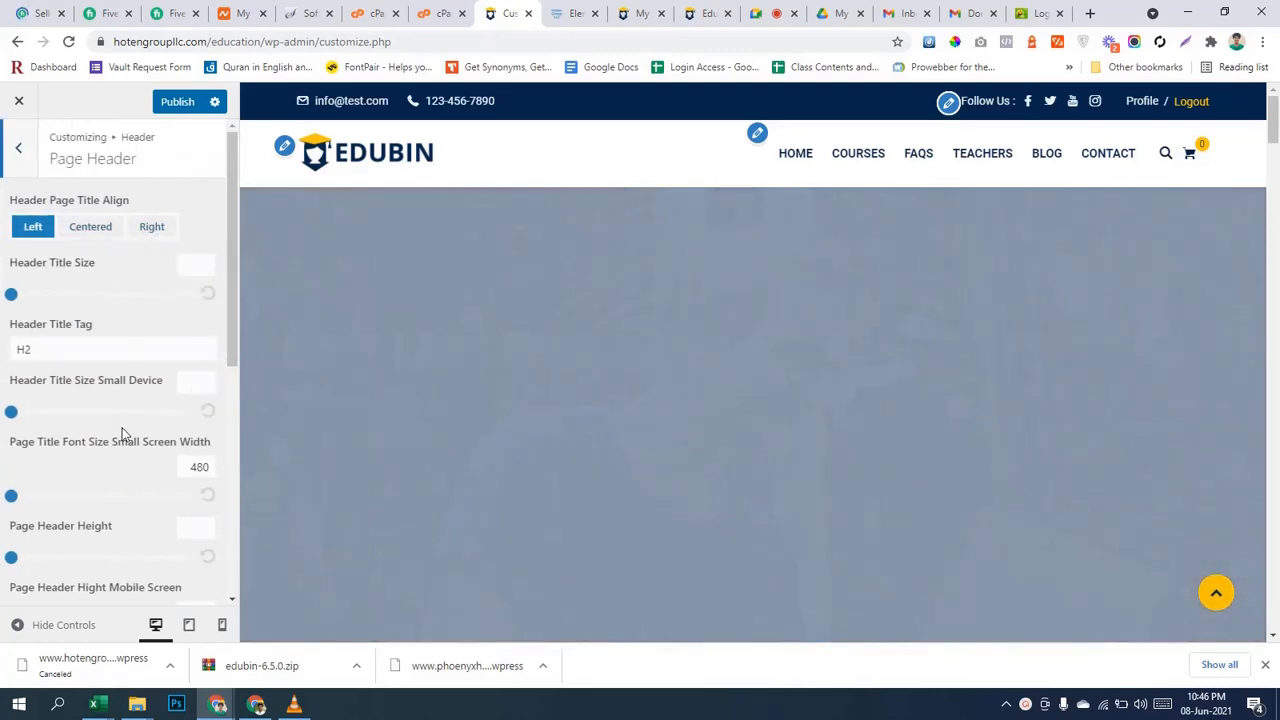
{"action": "scroll", "coordinate": [122, 432], "scroll_direction": "down", "scroll_amount": 5}
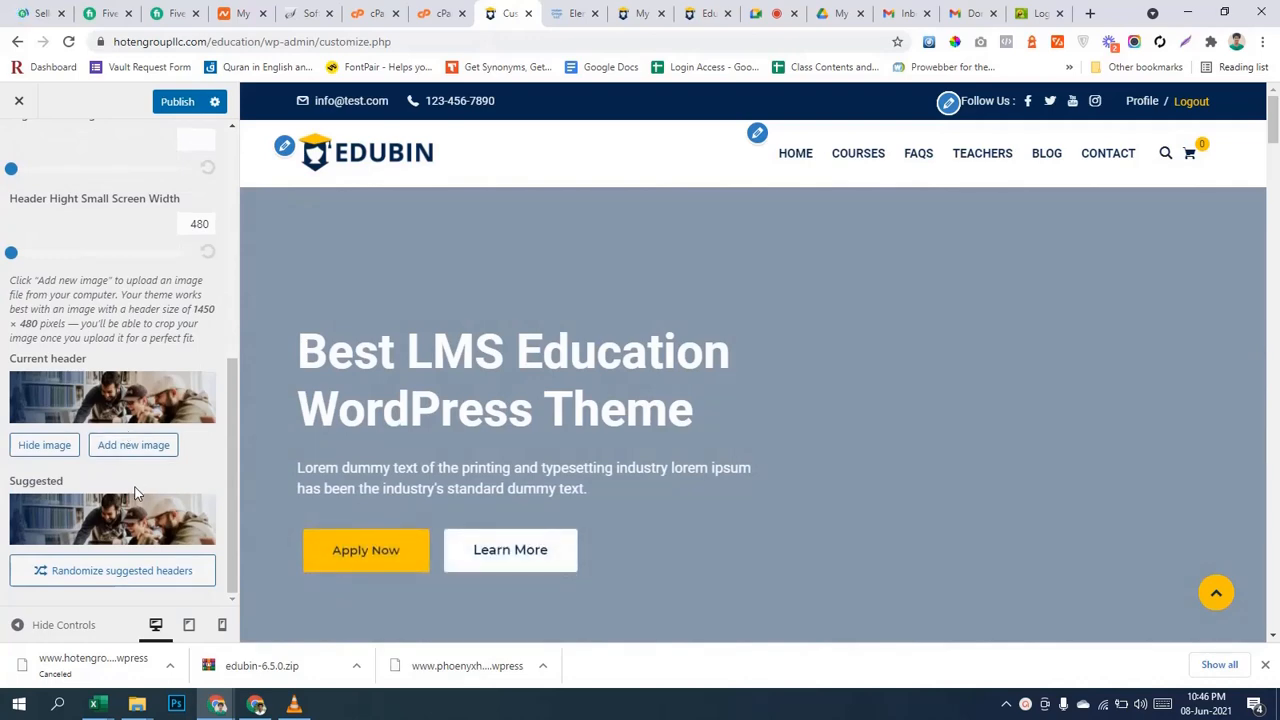
Look over the home page in the Elementor editor and in its preview.
{"action": "left_click", "coordinate": [570, 13]}
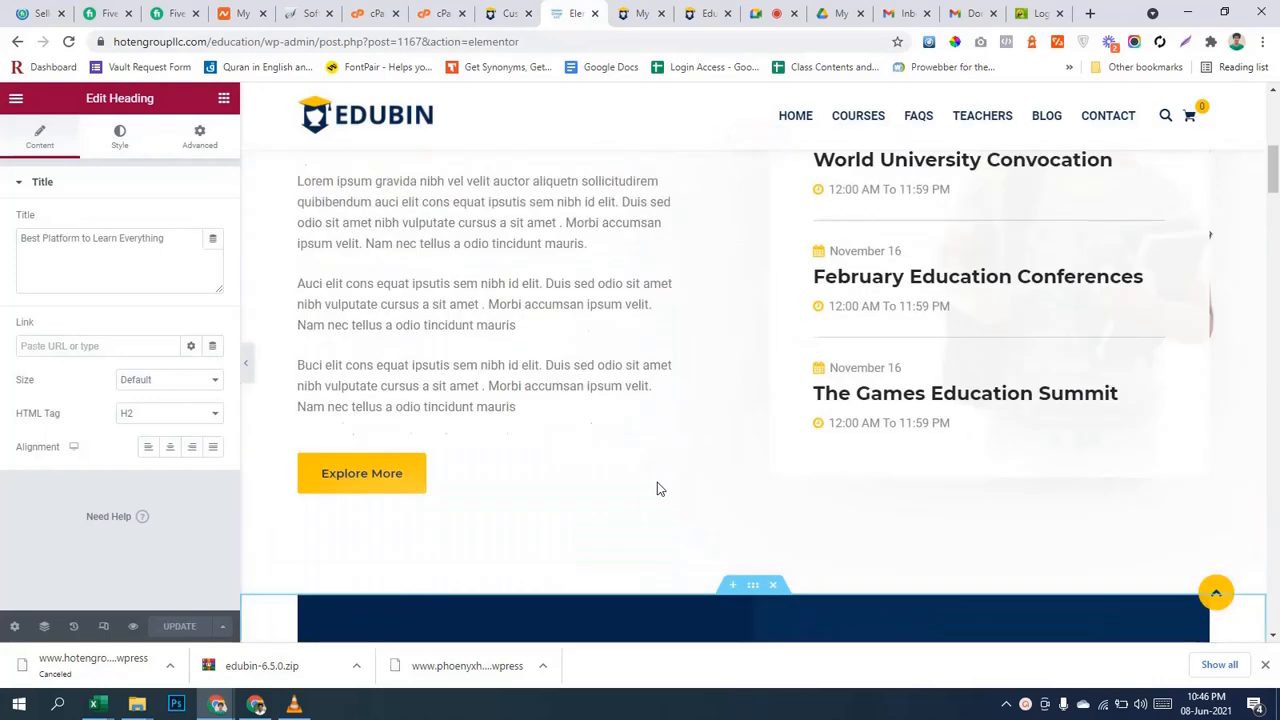
{"action": "scroll", "coordinate": [657, 488], "scroll_direction": "up", "scroll_amount": 3}
{"action": "left_click", "coordinate": [642, 13]}
{"action": "scroll", "coordinate": [729, 441], "scroll_direction": "down", "scroll_amount": 2}
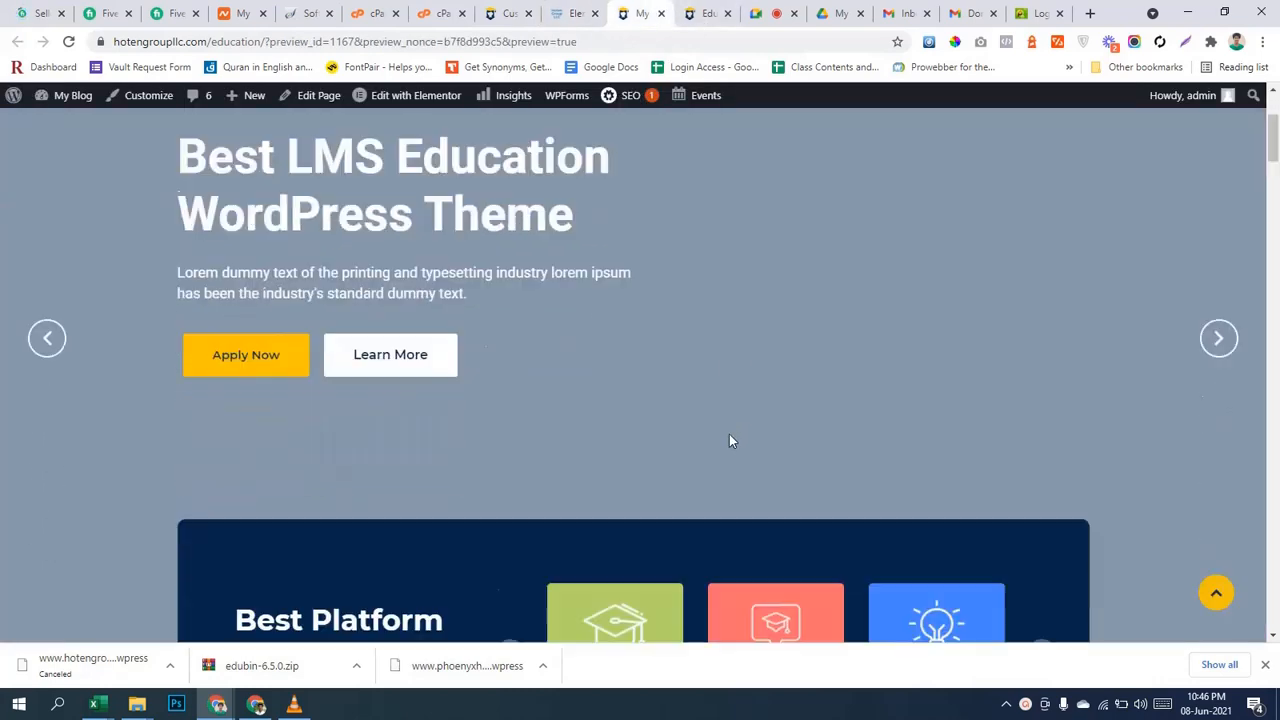
{"action": "scroll", "coordinate": [729, 441], "scroll_direction": "down", "scroll_amount": 3}
{"action": "scroll", "coordinate": [728, 435], "scroll_direction": "up", "scroll_amount": 5}
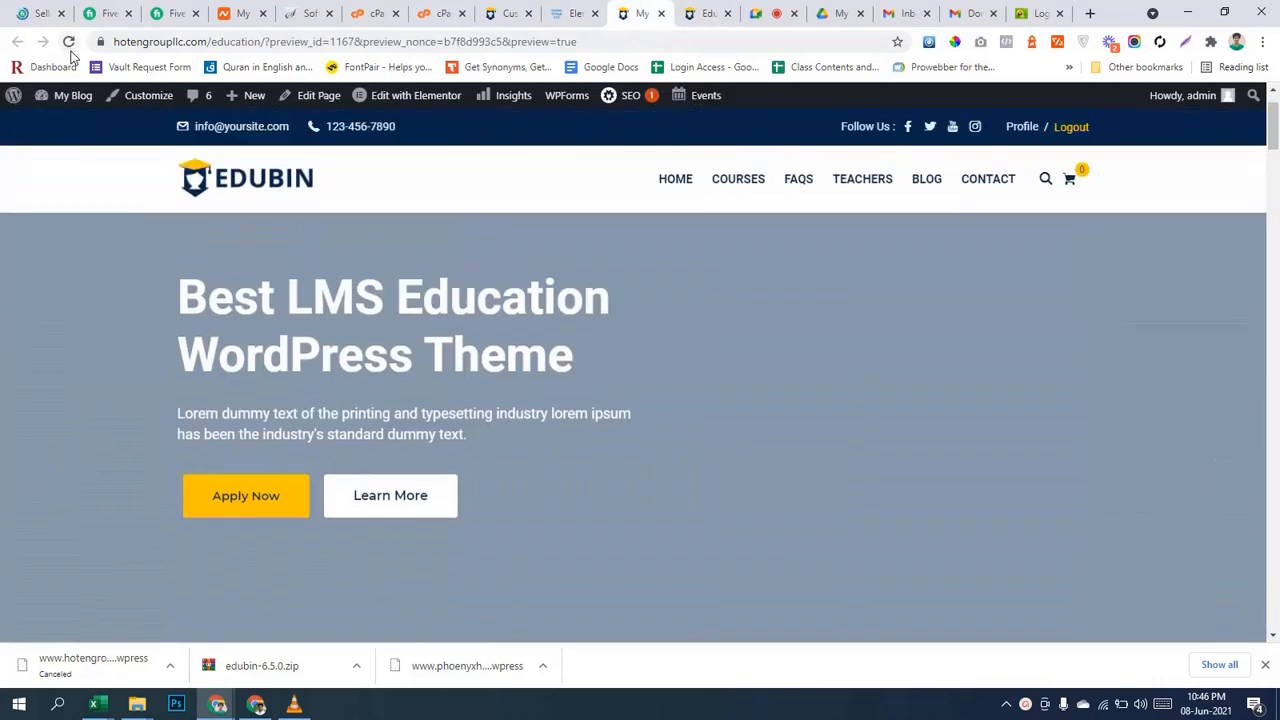
Reload the home page preview and check its header and upper sections.
{"action": "left_click", "coordinate": [68, 41]}
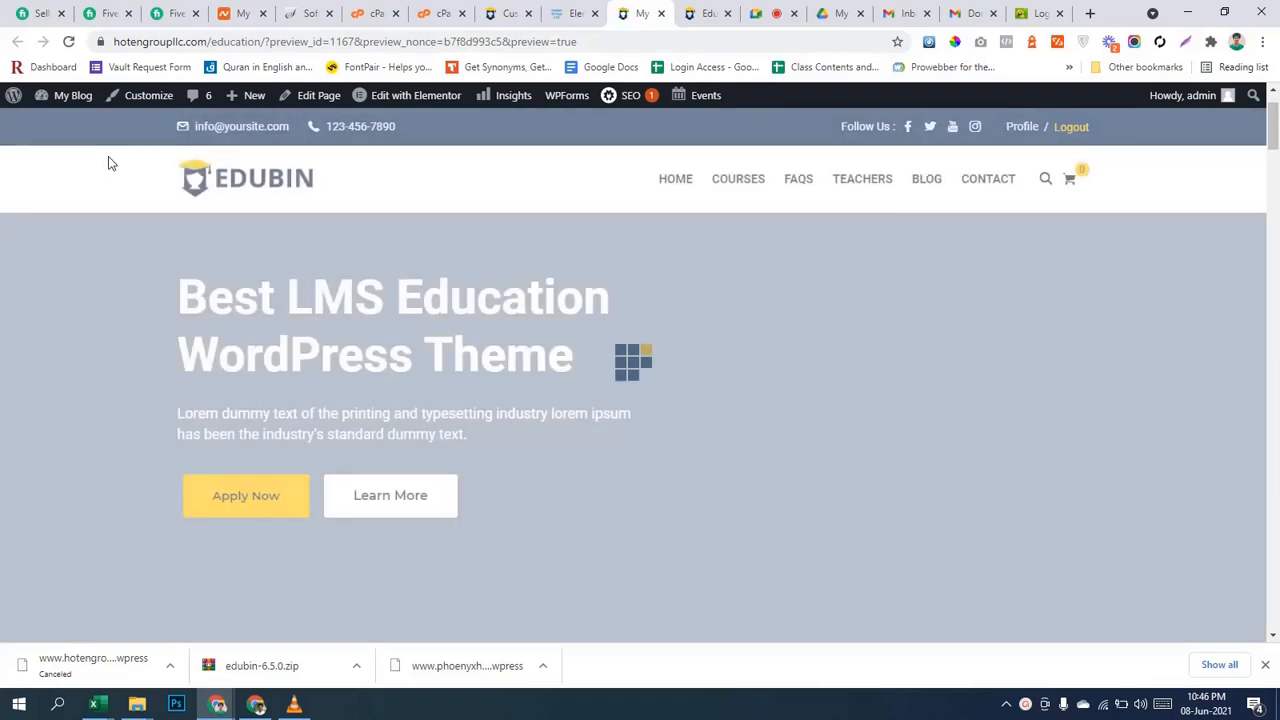
{"action": "scroll", "coordinate": [522, 250], "scroll_direction": "down", "scroll_amount": 1}
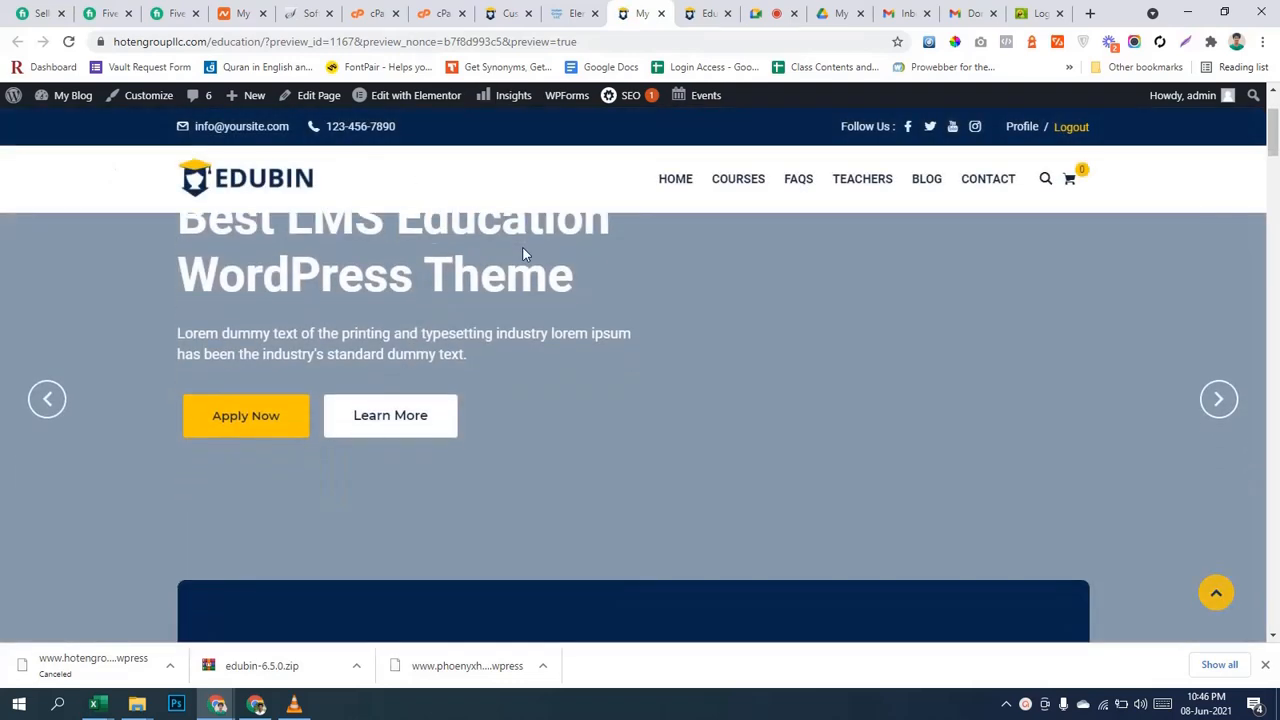
{"action": "scroll", "coordinate": [522, 246], "scroll_direction": "down", "scroll_amount": 5}
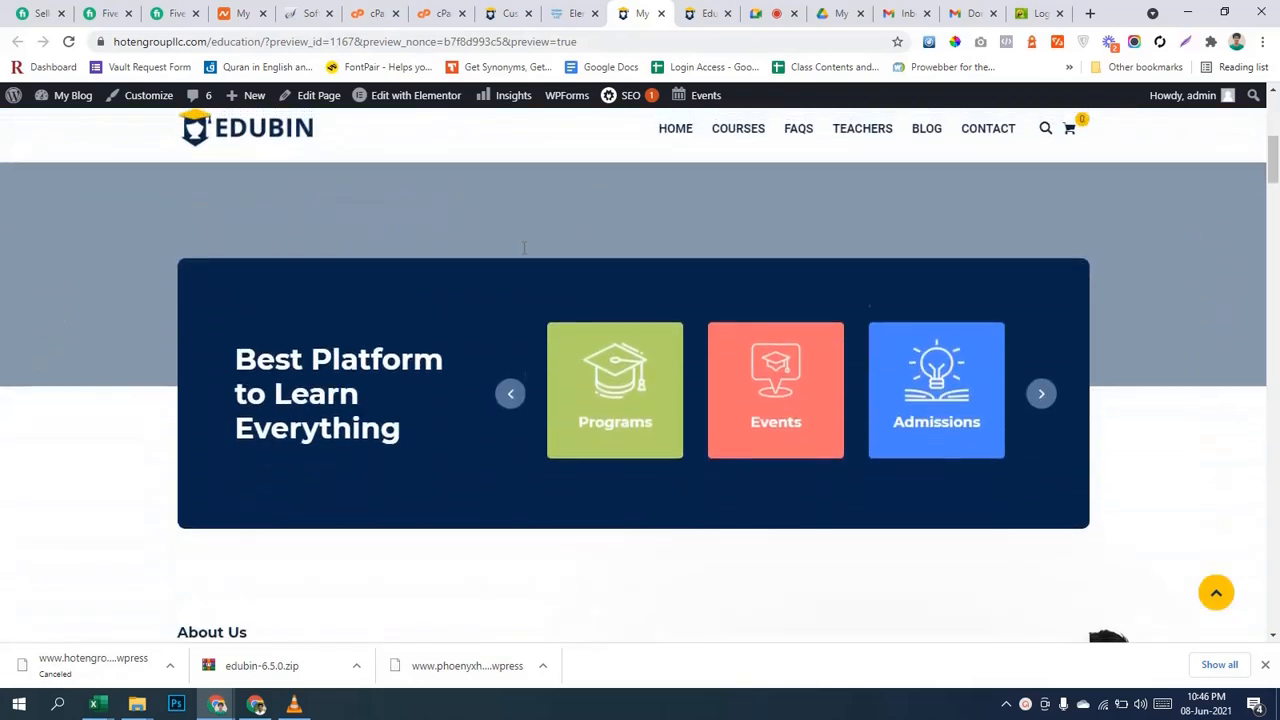
Look over the hero, platform and About Us sections of the homepage preview, and return to the Customizer.
{"action": "scroll", "coordinate": [522, 248], "scroll_direction": "up", "scroll_amount": 6}
{"action": "scroll", "coordinate": [522, 250], "scroll_direction": "down", "scroll_amount": 5}
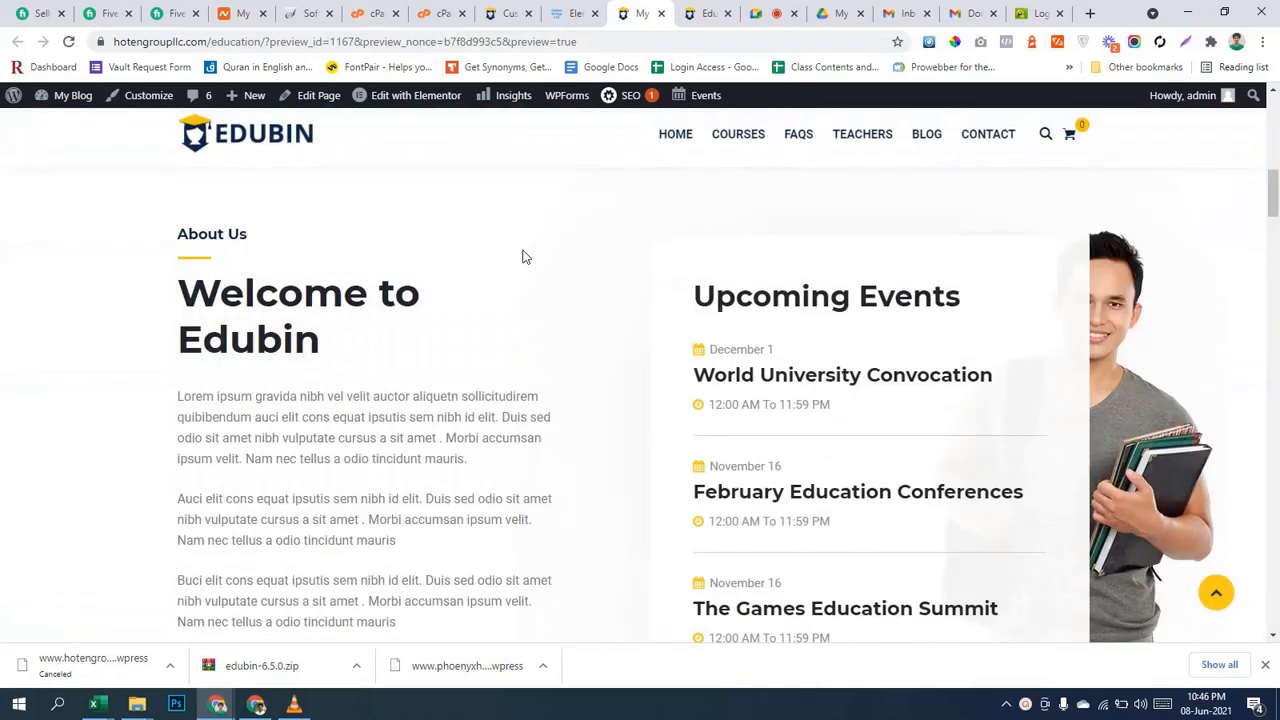
{"action": "left_click", "coordinate": [580, 12]}
{"action": "left_click", "coordinate": [510, 13]}
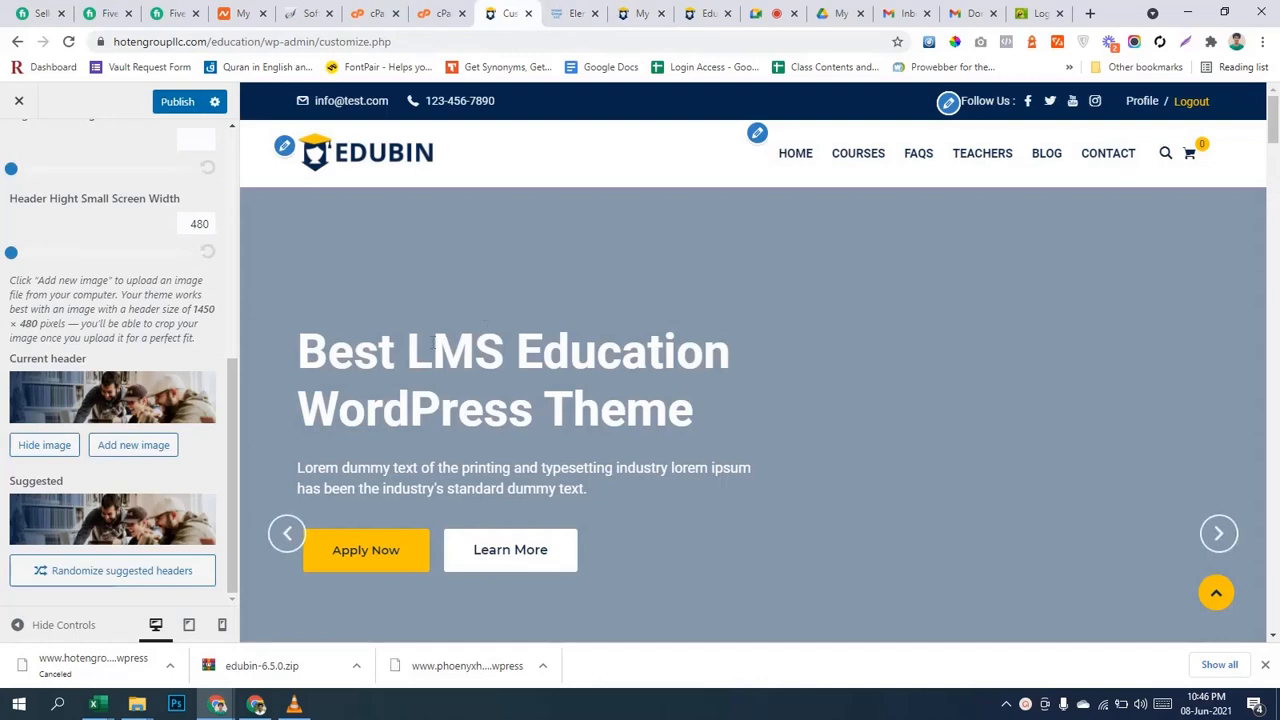
Examine the Page Header options in the Customizer, from title alignment and sizes to the current and suggested header images.
{"action": "scroll", "coordinate": [437, 342], "scroll_direction": "down", "scroll_amount": 4}
{"action": "scroll", "coordinate": [523, 351], "scroll_direction": "up", "scroll_amount": 3}
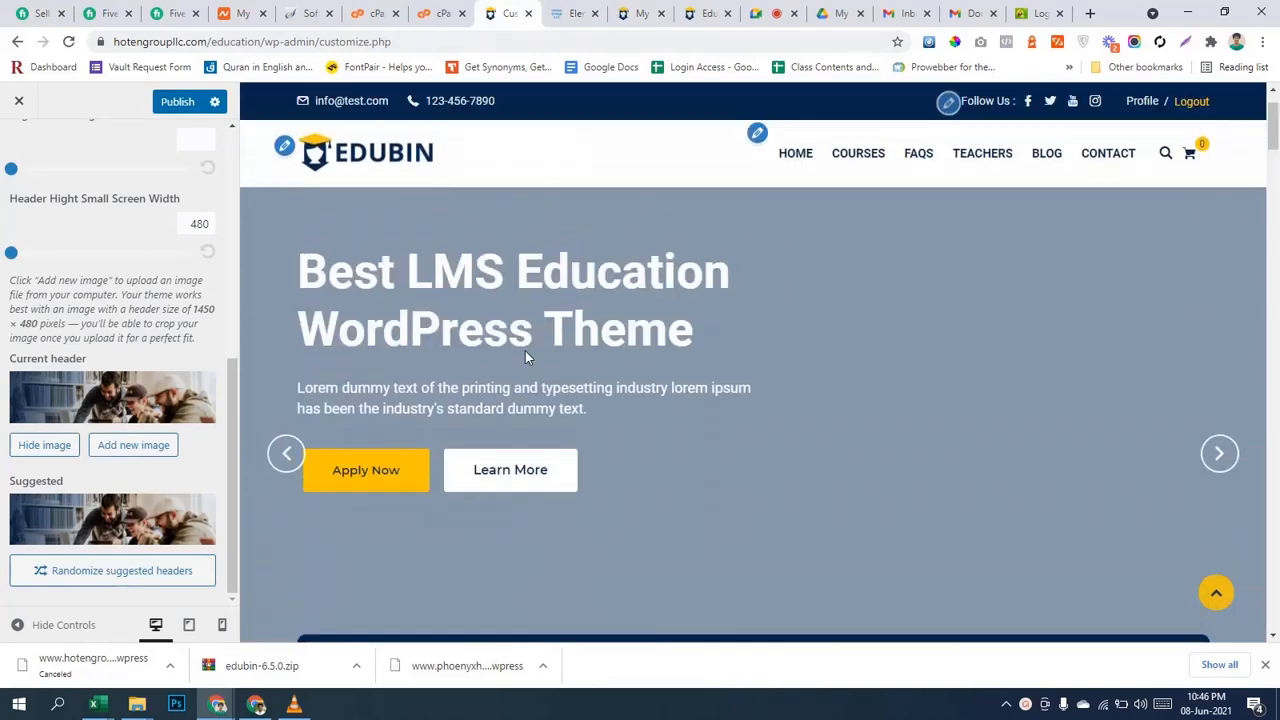
{"action": "scroll", "coordinate": [45, 285], "scroll_direction": "up", "scroll_amount": 4}
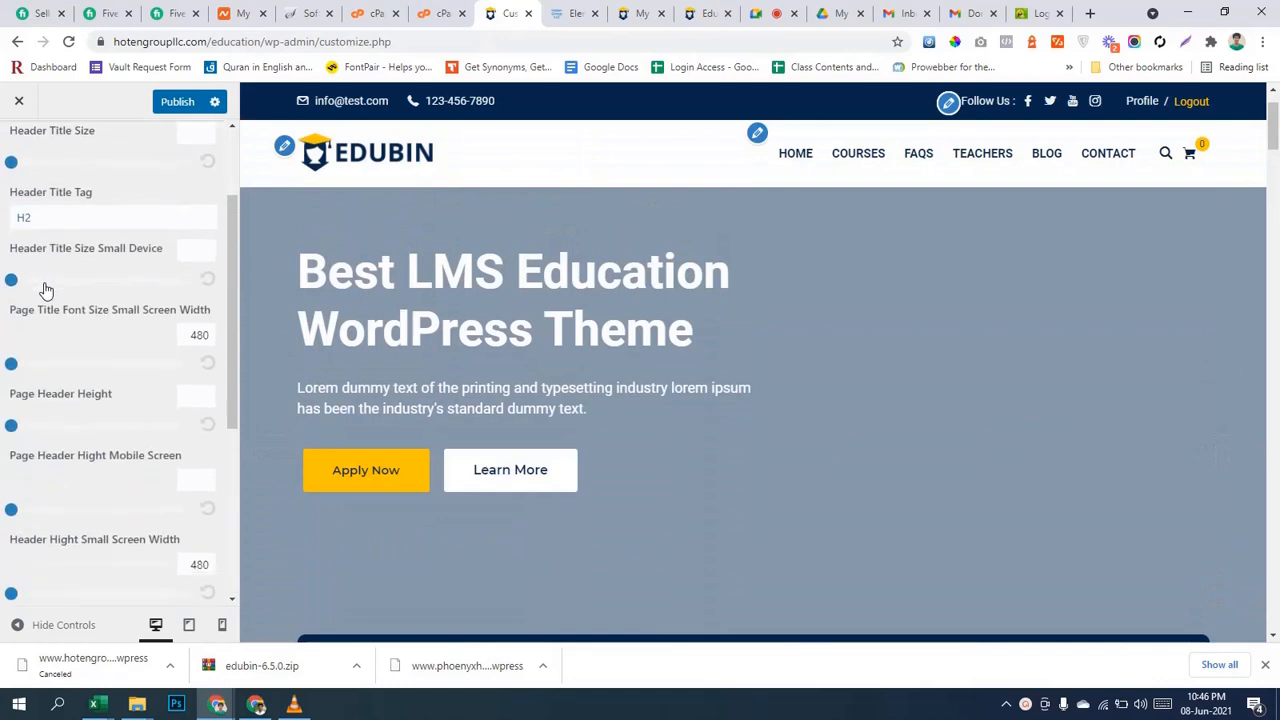
{"action": "scroll", "coordinate": [45, 285], "scroll_direction": "down", "scroll_amount": 3}
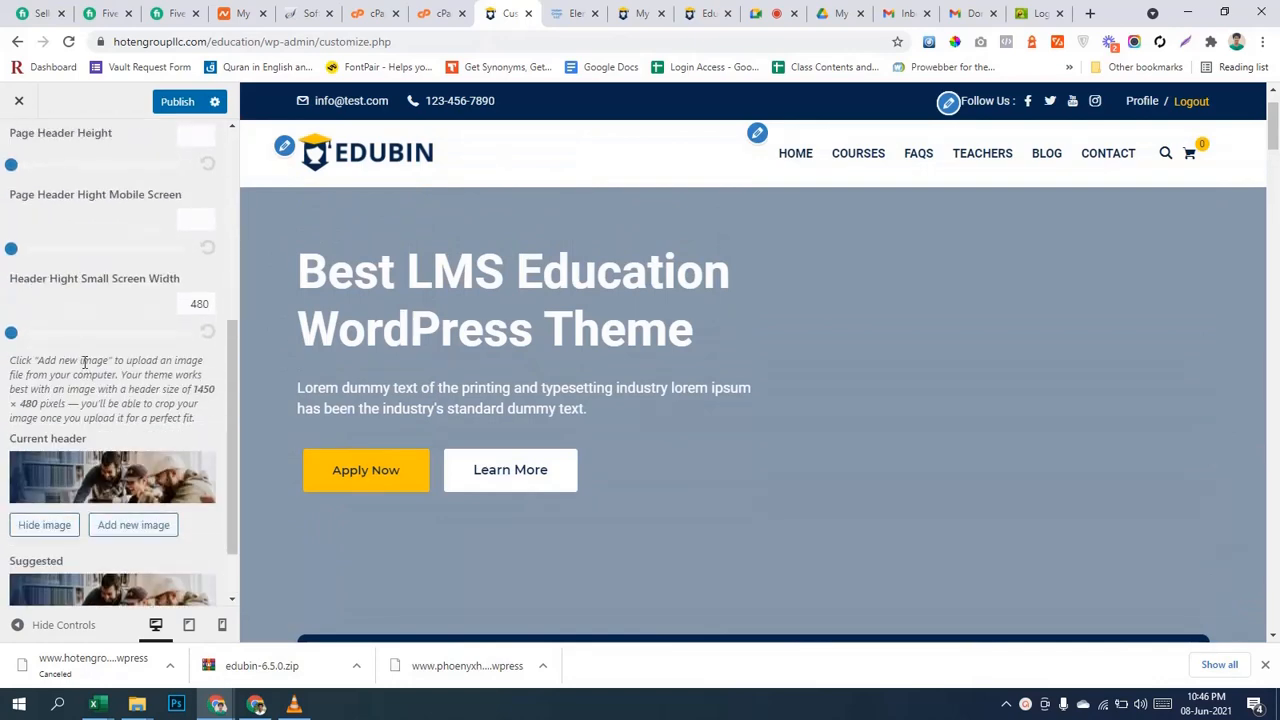
{"action": "scroll", "coordinate": [85, 362], "scroll_direction": "down", "scroll_amount": 1}
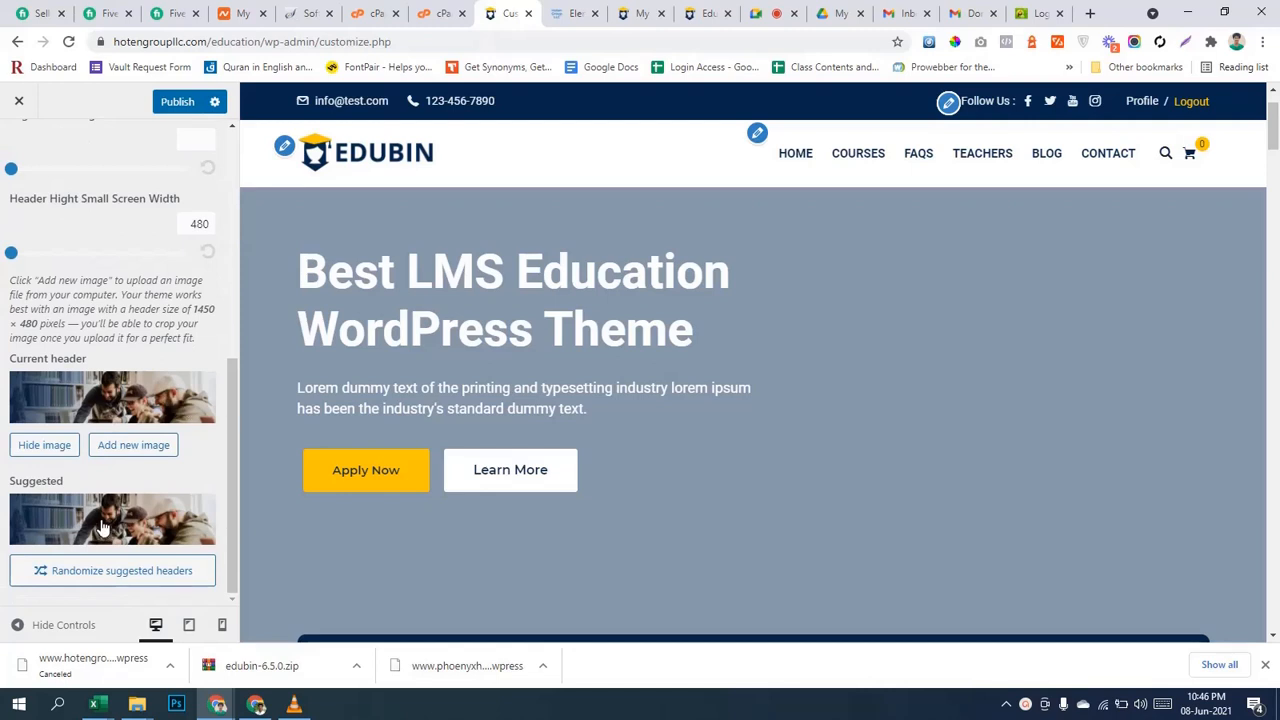
{"action": "scroll", "coordinate": [110, 514], "scroll_direction": "up", "scroll_amount": 6}
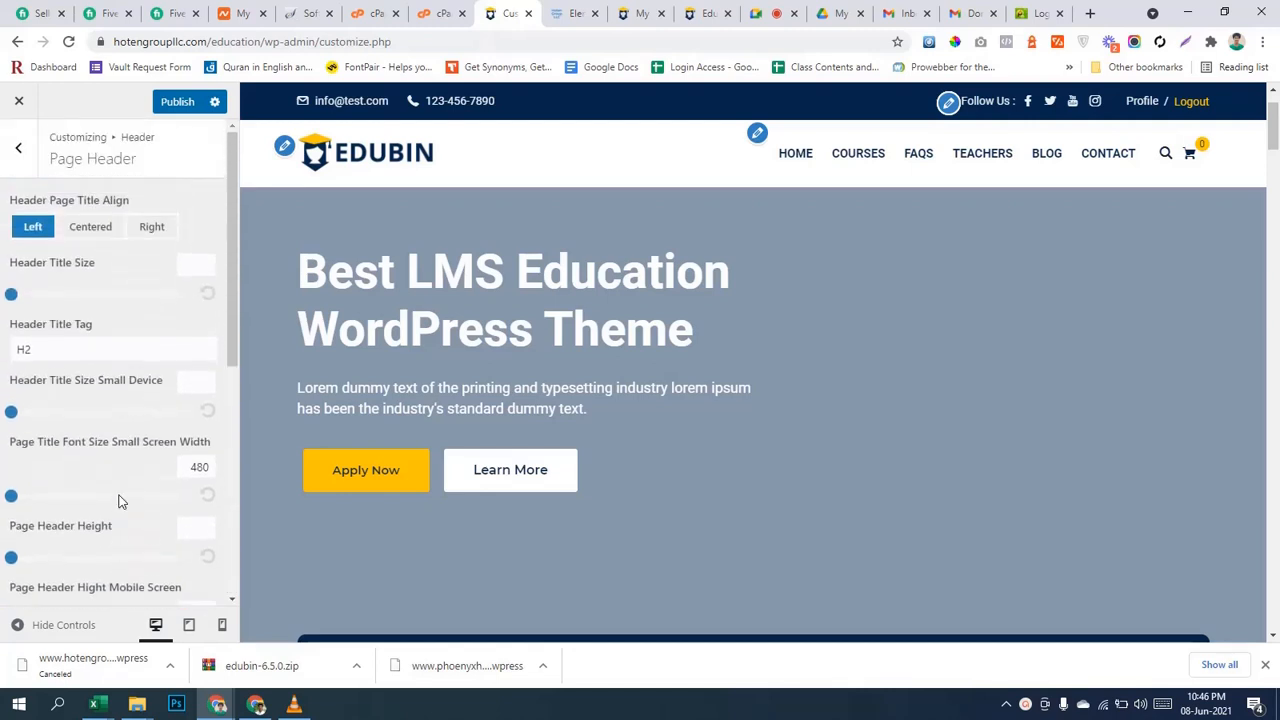
Leave the Page Header settings and open the Customizer's General settings.
{"action": "left_click", "coordinate": [20, 166]}
{"action": "left_click", "coordinate": [18, 158]}
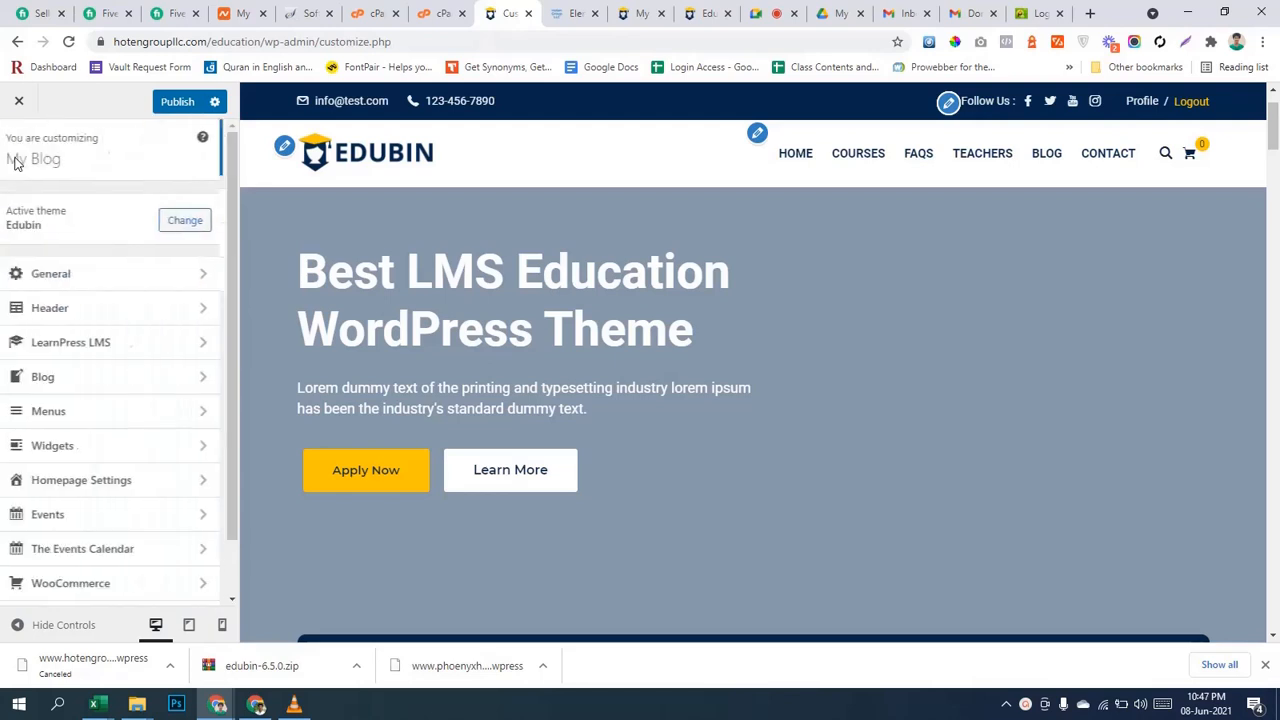
{"action": "left_click", "coordinate": [109, 278]}
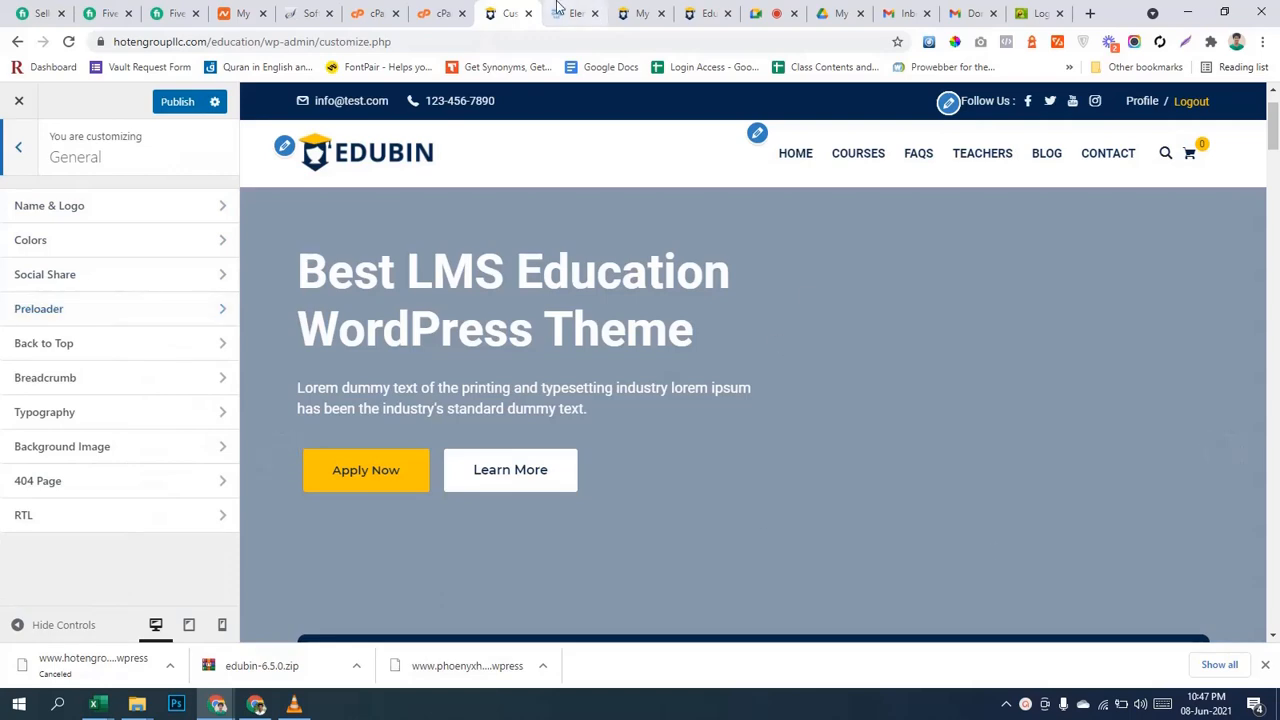
{"action": "left_click", "coordinate": [638, 12]}
{"action": "left_click", "coordinate": [584, 12]}
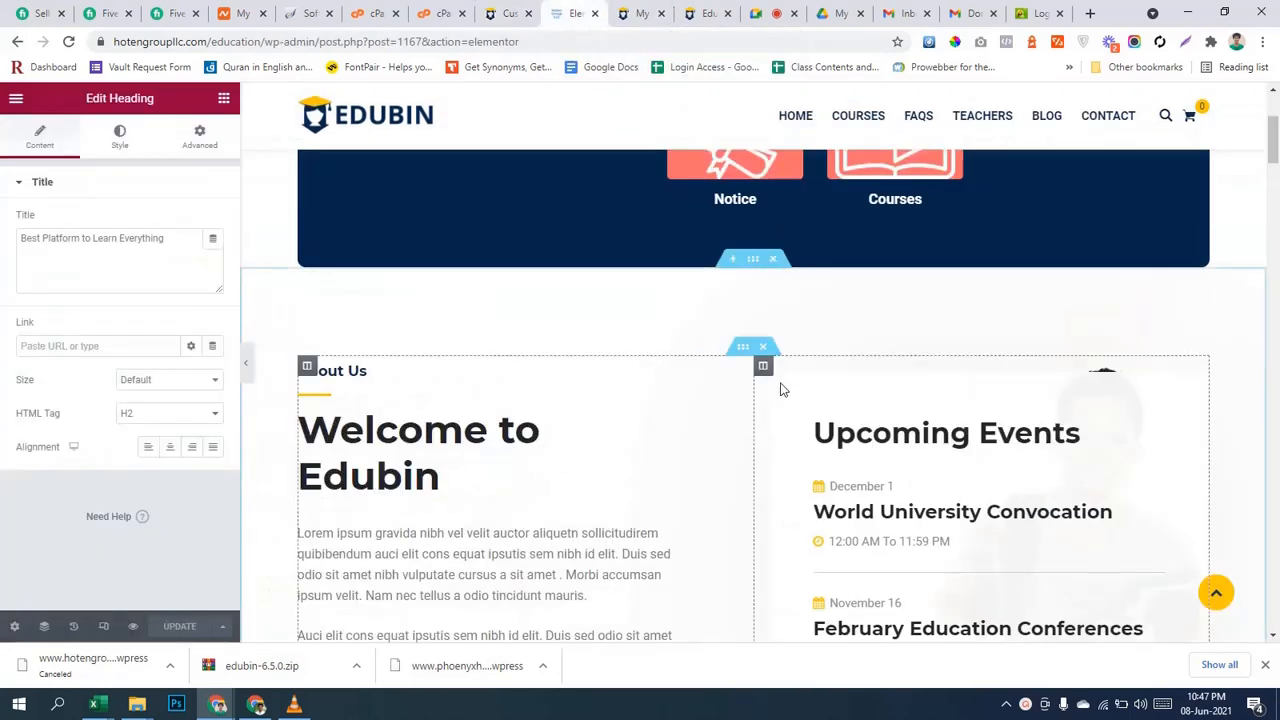
{"action": "left_click", "coordinate": [507, 13]}
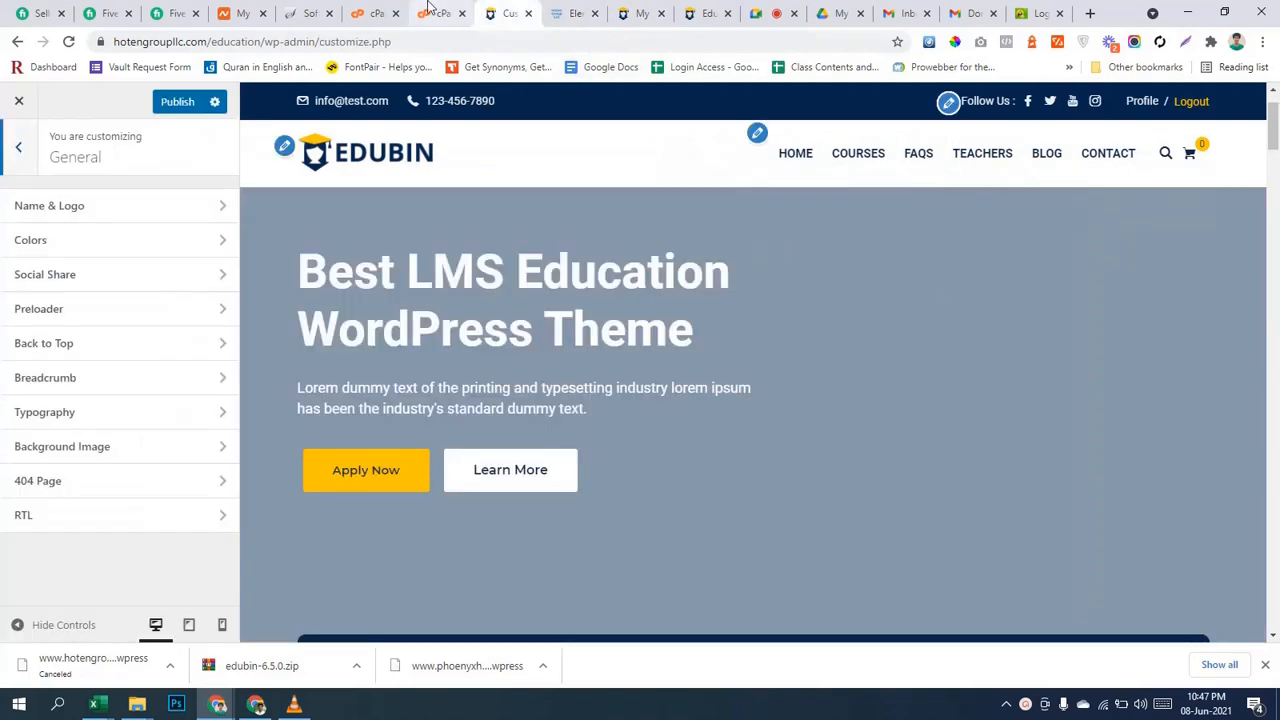
{"action": "left_click", "coordinate": [440, 13]}
{"action": "left_click", "coordinate": [507, 13]}
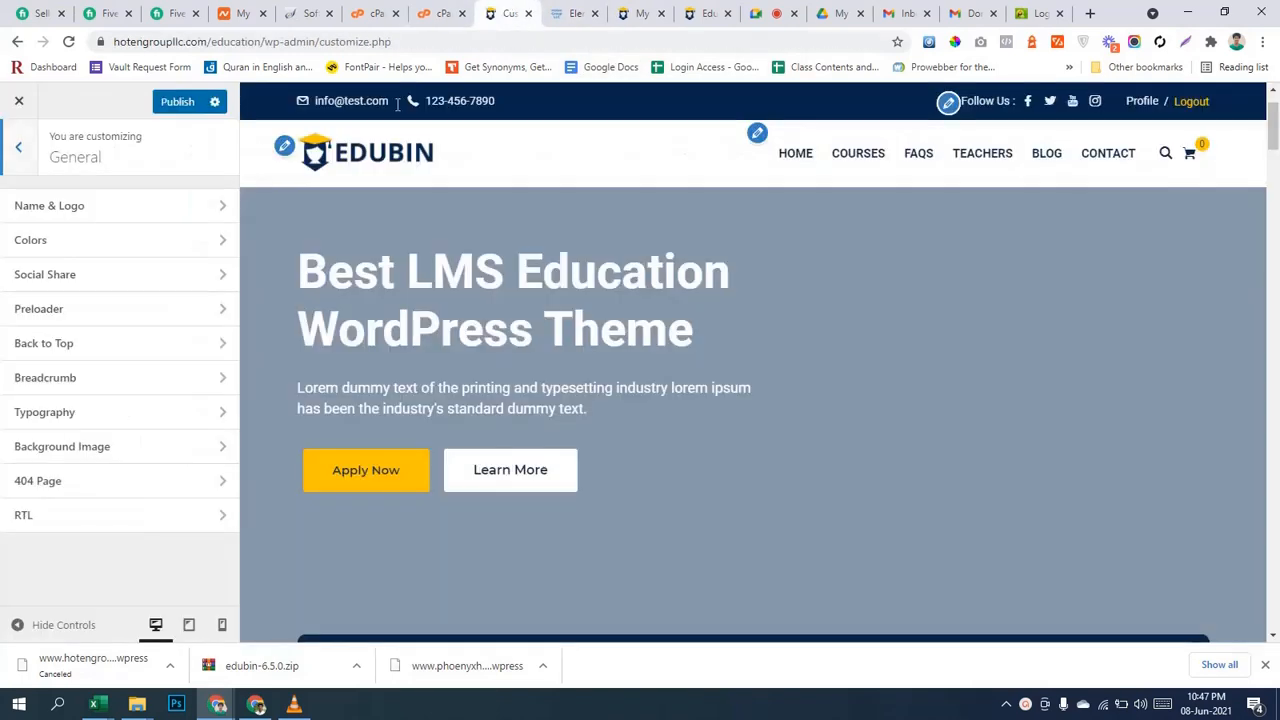
Review the Name & Logo settings, including logo images, logo sizes, site title, tagline and site icon, and return to General.
{"action": "left_click", "coordinate": [112, 216]}
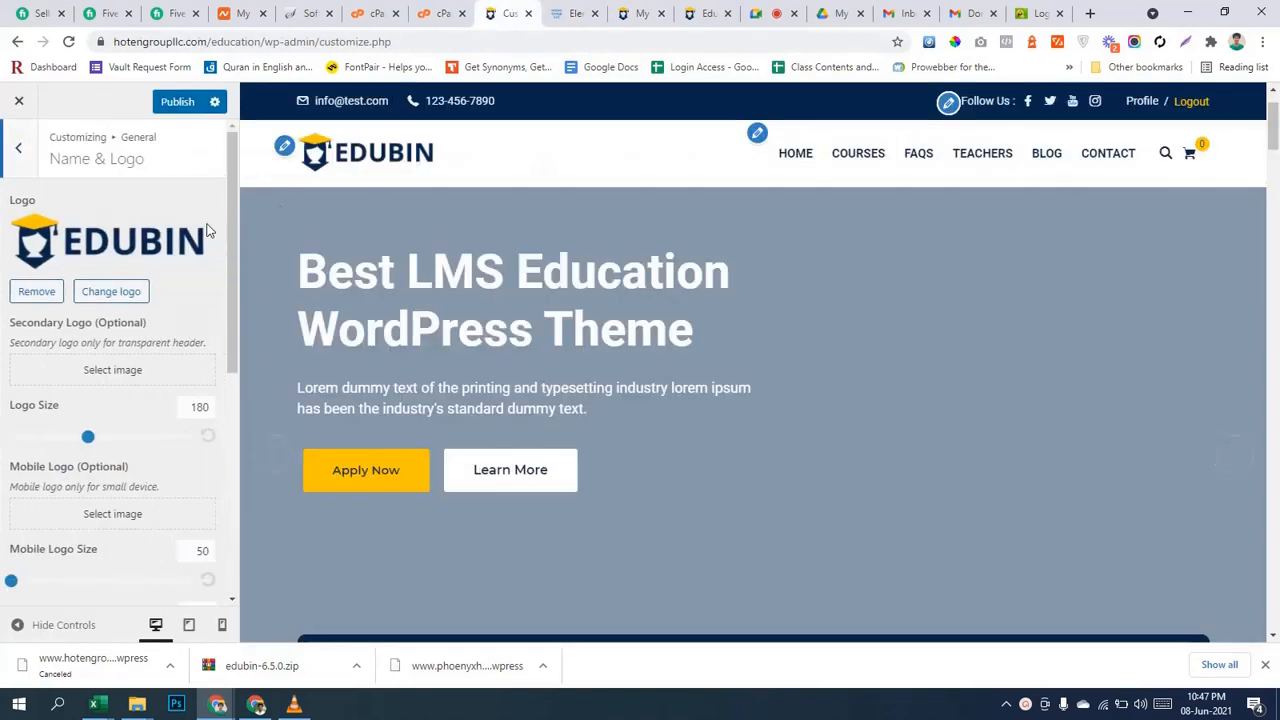
{"action": "scroll", "coordinate": [88, 433], "scroll_direction": "down", "scroll_amount": 1}
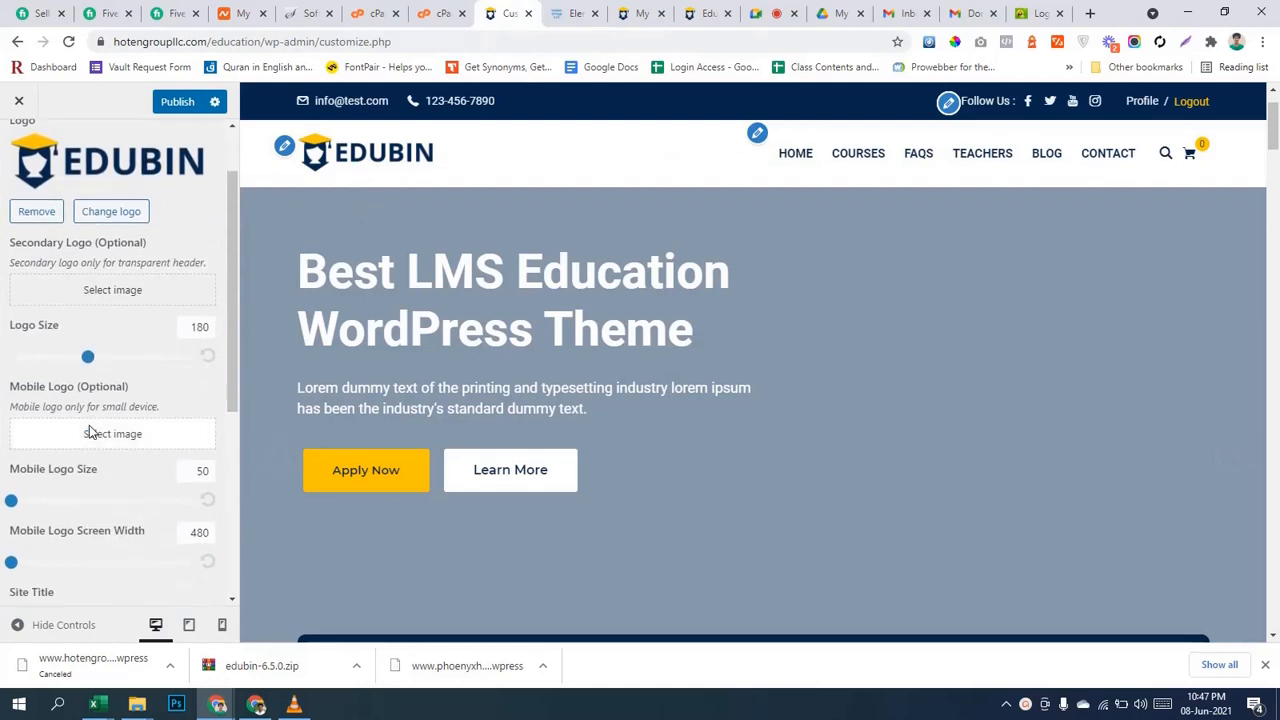
{"action": "scroll", "coordinate": [127, 507], "scroll_direction": "down", "scroll_amount": 1}
{"action": "scroll", "coordinate": [127, 507], "scroll_direction": "down", "scroll_amount": 2}
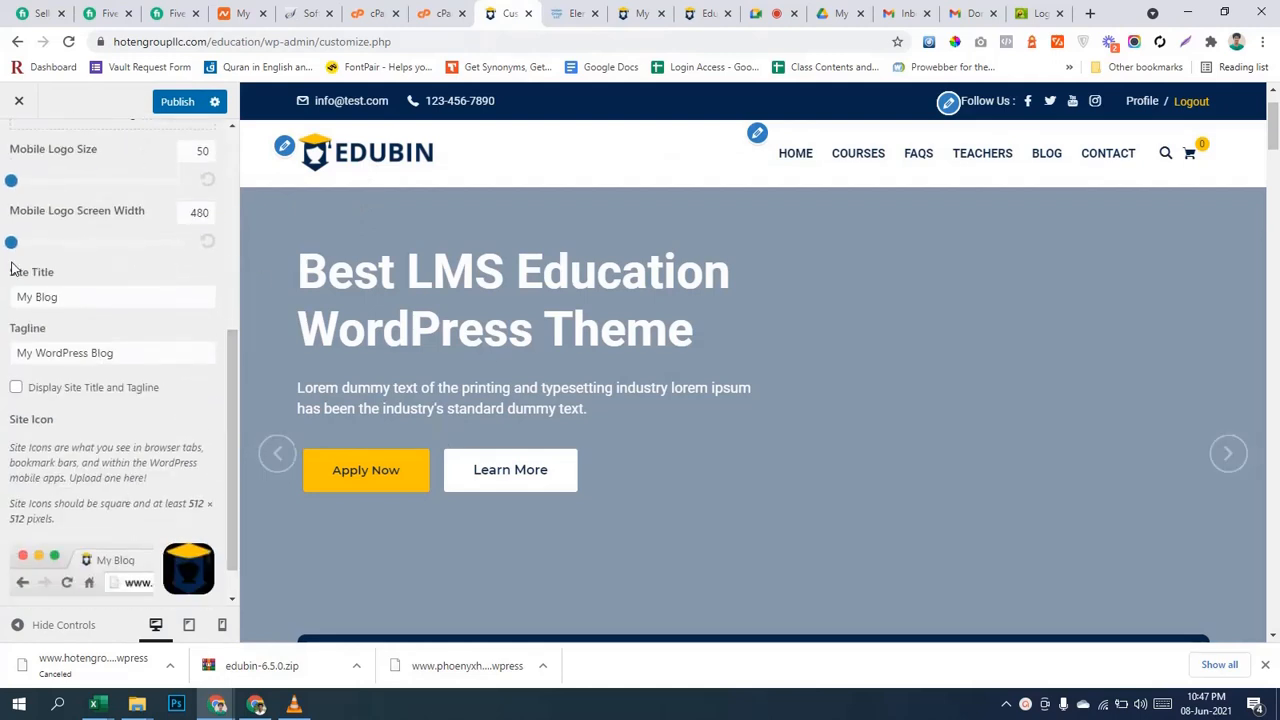
{"action": "scroll", "coordinate": [92, 452], "scroll_direction": "down", "scroll_amount": 1}
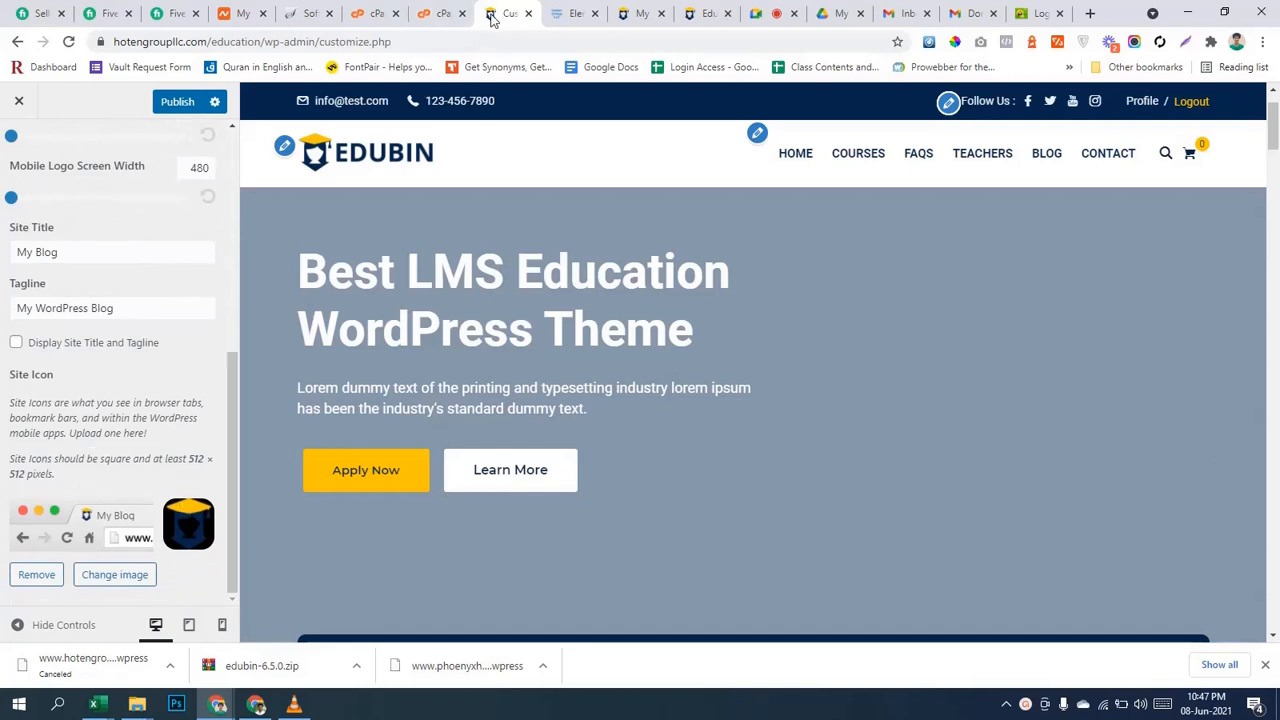
{"action": "scroll", "coordinate": [210, 481], "scroll_direction": "up", "scroll_amount": 8}
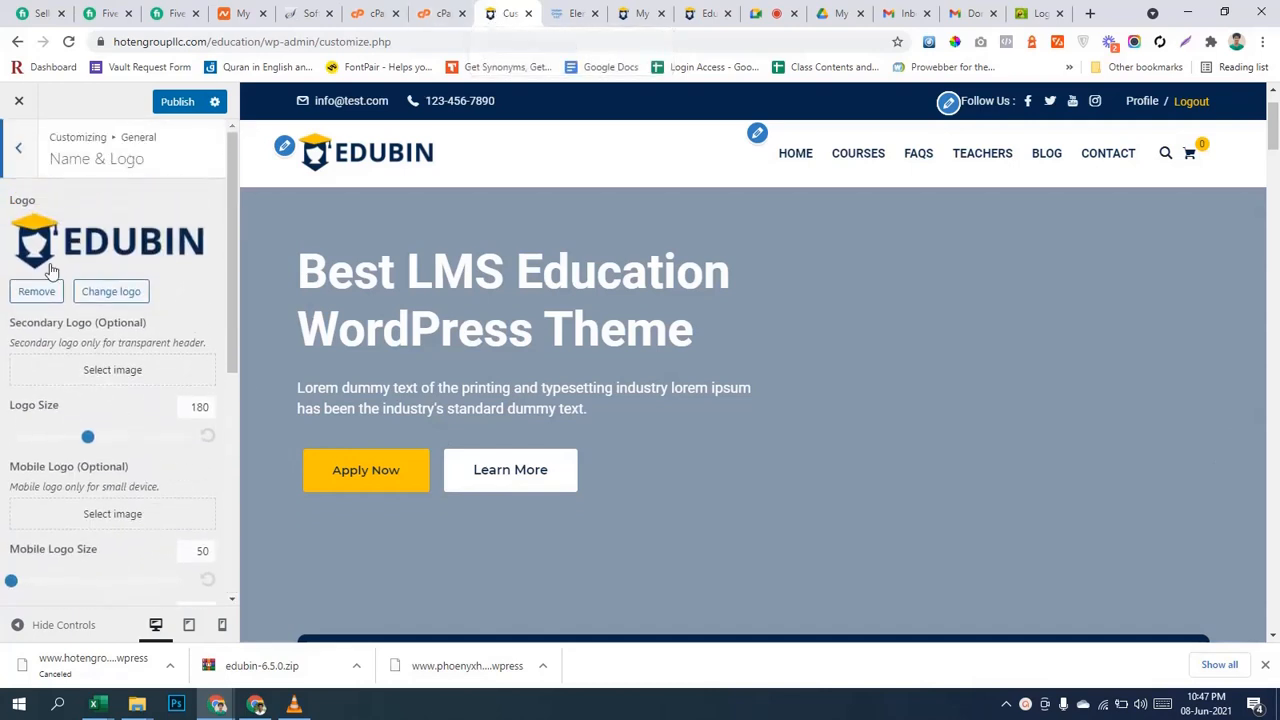
{"action": "left_click", "coordinate": [24, 155]}
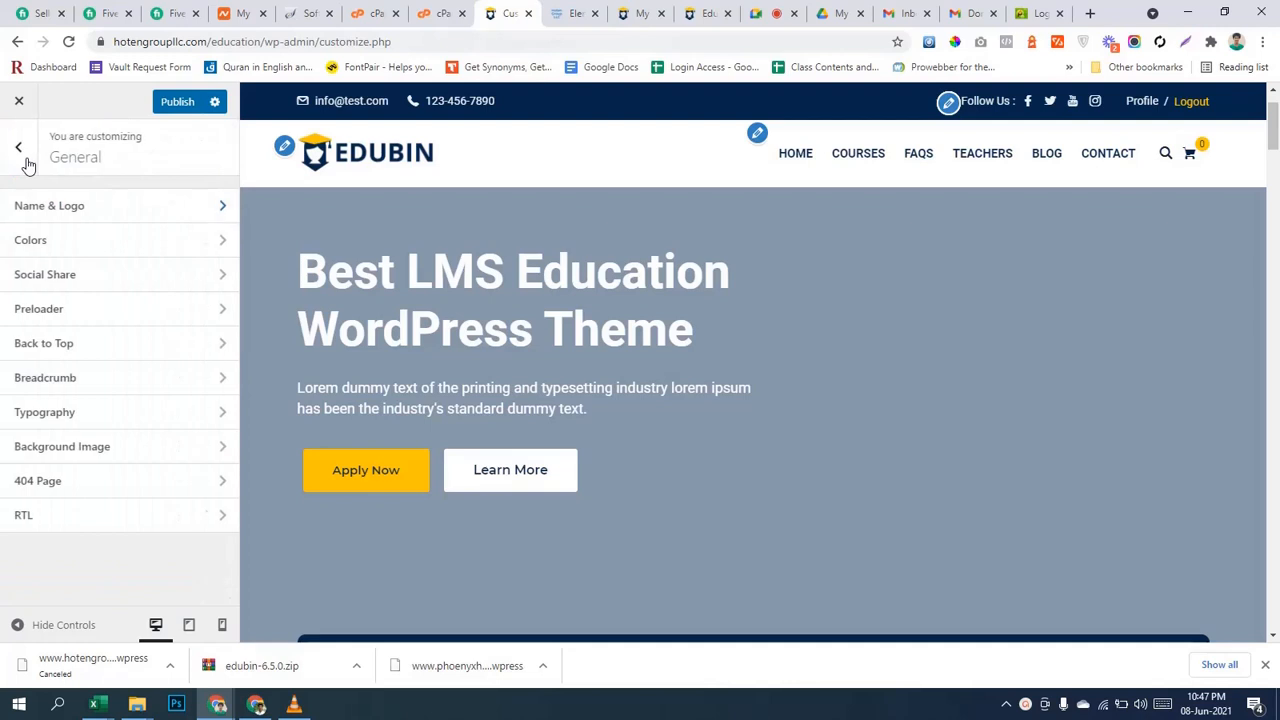
Review the Social Share settings, including icon alignment and the social media URLs, and return to the General settings.
{"action": "left_click", "coordinate": [83, 285]}
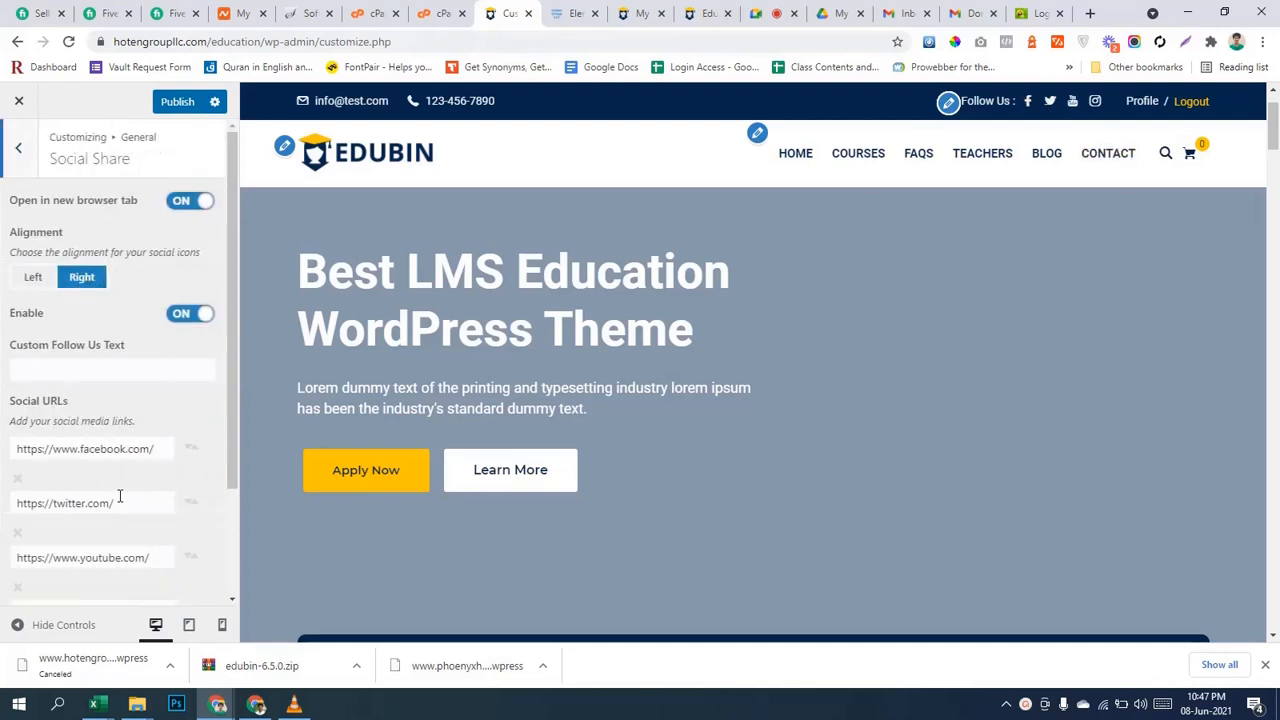
{"action": "scroll", "coordinate": [112, 455], "scroll_direction": "down", "scroll_amount": 2}
{"action": "scroll", "coordinate": [115, 350], "scroll_direction": "up", "scroll_amount": 2}
{"action": "left_click", "coordinate": [20, 152]}
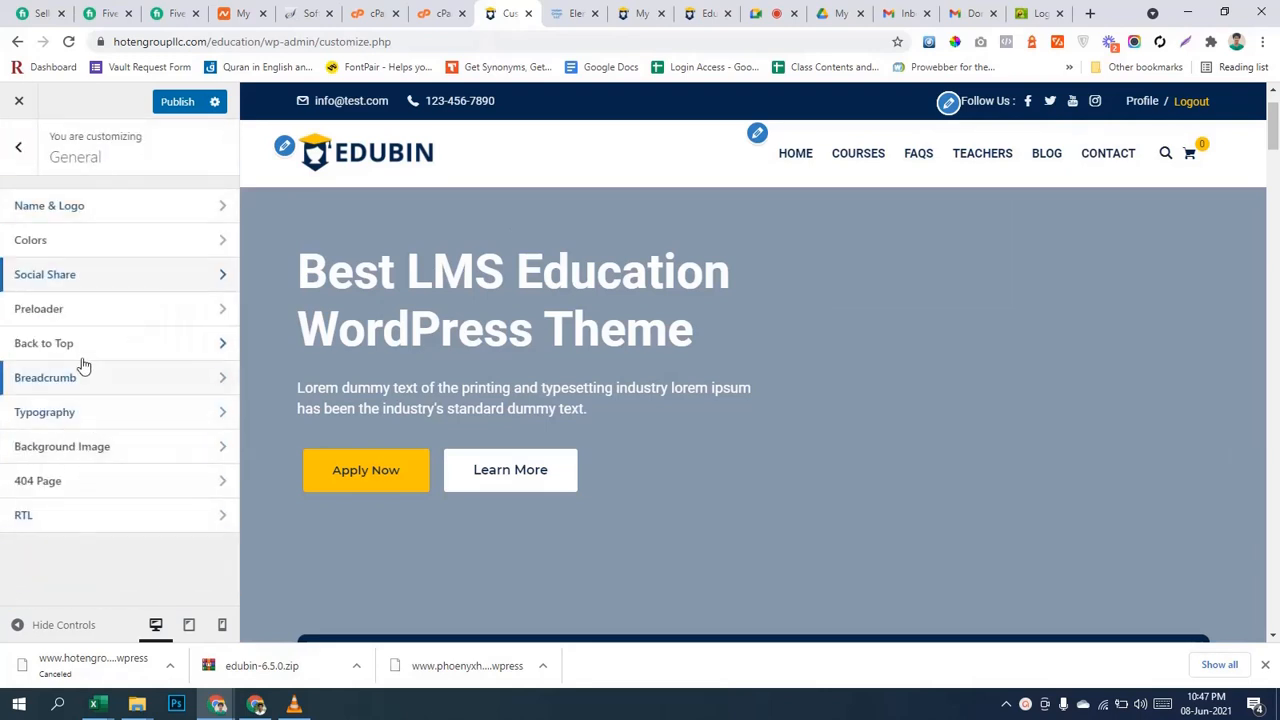
{"action": "scroll", "coordinate": [769, 511], "scroll_direction": "down", "scroll_amount": 3}
{"action": "scroll", "coordinate": [769, 511], "scroll_direction": "up", "scroll_amount": 3}
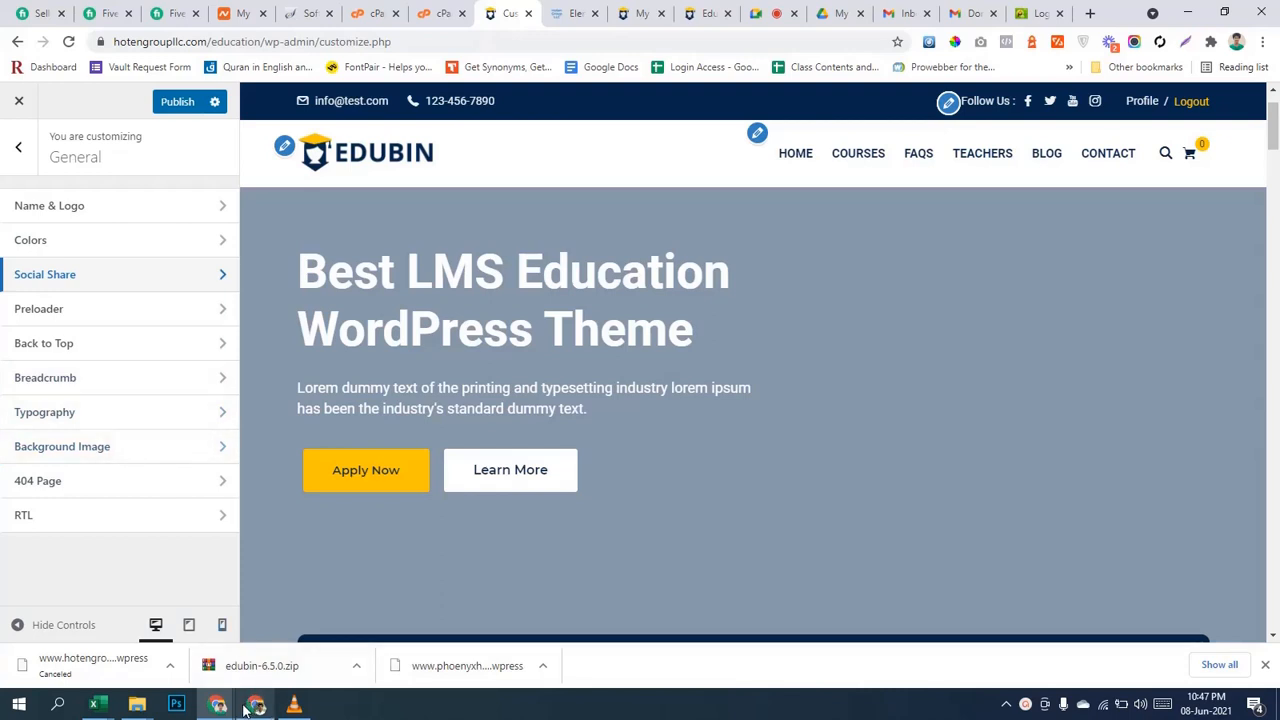
Mute the Facebook tab in the other Chrome window and return to the Customizer window.
{"action": "mouse_move", "coordinate": [226, 710]}
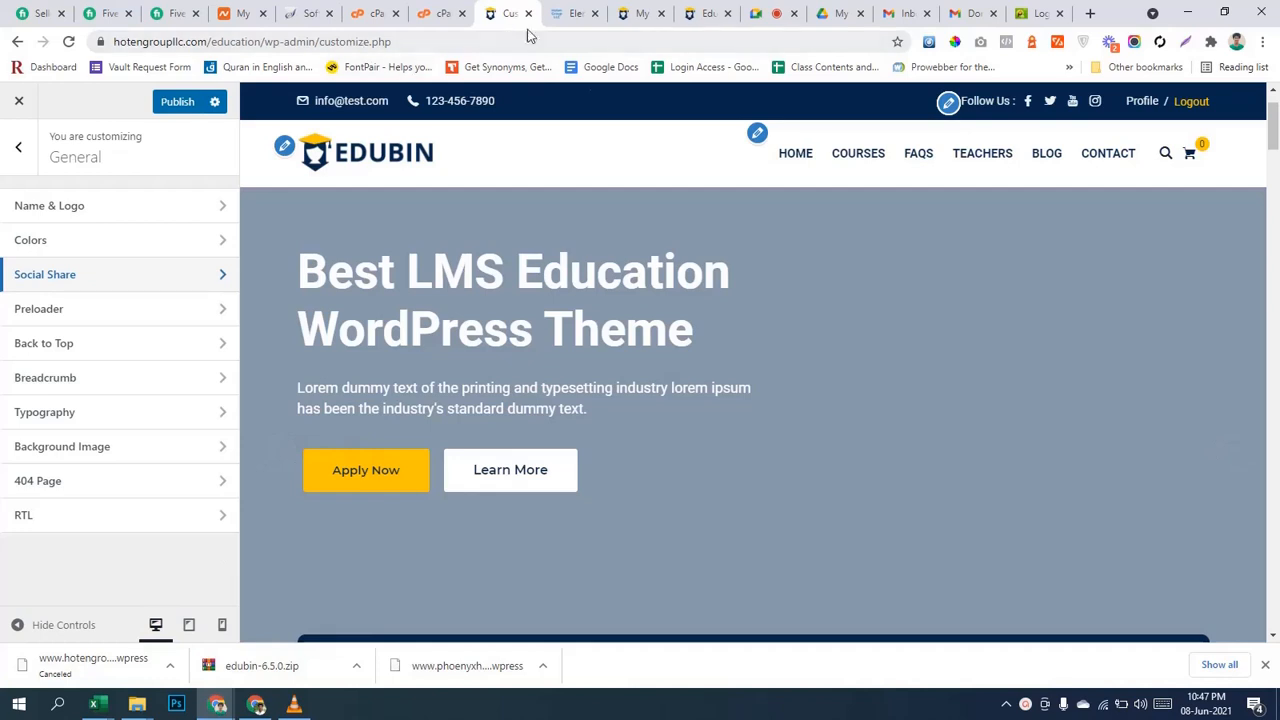
{"action": "left_click", "coordinate": [262, 704]}
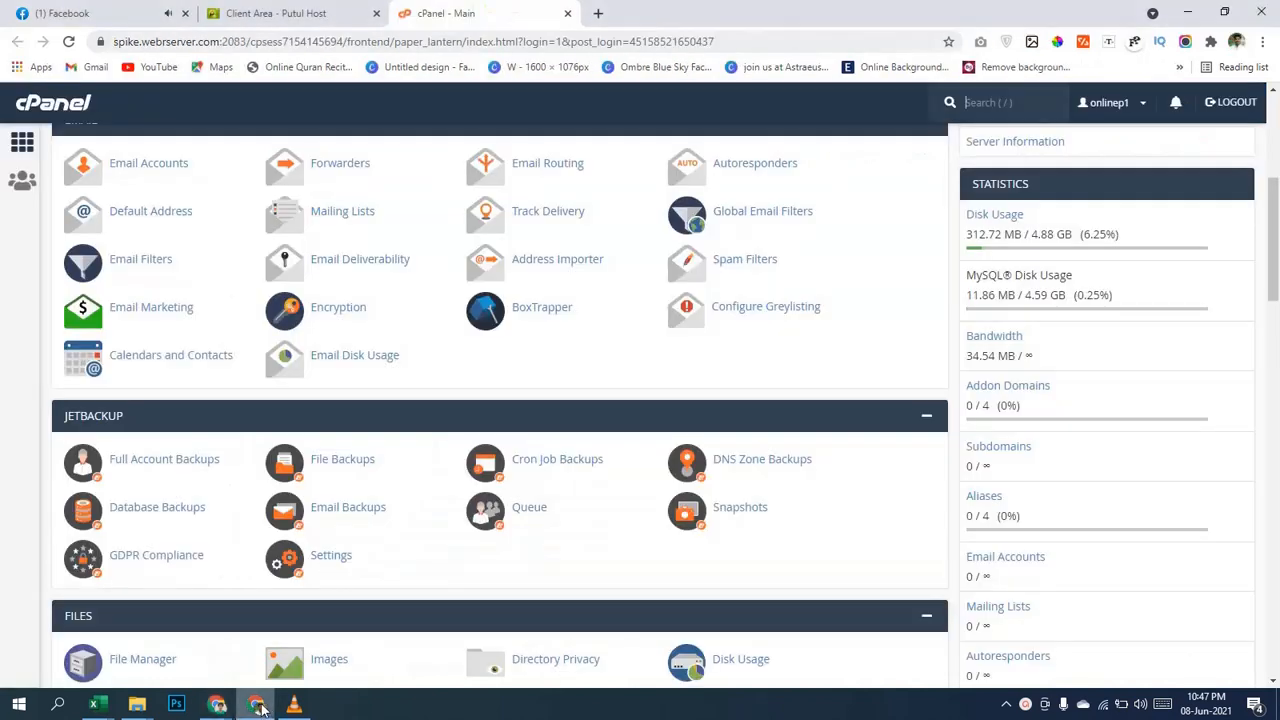
{"action": "right_click", "coordinate": [107, 4]}
{"action": "left_click", "coordinate": [145, 157]}
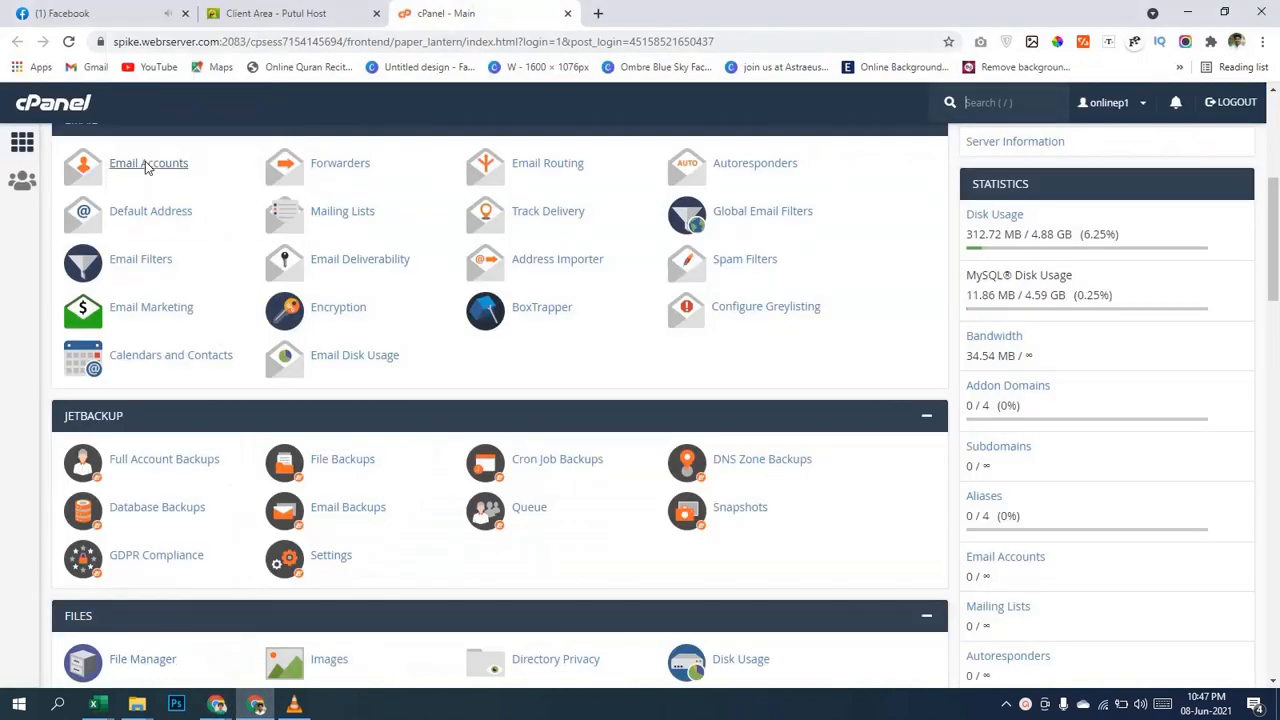
{"action": "mouse_move", "coordinate": [217, 704]}
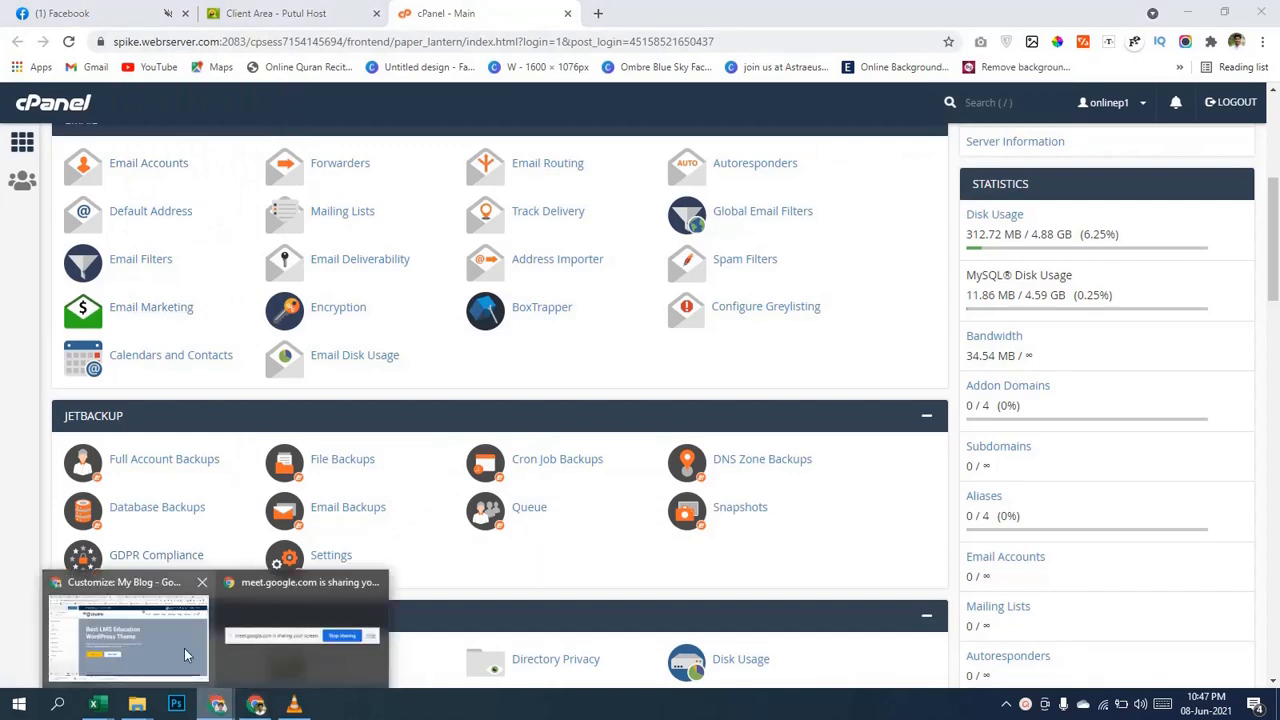
{"action": "left_click", "coordinate": [184, 648]}
Check the Background Image setting under General and return to the Customizer's main list.
{"action": "scroll", "coordinate": [690, 335], "scroll_direction": "down", "scroll_amount": 8}
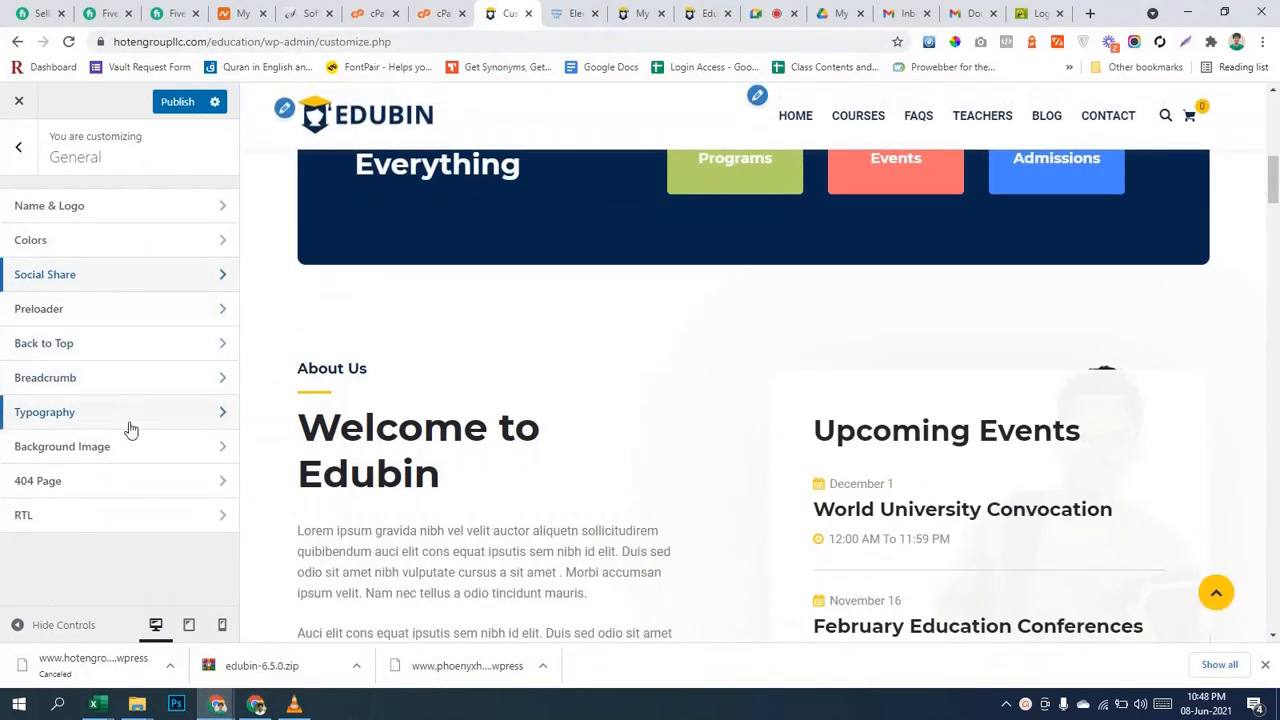
{"action": "left_click", "coordinate": [131, 452]}
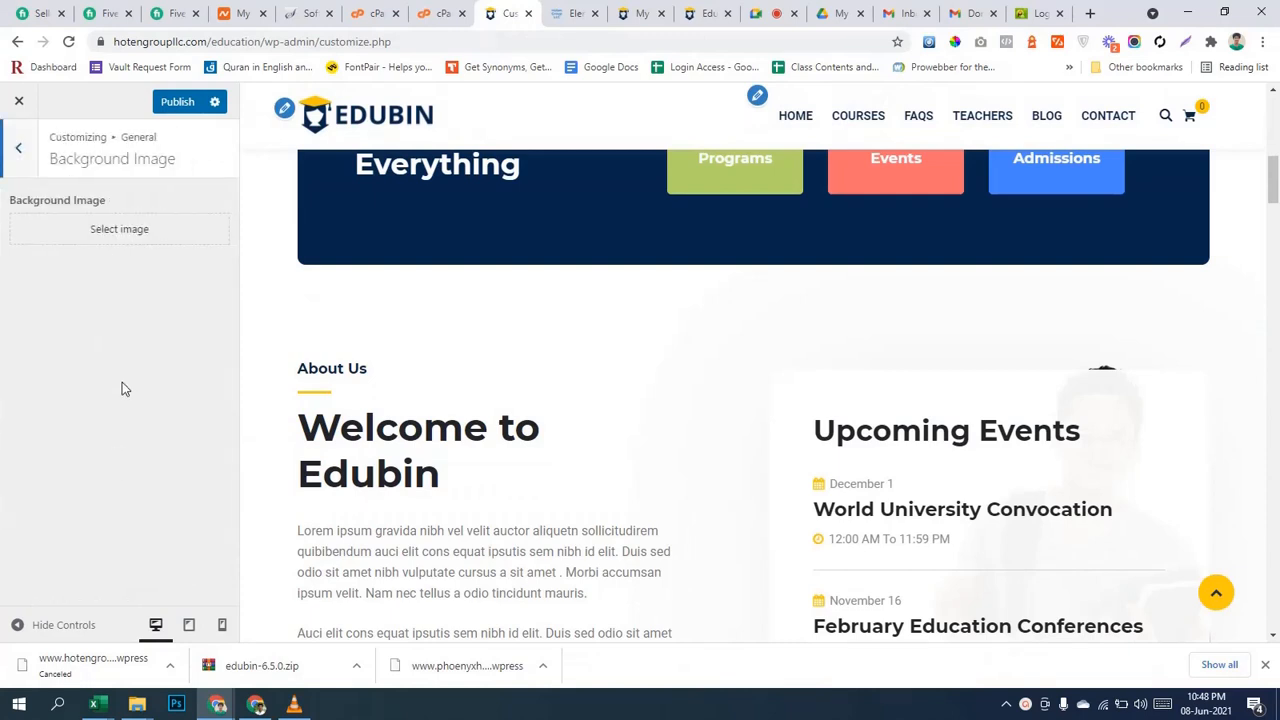
{"action": "left_click", "coordinate": [22, 152]}
{"action": "scroll", "coordinate": [590, 540], "scroll_direction": "down", "scroll_amount": 3}
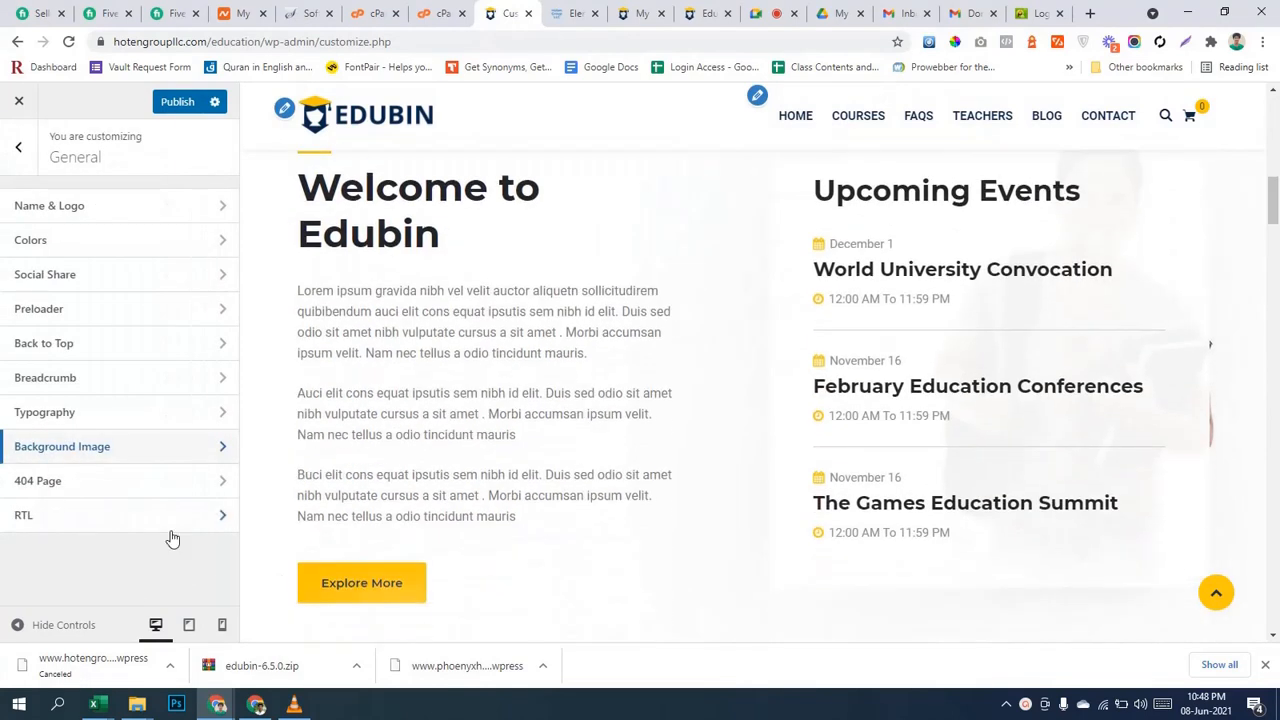
{"action": "left_click", "coordinate": [20, 150]}
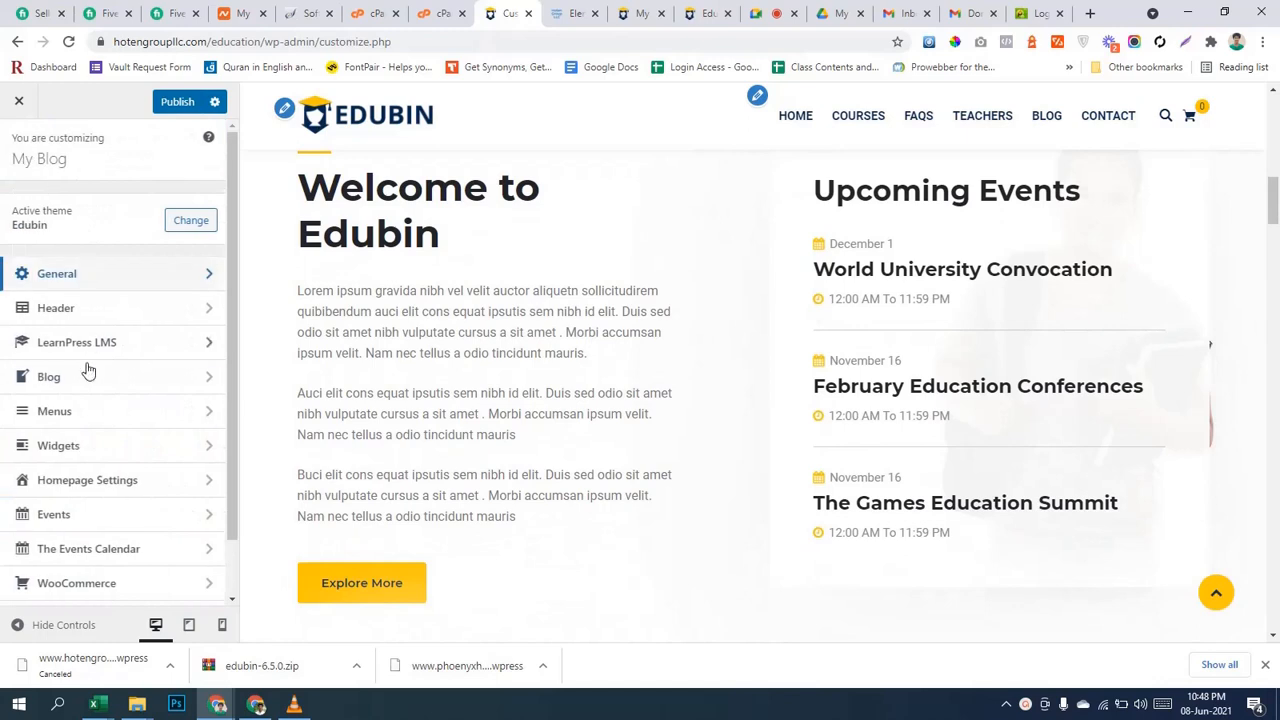
Check which static pages are assigned in Homepage Settings and return to the Customizer's main list.
{"action": "scroll", "coordinate": [107, 391], "scroll_direction": "down", "scroll_amount": 1}
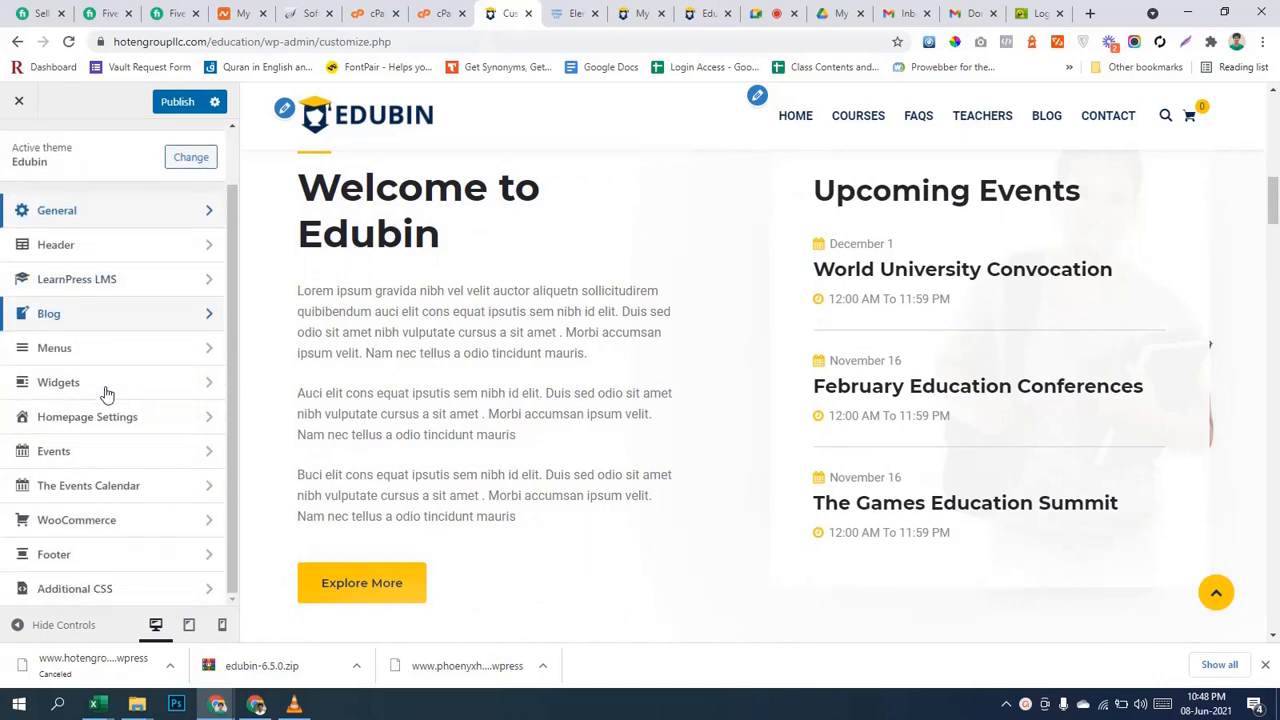
{"action": "left_click", "coordinate": [110, 418]}
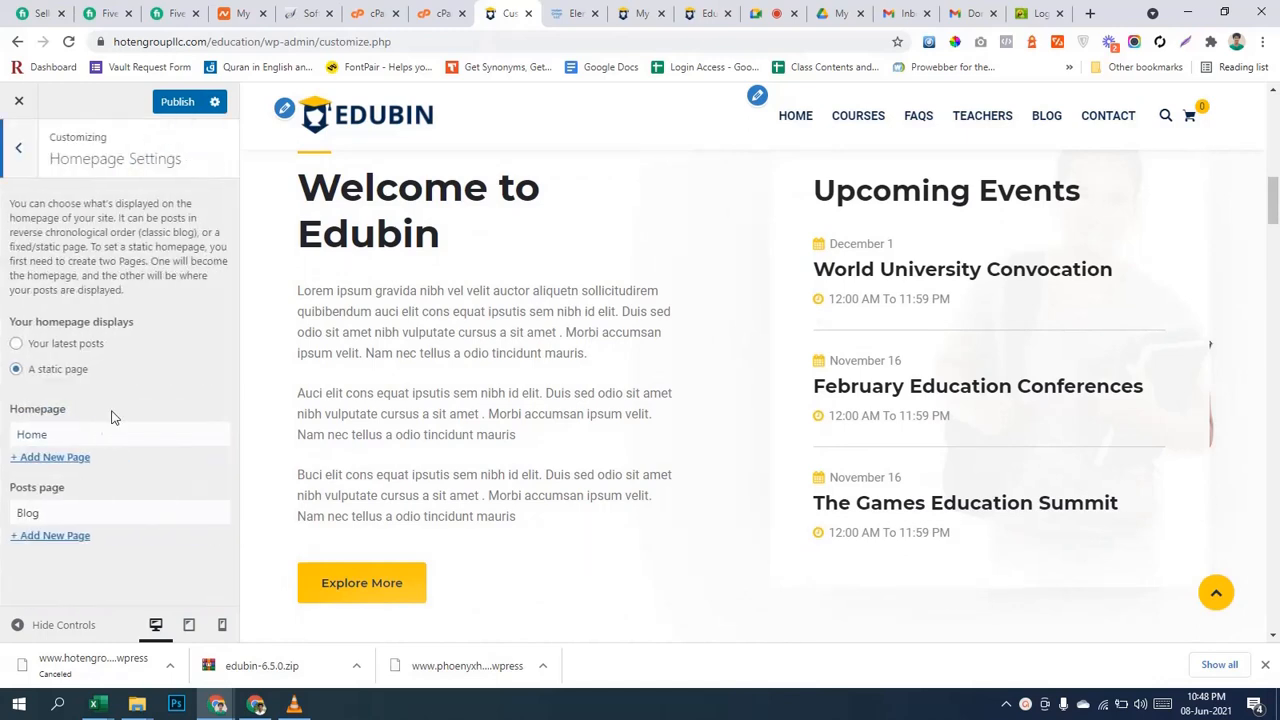
{"action": "left_click", "coordinate": [20, 150]}
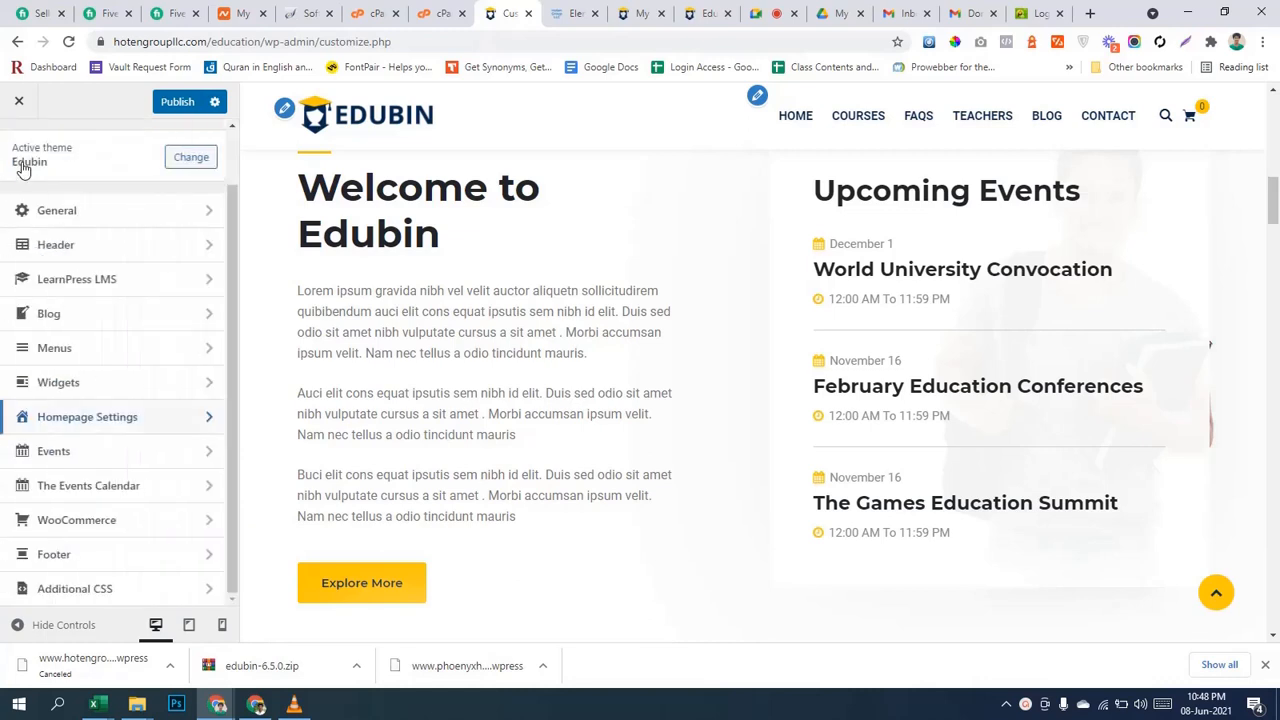
Inspect the Header Top area in the Widgets settings and return to the list of widget areas.
{"action": "left_click", "coordinate": [118, 382]}
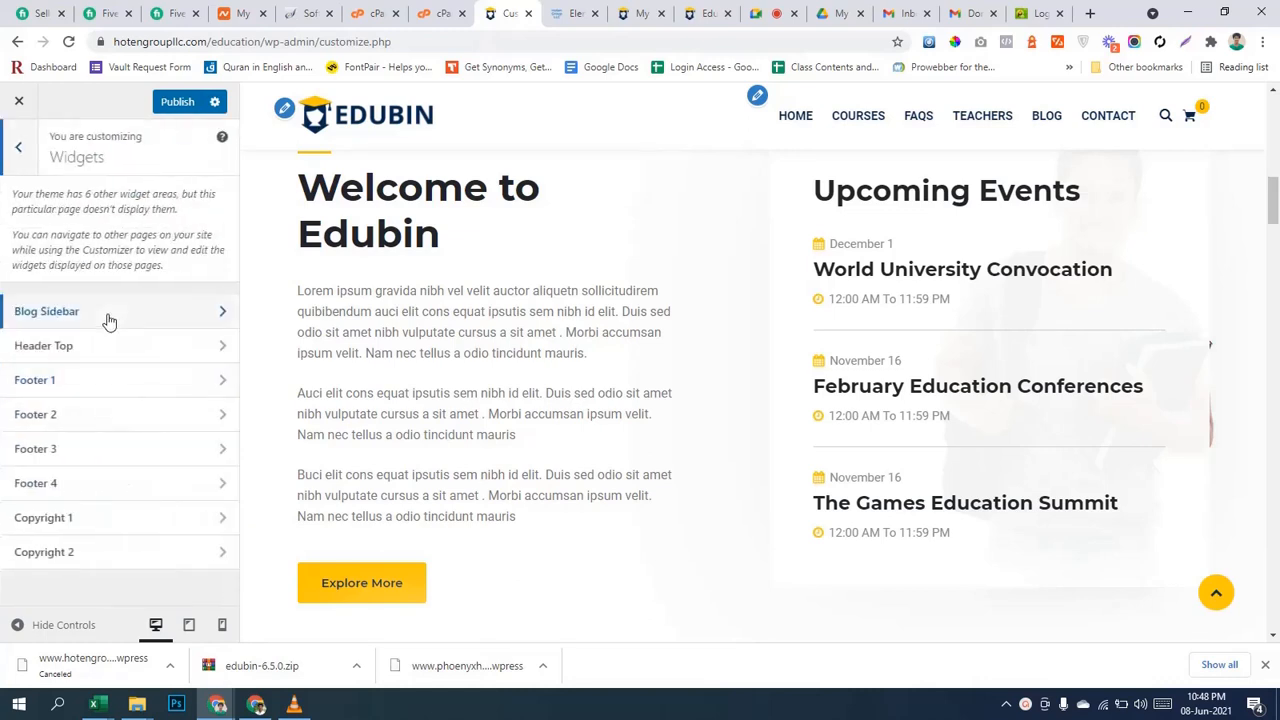
{"action": "left_click", "coordinate": [160, 346]}
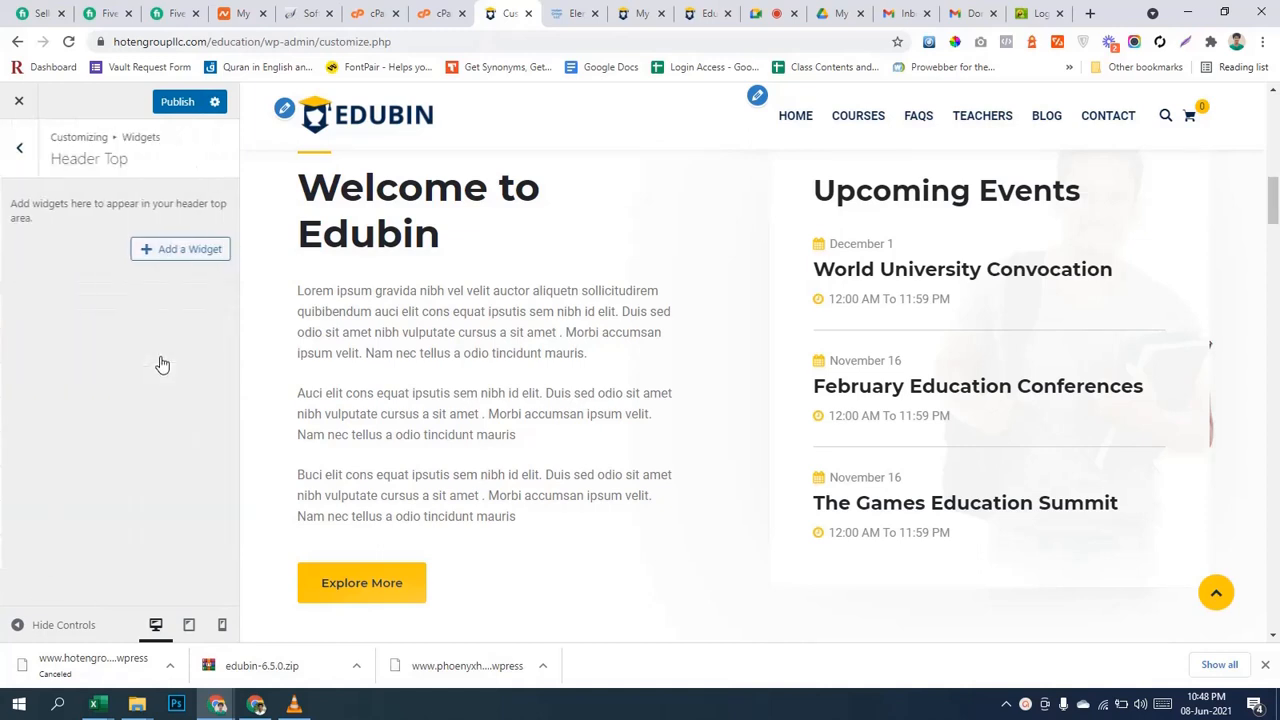
{"action": "left_click", "coordinate": [20, 150]}
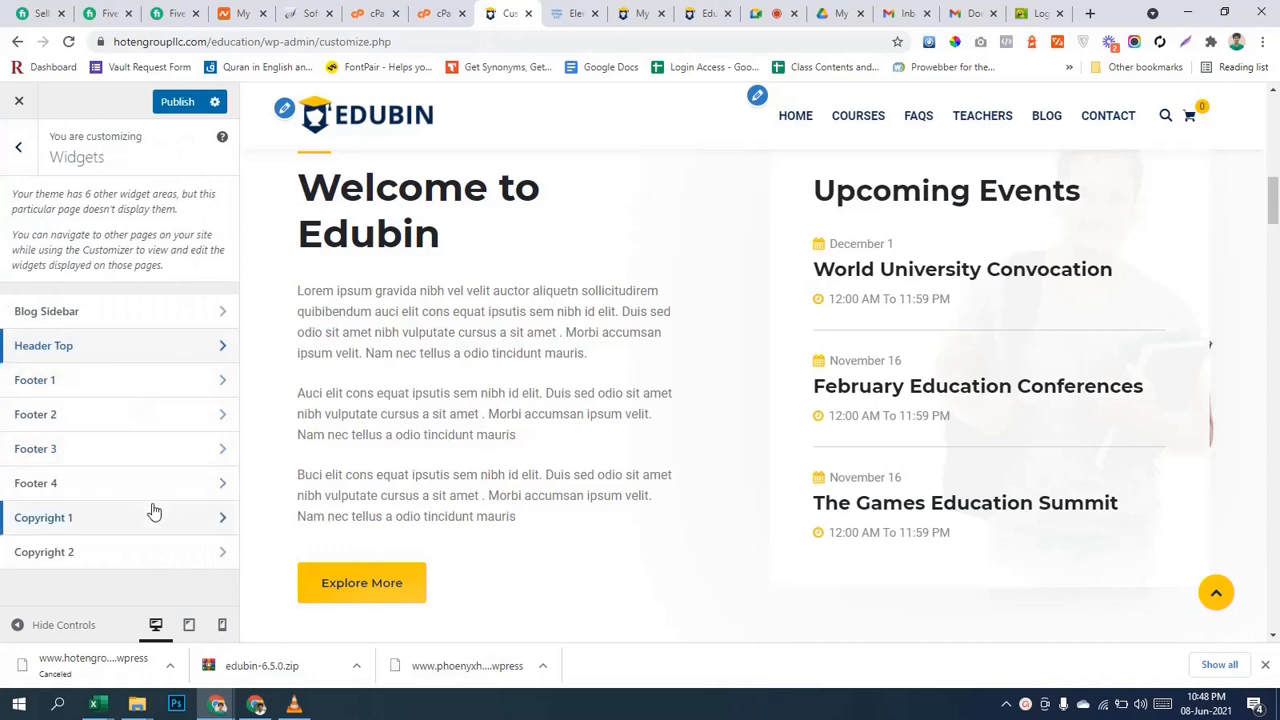
Examine the footer area at the end of the page preview and return to the Customizer's main list.
{"action": "scroll", "coordinate": [718, 458], "scroll_direction": "down", "scroll_amount": 5}
{"action": "scroll", "coordinate": [718, 458], "scroll_direction": "down", "scroll_amount": 15}
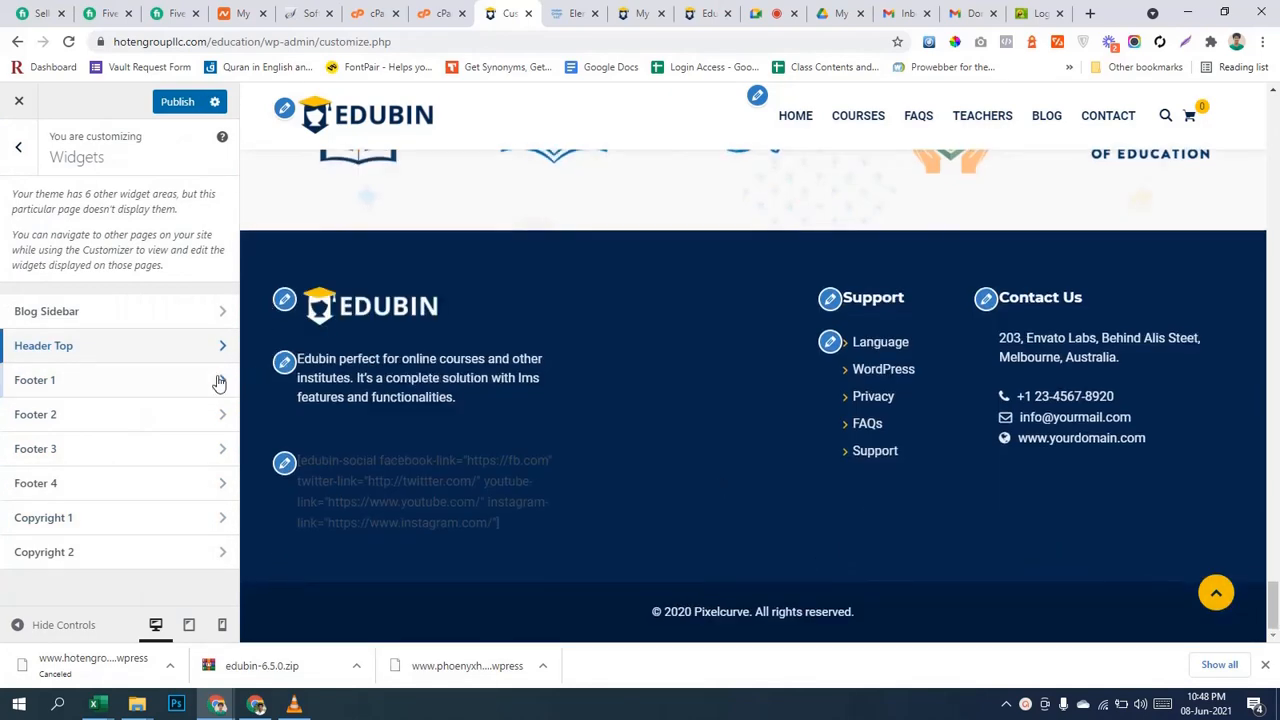
{"action": "left_click", "coordinate": [8, 160]}
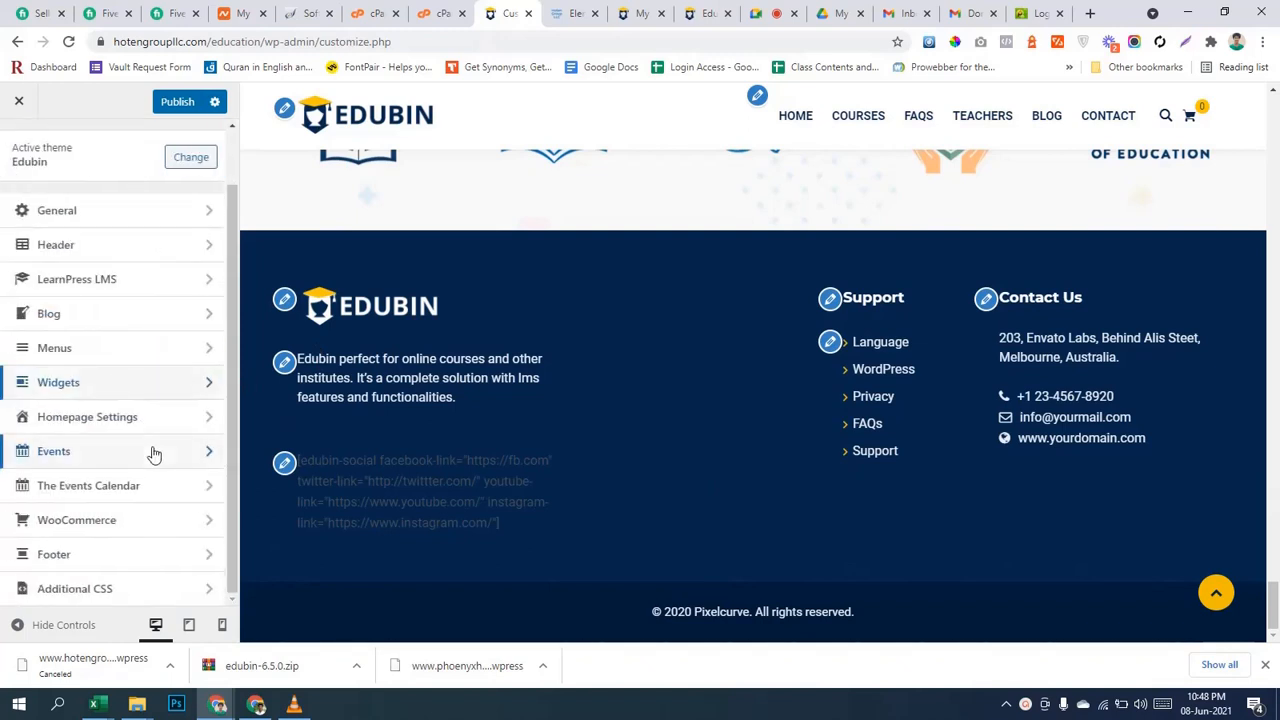
Check the Copyright settings under Footer and return to the Customizer's main list.
{"action": "left_click", "coordinate": [134, 562]}
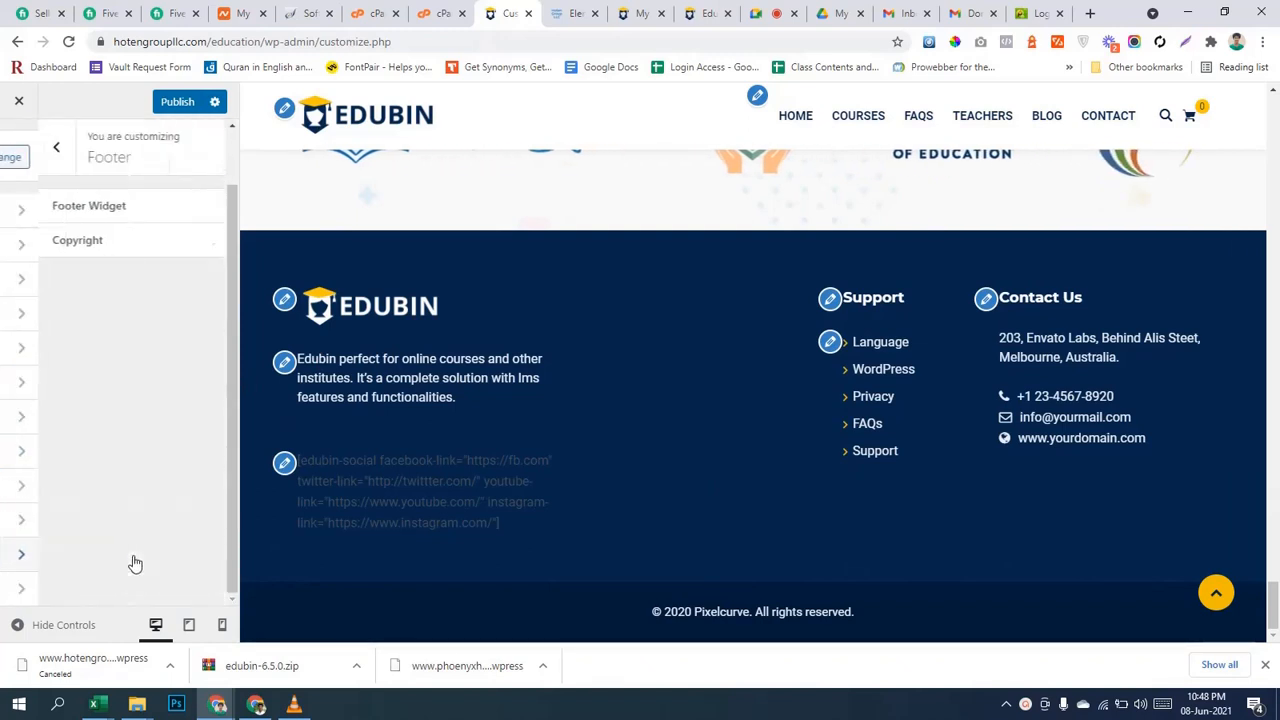
{"action": "left_click", "coordinate": [71, 238]}
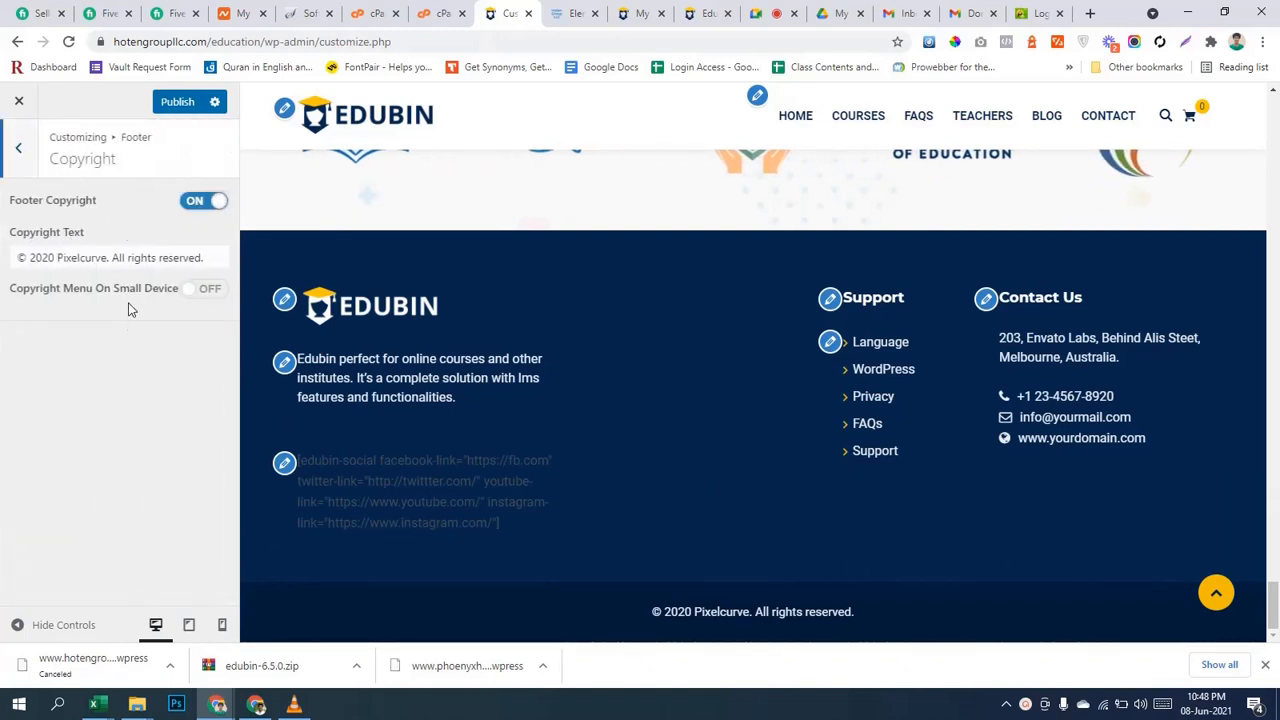
{"action": "left_click", "coordinate": [22, 157]}
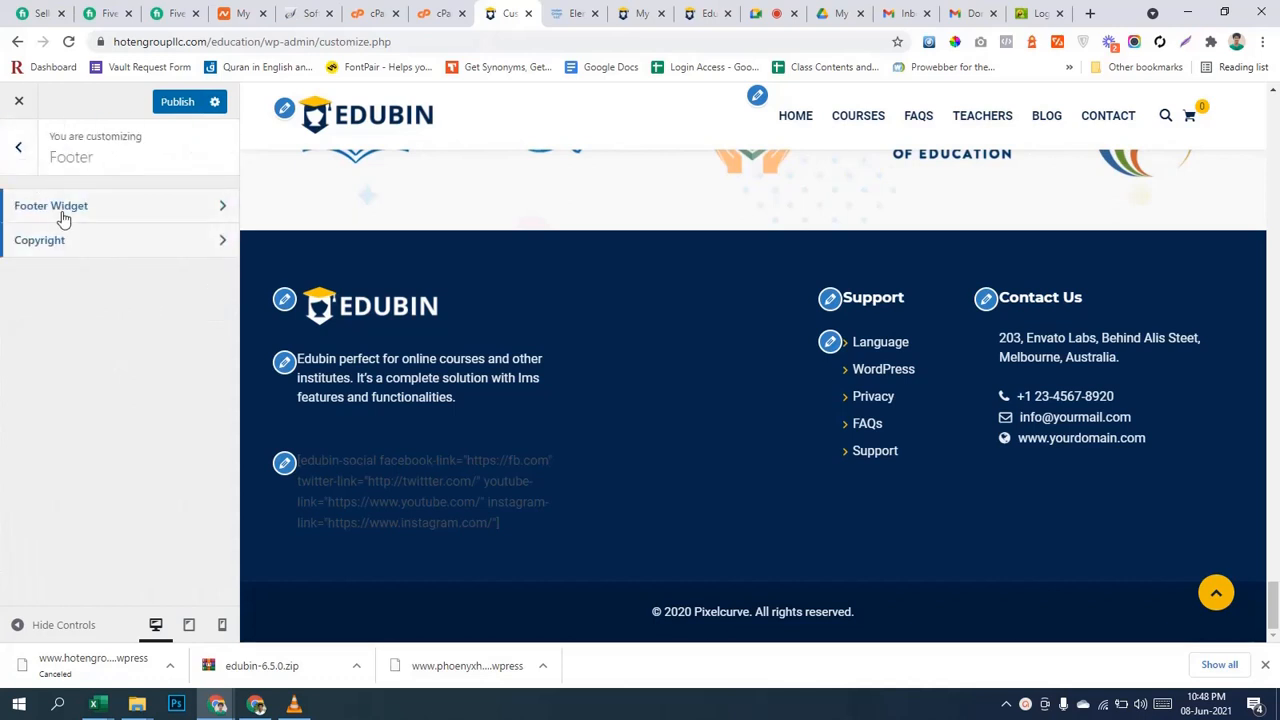
{"action": "left_click", "coordinate": [22, 157]}
Review the Archive Page options in the LearnPress LMS settings and return to the LearnPress LMS list.
{"action": "scroll", "coordinate": [81, 425], "scroll_direction": "up", "scroll_amount": 1}
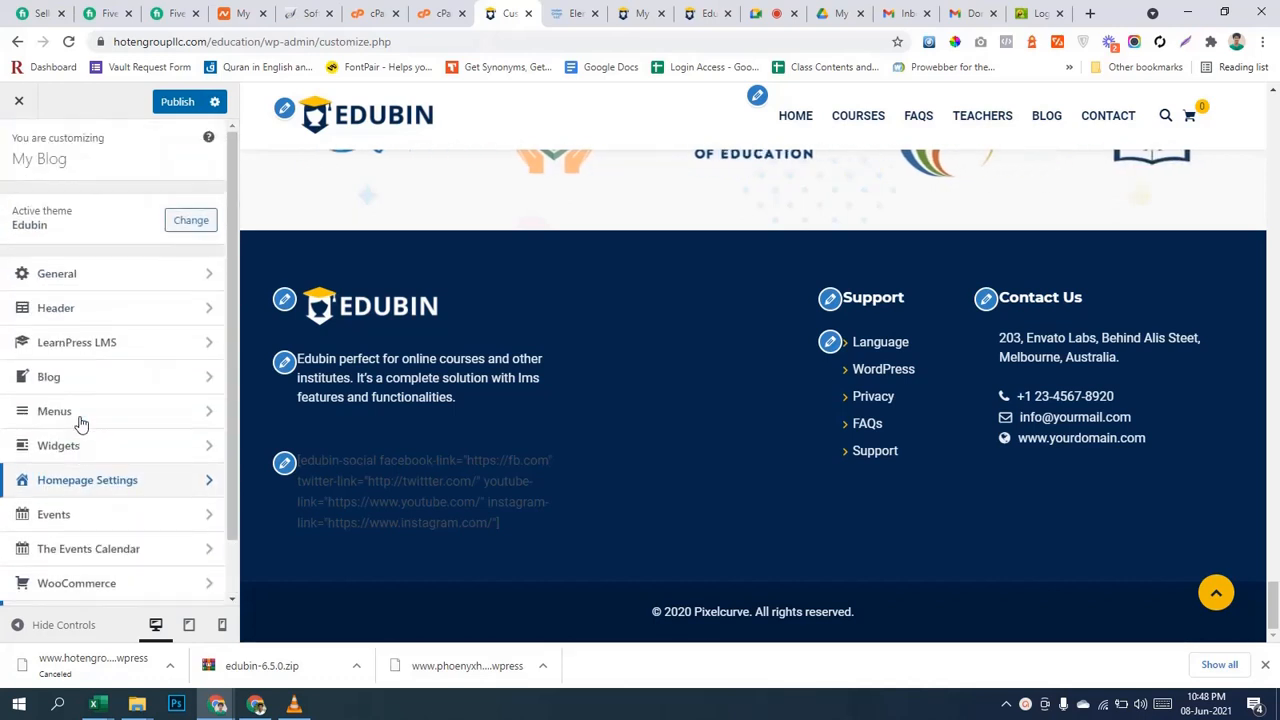
{"action": "left_click", "coordinate": [114, 340]}
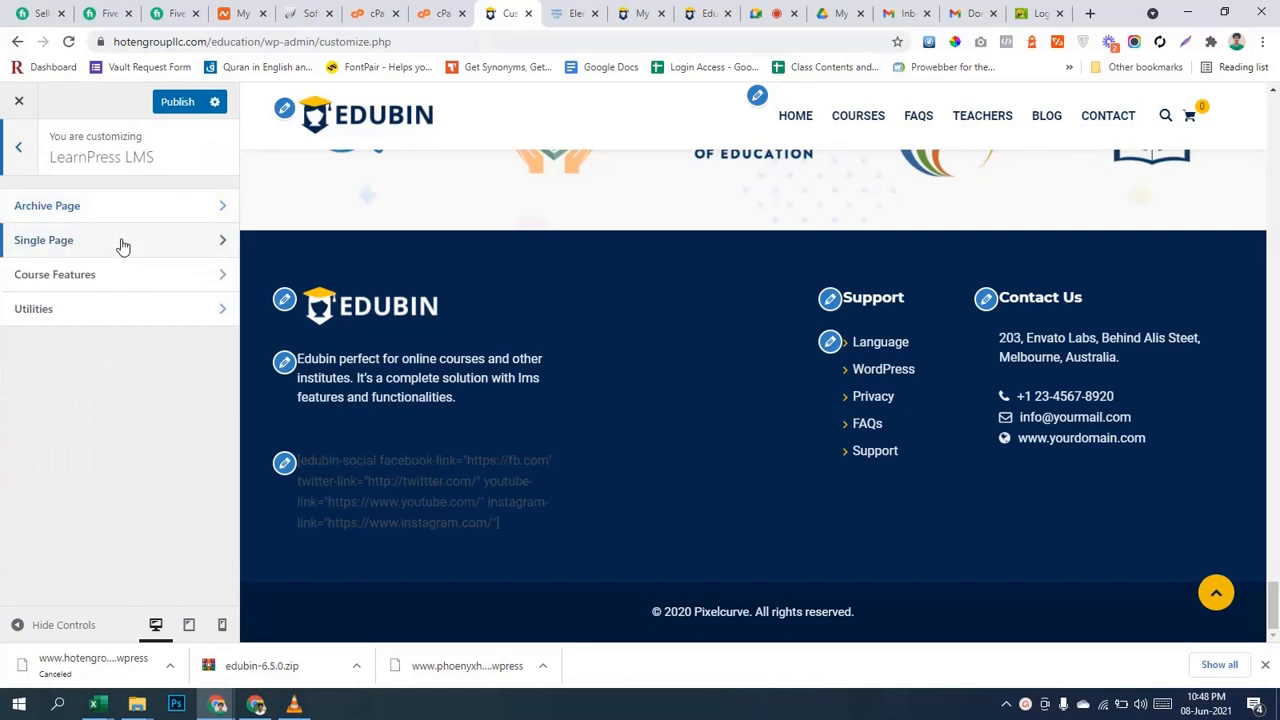
{"action": "left_click", "coordinate": [144, 212]}
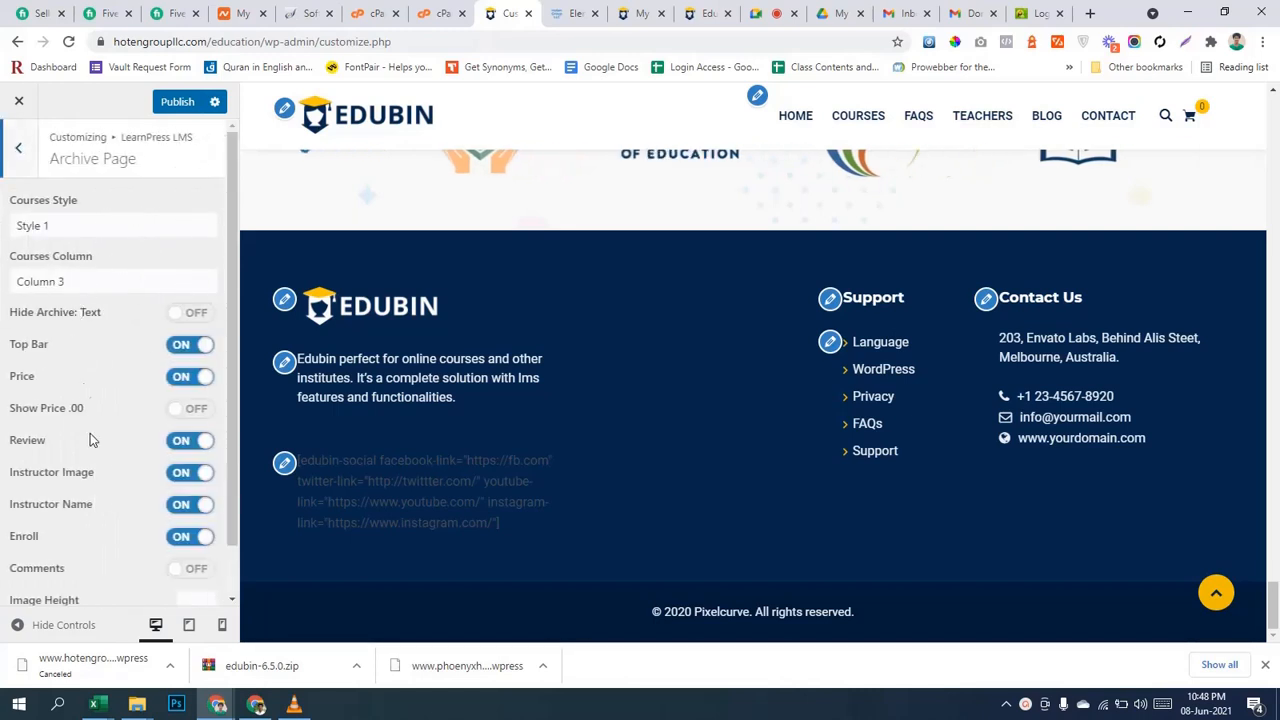
{"action": "scroll", "coordinate": [89, 420], "scroll_direction": "down", "scroll_amount": 1}
{"action": "scroll", "coordinate": [36, 243], "scroll_direction": "up", "scroll_amount": 1}
{"action": "left_click", "coordinate": [19, 148]}
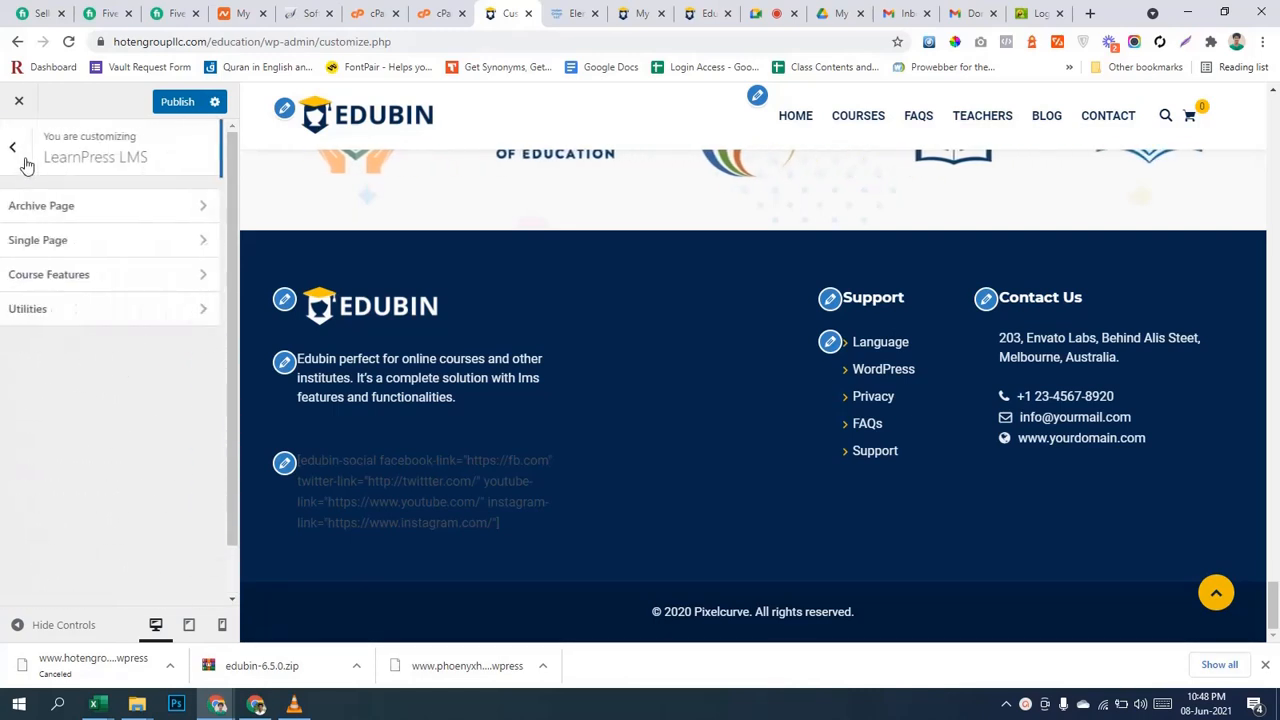
Review the Course Features options in the LearnPress LMS settings and return to the section list.
{"action": "left_click", "coordinate": [108, 275]}
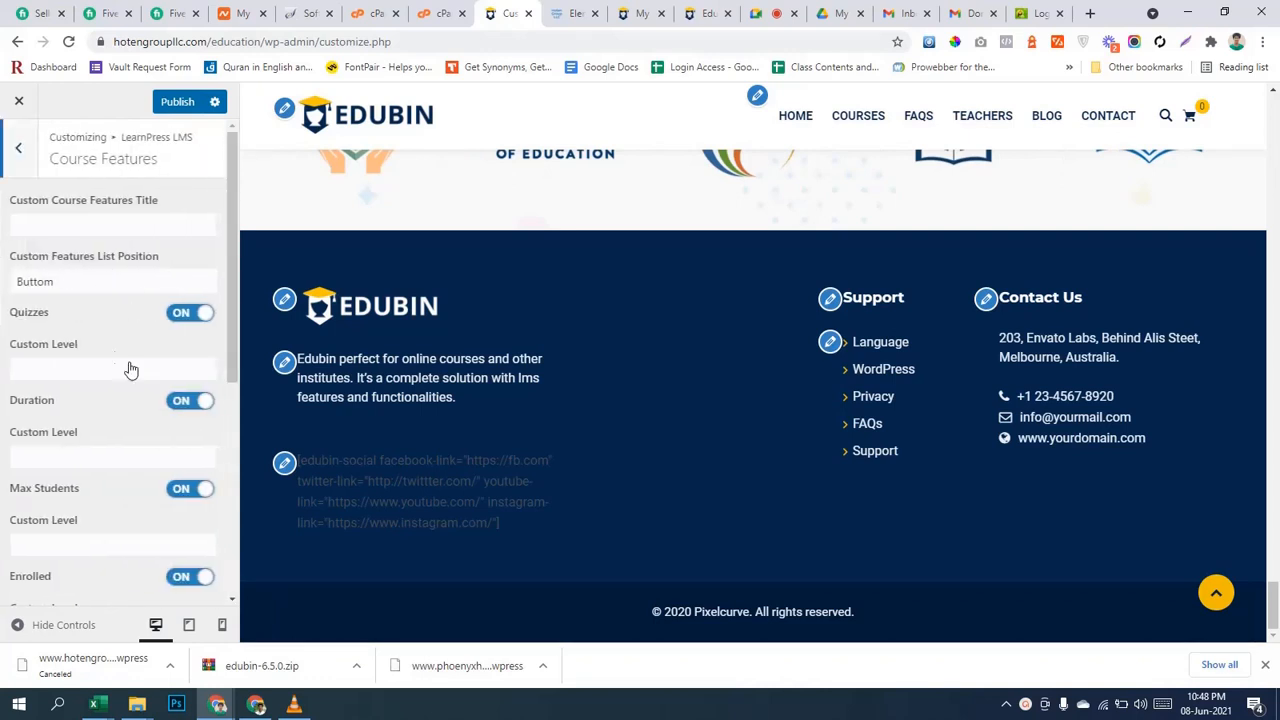
{"action": "scroll", "coordinate": [100, 457], "scroll_direction": "down", "scroll_amount": 3}
{"action": "scroll", "coordinate": [89, 449], "scroll_direction": "up", "scroll_amount": 3}
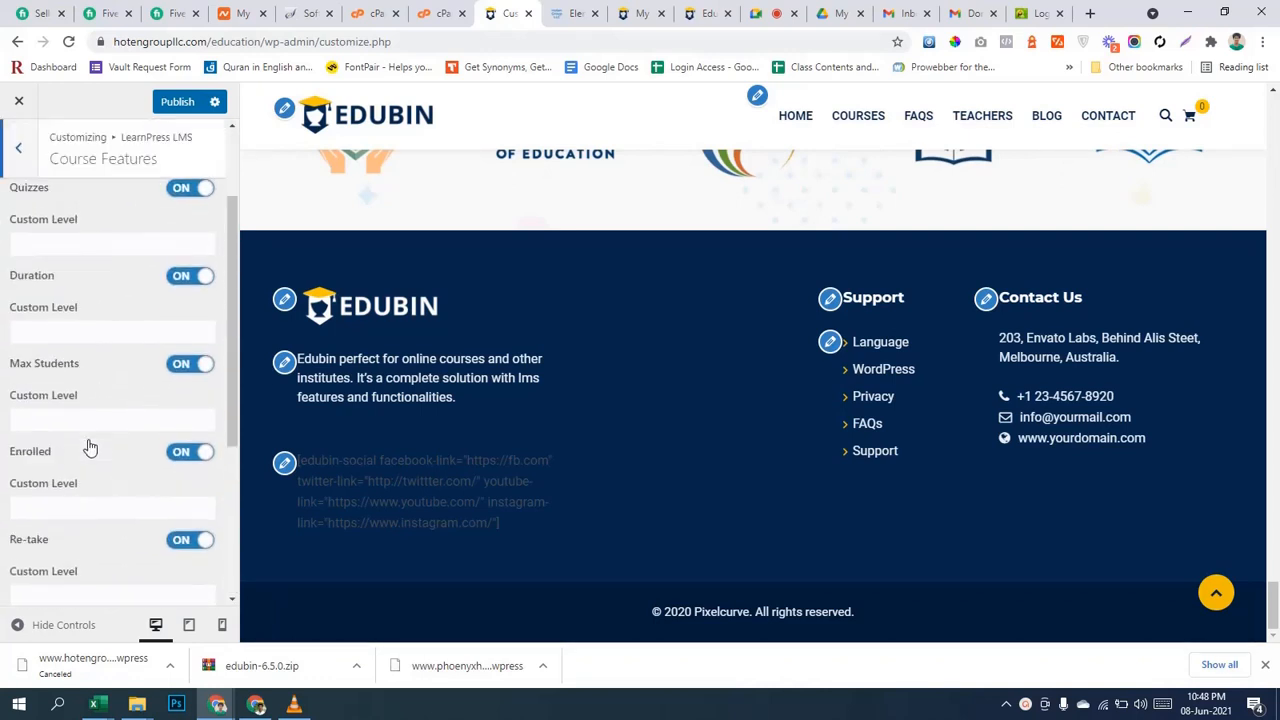
{"action": "left_click", "coordinate": [20, 150]}
Check the LearnPress LMS Utilities setting, then return to the Customizer's main list and look over its sections.
{"action": "left_click", "coordinate": [46, 321]}
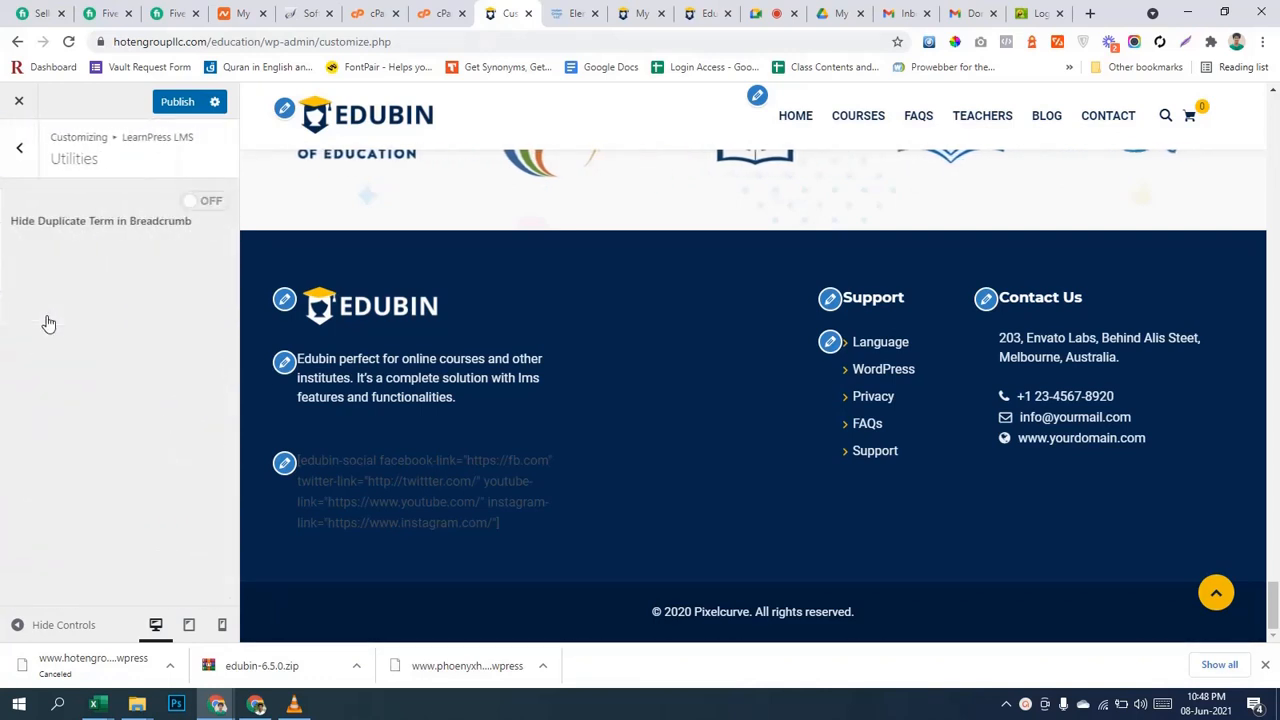
{"action": "left_click", "coordinate": [19, 150]}
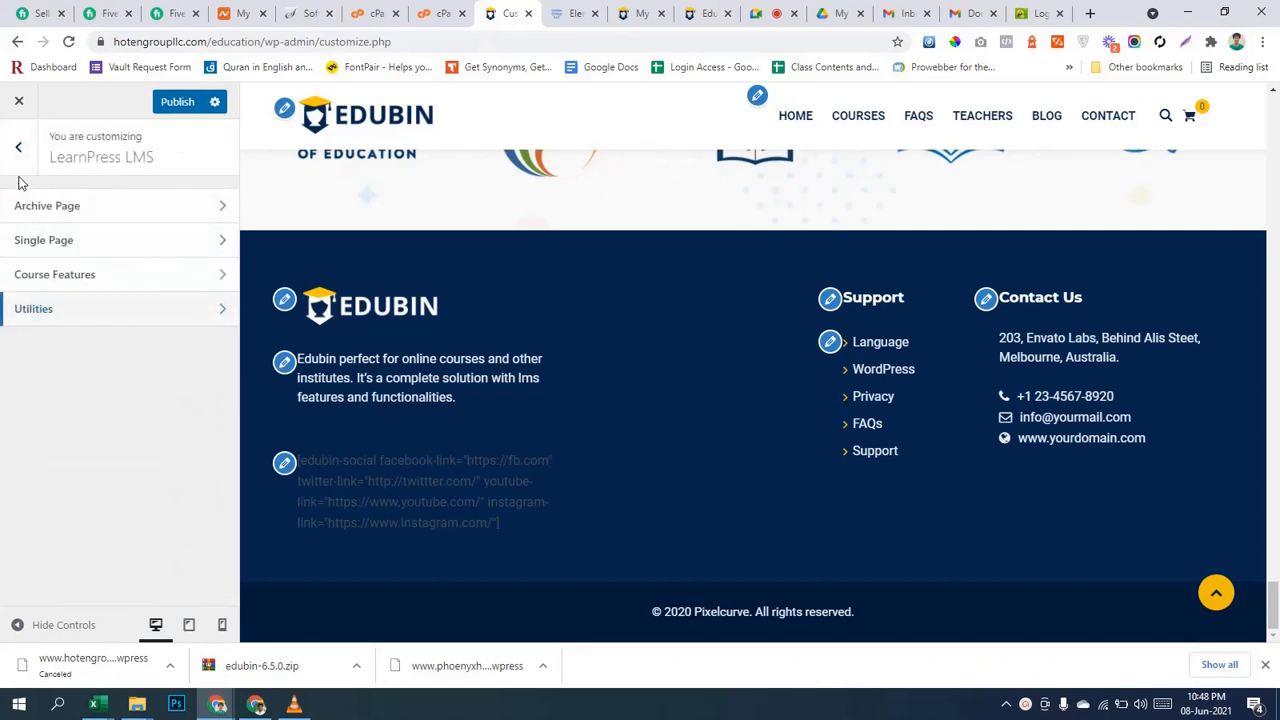
{"action": "left_click", "coordinate": [19, 150]}
{"action": "scroll", "coordinate": [160, 491], "scroll_direction": "down", "scroll_amount": 1}
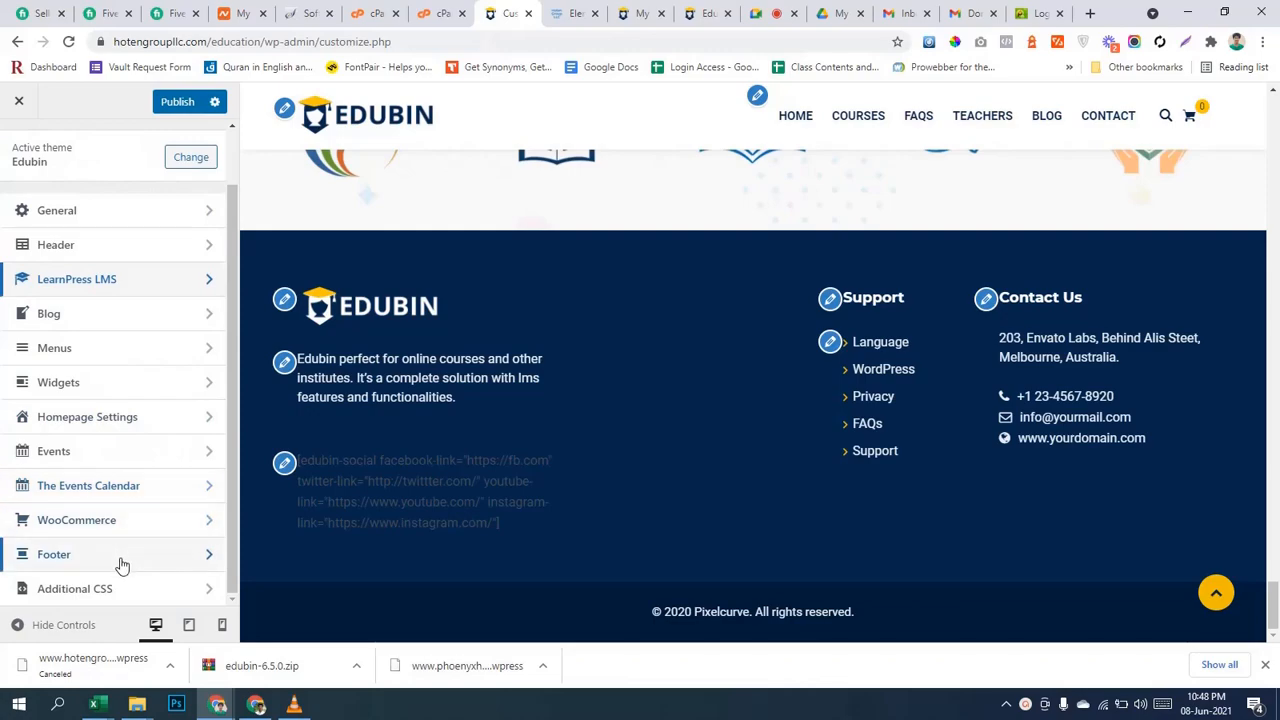
{"action": "scroll", "coordinate": [118, 575], "scroll_direction": "up", "scroll_amount": 1}
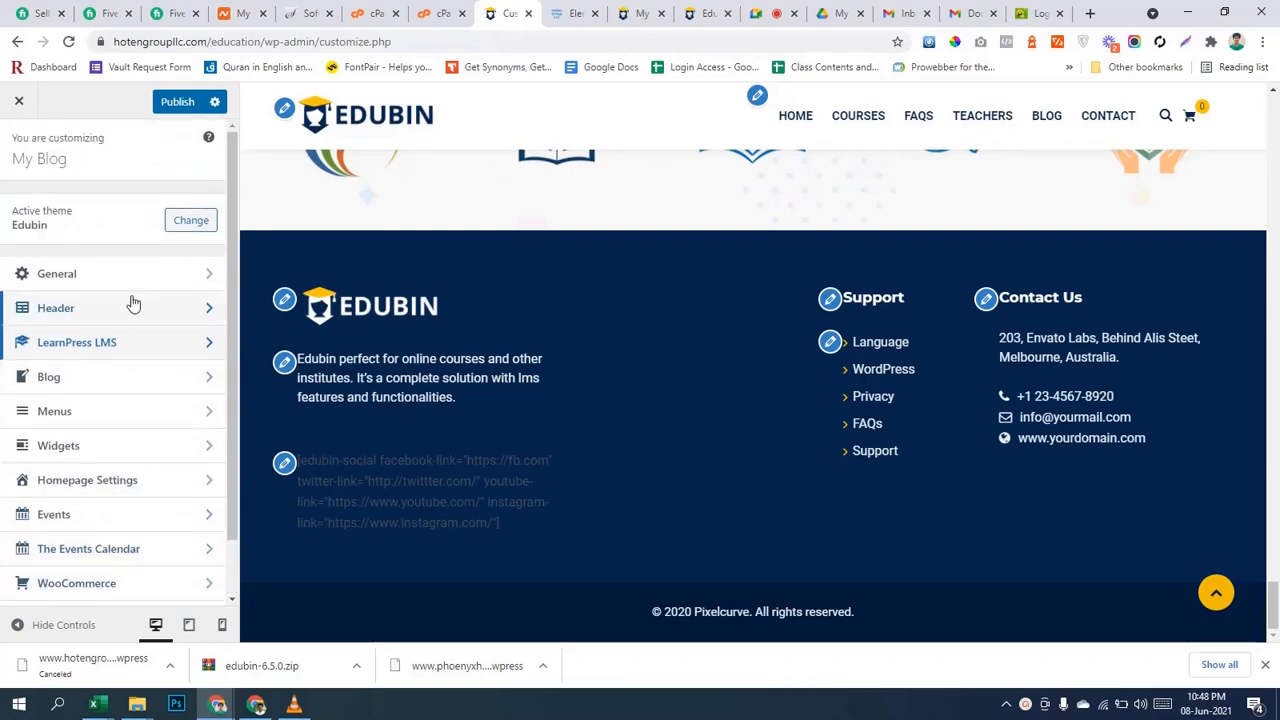
View the menu locations from the header menu's edit shortcut in the preview and return to the Customizer's main list.
{"action": "scroll", "coordinate": [341, 425], "scroll_direction": "up", "scroll_amount": 10}
{"action": "scroll", "coordinate": [341, 425], "scroll_direction": "up", "scroll_amount": 10}
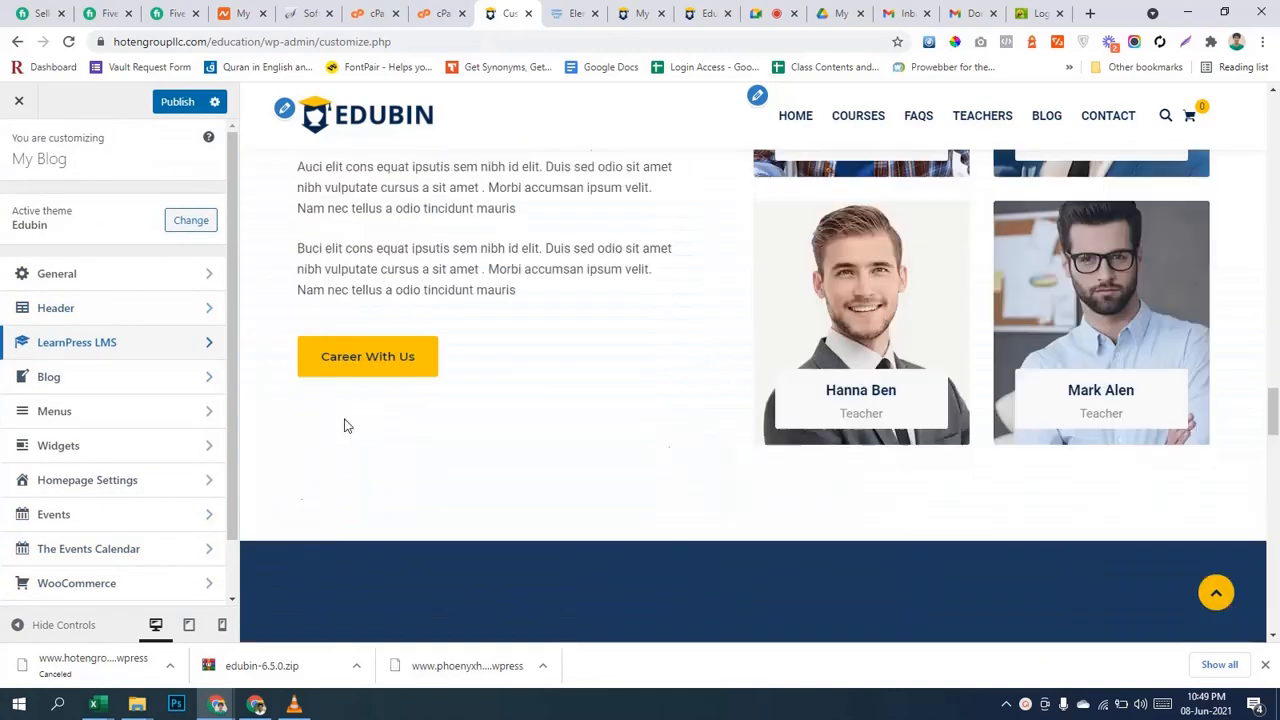
{"action": "scroll", "coordinate": [344, 418], "scroll_direction": "up", "scroll_amount": 8}
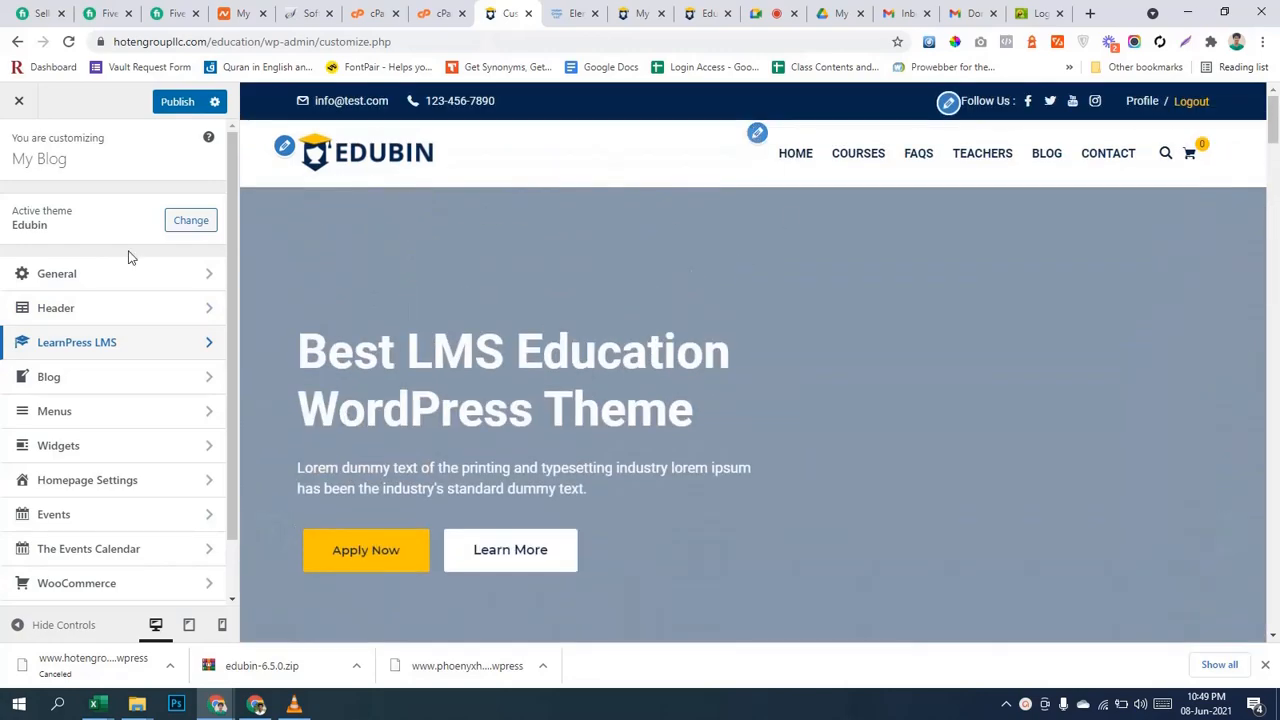
{"action": "left_click", "coordinate": [758, 134]}
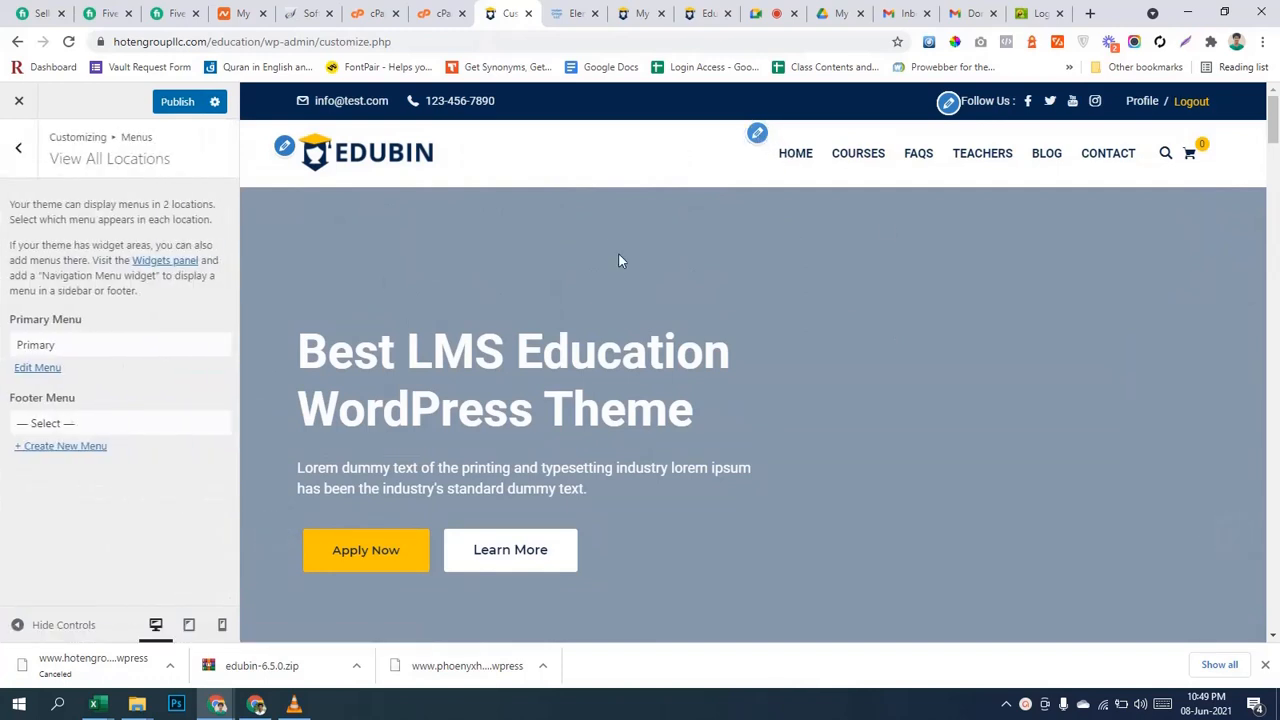
{"action": "left_click", "coordinate": [19, 149]}
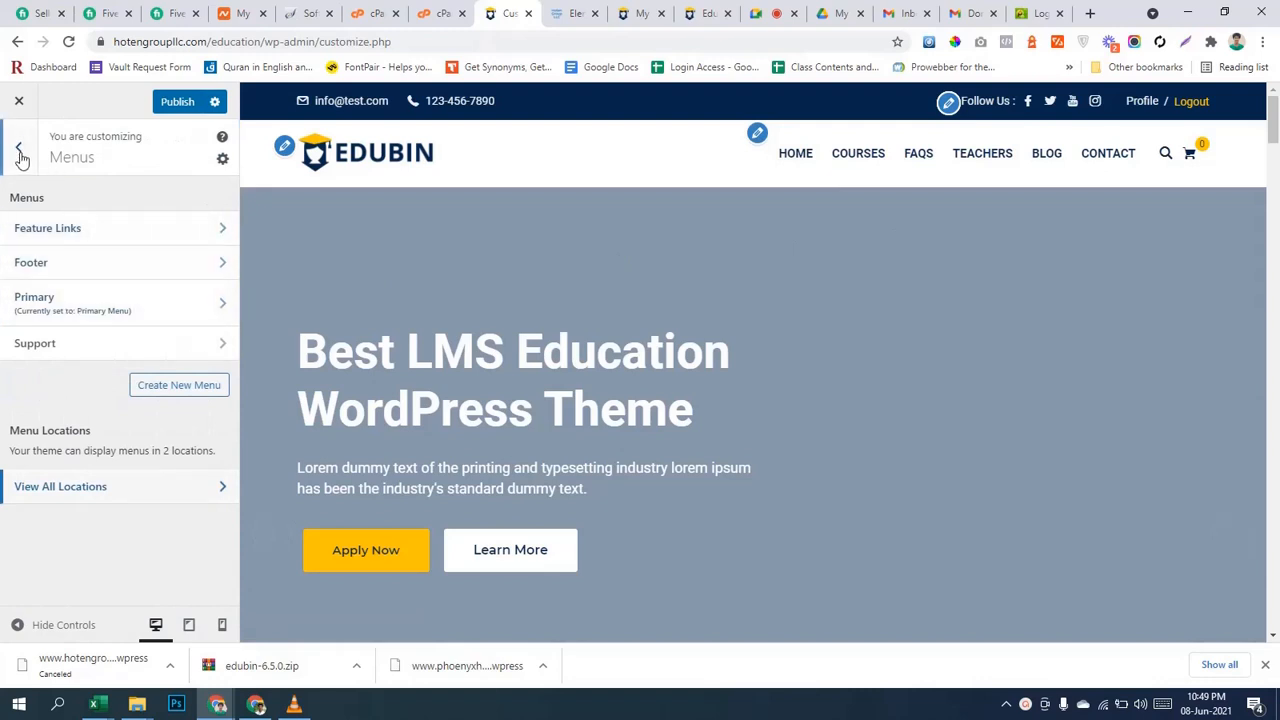
{"action": "left_click", "coordinate": [20, 150]}
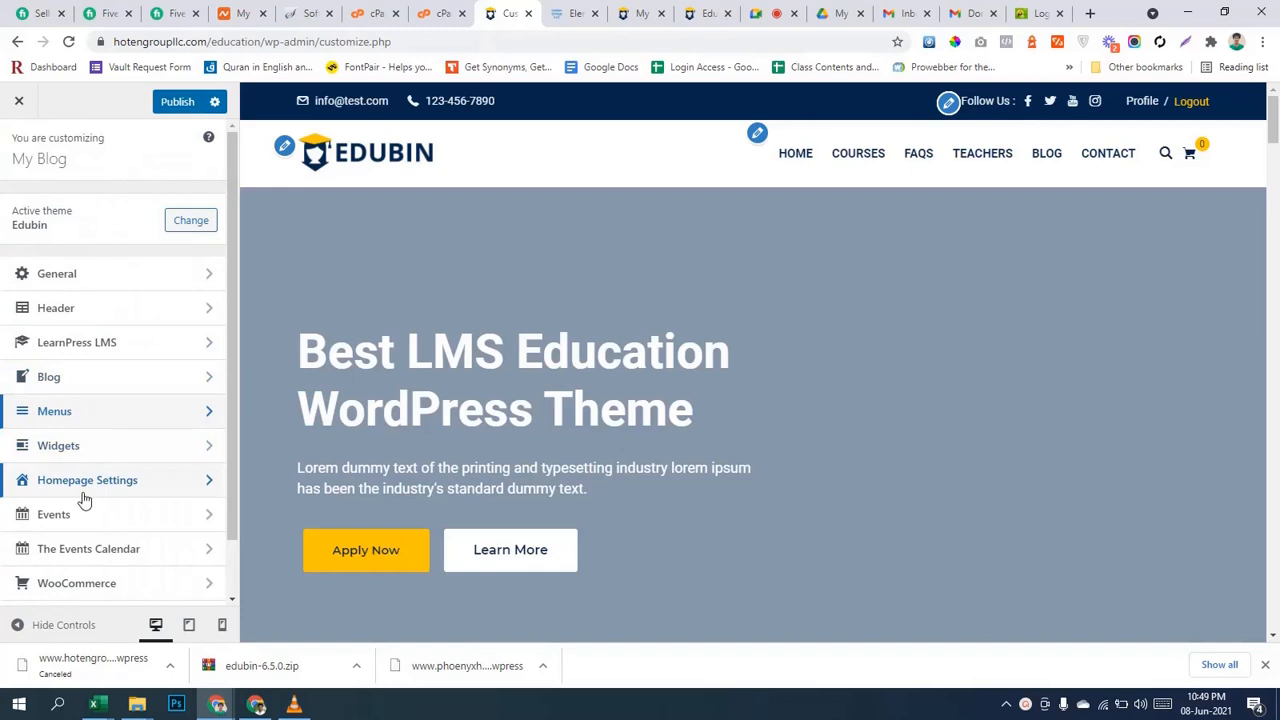
Look at the subsections of LearnPress LMS and Blog, returning to the Customizer's main list.
{"action": "left_click", "coordinate": [108, 350]}
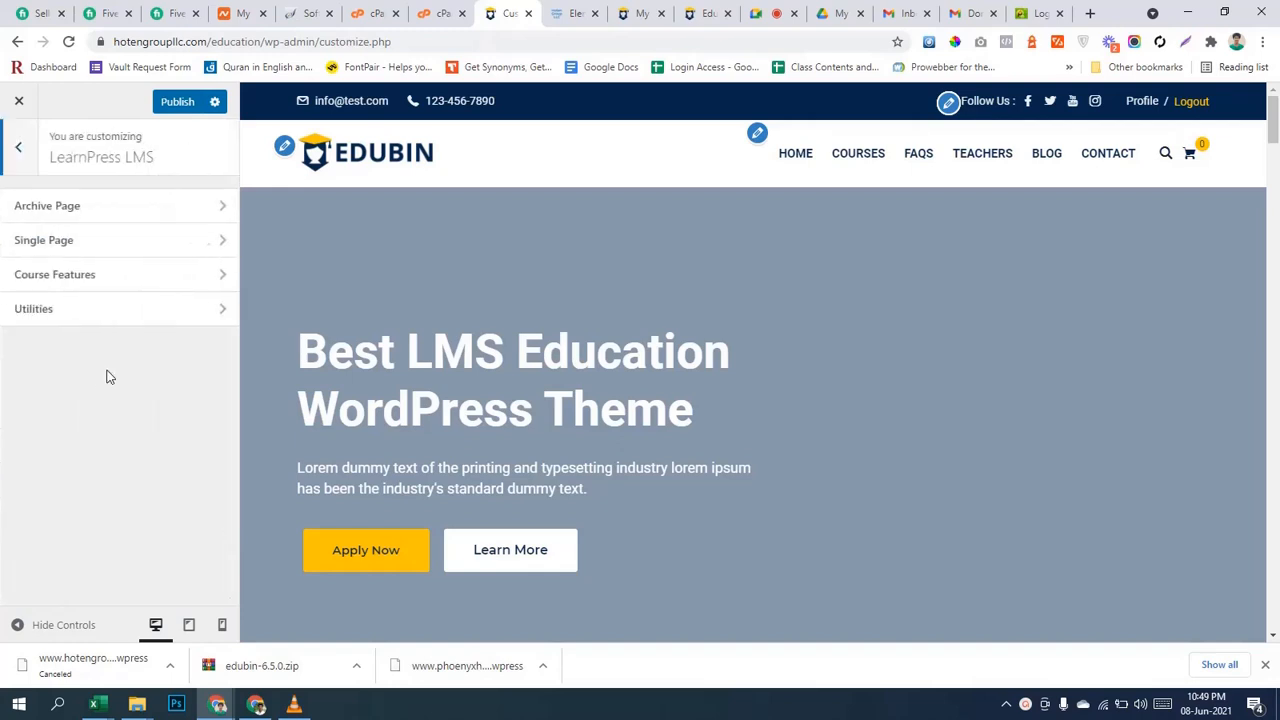
{"action": "left_click", "coordinate": [28, 165]}
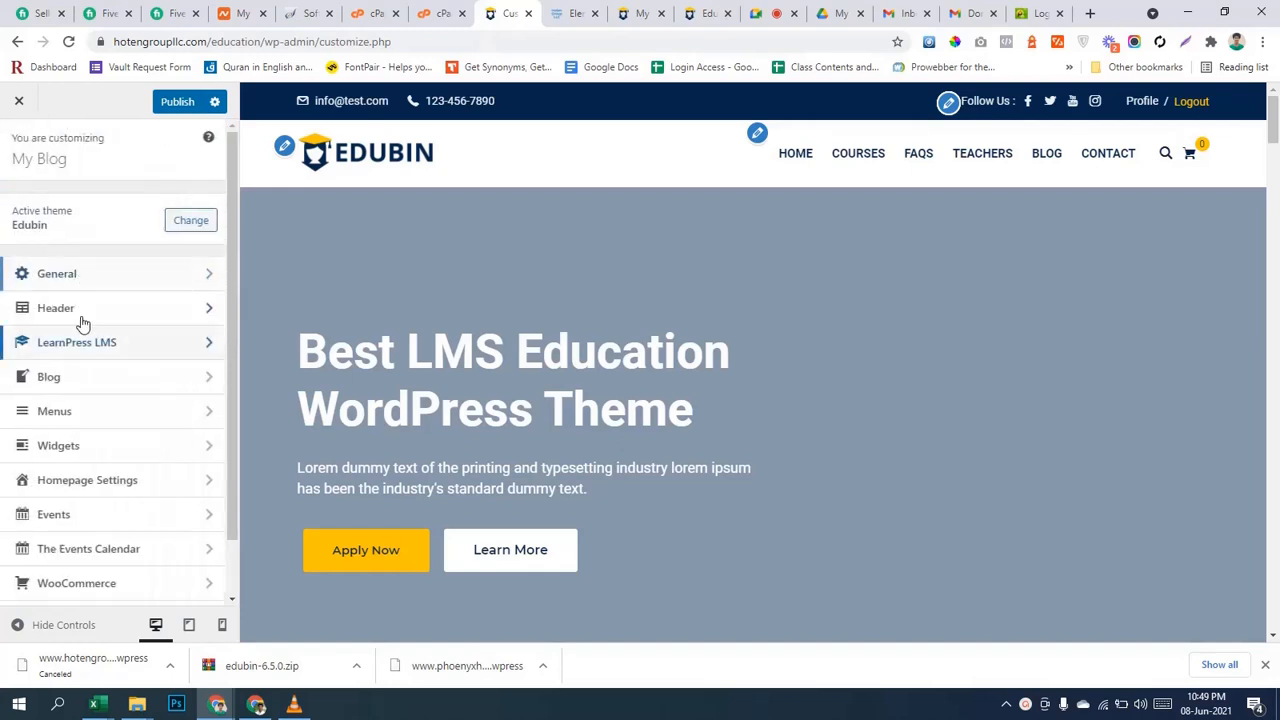
{"action": "left_click", "coordinate": [87, 388]}
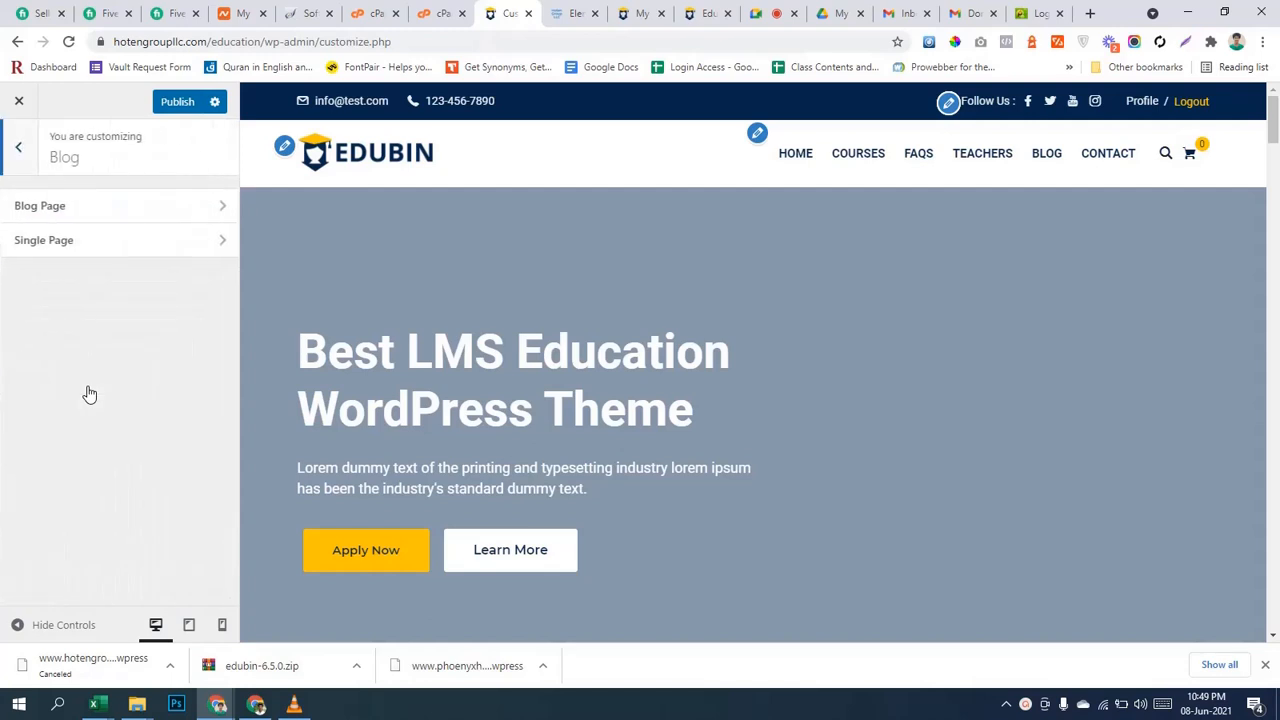
{"action": "left_click", "coordinate": [16, 152]}
Browse the hero slider's slides in the page preview and look over the section beneath it.
{"action": "scroll", "coordinate": [149, 434], "scroll_direction": "down", "scroll_amount": 1}
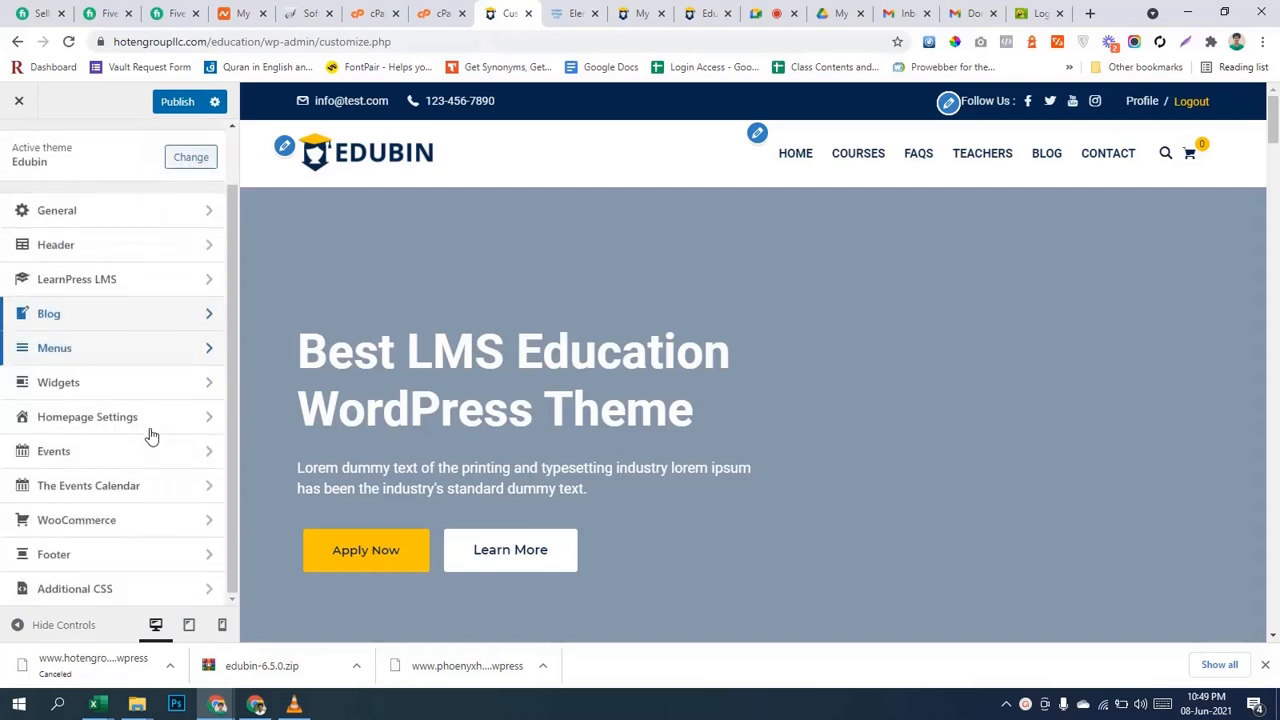
{"action": "scroll", "coordinate": [557, 393], "scroll_direction": "down", "scroll_amount": 2}
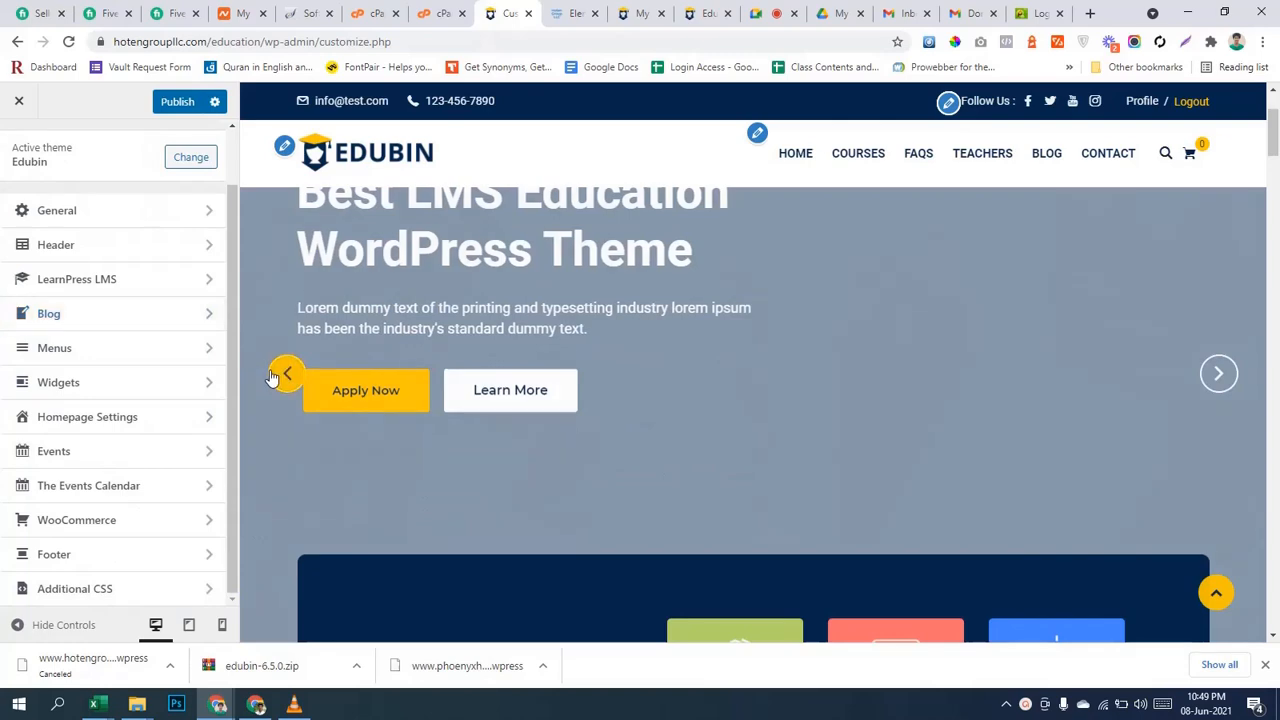
{"action": "left_click", "coordinate": [273, 376]}
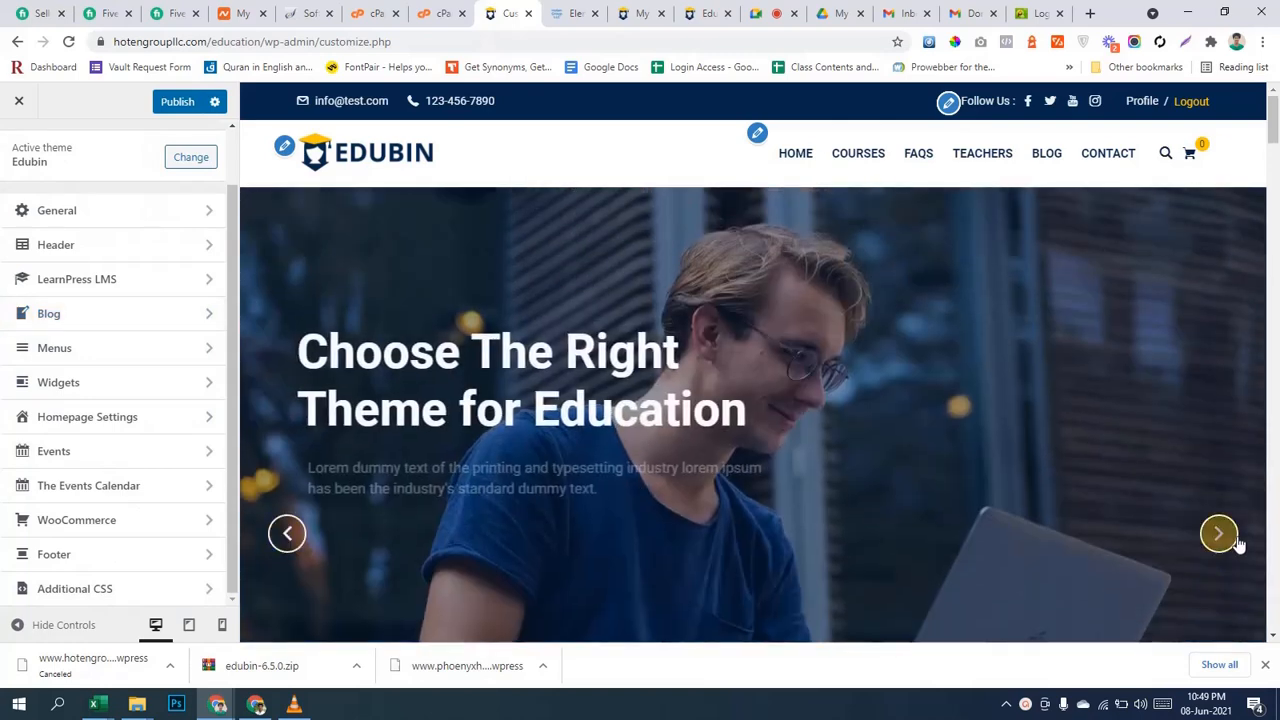
{"action": "left_click", "coordinate": [1219, 536]}
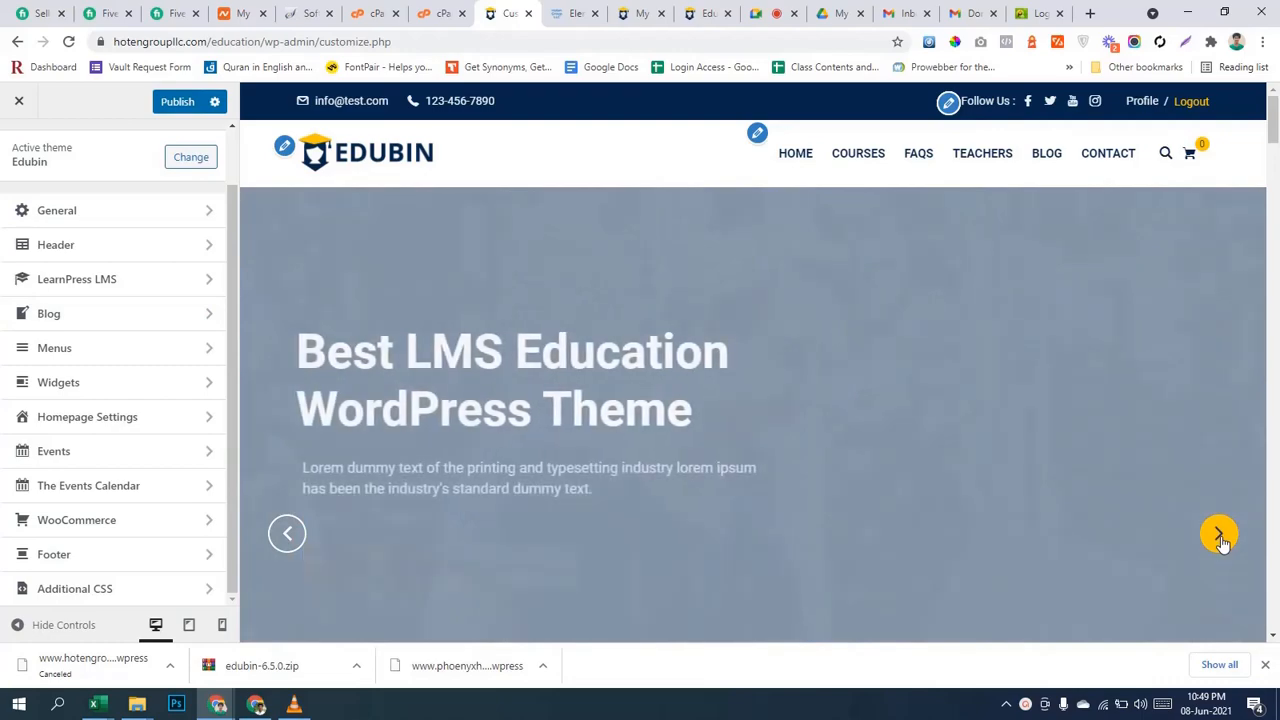
{"action": "left_click", "coordinate": [1220, 536]}
{"action": "scroll", "coordinate": [968, 456], "scroll_direction": "down", "scroll_amount": 8}
{"action": "scroll", "coordinate": [969, 456], "scroll_direction": "up", "scroll_amount": 8}
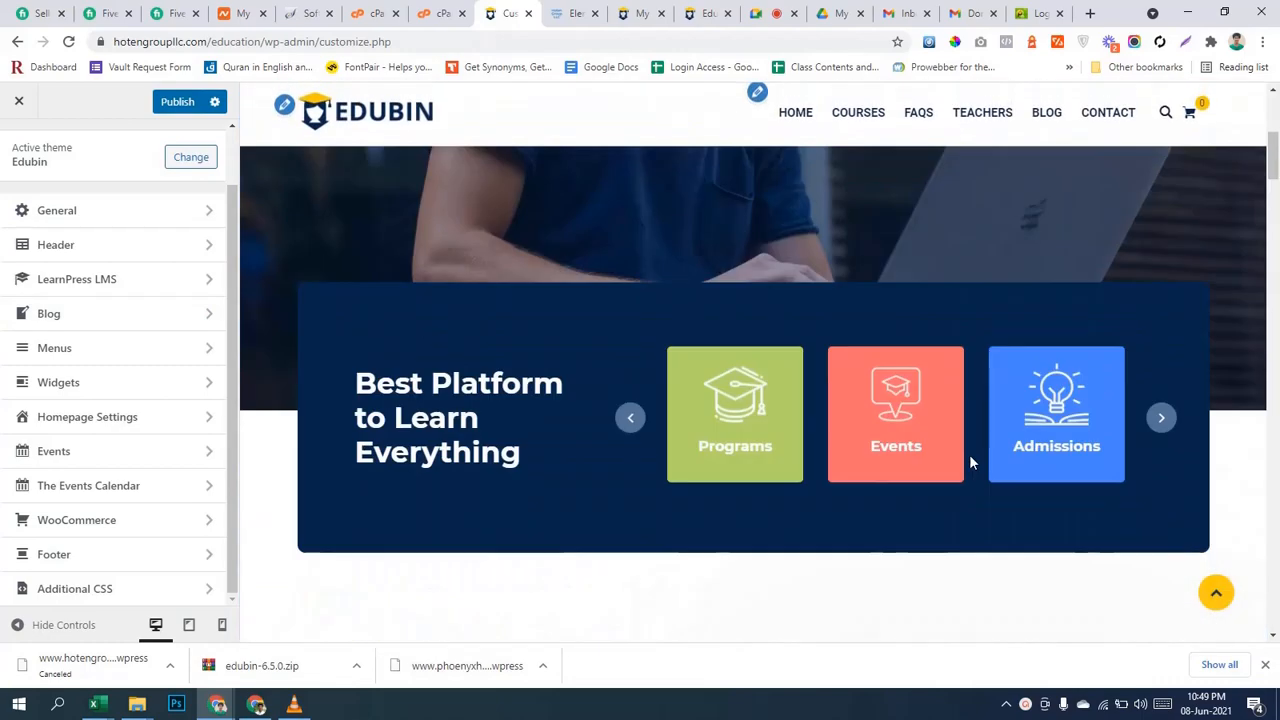
Compare the homepage in the Elementor editor with the "Best Platform to Learn Everything" section in the Customizer preview.
{"action": "left_click", "coordinate": [570, 13]}
{"action": "scroll", "coordinate": [620, 350], "scroll_direction": "down", "scroll_amount": 2}
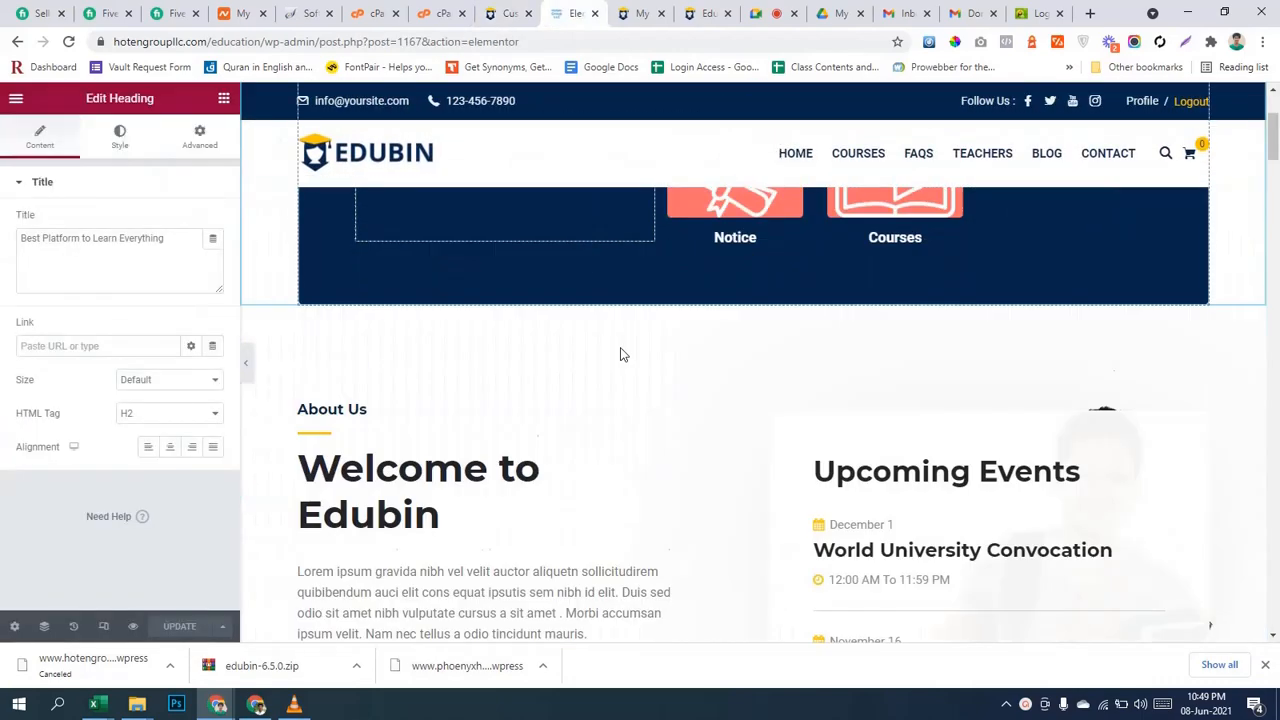
{"action": "scroll", "coordinate": [610, 340], "scroll_direction": "up", "scroll_amount": 2}
{"action": "left_click", "coordinate": [508, 13]}
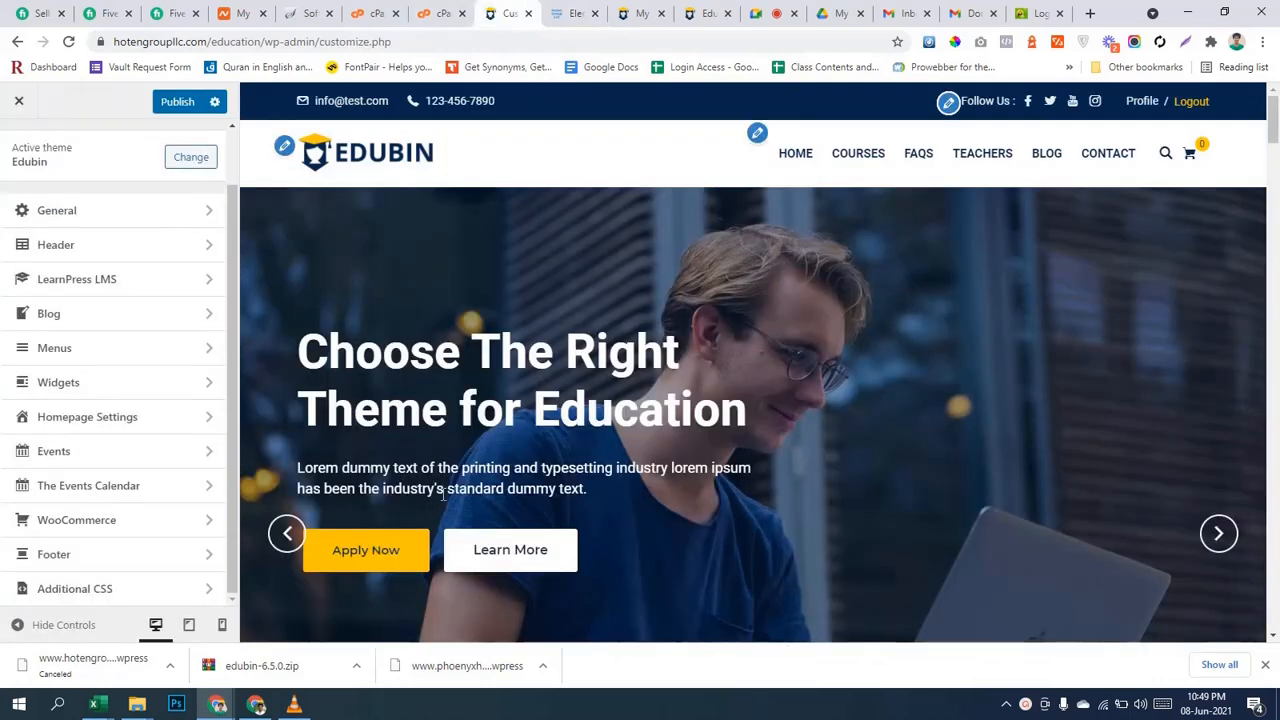
{"action": "scroll", "coordinate": [503, 488], "scroll_direction": "down", "scroll_amount": 4}
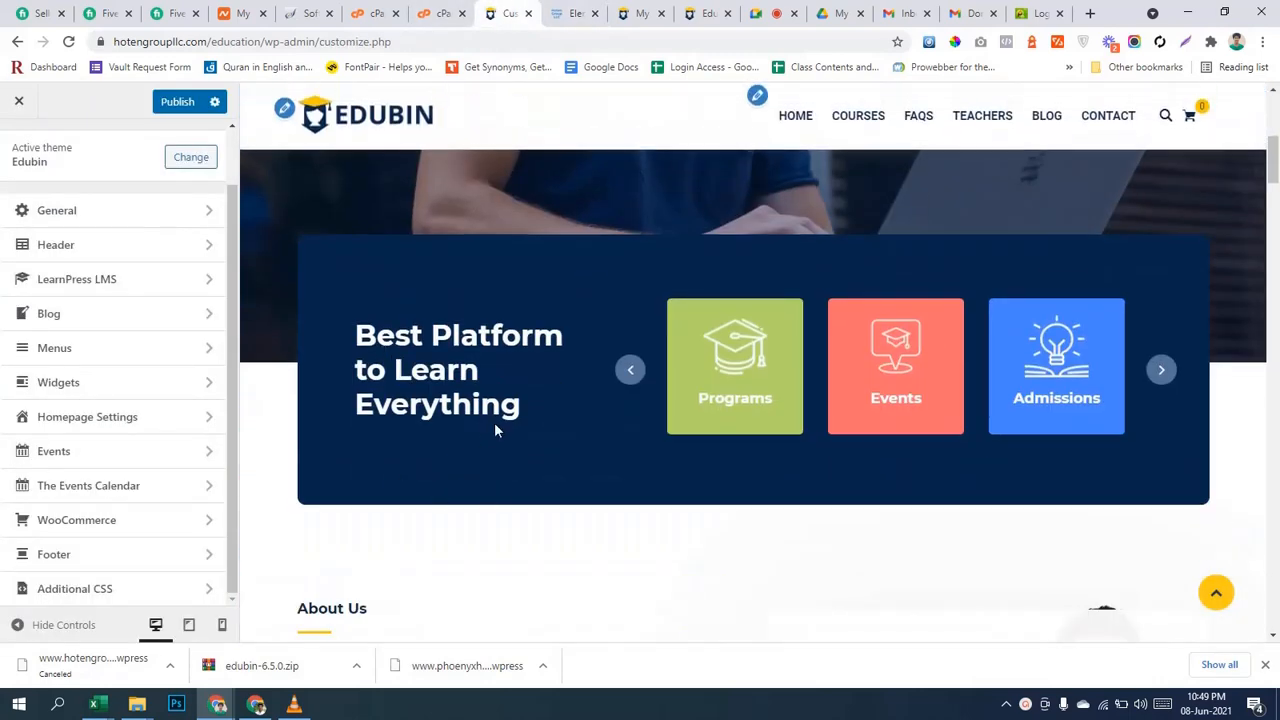
Switch to the Elementor editor and inspect the Programs item of the icon carousel beside "Best Platform to Learn Everything".
{"action": "left_click", "coordinate": [550, 12]}
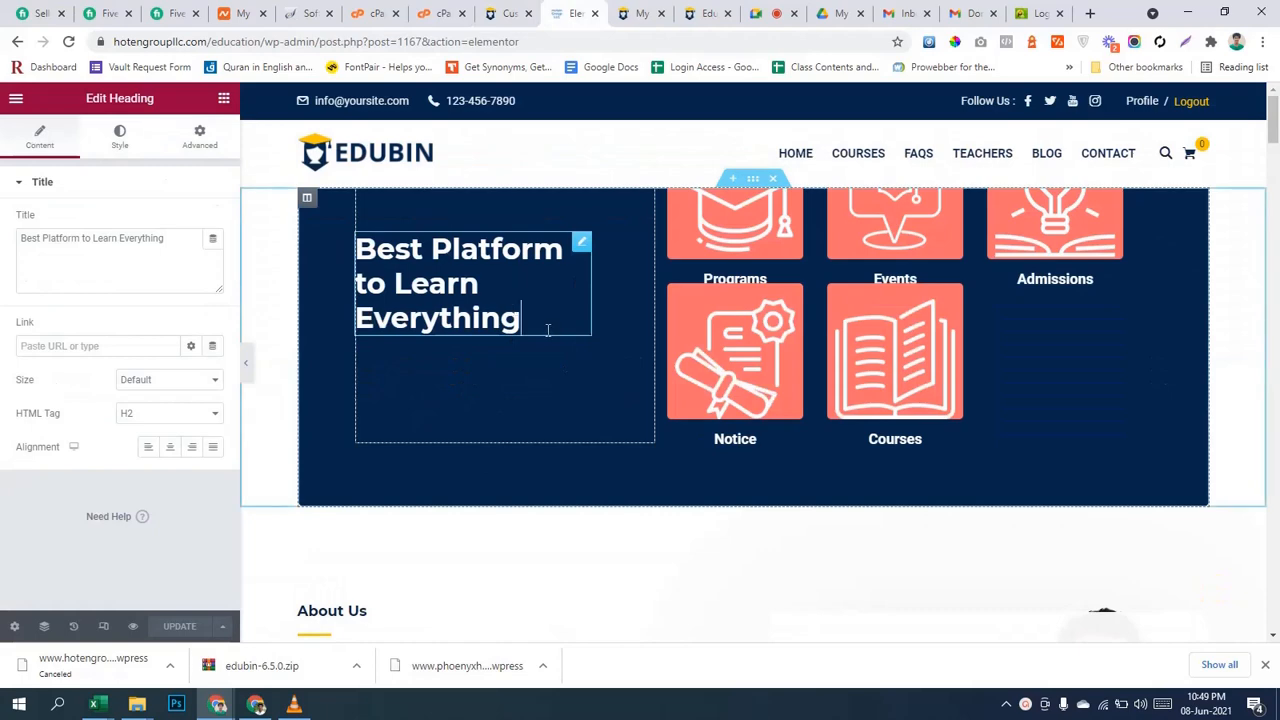
{"action": "left_click", "coordinate": [781, 327]}
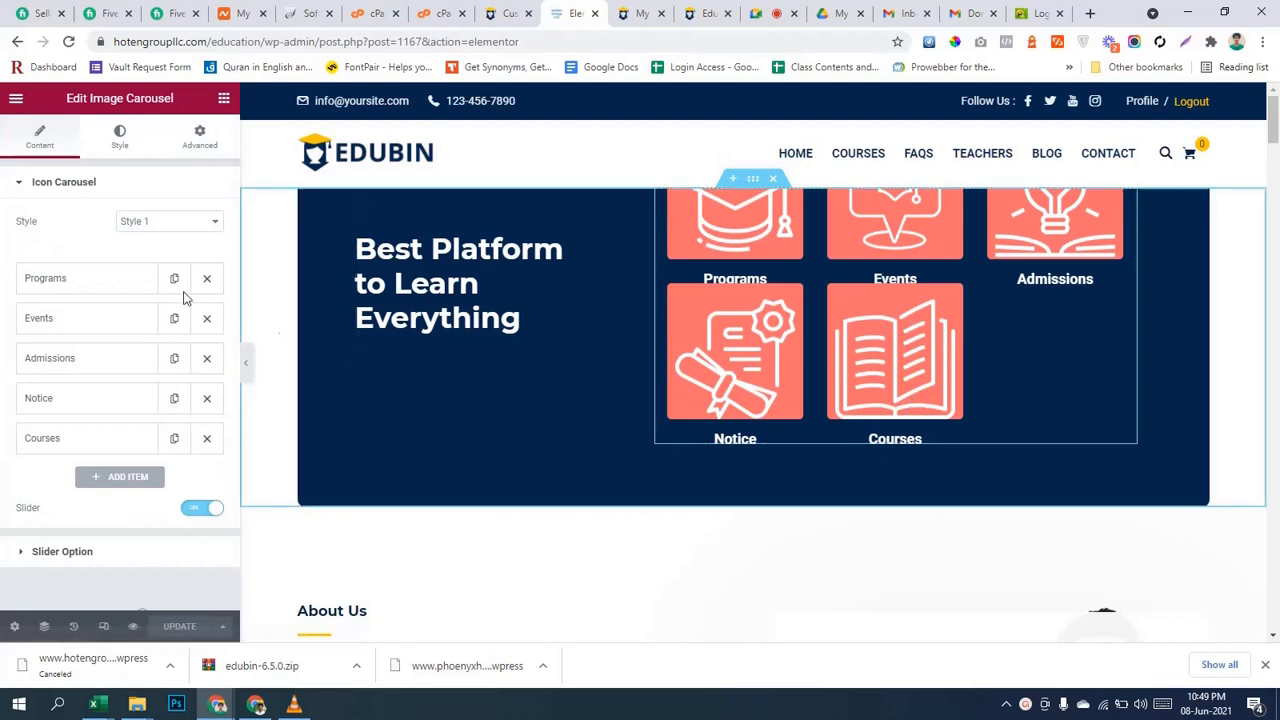
{"action": "left_click", "coordinate": [75, 284]}
{"action": "mouse_move", "coordinate": [87, 385]}
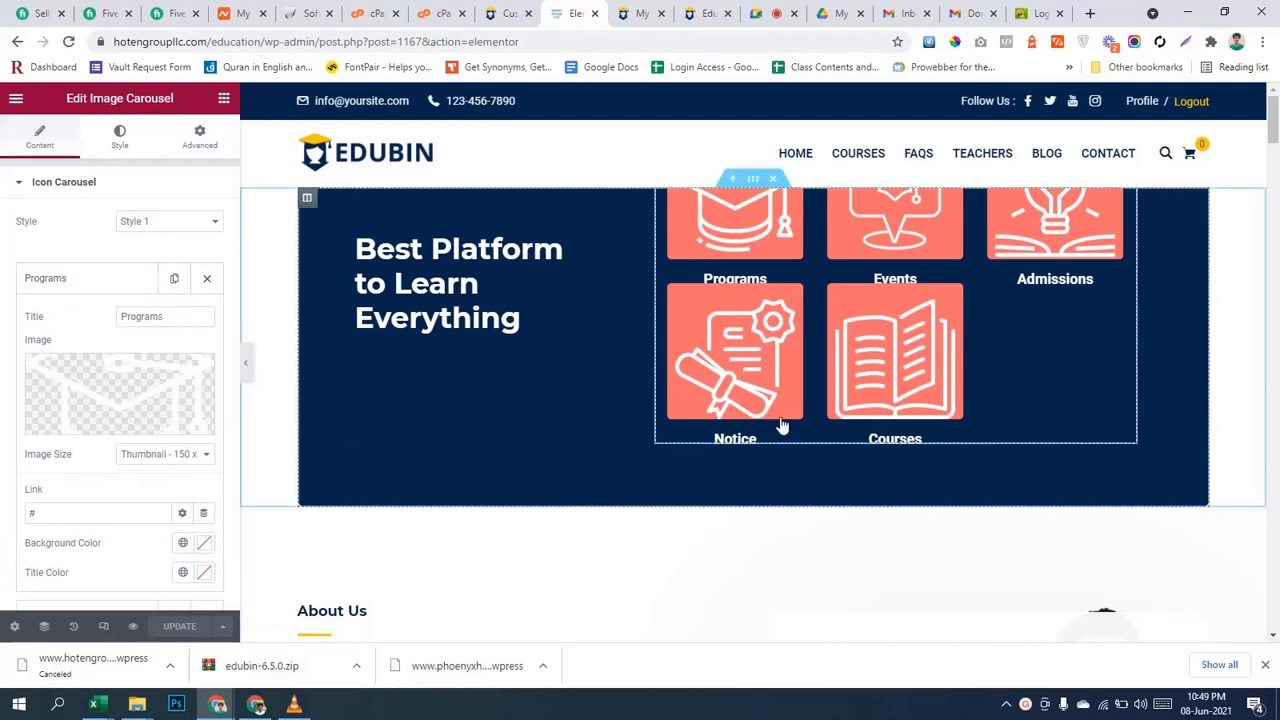
{"action": "scroll", "coordinate": [448, 475], "scroll_direction": "down", "scroll_amount": 3}
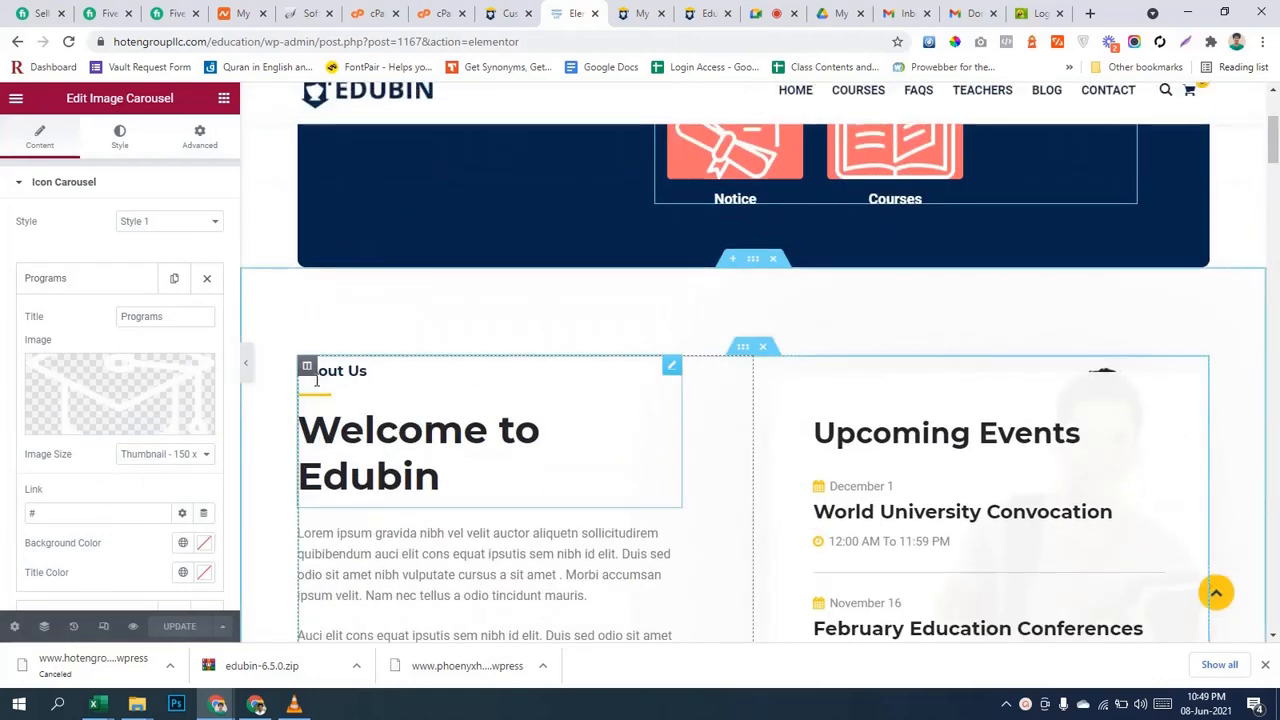
Inspect the title and subtitle content settings of the "Welcome to Edubin" section title and look over its surrounding section.
{"action": "left_click", "coordinate": [419, 460]}
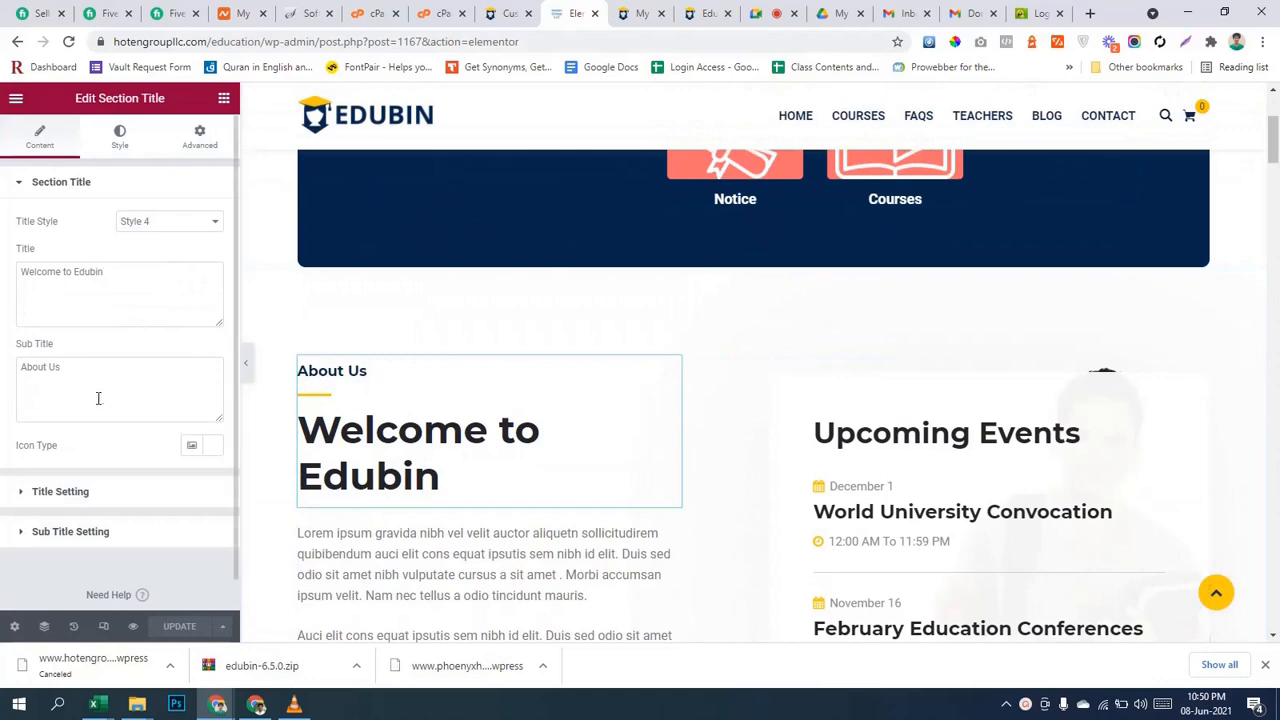
{"action": "scroll", "coordinate": [614, 534], "scroll_direction": "down", "scroll_amount": 4}
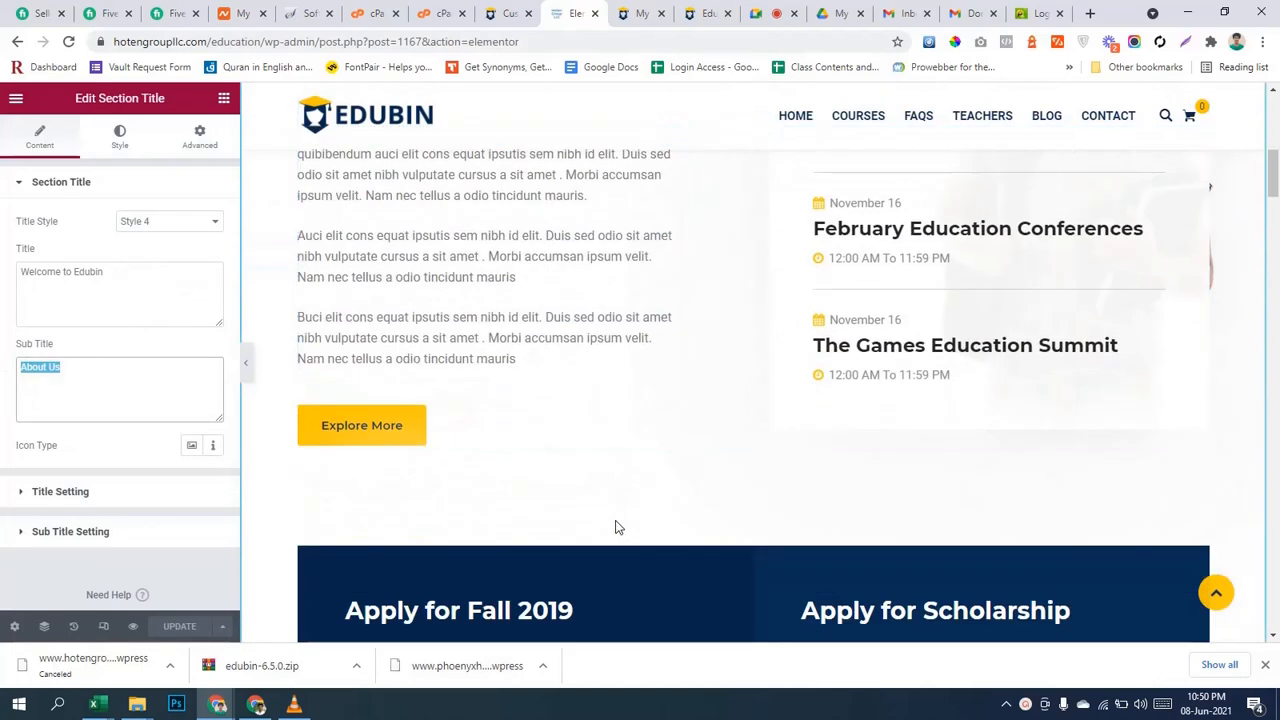
{"action": "scroll", "coordinate": [617, 524], "scroll_direction": "up", "scroll_amount": 5}
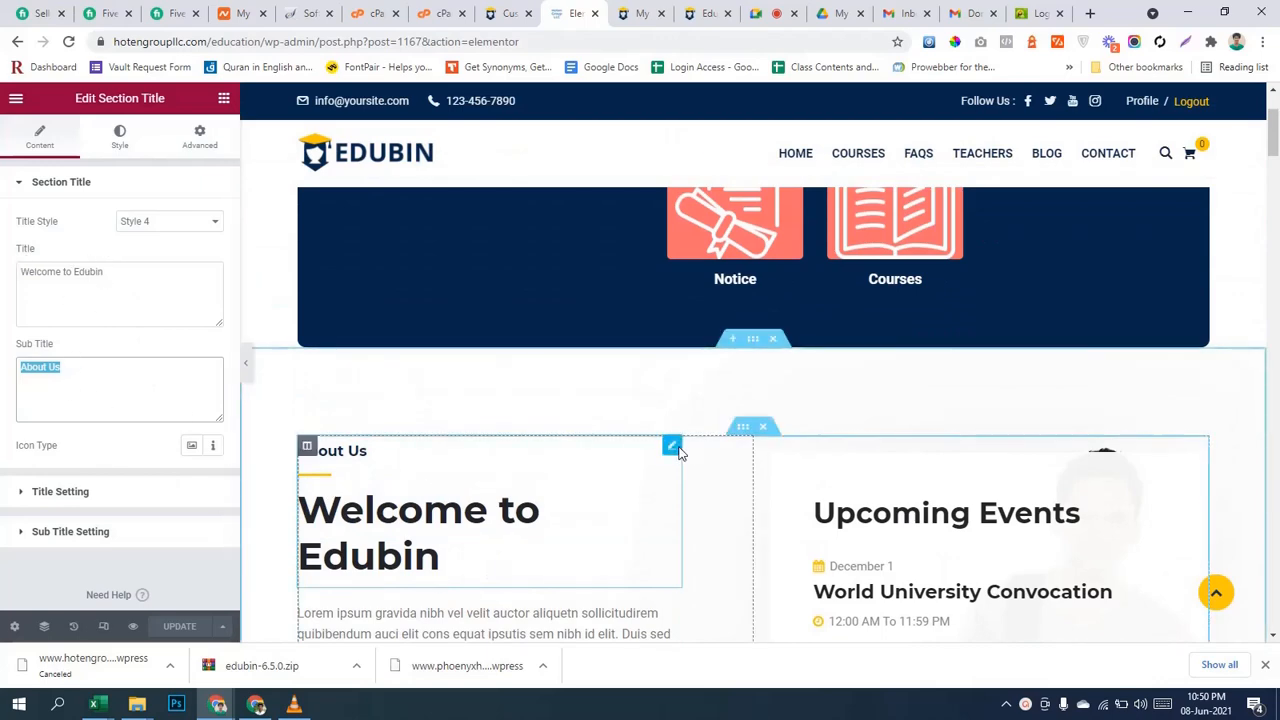
{"action": "scroll", "coordinate": [680, 452], "scroll_direction": "down", "scroll_amount": 5}
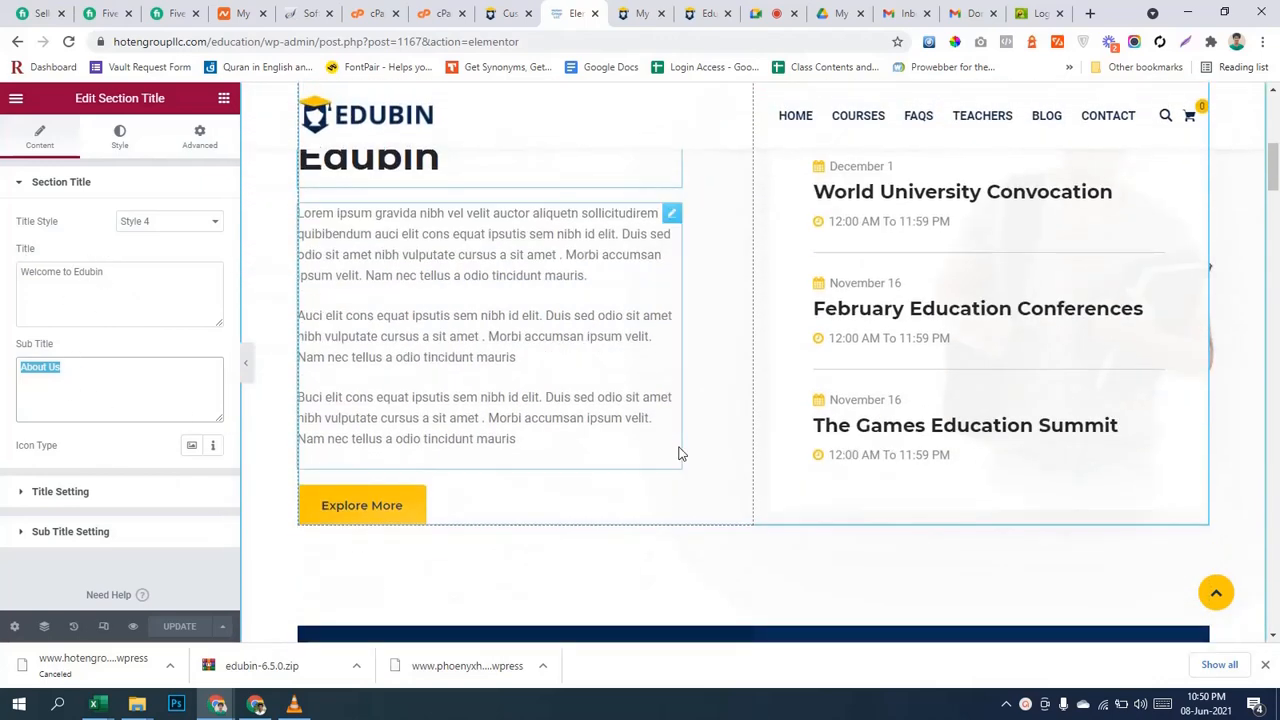
{"action": "scroll", "coordinate": [680, 455], "scroll_direction": "down", "scroll_amount": 2}
{"action": "scroll", "coordinate": [680, 457], "scroll_direction": "up", "scroll_amount": 5}
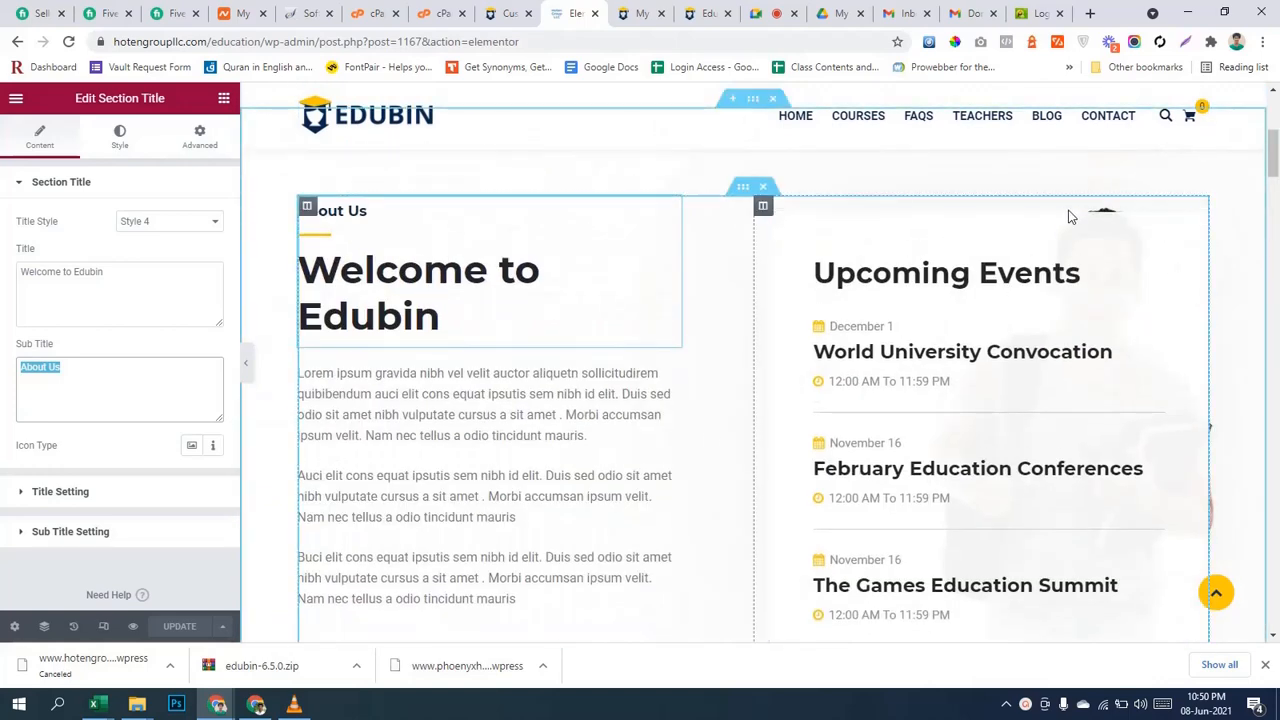
Examine the background and background overlay style settings of the column holding Upcoming Events.
{"action": "left_click", "coordinate": [763, 208]}
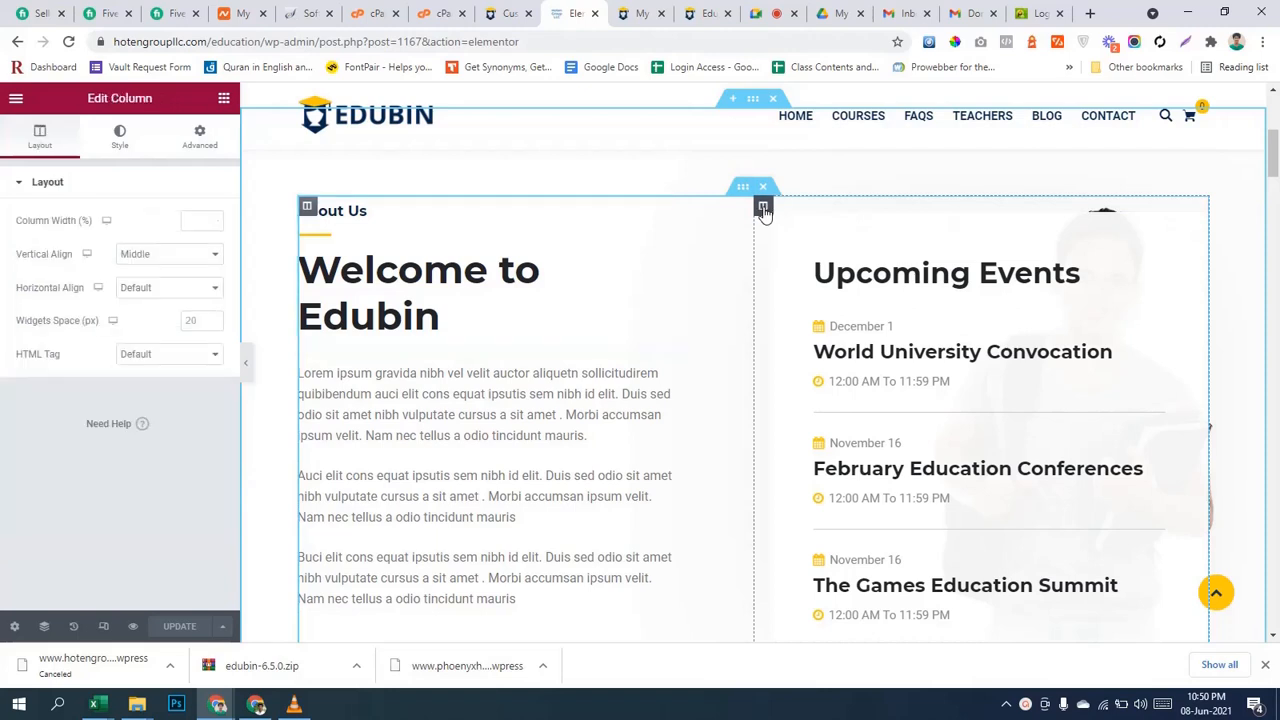
{"action": "left_click", "coordinate": [115, 138]}
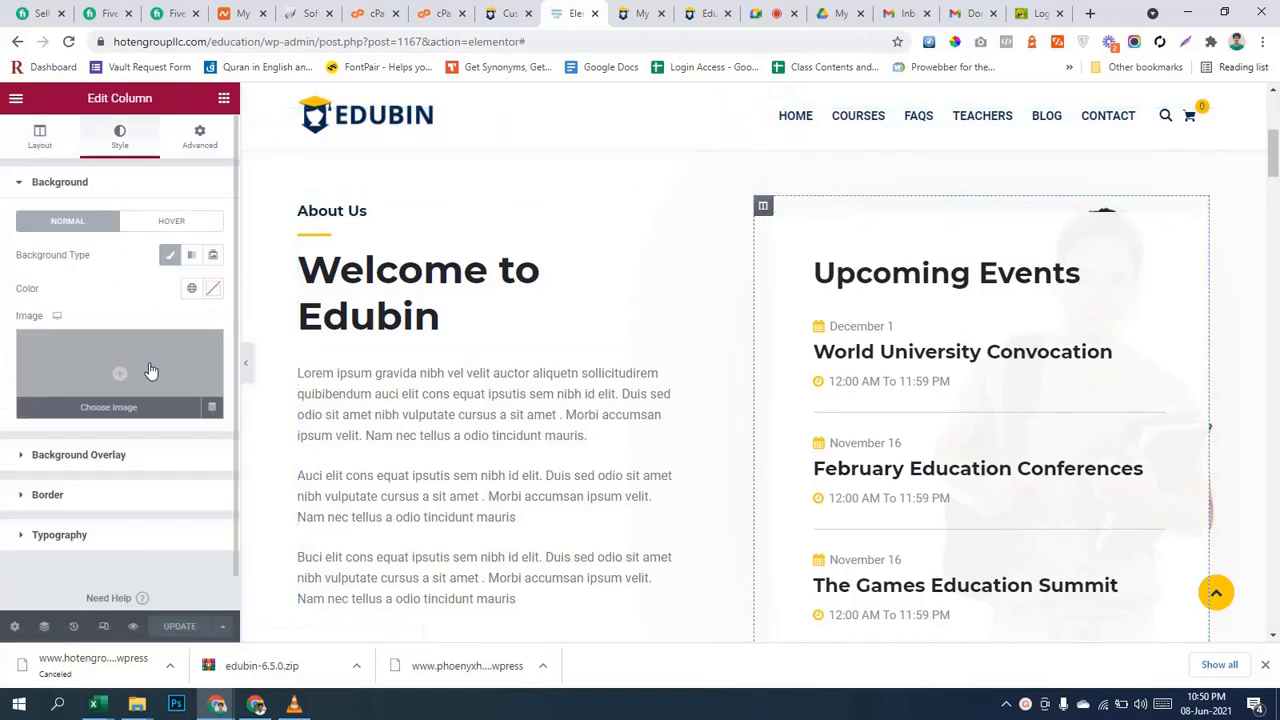
{"action": "left_click", "coordinate": [120, 455]}
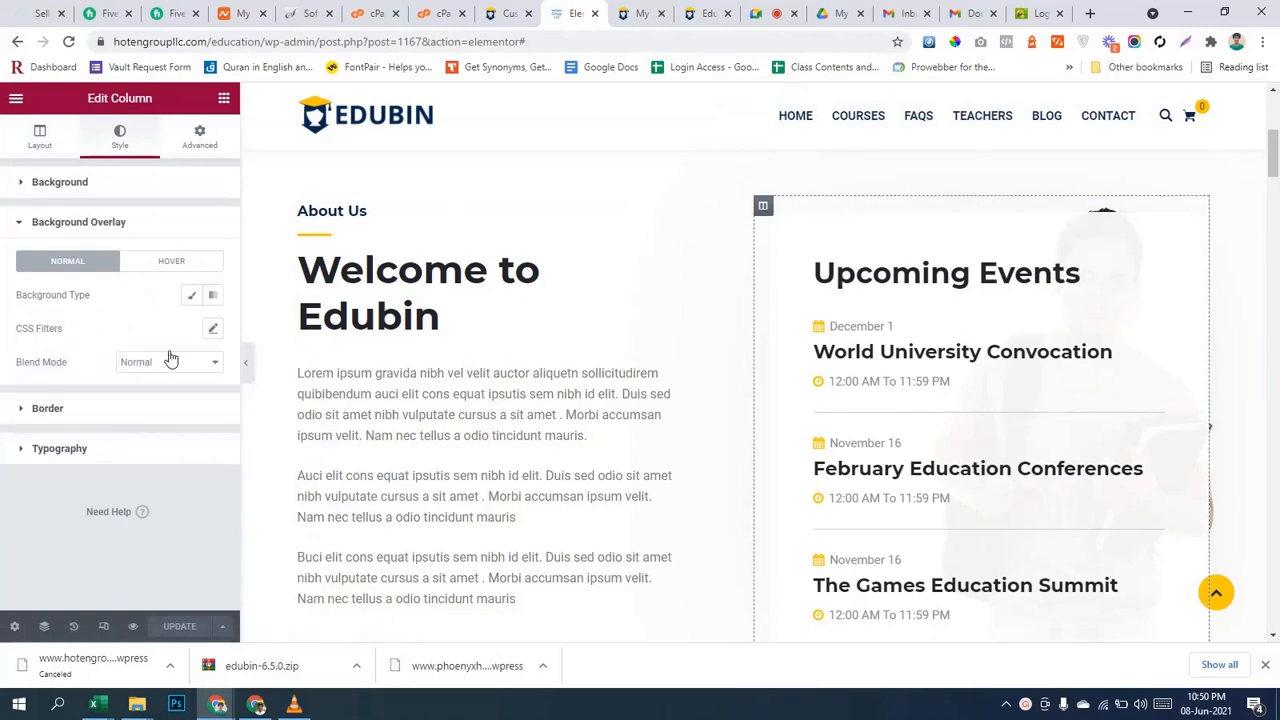
Inspect the Upcoming Events widget's content settings and its Events and Title style settings.
{"action": "left_click", "coordinate": [1198, 224]}
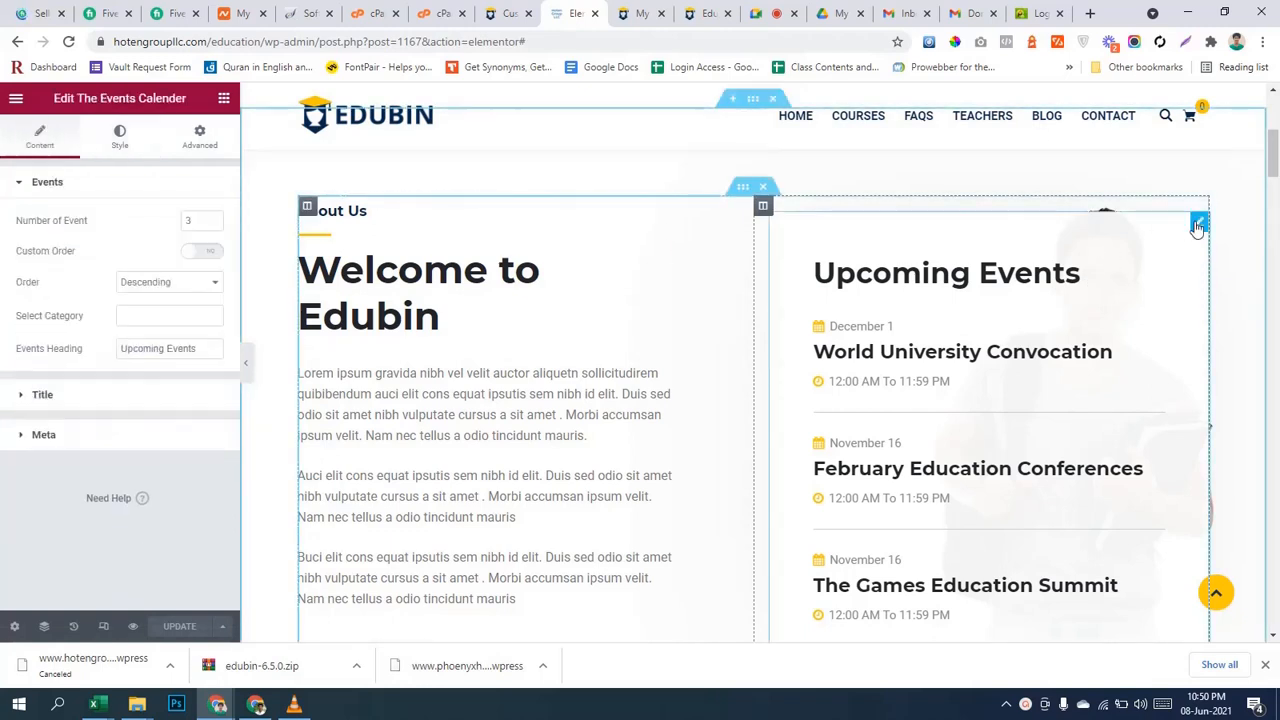
{"action": "left_click", "coordinate": [122, 140]}
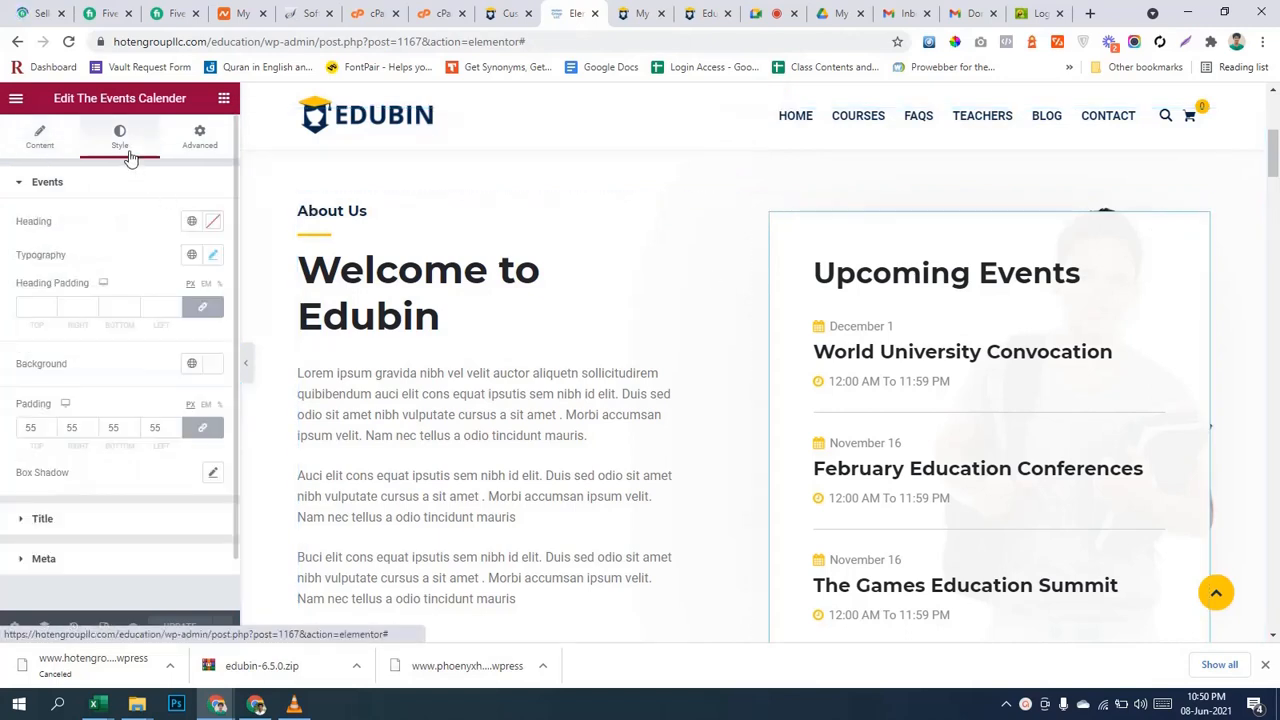
{"action": "scroll", "coordinate": [77, 500], "scroll_direction": "down", "scroll_amount": 2}
{"action": "scroll", "coordinate": [77, 500], "scroll_direction": "up", "scroll_amount": 2}
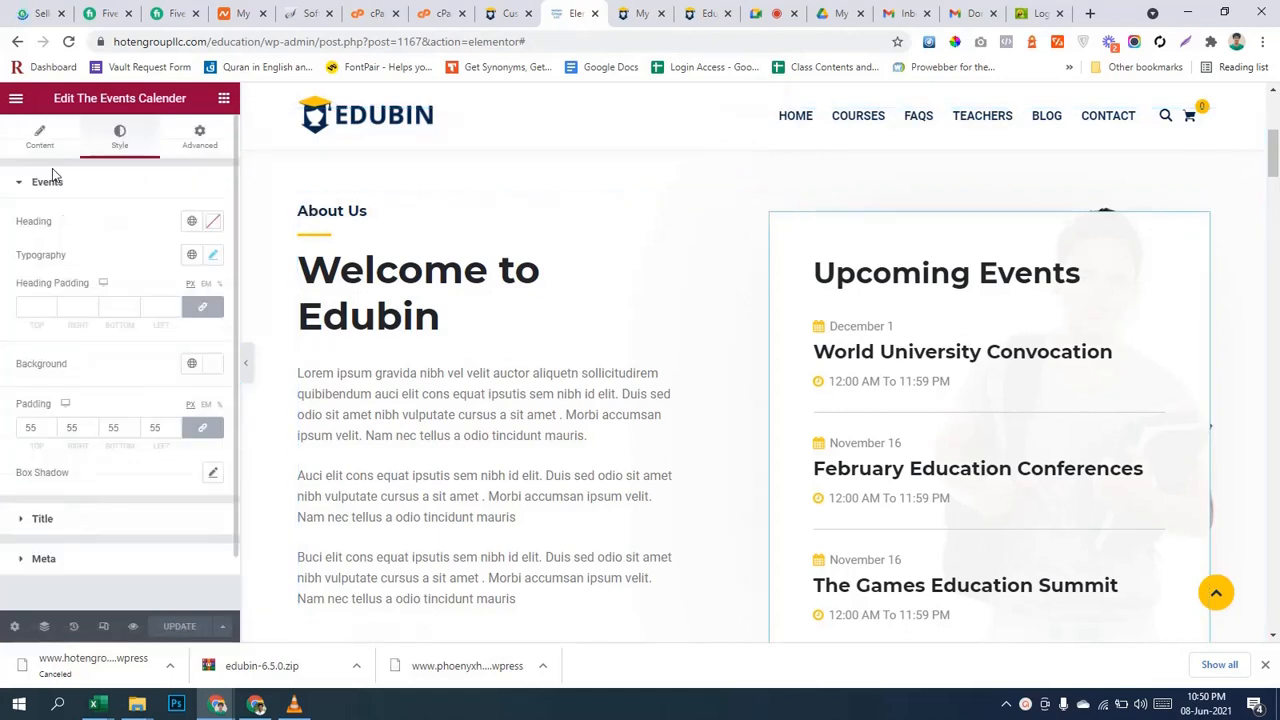
{"action": "left_click", "coordinate": [45, 147]}
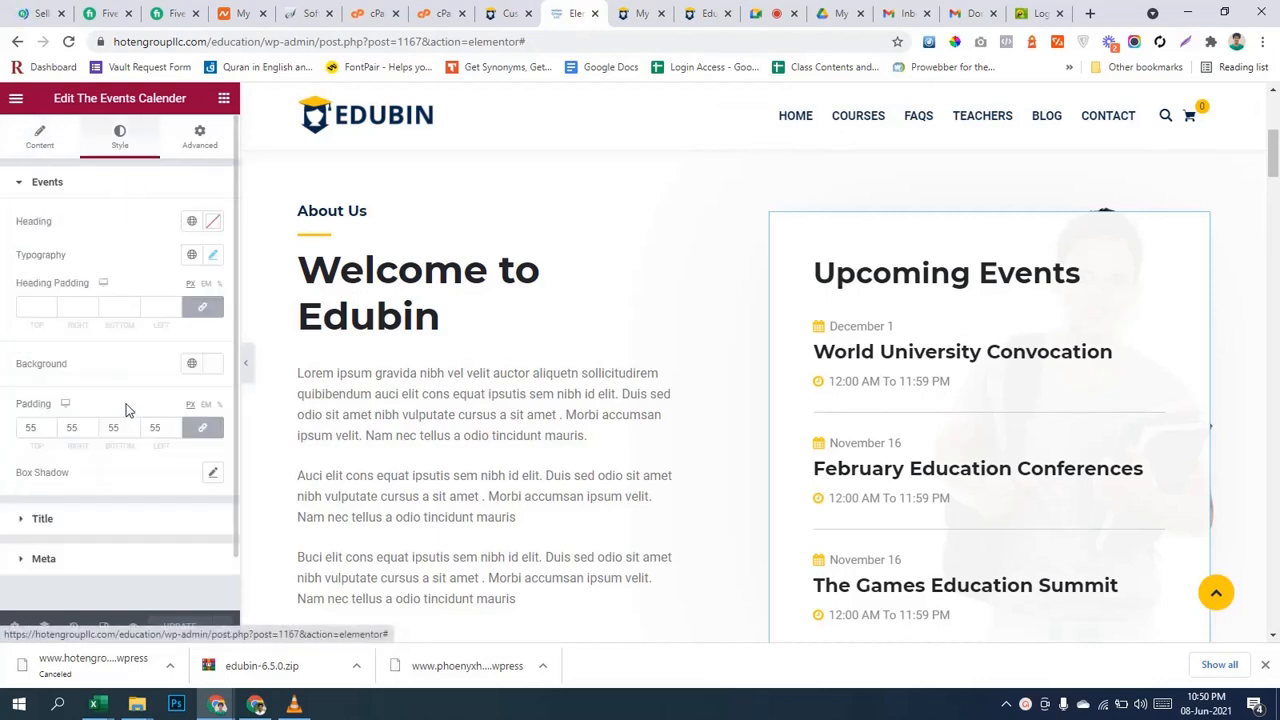
{"action": "scroll", "coordinate": [137, 403], "scroll_direction": "down", "scroll_amount": 1}
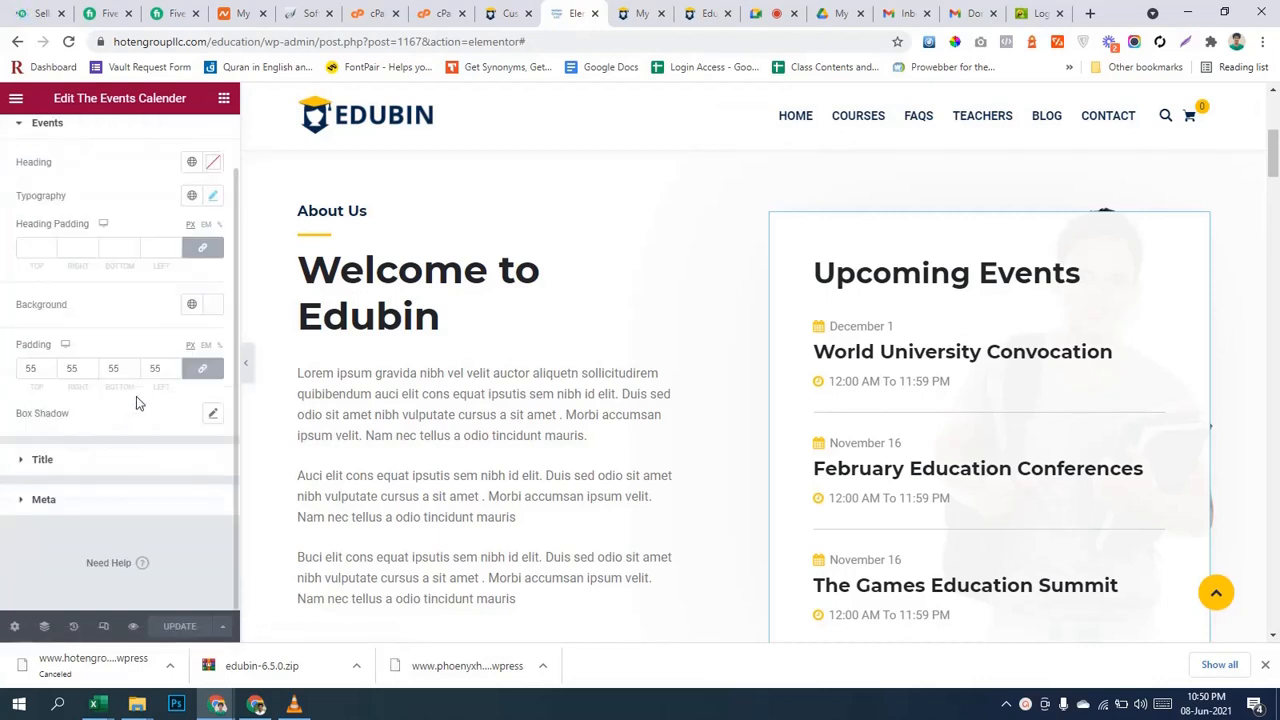
{"action": "left_click", "coordinate": [100, 462]}
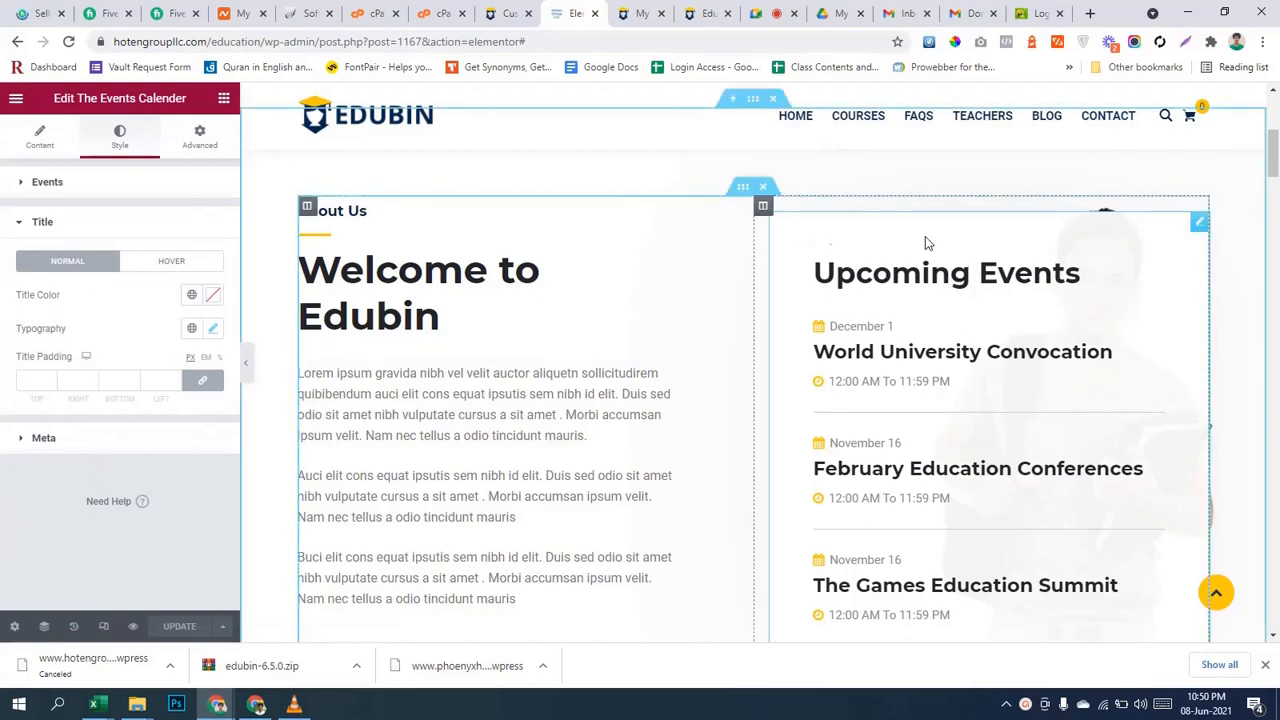
Move the Upcoming Events widget into the About Us column, directly beneath the "Welcome to Edubin" heading.
{"action": "left_click_drag", "start_coordinate": [1070, 325], "coordinate": [544, 353]}
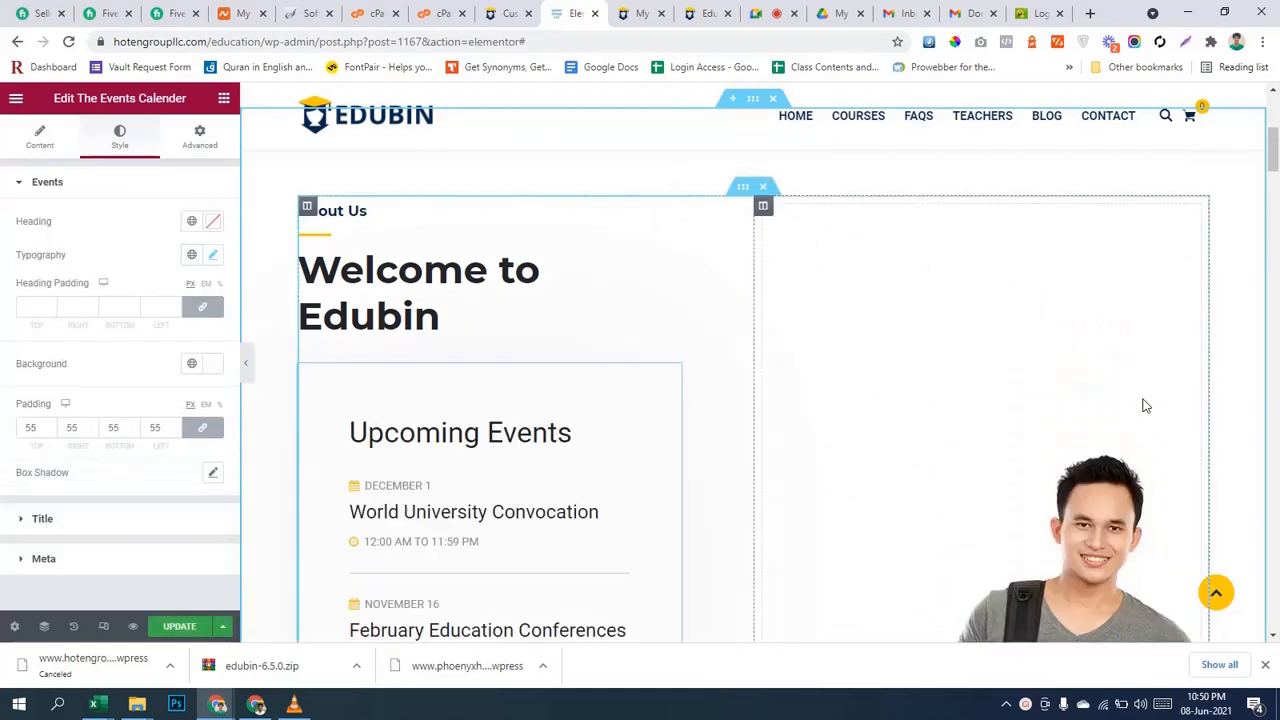
{"action": "left_click", "coordinate": [1080, 400]}
{"action": "scroll", "coordinate": [1082, 466], "scroll_direction": "down", "scroll_amount": 3}
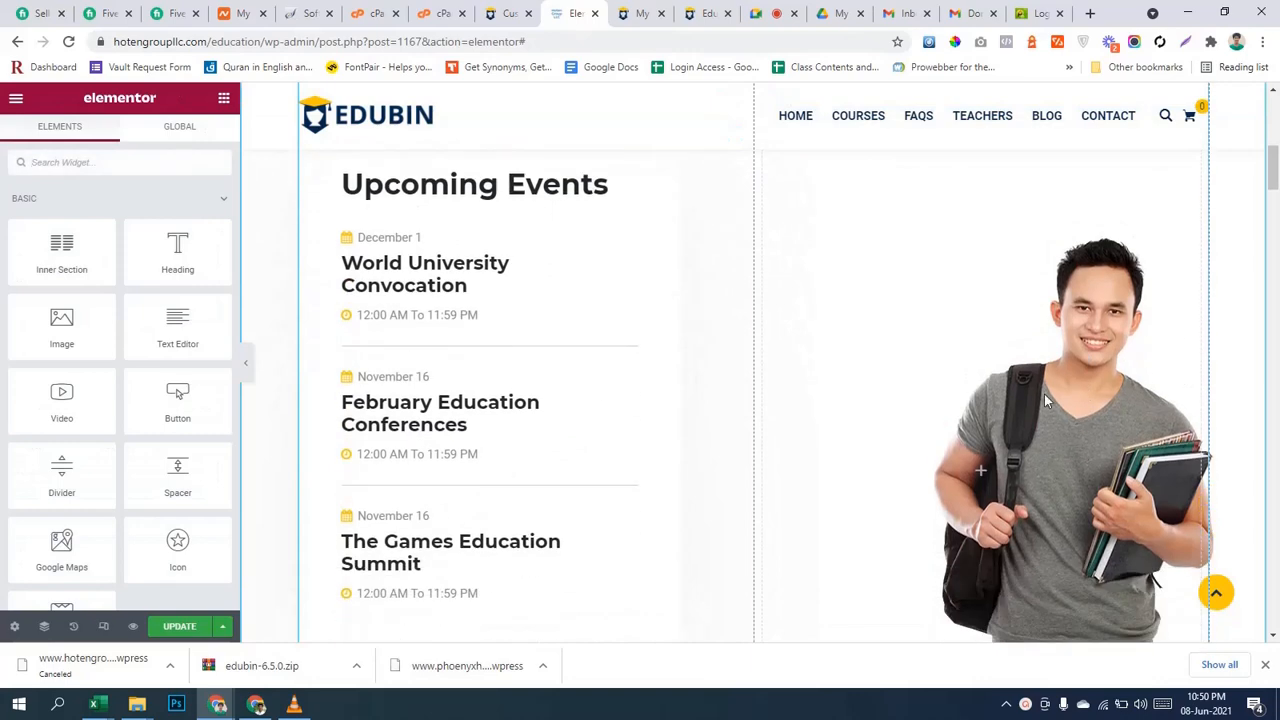
{"action": "left_click_drag", "start_coordinate": [1044, 397], "coordinate": [1020, 354]}
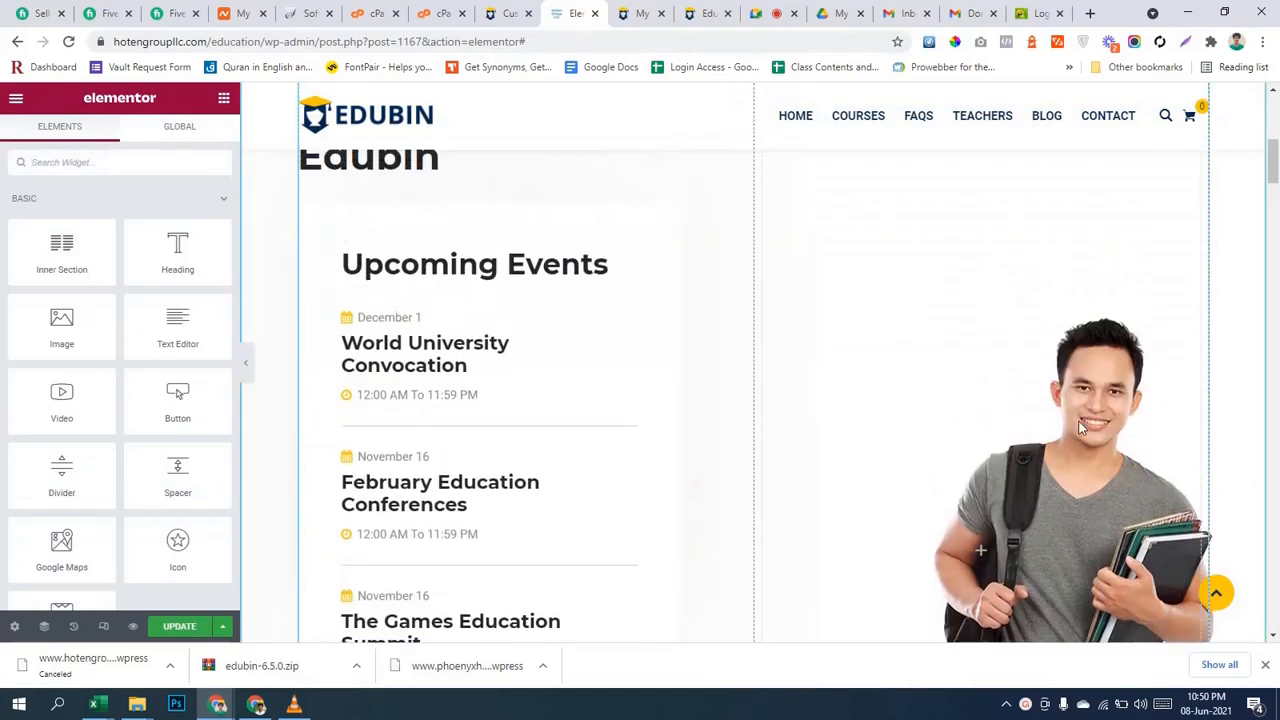
{"action": "scroll", "coordinate": [1080, 428], "scroll_direction": "up", "scroll_amount": 3}
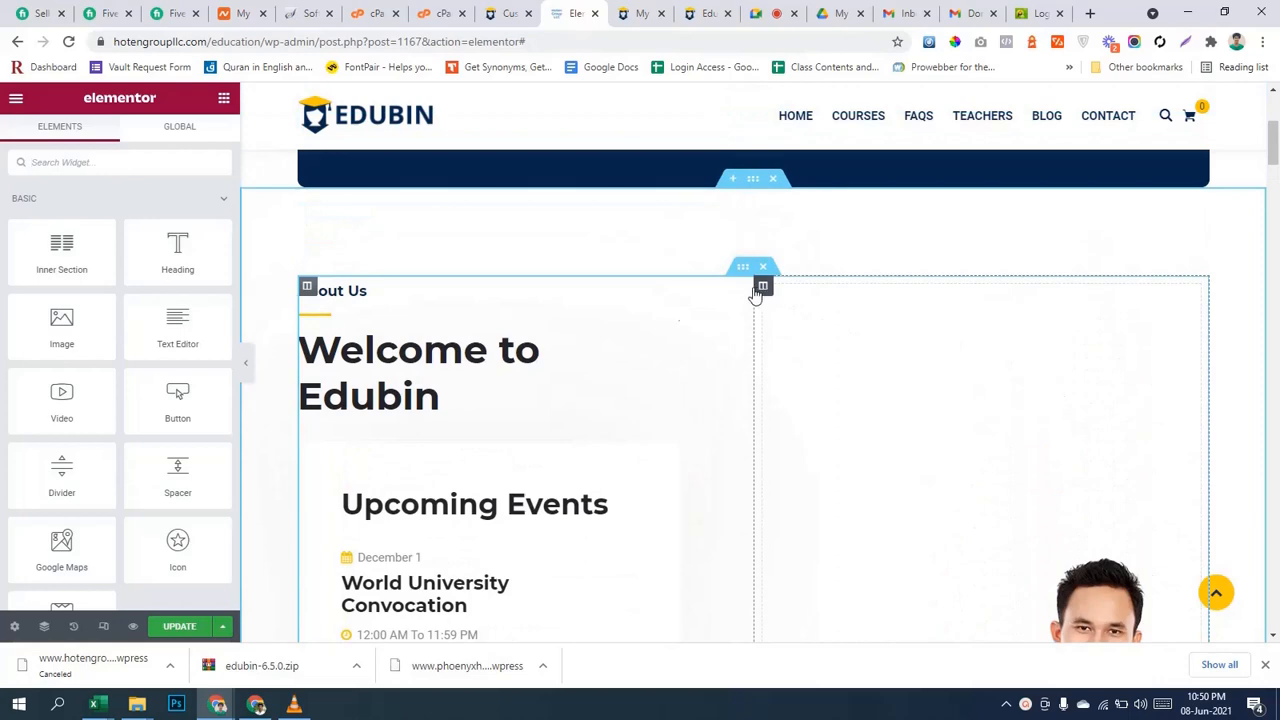
Check the emptied column's background image settings and move the Upcoming Events widget back into that column.
{"action": "left_click", "coordinate": [762, 287]}
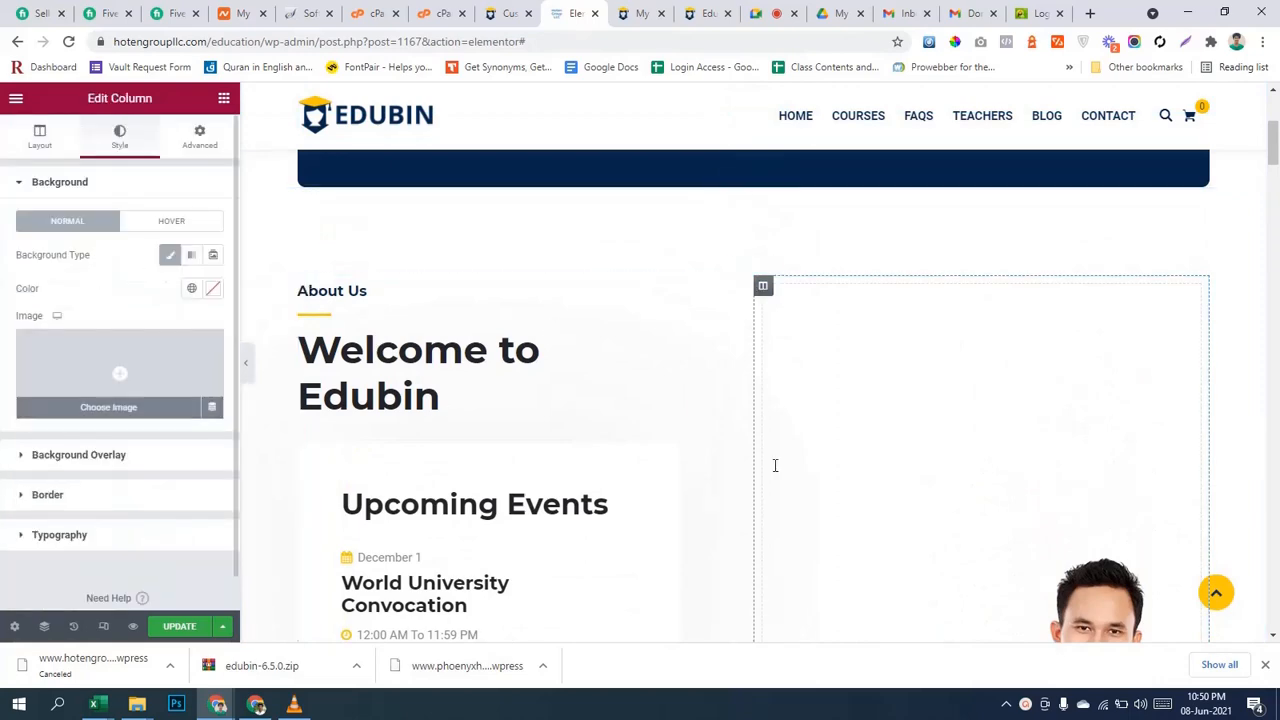
{"action": "scroll", "coordinate": [929, 491], "scroll_direction": "down", "scroll_amount": 3}
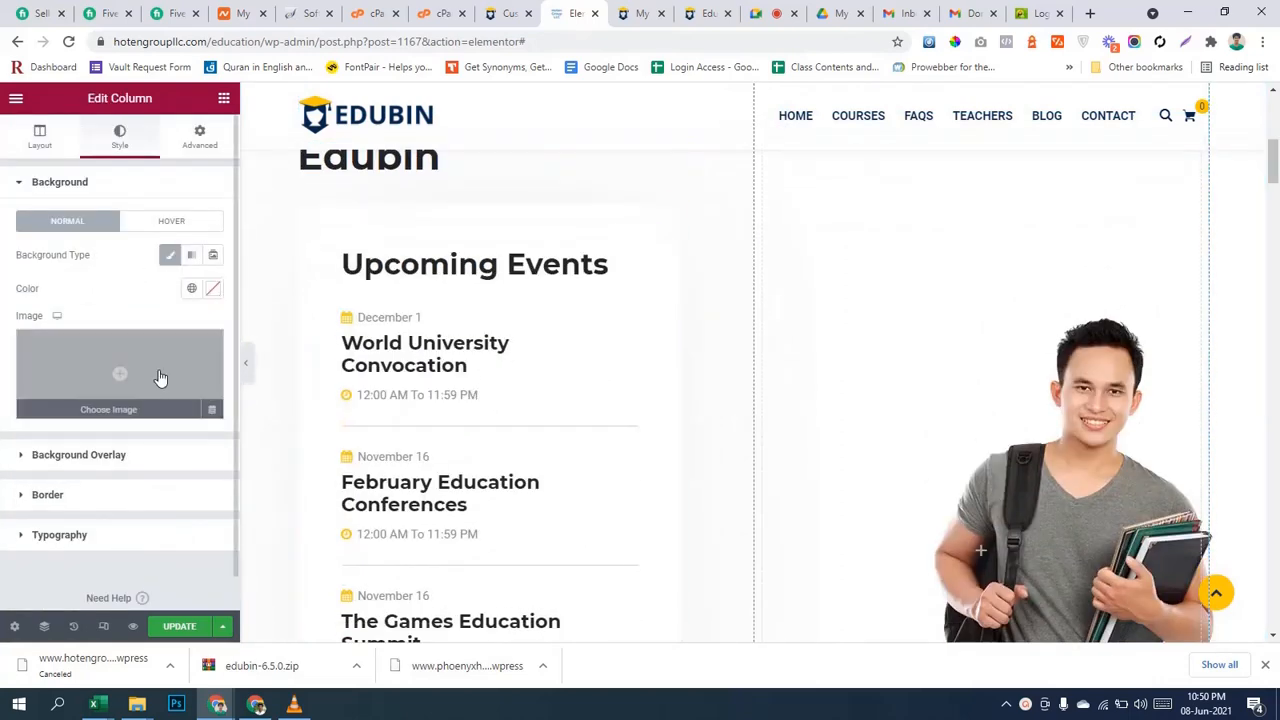
{"action": "scroll", "coordinate": [677, 358], "scroll_direction": "up", "scroll_amount": 1}
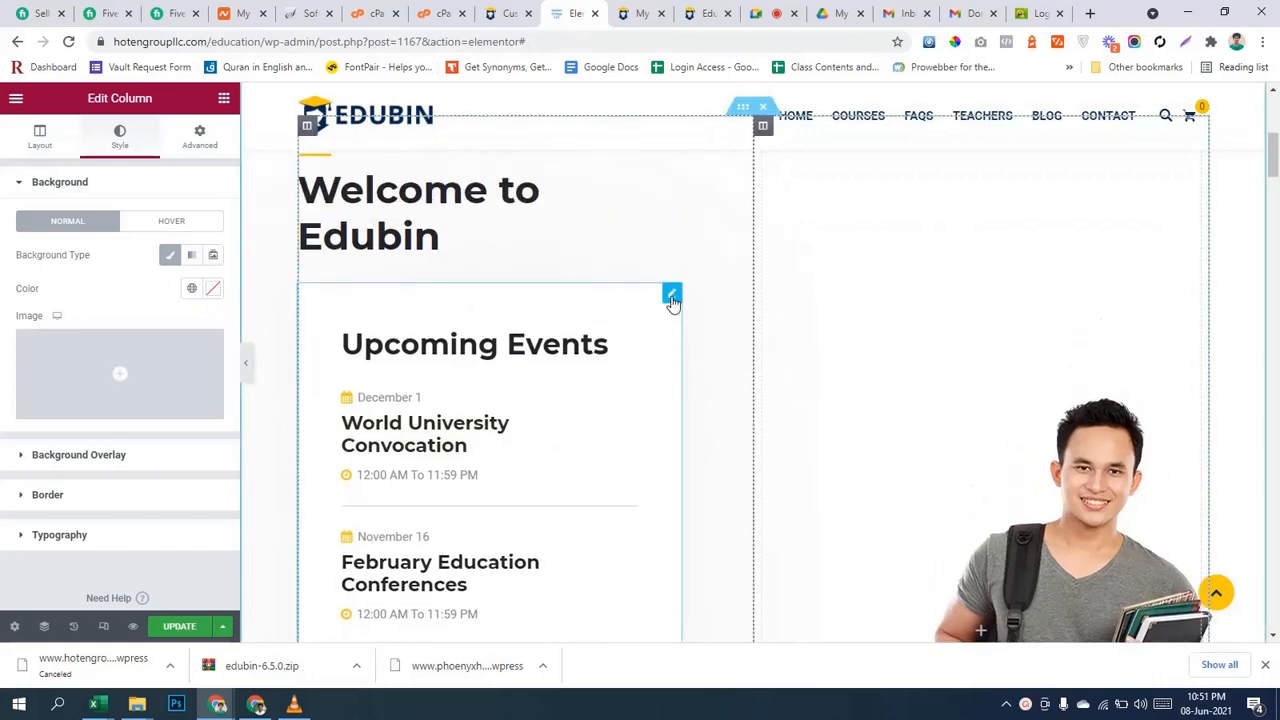
{"action": "left_click_drag", "start_coordinate": [672, 298], "coordinate": [1011, 304]}
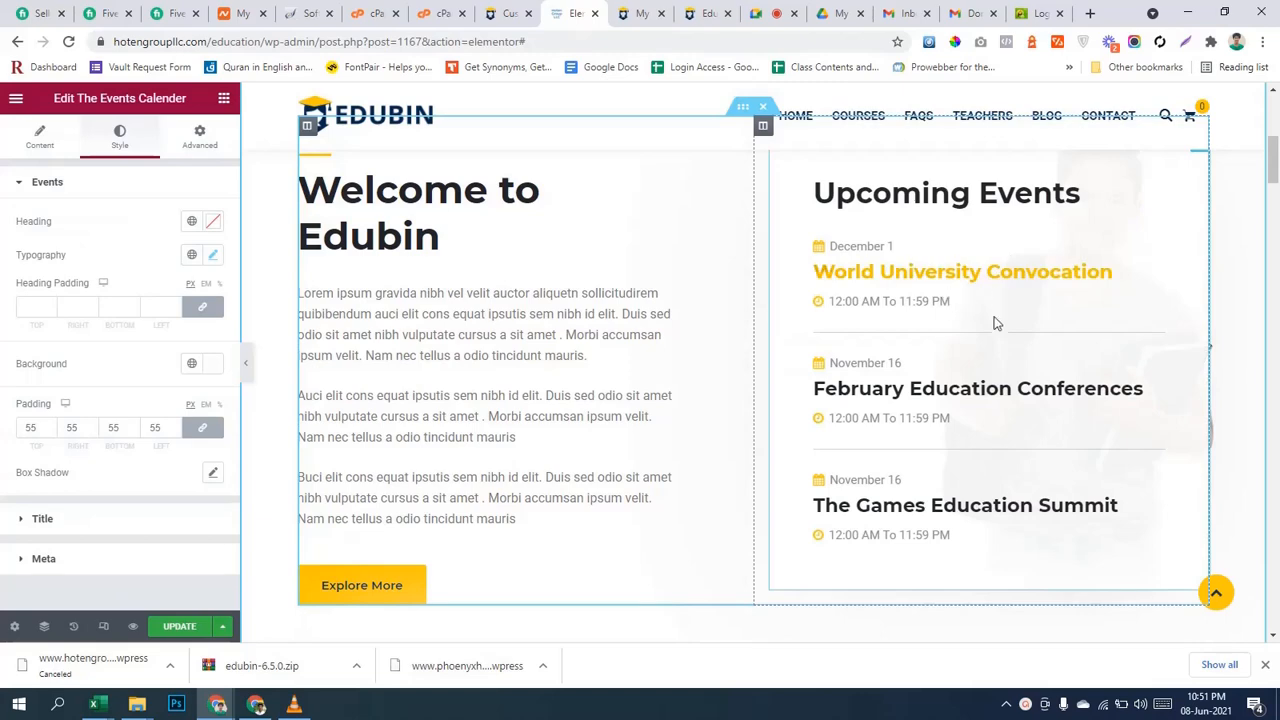
{"action": "scroll", "coordinate": [994, 323], "scroll_direction": "up", "scroll_amount": 2}
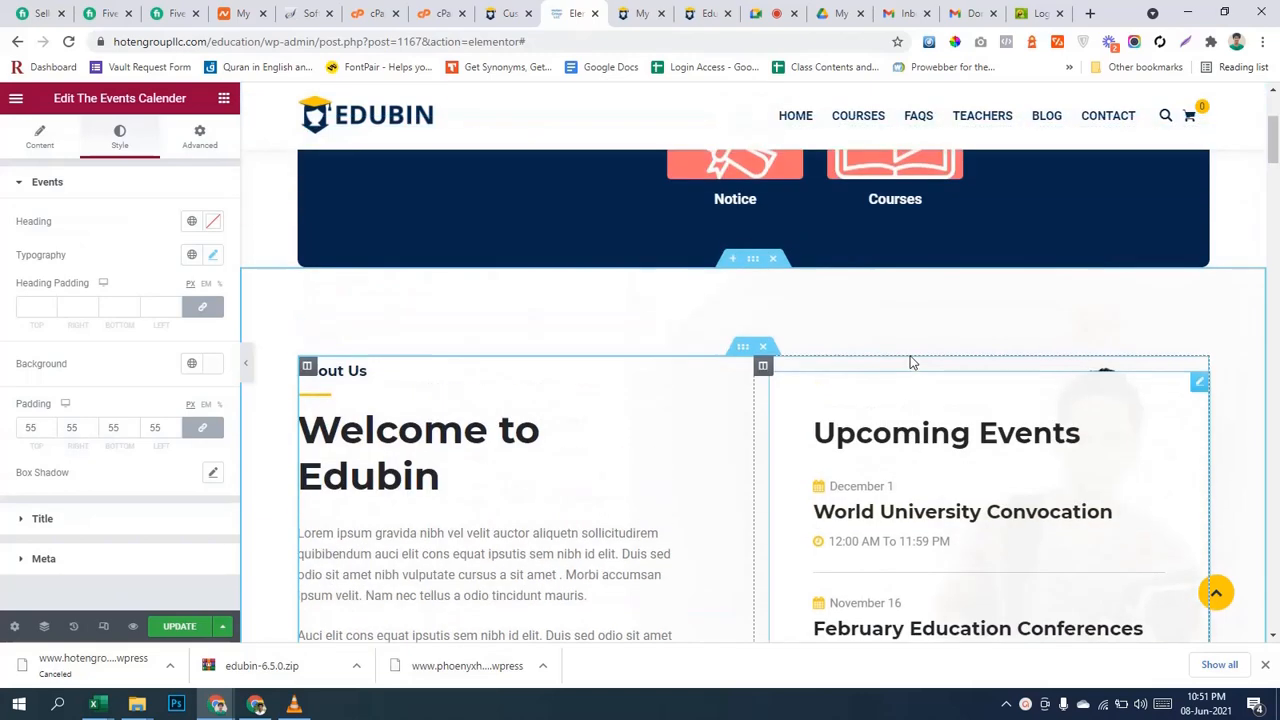
{"action": "left_click", "coordinate": [762, 366]}
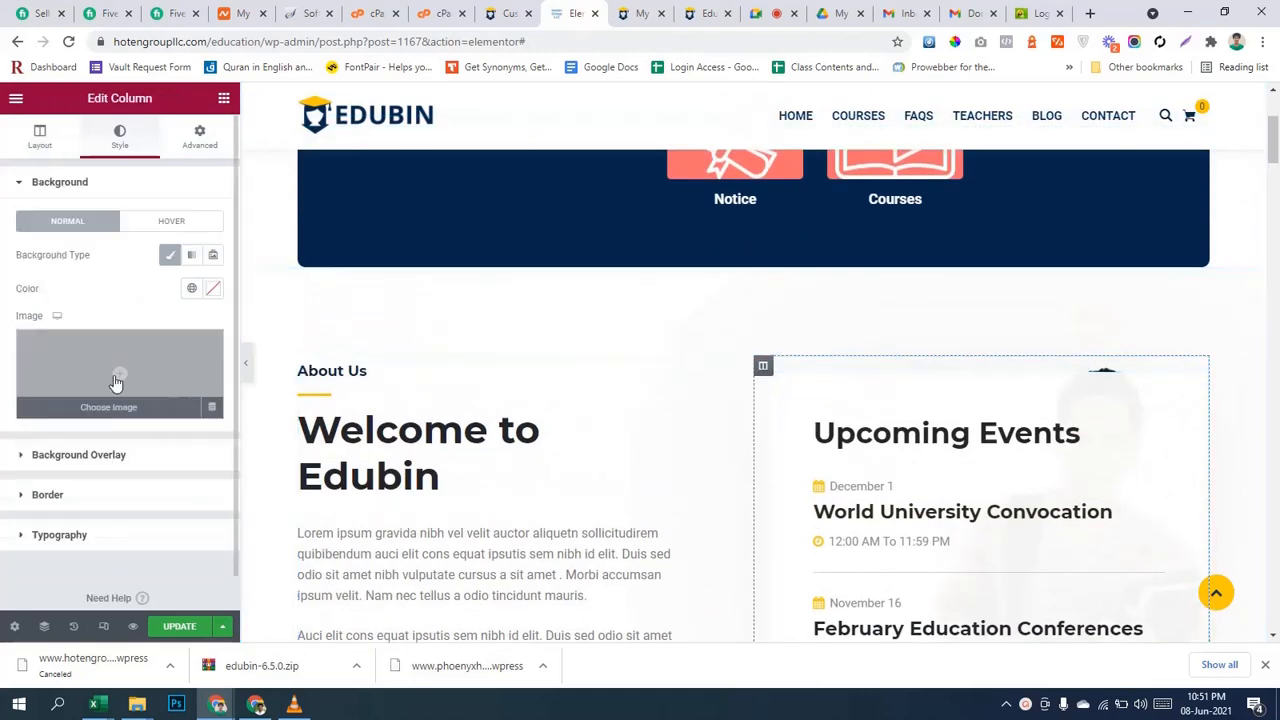
Look over the homepage's Featured Courses section and the Apply for Fall 2019 and Apply for Scholarship boxes.
{"action": "scroll", "coordinate": [802, 425], "scroll_direction": "down", "scroll_amount": 10}
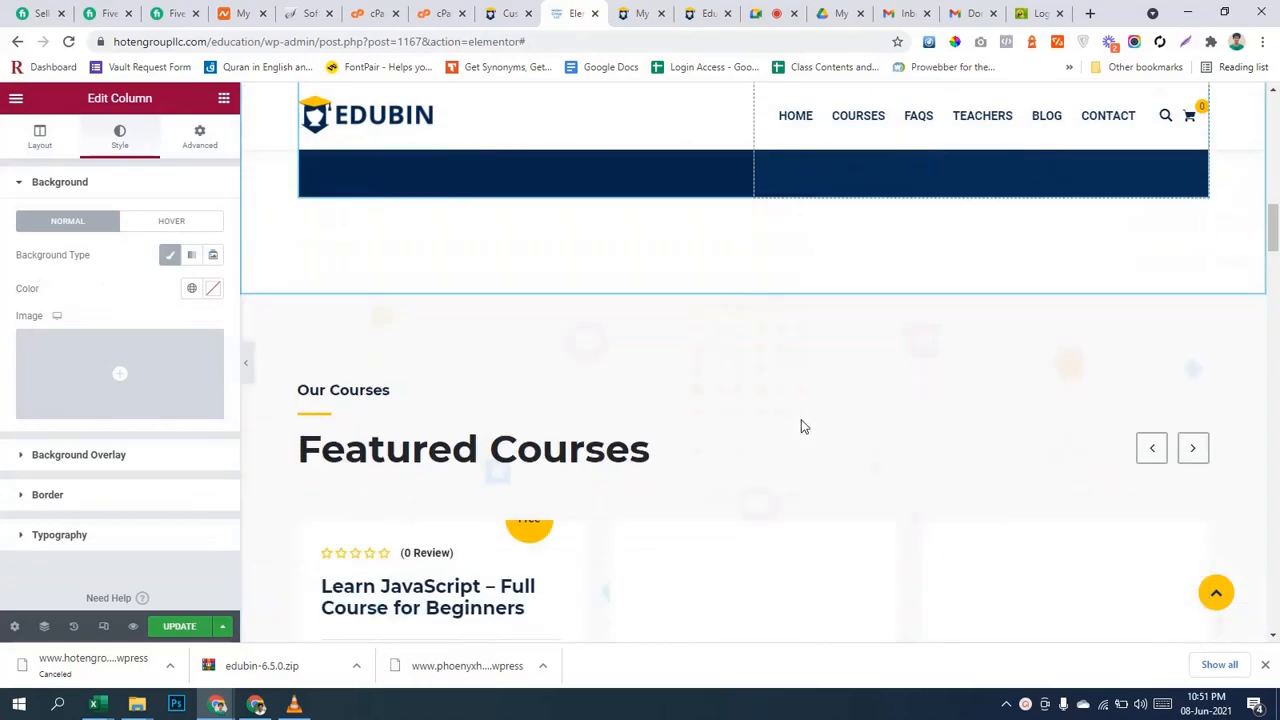
{"action": "scroll", "coordinate": [544, 421], "scroll_direction": "up", "scroll_amount": 4}
{"action": "scroll", "coordinate": [705, 398], "scroll_direction": "down", "scroll_amount": 8}
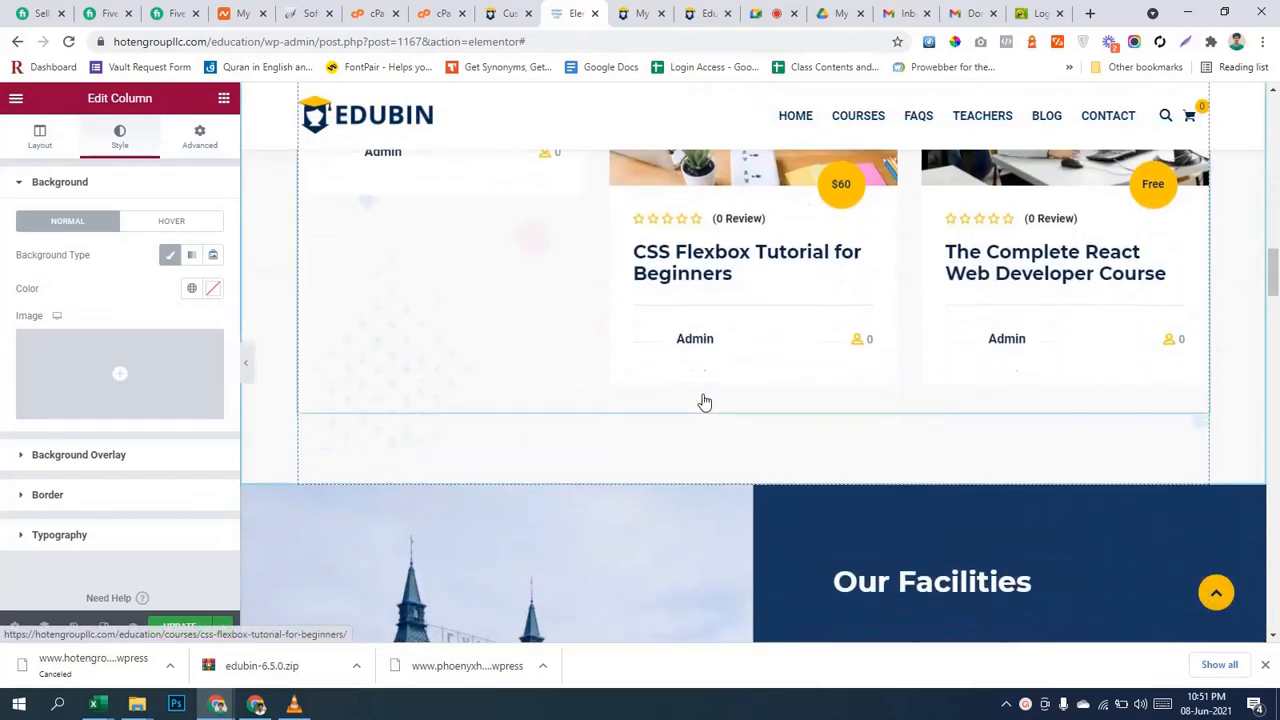
{"action": "scroll", "coordinate": [690, 404], "scroll_direction": "up", "scroll_amount": 4}
{"action": "scroll", "coordinate": [574, 323], "scroll_direction": "up", "scroll_amount": 4}
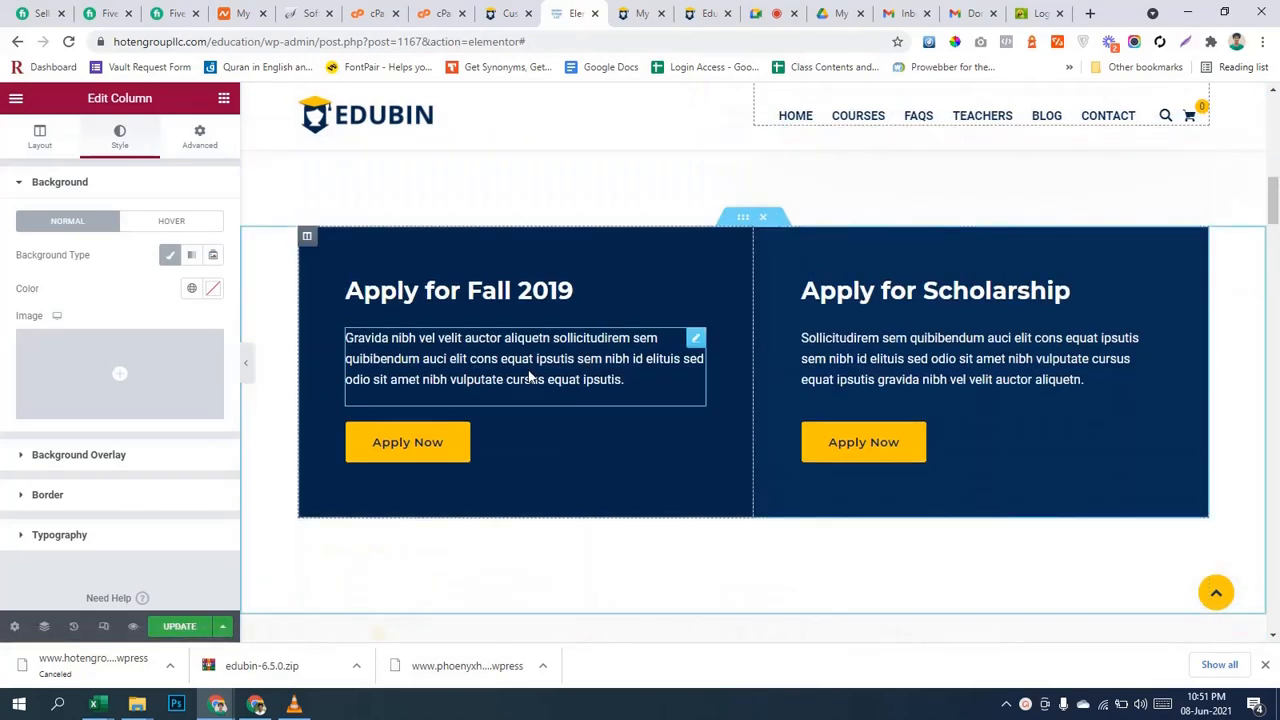
Update the homepage in Elementor and reload its preview page.
{"action": "left_click", "coordinate": [179, 626]}
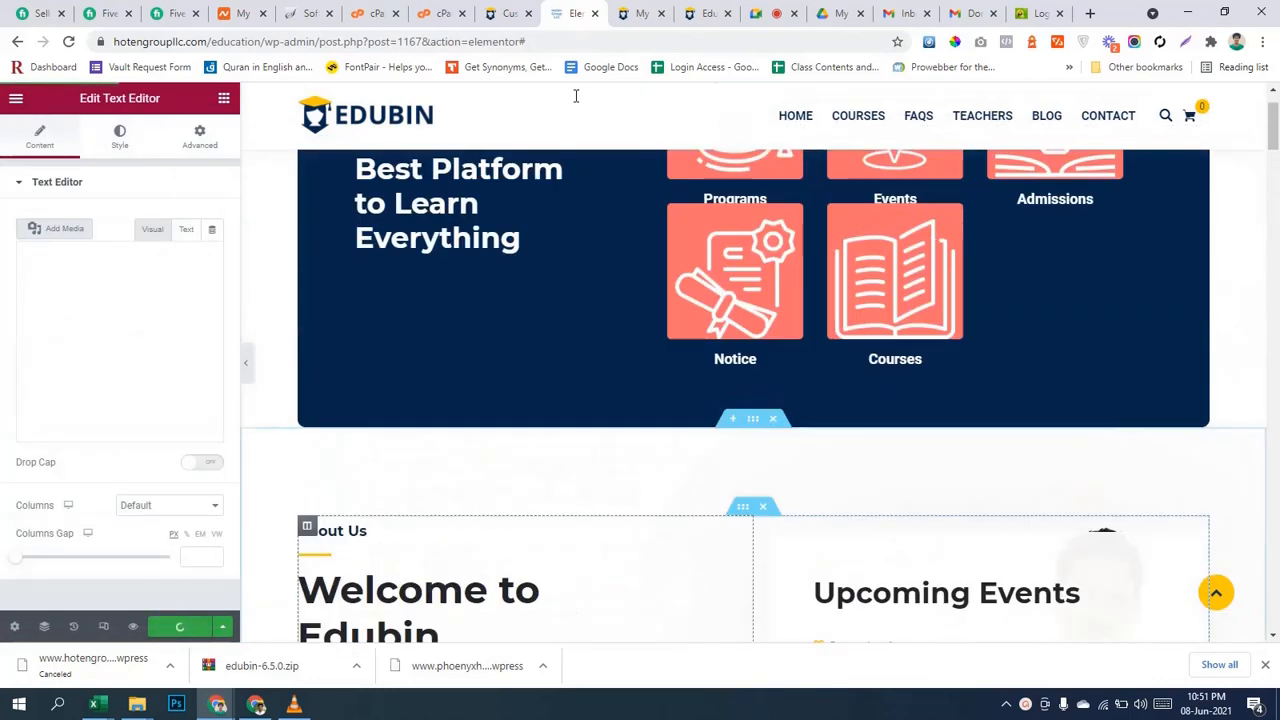
{"action": "left_click", "coordinate": [510, 13]}
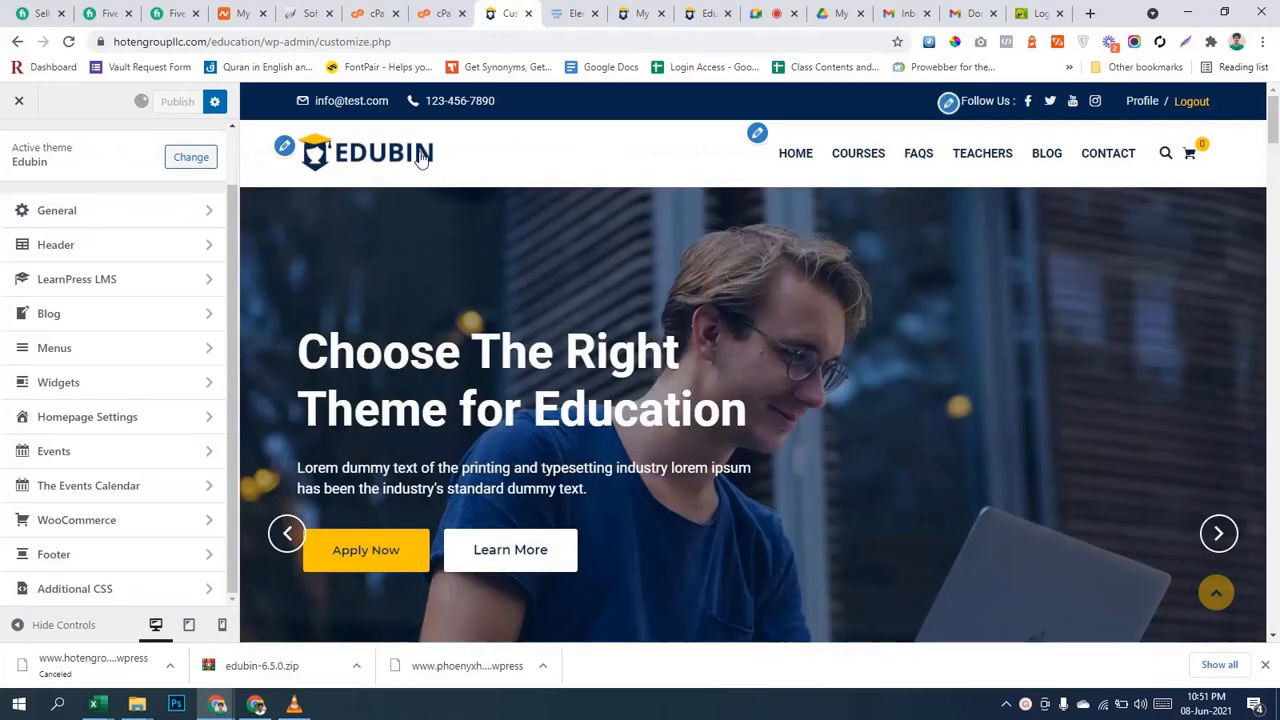
{"action": "left_click", "coordinate": [645, 10]}
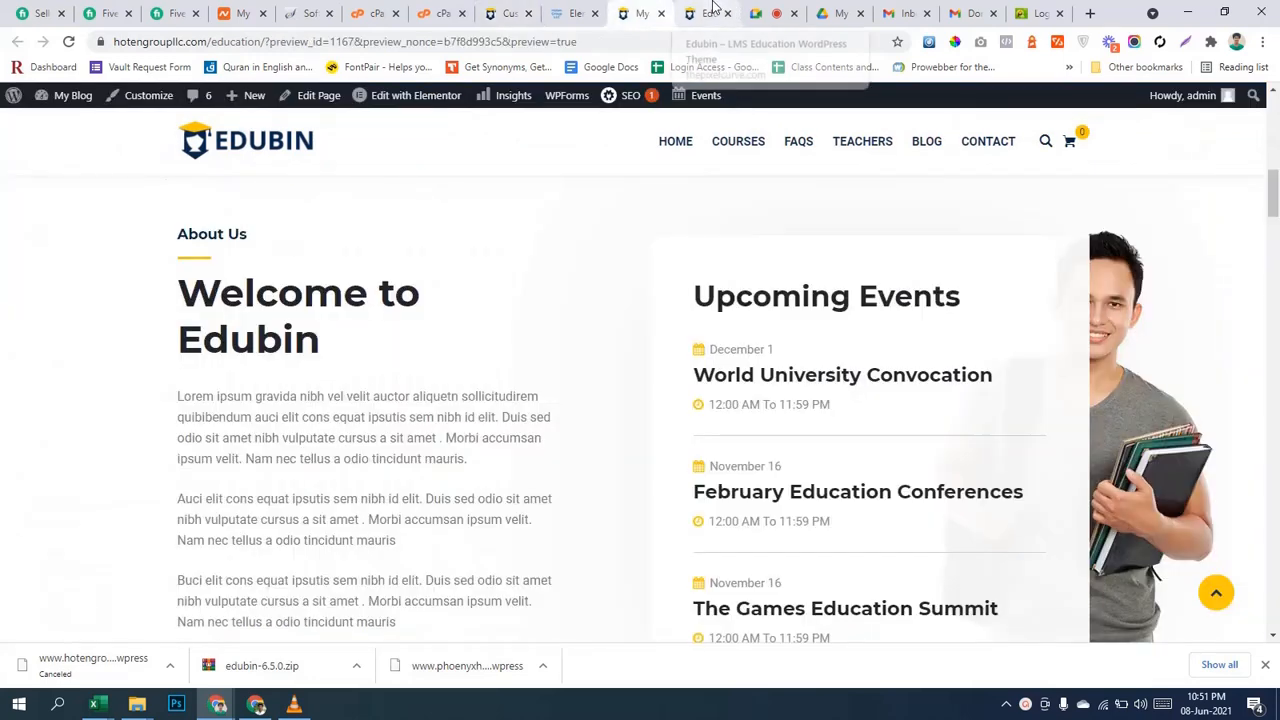
{"action": "left_click", "coordinate": [67, 41]}
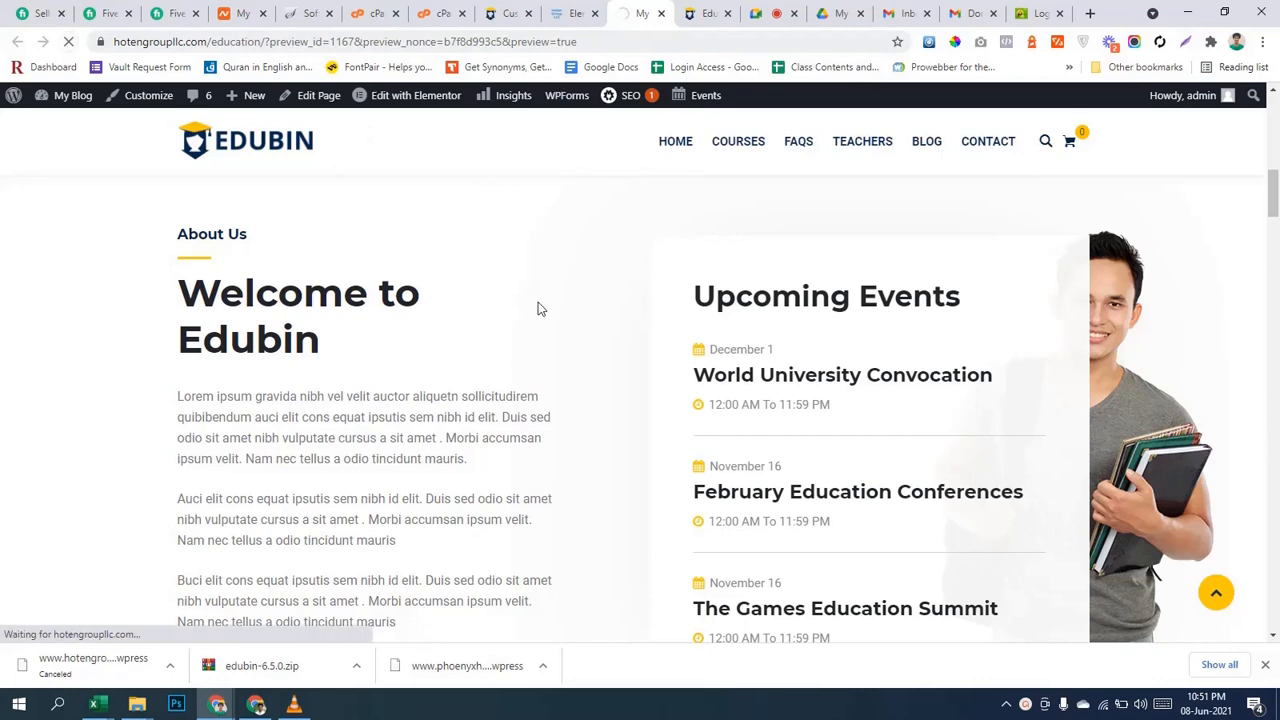
{"action": "left_click", "coordinate": [567, 8]}
{"action": "left_click", "coordinate": [627, 8]}
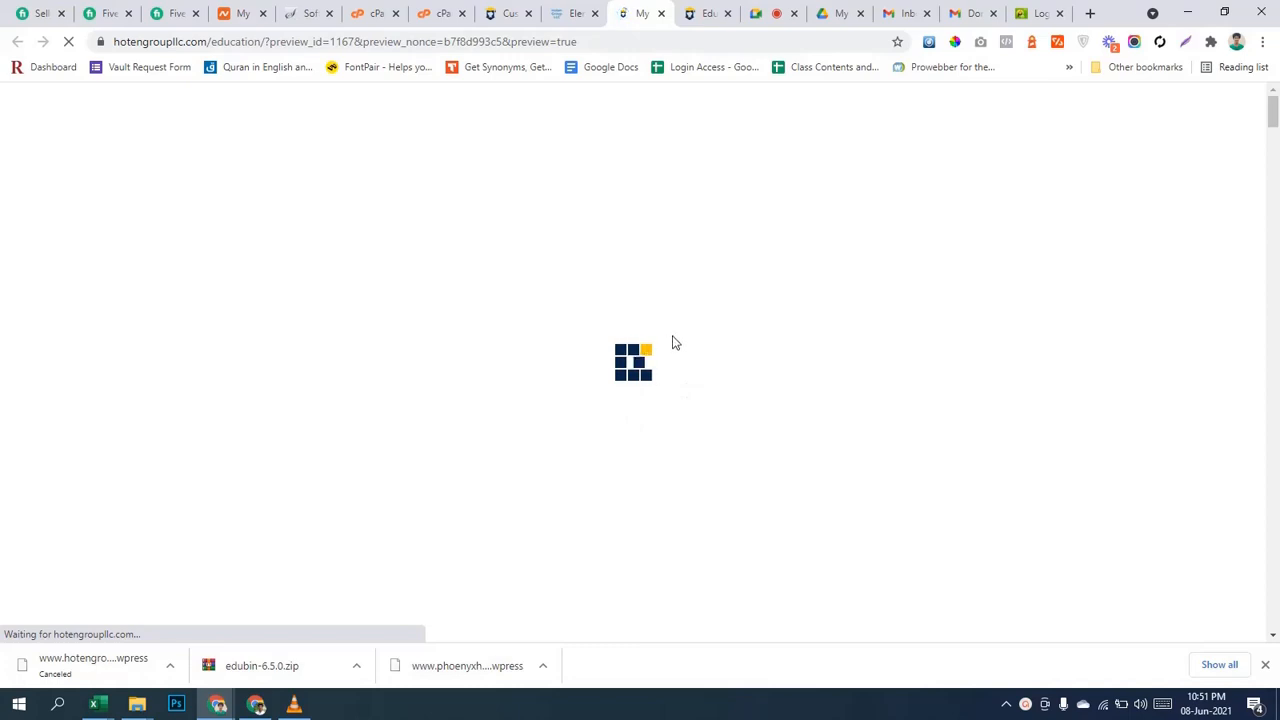
Switch to the Customizer and look at the subsections of Header and General.
{"action": "left_click", "coordinate": [510, 13]}
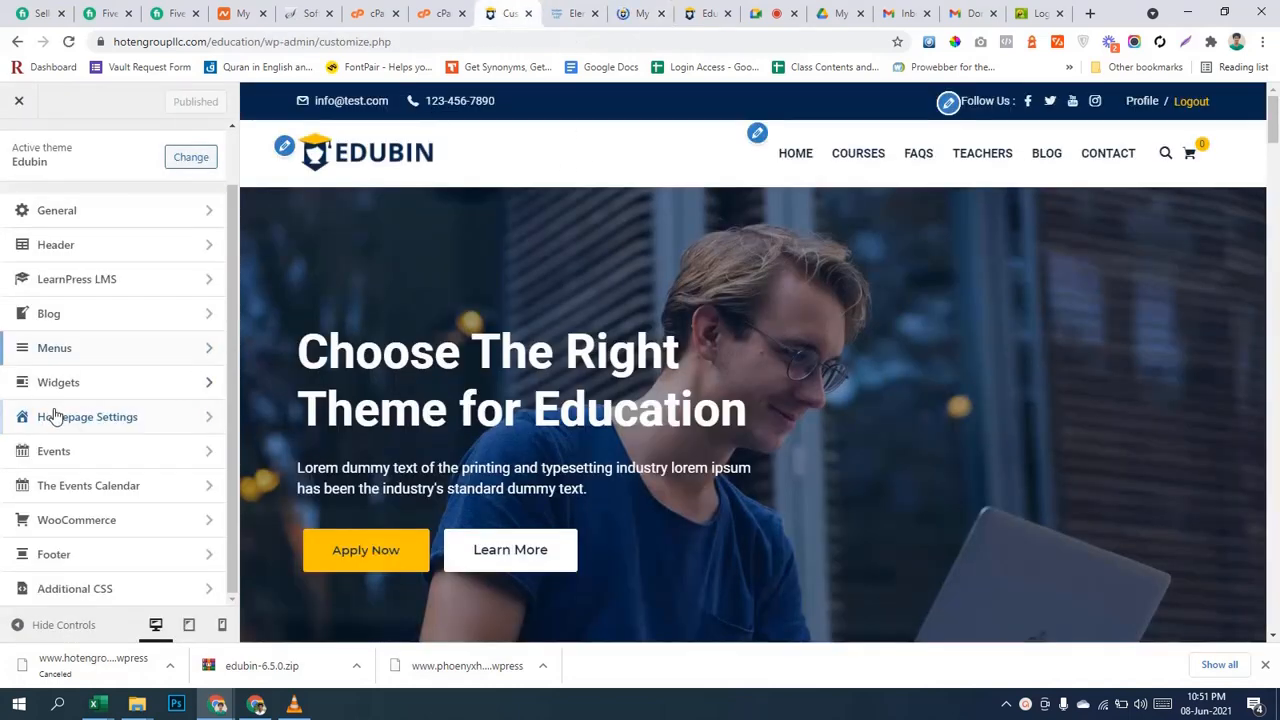
{"action": "left_click", "coordinate": [100, 249]}
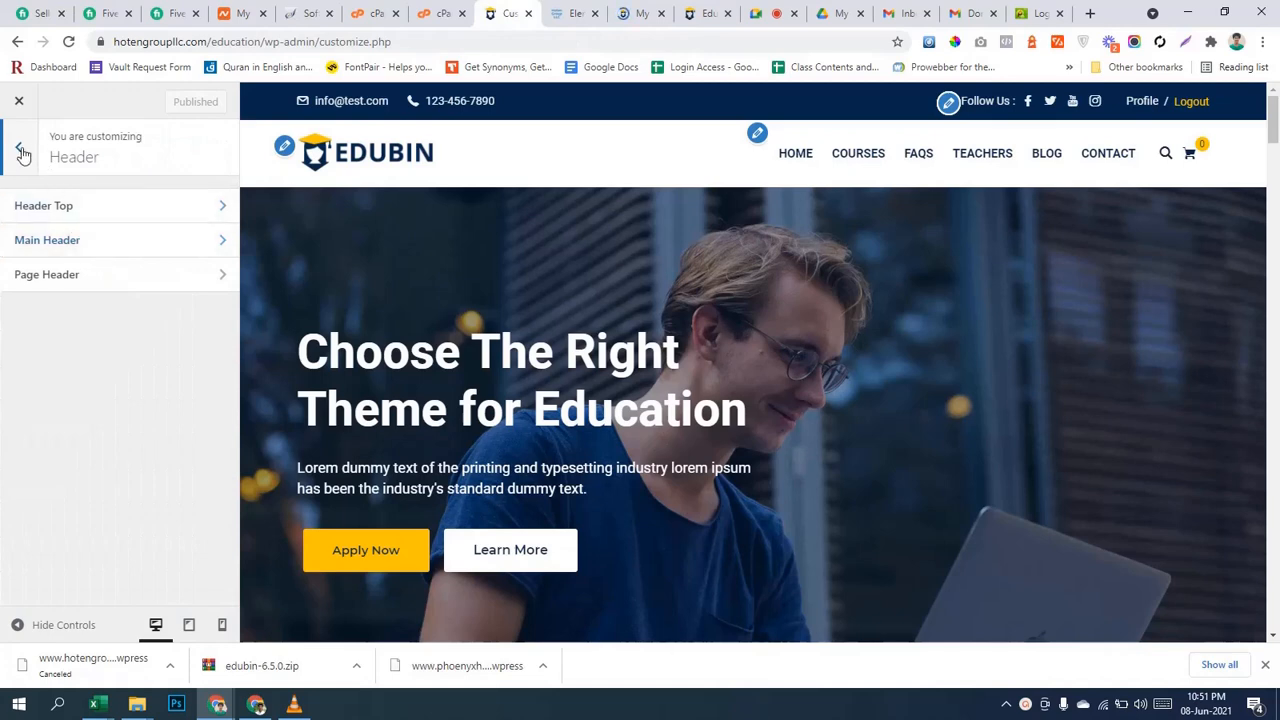
{"action": "left_click", "coordinate": [18, 147]}
{"action": "left_click", "coordinate": [50, 215]}
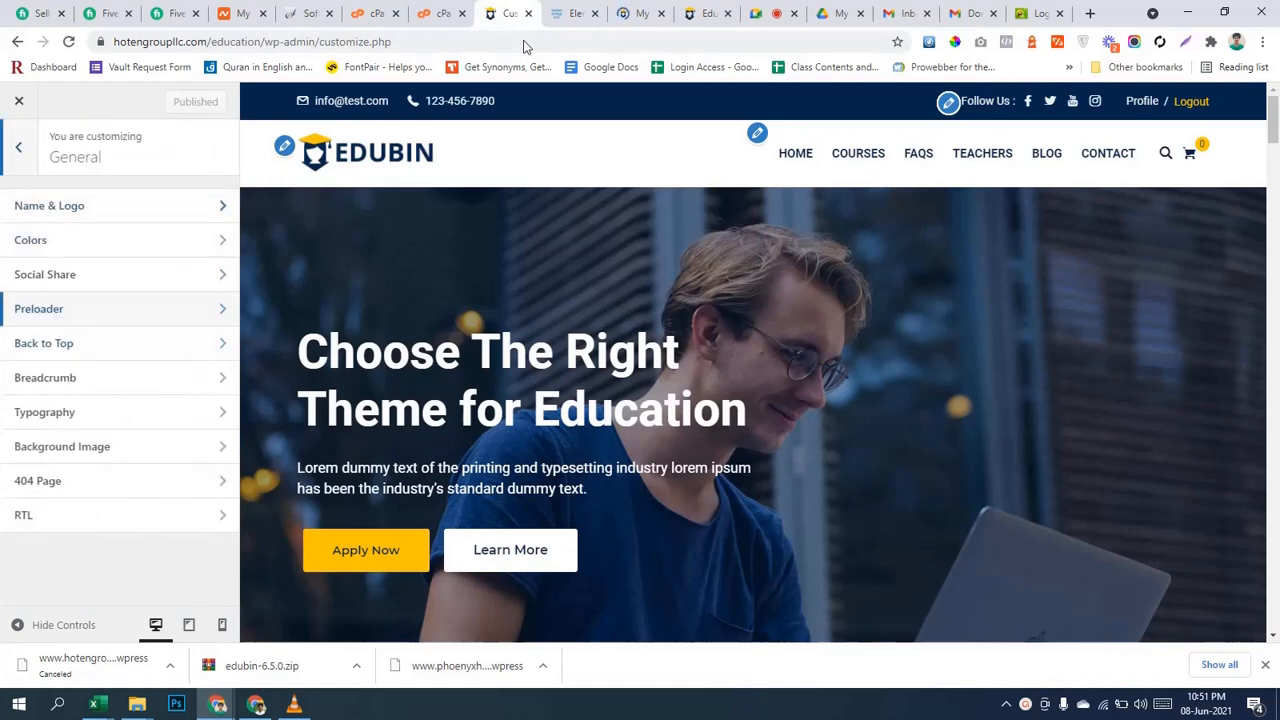
Switch to the updated homepage preview and look over its sections from the slider down to Our Facilities.
{"action": "left_click", "coordinate": [640, 13]}
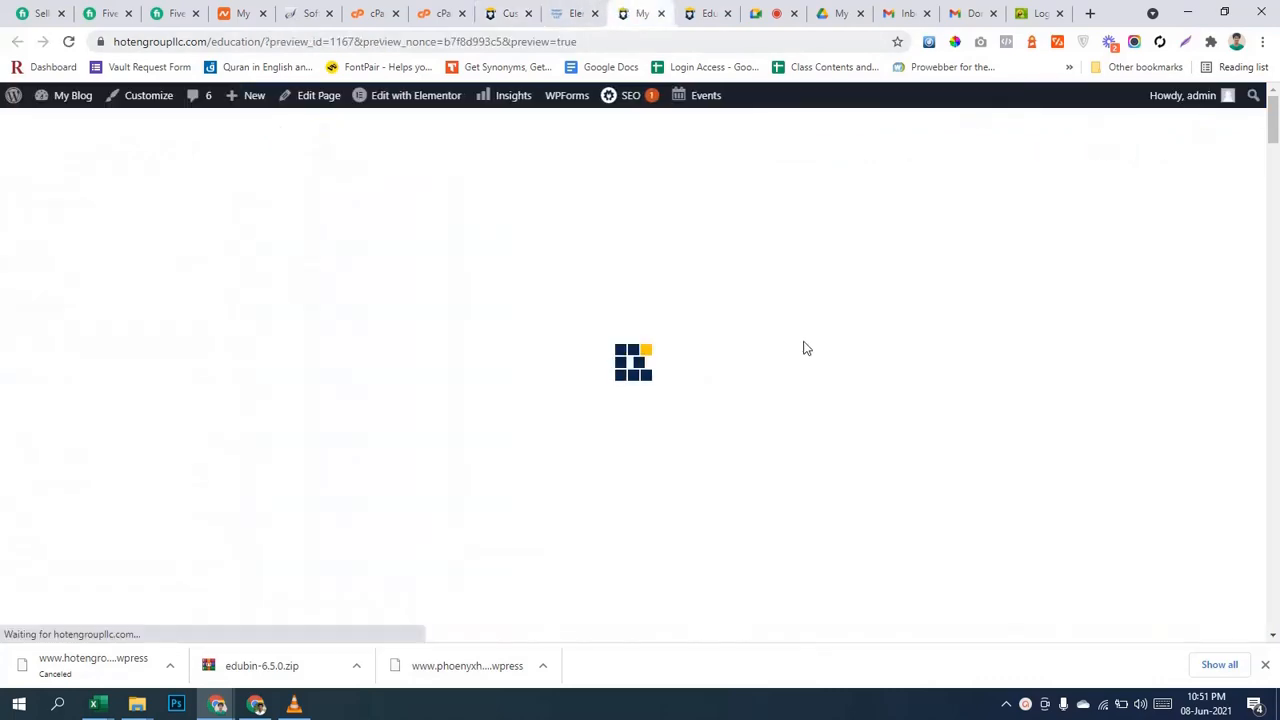
{"action": "scroll", "coordinate": [807, 348], "scroll_direction": "down", "scroll_amount": 4}
{"action": "scroll", "coordinate": [806, 348], "scroll_direction": "up", "scroll_amount": 4}
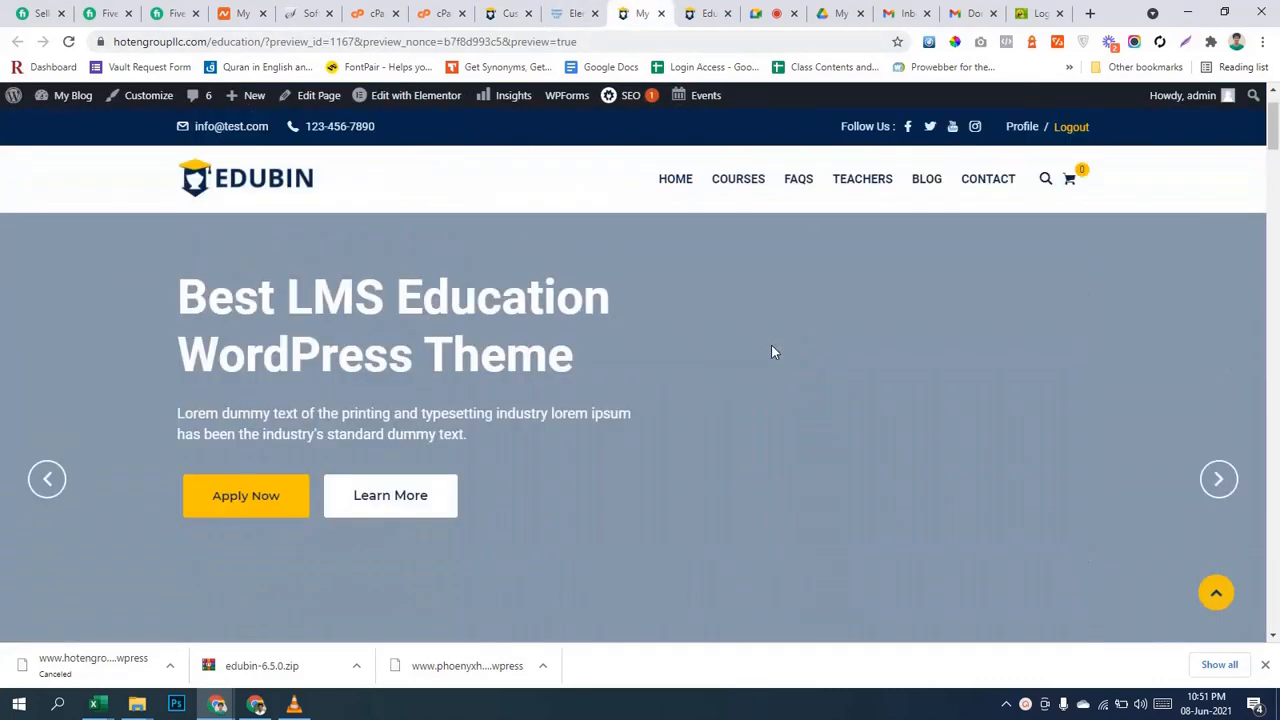
{"action": "scroll", "coordinate": [728, 365], "scroll_direction": "down", "scroll_amount": 4}
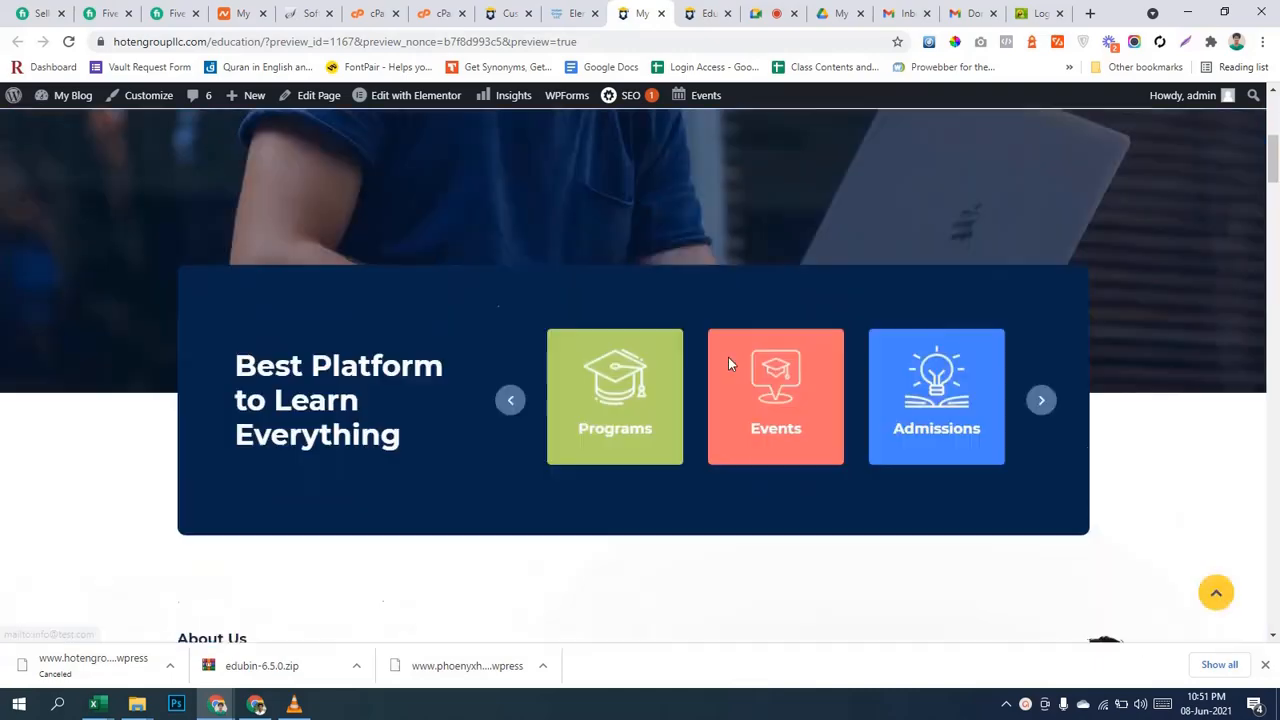
{"action": "scroll", "coordinate": [728, 357], "scroll_direction": "down", "scroll_amount": 8}
{"action": "scroll", "coordinate": [729, 358], "scroll_direction": "up", "scroll_amount": 4}
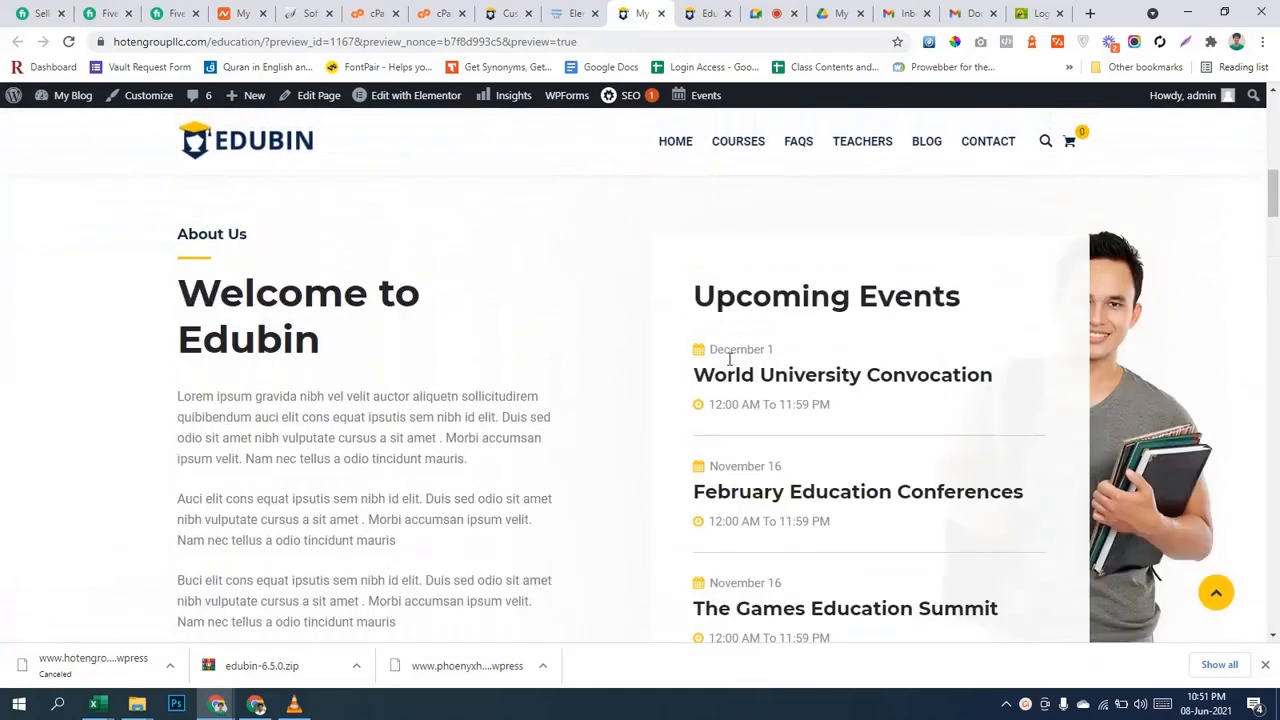
{"action": "scroll", "coordinate": [466, 460], "scroll_direction": "down", "scroll_amount": 10}
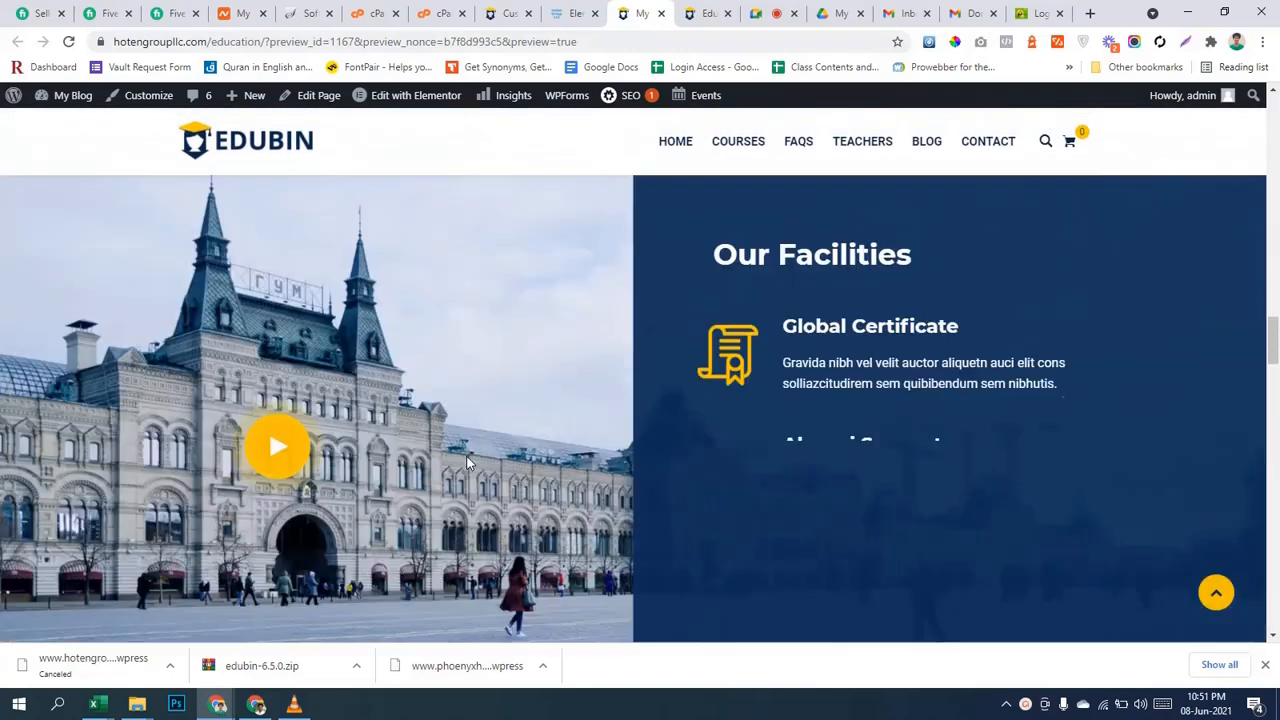
{"action": "scroll", "coordinate": [466, 463], "scroll_direction": "up", "scroll_amount": 8}
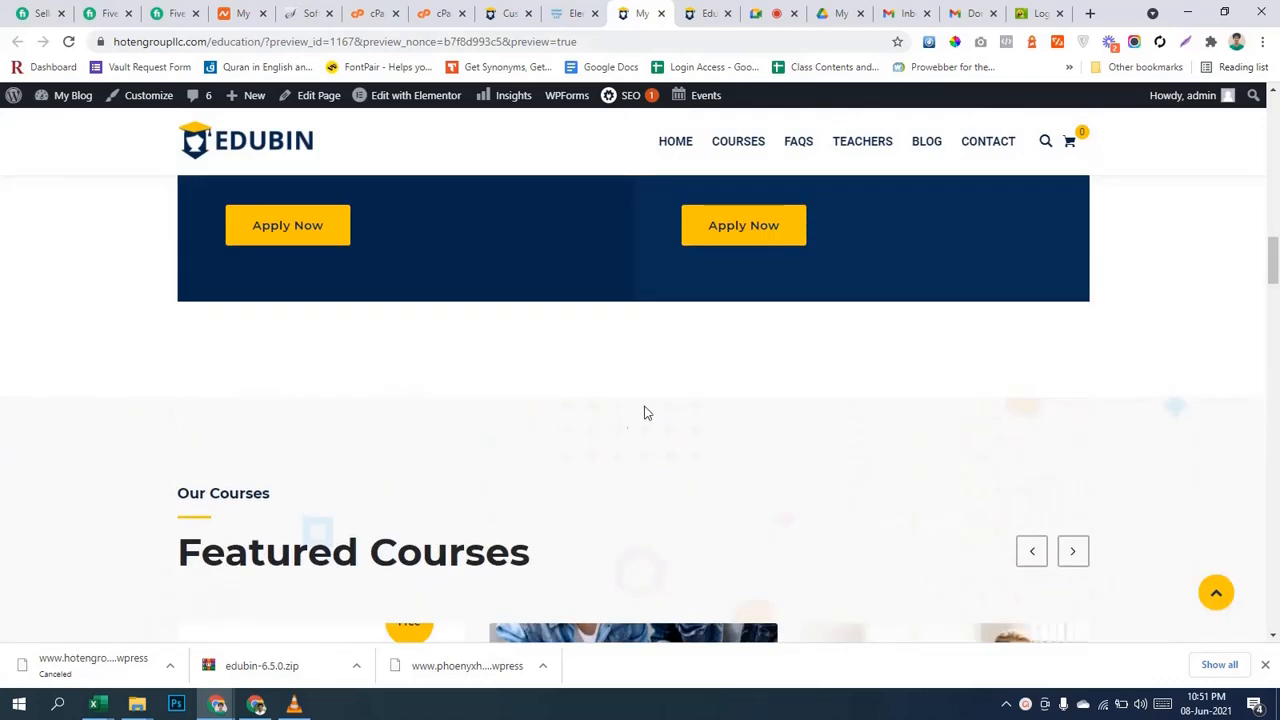
{"action": "scroll", "coordinate": [828, 430], "scroll_direction": "down", "scroll_amount": 2}
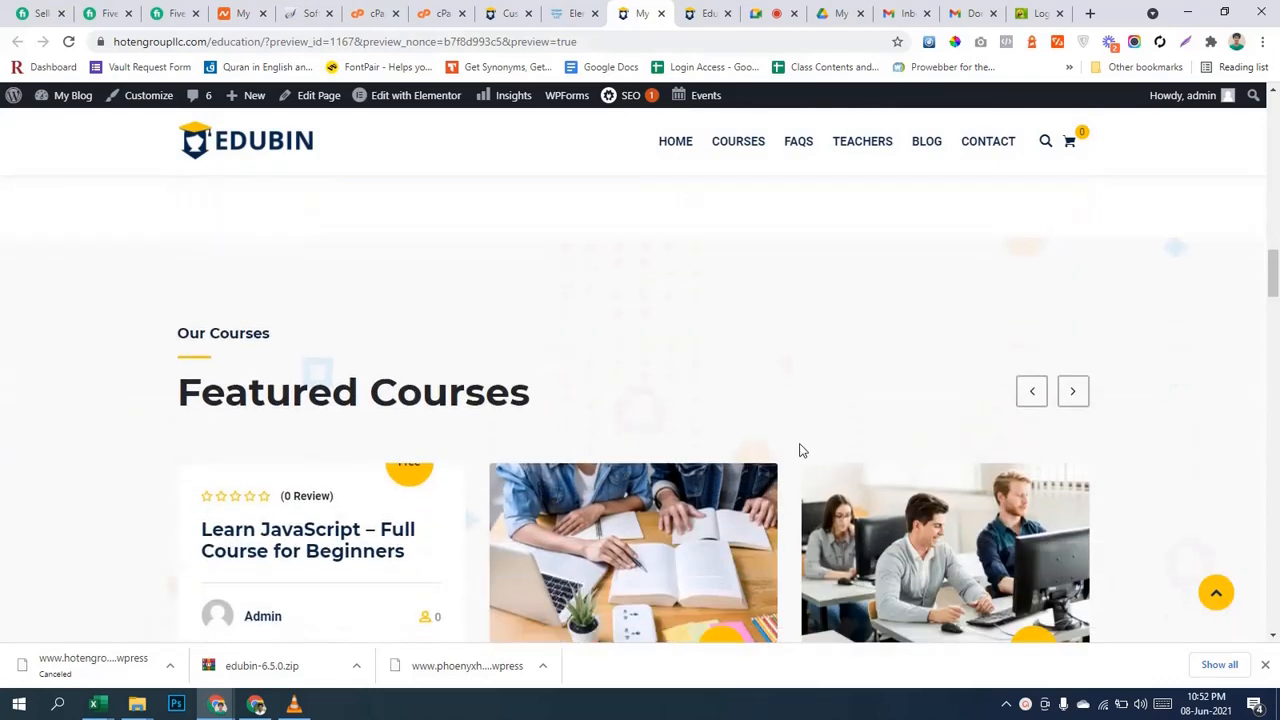
Review the homepage preview again from the top through Upcoming Events and the Apply boxes to the Featured Courses cards.
{"action": "scroll", "coordinate": [800, 451], "scroll_direction": "up", "scroll_amount": 10}
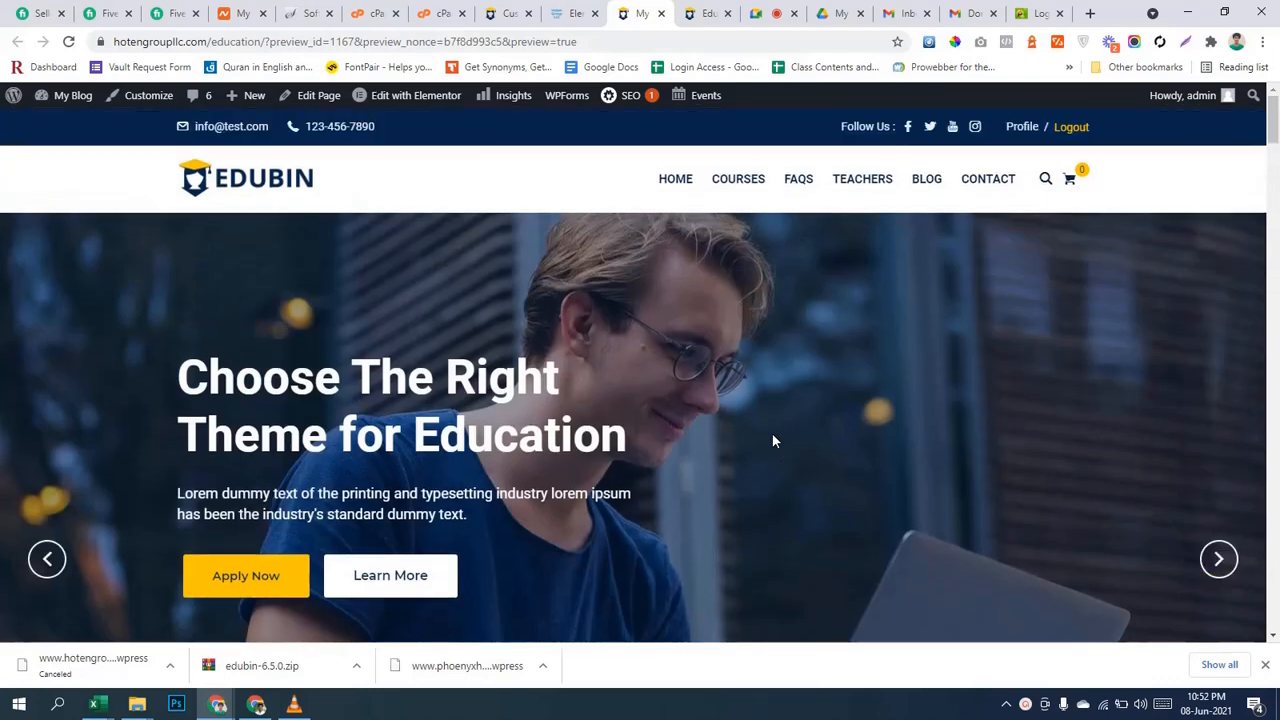
{"action": "scroll", "coordinate": [772, 441], "scroll_direction": "down", "scroll_amount": 8}
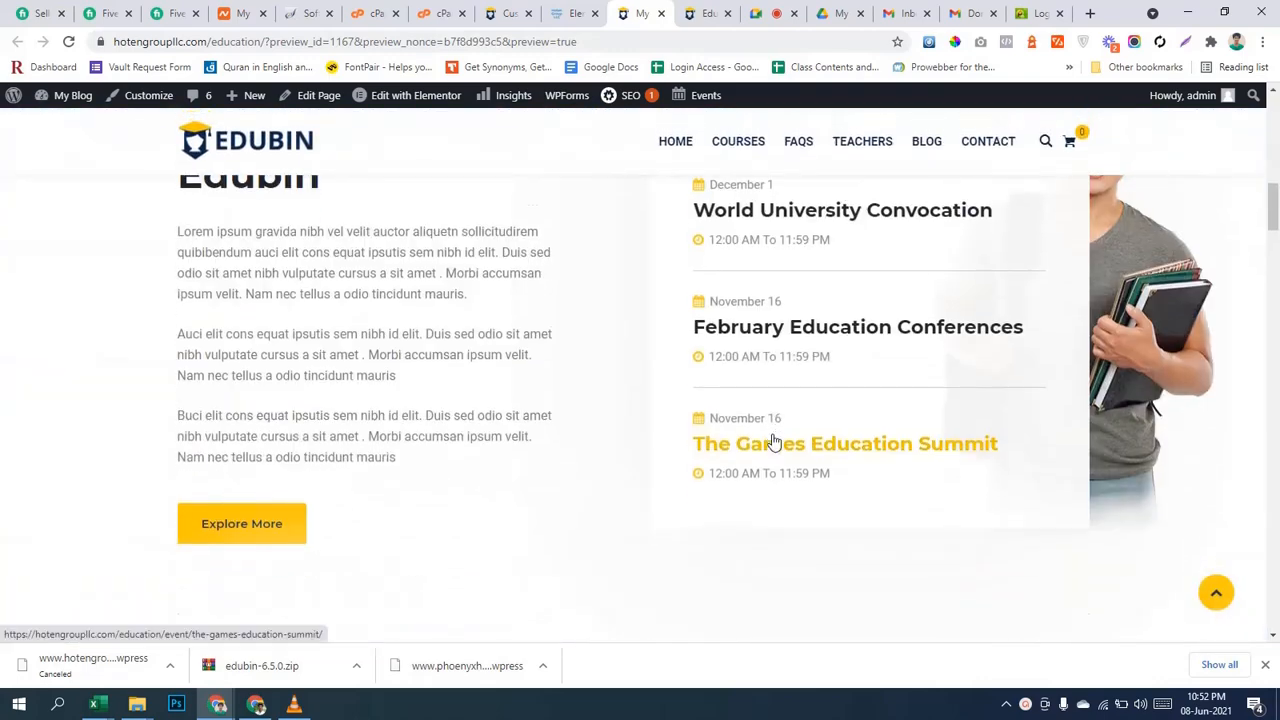
{"action": "scroll", "coordinate": [772, 441], "scroll_direction": "up", "scroll_amount": 1}
{"action": "scroll", "coordinate": [775, 441], "scroll_direction": "down", "scroll_amount": 6}
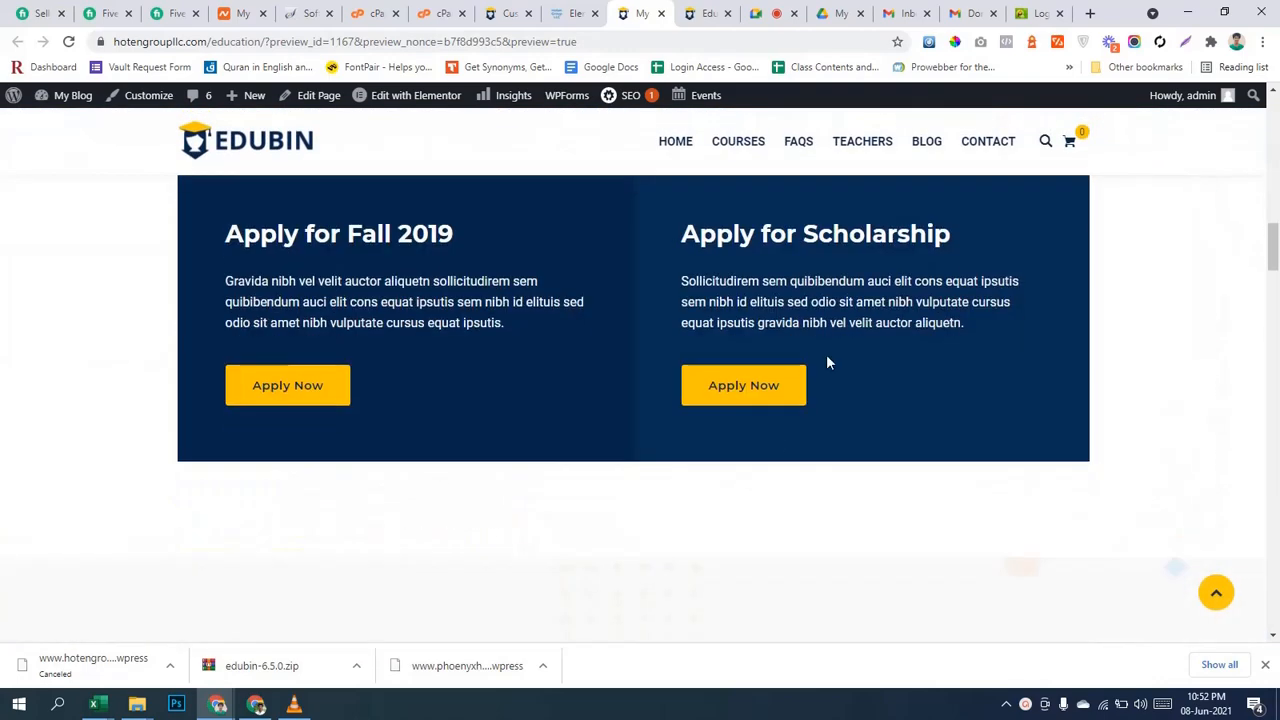
{"action": "scroll", "coordinate": [826, 355], "scroll_direction": "down", "scroll_amount": 4}
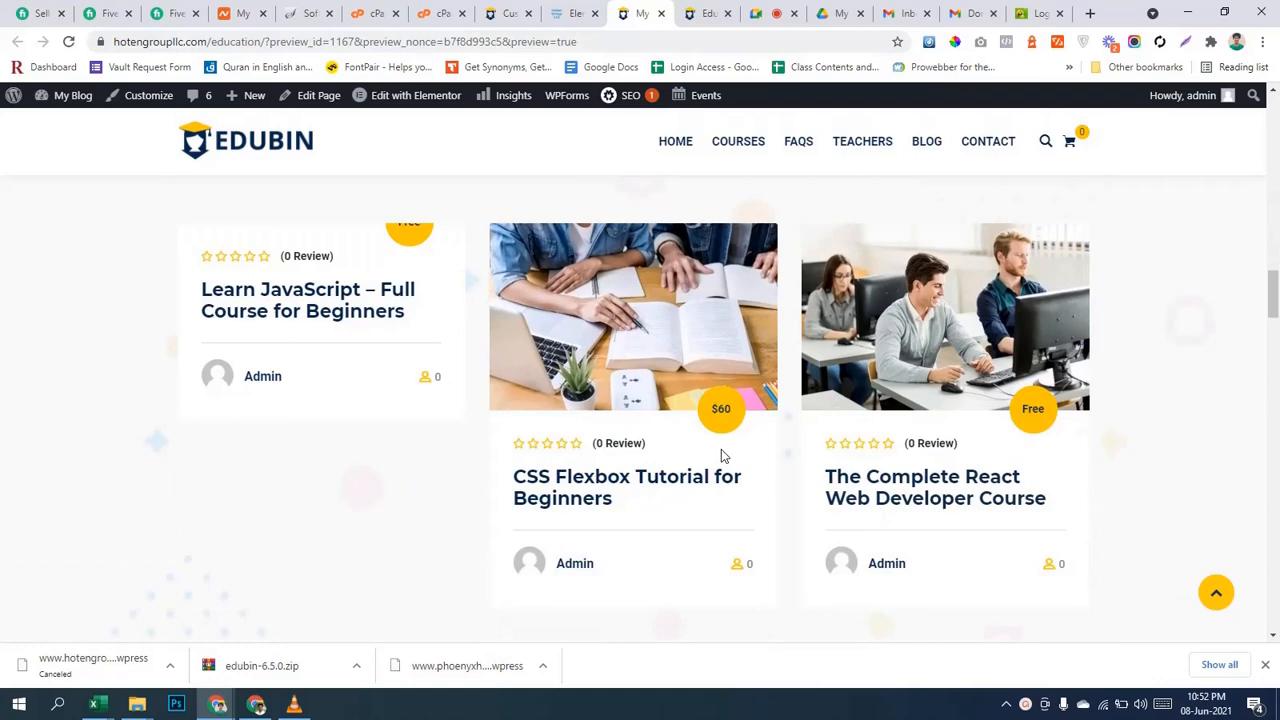
{"action": "scroll", "coordinate": [640, 408], "scroll_direction": "up", "scroll_amount": 2}
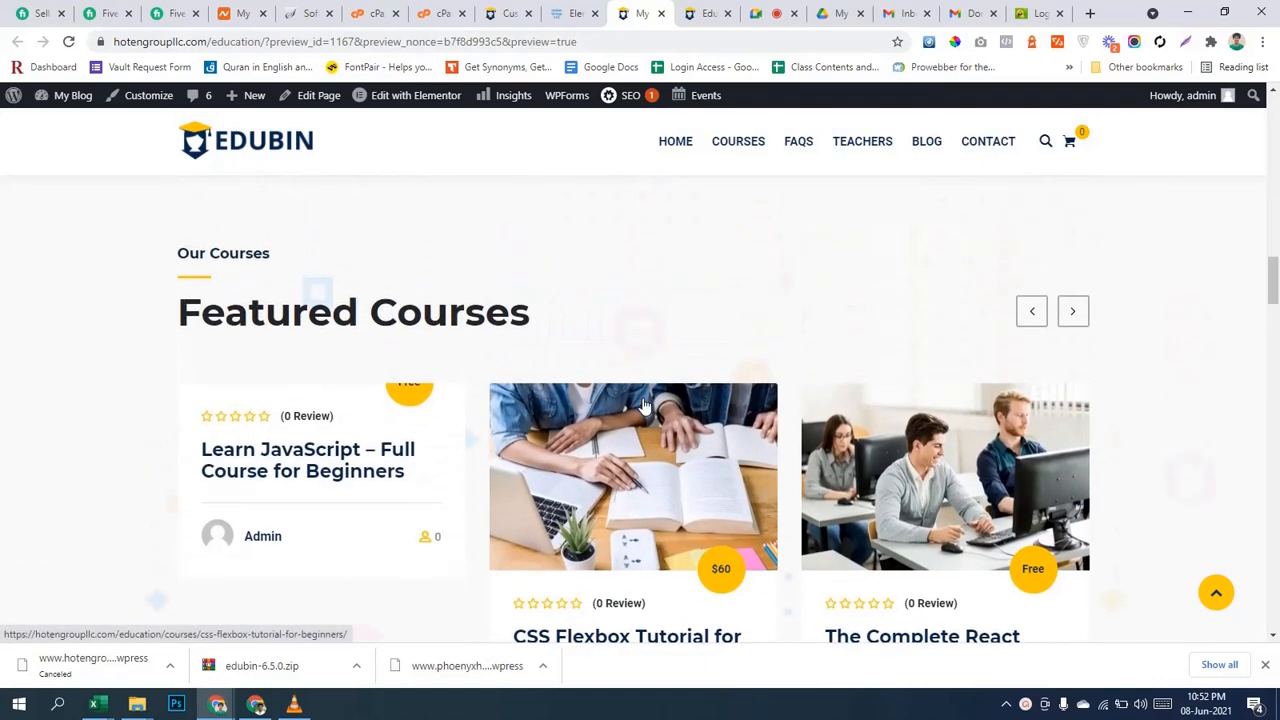
Switch back to the Elementor editor and open the settings of the LearnPress LMS Courses widget under Featured Courses.
{"action": "left_click", "coordinate": [572, 13]}
{"action": "scroll", "coordinate": [645, 415], "scroll_direction": "down", "scroll_amount": 6}
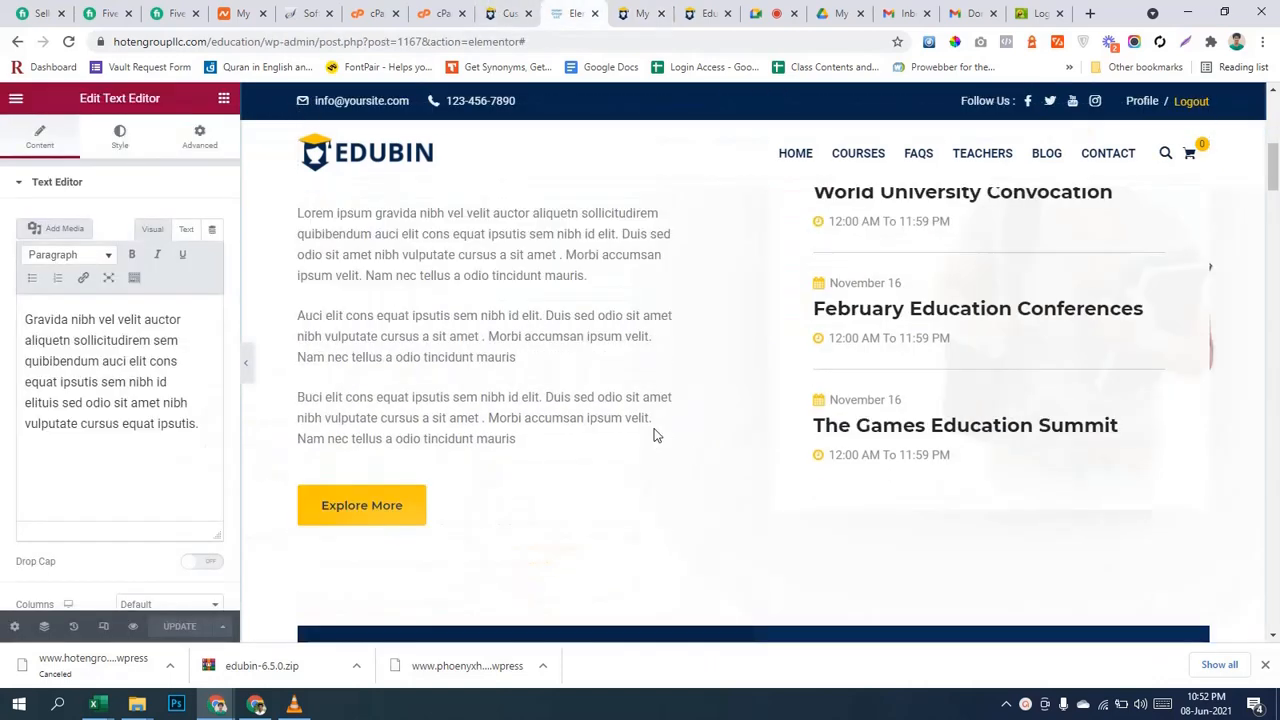
{"action": "scroll", "coordinate": [654, 430], "scroll_direction": "down", "scroll_amount": 5}
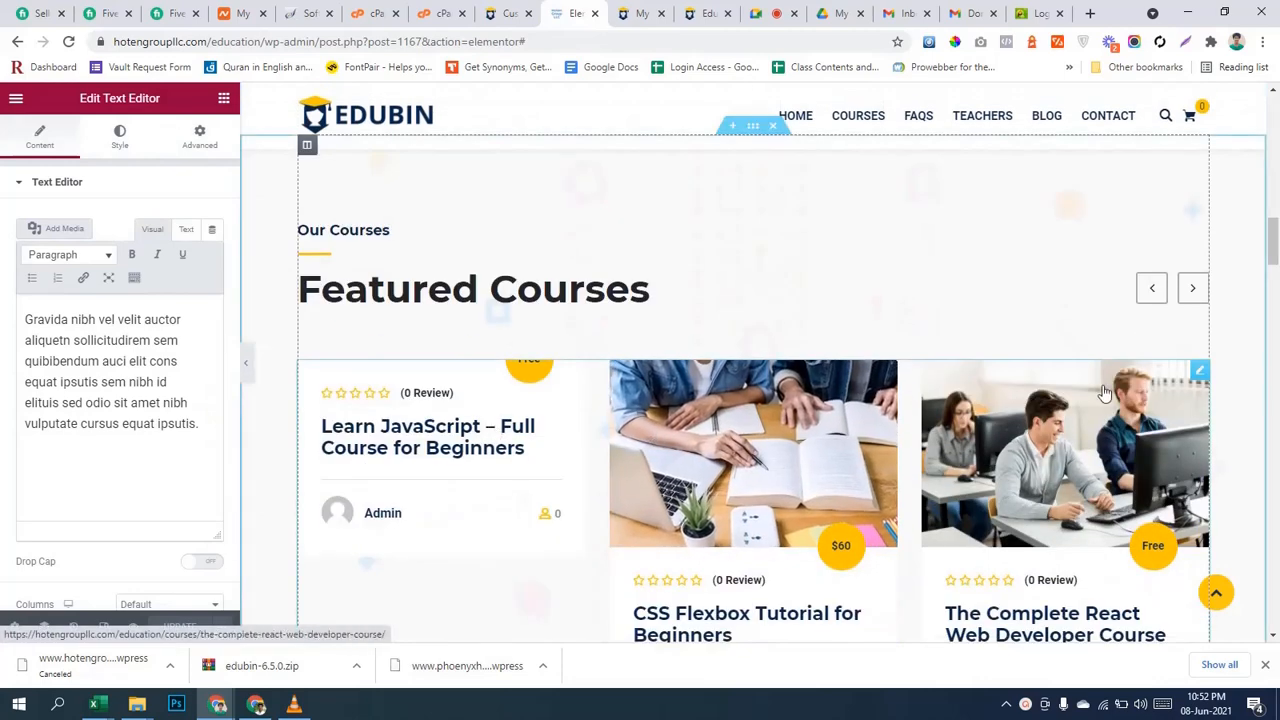
{"action": "left_click", "coordinate": [1201, 372]}
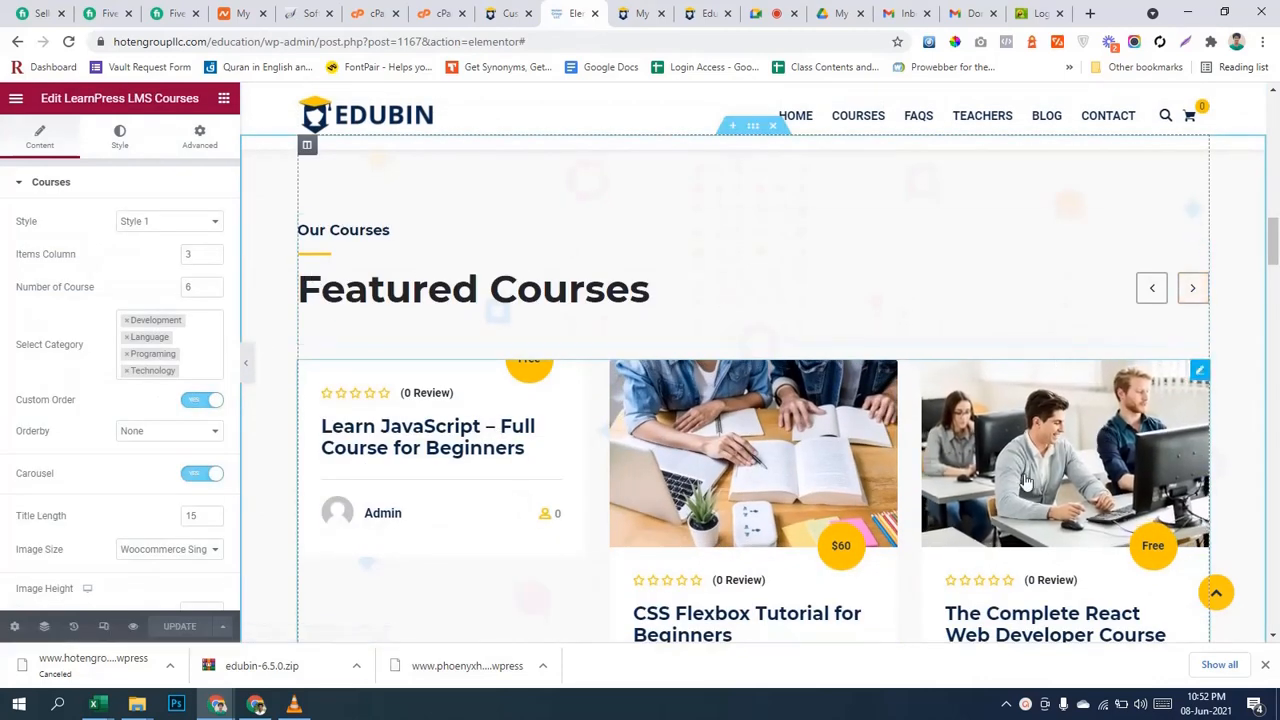
Search the Elementor widgets for "lear" to view the LearnPress ones, and reopen the Featured Courses widget's settings.
{"action": "left_click_drag", "start_coordinate": [1198, 370], "coordinate": [885, 365]}
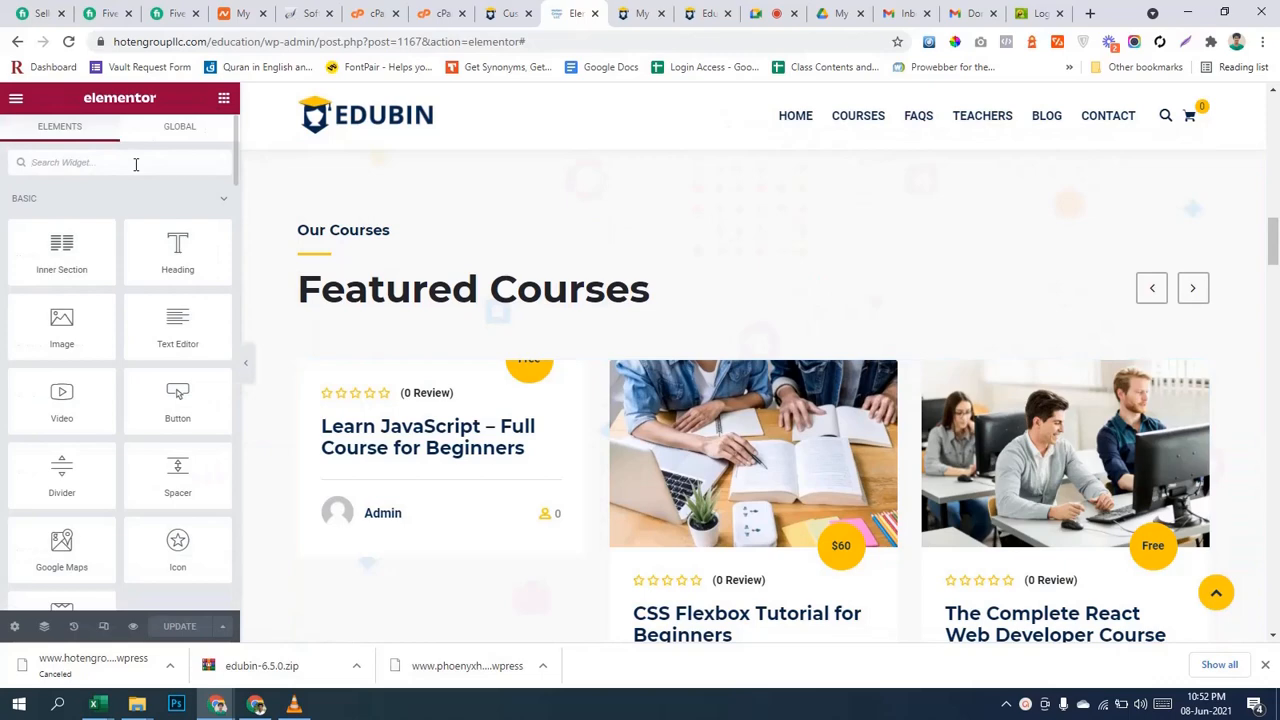
{"action": "left_click", "coordinate": [136, 164]}
{"action": "type", "text": "i"}
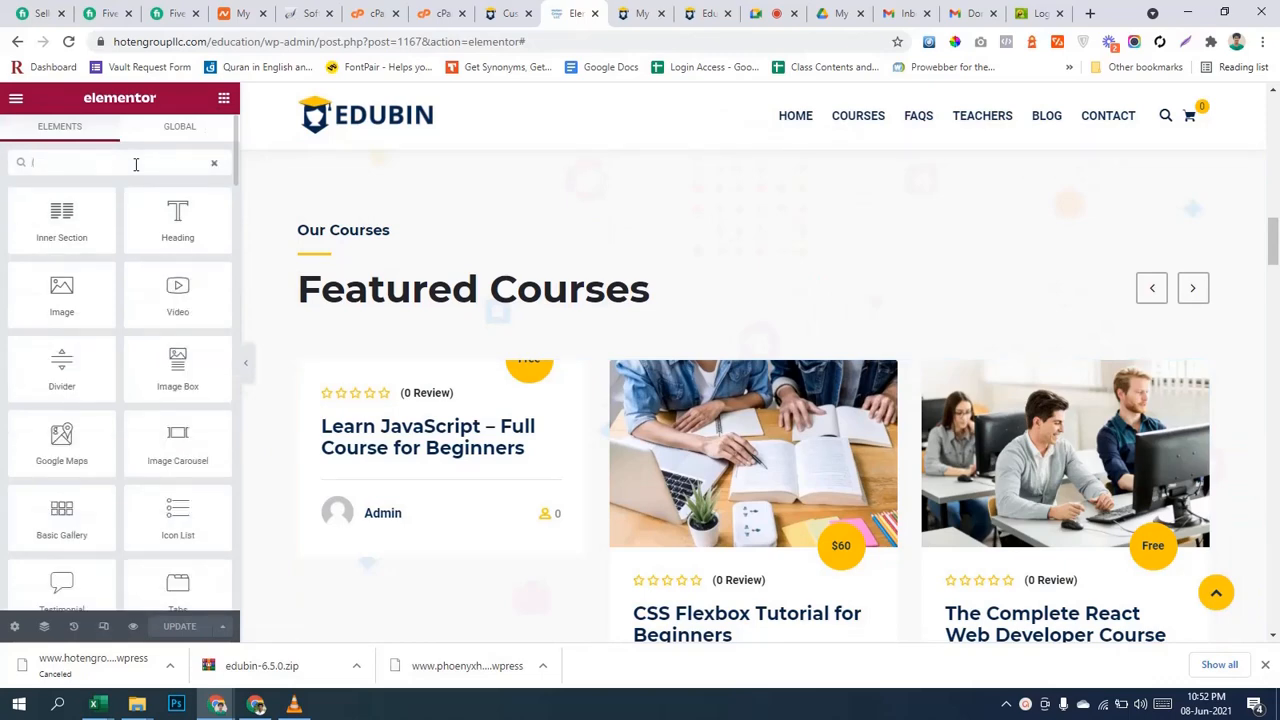
{"action": "type", "text": "ear"}
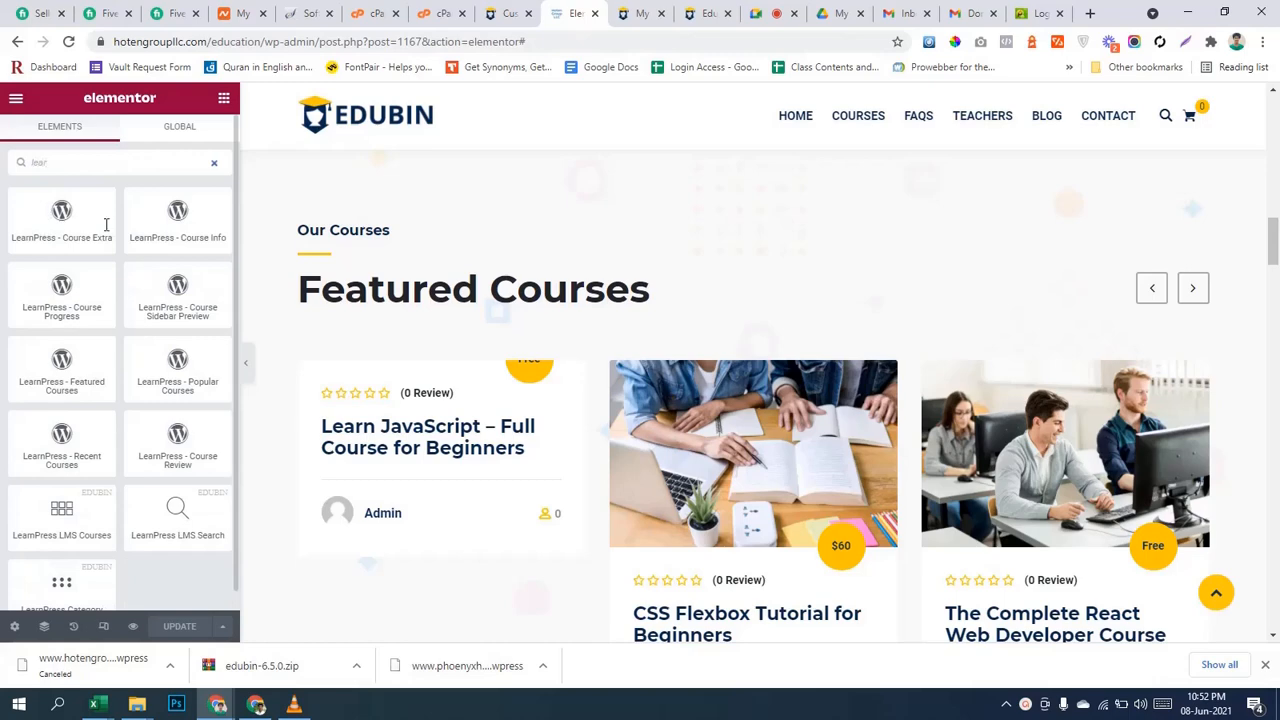
{"action": "scroll", "coordinate": [106, 225], "scroll_direction": "down", "scroll_amount": 1}
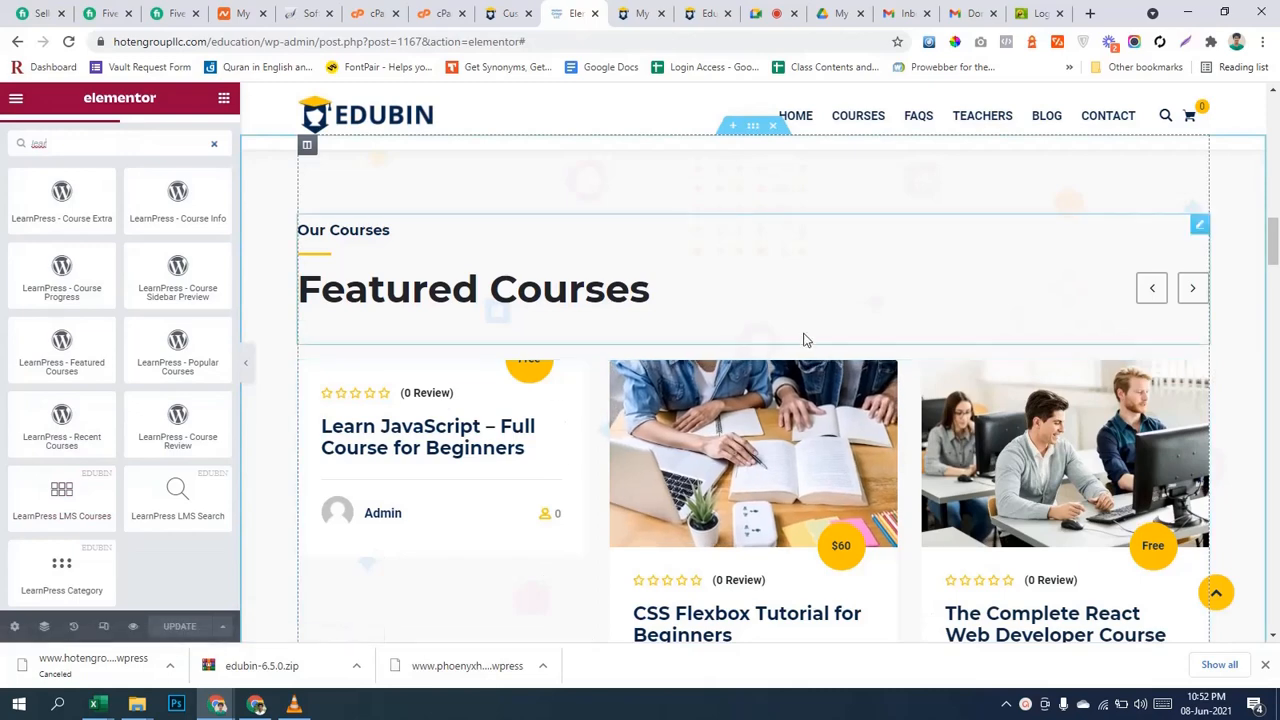
{"action": "left_click", "coordinate": [1201, 371]}
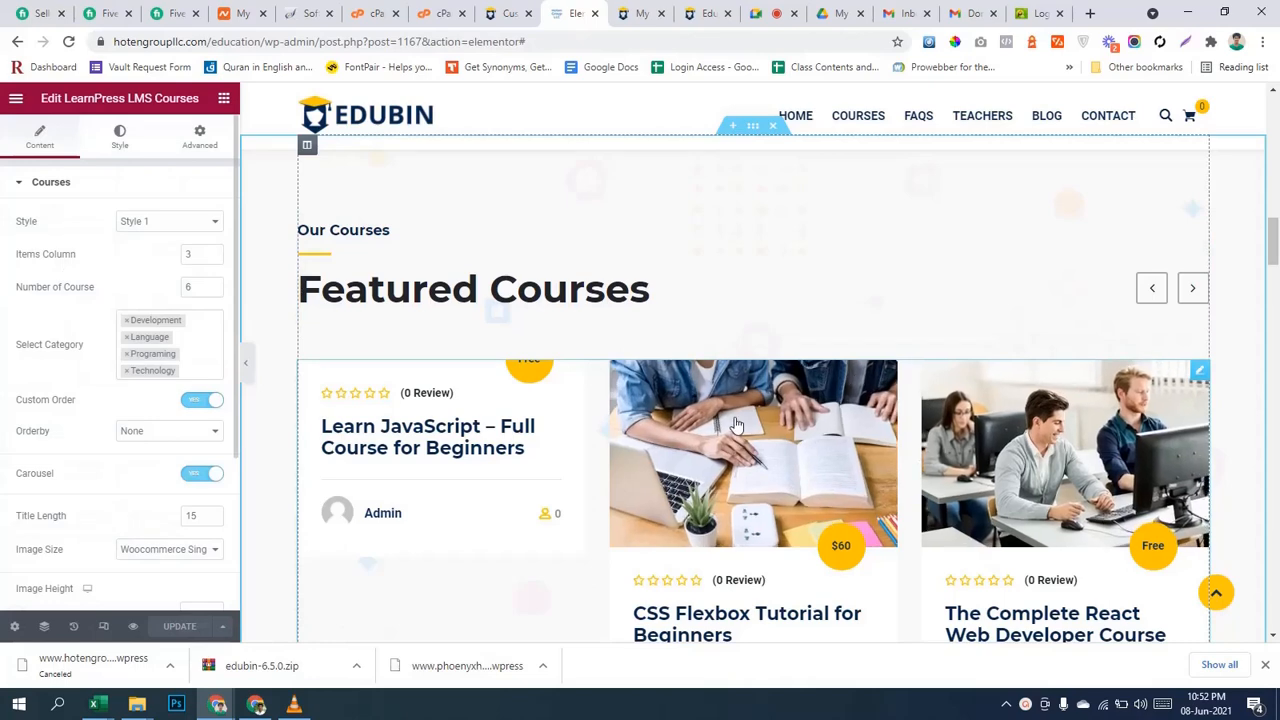
Return to the homepage preview and open the site's WordPress Dashboard from it.
{"action": "left_click", "coordinate": [638, 13]}
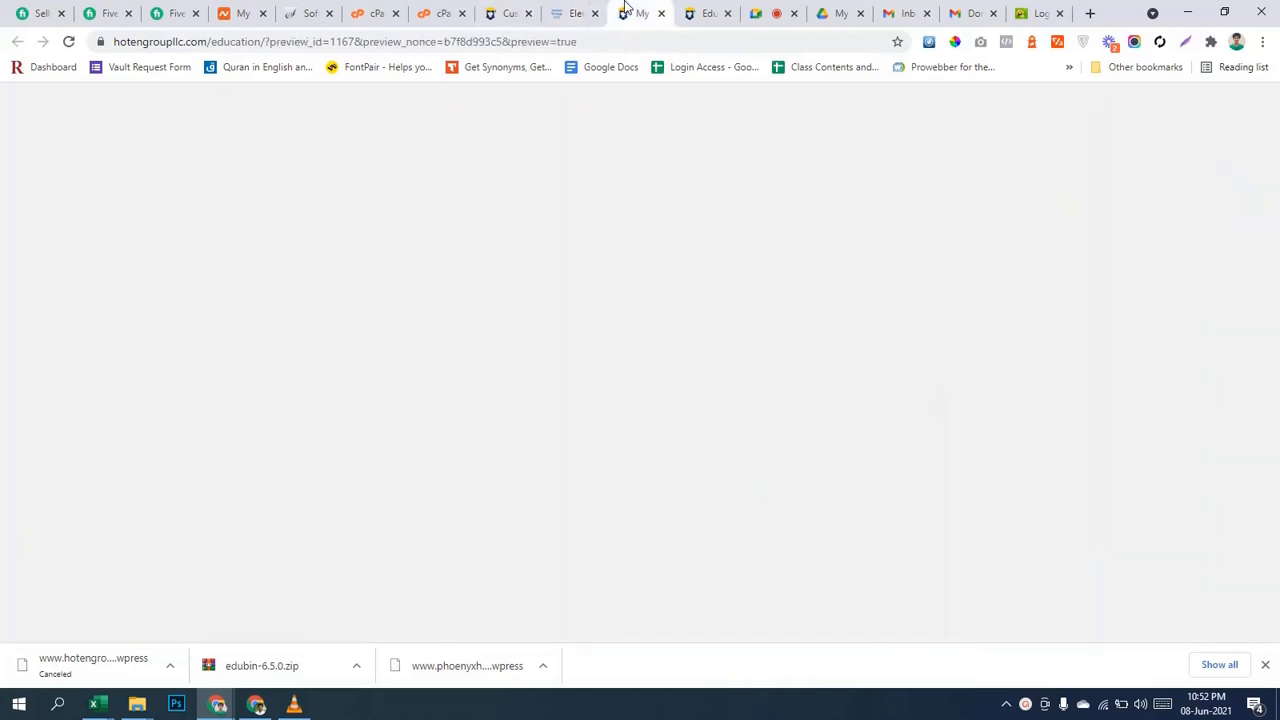
{"action": "mouse_move", "coordinate": [73, 95]}
{"action": "left_click", "coordinate": [72, 123]}
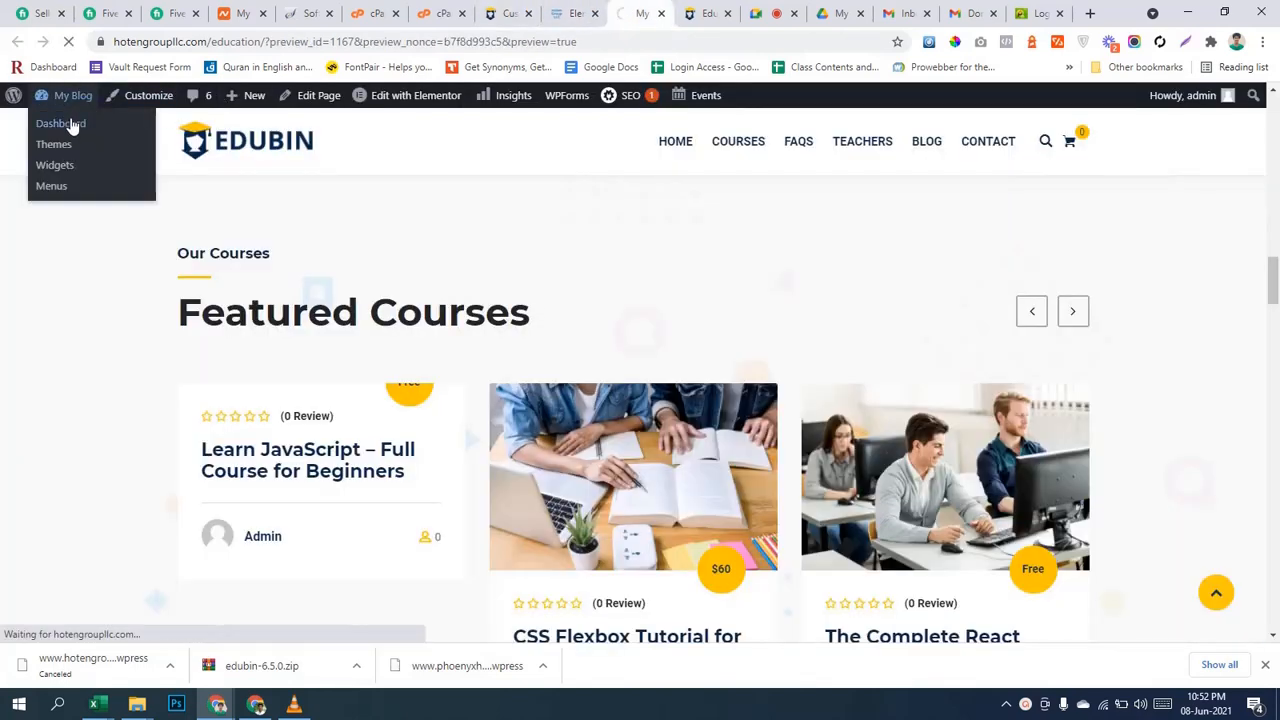
Close the four hosting-related browser tabs, from Namecheap through the two cPanel ones, and return to the WordPress Dashboard.
{"action": "left_click", "coordinate": [306, 13]}
{"action": "left_click", "coordinate": [250, 14]}
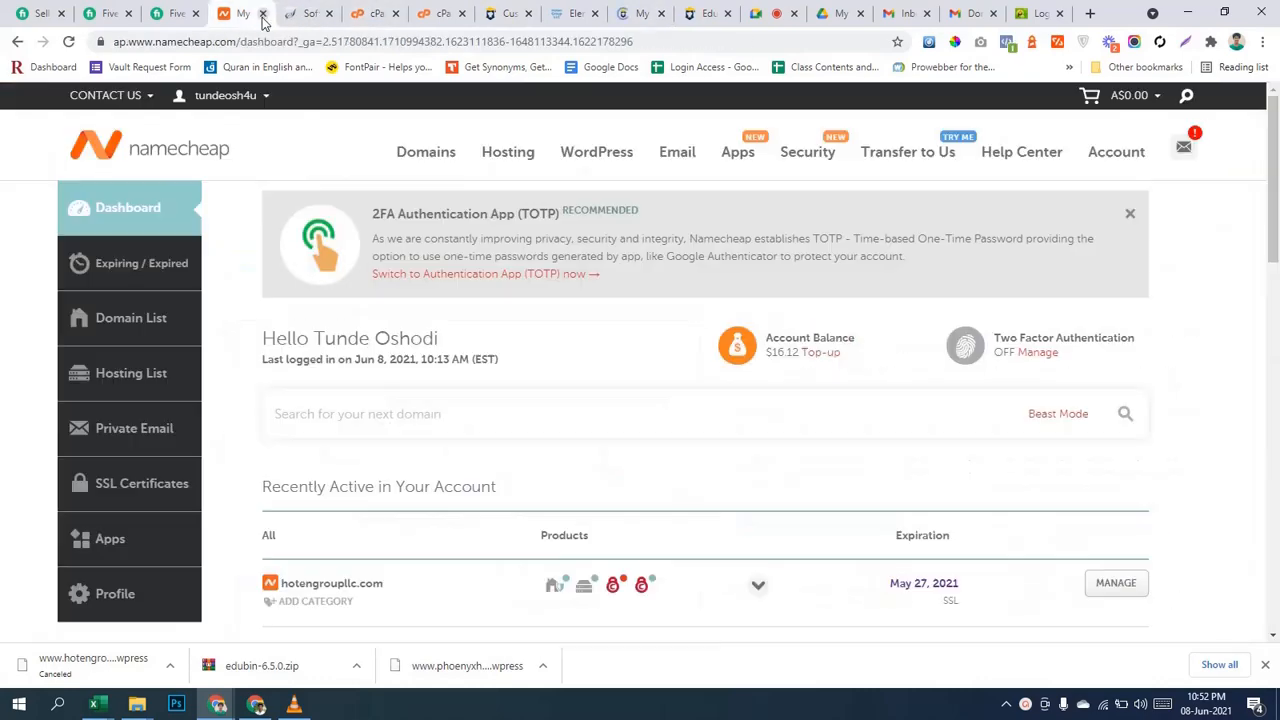
{"action": "left_click", "coordinate": [263, 14]}
{"action": "left_click", "coordinate": [263, 14]}
{"action": "left_click", "coordinate": [263, 14]}
{"action": "left_click", "coordinate": [264, 14]}
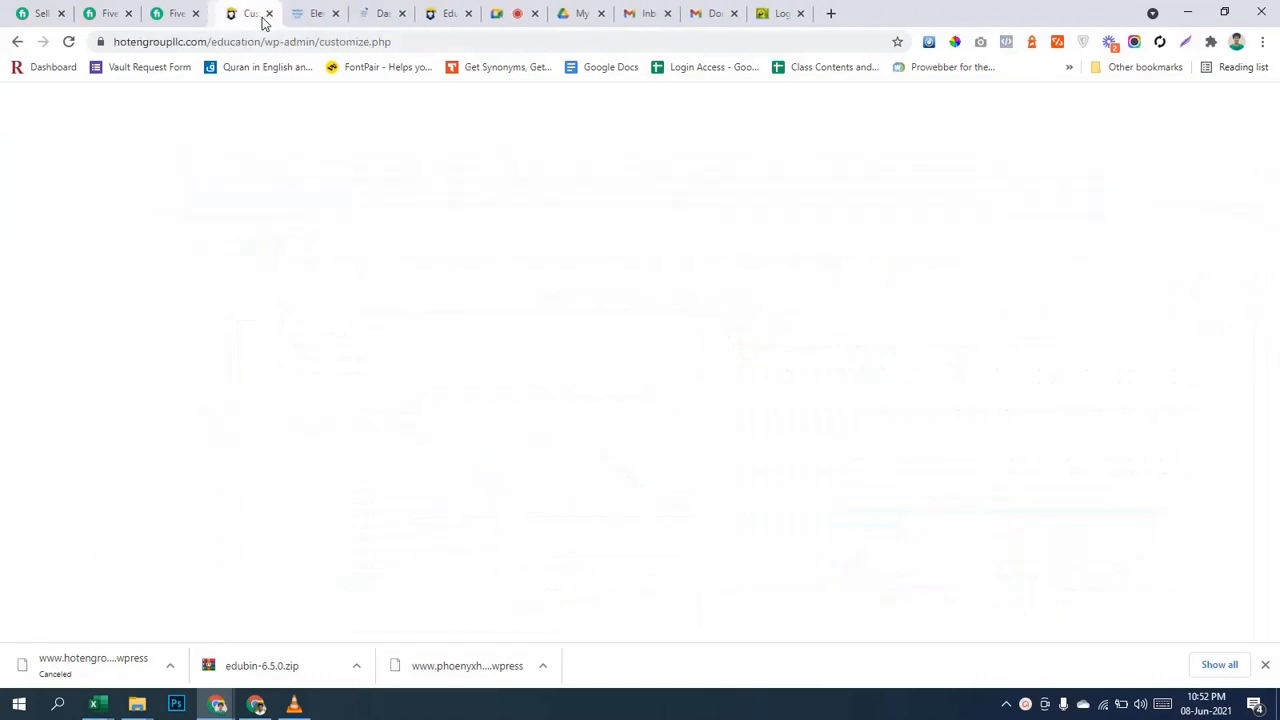
{"action": "left_click", "coordinate": [380, 13]}
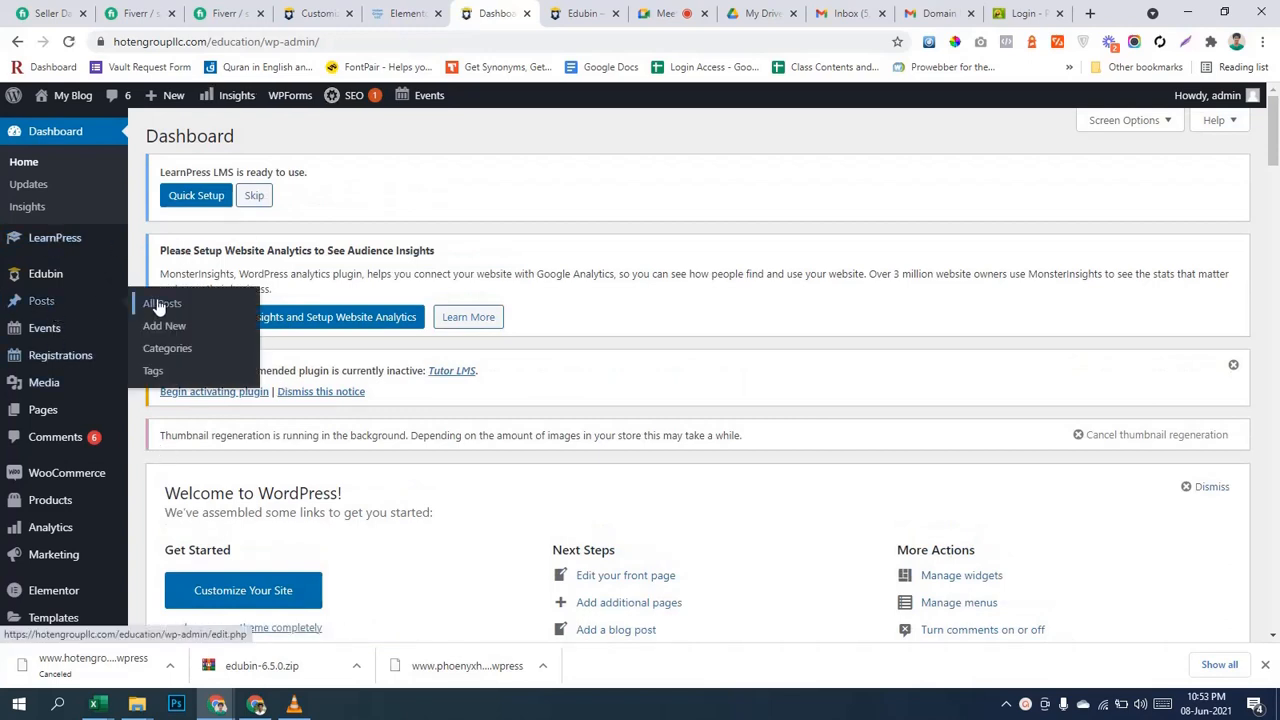
Open the list of all blog posts and look through its entries.
{"action": "left_click", "coordinate": [159, 305]}
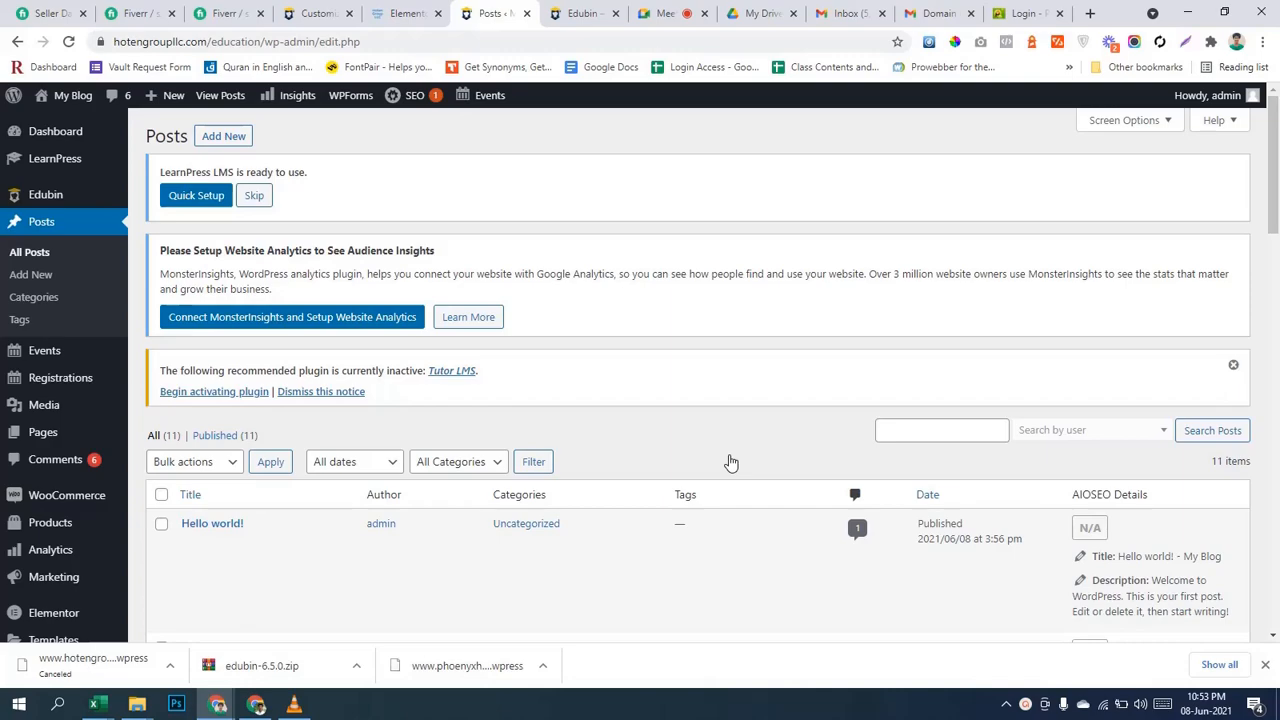
{"action": "scroll", "coordinate": [726, 452], "scroll_direction": "down", "scroll_amount": 10}
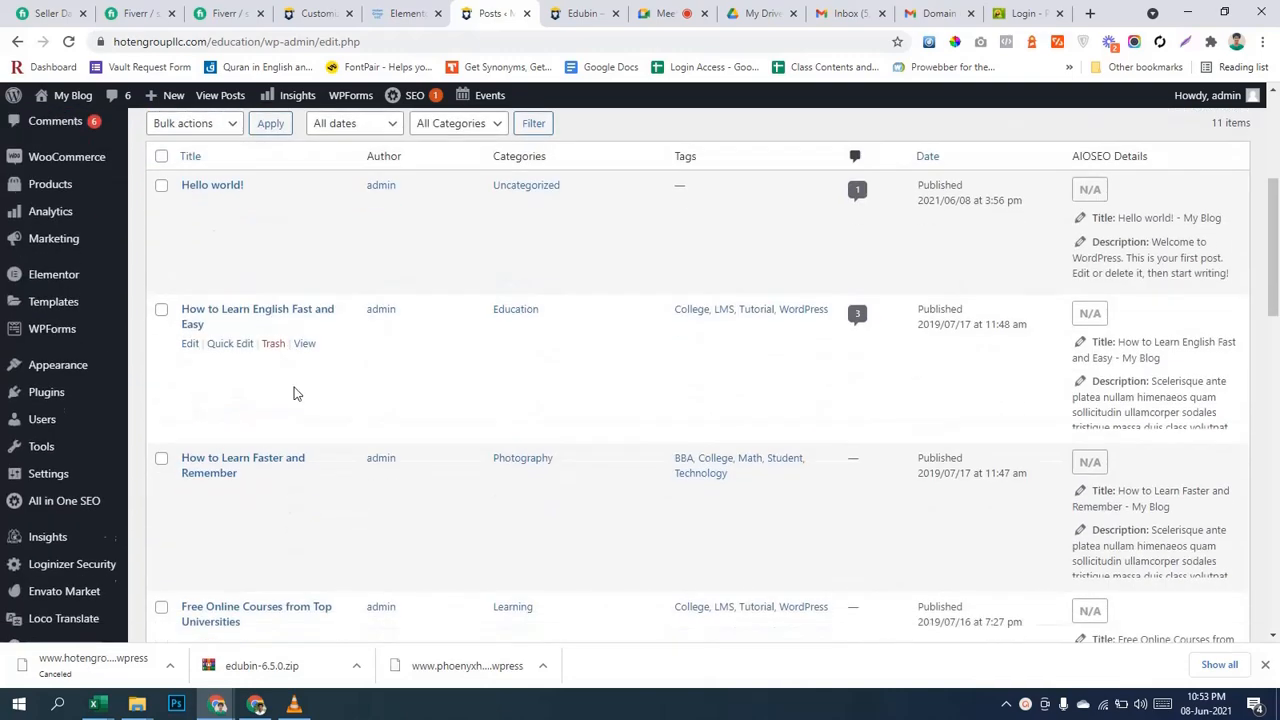
{"action": "scroll", "coordinate": [297, 404], "scroll_direction": "up", "scroll_amount": 10}
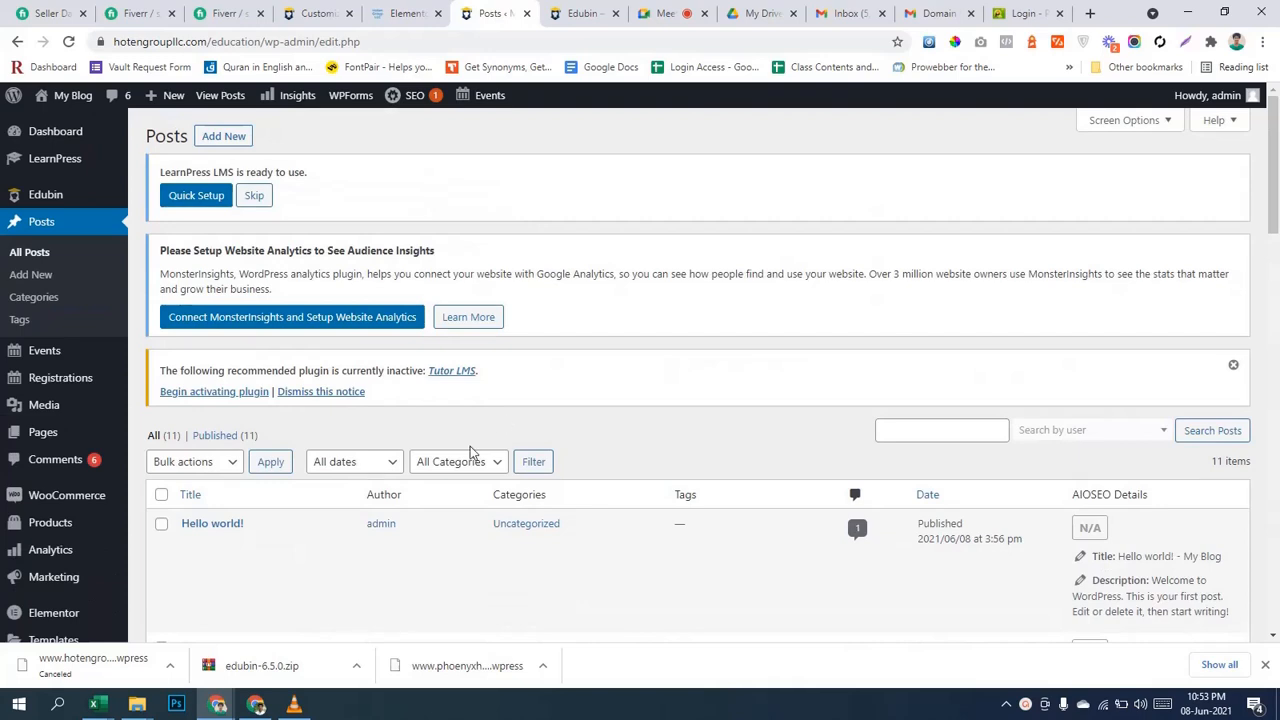
Open the LearnPress Courses list and look through the existing courses.
{"action": "mouse_move", "coordinate": [36, 172]}
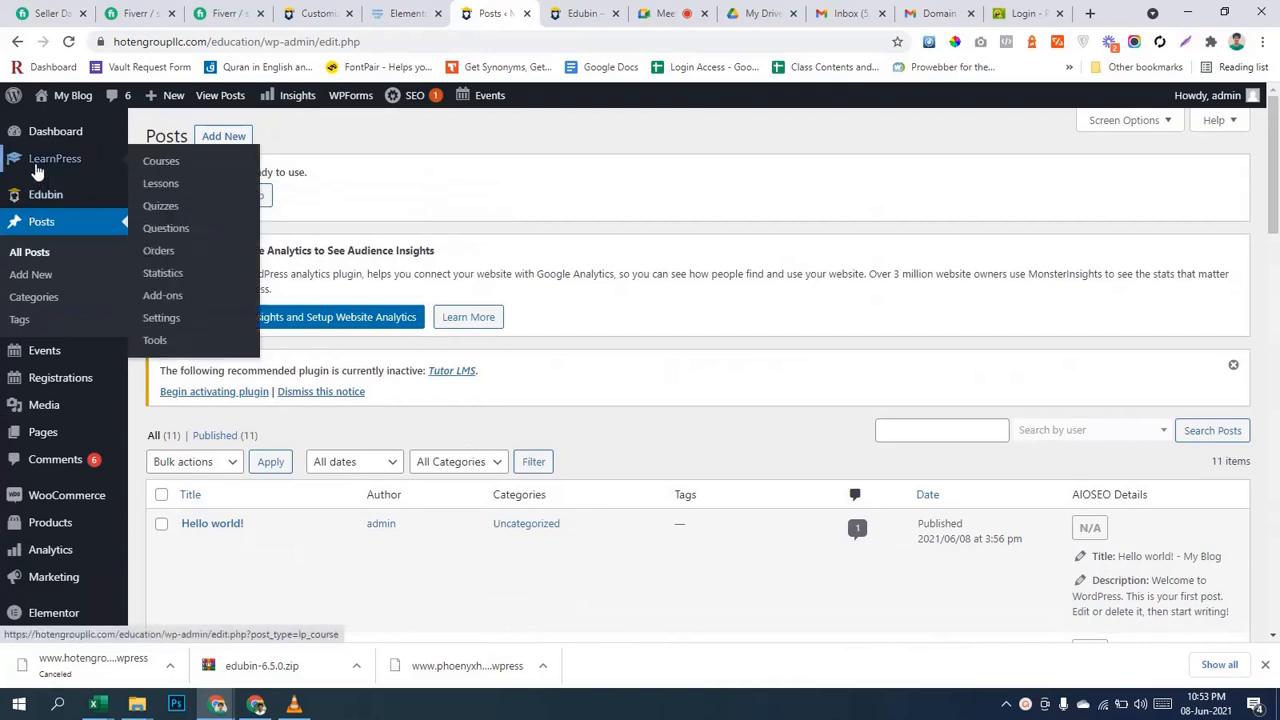
{"action": "left_click", "coordinate": [166, 166]}
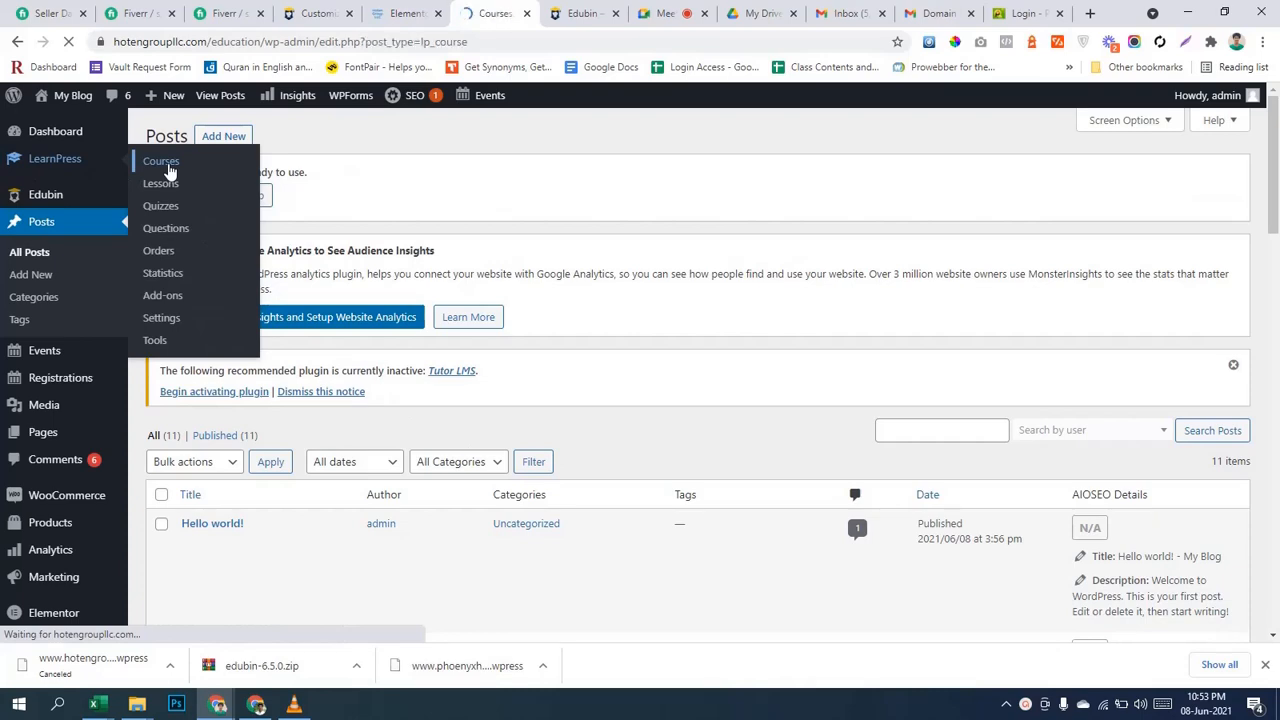
{"action": "scroll", "coordinate": [660, 297], "scroll_direction": "down", "scroll_amount": 3}
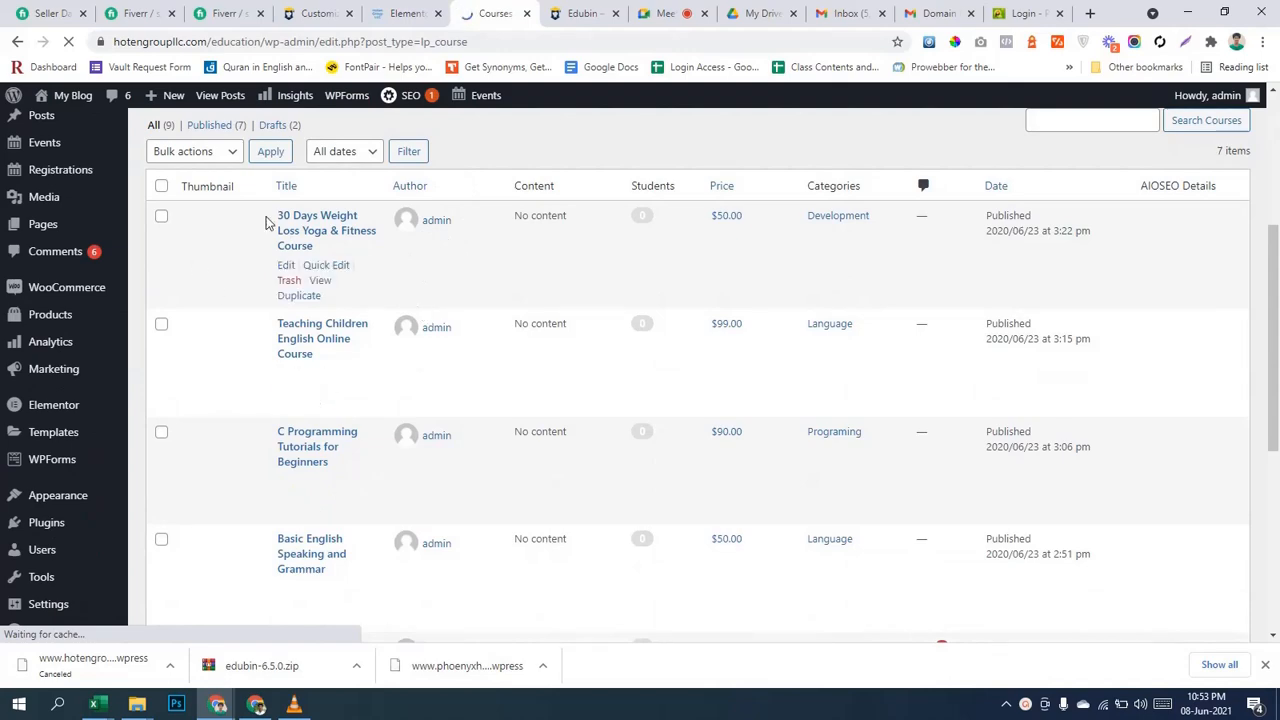
{"action": "scroll", "coordinate": [640, 389], "scroll_direction": "down", "scroll_amount": 1}
{"action": "scroll", "coordinate": [640, 389], "scroll_direction": "up", "scroll_amount": 3}
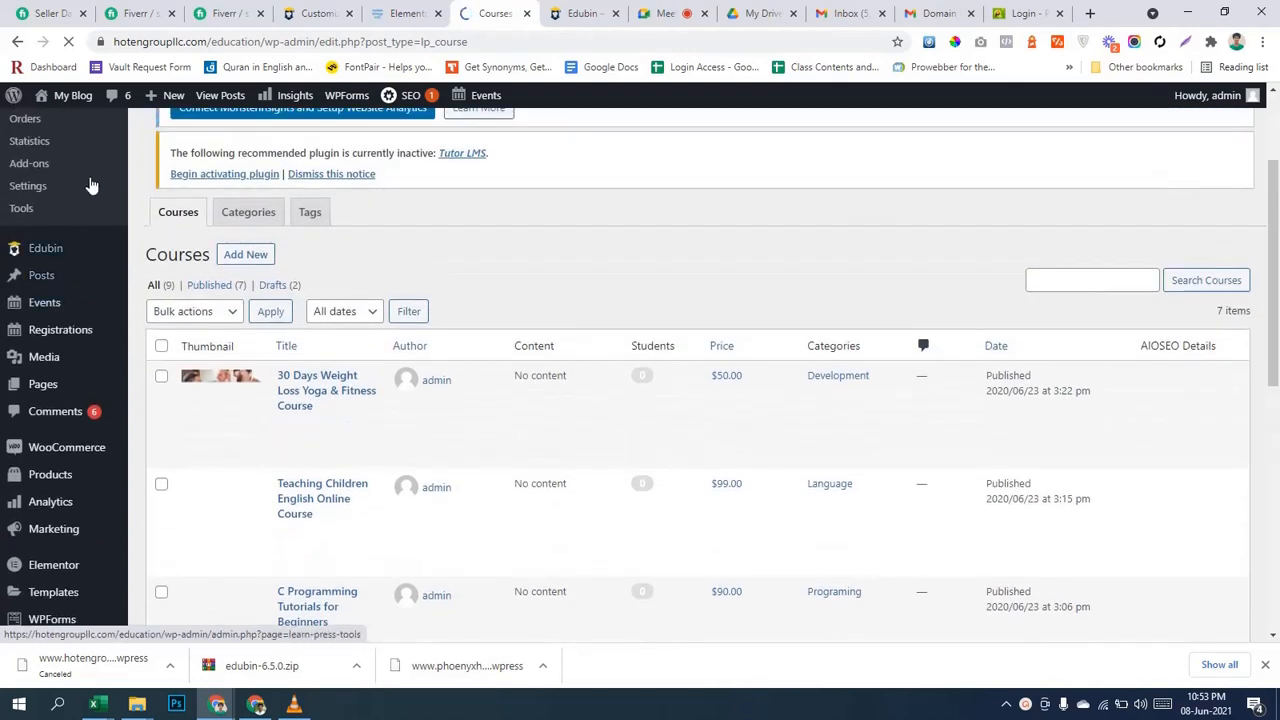
{"action": "scroll", "coordinate": [868, 346], "scroll_direction": "down", "scroll_amount": 2}
{"action": "scroll", "coordinate": [868, 352], "scroll_direction": "down", "scroll_amount": 1}
Open the edit page of the "30 Days Weight Loss Yoga & Fitness Course" in a new browser tab.
{"action": "mouse_move", "coordinate": [314, 277]}
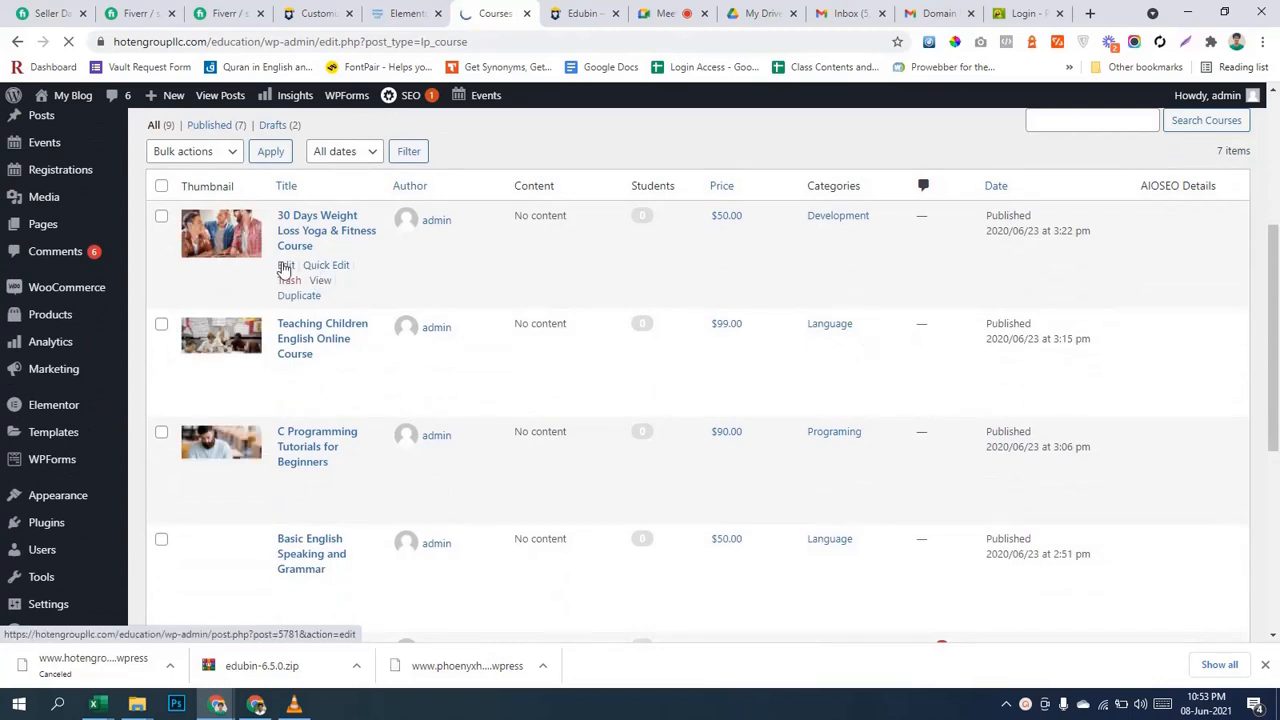
{"action": "right_click", "coordinate": [285, 267]}
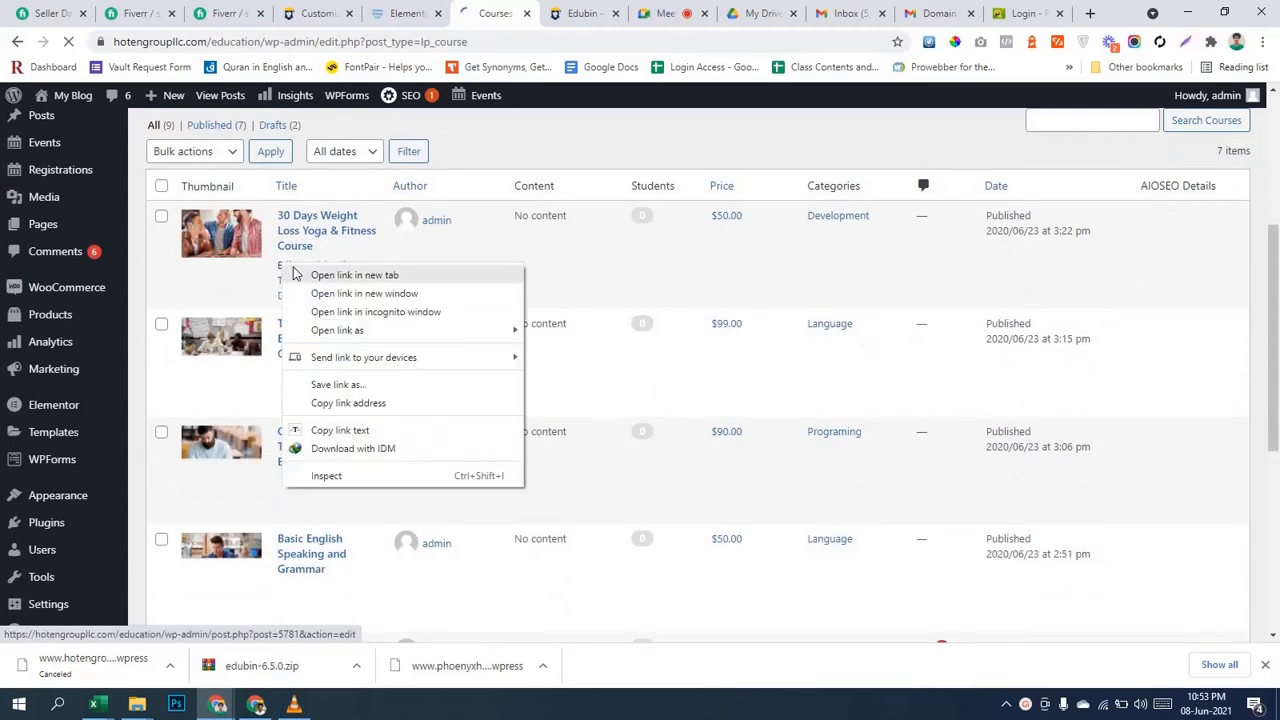
{"action": "left_click", "coordinate": [312, 278]}
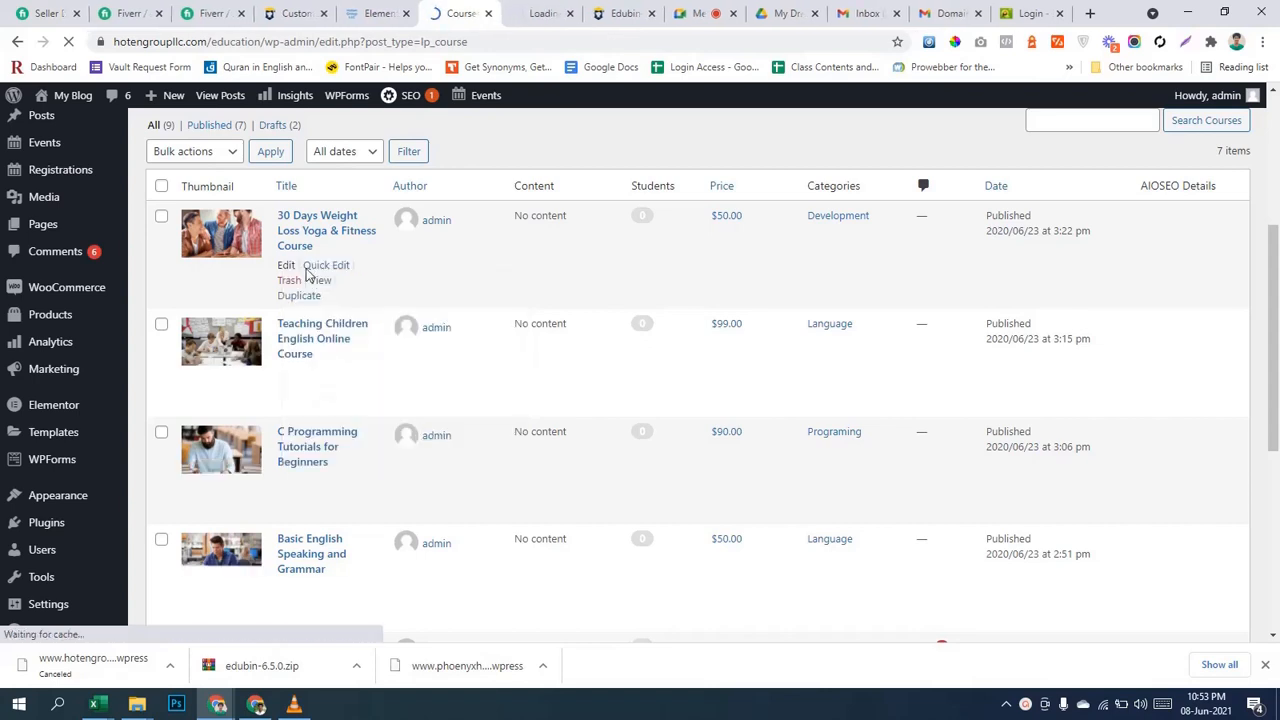
Switch to the "30 Days Weight Loss Yoga & Fitness Course" edit page and look over its title, content editor and publishing options.
{"action": "left_click", "coordinate": [567, 13]}
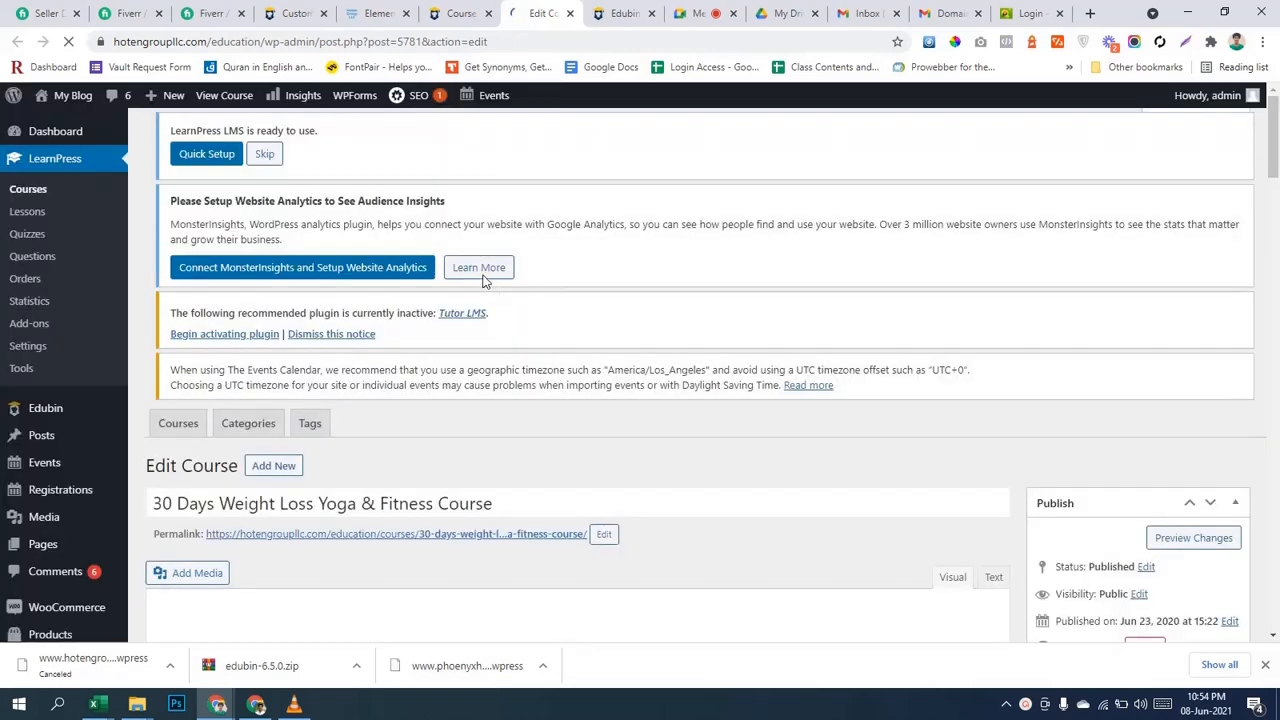
{"action": "scroll", "coordinate": [525, 262], "scroll_direction": "down", "scroll_amount": 2}
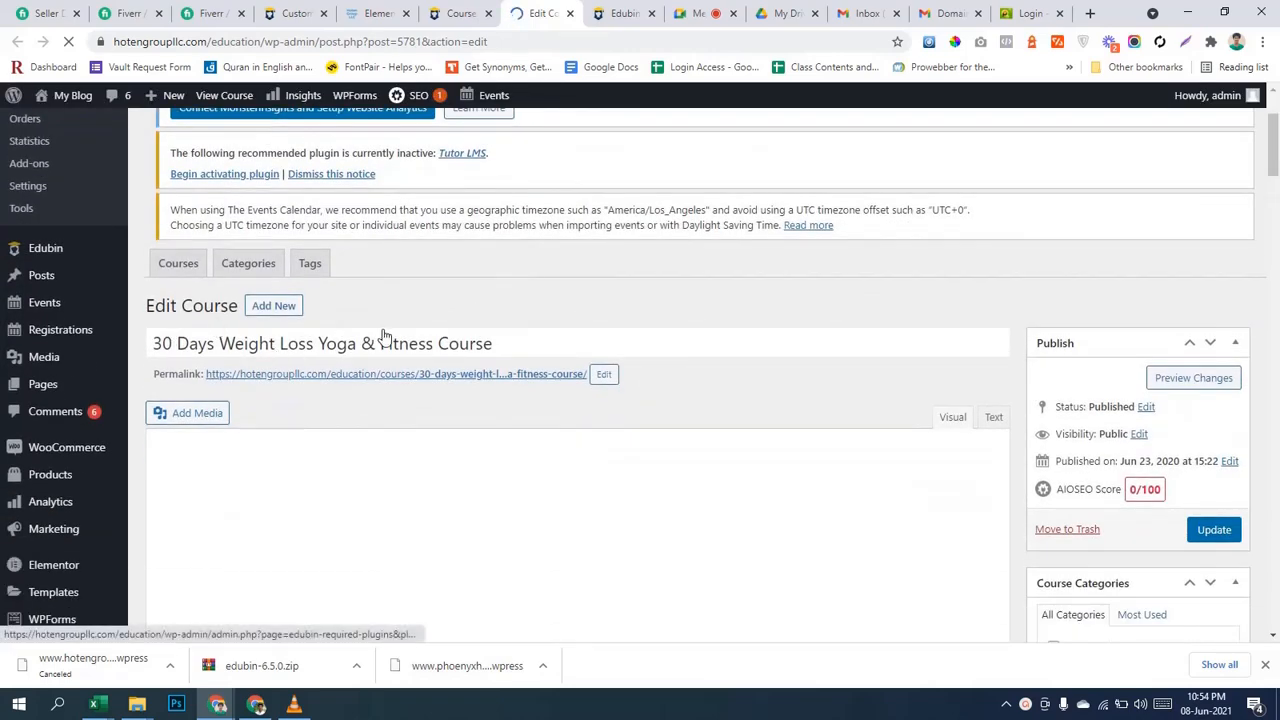
{"action": "left_click", "coordinate": [449, 338]}
{"action": "scroll", "coordinate": [624, 330], "scroll_direction": "down", "scroll_amount": 1}
{"action": "scroll", "coordinate": [624, 334], "scroll_direction": "down", "scroll_amount": 2}
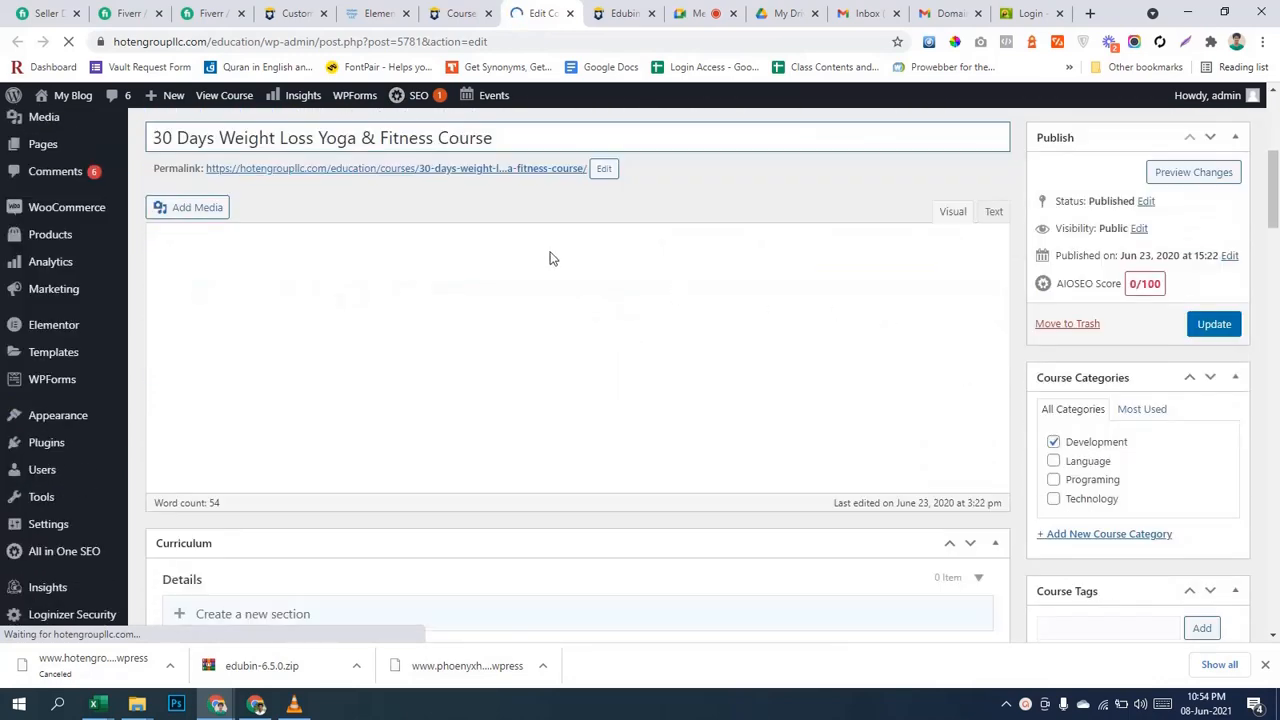
{"action": "scroll", "coordinate": [472, 312], "scroll_direction": "down", "scroll_amount": 6}
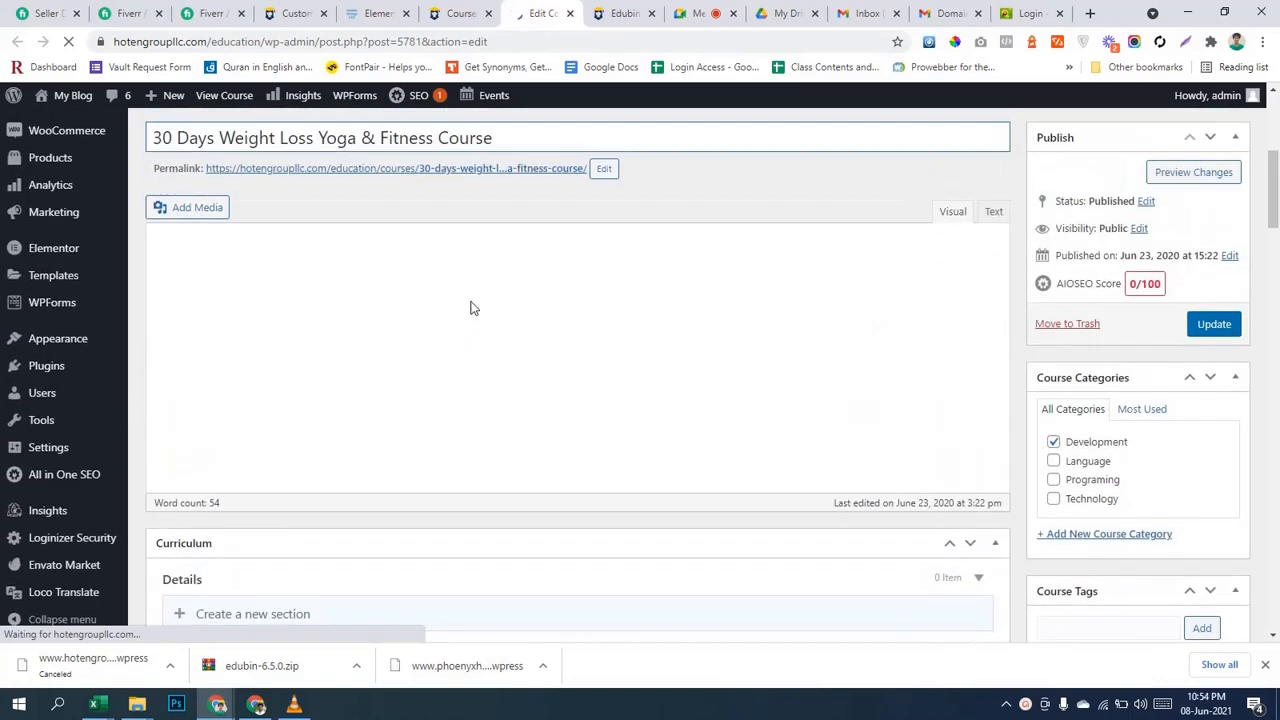
{"action": "scroll", "coordinate": [514, 314], "scroll_direction": "up", "scroll_amount": 4}
{"action": "scroll", "coordinate": [514, 314], "scroll_direction": "down", "scroll_amount": 2}
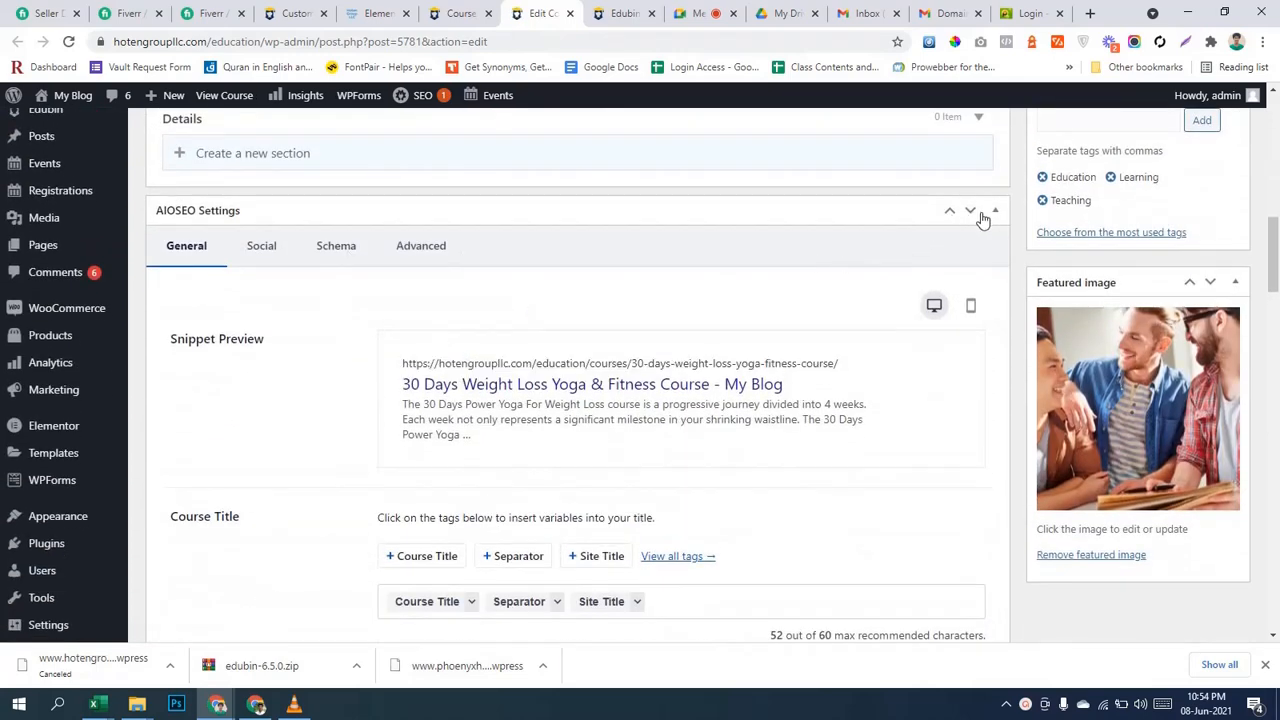
Switch to Google Meet, admit the waiting participant to the call, and return to the course edit page.
{"action": "left_click", "coordinate": [700, 14]}
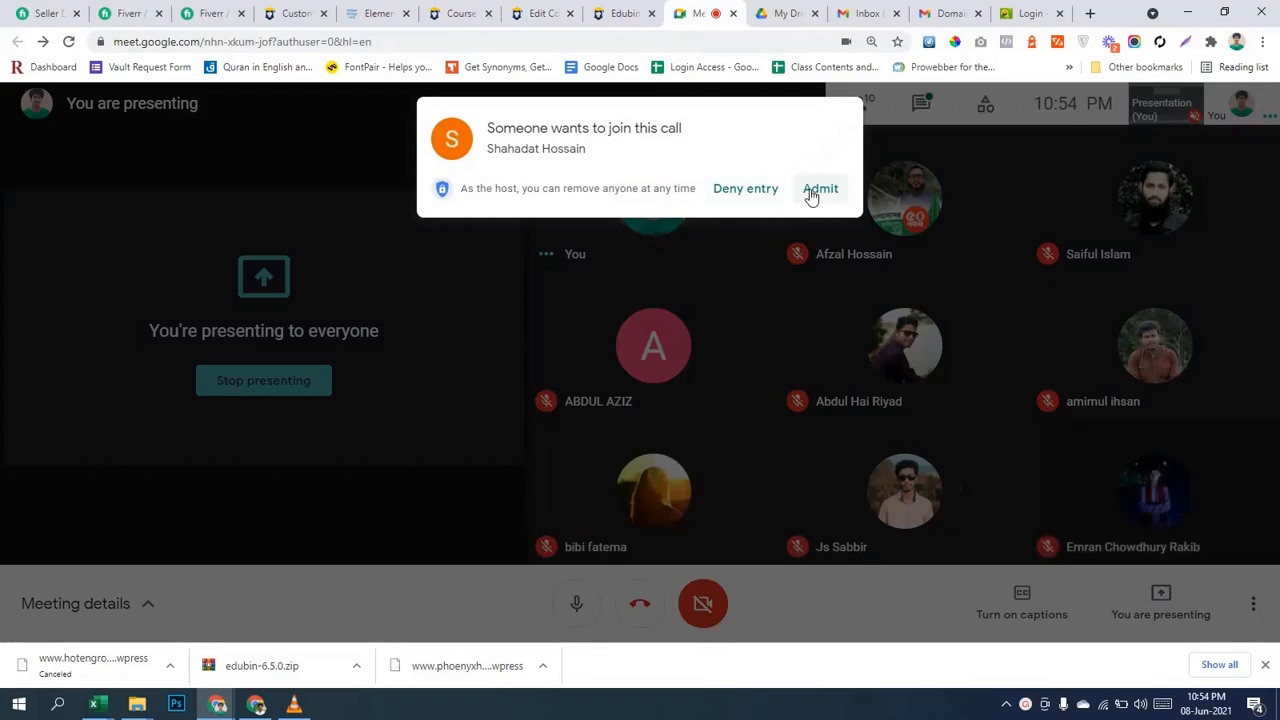
{"action": "left_click", "coordinate": [818, 190]}
{"action": "left_click", "coordinate": [540, 13]}
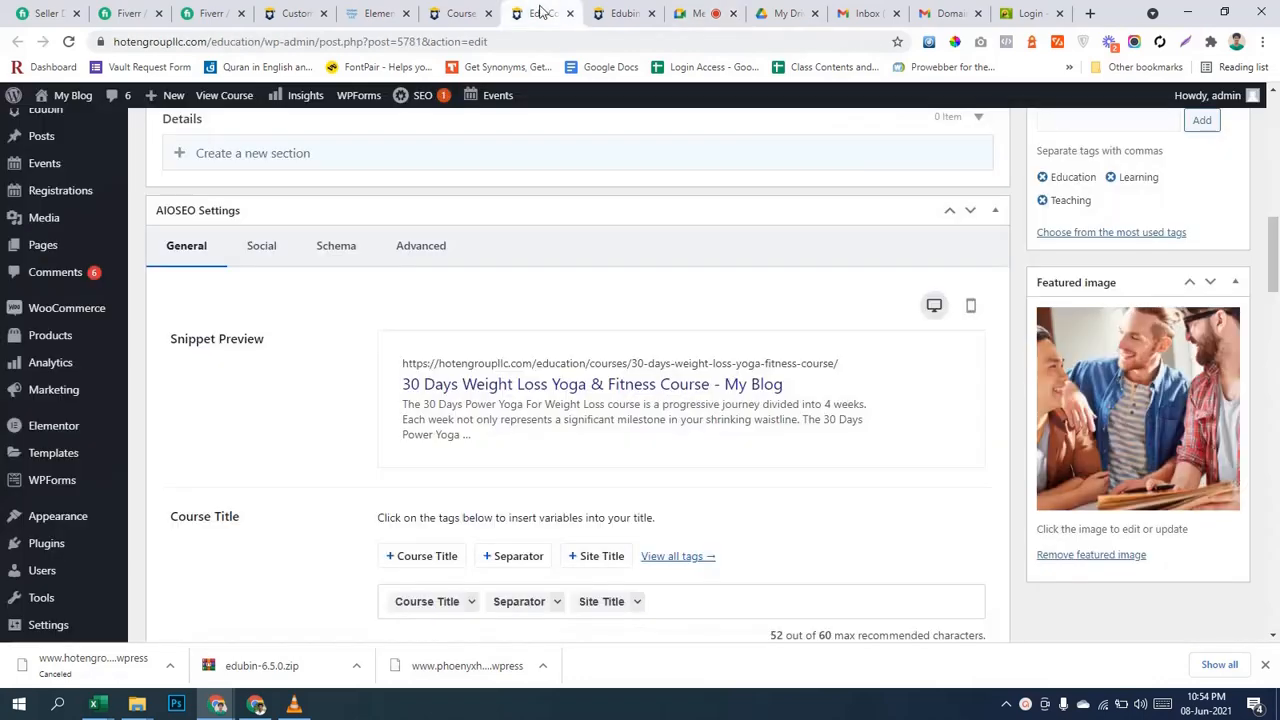
Collapse the AIOSEO Settings section and move it below Course Settings.
{"action": "left_click", "coordinate": [991, 214]}
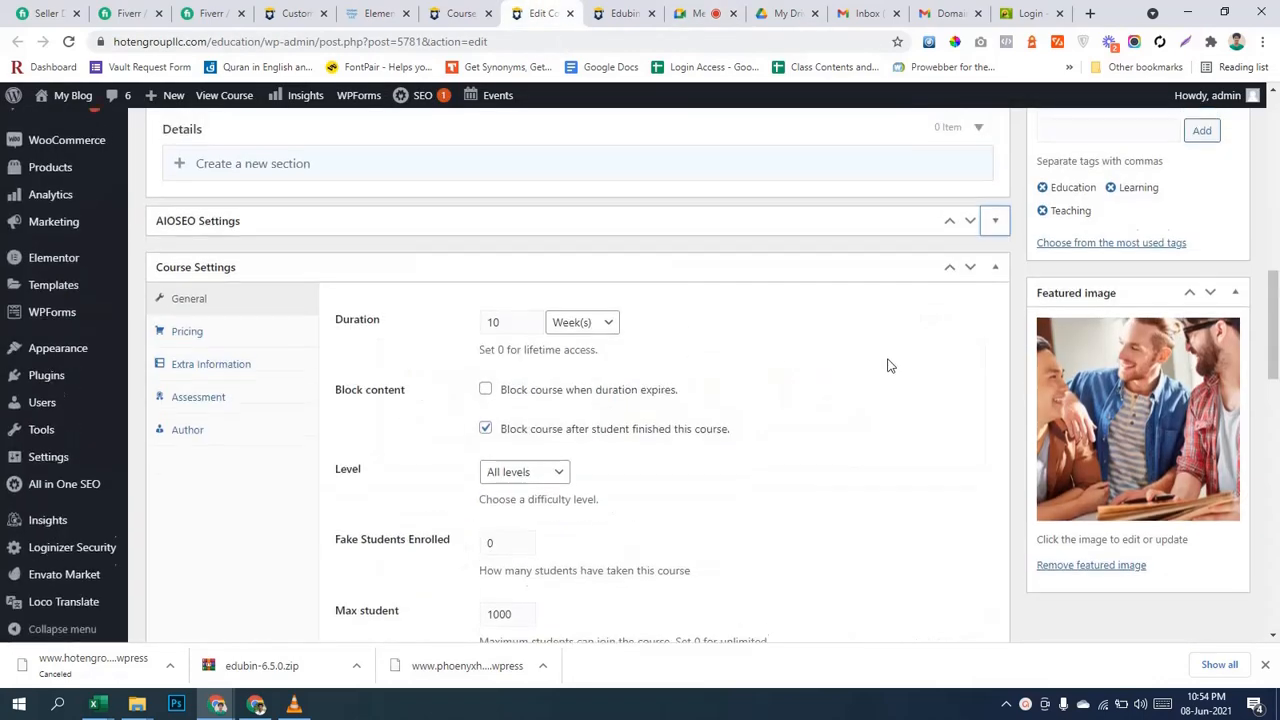
{"action": "scroll", "coordinate": [889, 366], "scroll_direction": "up", "scroll_amount": 2}
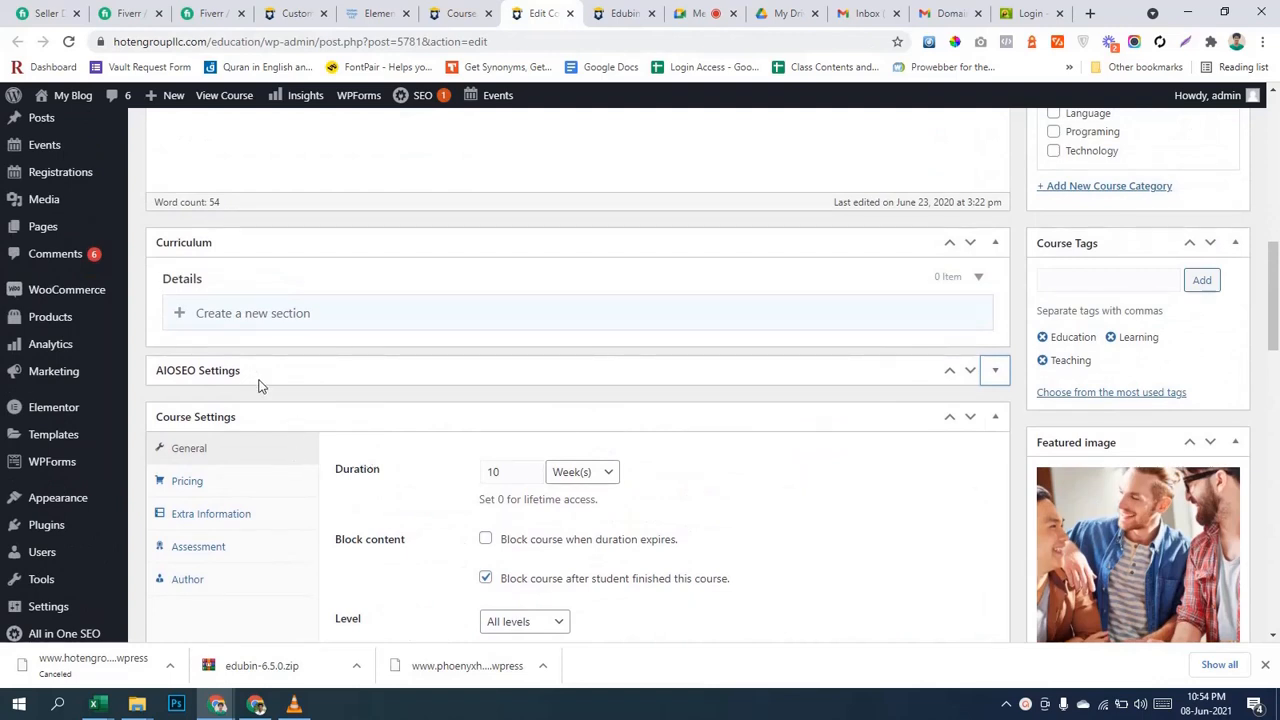
{"action": "left_click_drag", "start_coordinate": [235, 370], "coordinate": [235, 366]}
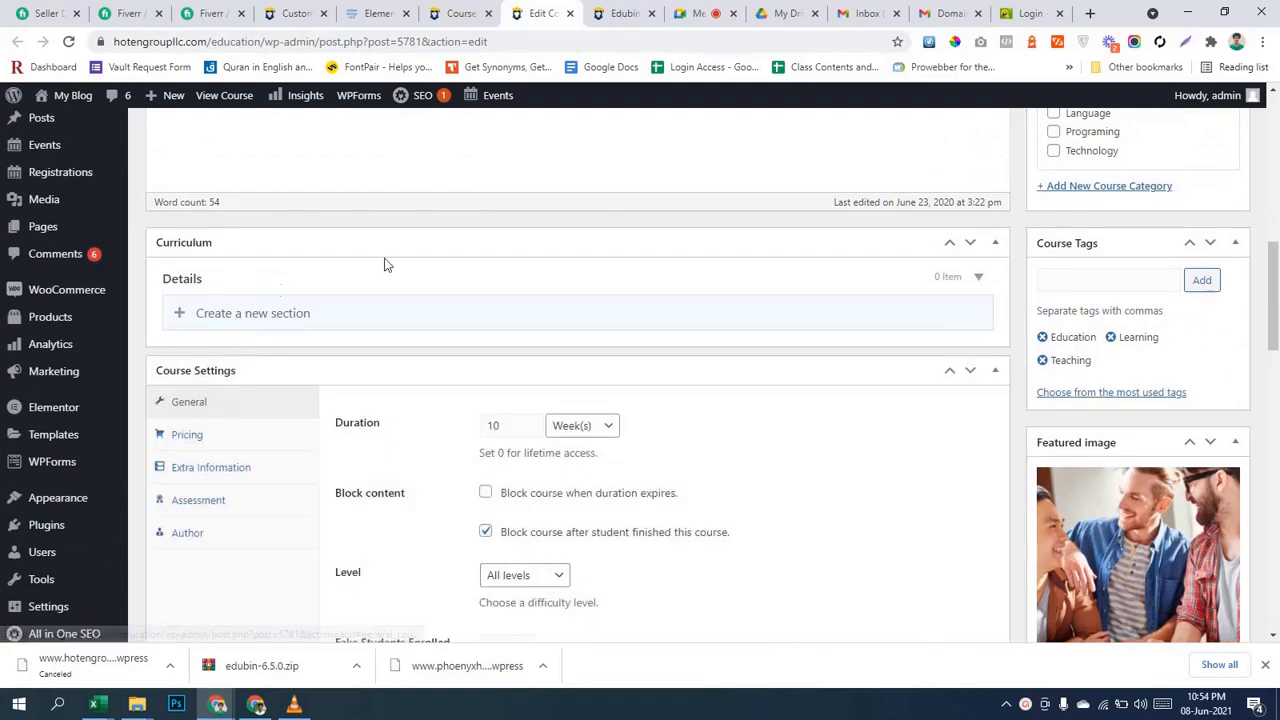
Review the course's title, description and Curriculum section, collapsing and expanding the Curriculum section.
{"action": "scroll", "coordinate": [430, 255], "scroll_direction": "up", "scroll_amount": 4}
{"action": "scroll", "coordinate": [165, 288], "scroll_direction": "up", "scroll_amount": 1}
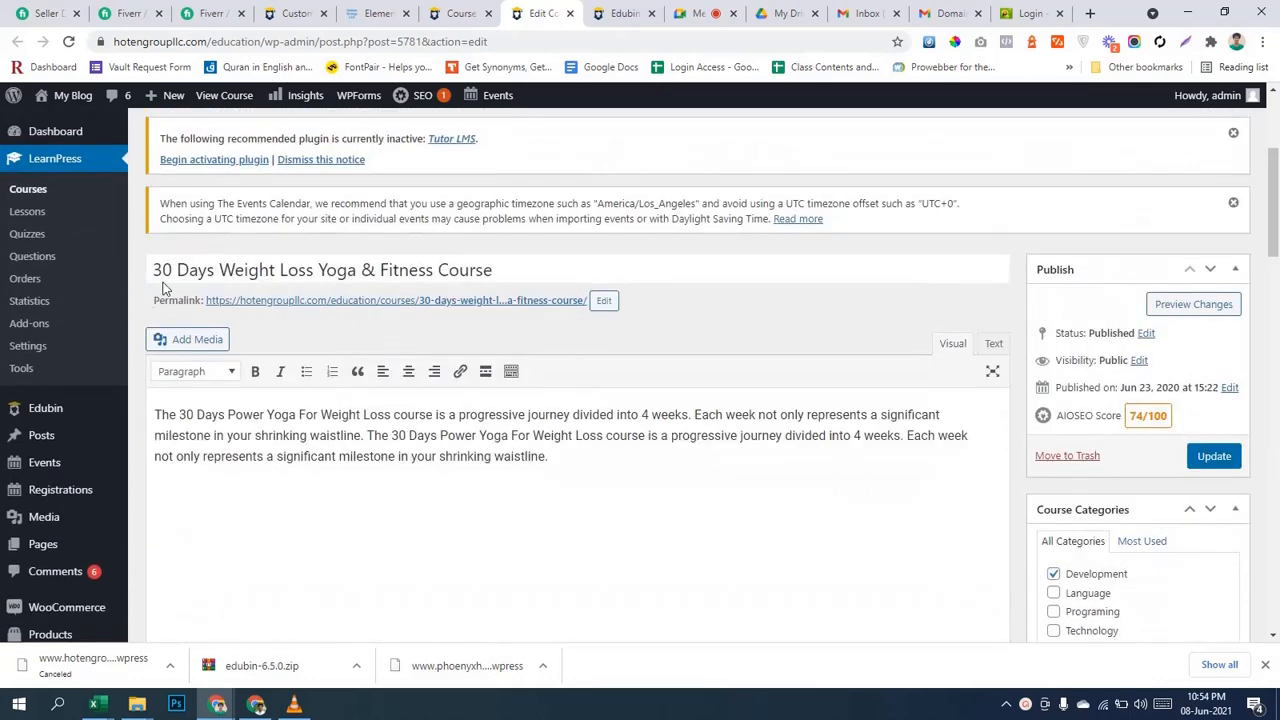
{"action": "scroll", "coordinate": [633, 437], "scroll_direction": "down", "scroll_amount": 1}
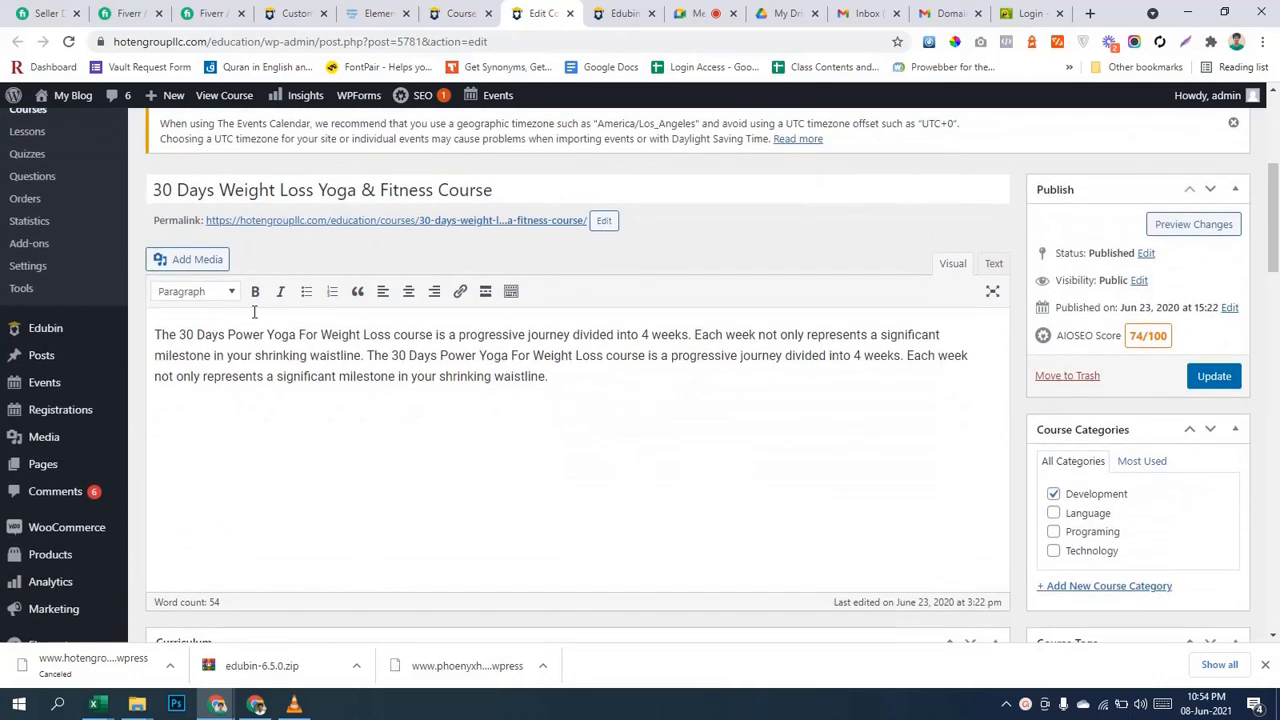
{"action": "scroll", "coordinate": [605, 372], "scroll_direction": "down", "scroll_amount": 4}
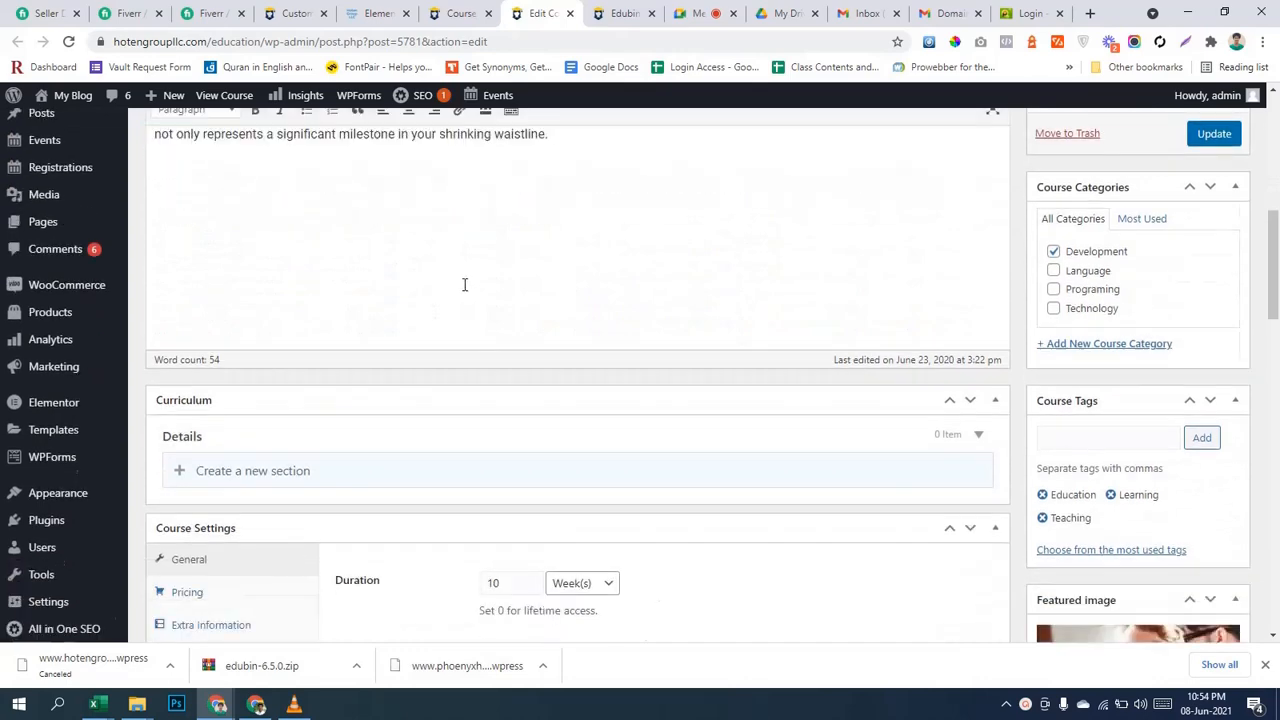
{"action": "left_click", "coordinate": [213, 325]}
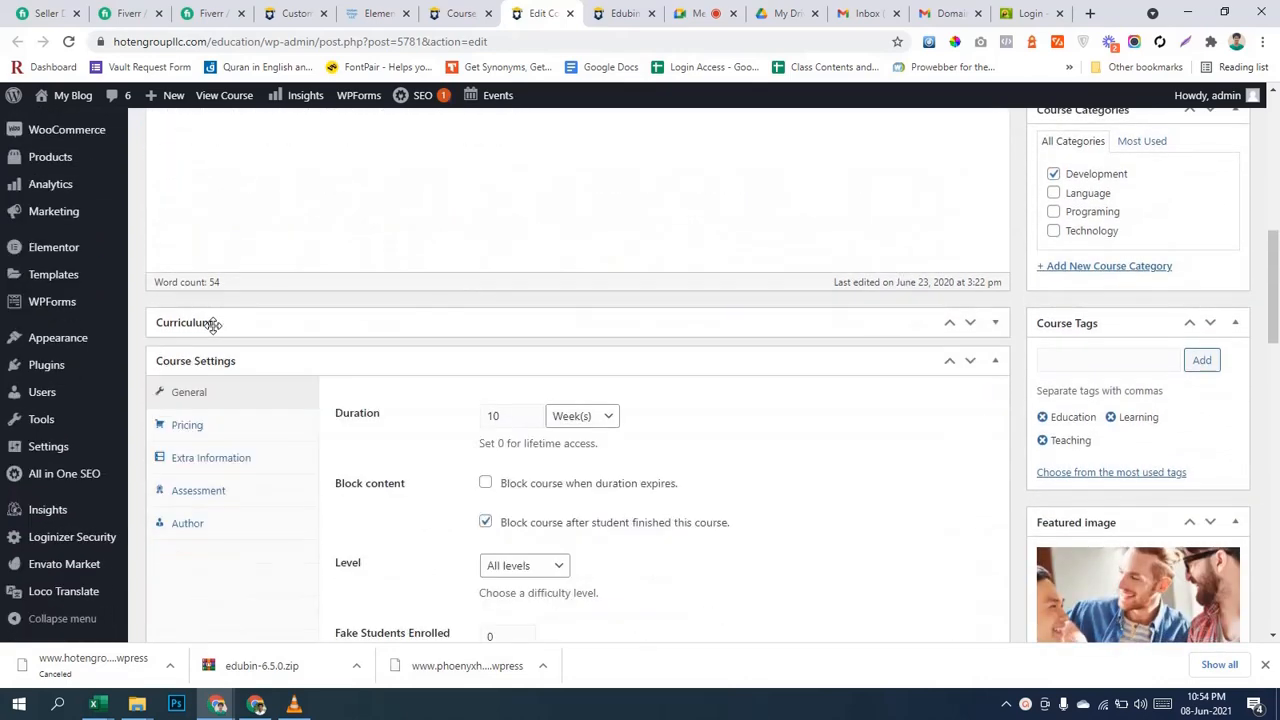
{"action": "left_click", "coordinate": [213, 325]}
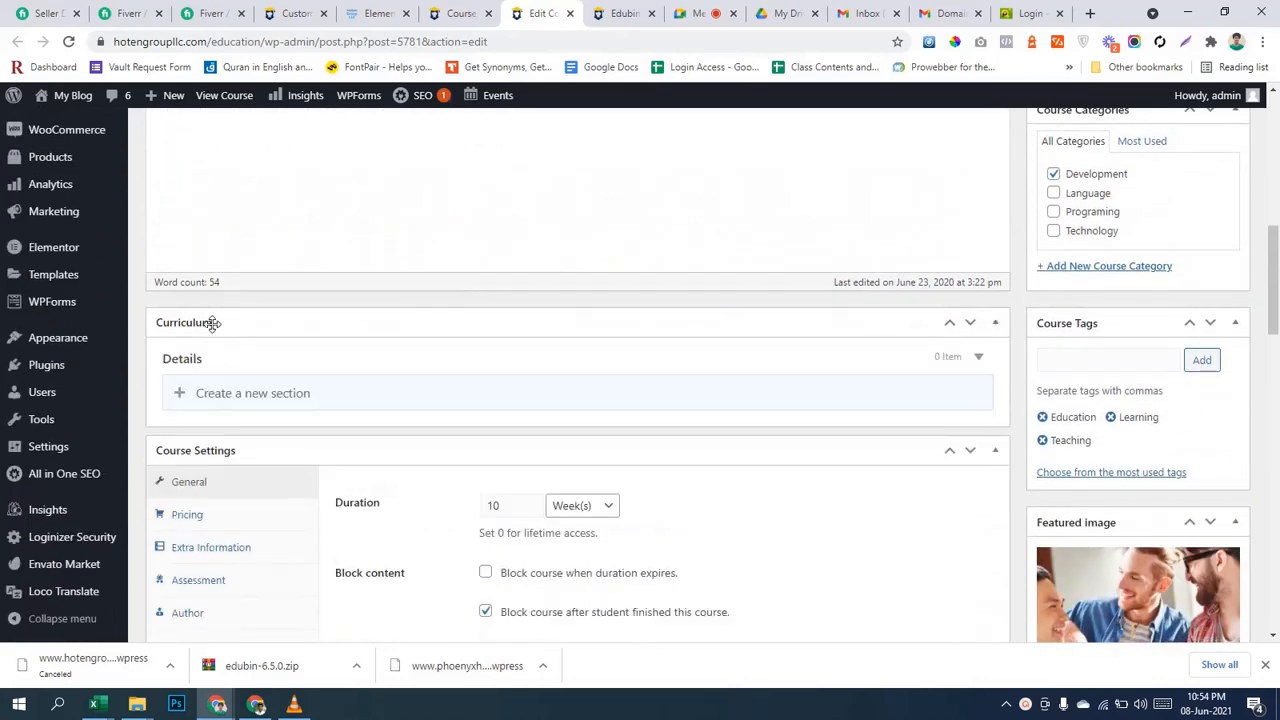
{"action": "left_click", "coordinate": [213, 323]}
{"action": "left_click", "coordinate": [209, 323]}
Examine the general Course Settings, from duration, block content and level through student limits, retakes, featured review and external link.
{"action": "scroll", "coordinate": [100, 340], "scroll_direction": "down", "scroll_amount": 2}
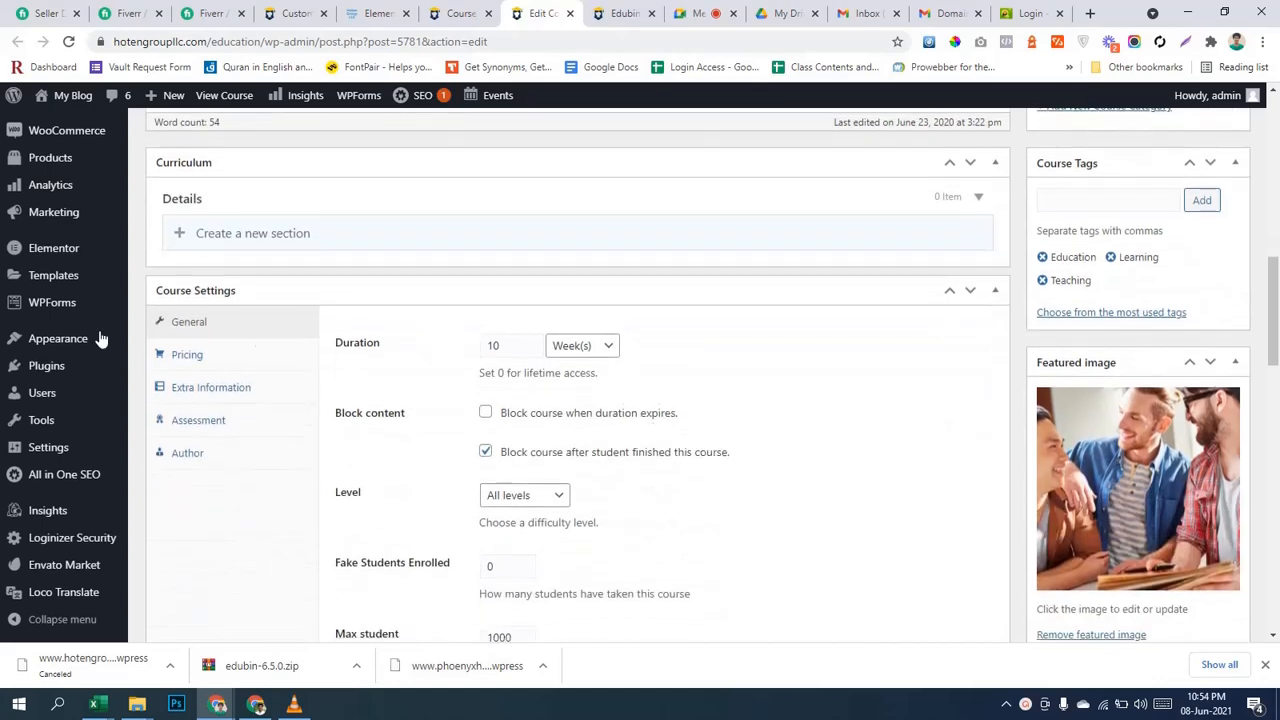
{"action": "scroll", "coordinate": [480, 343], "scroll_direction": "down", "scroll_amount": 2}
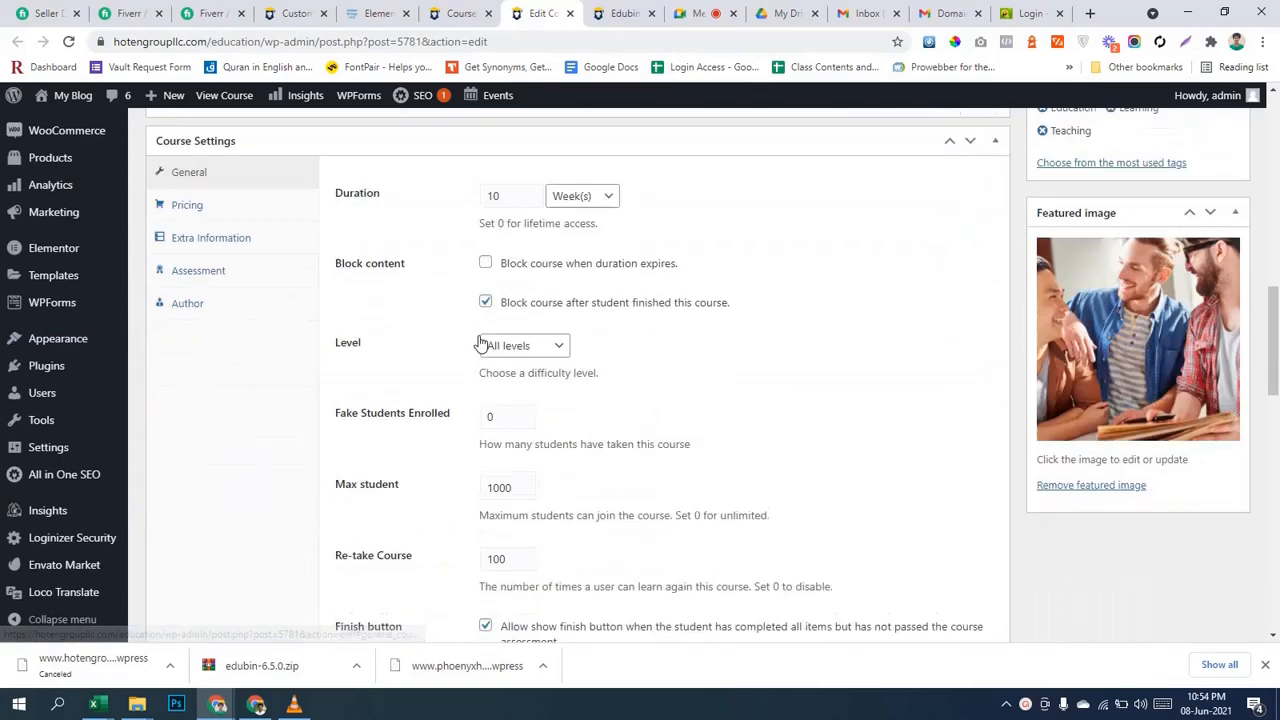
{"action": "left_click", "coordinate": [503, 185]}
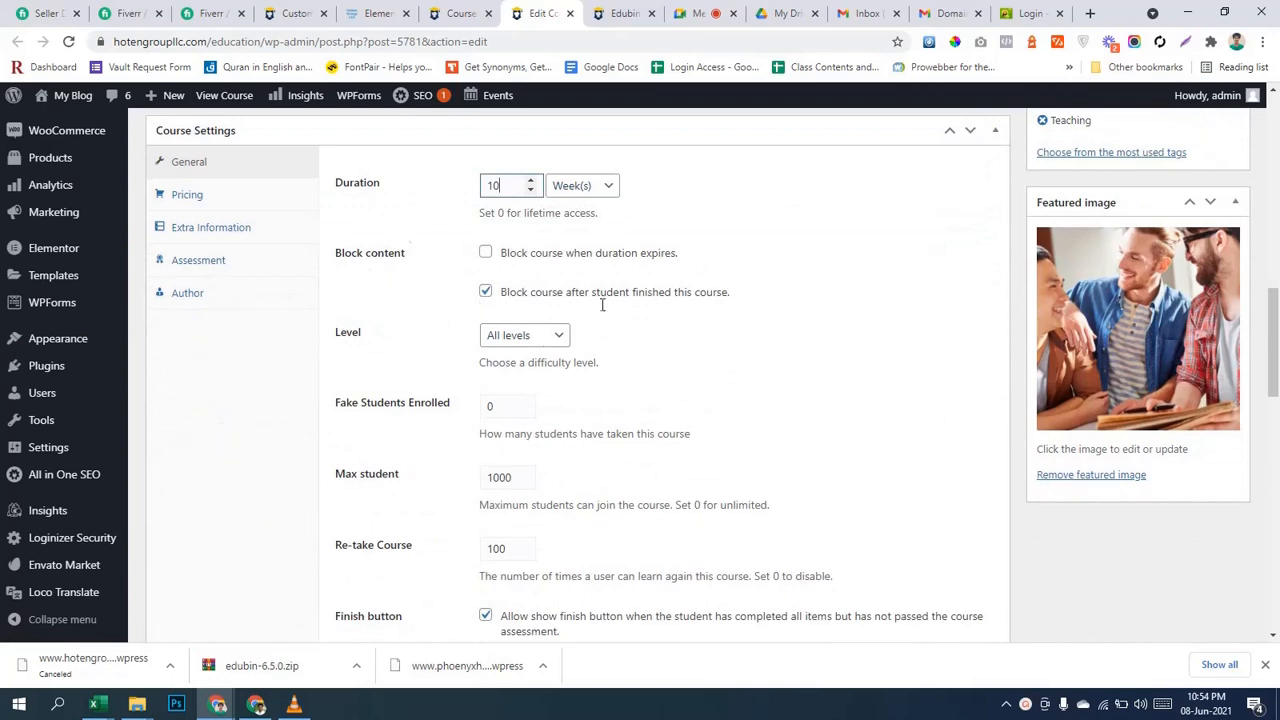
{"action": "scroll", "coordinate": [288, 350], "scroll_direction": "down", "scroll_amount": 1}
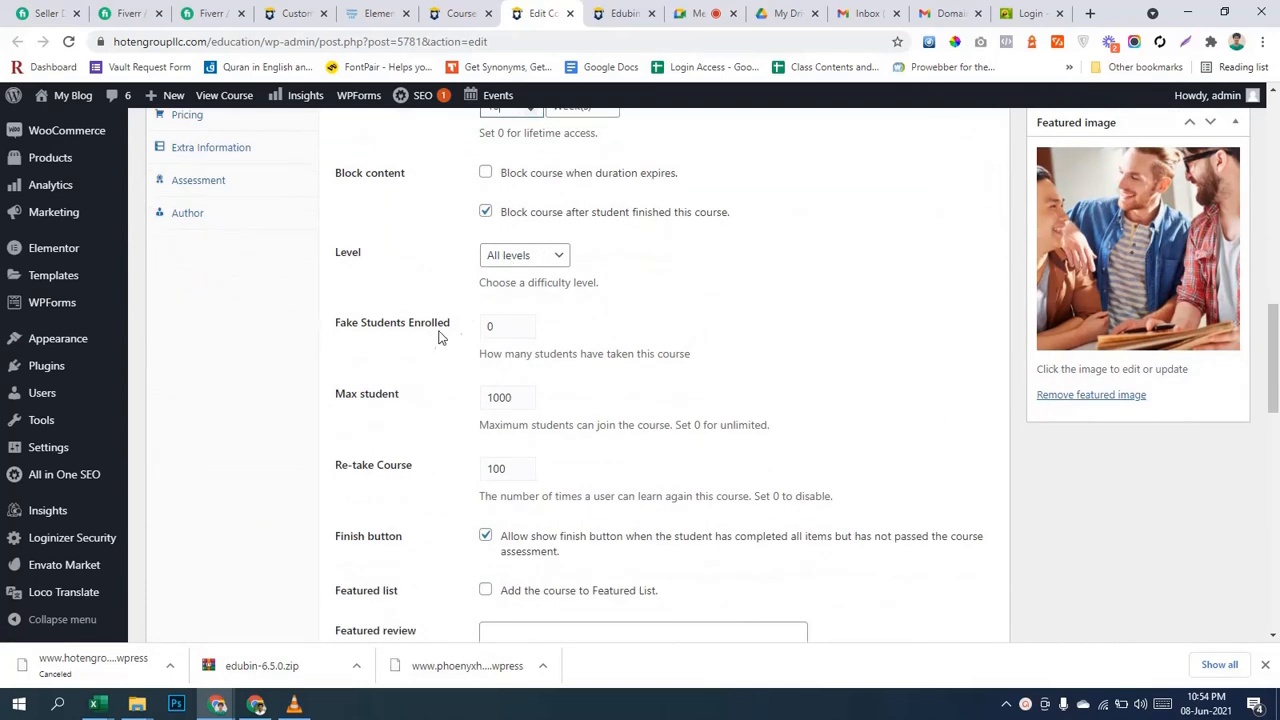
{"action": "scroll", "coordinate": [608, 355], "scroll_direction": "down", "scroll_amount": 2}
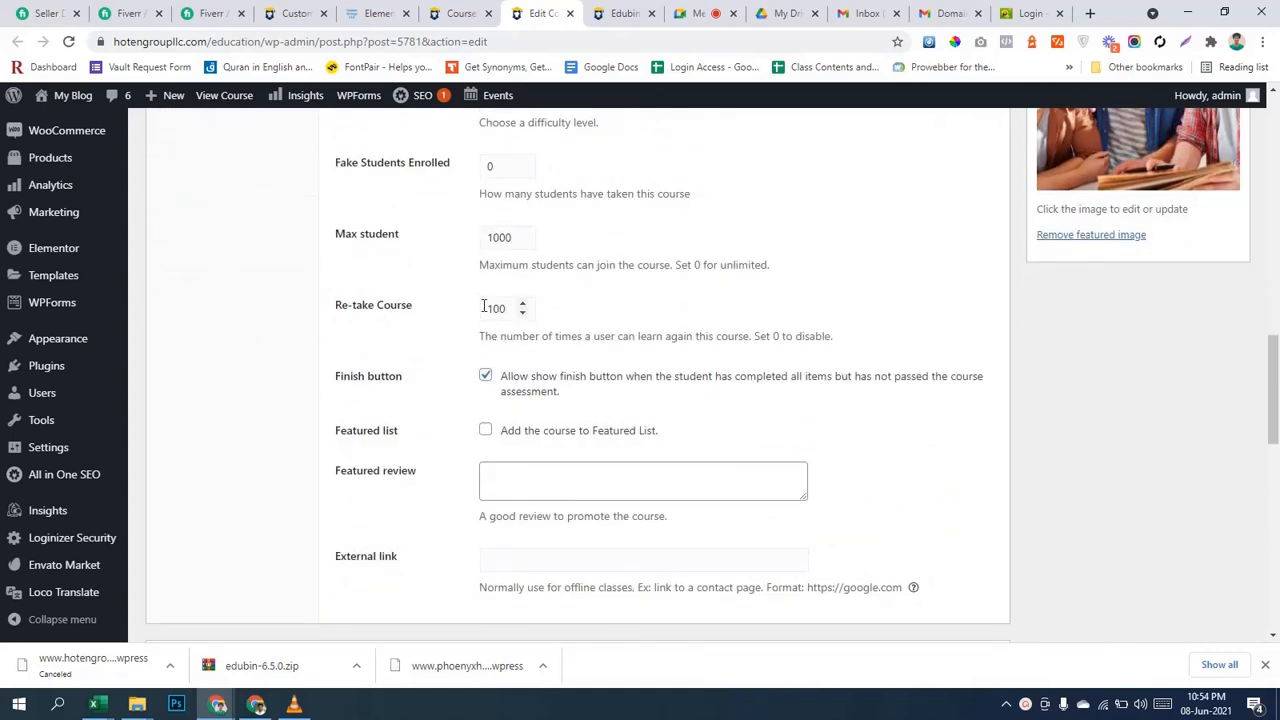
{"action": "scroll", "coordinate": [390, 386], "scroll_direction": "down", "scroll_amount": 1}
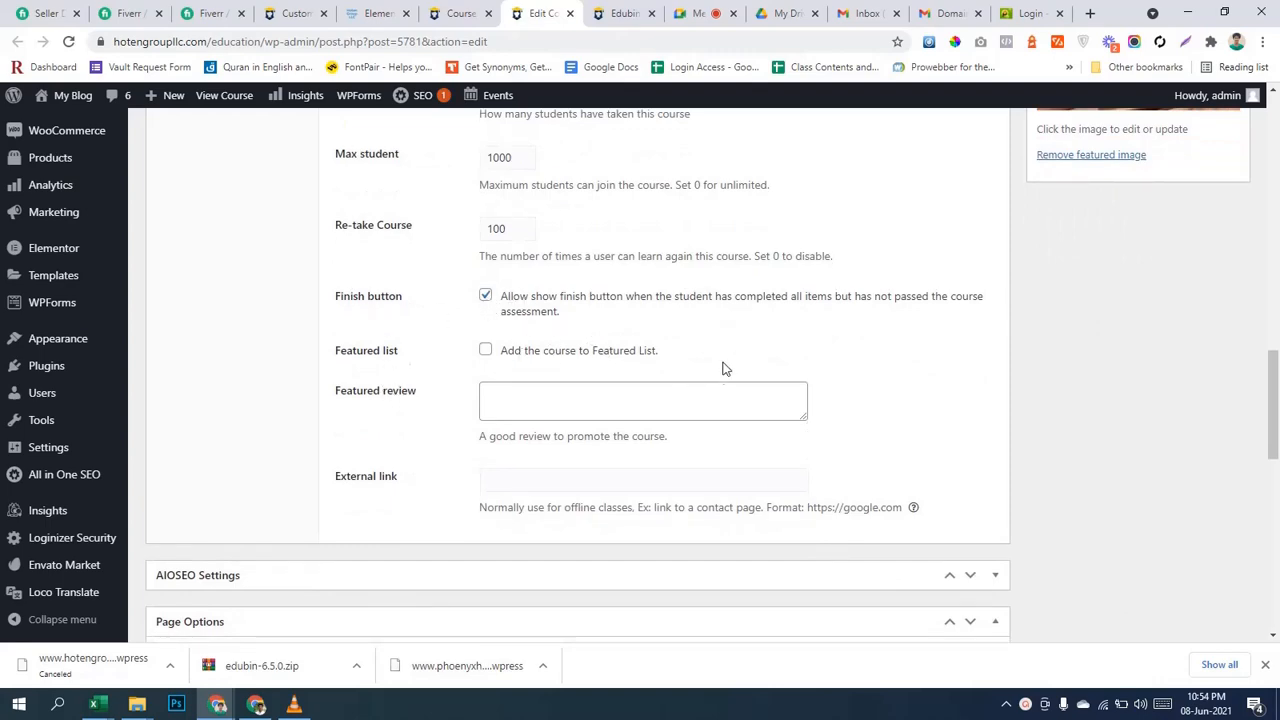
{"action": "scroll", "coordinate": [725, 369], "scroll_direction": "down", "scroll_amount": 3}
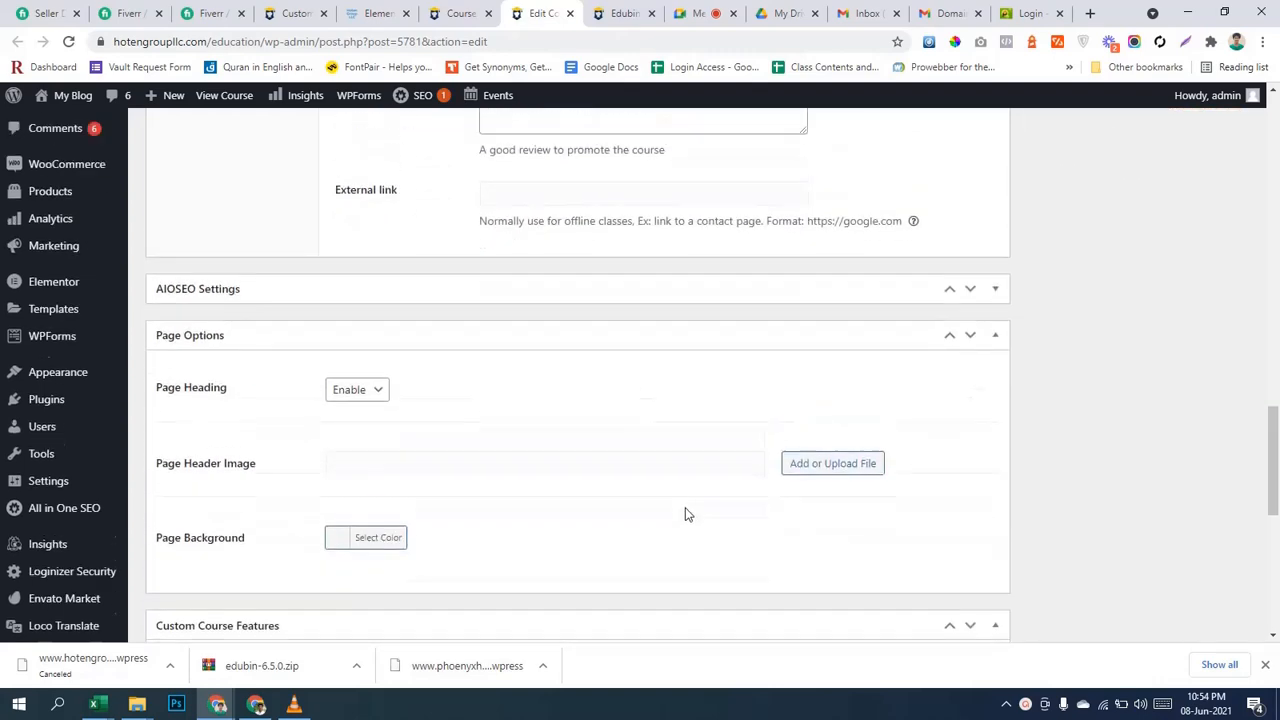
{"action": "scroll", "coordinate": [685, 510], "scroll_direction": "up", "scroll_amount": 5}
Look through the course's Page Options, Custom Course Features, Excerpt, Discussion and Comments sections.
{"action": "scroll", "coordinate": [674, 477], "scroll_direction": "down", "scroll_amount": 6}
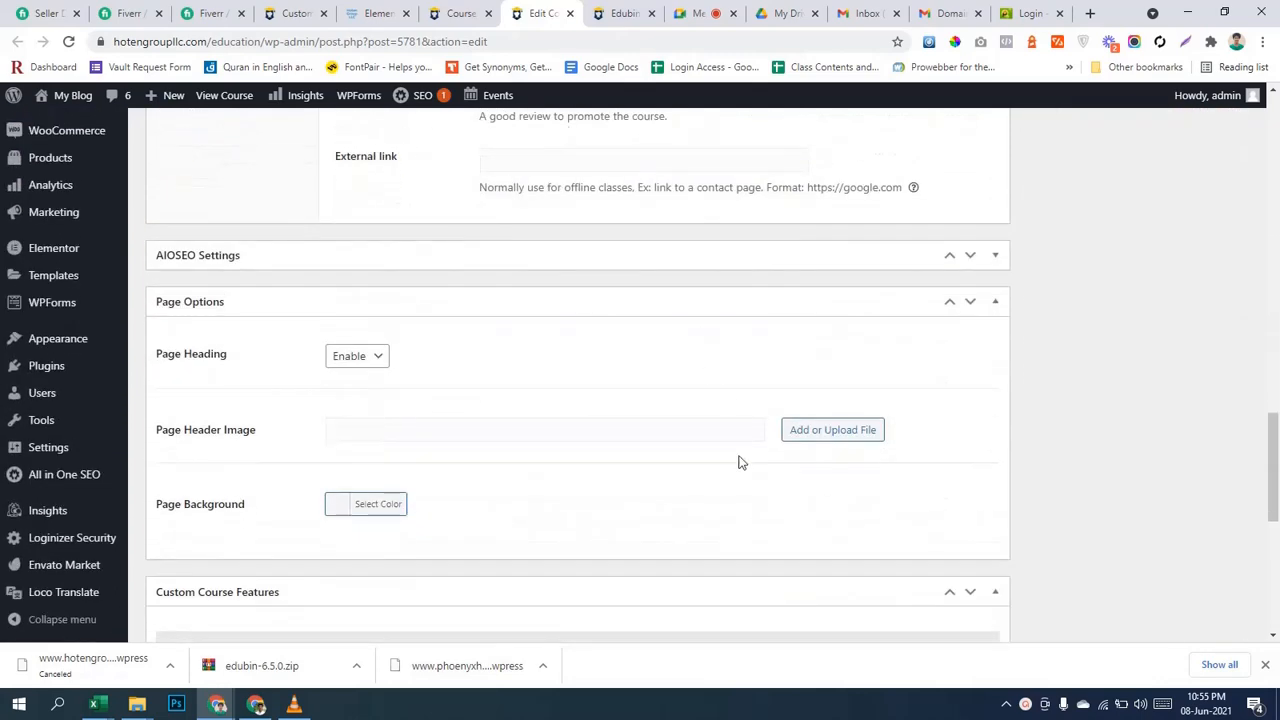
{"action": "scroll", "coordinate": [738, 462], "scroll_direction": "down", "scroll_amount": 3}
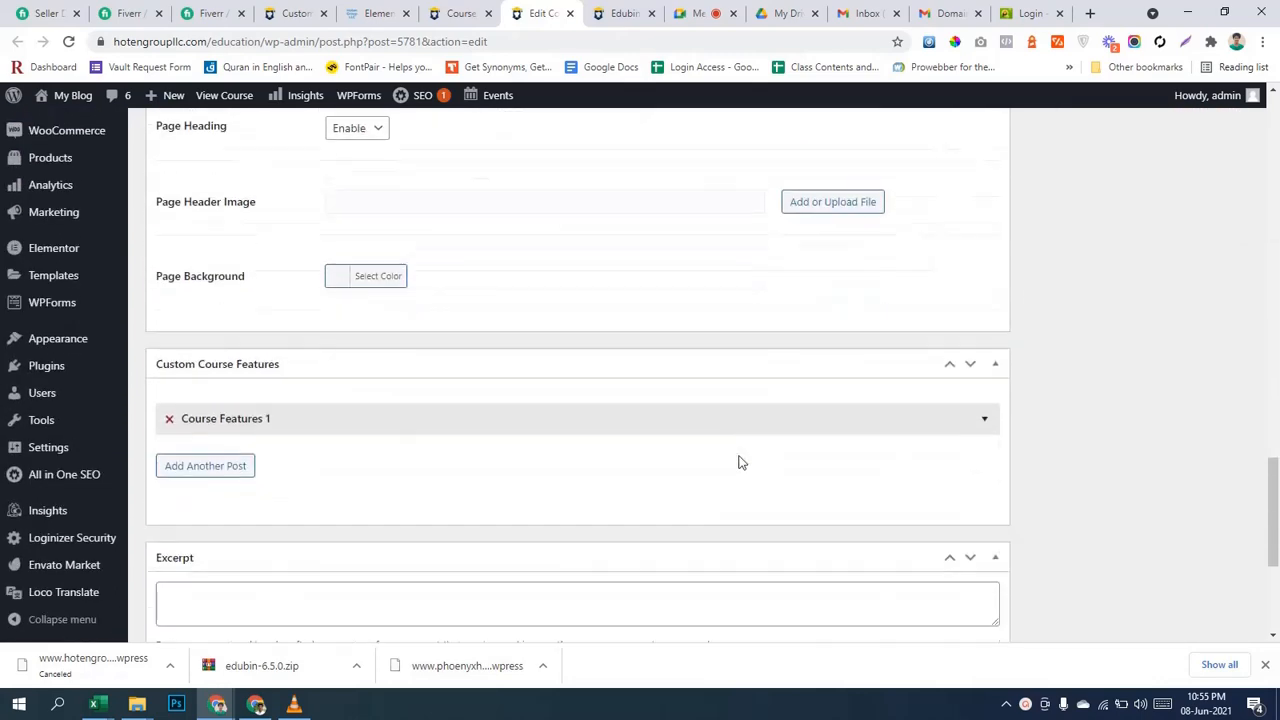
{"action": "scroll", "coordinate": [737, 451], "scroll_direction": "up", "scroll_amount": 4}
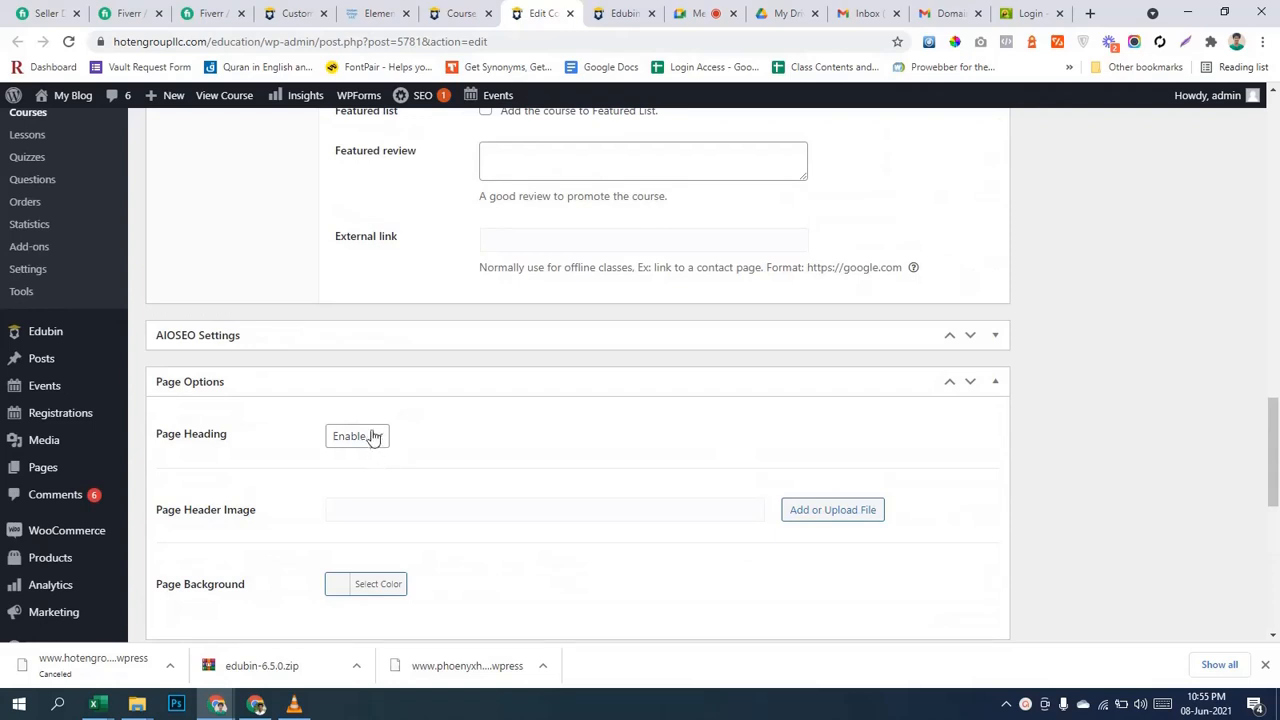
{"action": "scroll", "coordinate": [545, 440], "scroll_direction": "down", "scroll_amount": 4}
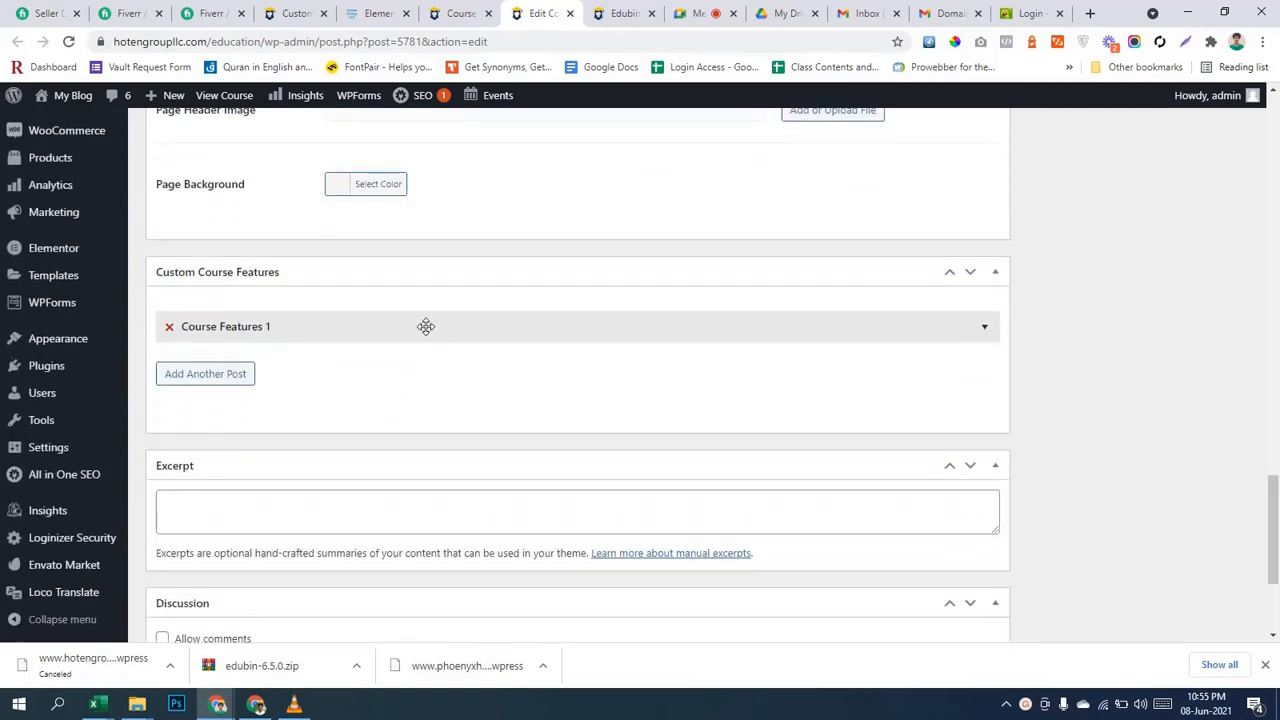
{"action": "left_click", "coordinate": [405, 277]}
{"action": "left_click", "coordinate": [405, 277]}
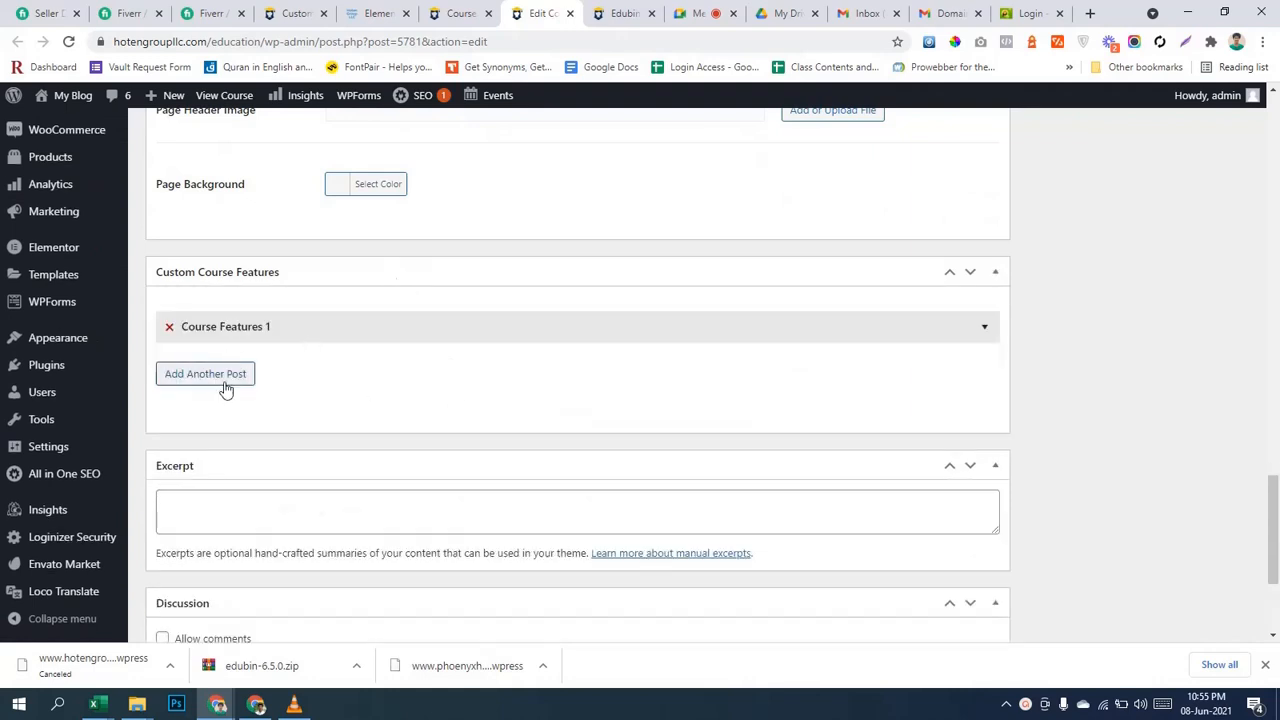
{"action": "scroll", "coordinate": [451, 440], "scroll_direction": "down", "scroll_amount": 3}
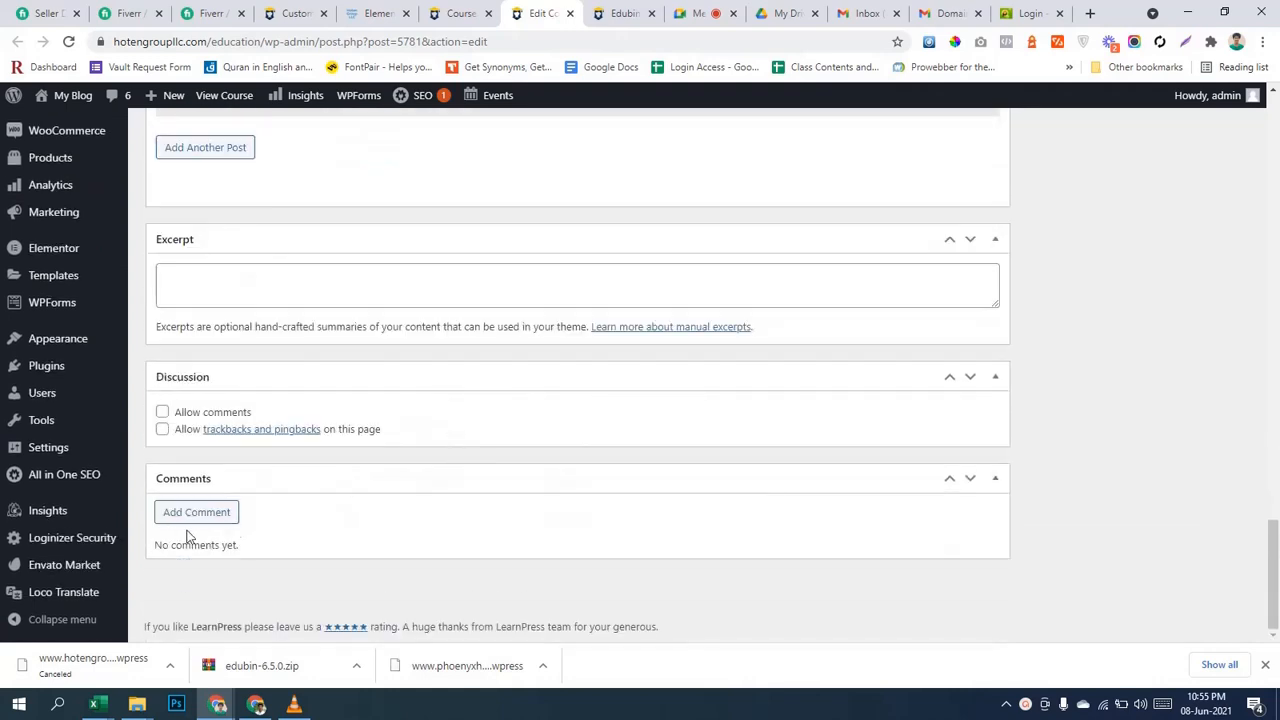
Preview the course page on the site and look over its header details, price and course sections.
{"action": "scroll", "coordinate": [220, 538], "scroll_direction": "up", "scroll_amount": 15}
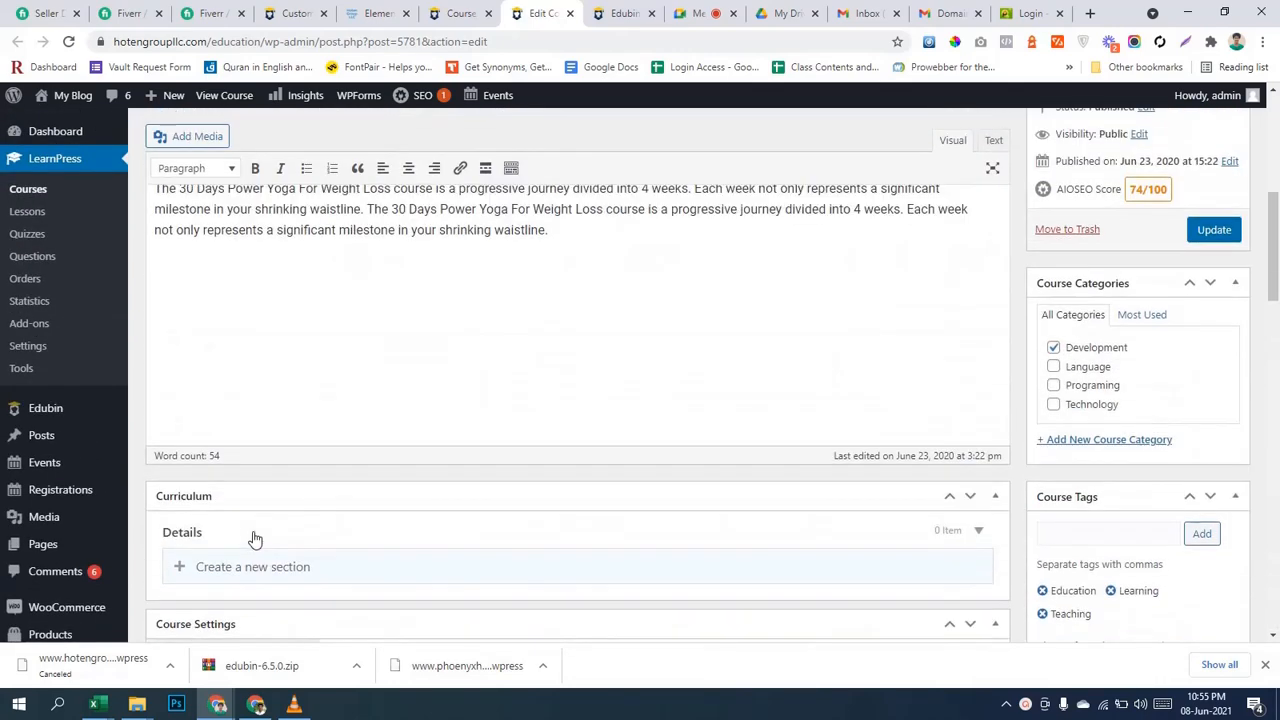
{"action": "scroll", "coordinate": [590, 295], "scroll_direction": "up", "scroll_amount": 3}
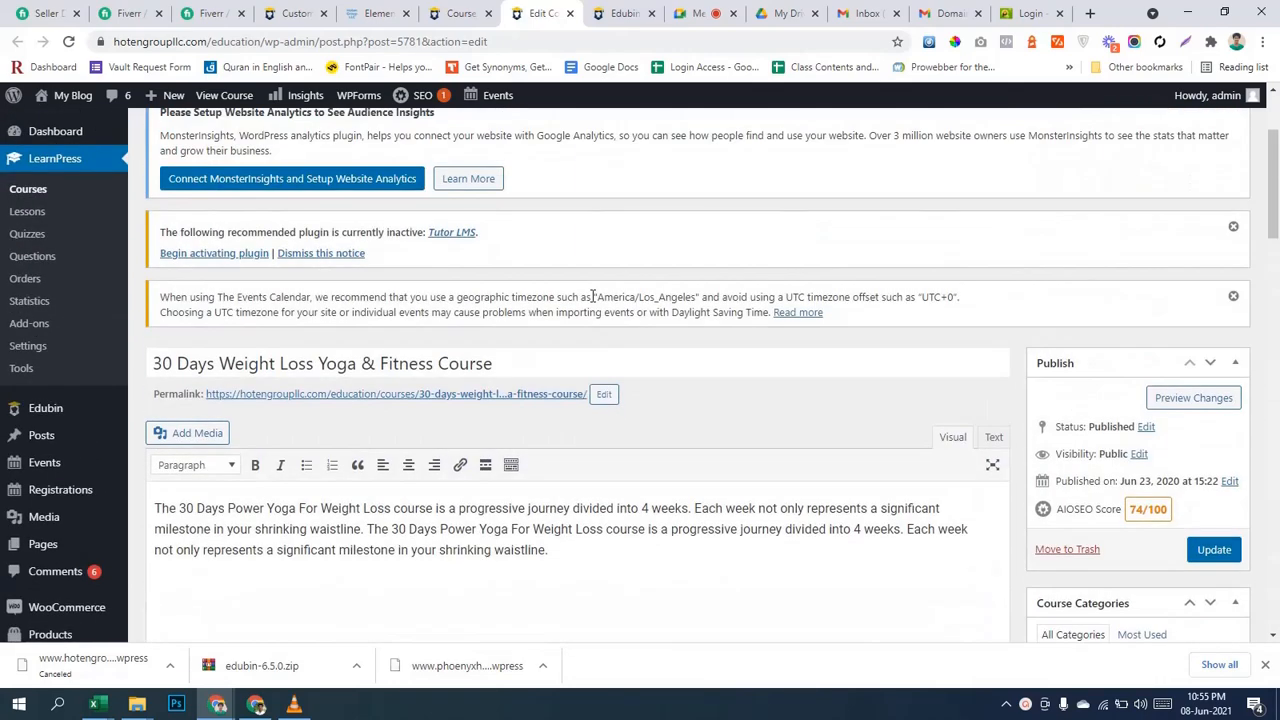
{"action": "left_click", "coordinate": [1193, 398]}
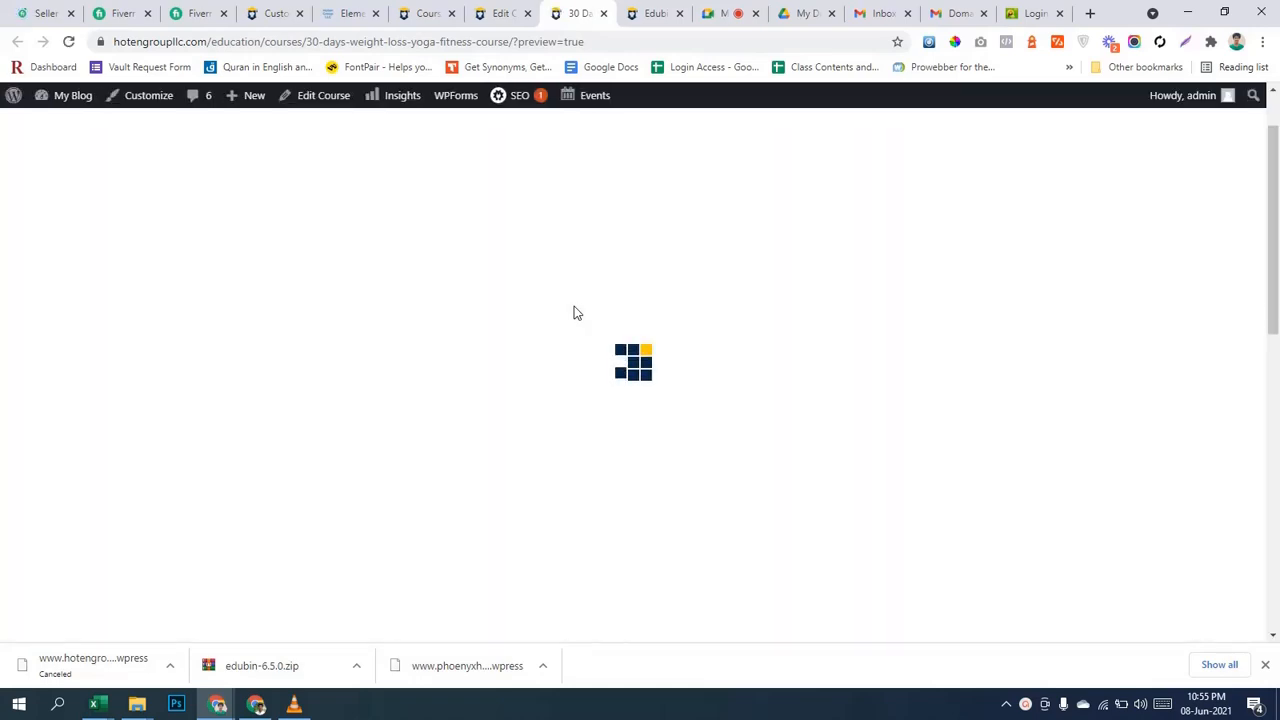
{"action": "scroll", "coordinate": [574, 306], "scroll_direction": "down", "scroll_amount": 3}
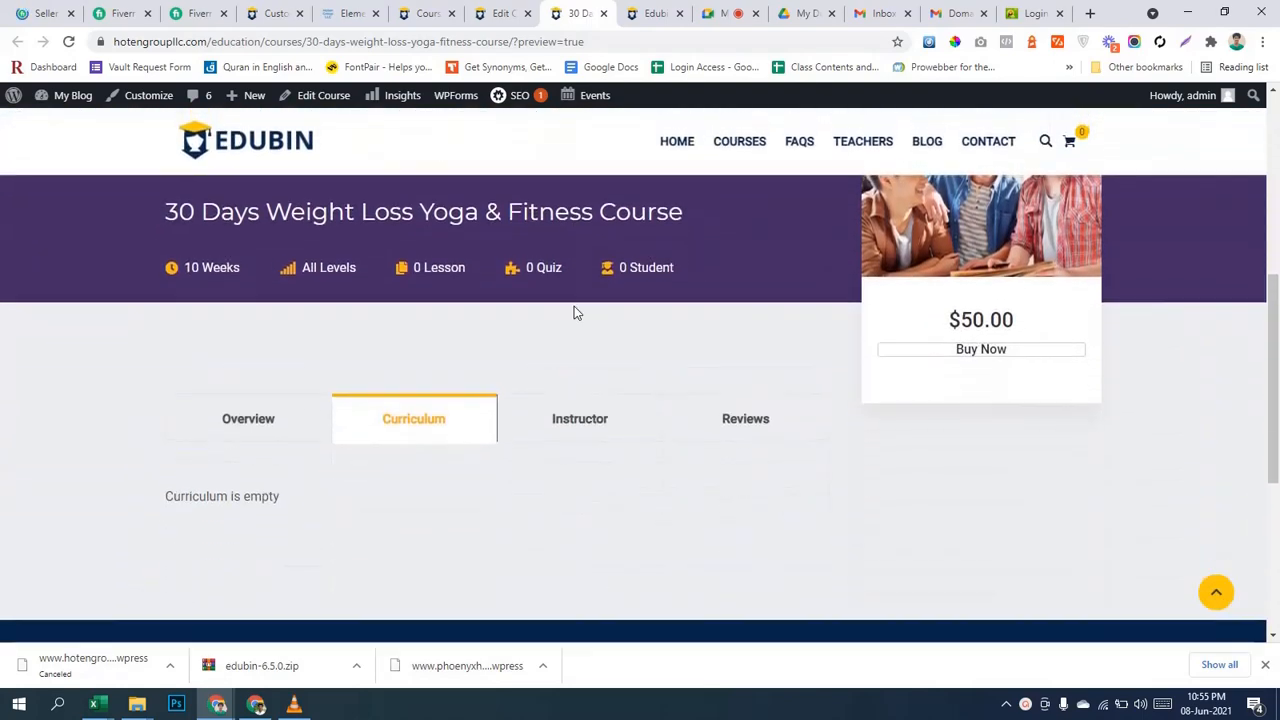
{"action": "scroll", "coordinate": [574, 306], "scroll_direction": "up", "scroll_amount": 2}
{"action": "scroll", "coordinate": [574, 306], "scroll_direction": "down", "scroll_amount": 3}
View the previewed course's Overview, Curriculum, Instructor and Reviews content, as well as the page footer.
{"action": "left_click", "coordinate": [251, 337]}
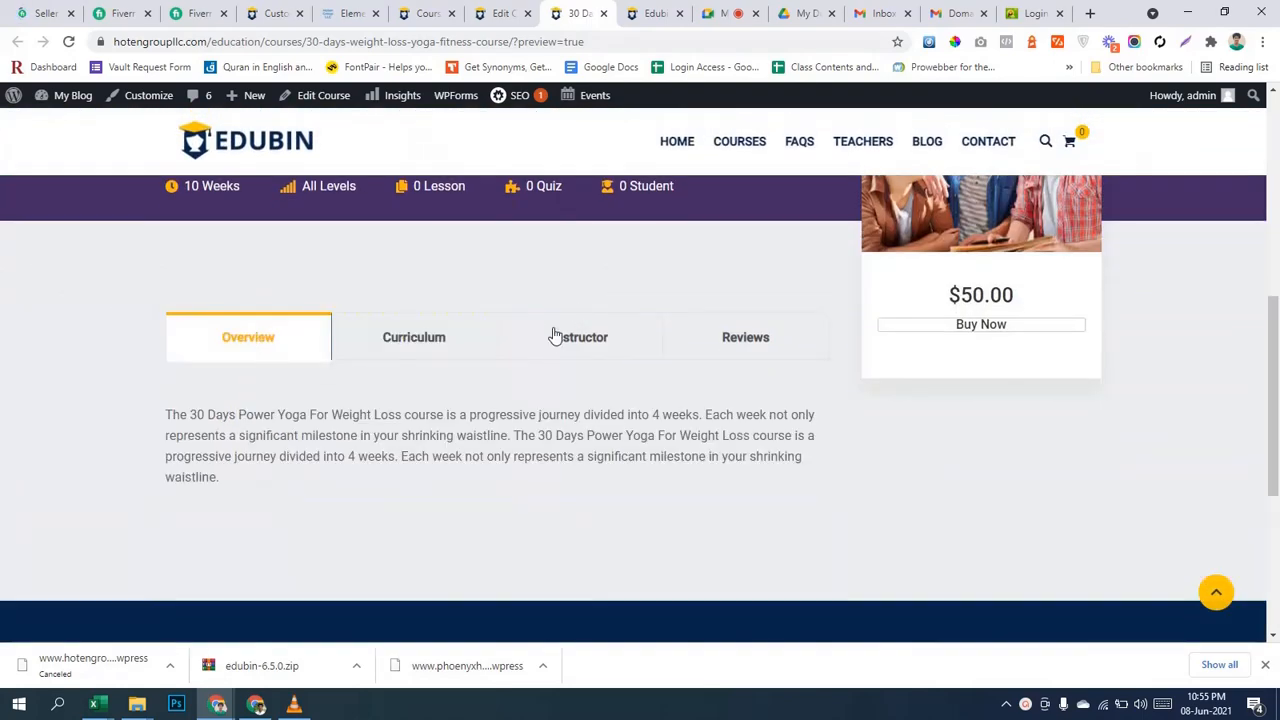
{"action": "left_click_drag", "start_coordinate": [282, 490], "coordinate": [169, 400]}
{"action": "left_click", "coordinate": [432, 456]}
{"action": "left_click", "coordinate": [455, 345]}
{"action": "left_click", "coordinate": [546, 351]}
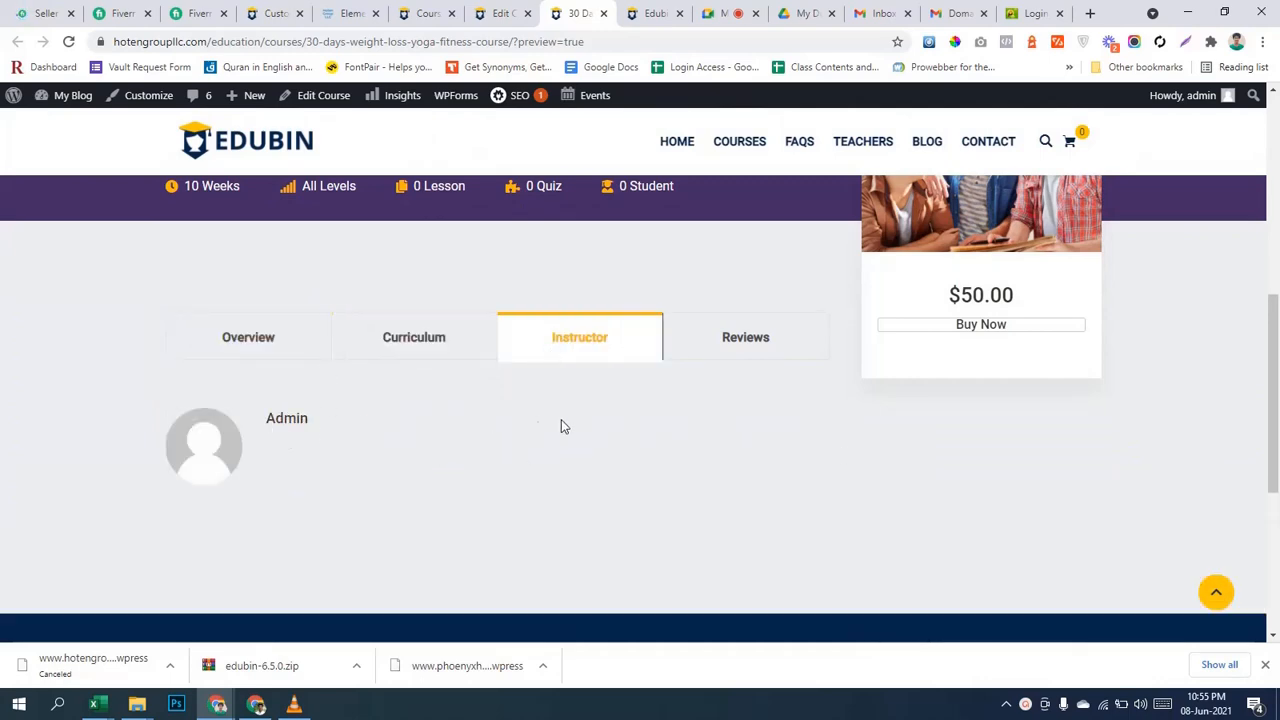
{"action": "left_click", "coordinate": [733, 350]}
{"action": "scroll", "coordinate": [501, 438], "scroll_direction": "down", "scroll_amount": 3}
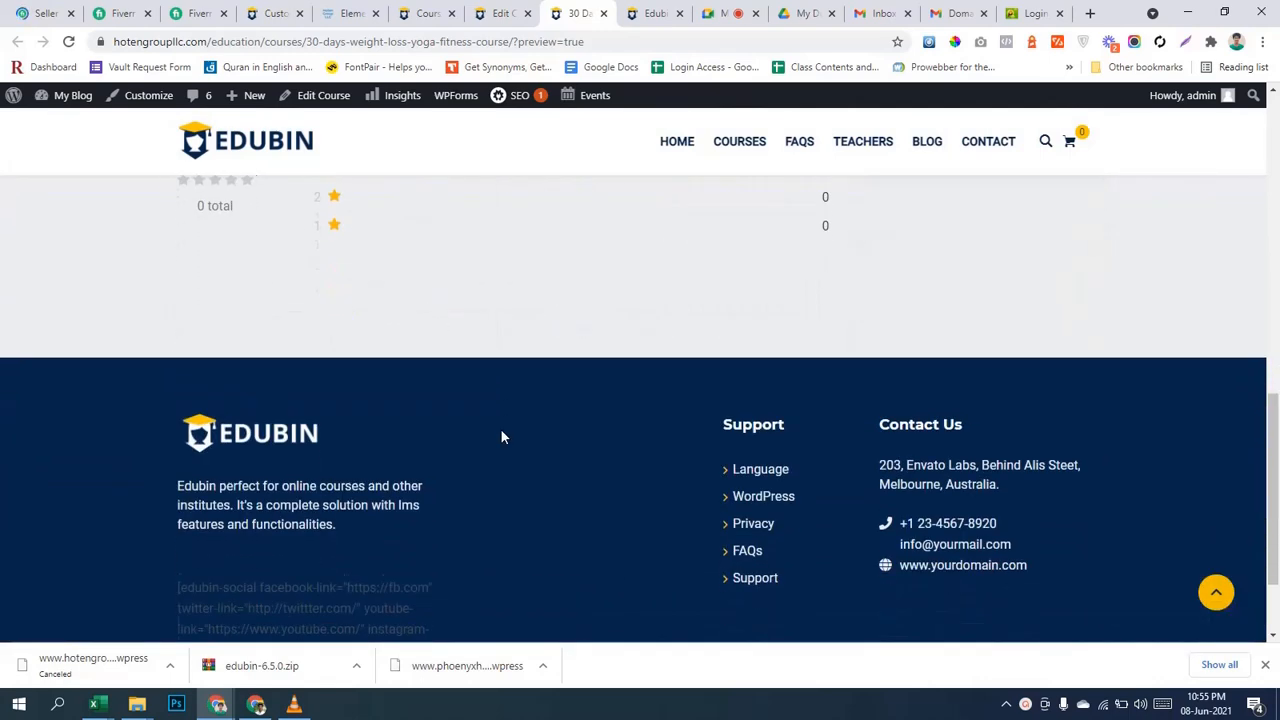
View the Curriculum content again on the previewed course page.
{"action": "scroll", "coordinate": [490, 450], "scroll_direction": "up", "scroll_amount": 4}
{"action": "left_click", "coordinate": [575, 430]}
{"action": "left_click", "coordinate": [408, 418]}
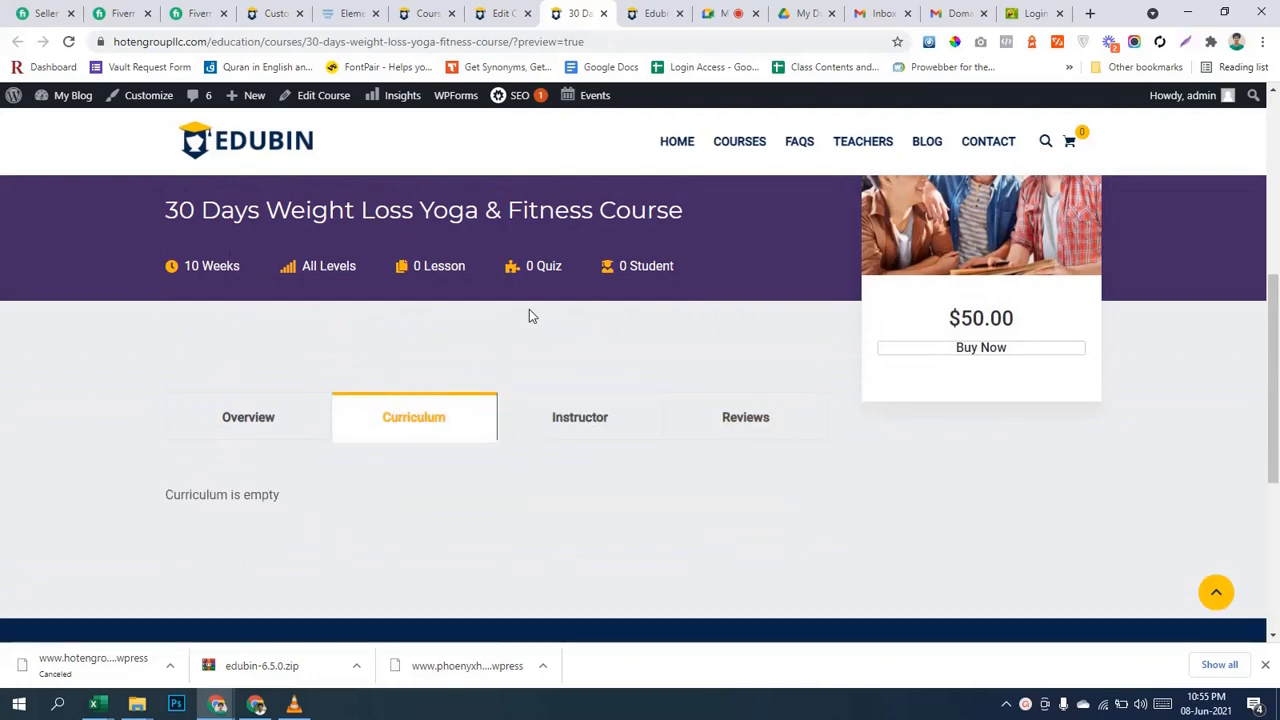
Set the course duration to 4 weeks, update the course and reload its preview page.
{"action": "left_click", "coordinate": [500, 12]}
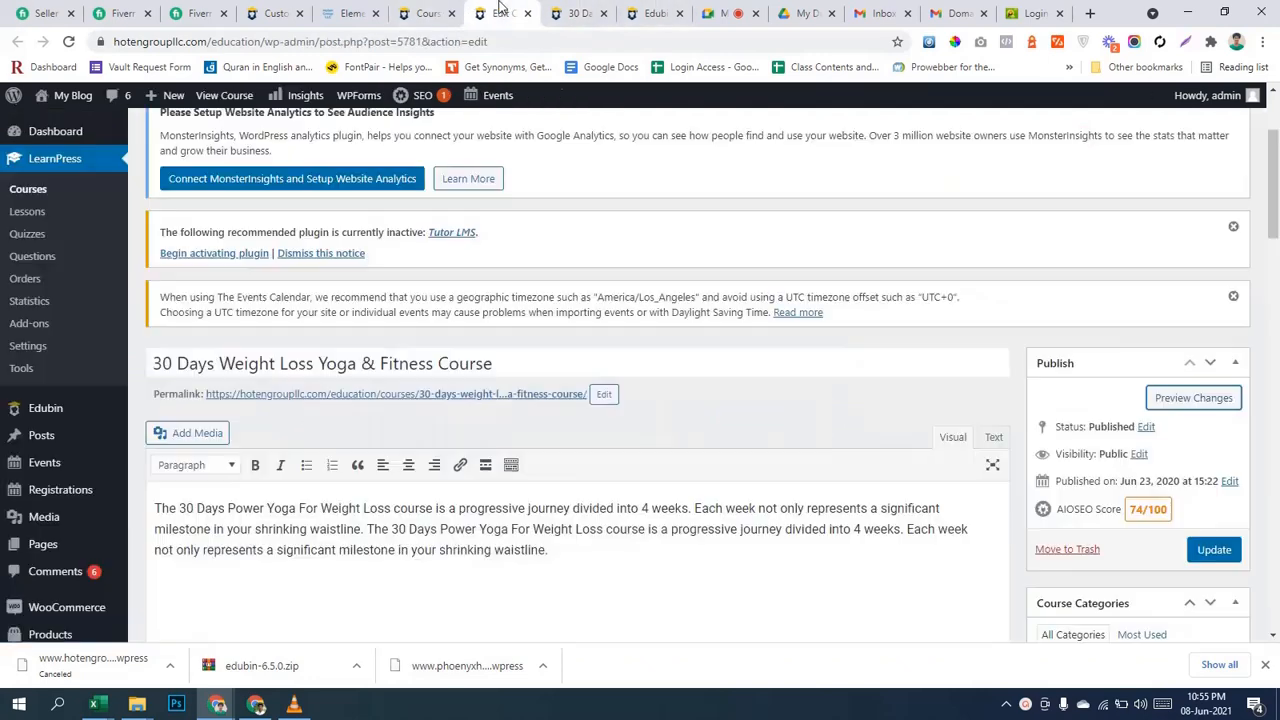
{"action": "scroll", "coordinate": [465, 365], "scroll_direction": "down", "scroll_amount": 12}
{"action": "scroll", "coordinate": [500, 345], "scroll_direction": "up", "scroll_amount": 2}
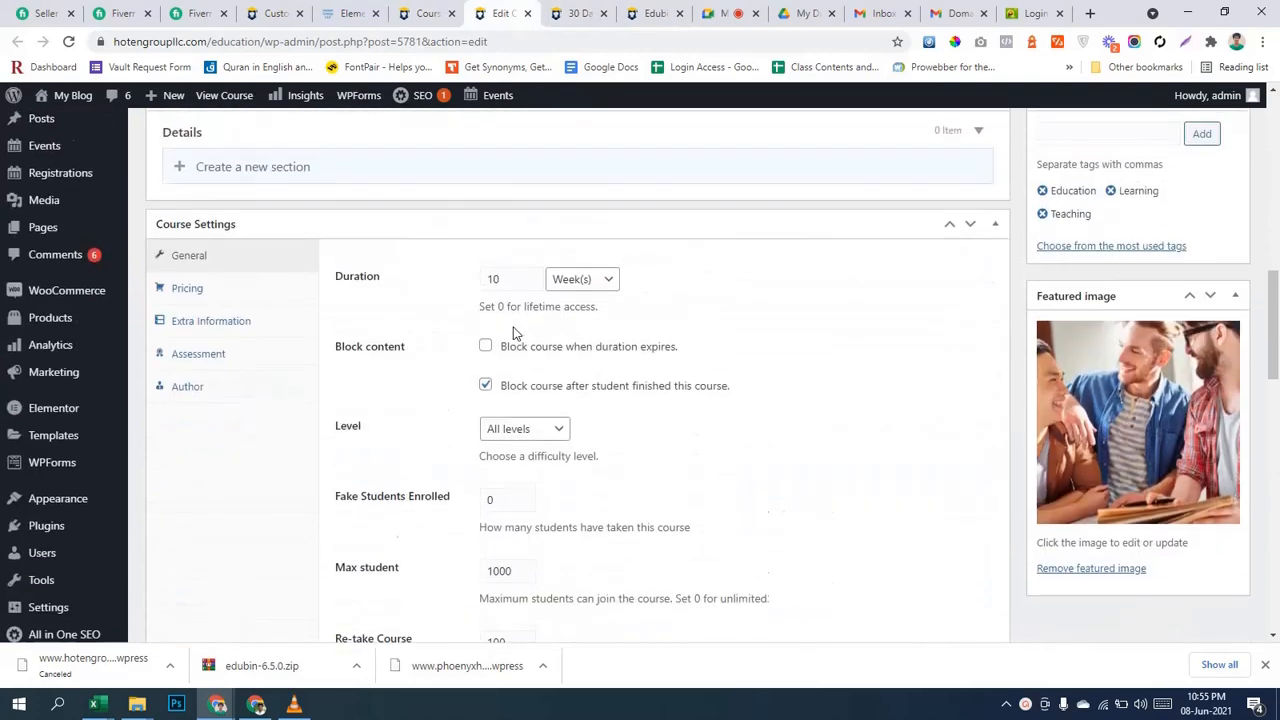
{"action": "left_click_drag", "start_coordinate": [508, 285], "coordinate": [457, 281]}
{"action": "type", "text": "4"}
{"action": "scroll", "coordinate": [519, 441], "scroll_direction": "down", "scroll_amount": 5}
{"action": "scroll", "coordinate": [414, 489], "scroll_direction": "down", "scroll_amount": 4}
{"action": "scroll", "coordinate": [440, 495], "scroll_direction": "up", "scroll_amount": 8}
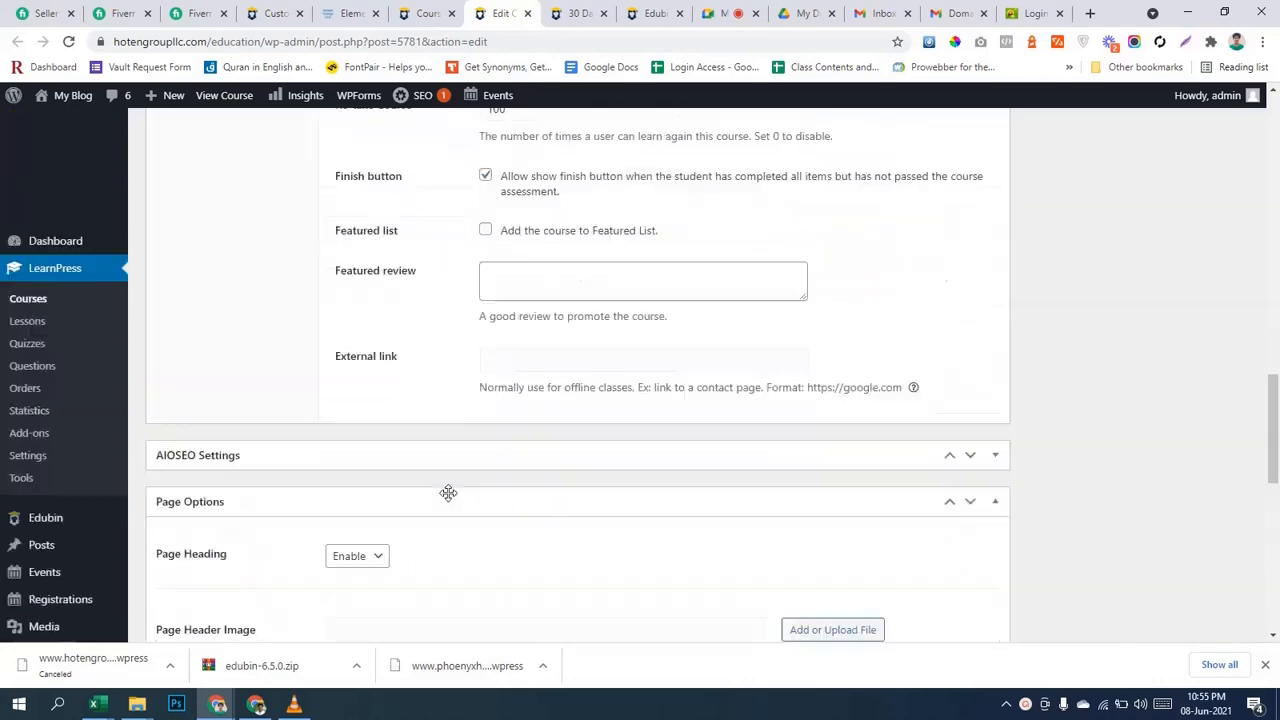
{"action": "scroll", "coordinate": [1111, 380], "scroll_direction": "up", "scroll_amount": 10}
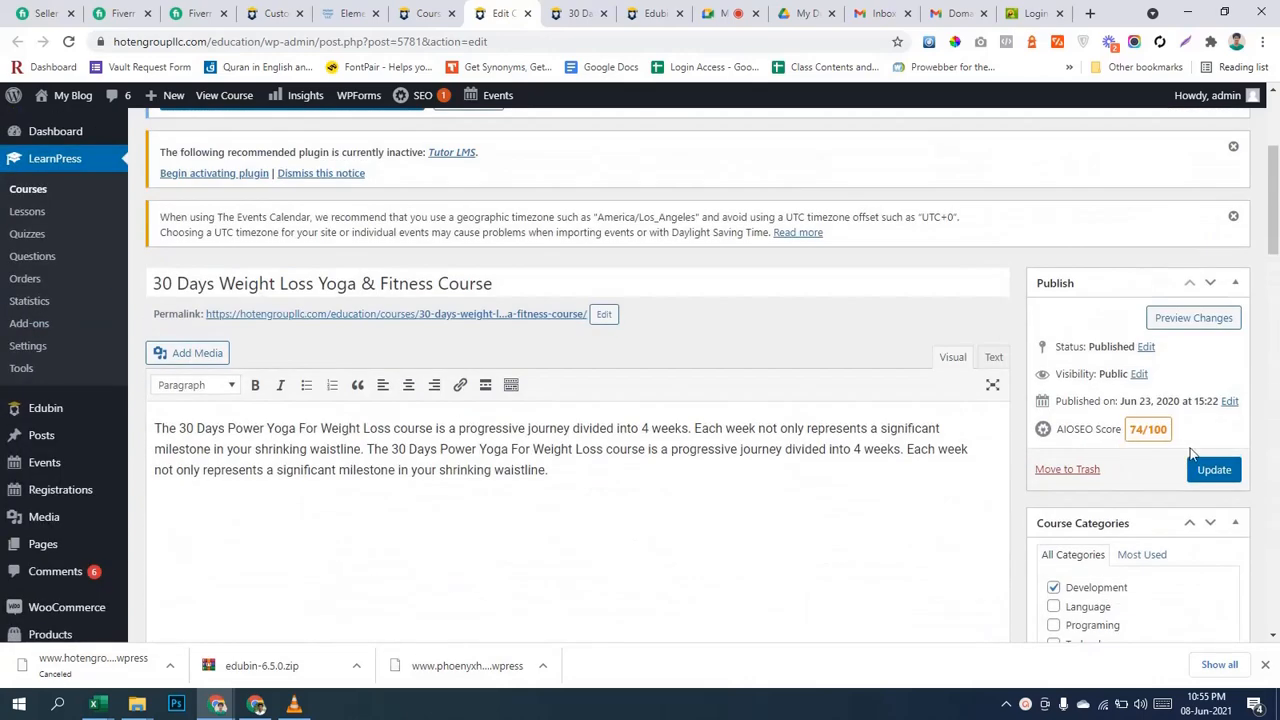
{"action": "left_click", "coordinate": [1212, 470]}
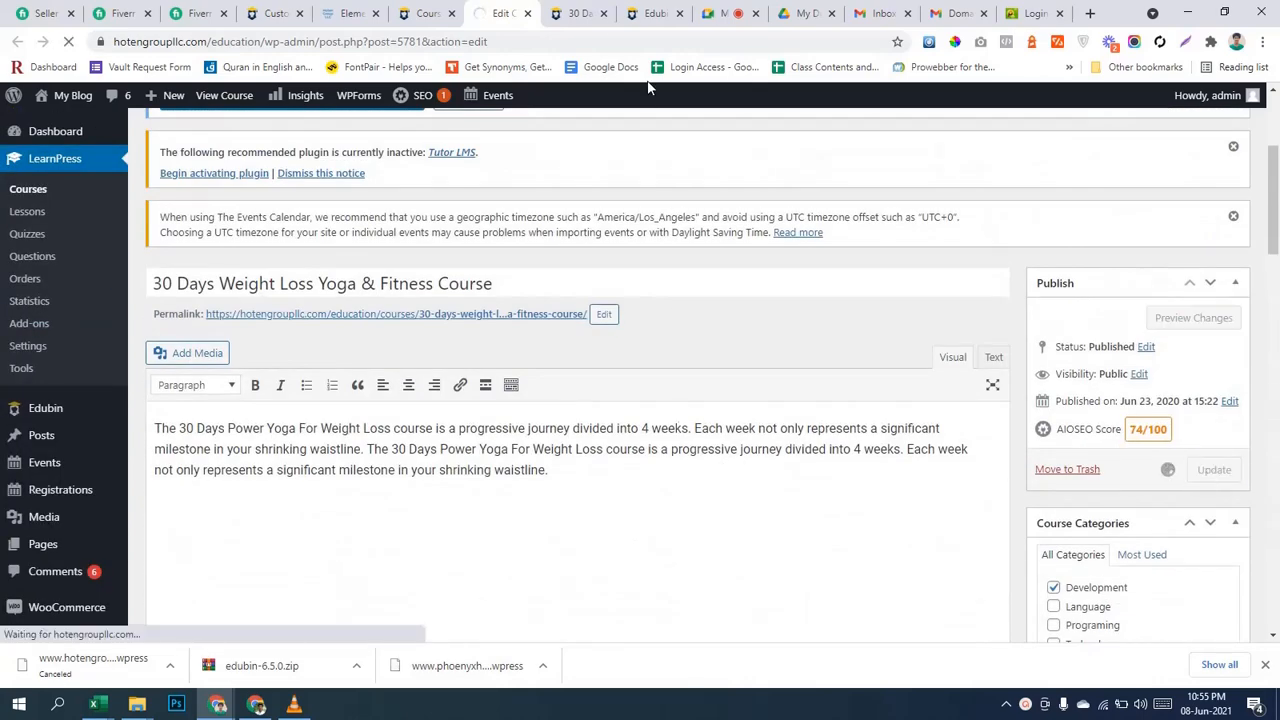
{"action": "left_click", "coordinate": [588, 12]}
{"action": "left_click", "coordinate": [69, 42]}
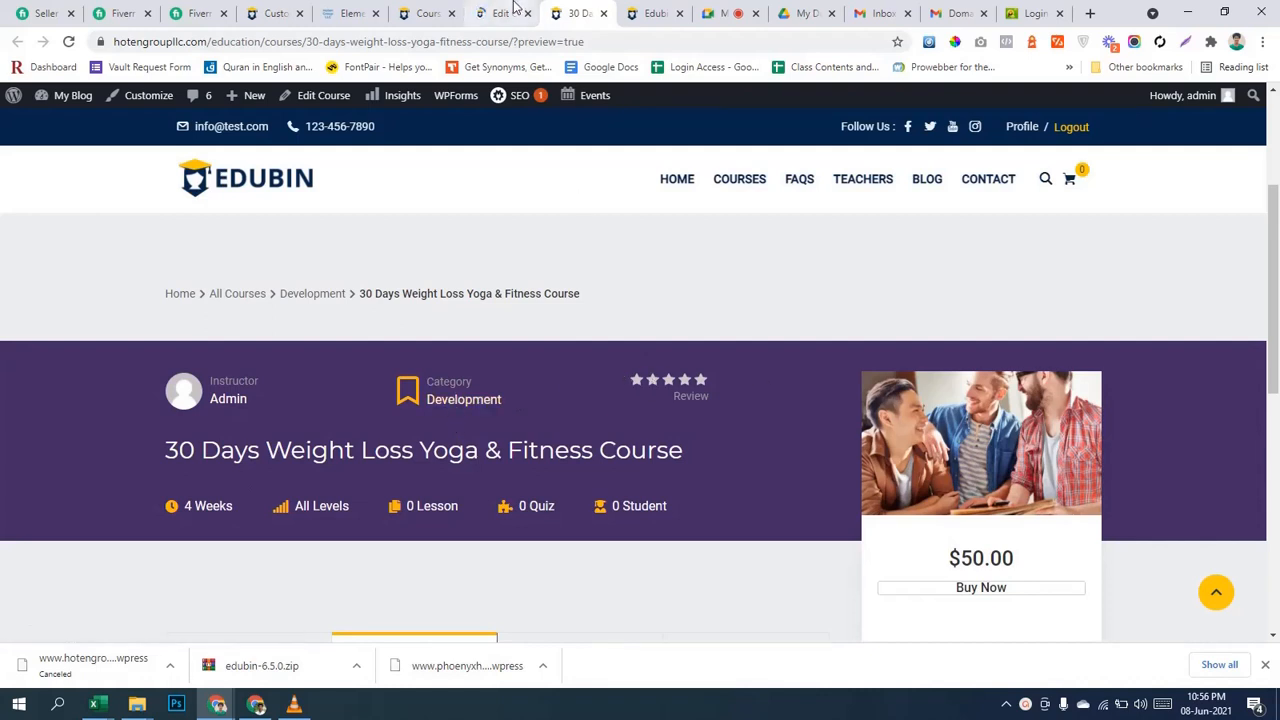
Return to the course editor and look over its description, Course Categories, Course Tags and Curriculum sections.
{"action": "left_click", "coordinate": [510, 8]}
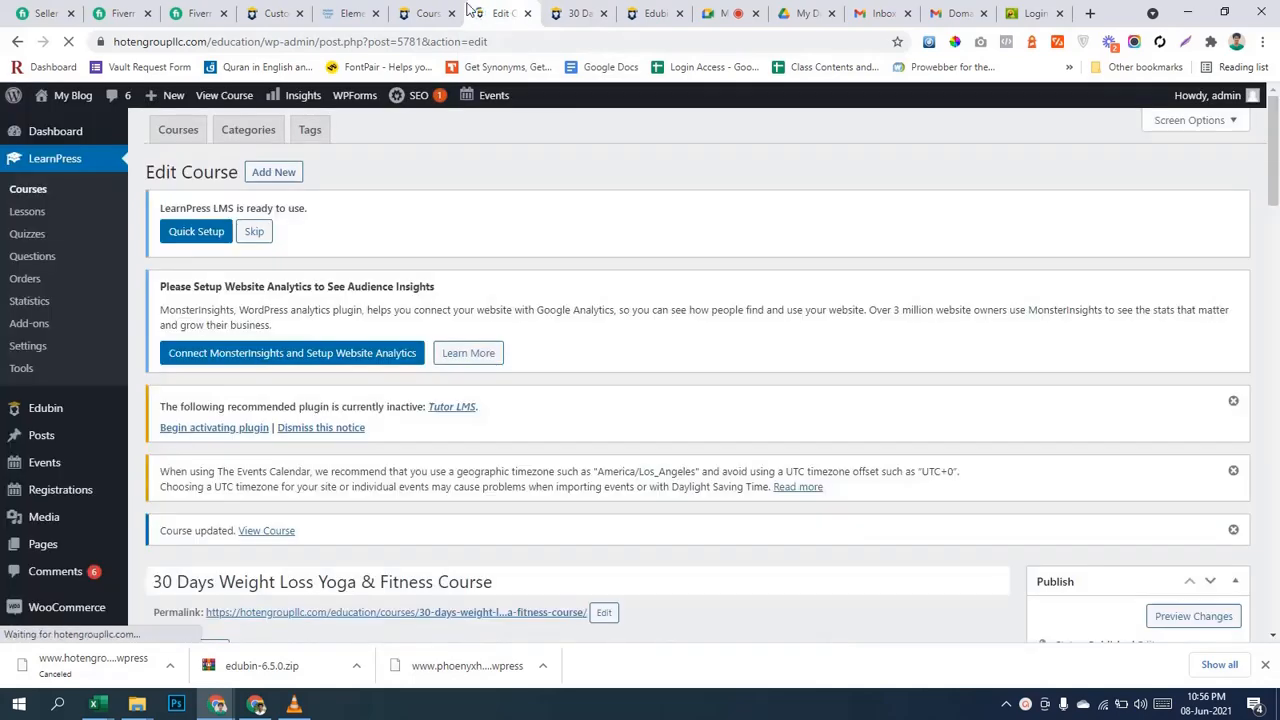
{"action": "left_click", "coordinate": [436, 8]}
{"action": "left_click", "coordinate": [495, 12]}
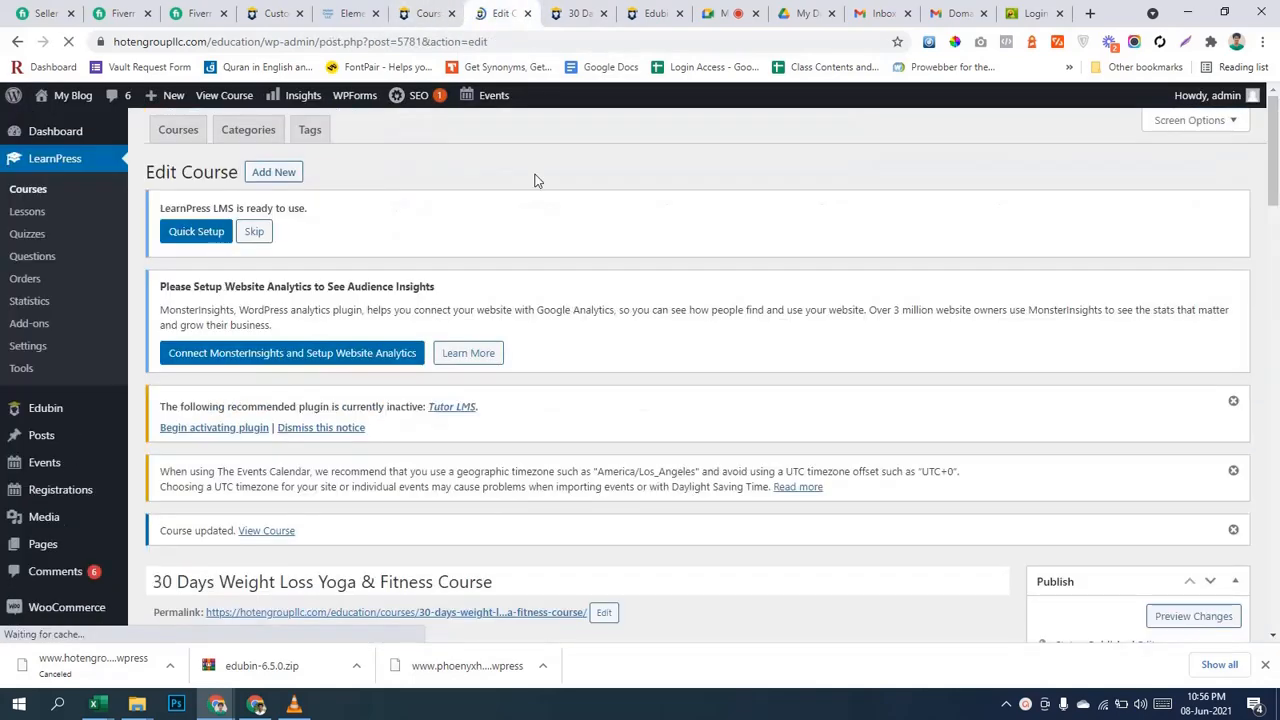
{"action": "scroll", "coordinate": [803, 429], "scroll_direction": "down", "scroll_amount": 5}
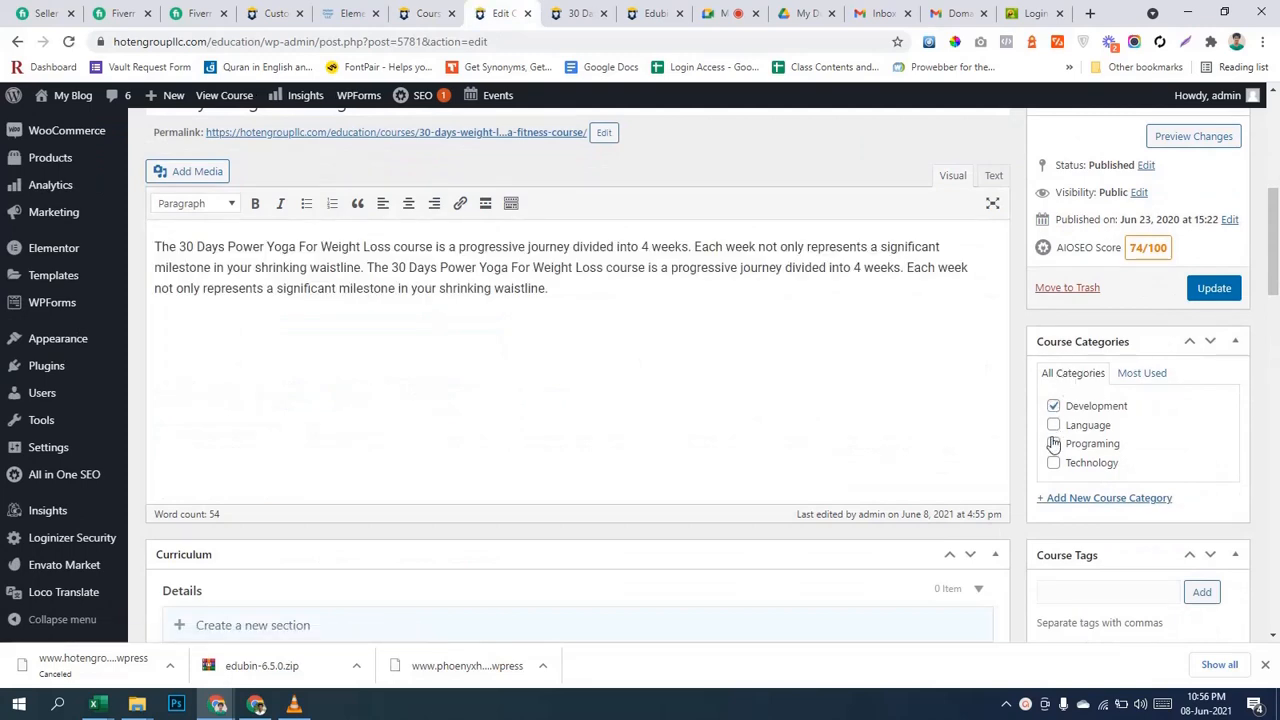
{"action": "scroll", "coordinate": [1062, 410], "scroll_direction": "down", "scroll_amount": 1}
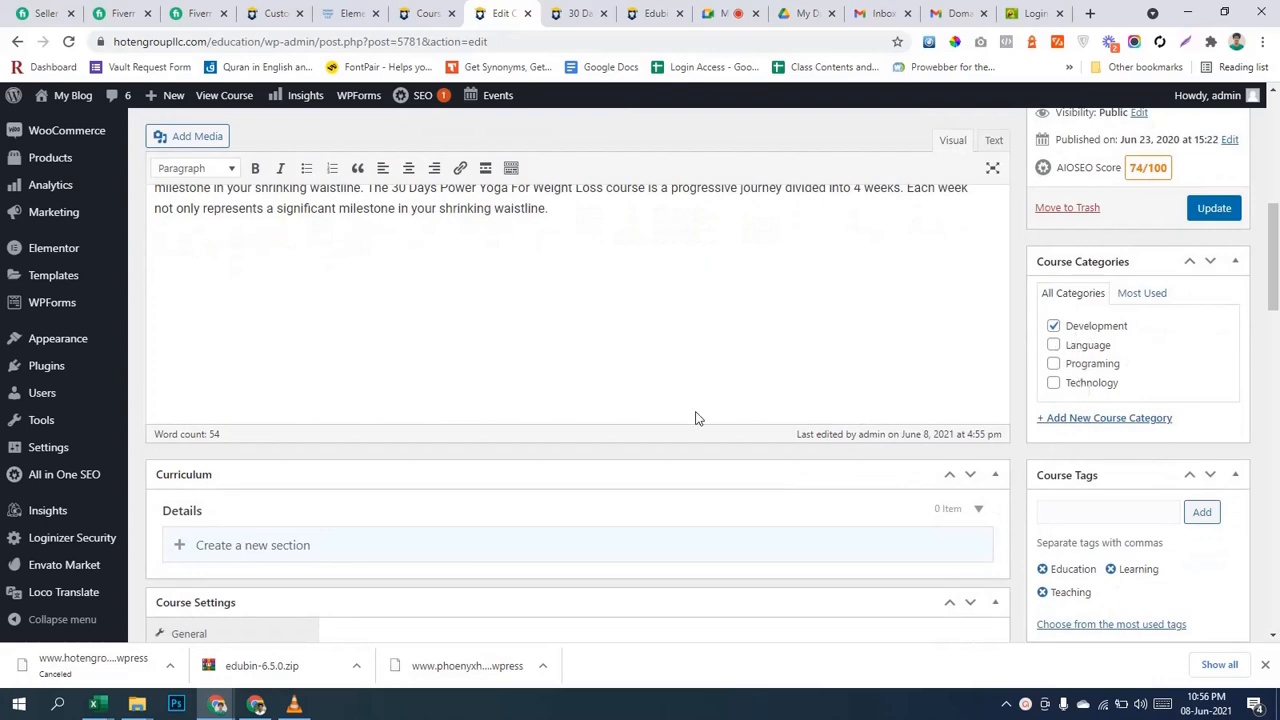
{"action": "scroll", "coordinate": [694, 417], "scroll_direction": "up", "scroll_amount": 3}
{"action": "scroll", "coordinate": [684, 417], "scroll_direction": "down", "scroll_amount": 2}
{"action": "scroll", "coordinate": [684, 417], "scroll_direction": "down", "scroll_amount": 2}
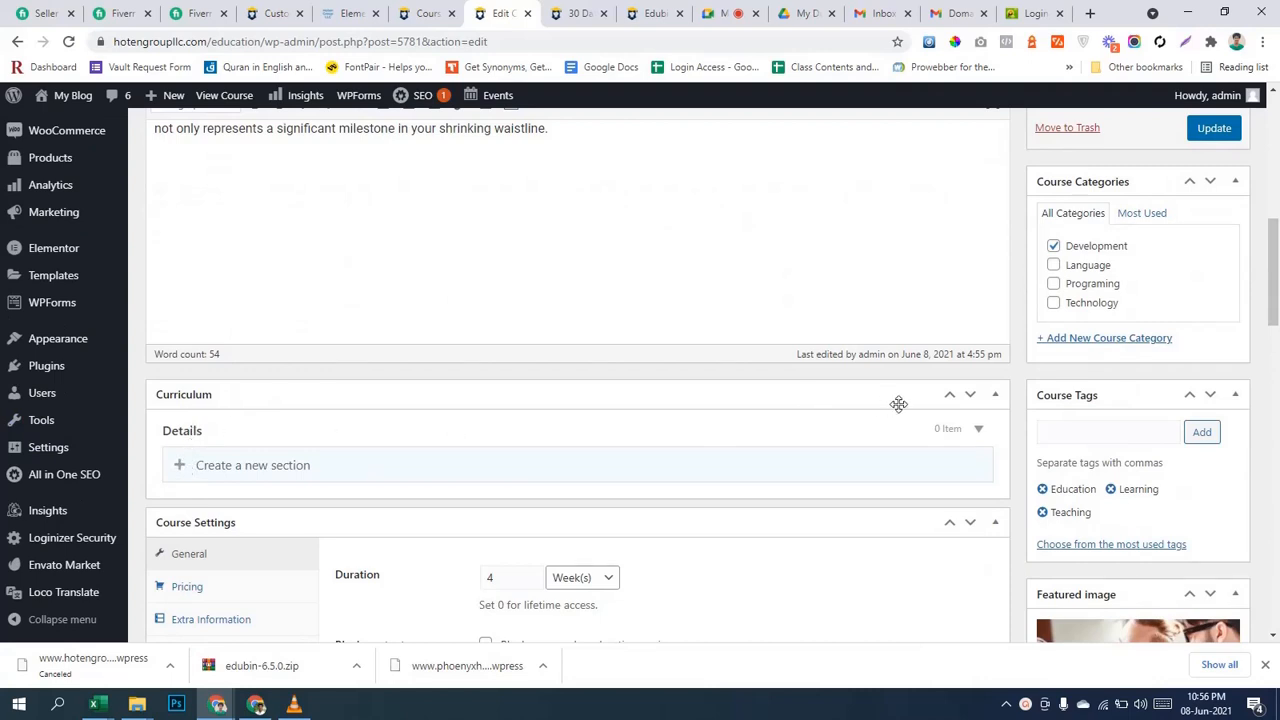
{"action": "scroll", "coordinate": [437, 429], "scroll_direction": "down", "scroll_amount": 2}
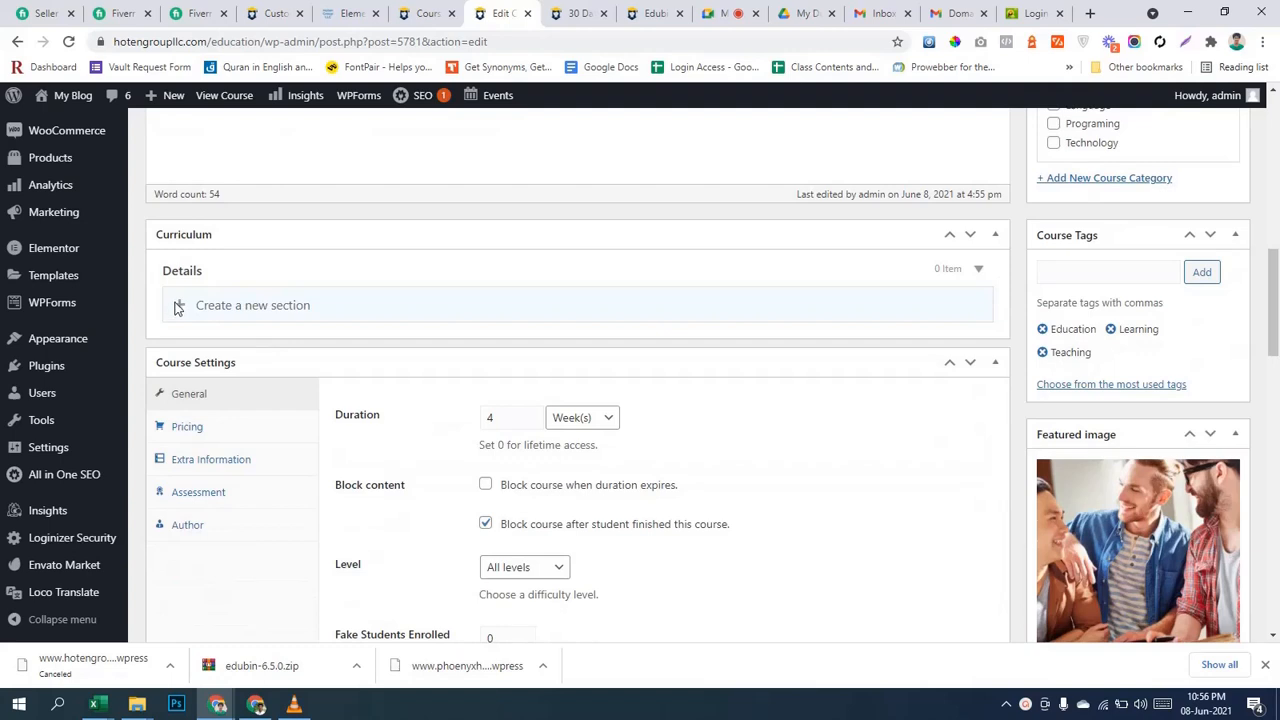
Create a curriculum section named "Wordpress" with the description "wordpress customization".
{"action": "left_click", "coordinate": [263, 300]}
{"action": "type", "text": "s"}
{"action": "key", "text": "BackSpace"}
{"action": "type", "text": "Wordpress"}
{"action": "key", "text": "Return"}
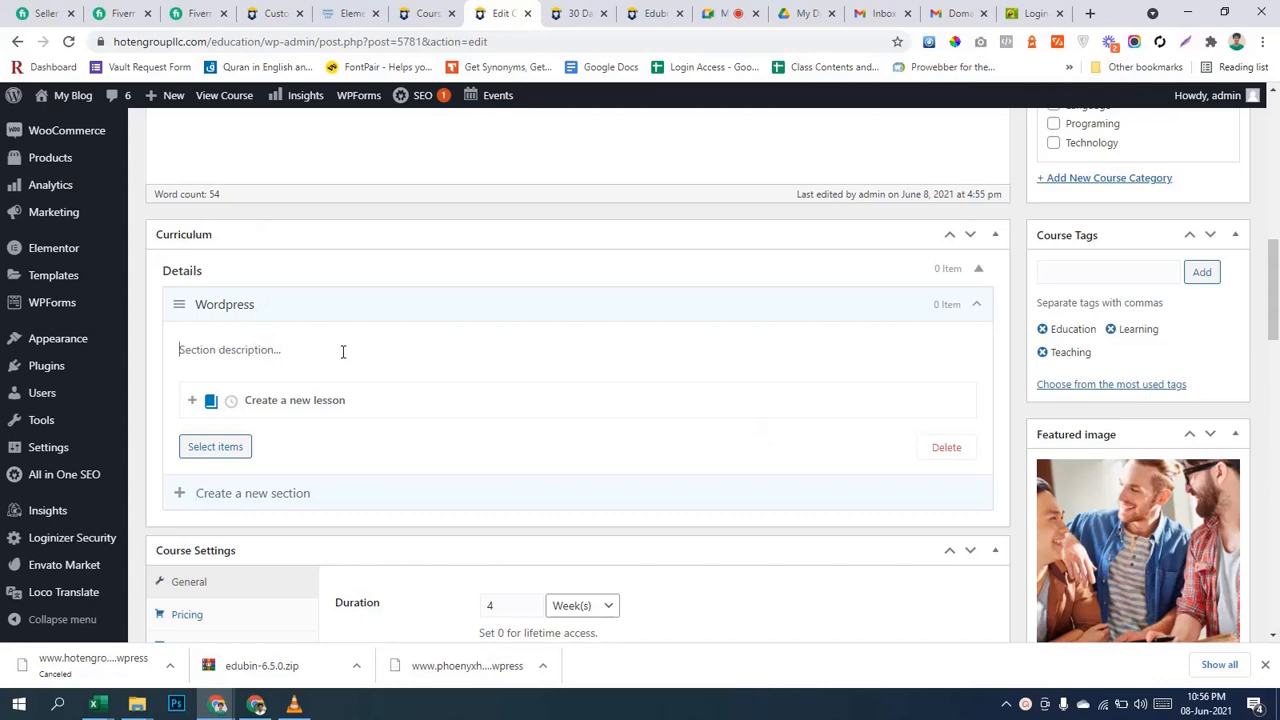
{"action": "type", "text": "wordpress customization"}
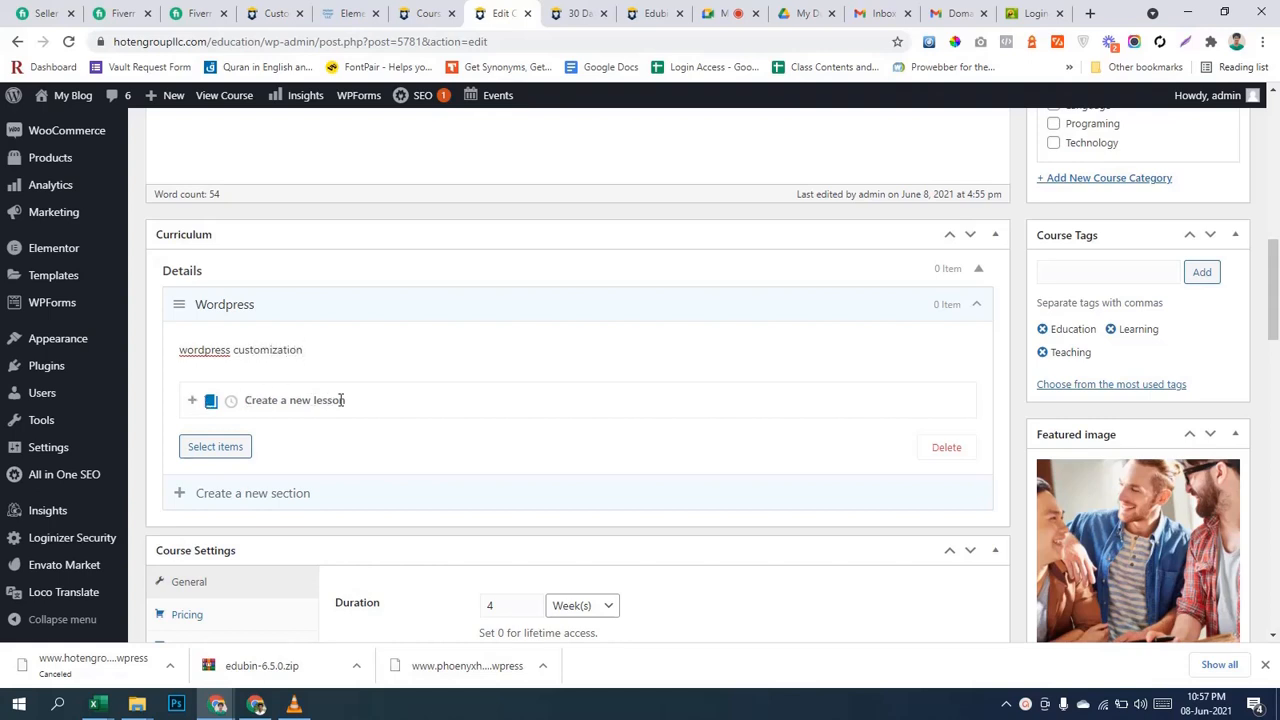
Add a lesson named "wp install" to the Wordpress section and view the existing lessons available for selection.
{"action": "left_click", "coordinate": [192, 401]}
{"action": "left_click", "coordinate": [292, 400]}
{"action": "type", "text": "wp install"}
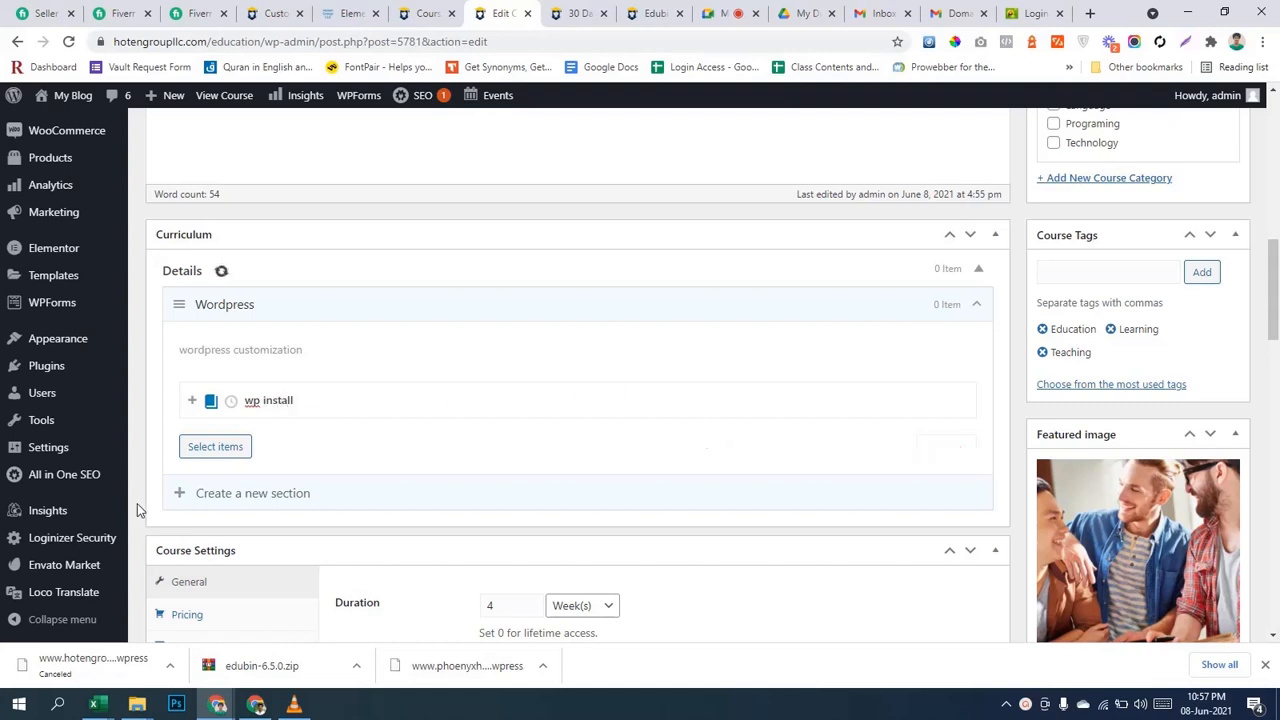
{"action": "left_click", "coordinate": [214, 447]}
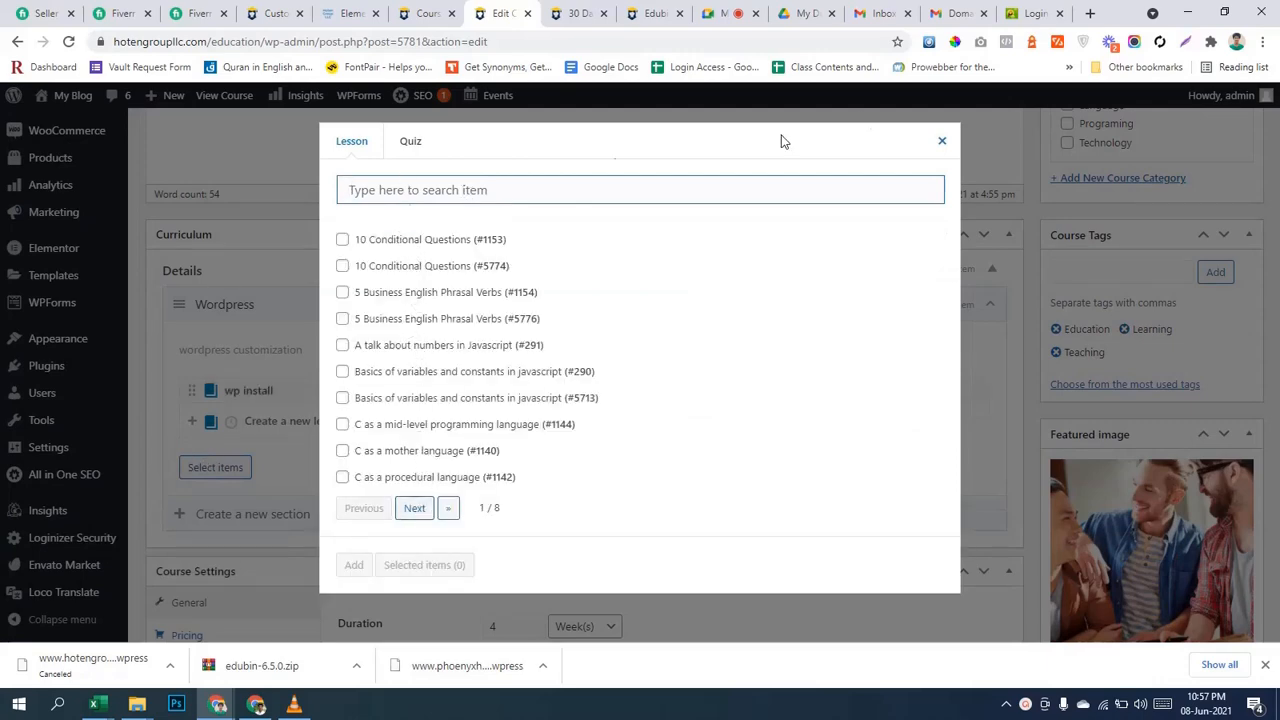
{"action": "left_click", "coordinate": [940, 143]}
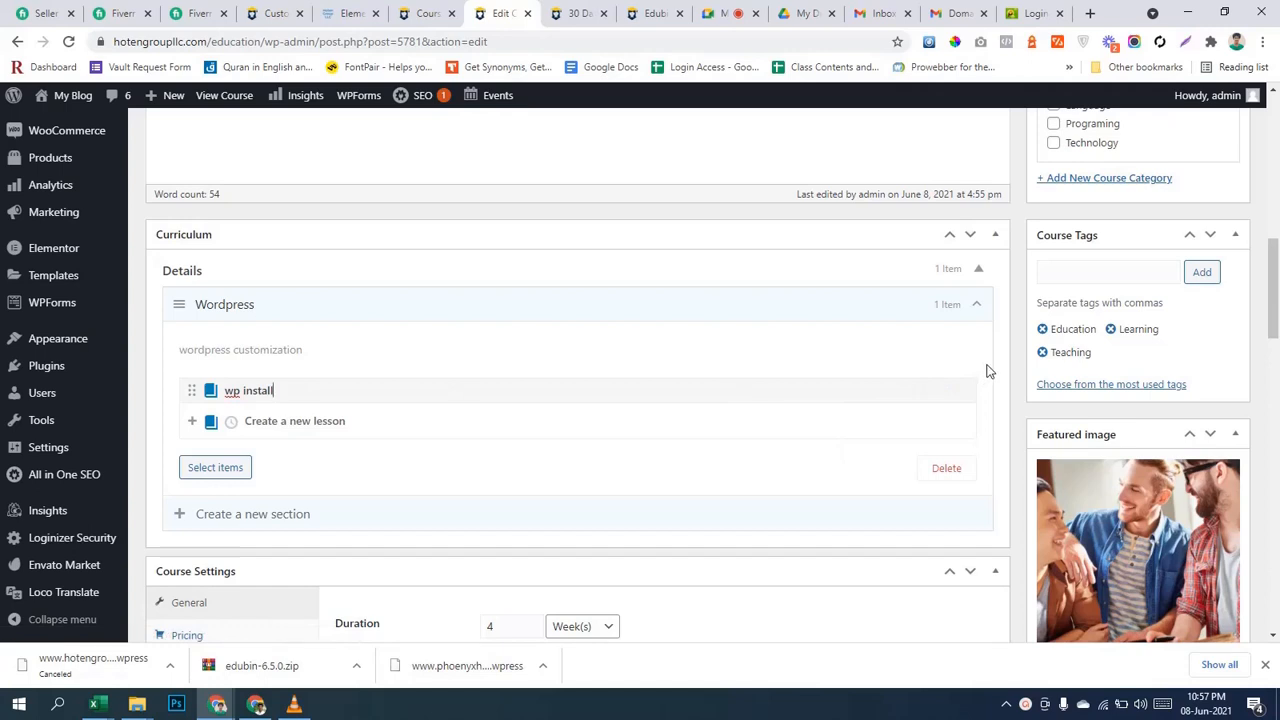
Open the wp install lesson for editing and enter the content "here you can learn how to install wordpress".
{"action": "mouse_move", "coordinate": [962, 397]}
{"action": "left_click", "coordinate": [941, 392]}
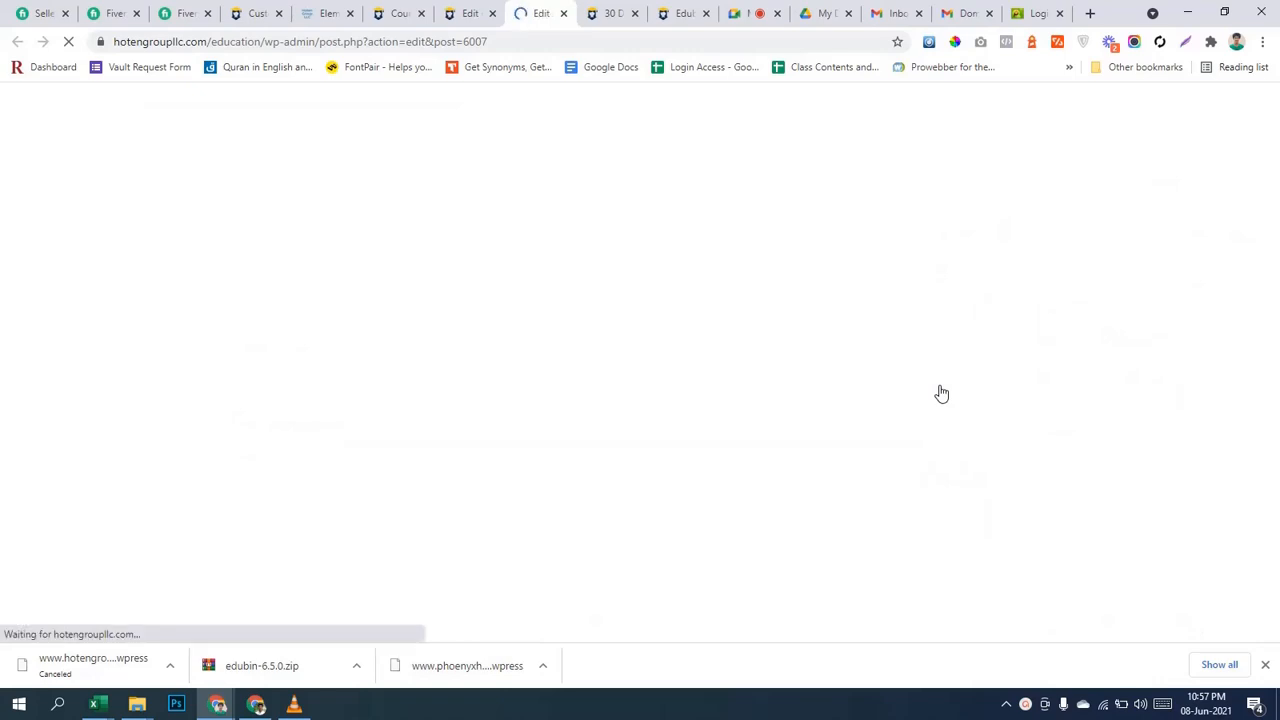
{"action": "scroll", "coordinate": [844, 352], "scroll_direction": "down", "scroll_amount": 4}
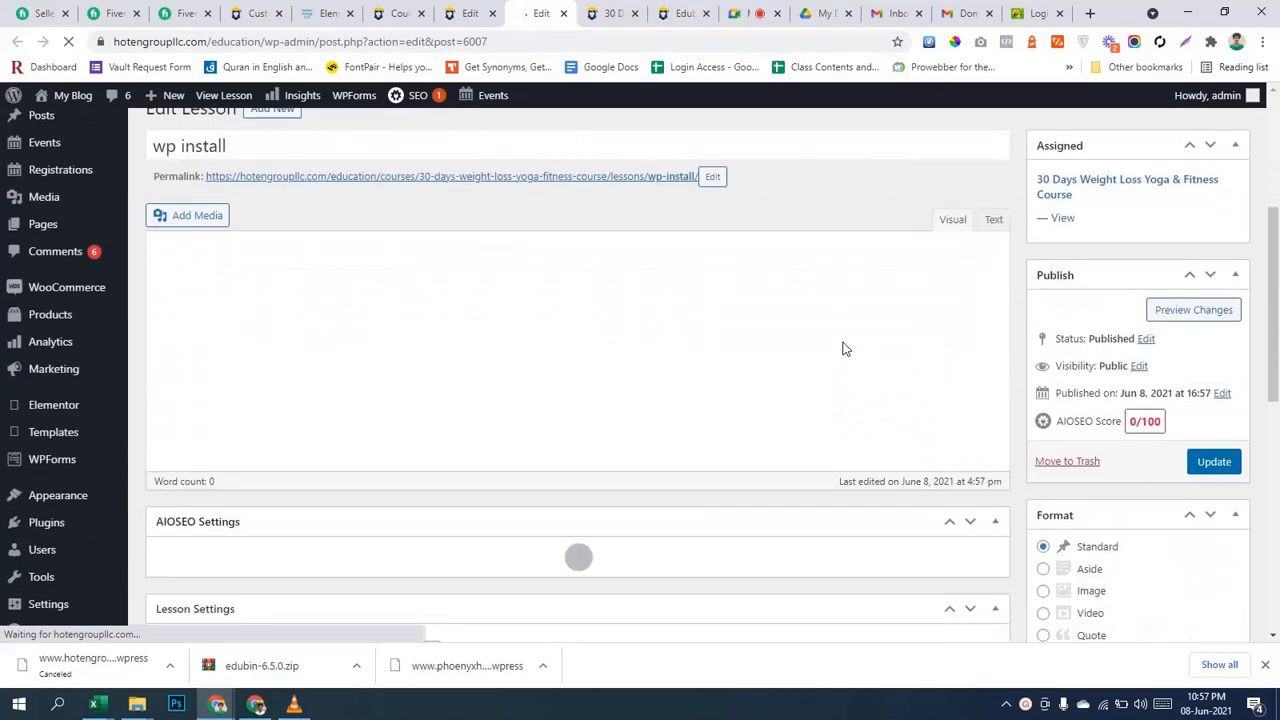
{"action": "scroll", "coordinate": [662, 365], "scroll_direction": "up", "scroll_amount": 1}
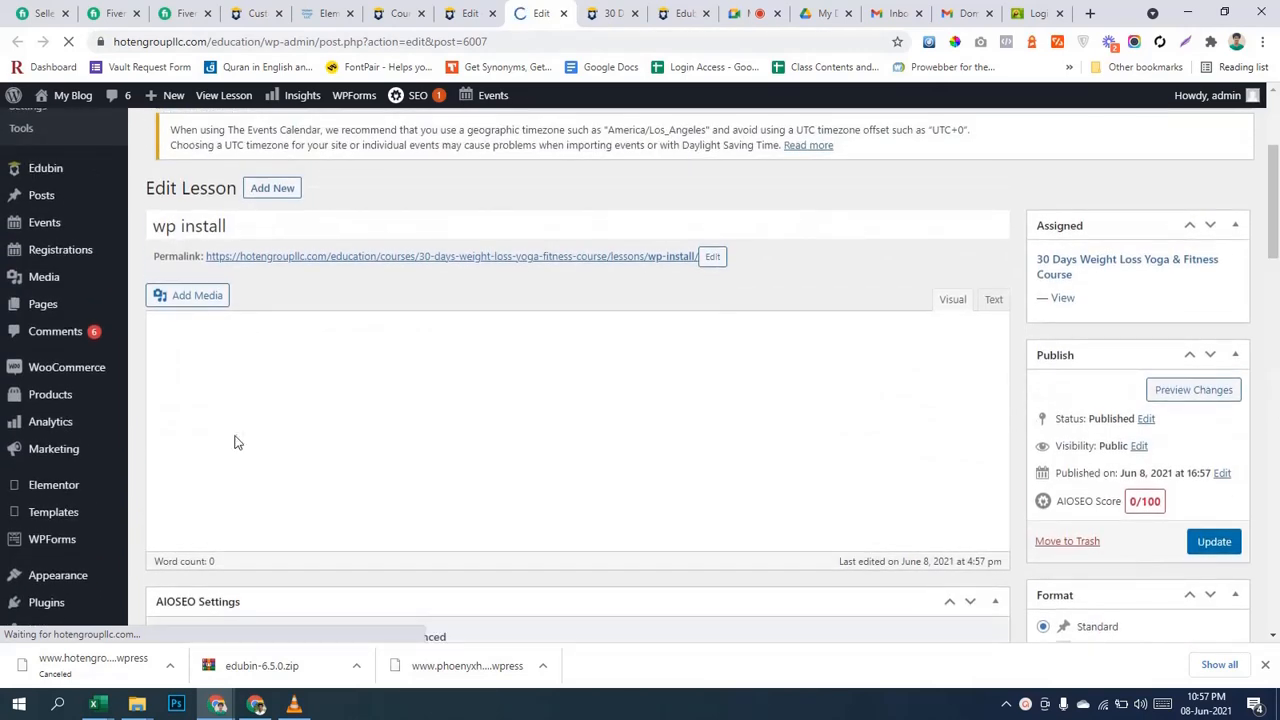
{"action": "scroll", "coordinate": [390, 380], "scroll_direction": "up", "scroll_amount": 3}
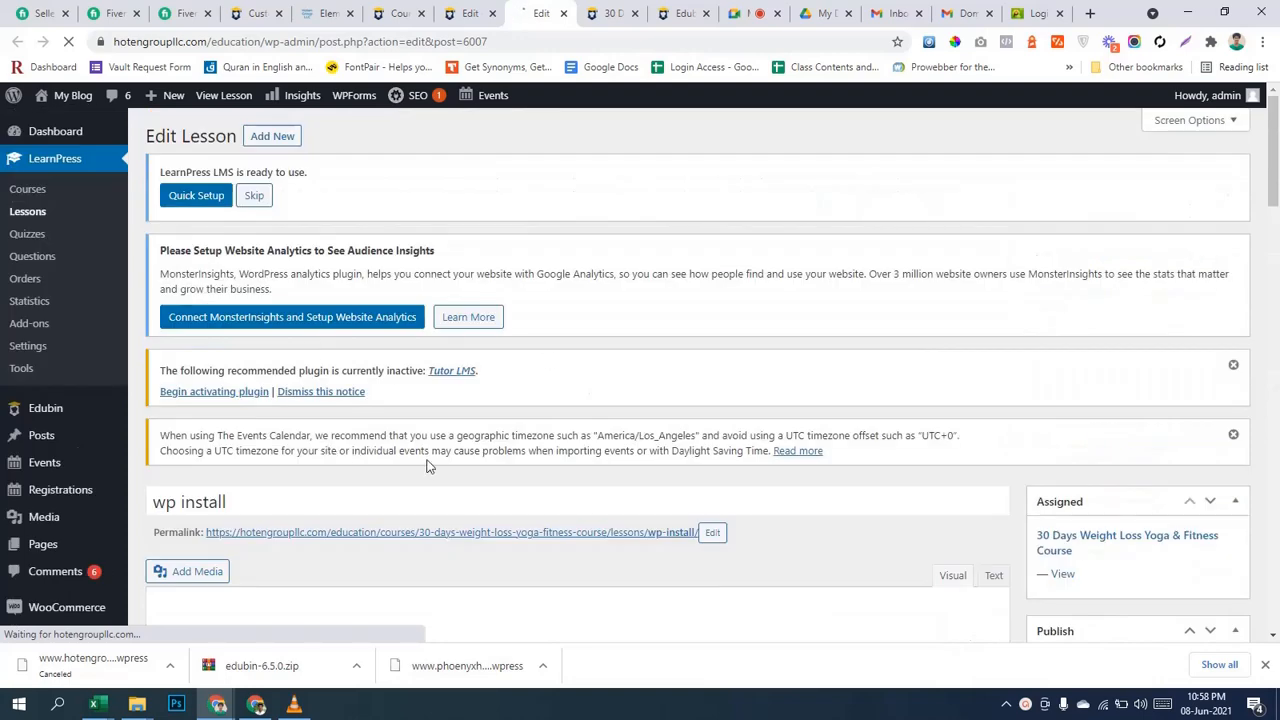
{"action": "scroll", "coordinate": [428, 465], "scroll_direction": "down", "scroll_amount": 4}
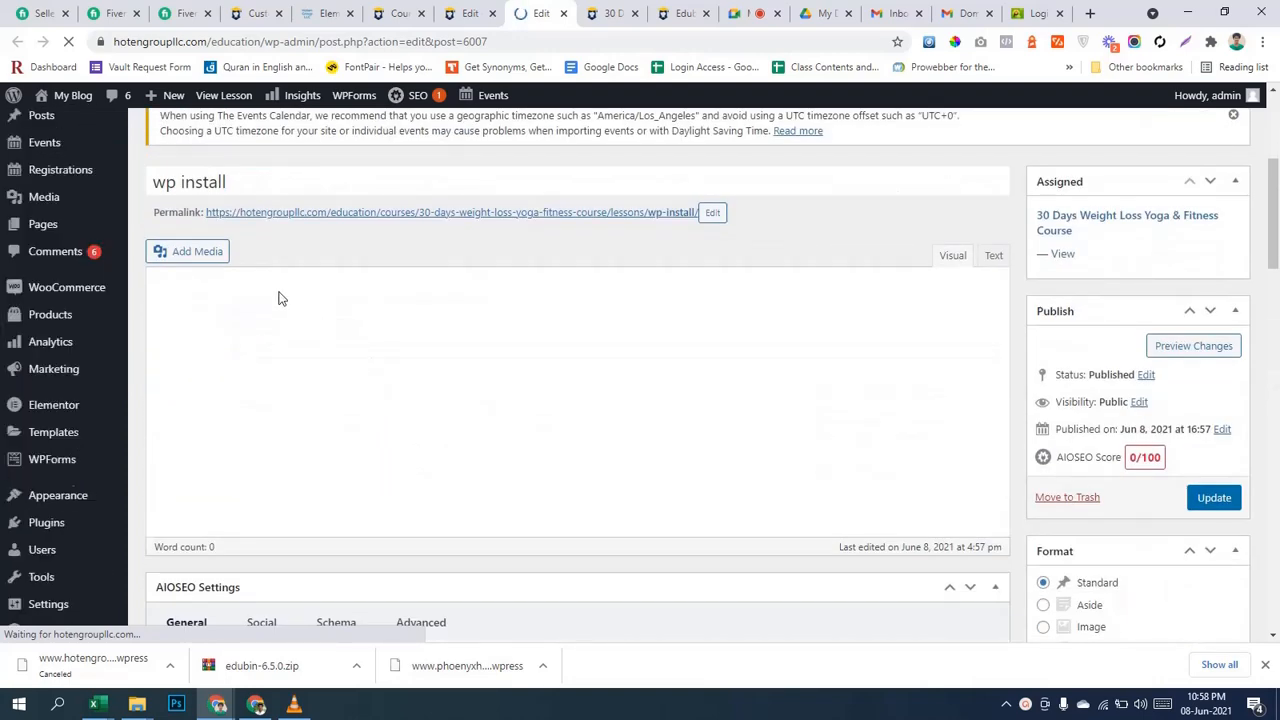
{"action": "left_click", "coordinate": [365, 373]}
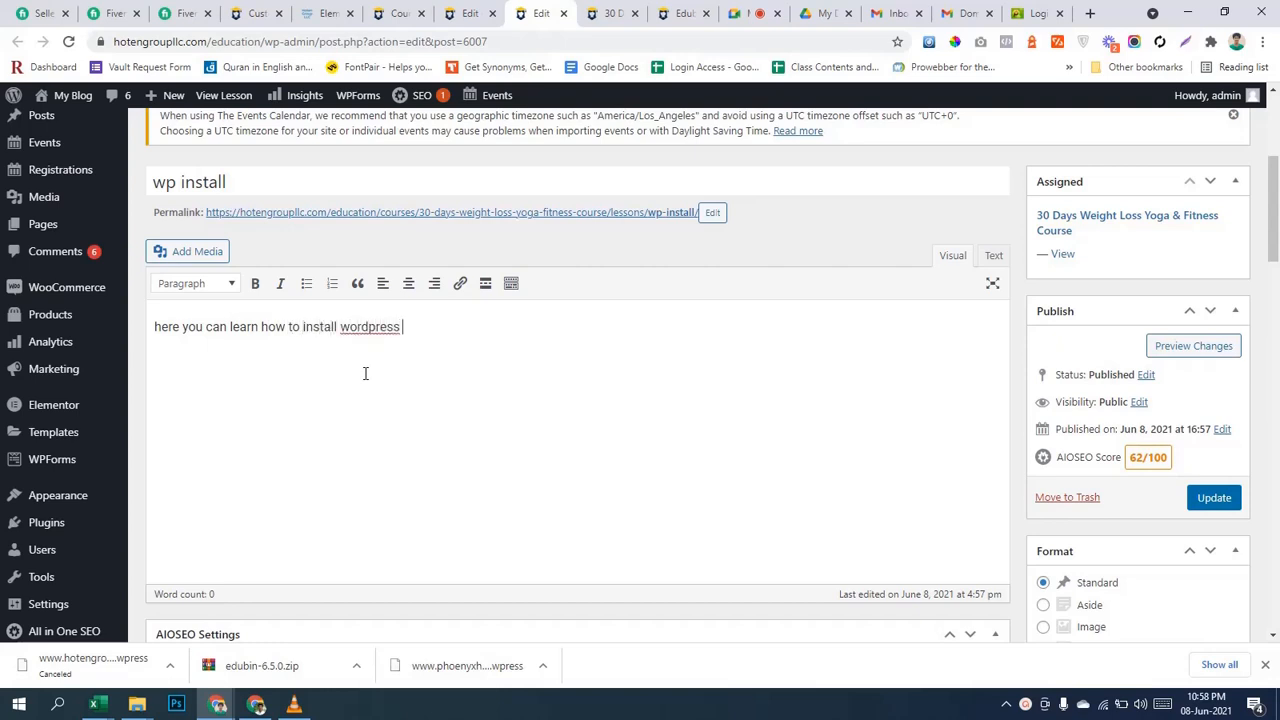
Look over the lesson's AIOSEO settings and Format choices, and reveal the text editor's additional formatting tools.
{"action": "scroll", "coordinate": [740, 311], "scroll_direction": "down", "scroll_amount": 4}
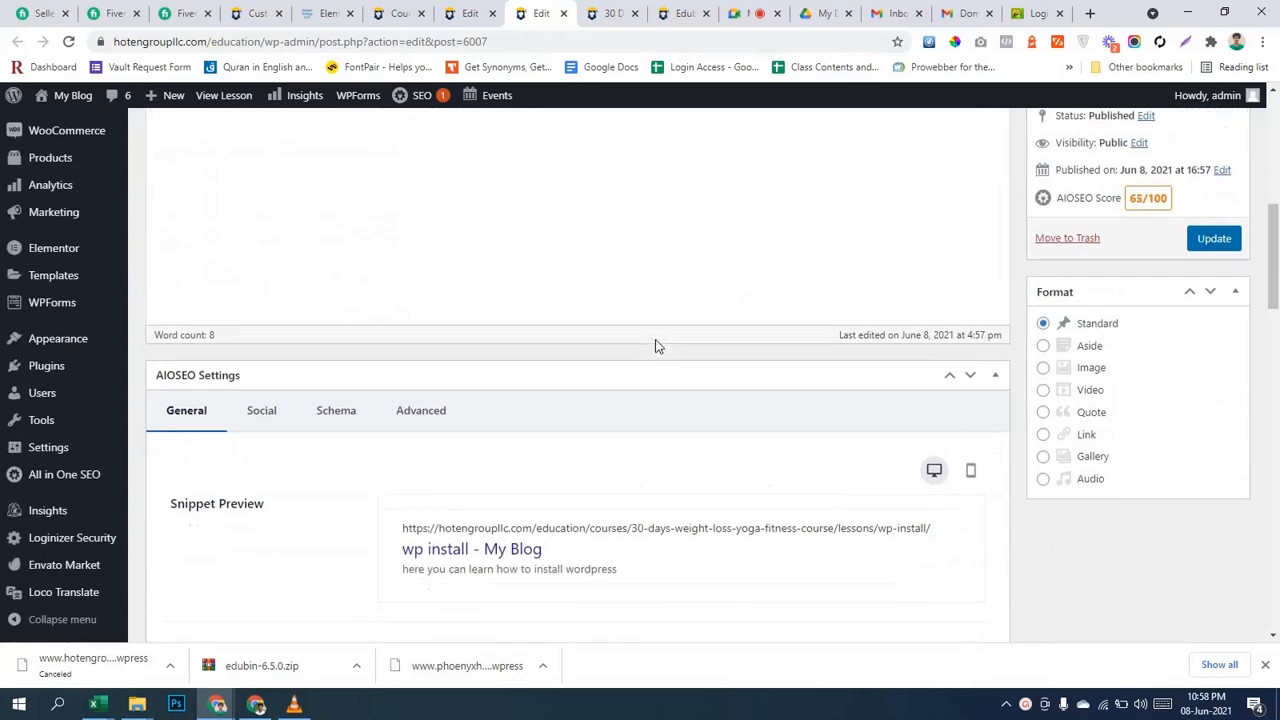
{"action": "scroll", "coordinate": [357, 309], "scroll_direction": "up", "scroll_amount": 4}
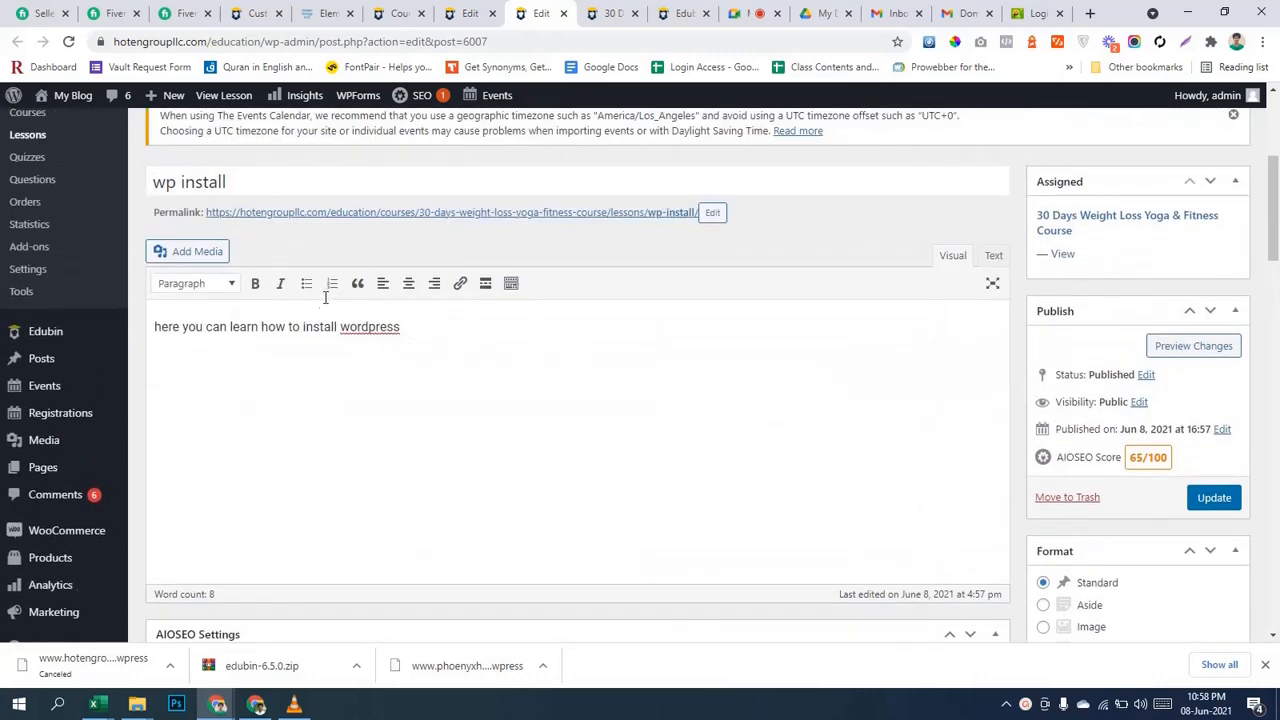
{"action": "left_click", "coordinate": [511, 287]}
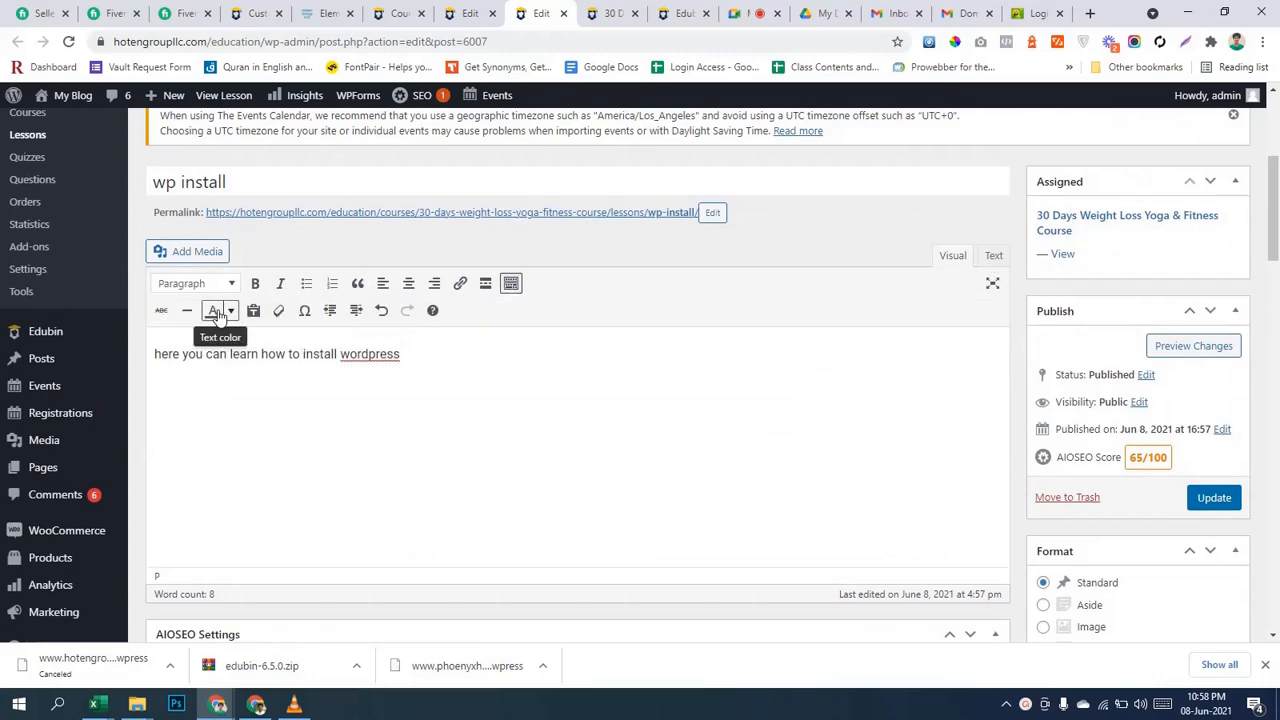
{"action": "scroll", "coordinate": [600, 457], "scroll_direction": "down", "scroll_amount": 4}
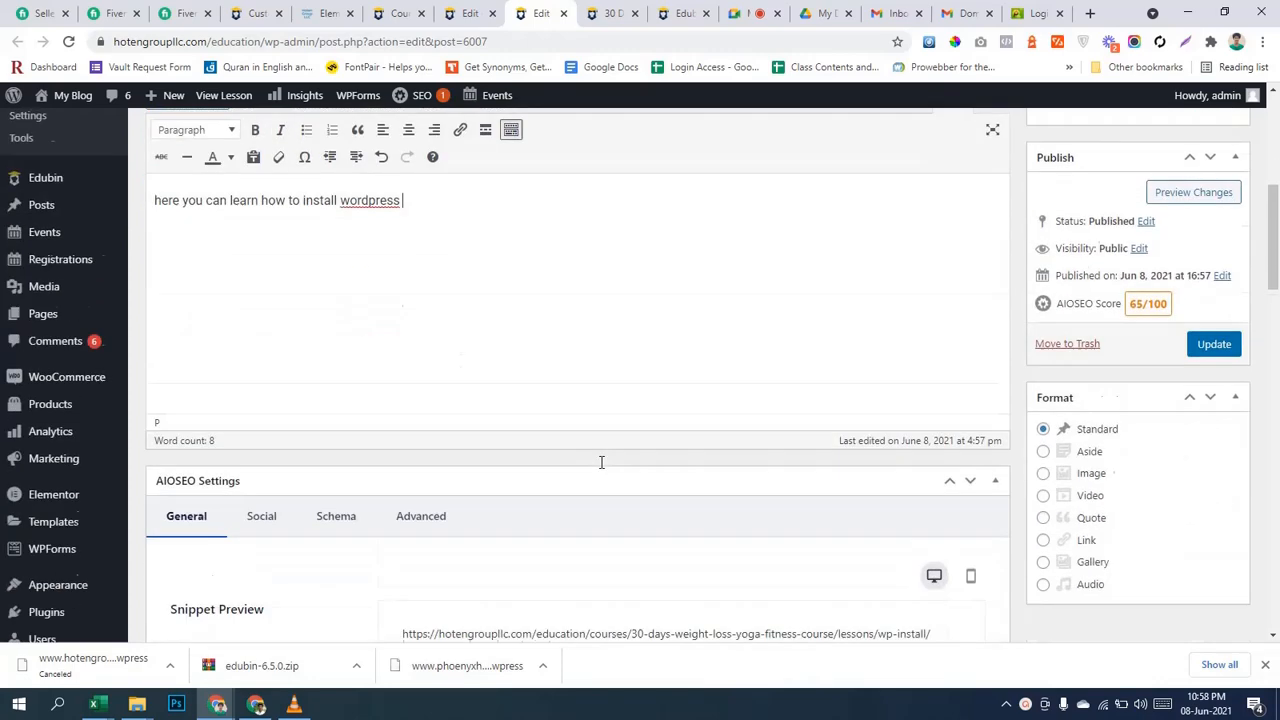
{"action": "scroll", "coordinate": [600, 466], "scroll_direction": "up", "scroll_amount": 4}
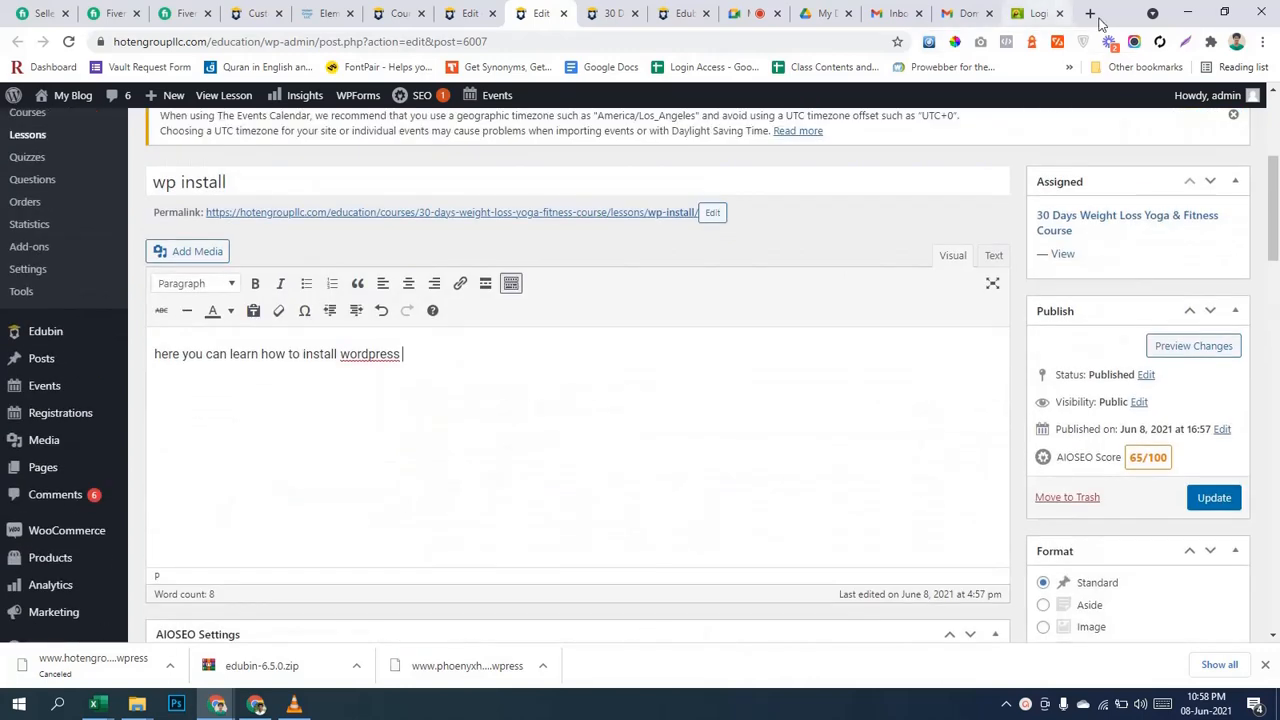
Switch to the browser tab with the hosting login page and open YouTube there.
{"action": "left_click", "coordinate": [1038, 13]}
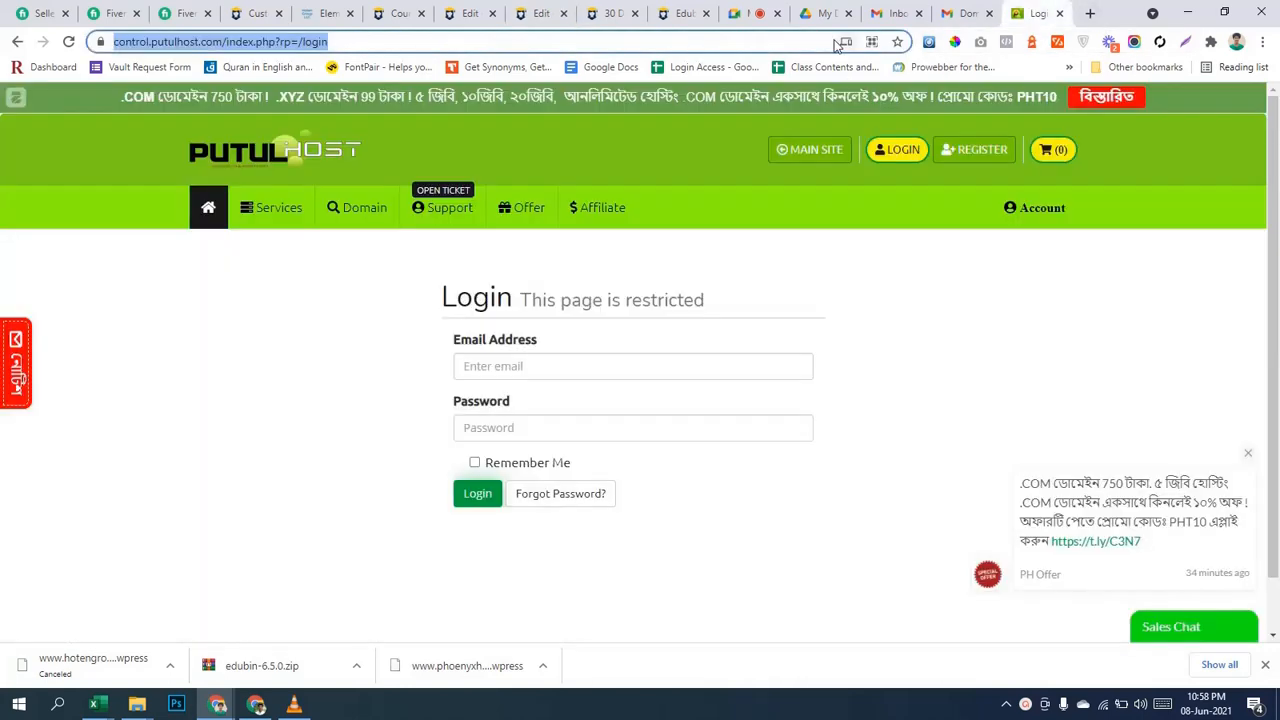
{"action": "left_click", "coordinate": [800, 41]}
{"action": "left_click", "coordinate": [800, 41]}
{"action": "type", "text": "y"}
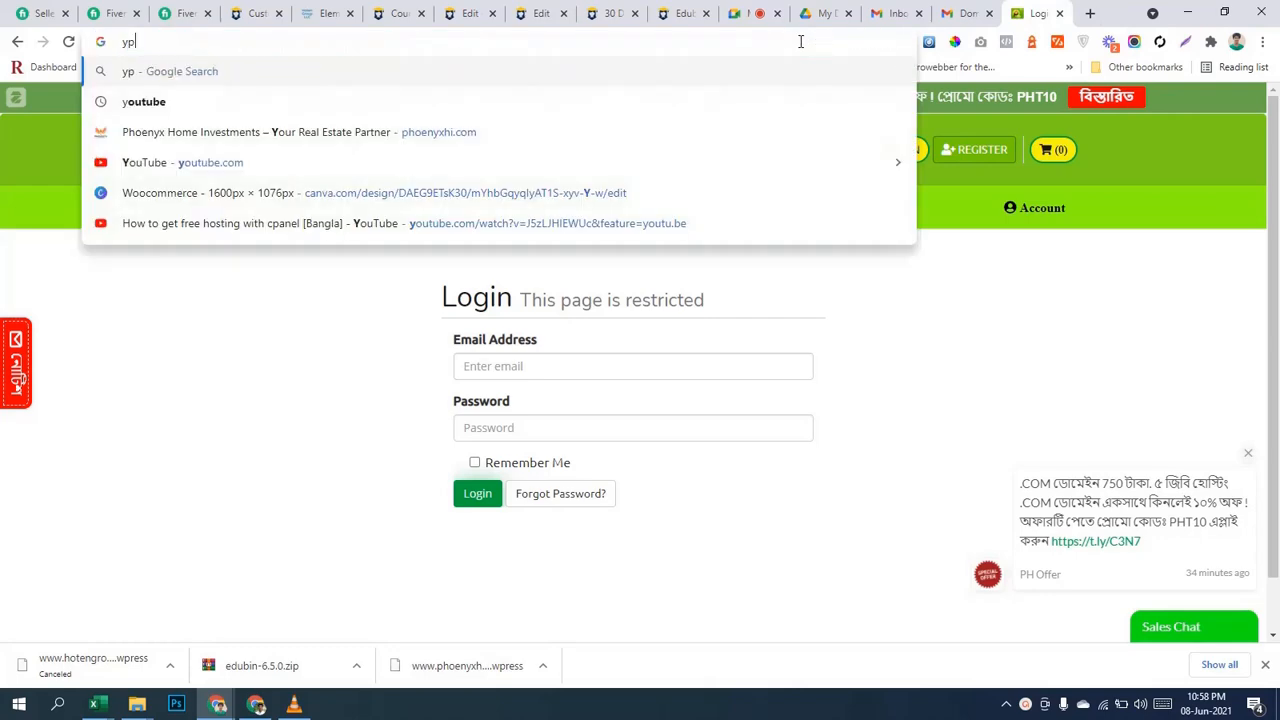
{"action": "type", "text": "ou"}
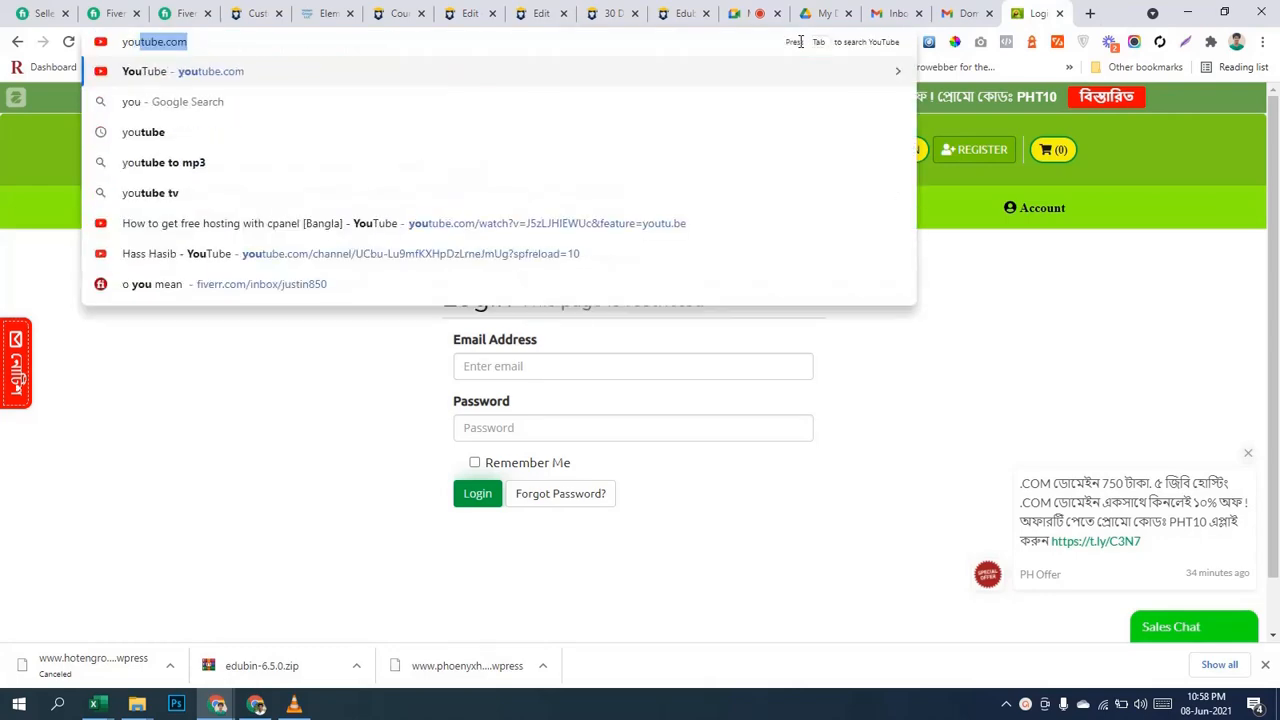
{"action": "key", "text": "Return"}
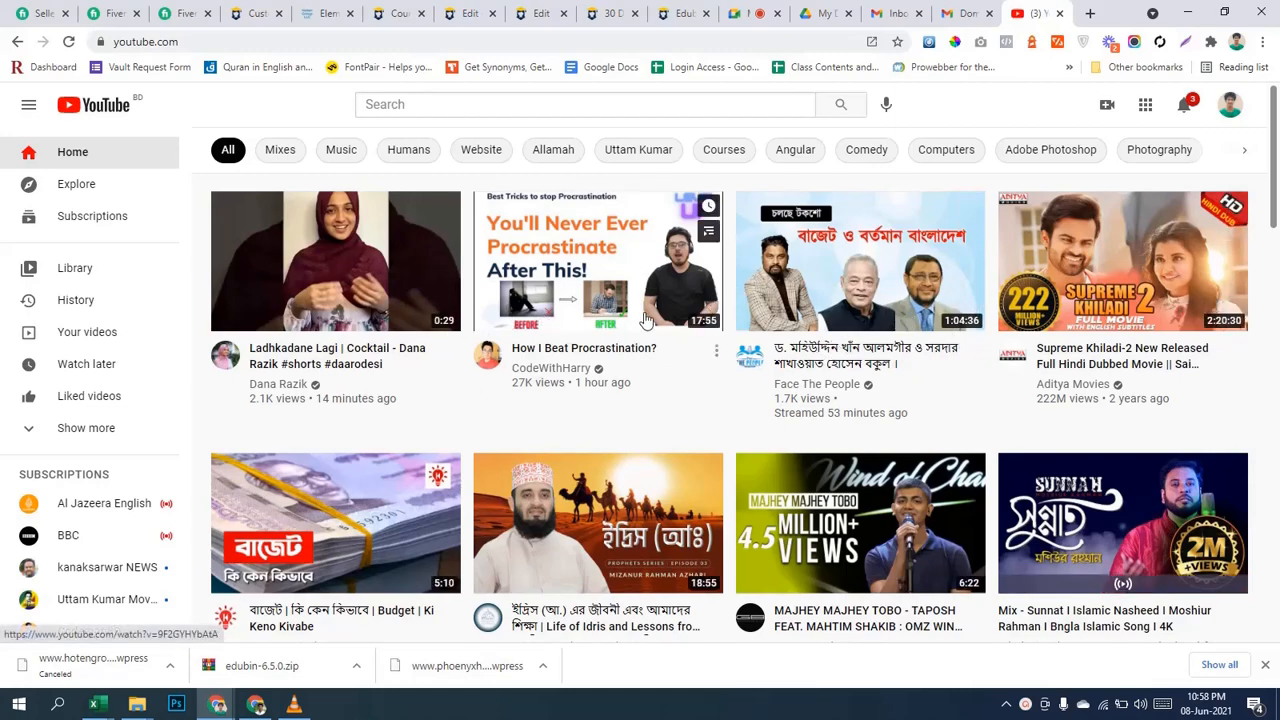
Open the "Budget | Ki Keno Kivabe" video from the YouTube home feed and pause its playback.
{"action": "scroll", "coordinate": [676, 356], "scroll_direction": "down", "scroll_amount": 3}
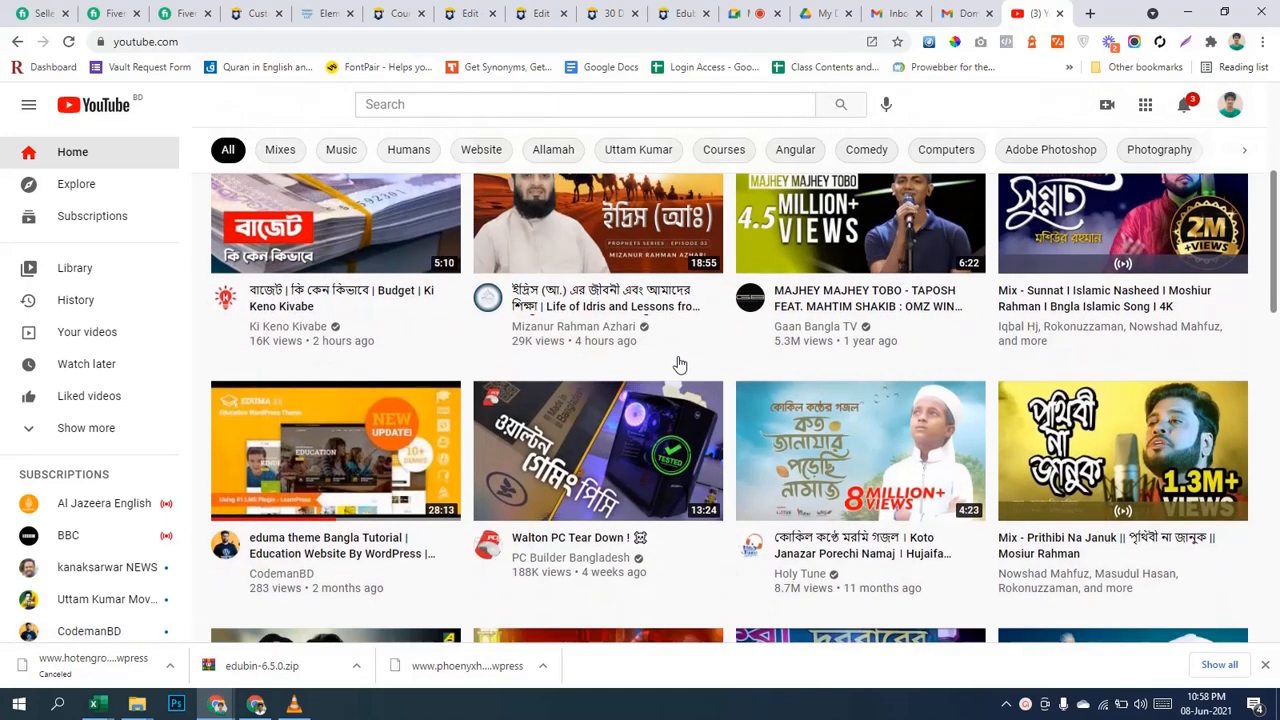
{"action": "scroll", "coordinate": [676, 365], "scroll_direction": "up", "scroll_amount": 2}
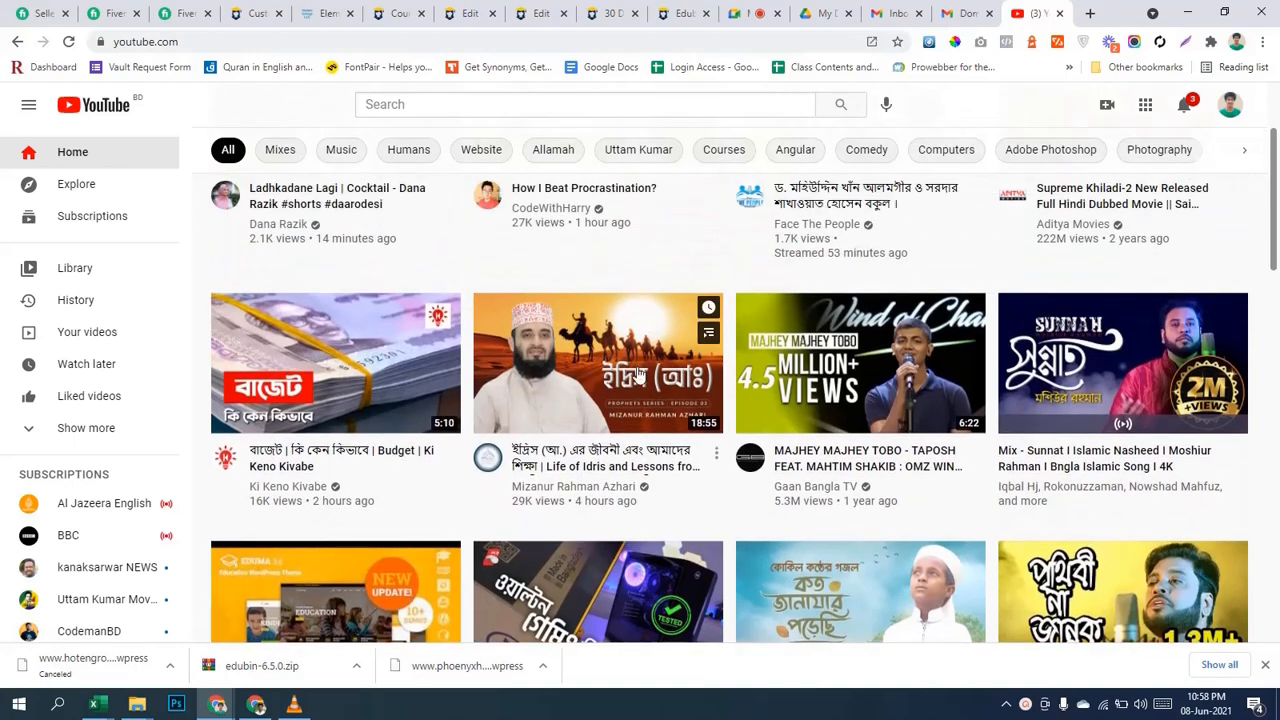
{"action": "scroll", "coordinate": [697, 417], "scroll_direction": "down", "scroll_amount": 4}
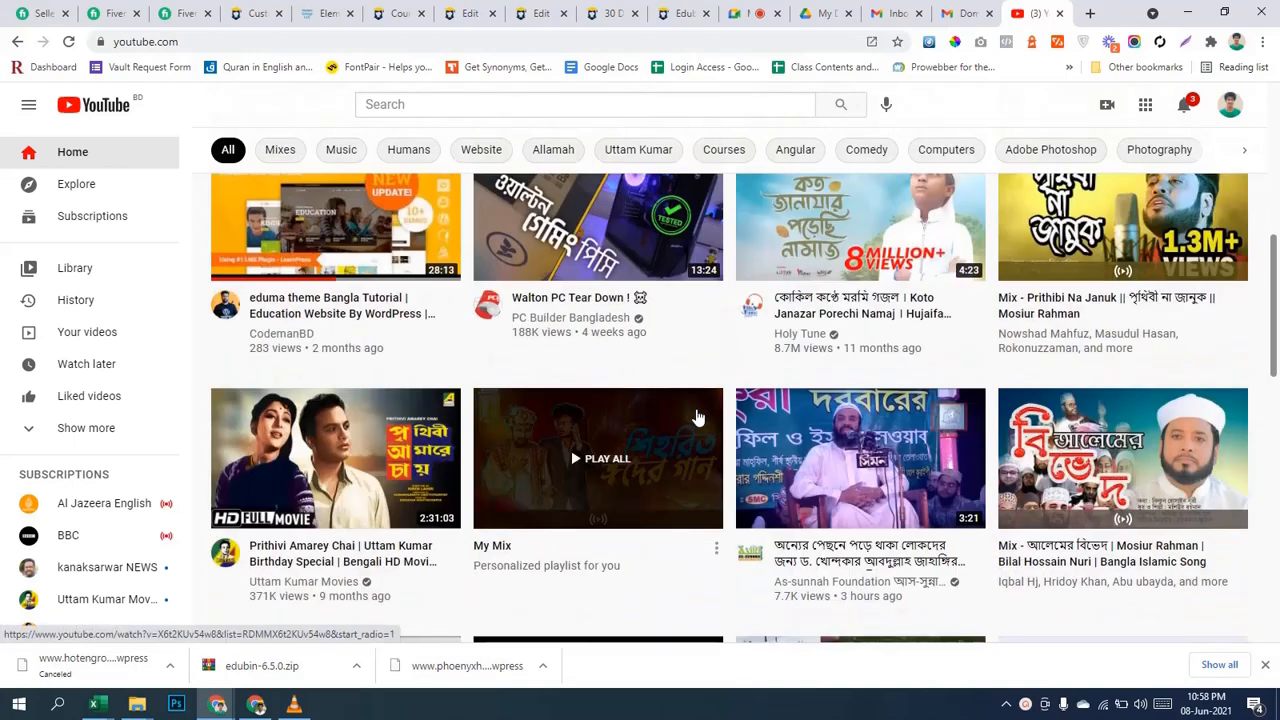
{"action": "scroll", "coordinate": [697, 417], "scroll_direction": "up", "scroll_amount": 5}
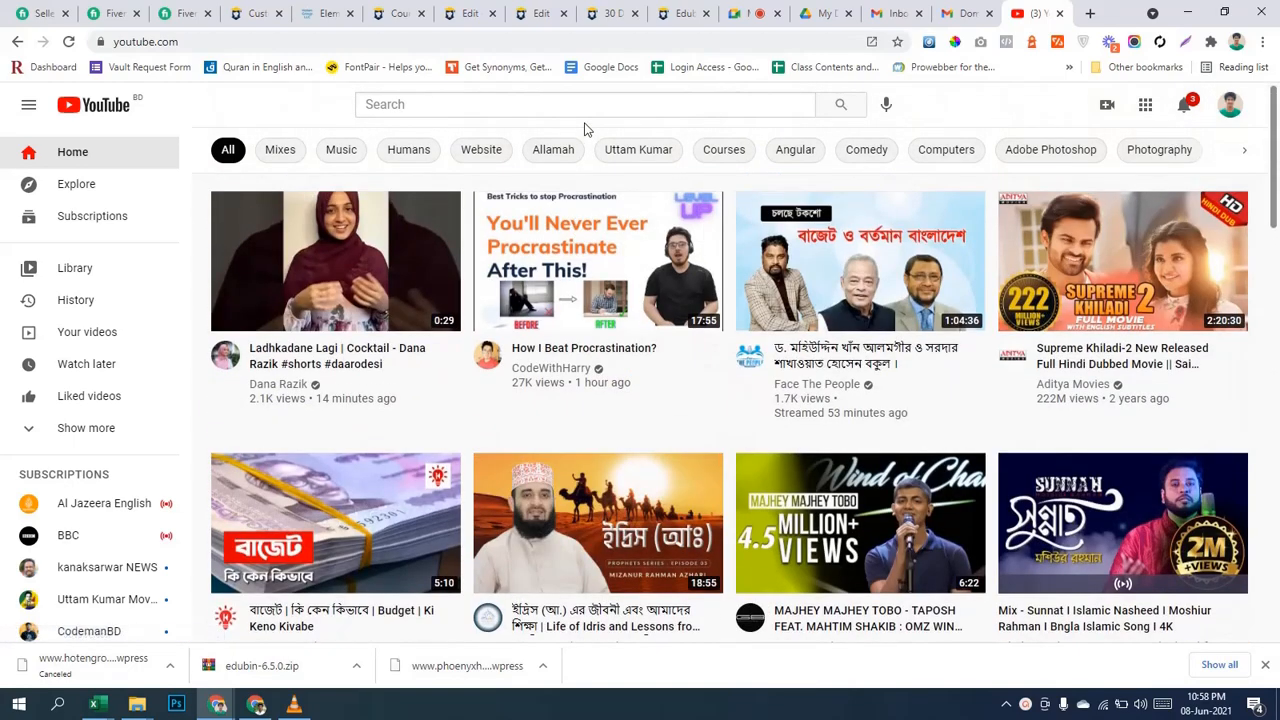
{"action": "scroll", "coordinate": [450, 400], "scroll_direction": "down", "scroll_amount": 2}
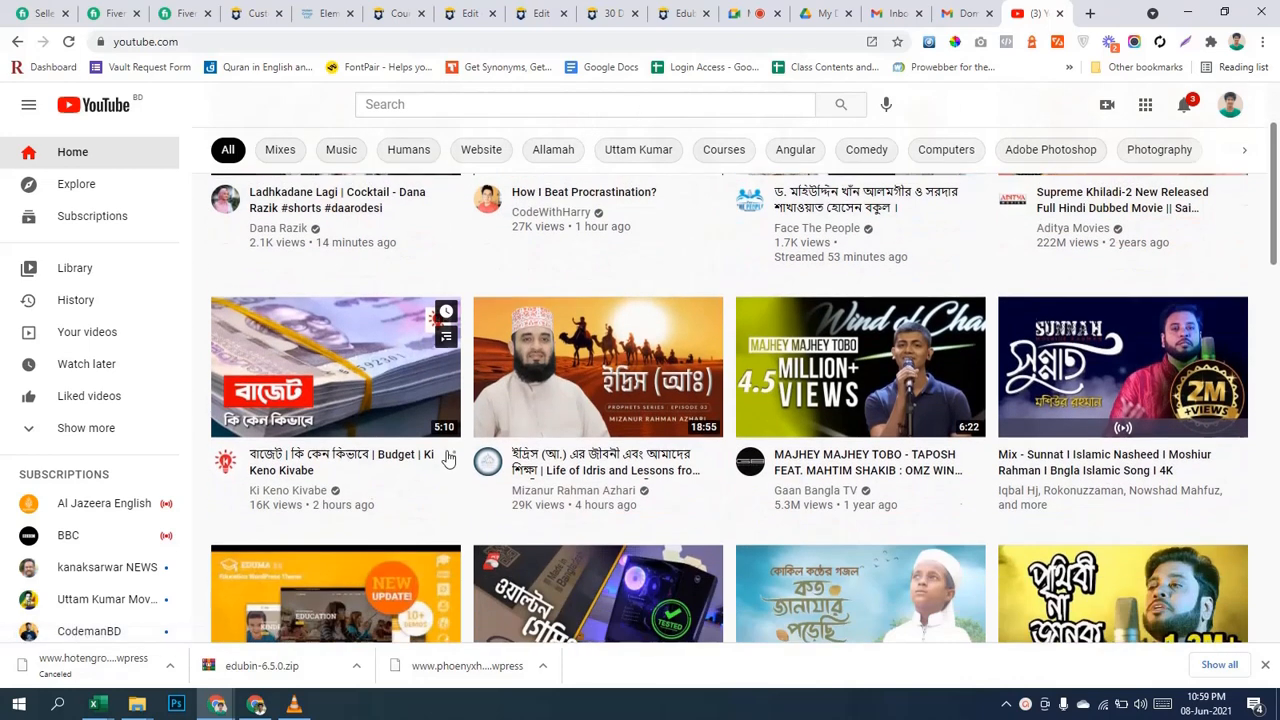
{"action": "left_click", "coordinate": [437, 415]}
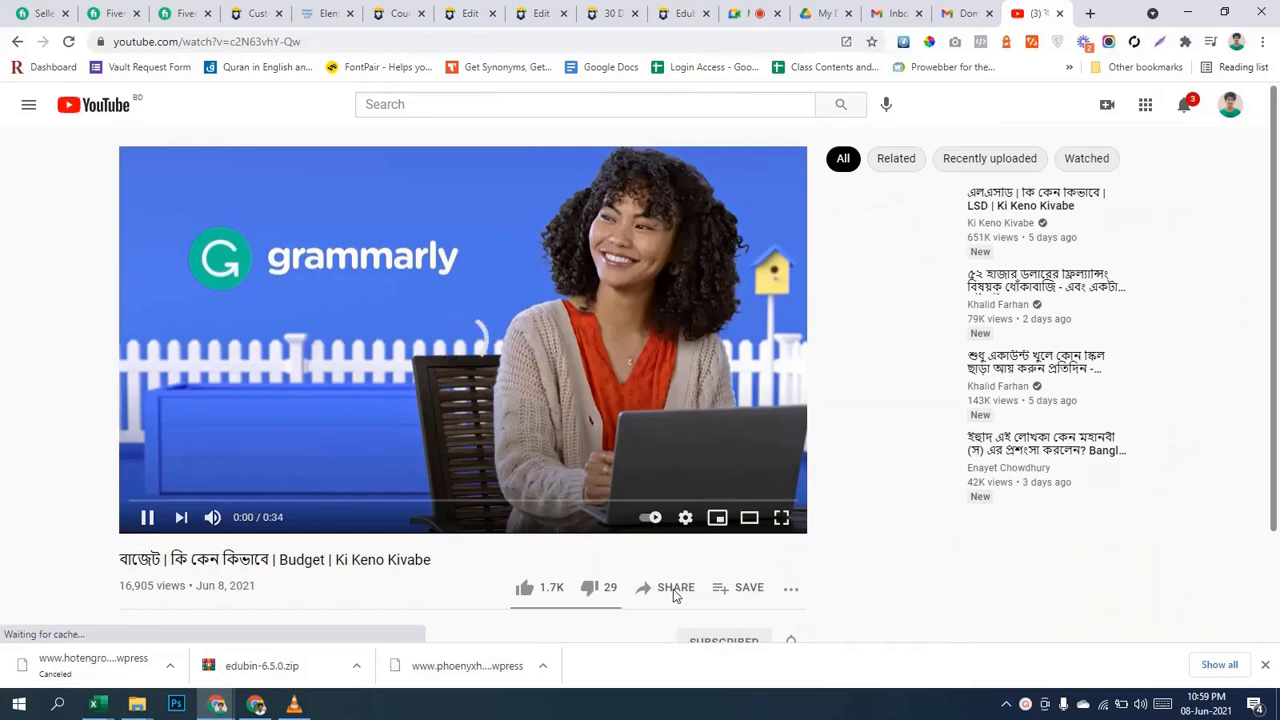
{"action": "left_click", "coordinate": [672, 590]}
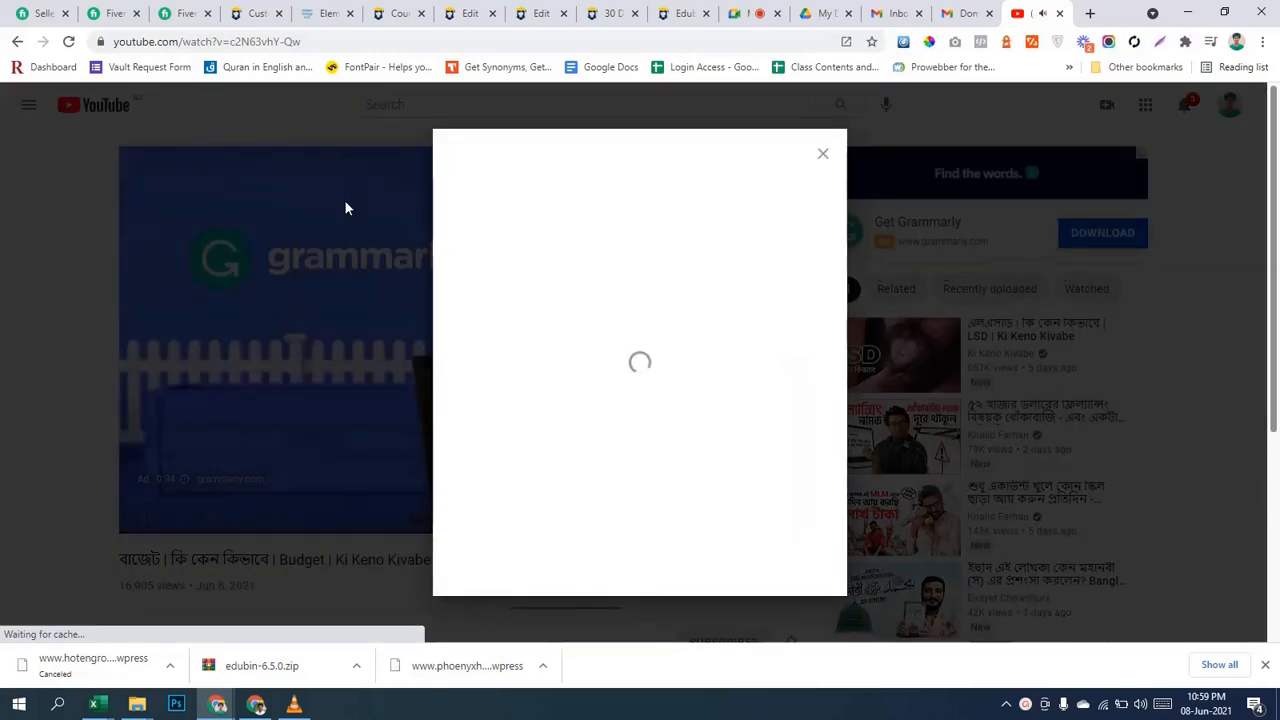
{"action": "left_click", "coordinate": [282, 330]}
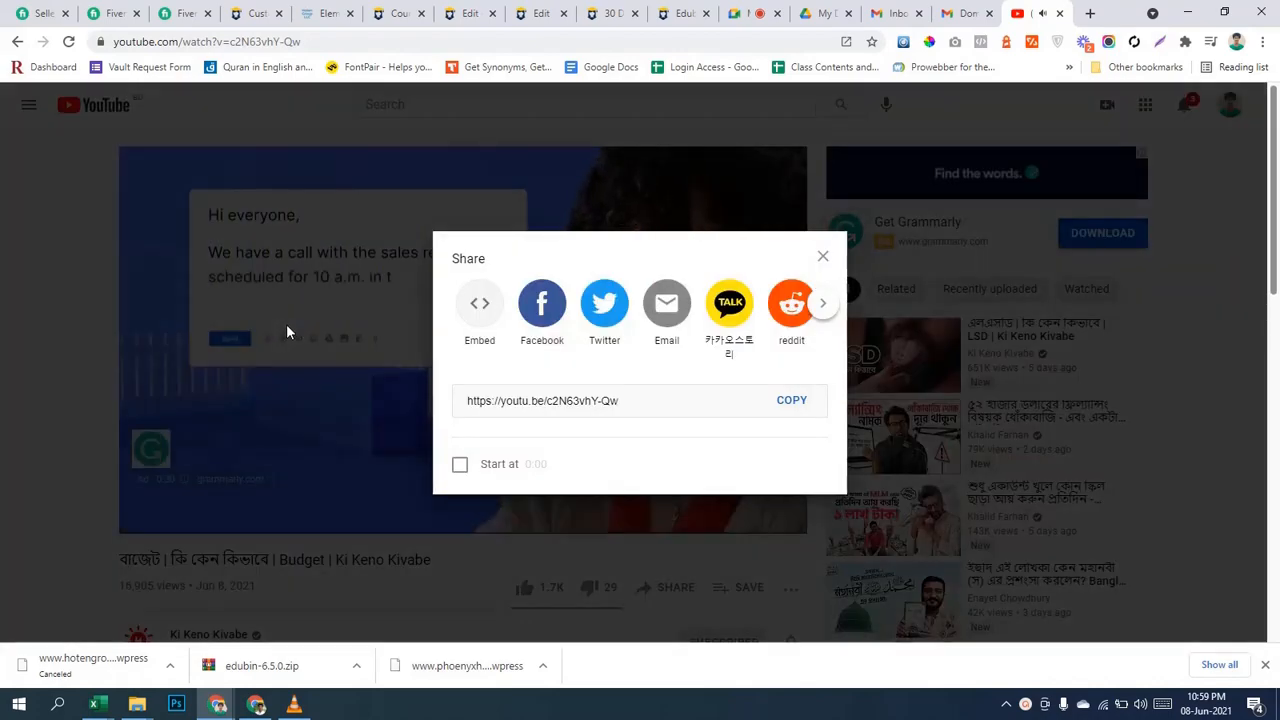
{"action": "left_click", "coordinate": [287, 331]}
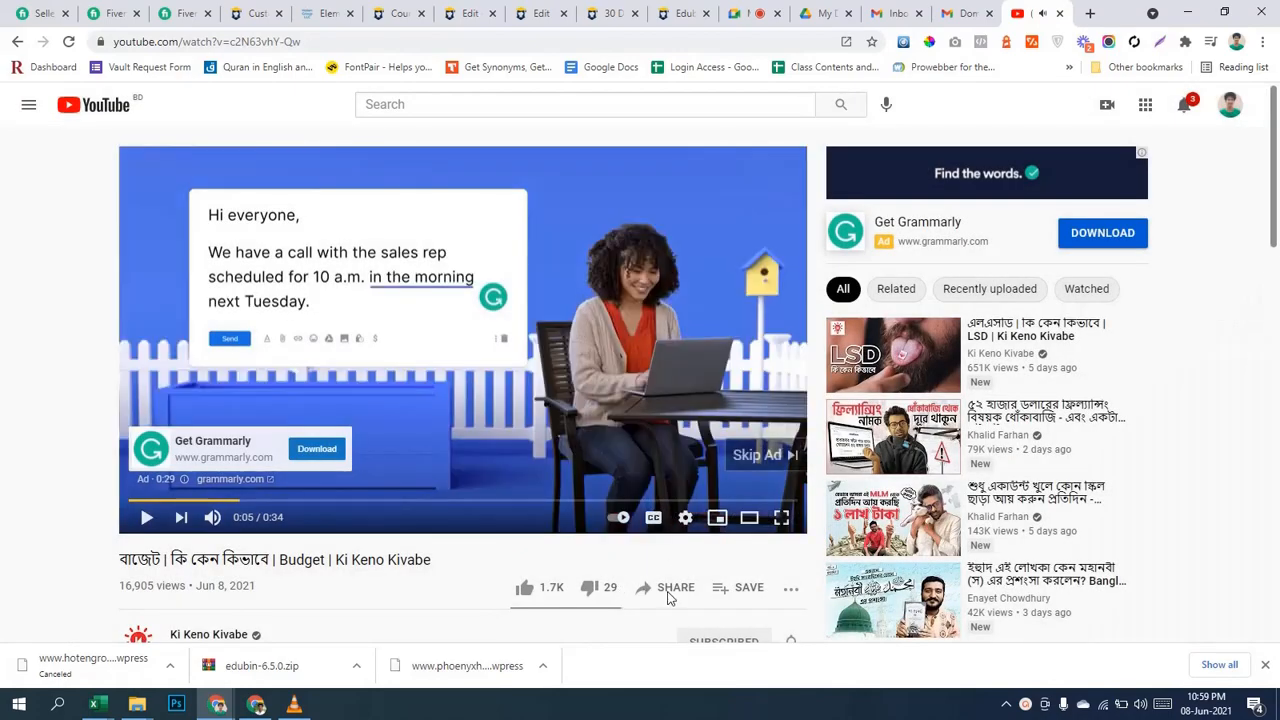
Copy the Budget video's iframe embed code from its sharing options.
{"action": "left_click", "coordinate": [668, 593]}
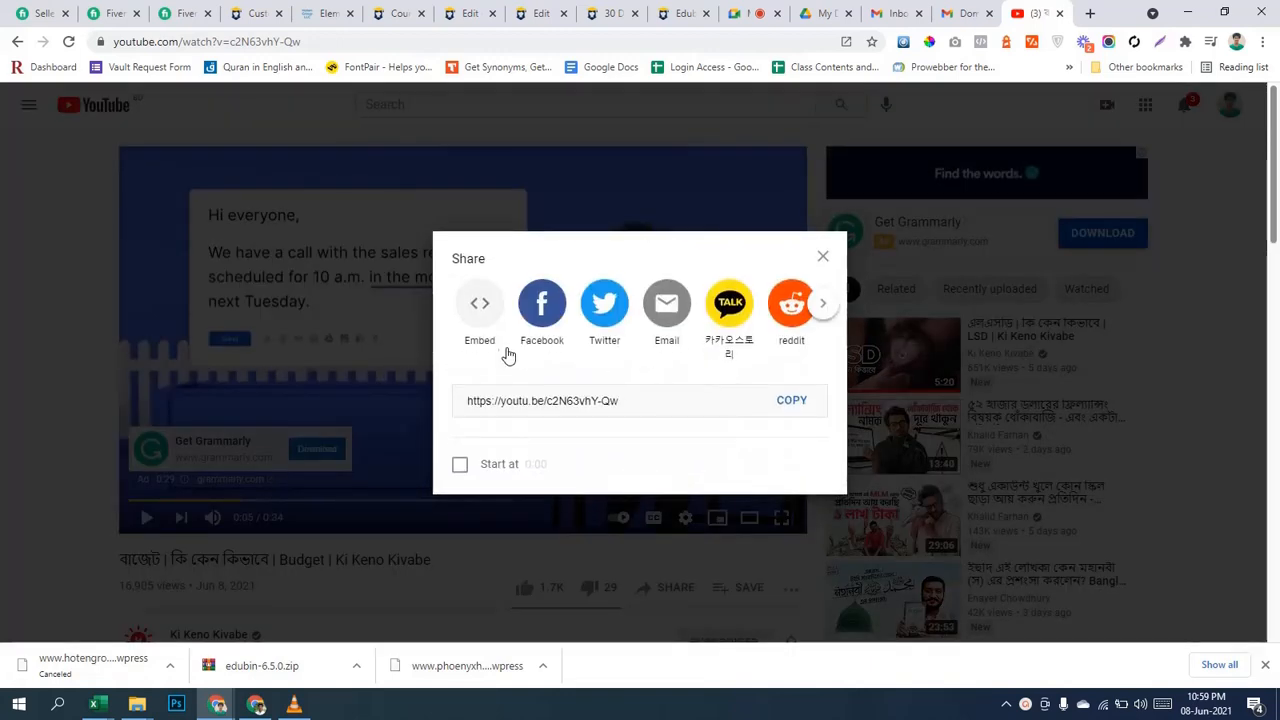
{"action": "left_click", "coordinate": [480, 310]}
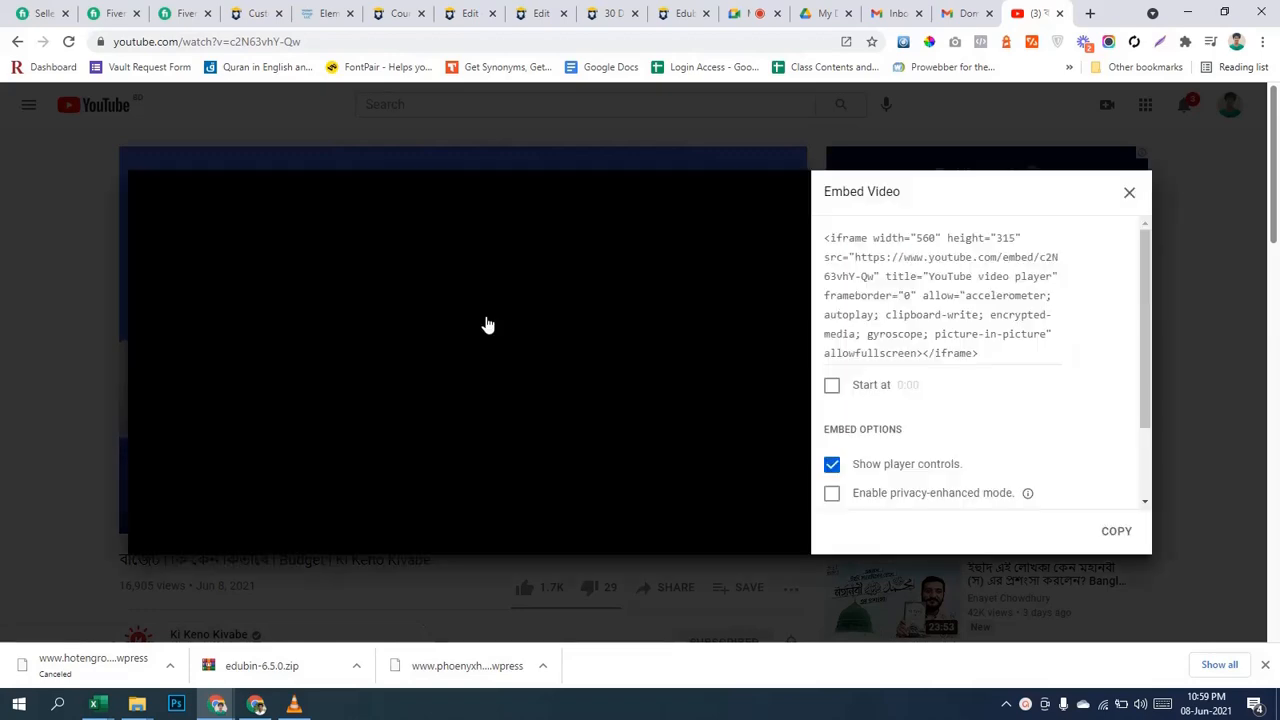
{"action": "scroll", "coordinate": [1000, 460], "scroll_direction": "down", "scroll_amount": 3}
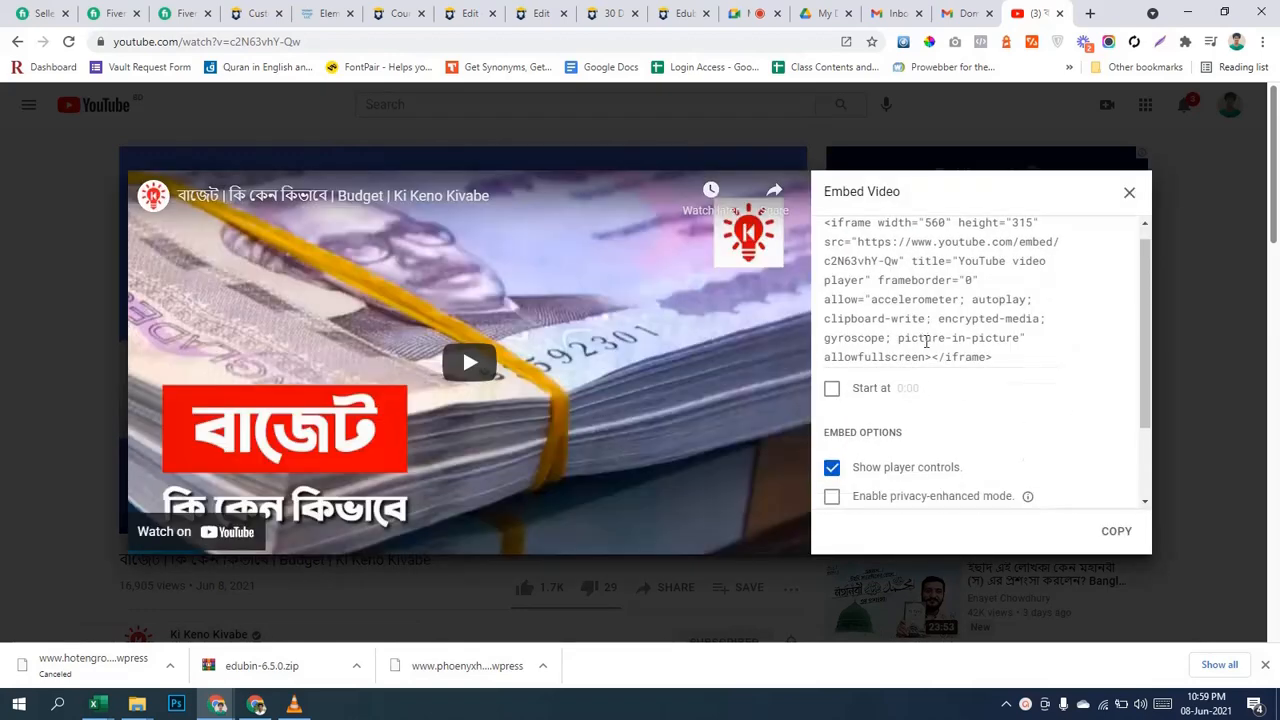
{"action": "left_click", "coordinate": [1112, 531]}
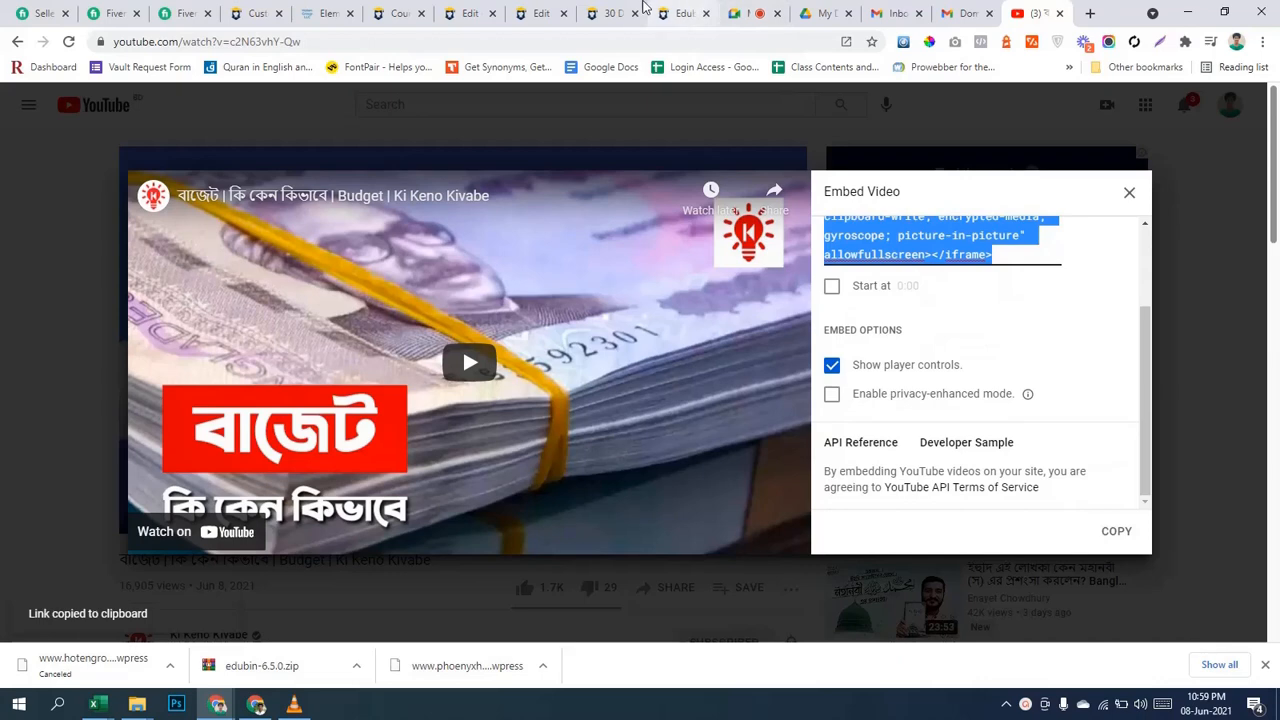
{"action": "left_click", "coordinate": [1118, 535]}
{"action": "right_click", "coordinate": [948, 266]}
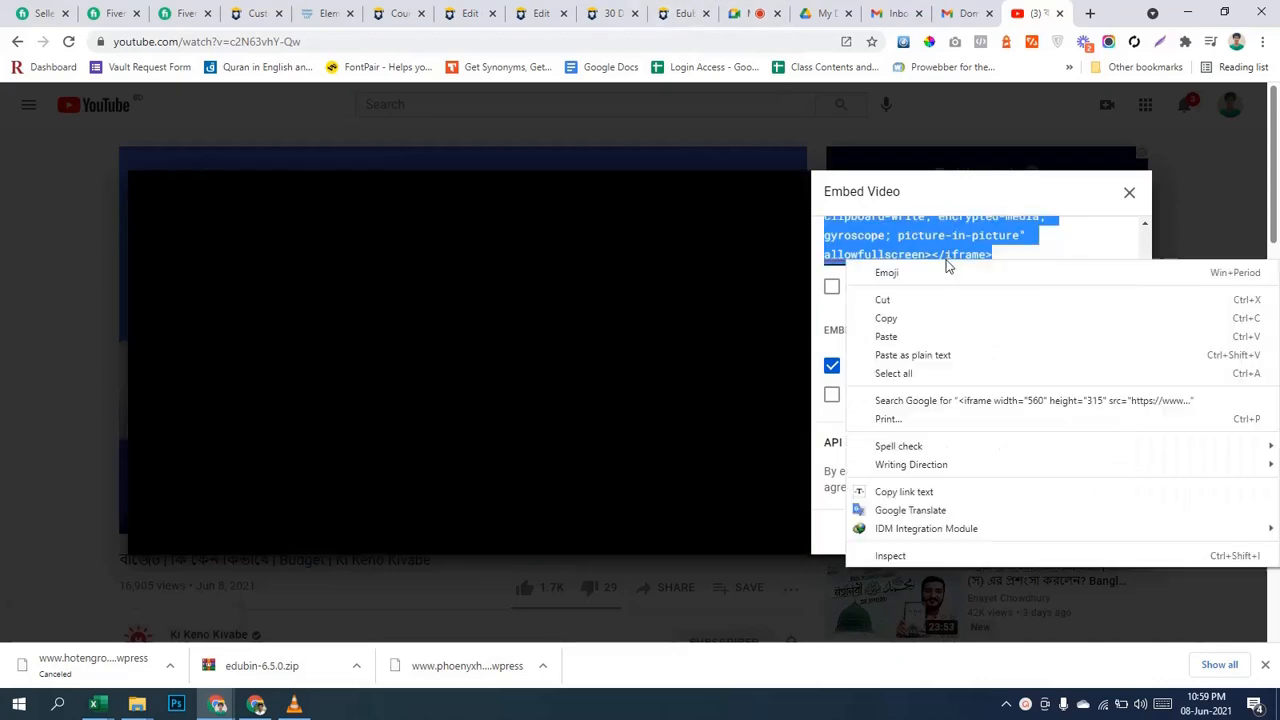
{"action": "left_click", "coordinate": [945, 320]}
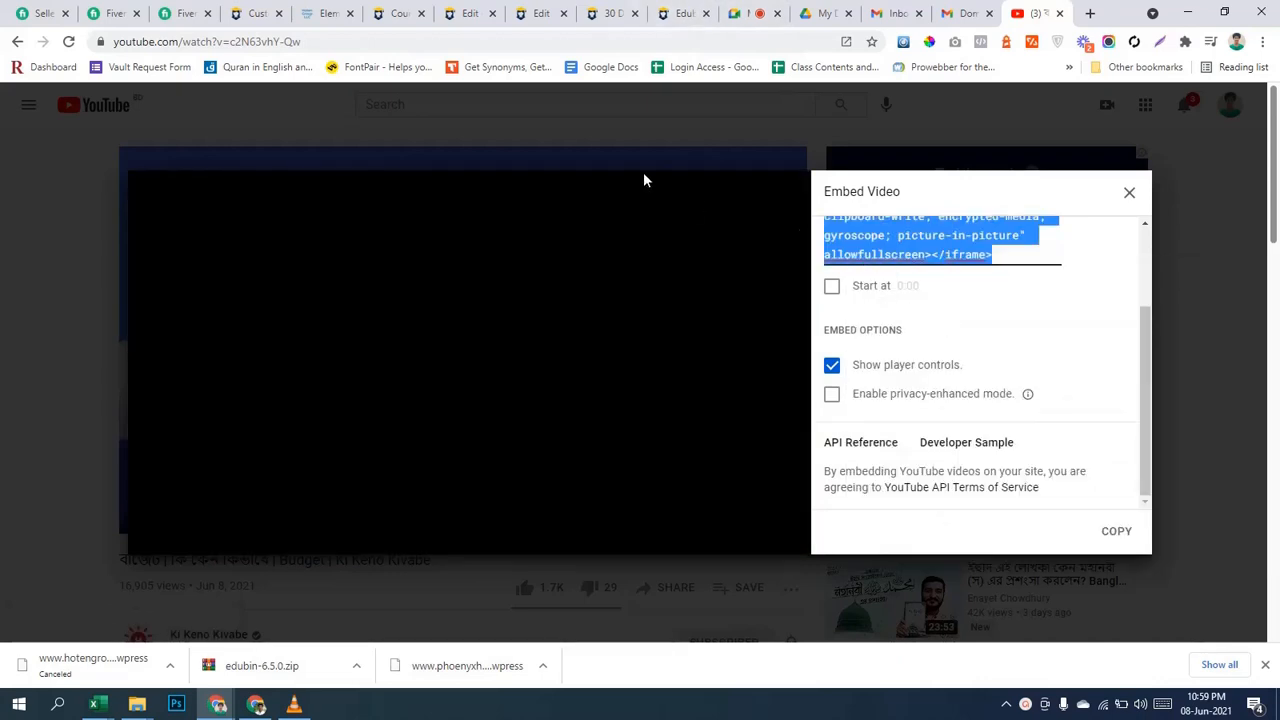
Return to the wp install lesson, paste the YouTube iframe code on a new line below its text, and update the lesson.
{"action": "left_click", "coordinate": [433, 7]}
{"action": "left_click", "coordinate": [453, 8]}
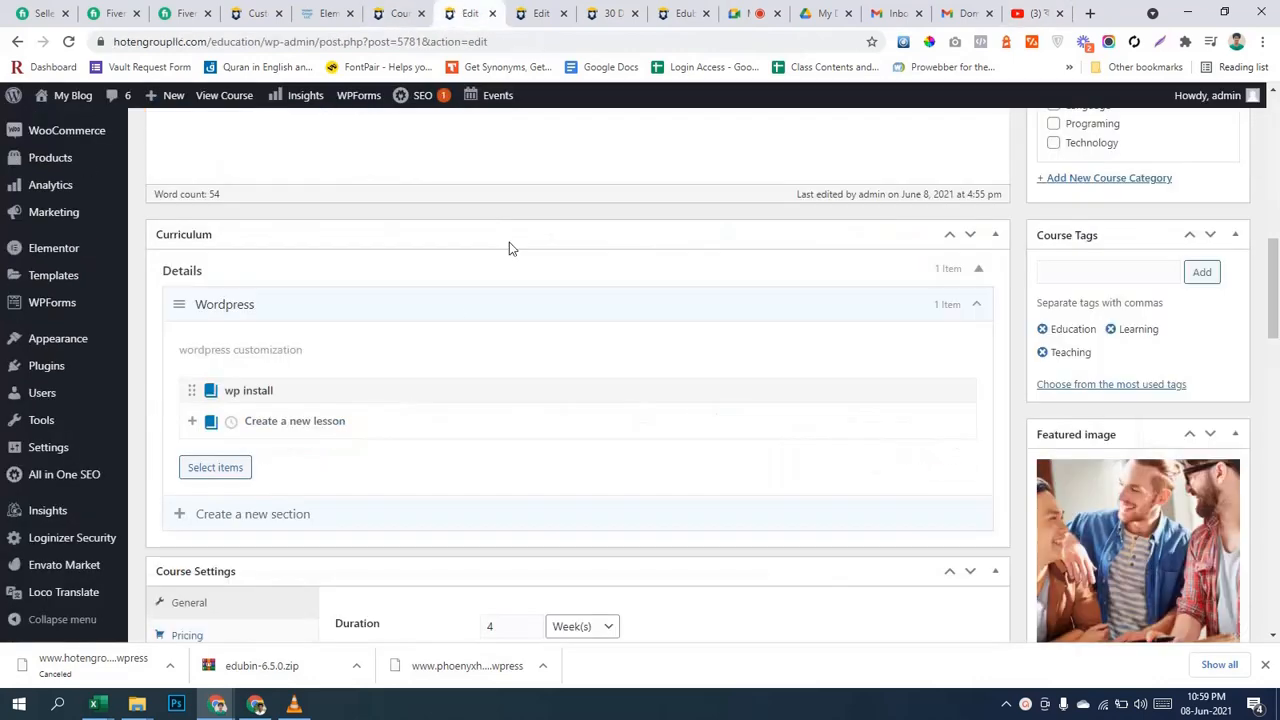
{"action": "left_click", "coordinate": [556, 9]}
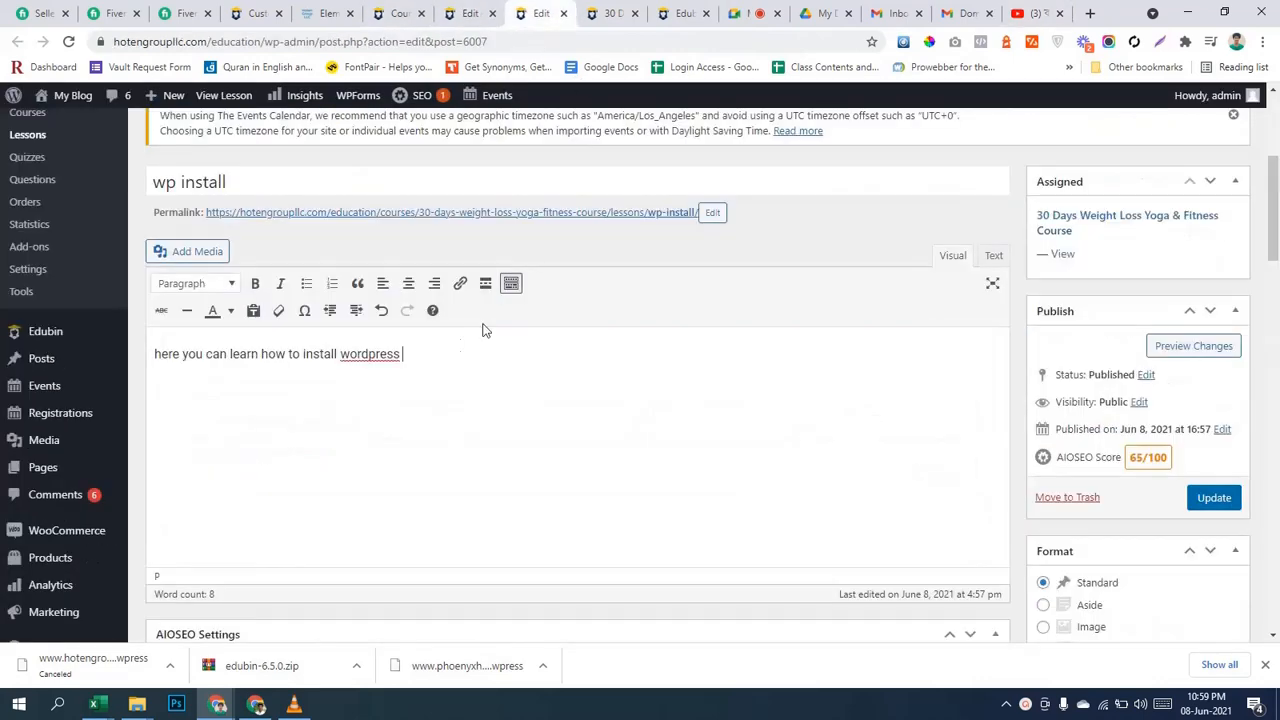
{"action": "left_click", "coordinate": [453, 369]}
{"action": "key", "text": "Return"}
{"action": "key", "text": "ctrl+v"}
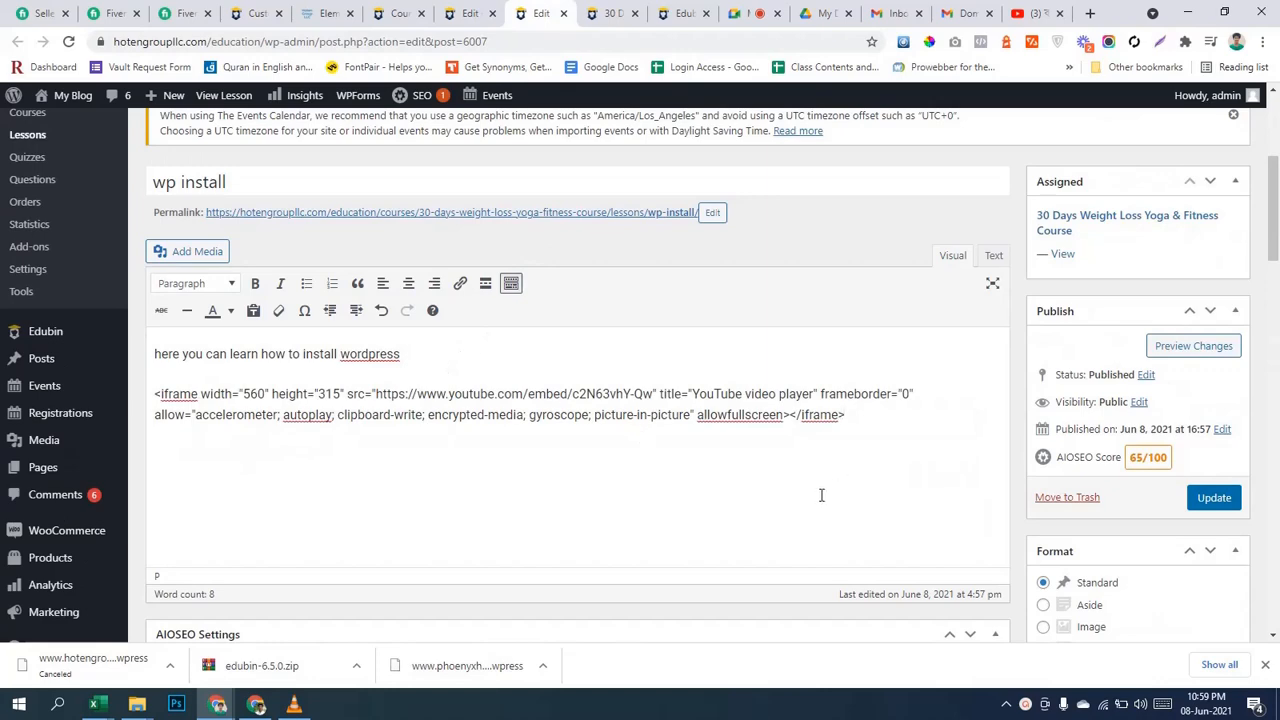
{"action": "scroll", "coordinate": [821, 495], "scroll_direction": "down", "scroll_amount": 3}
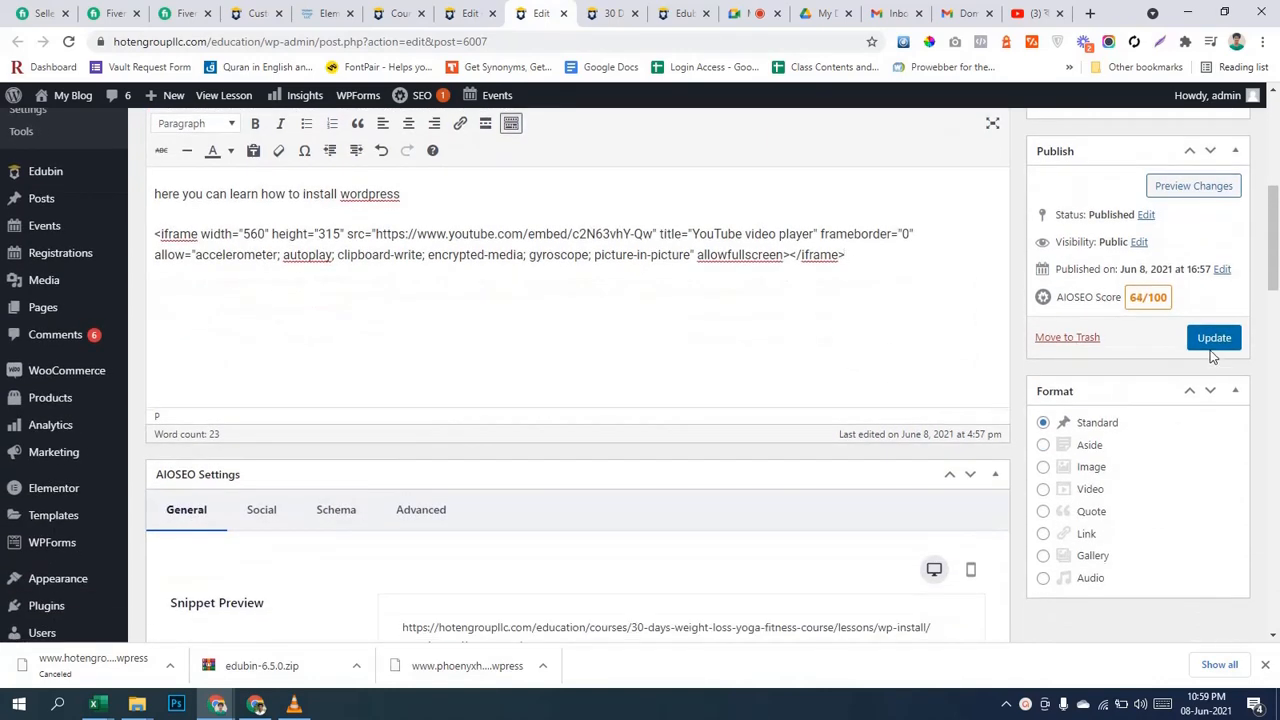
{"action": "left_click", "coordinate": [1212, 348]}
Look over the updated lesson's content, AIOSEO settings, Lesson Settings for duration and preview, Page Options, and Discussion and Comments sections.
{"action": "scroll", "coordinate": [697, 395], "scroll_direction": "down", "scroll_amount": 8}
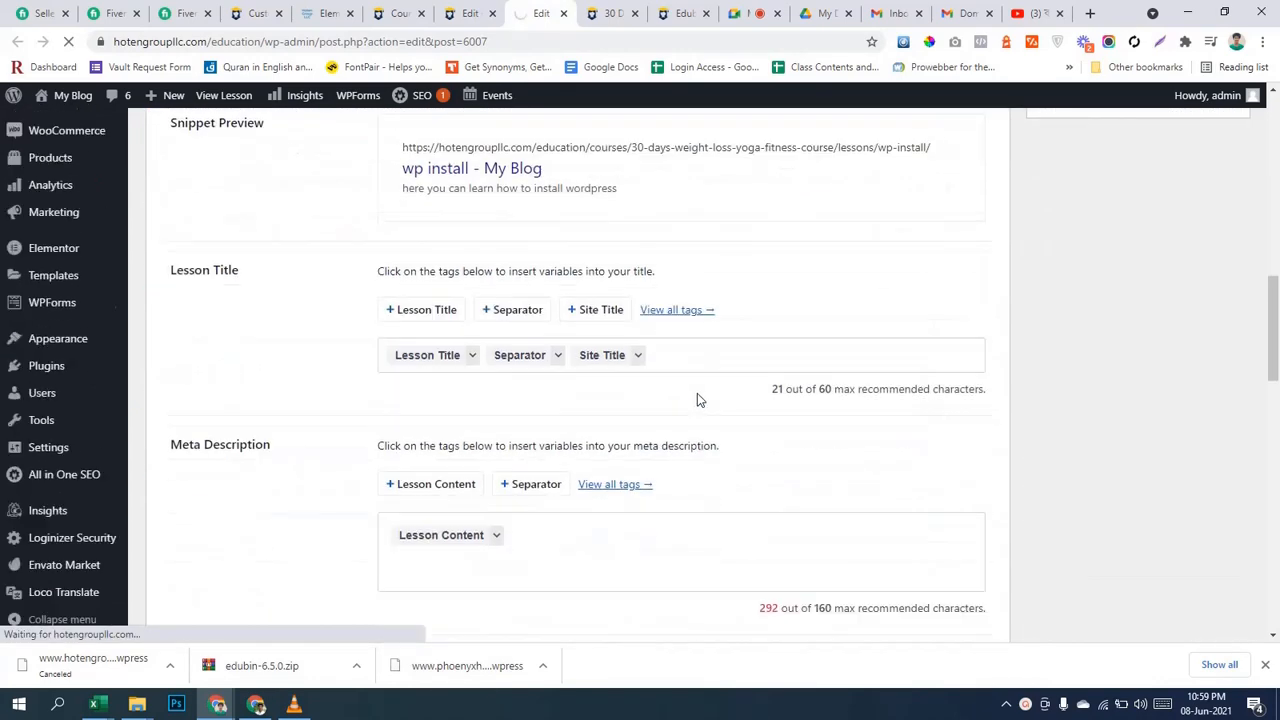
{"action": "scroll", "coordinate": [697, 397], "scroll_direction": "down", "scroll_amount": 10}
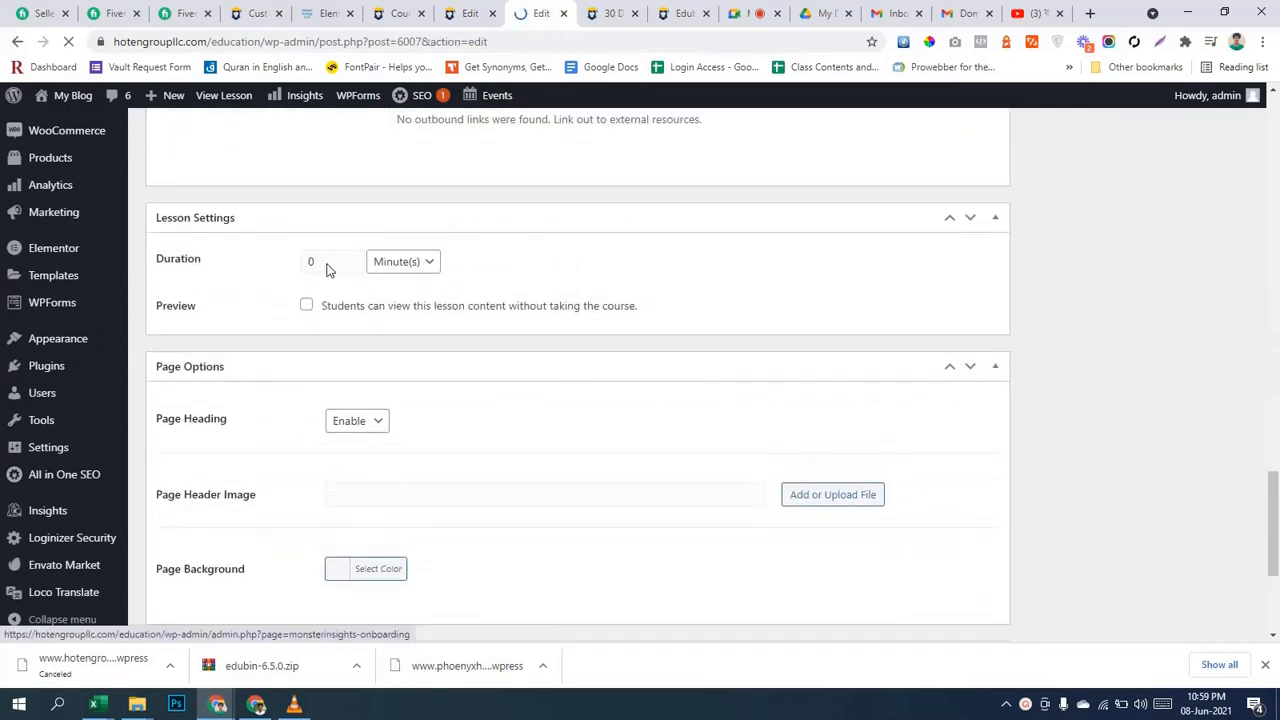
{"action": "scroll", "coordinate": [568, 386], "scroll_direction": "down", "scroll_amount": 4}
{"action": "scroll", "coordinate": [565, 385], "scroll_direction": "down", "scroll_amount": 10}
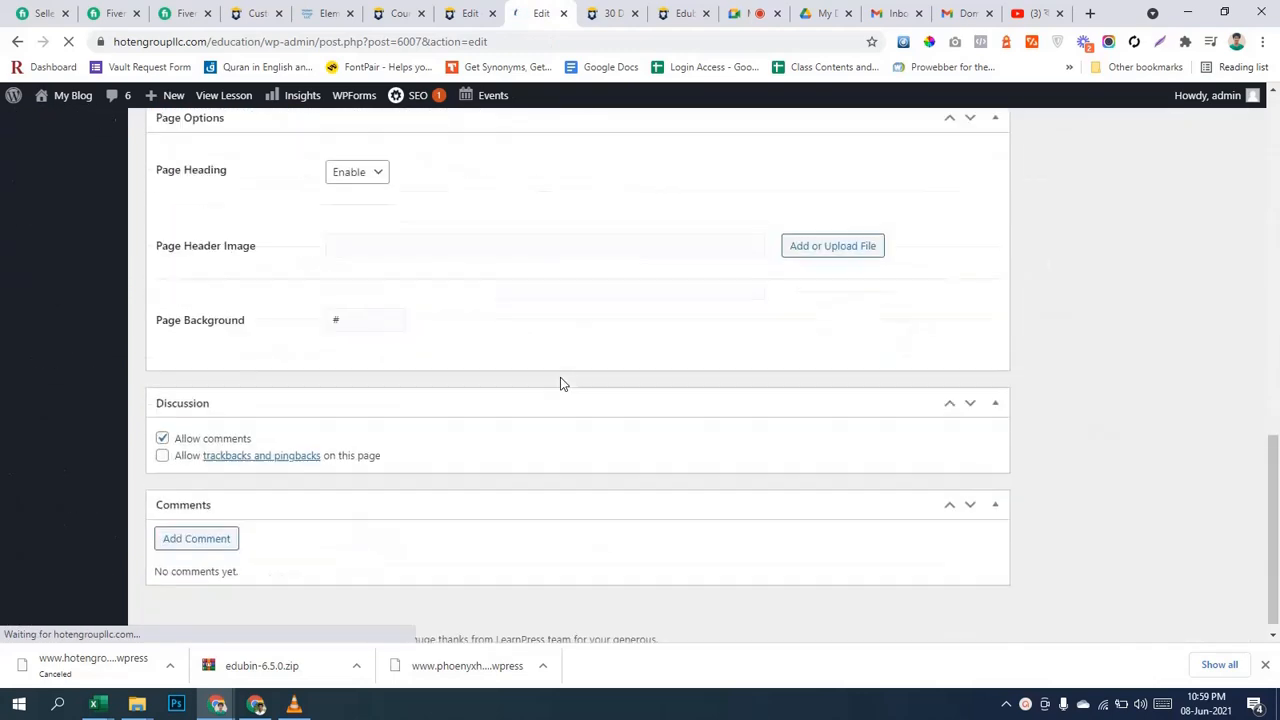
{"action": "scroll", "coordinate": [560, 385], "scroll_direction": "up", "scroll_amount": 2}
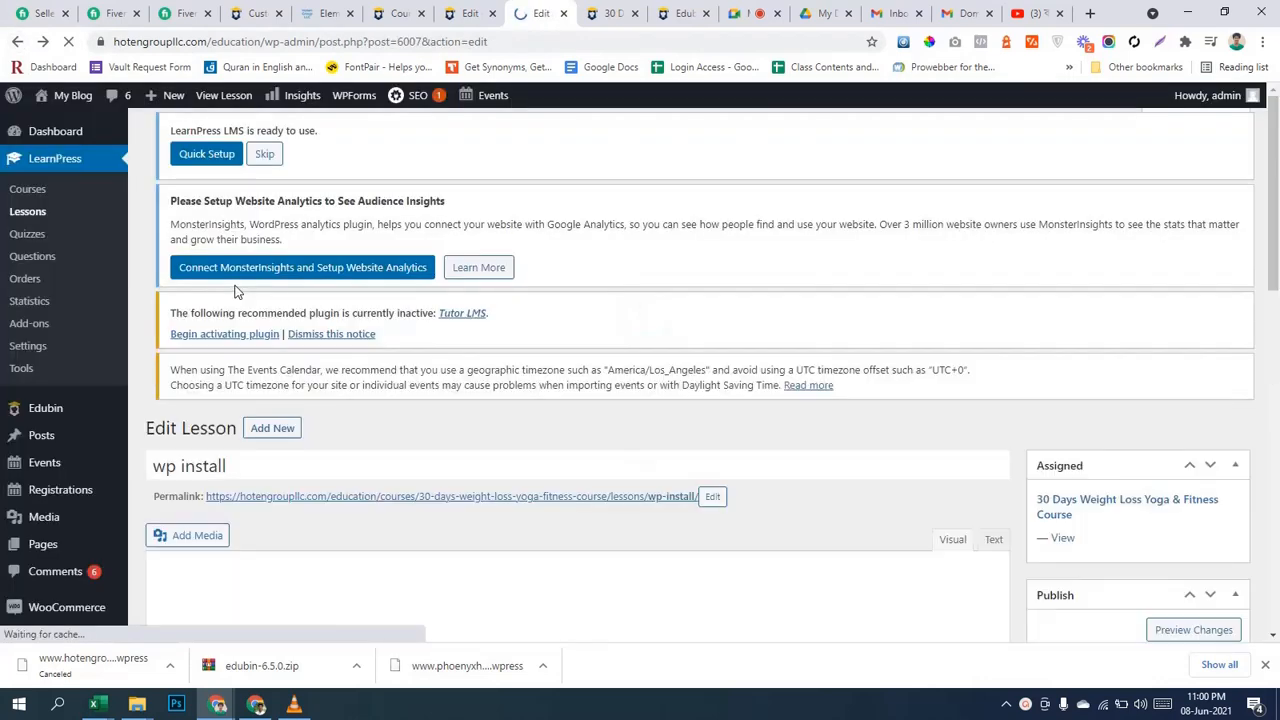
{"action": "scroll", "coordinate": [574, 403], "scroll_direction": "down", "scroll_amount": 4}
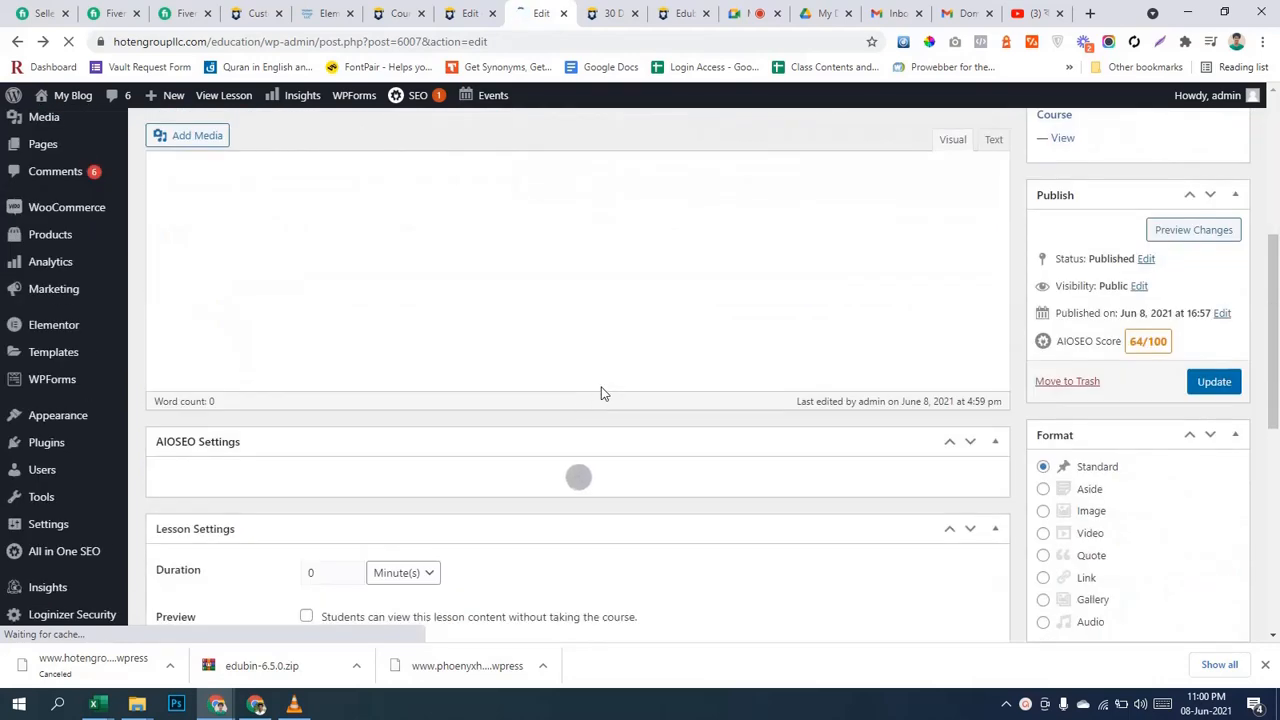
{"action": "scroll", "coordinate": [603, 395], "scroll_direction": "up", "scroll_amount": 5}
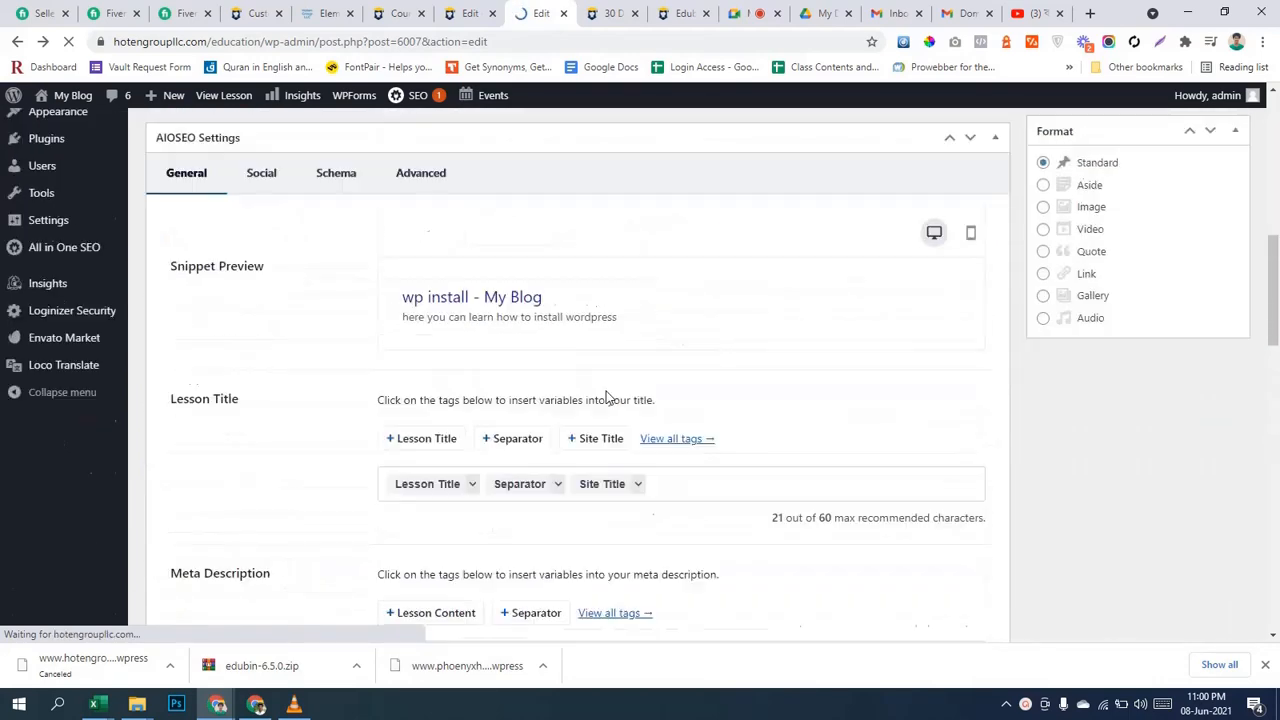
{"action": "scroll", "coordinate": [613, 398], "scroll_direction": "up", "scroll_amount": 2}
{"action": "scroll", "coordinate": [613, 398], "scroll_direction": "down", "scroll_amount": 4}
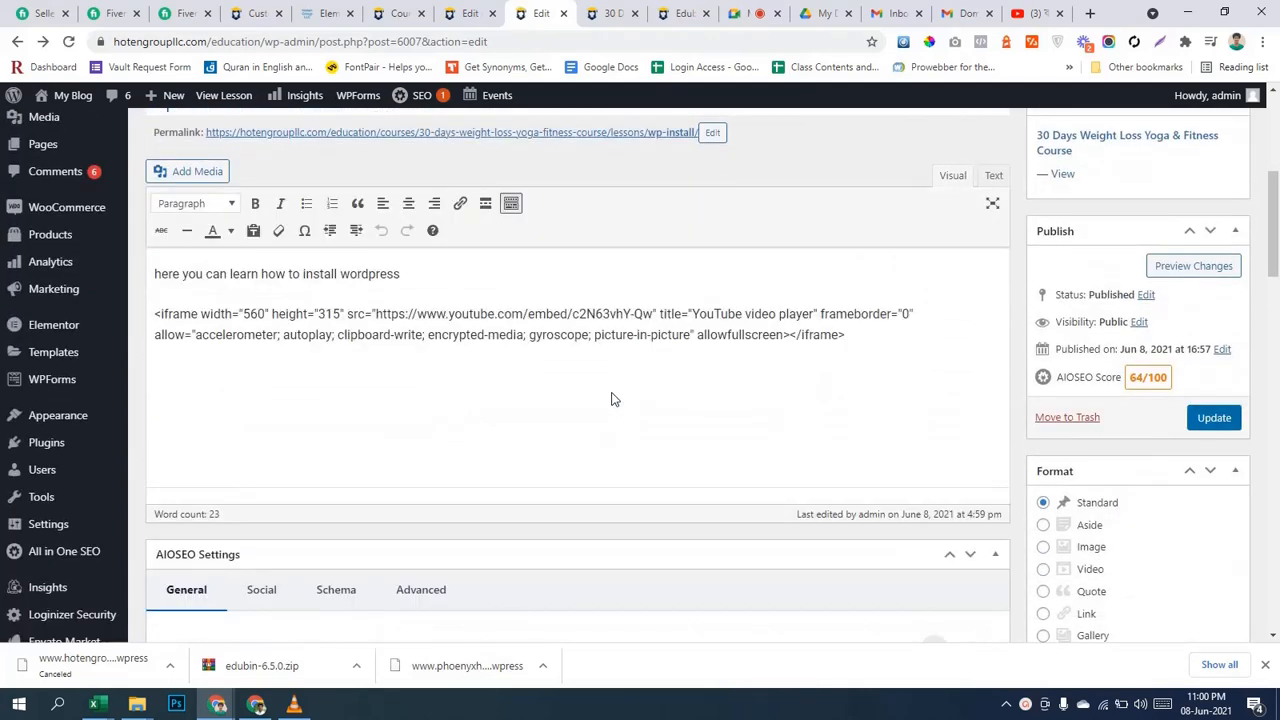
{"action": "scroll", "coordinate": [591, 352], "scroll_direction": "down", "scroll_amount": 10}
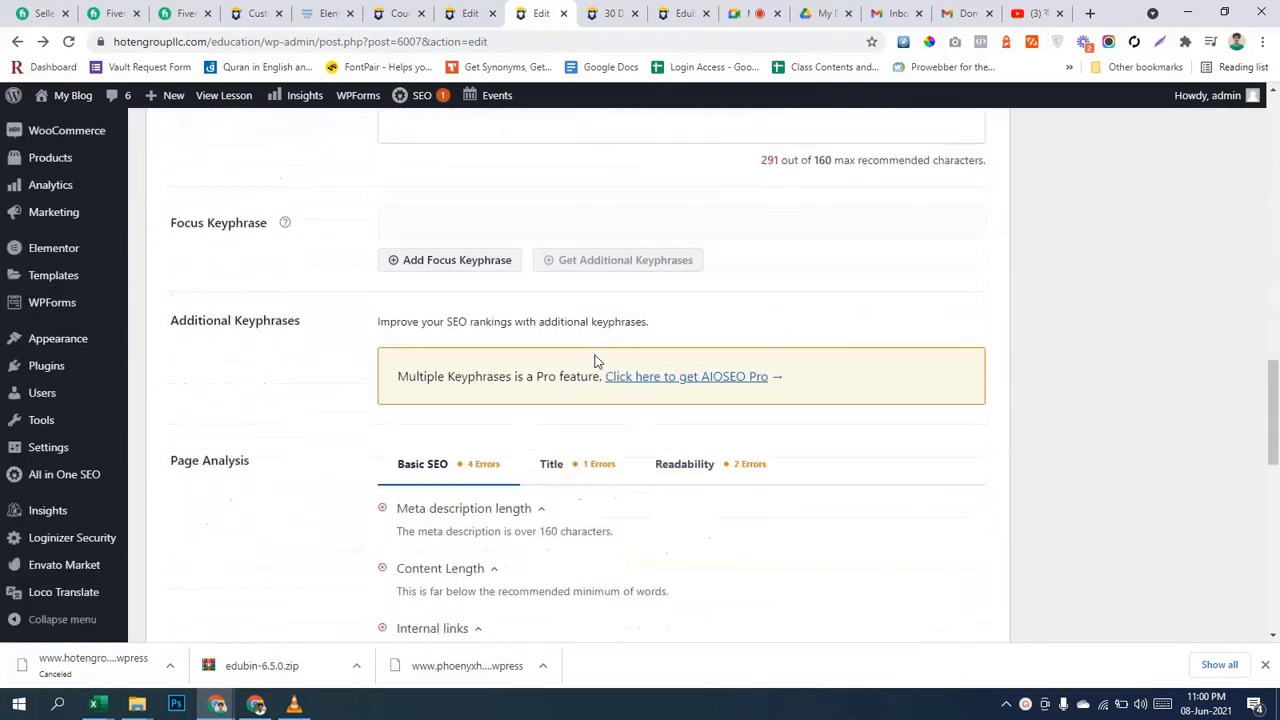
{"action": "scroll", "coordinate": [595, 358], "scroll_direction": "down", "scroll_amount": 3}
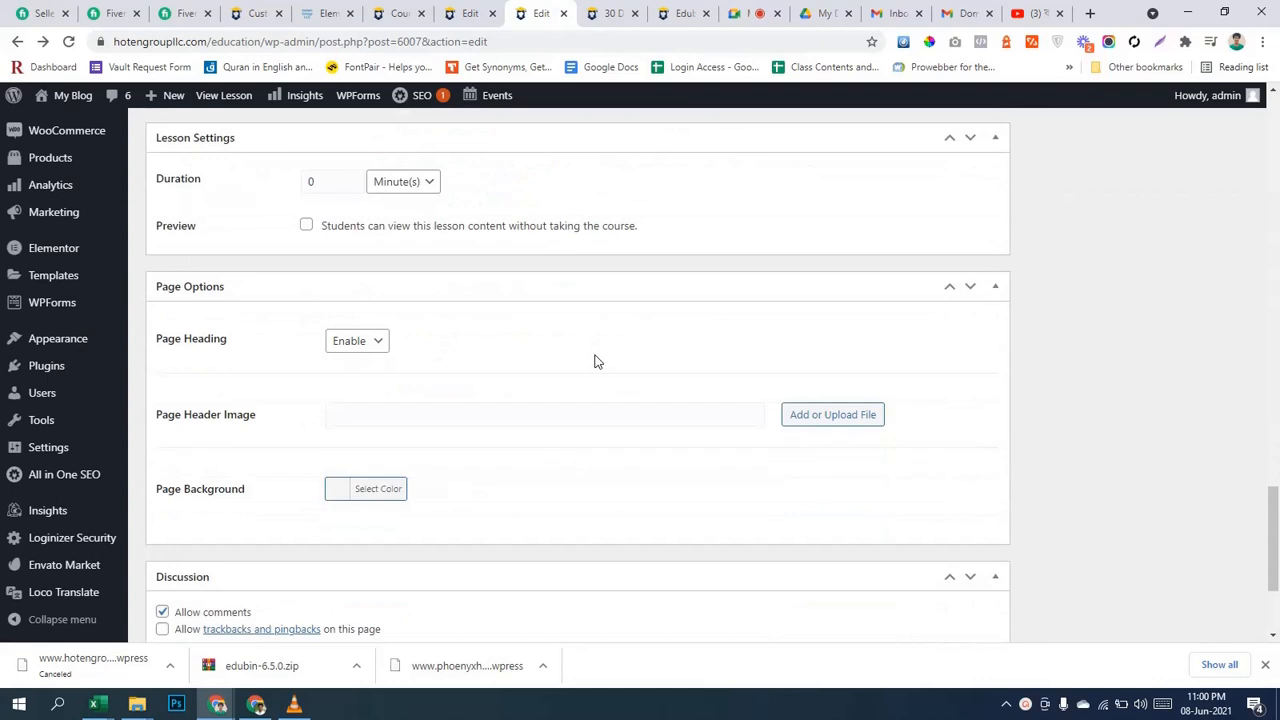
{"action": "left_click", "coordinate": [310, 179]}
{"action": "scroll", "coordinate": [634, 274], "scroll_direction": "down", "scroll_amount": 2}
{"action": "scroll", "coordinate": [629, 311], "scroll_direction": "up", "scroll_amount": 1}
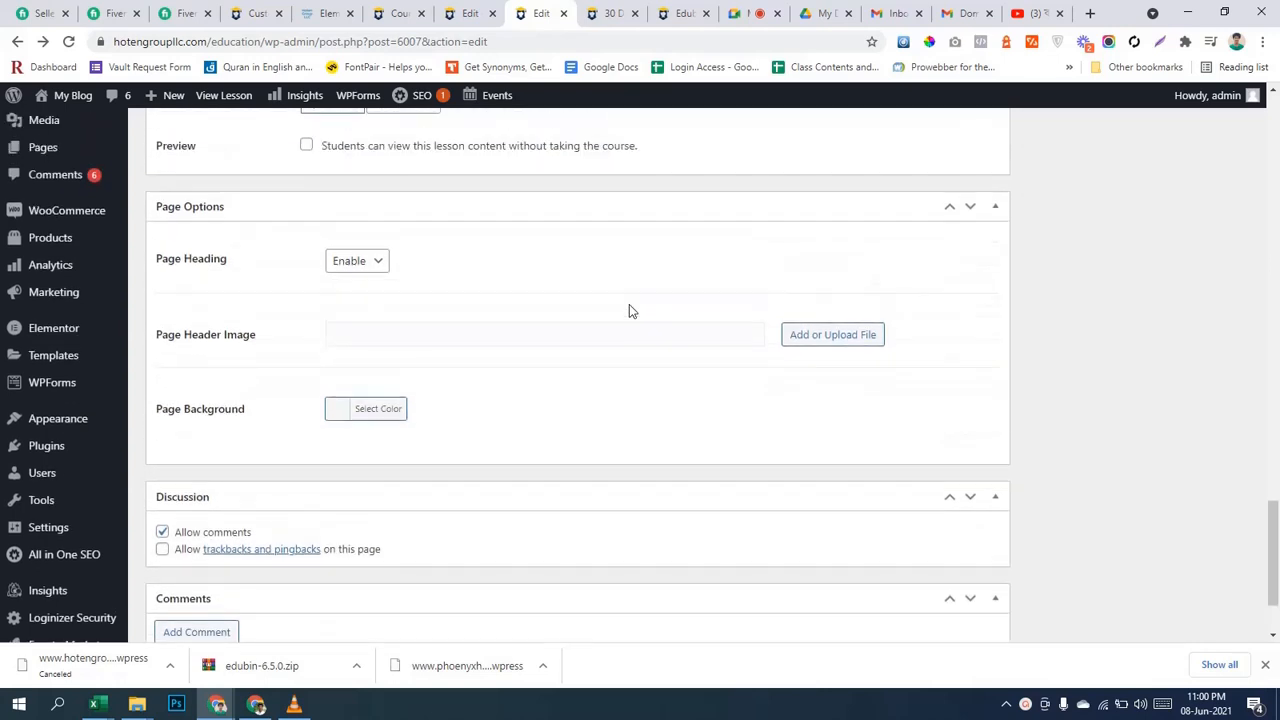
{"action": "scroll", "coordinate": [571, 356], "scroll_direction": "down", "scroll_amount": 2}
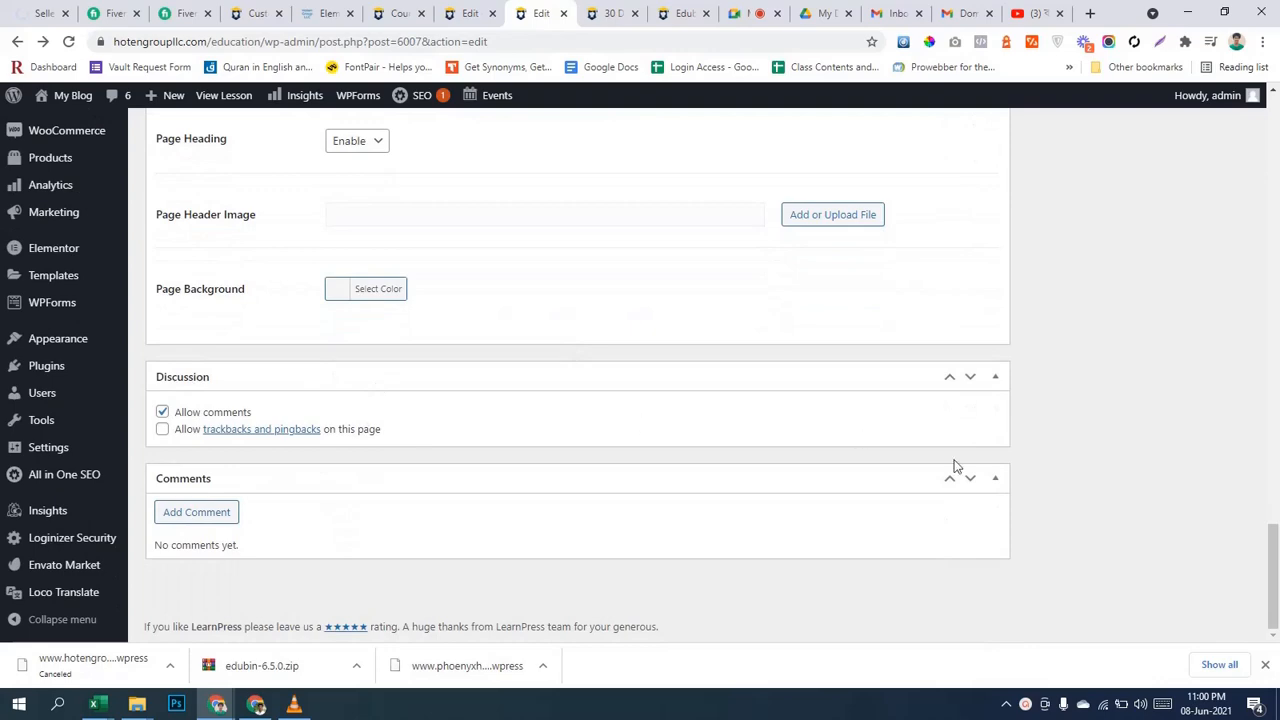
{"action": "scroll", "coordinate": [955, 466], "scroll_direction": "up", "scroll_amount": 20}
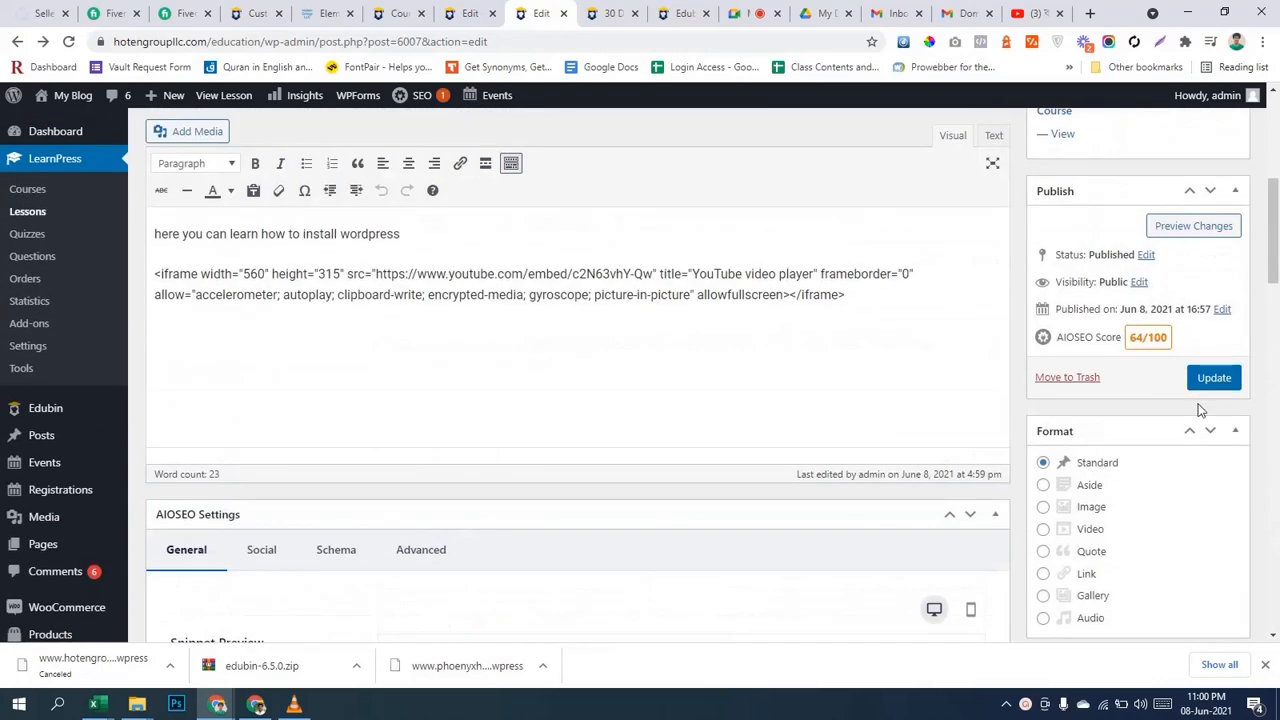
Update the wp install lesson again and look over the reloaded editing page.
{"action": "scroll", "coordinate": [1085, 400], "scroll_direction": "up", "scroll_amount": 3}
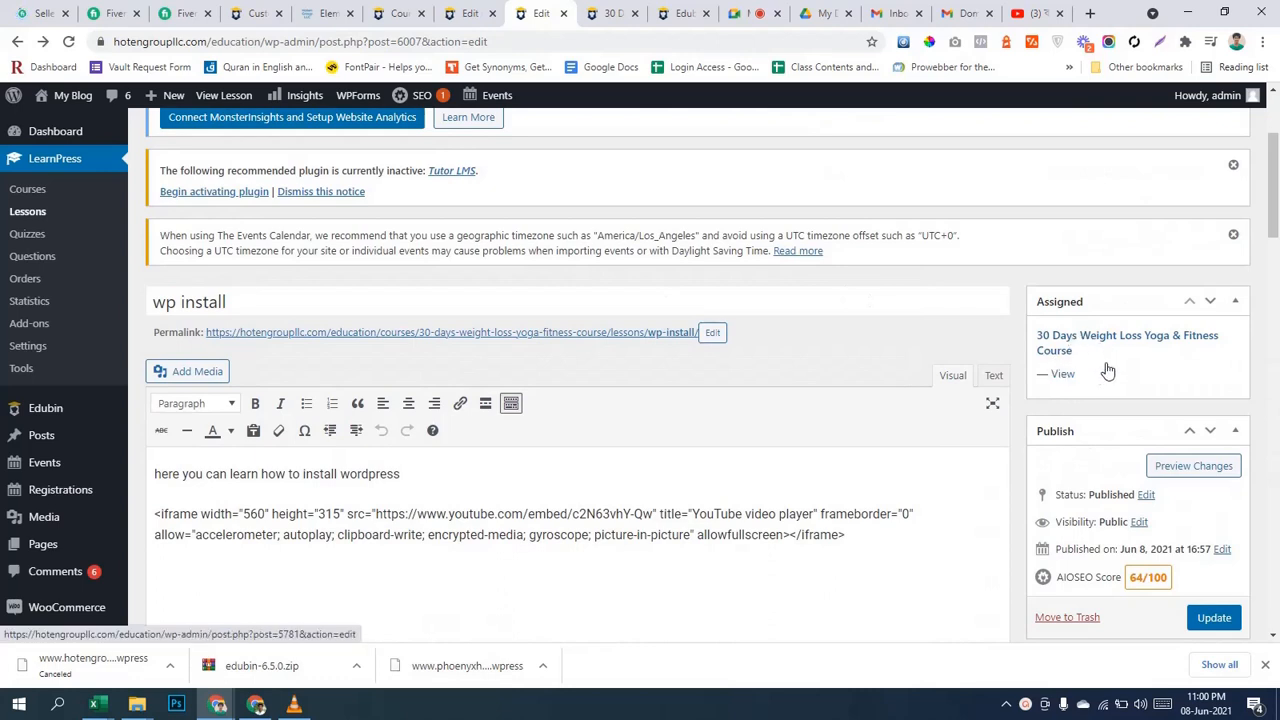
{"action": "left_click", "coordinate": [1220, 622]}
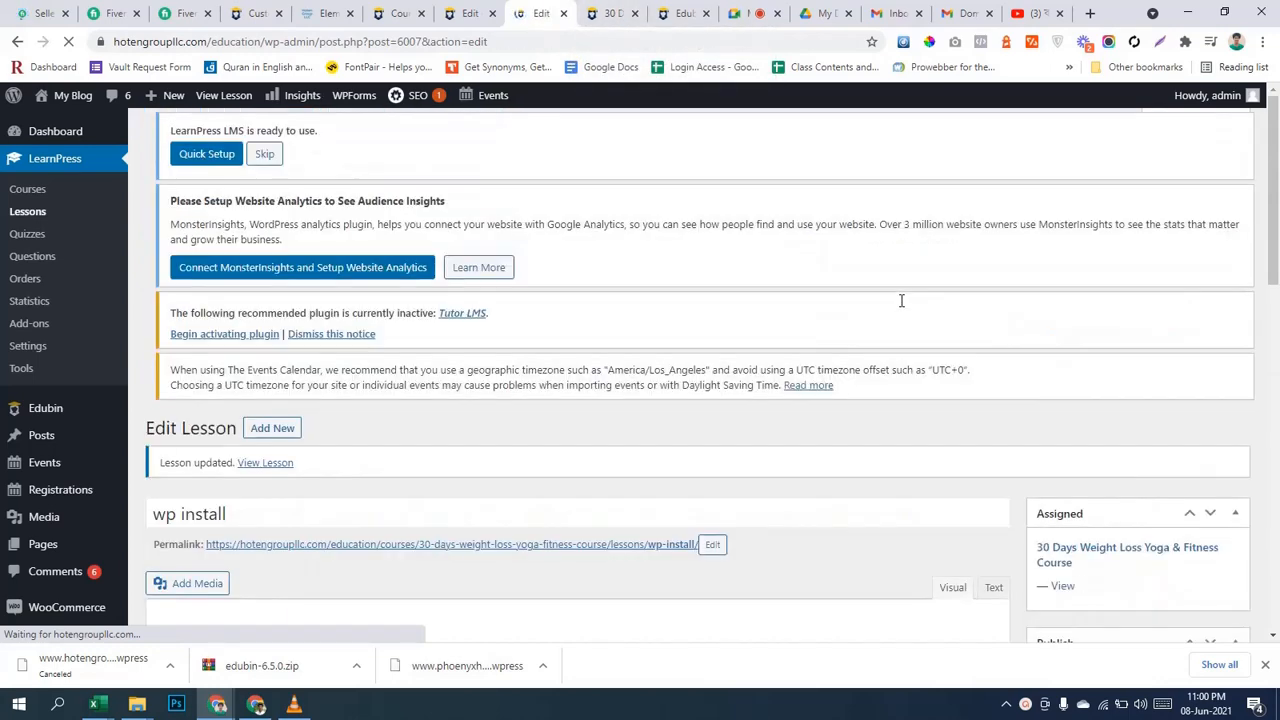
{"action": "scroll", "coordinate": [901, 300], "scroll_direction": "down", "scroll_amount": 3}
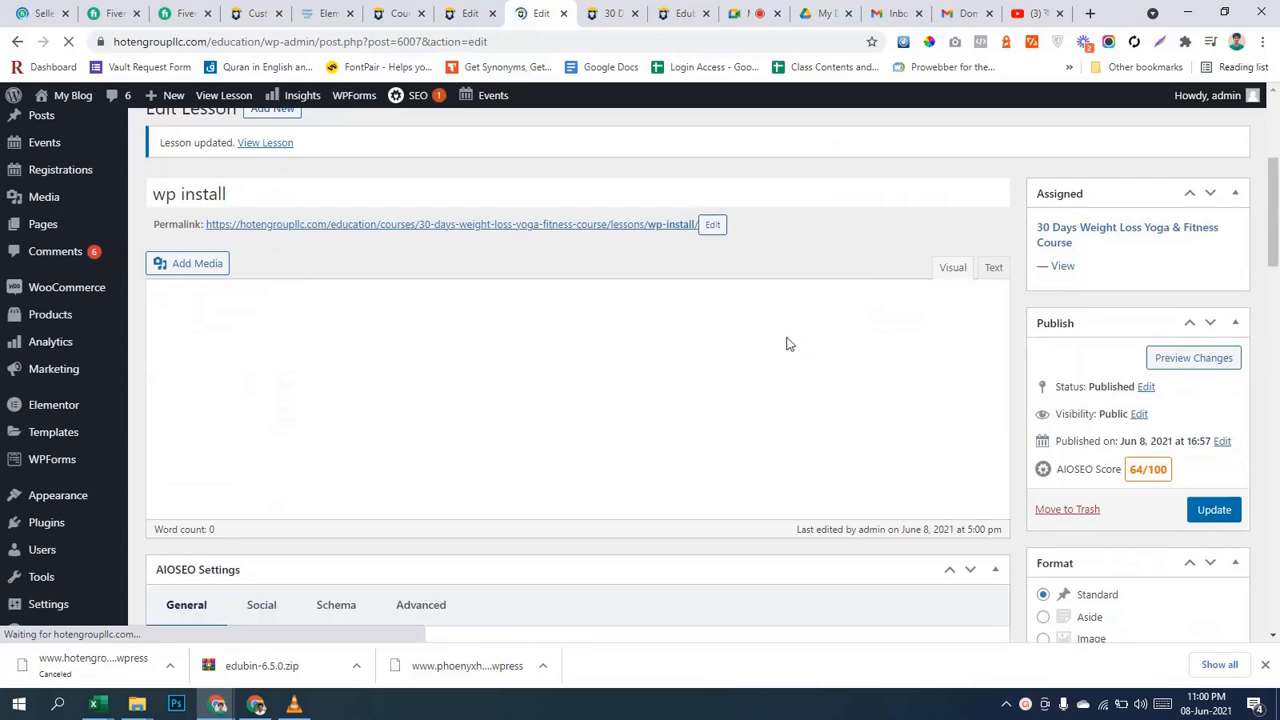
{"action": "scroll", "coordinate": [1120, 360], "scroll_direction": "up", "scroll_amount": 4}
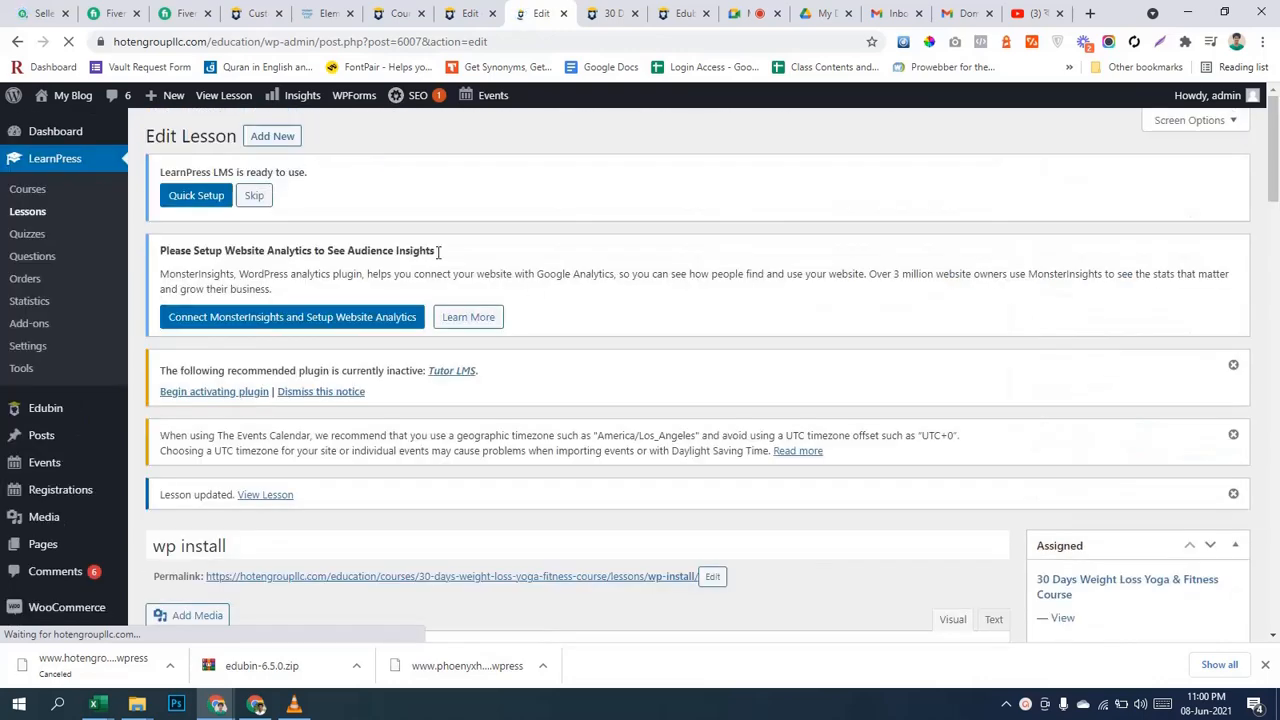
{"action": "scroll", "coordinate": [634, 389], "scroll_direction": "down", "scroll_amount": 1}
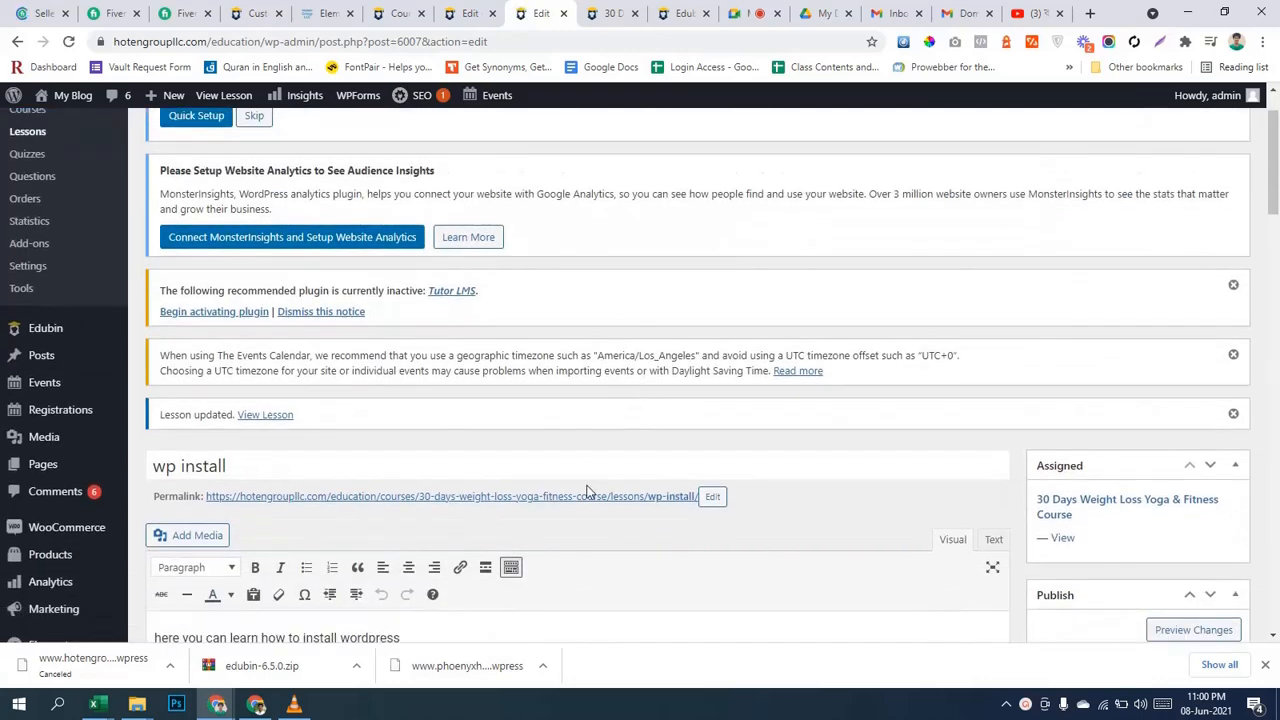
Reload the 30 Days Weight Loss Yoga & Fitness Course preview, open the wp install lesson from its curriculum, and reload the lesson page.
{"action": "left_click", "coordinate": [608, 13]}
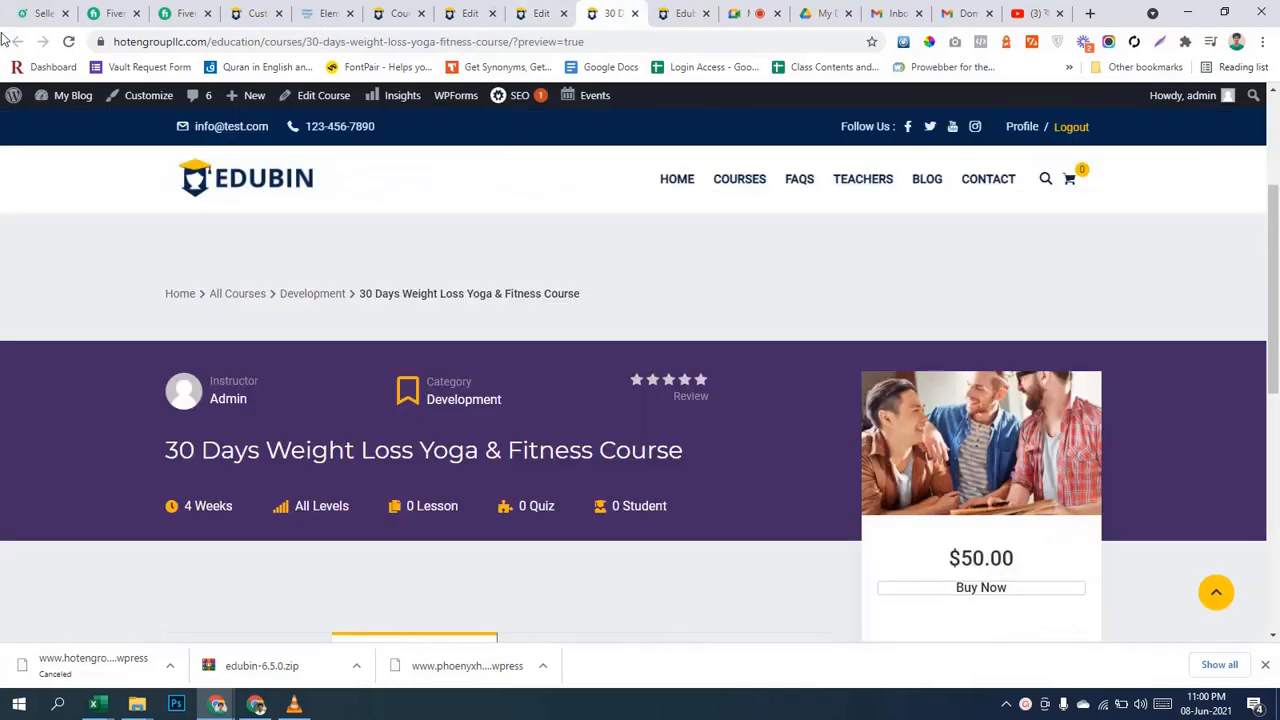
{"action": "left_click", "coordinate": [68, 42]}
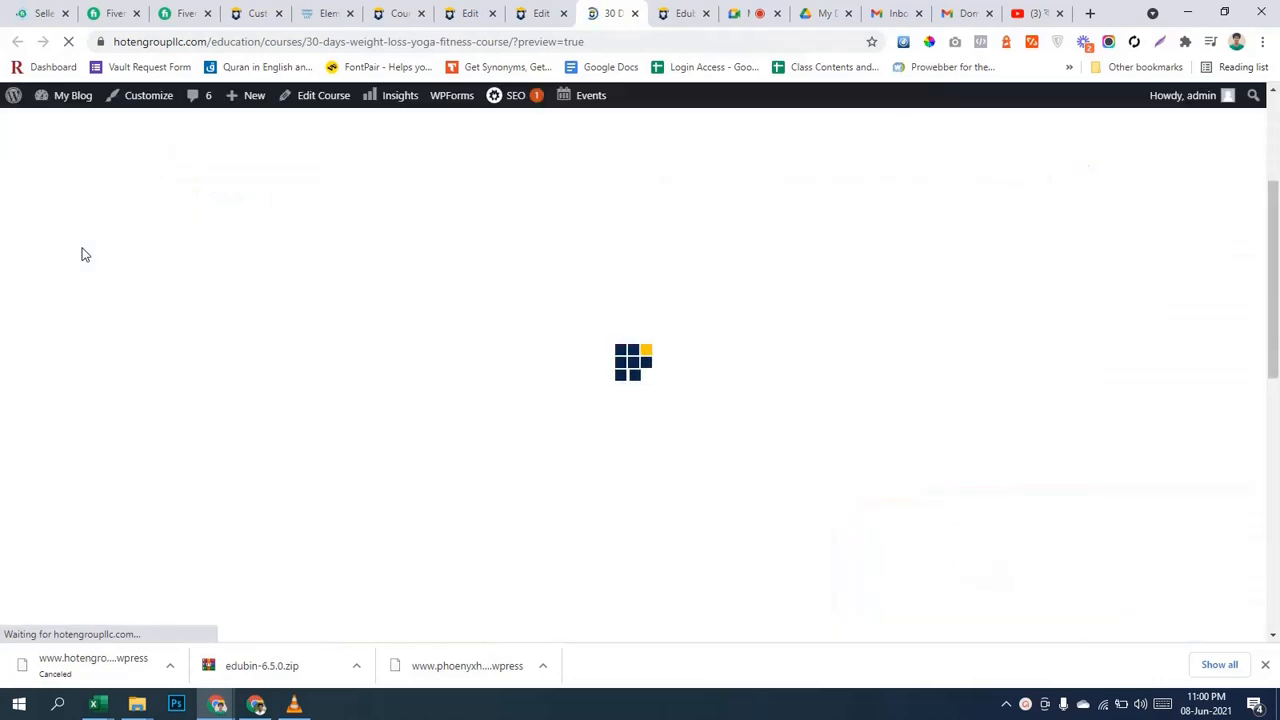
{"action": "scroll", "coordinate": [517, 240], "scroll_direction": "down", "scroll_amount": 4}
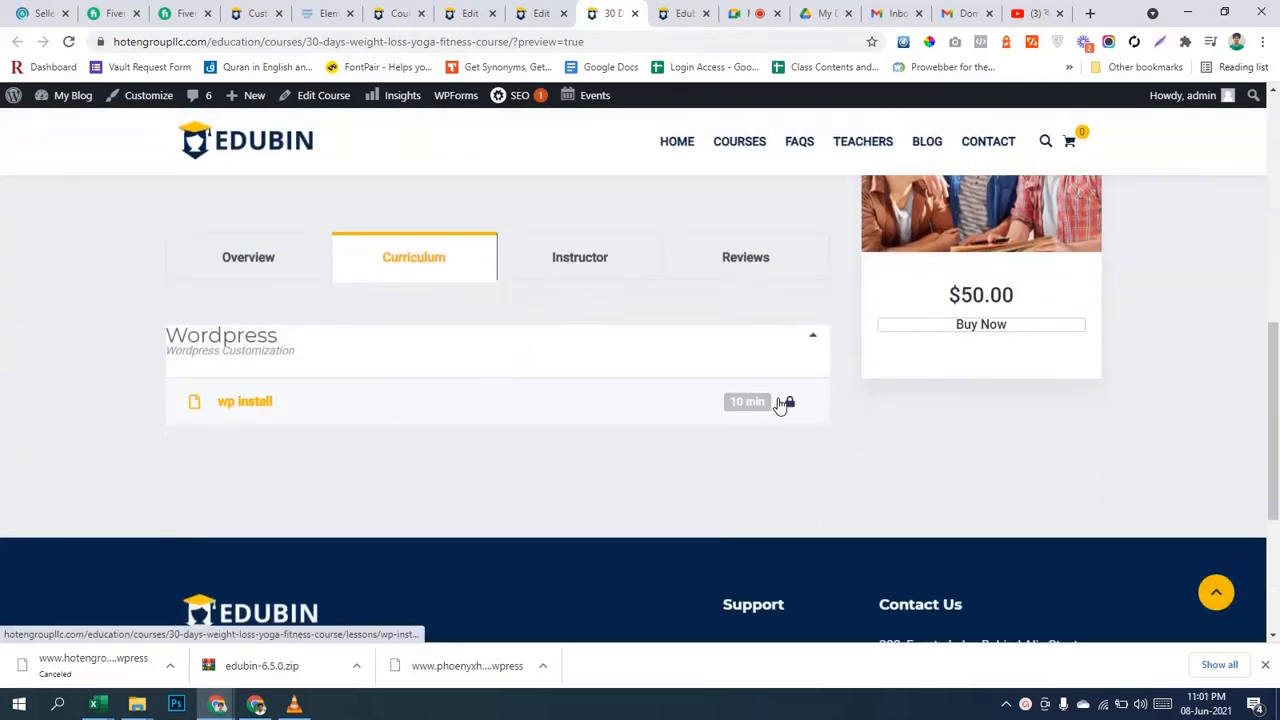
{"action": "left_click", "coordinate": [231, 402]}
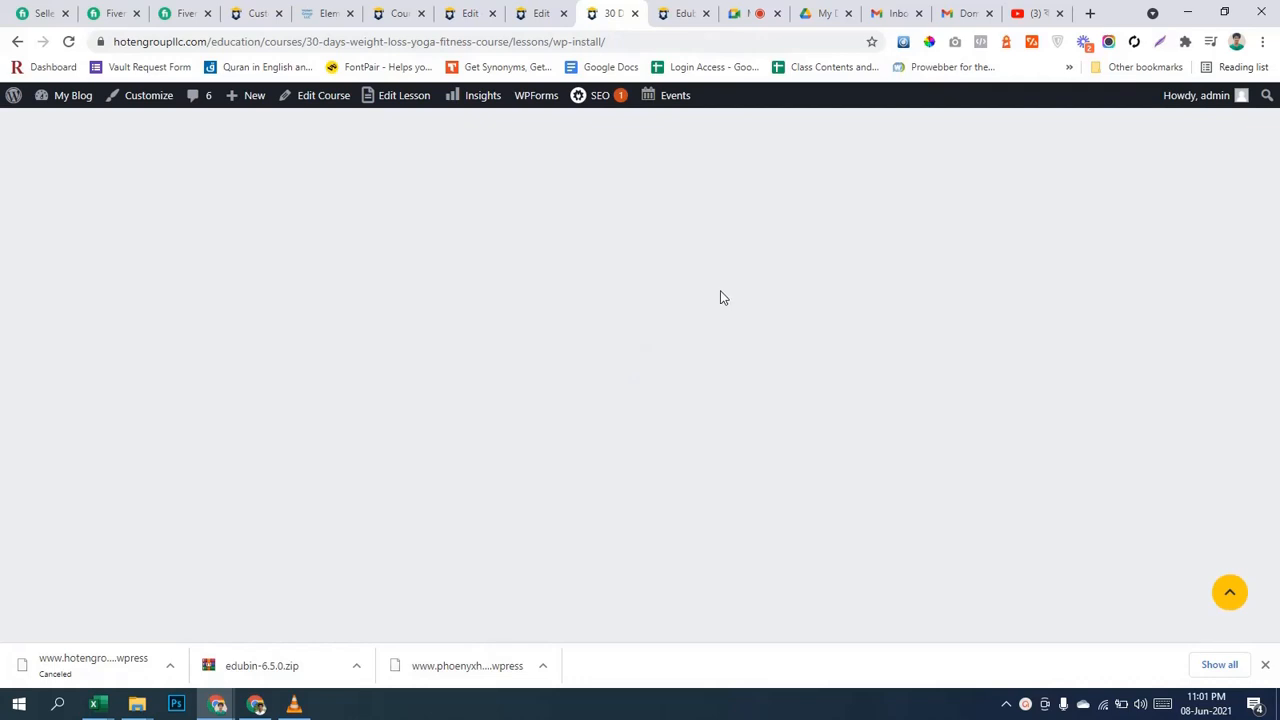
{"action": "left_click", "coordinate": [77, 41]}
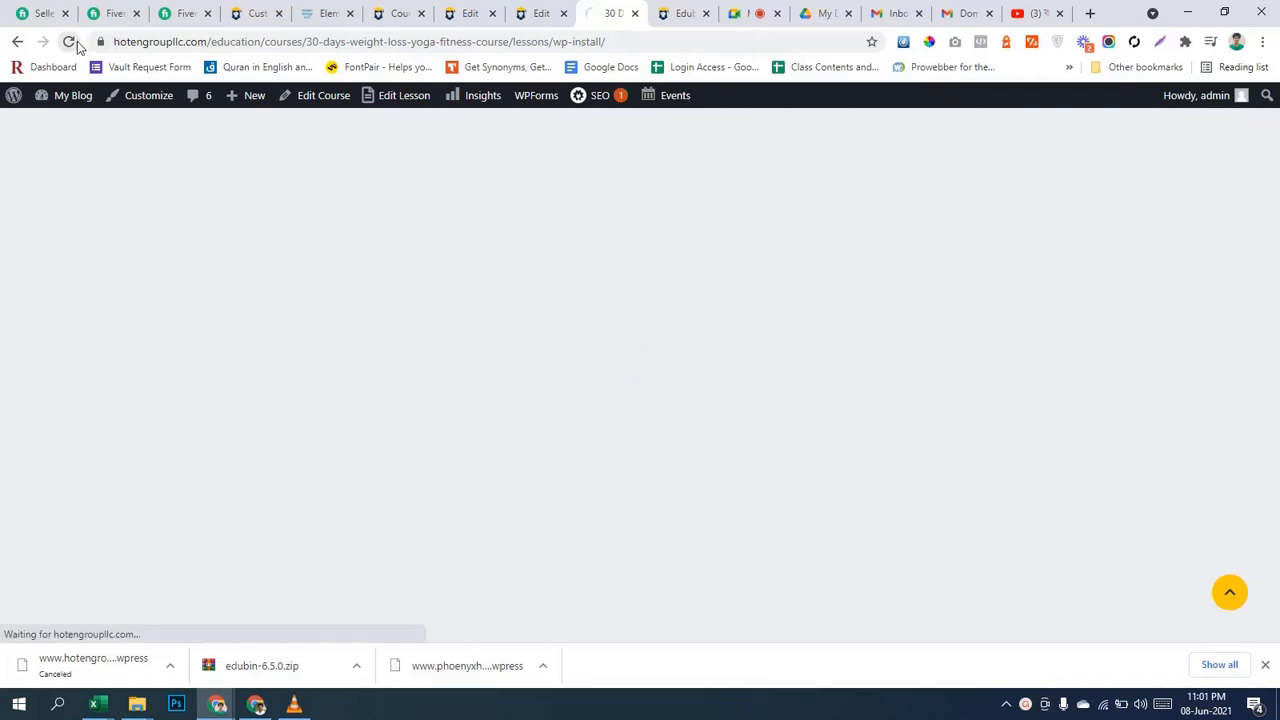
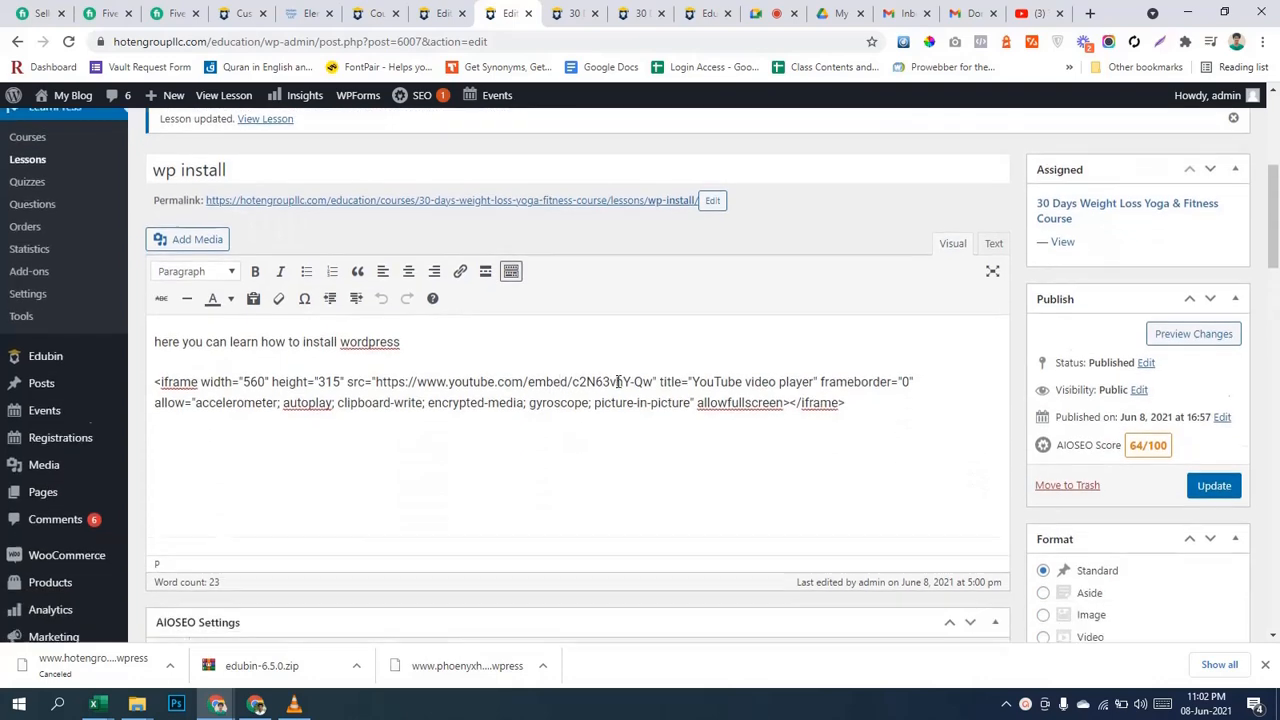
Let students view the wp install lesson without taking the course by enabling Preview in Lesson Settings, and update the lesson.
{"action": "left_click", "coordinate": [510, 243]}
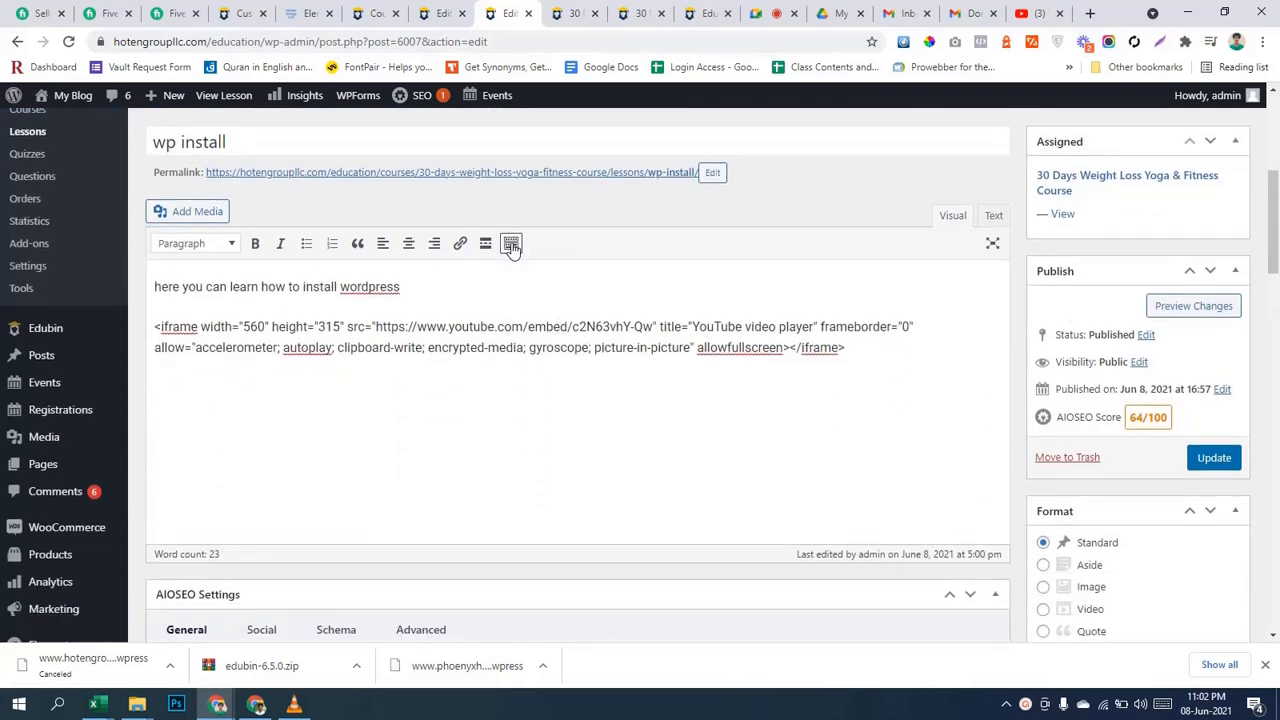
{"action": "scroll", "coordinate": [594, 427], "scroll_direction": "down", "scroll_amount": 3}
{"action": "scroll", "coordinate": [594, 427], "scroll_direction": "down", "scroll_amount": 11}
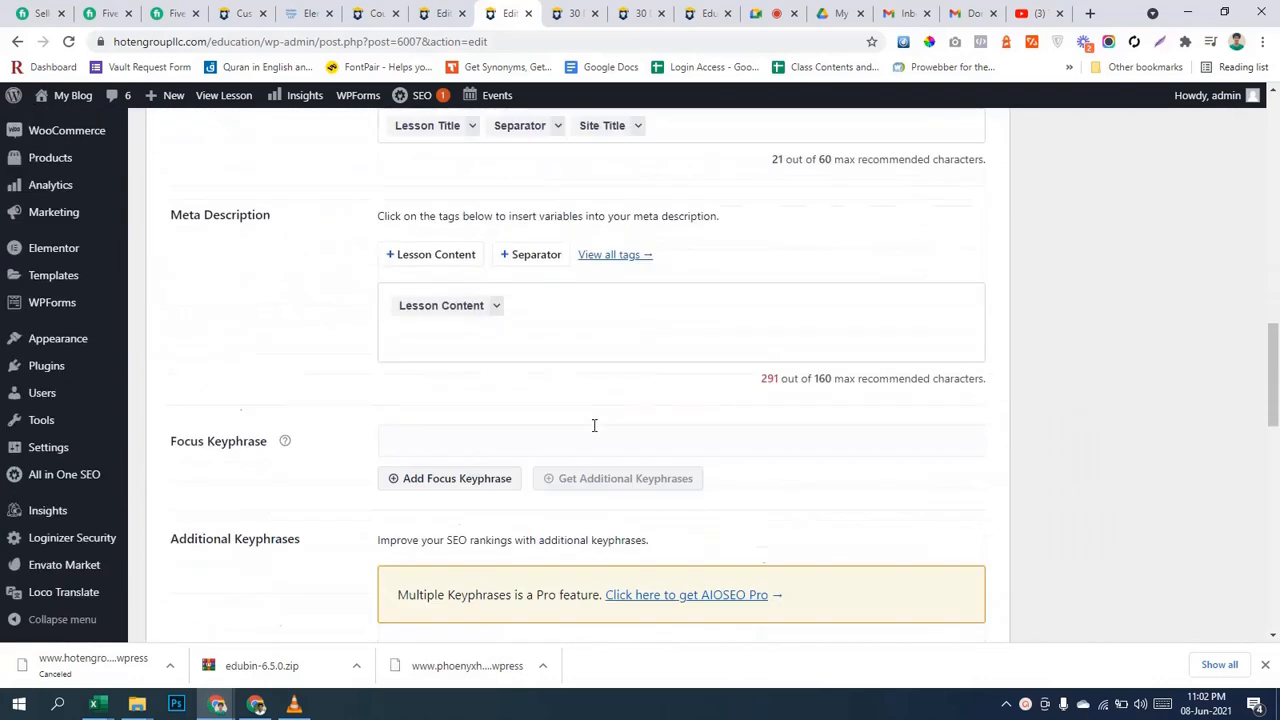
{"action": "scroll", "coordinate": [593, 428], "scroll_direction": "down", "scroll_amount": 5}
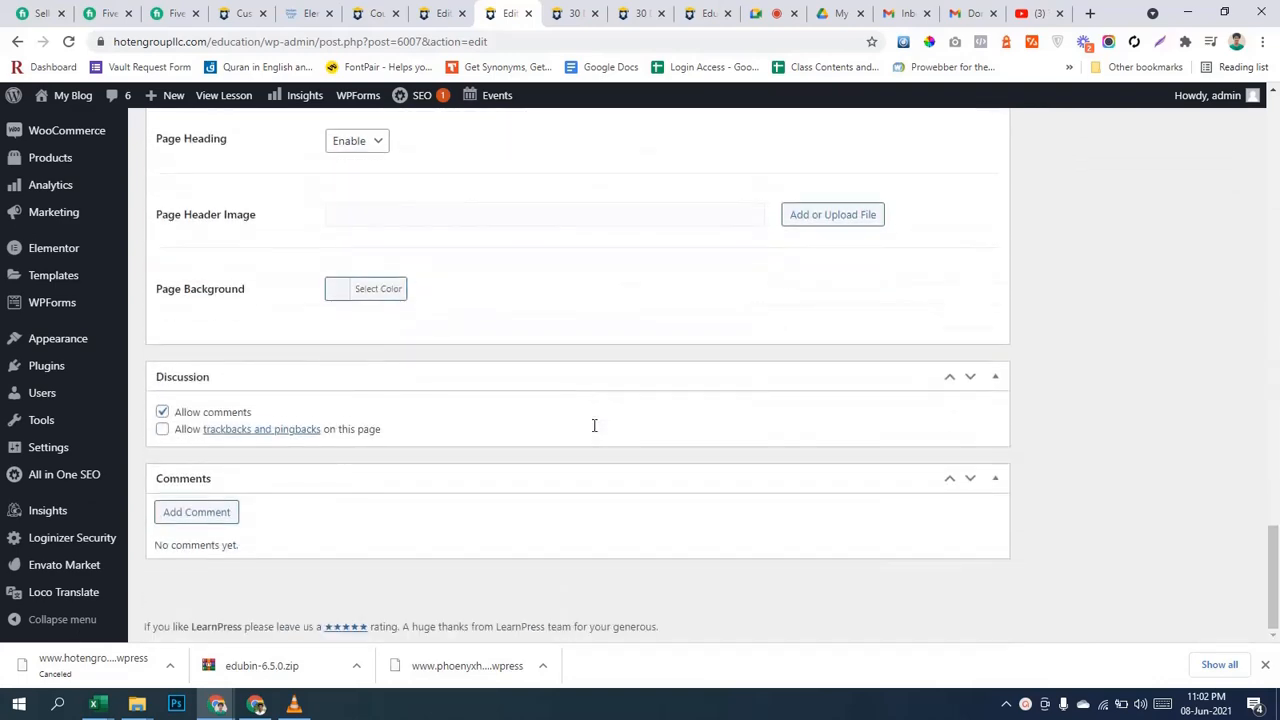
{"action": "scroll", "coordinate": [594, 425], "scroll_direction": "up", "scroll_amount": 3}
{"action": "scroll", "coordinate": [593, 431], "scroll_direction": "down", "scroll_amount": 1}
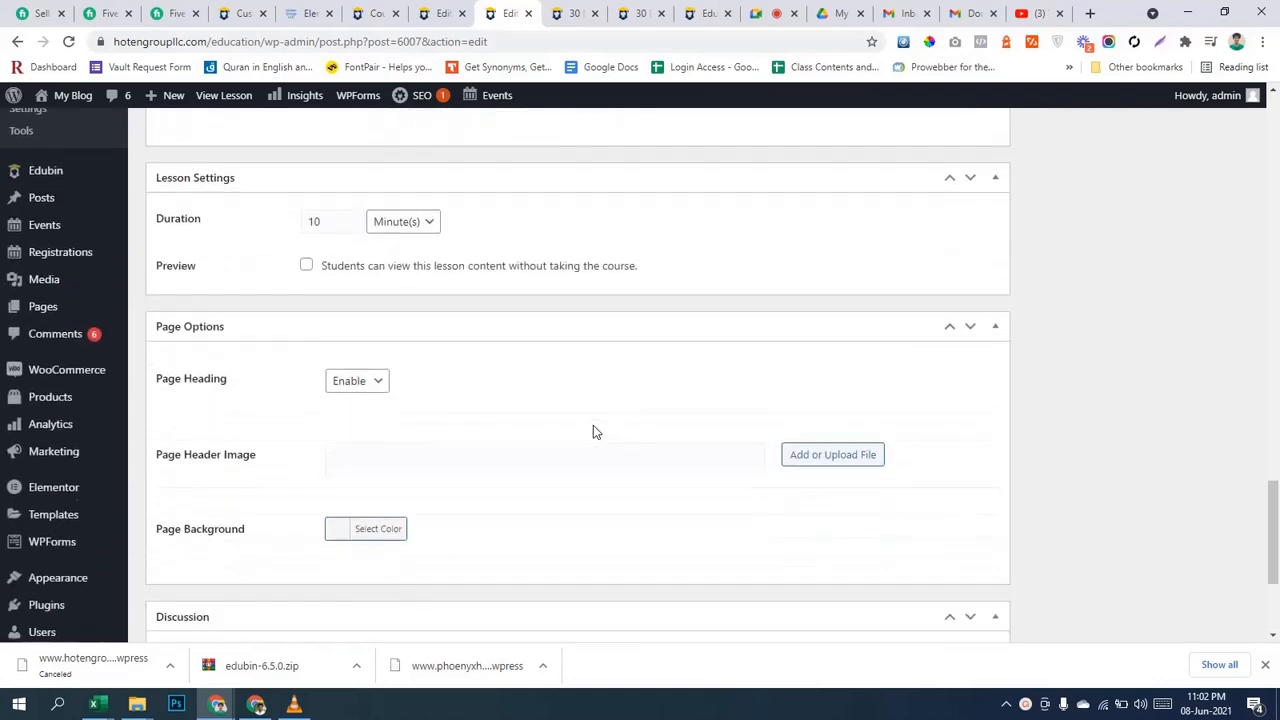
{"action": "scroll", "coordinate": [593, 431], "scroll_direction": "up", "scroll_amount": 3}
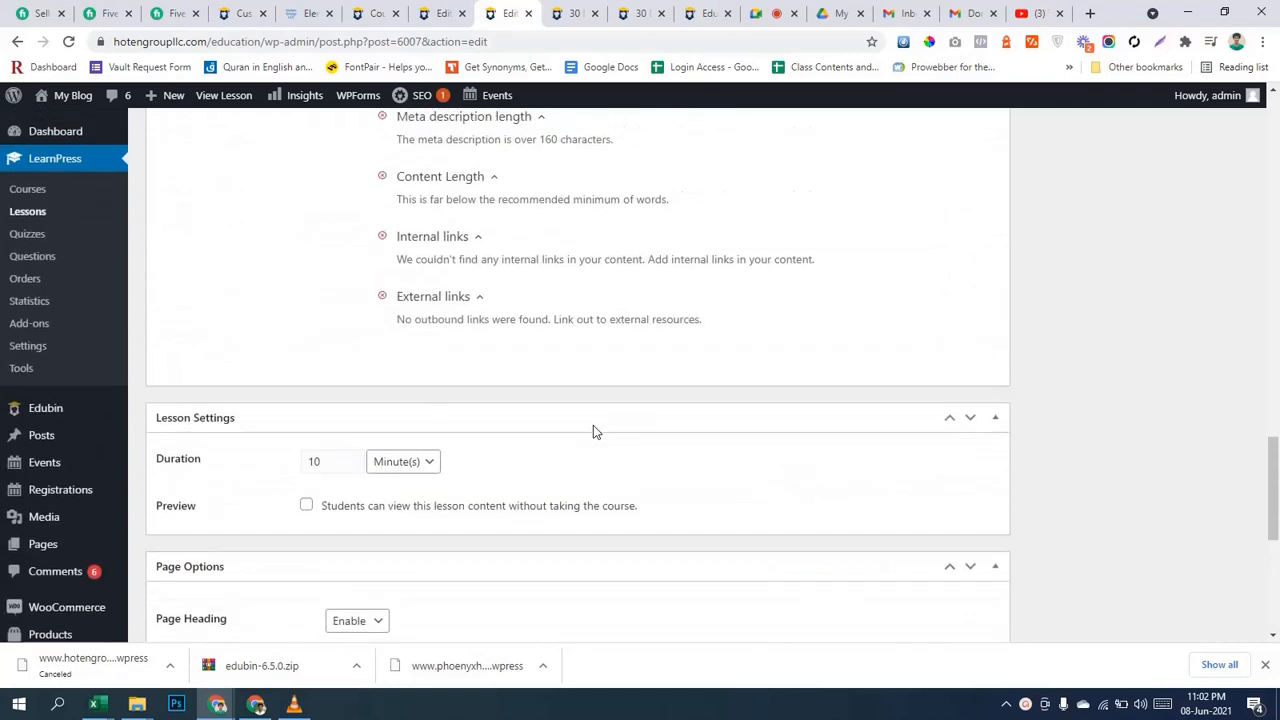
{"action": "left_click", "coordinate": [593, 424]}
{"action": "left_click", "coordinate": [593, 424]}
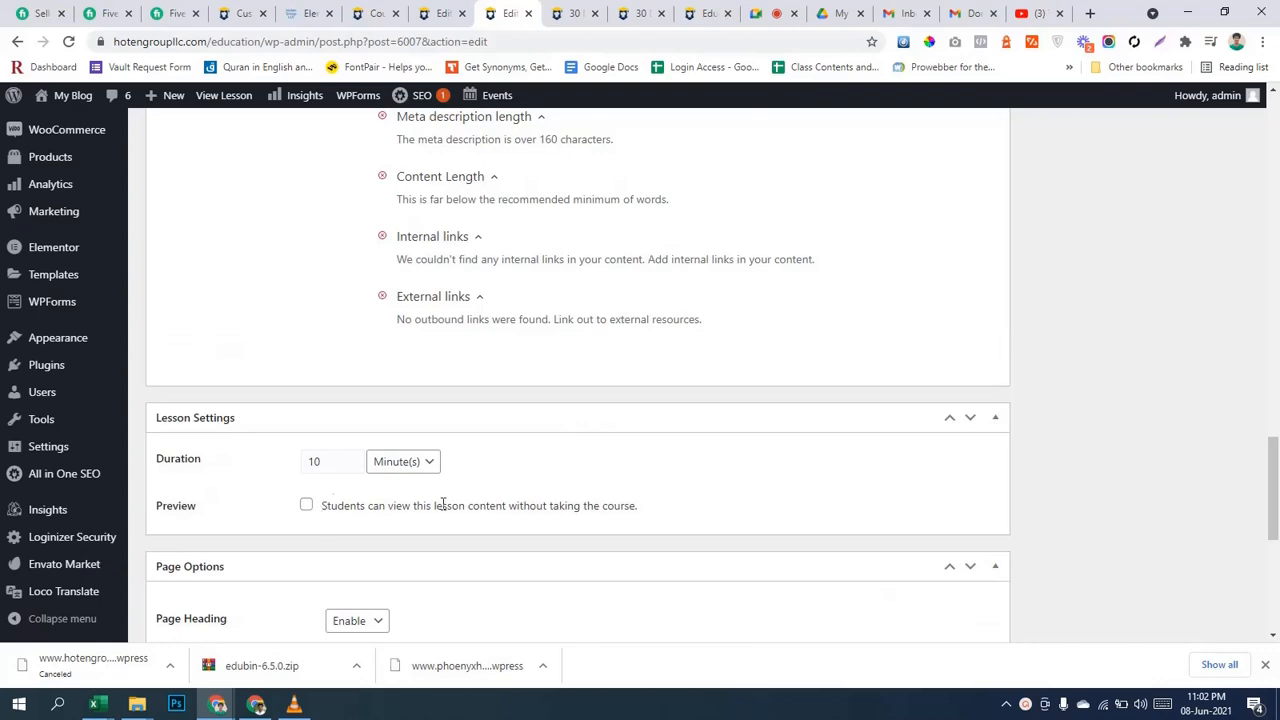
{"action": "left_click", "coordinate": [308, 507]}
{"action": "scroll", "coordinate": [593, 508], "scroll_direction": "down", "scroll_amount": 5}
{"action": "scroll", "coordinate": [960, 491], "scroll_direction": "up", "scroll_amount": 15}
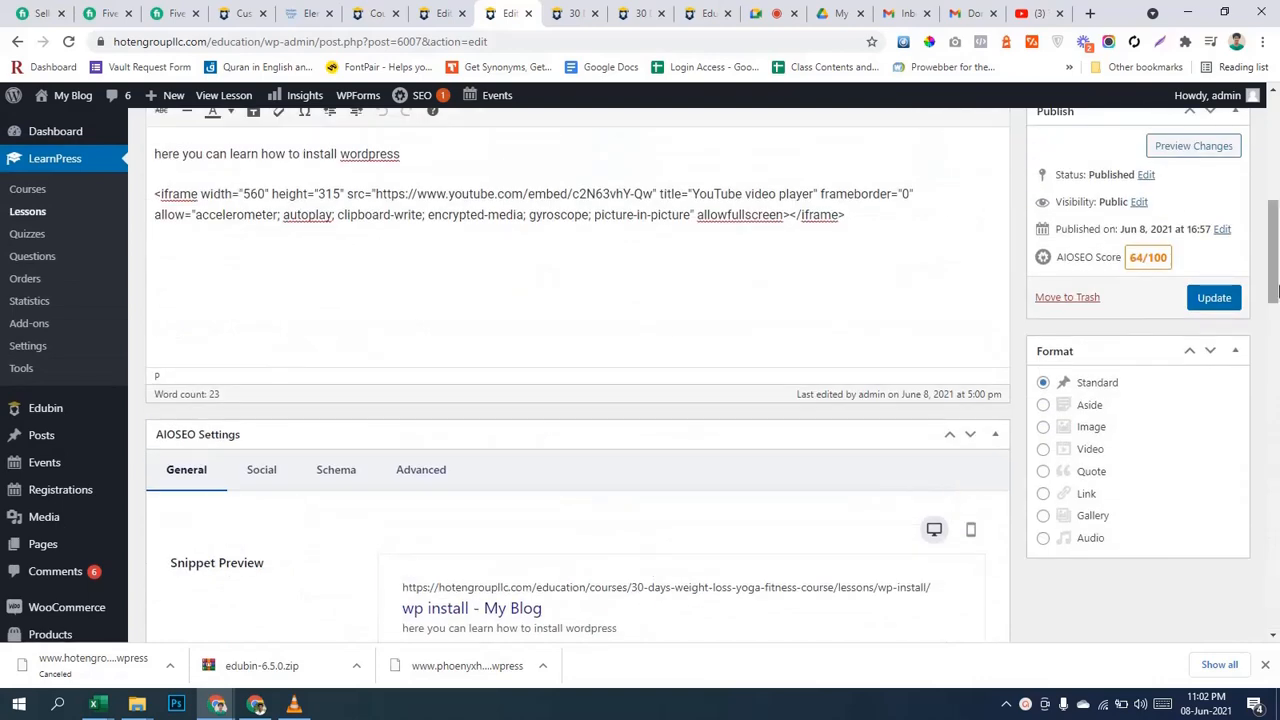
{"action": "left_click", "coordinate": [1236, 304]}
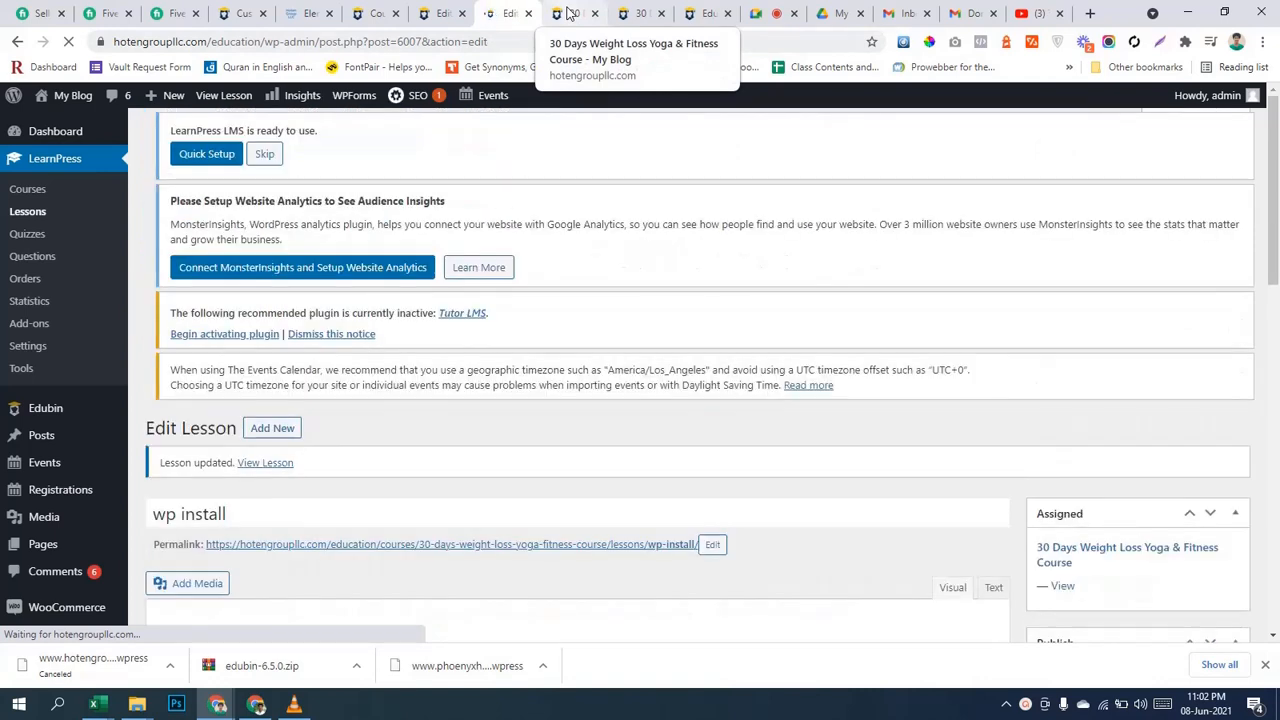
View the published wp install lesson and examine how the embedded YouTube iframe appears in its content.
{"action": "left_click", "coordinate": [265, 463]}
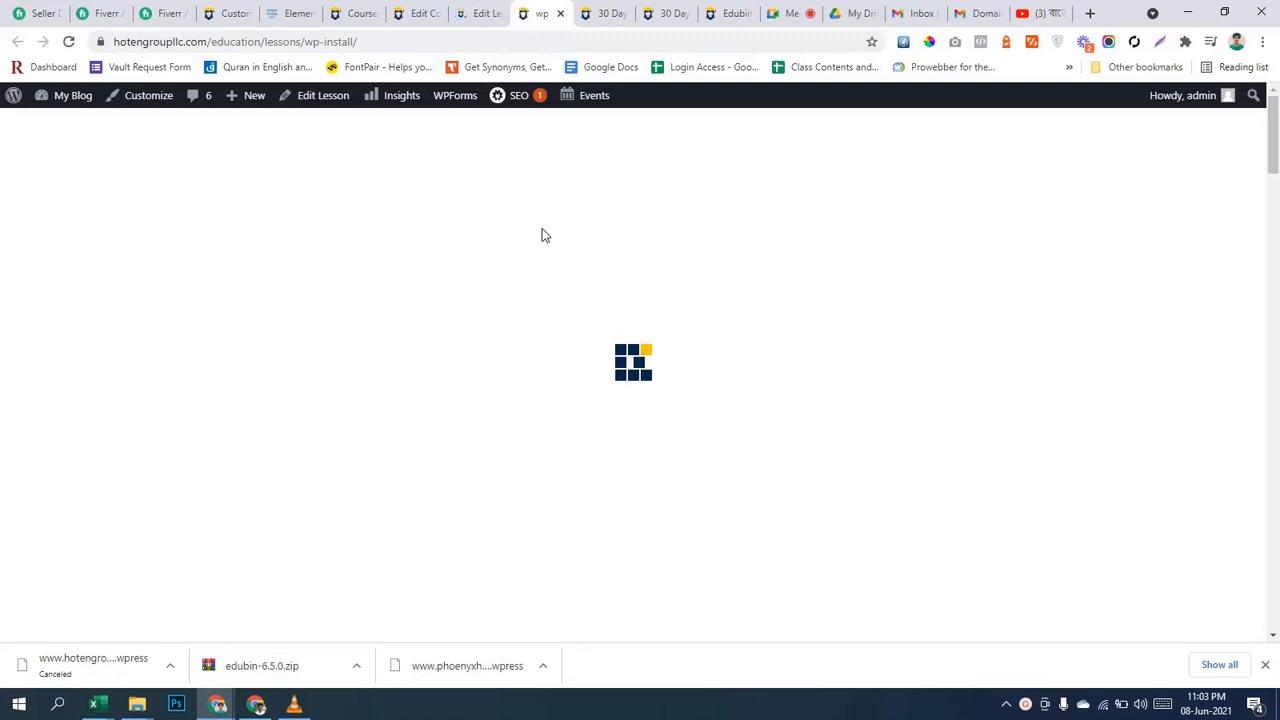
{"action": "scroll", "coordinate": [545, 229], "scroll_direction": "down", "scroll_amount": 3}
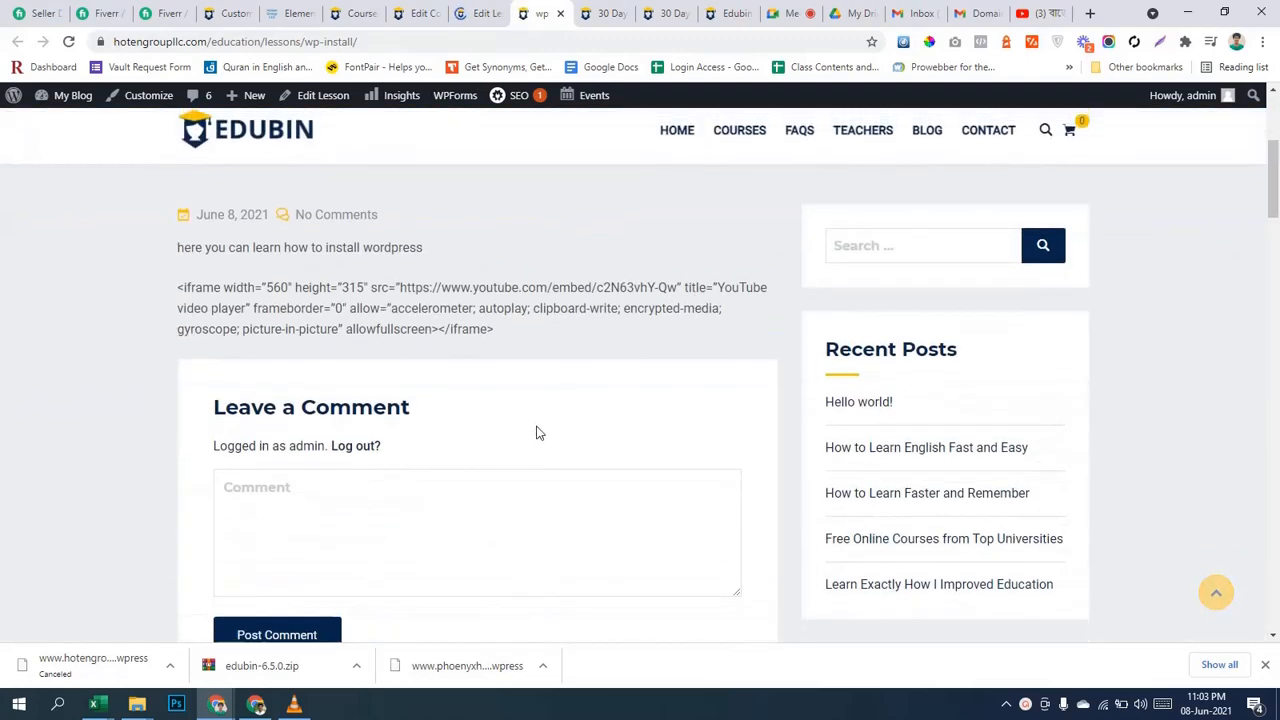
{"action": "scroll", "coordinate": [534, 431], "scroll_direction": "up", "scroll_amount": 2}
{"action": "left_click_drag", "start_coordinate": [494, 410], "coordinate": [176, 368]}
{"action": "left_click", "coordinate": [516, 421]}
{"action": "left_click_drag", "start_coordinate": [516, 421], "coordinate": [180, 366]}
{"action": "left_click", "coordinate": [549, 380]}
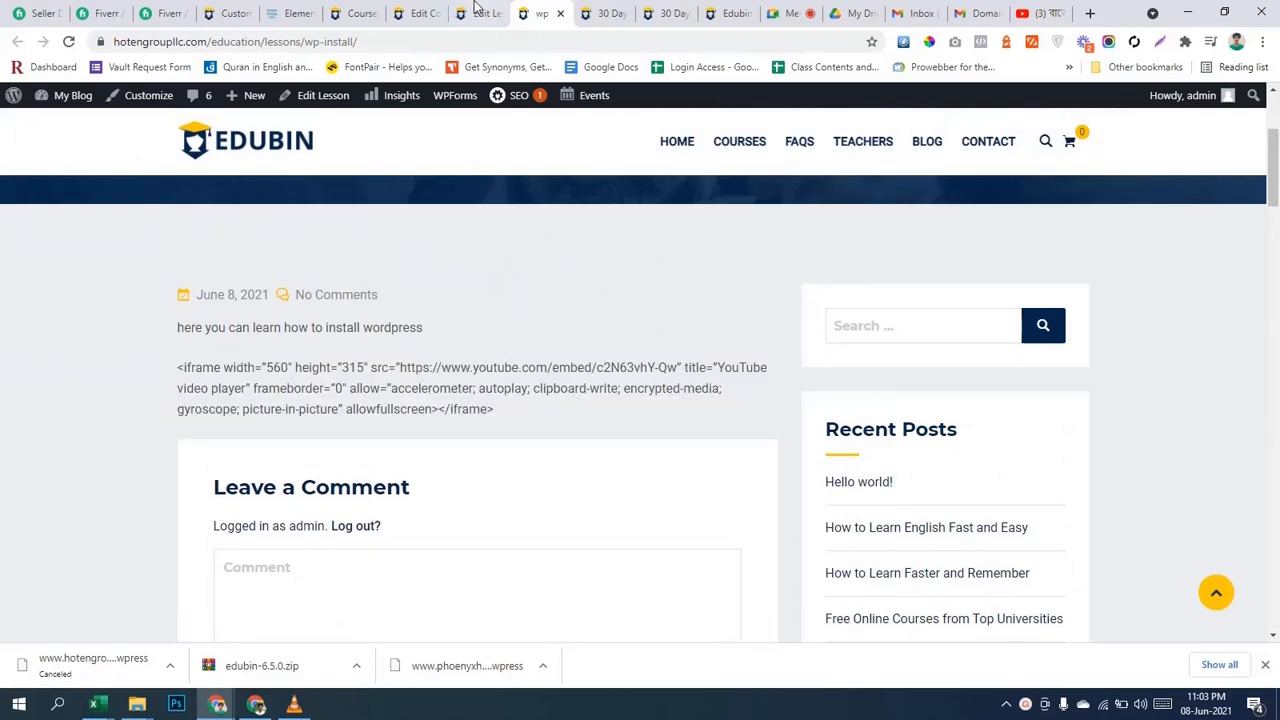
{"action": "scroll", "coordinate": [523, 394], "scroll_direction": "down", "scroll_amount": 6}
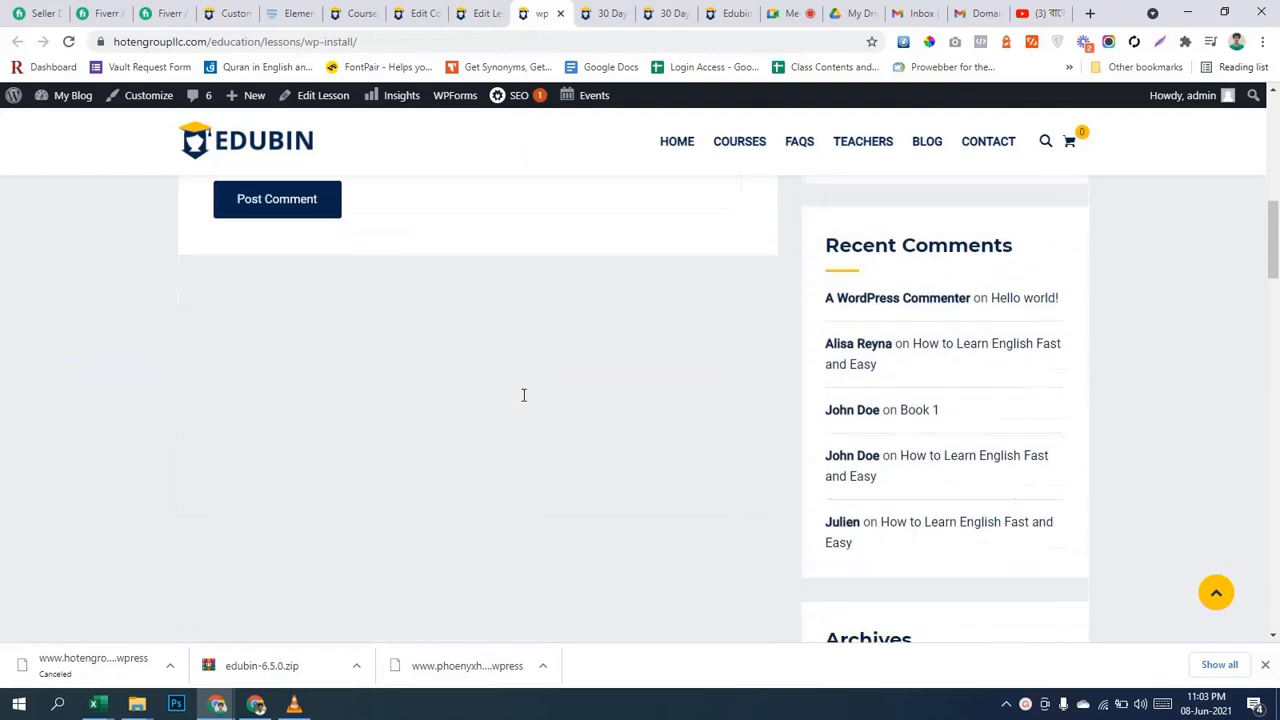
{"action": "scroll", "coordinate": [523, 395], "scroll_direction": "up", "scroll_amount": 5}
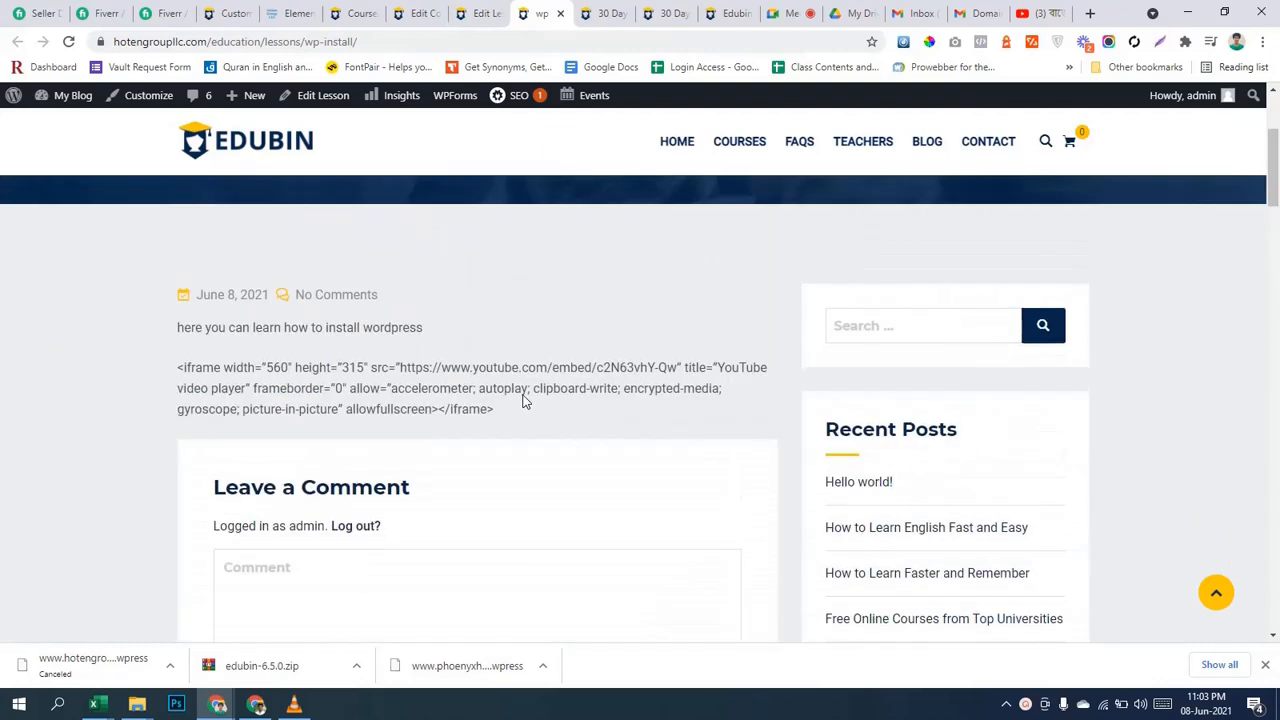
Return to the wp install lesson editor and place the cursor in the iframe code just before the video address.
{"action": "left_click", "coordinate": [481, 10]}
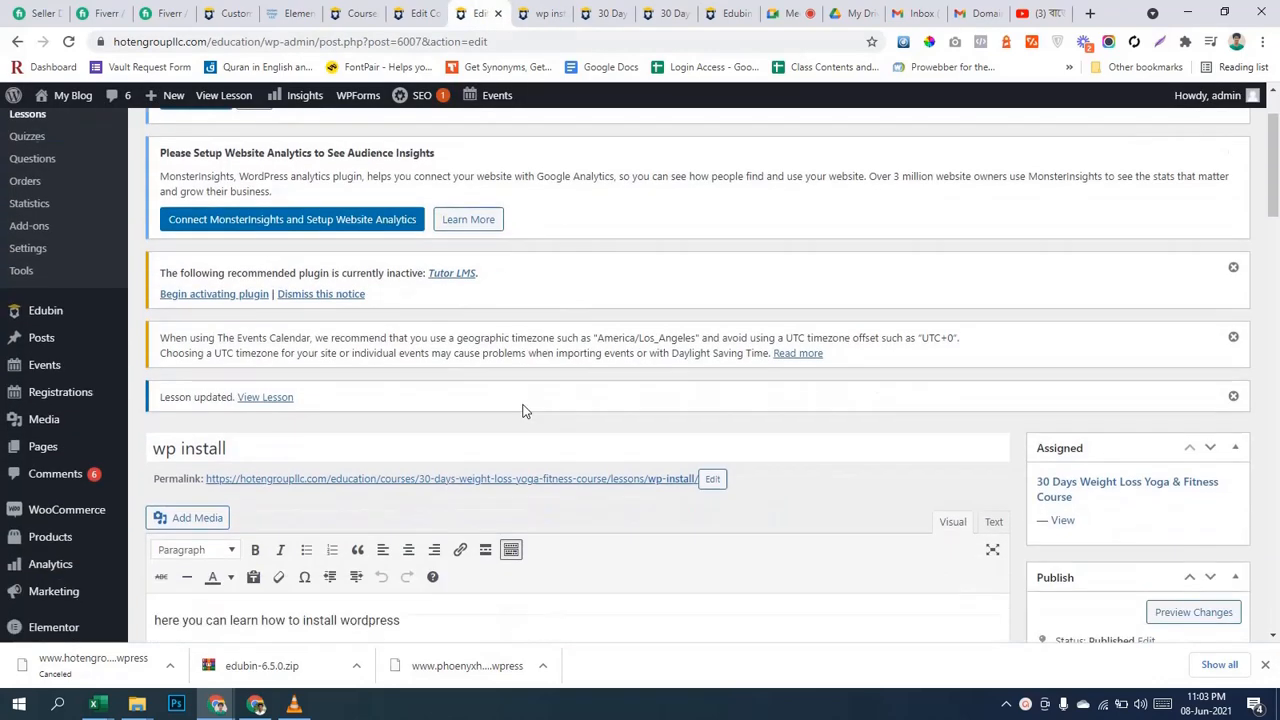
{"action": "scroll", "coordinate": [523, 410], "scroll_direction": "down", "scroll_amount": 4}
{"action": "left_click", "coordinate": [371, 277]}
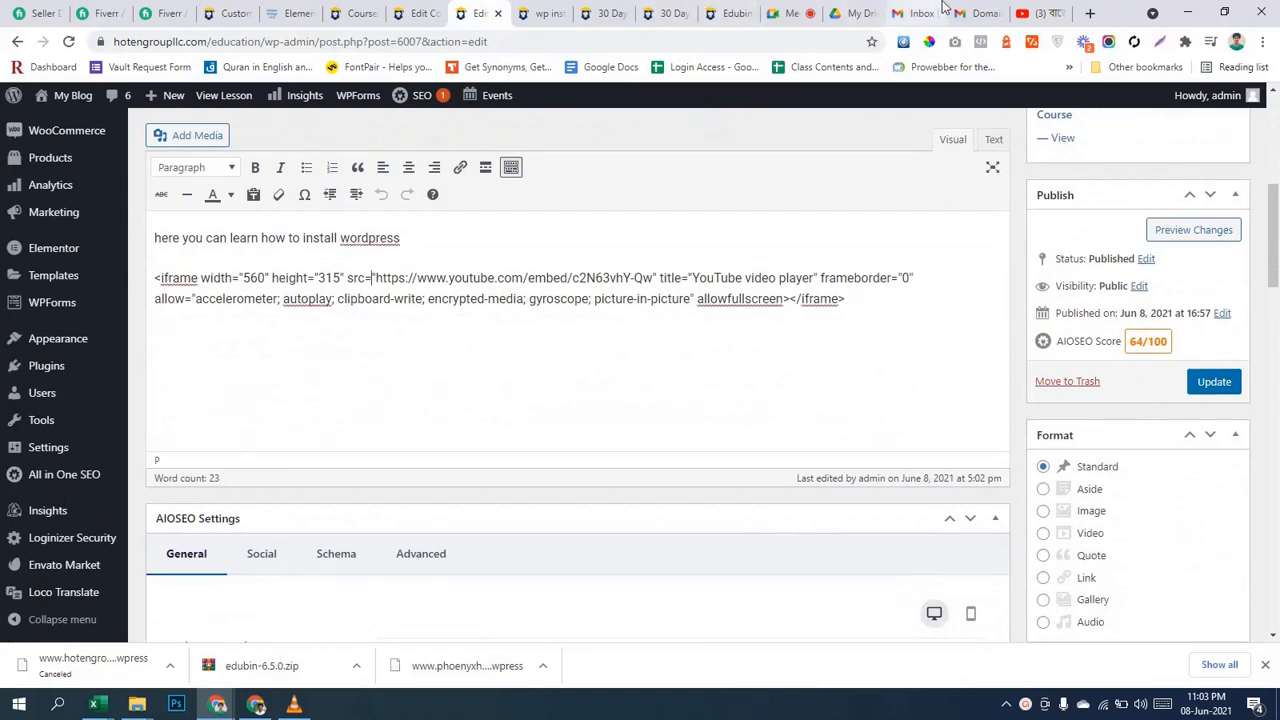
Switch to the YouTube video's embed dialog, enable privacy-enhanced mode, and copy the revised iframe code.
{"action": "left_click", "coordinate": [1035, 13]}
{"action": "scroll", "coordinate": [971, 420], "scroll_direction": "up", "scroll_amount": 2}
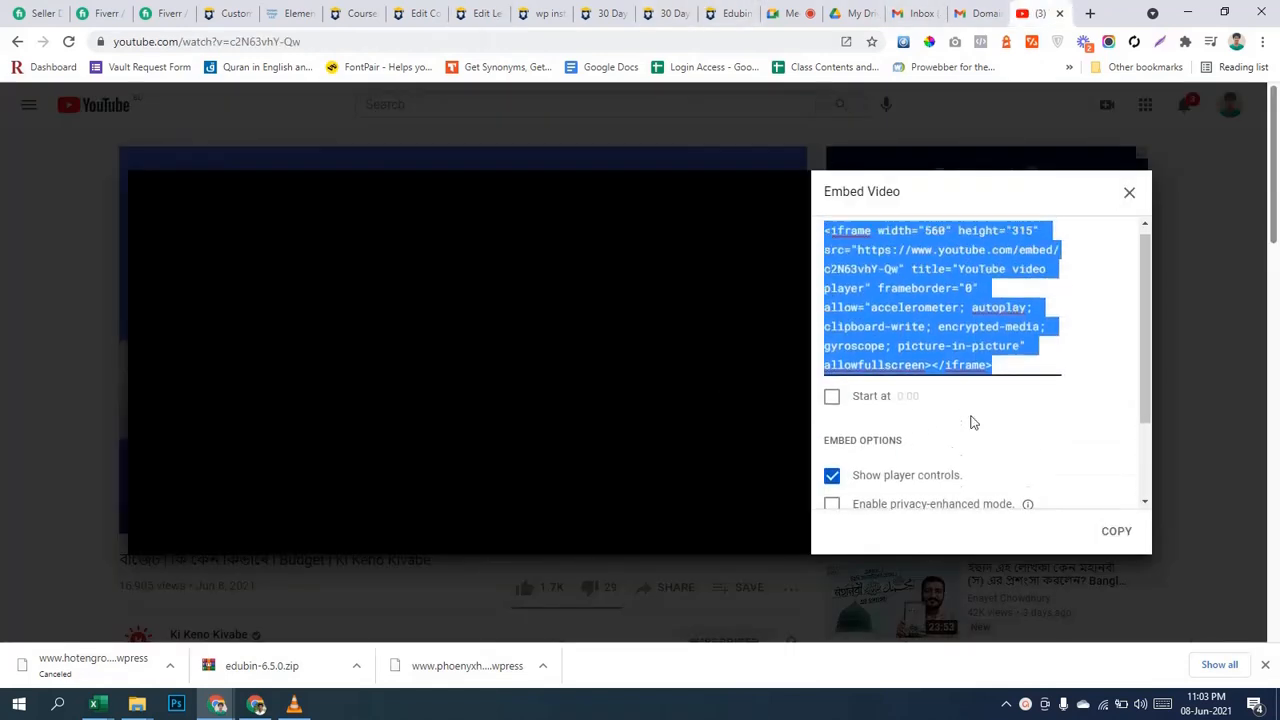
{"action": "scroll", "coordinate": [971, 420], "scroll_direction": "down", "scroll_amount": 2}
{"action": "left_click", "coordinate": [923, 399]}
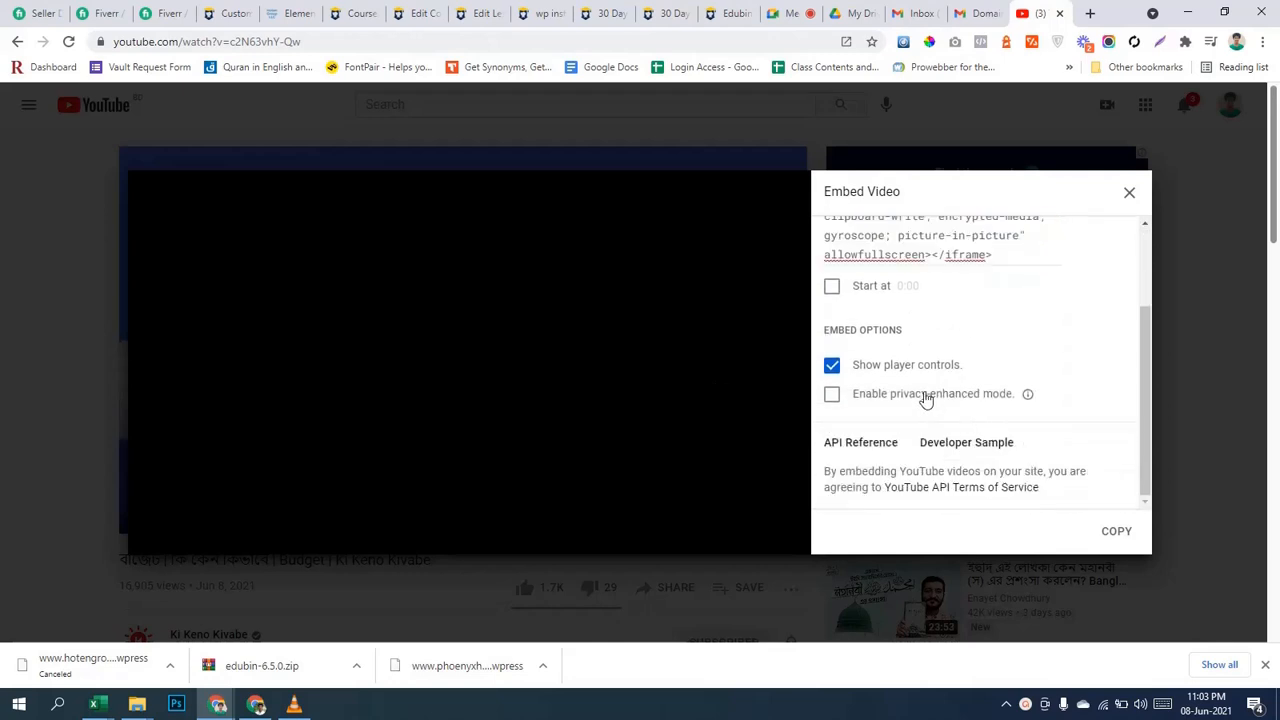
{"action": "scroll", "coordinate": [926, 395], "scroll_direction": "up", "scroll_amount": 3}
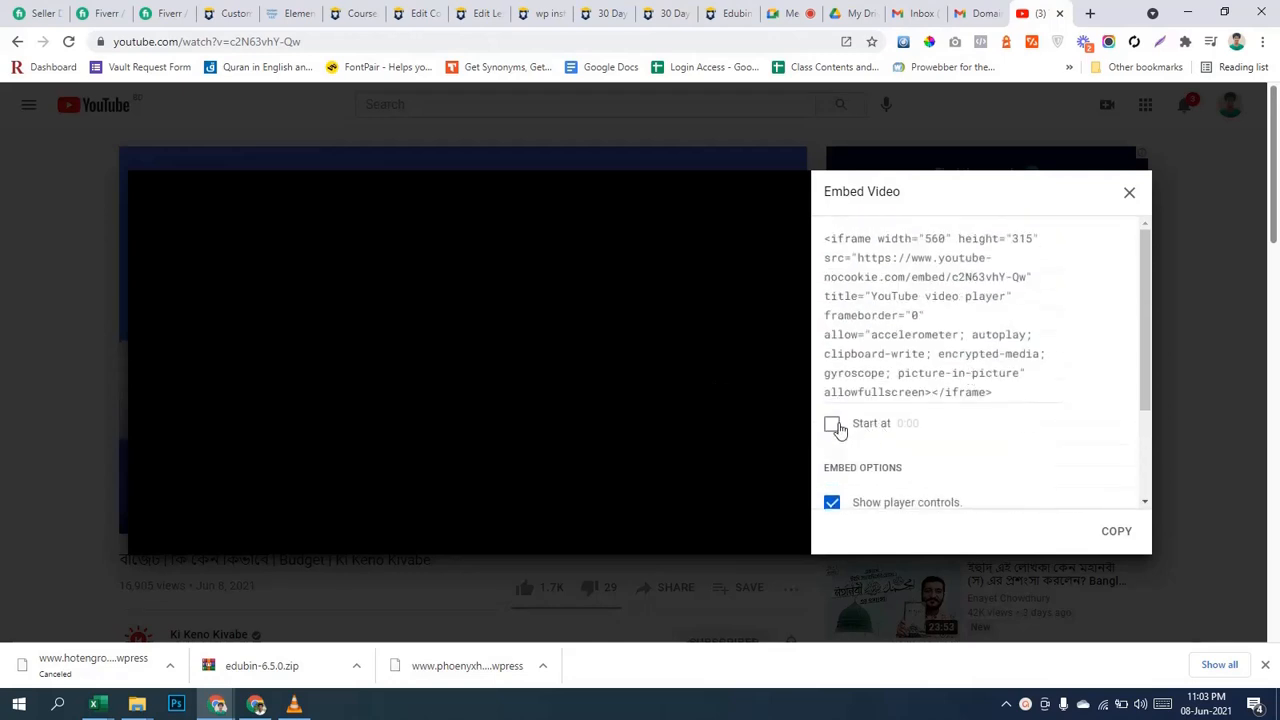
{"action": "left_click", "coordinate": [834, 425]}
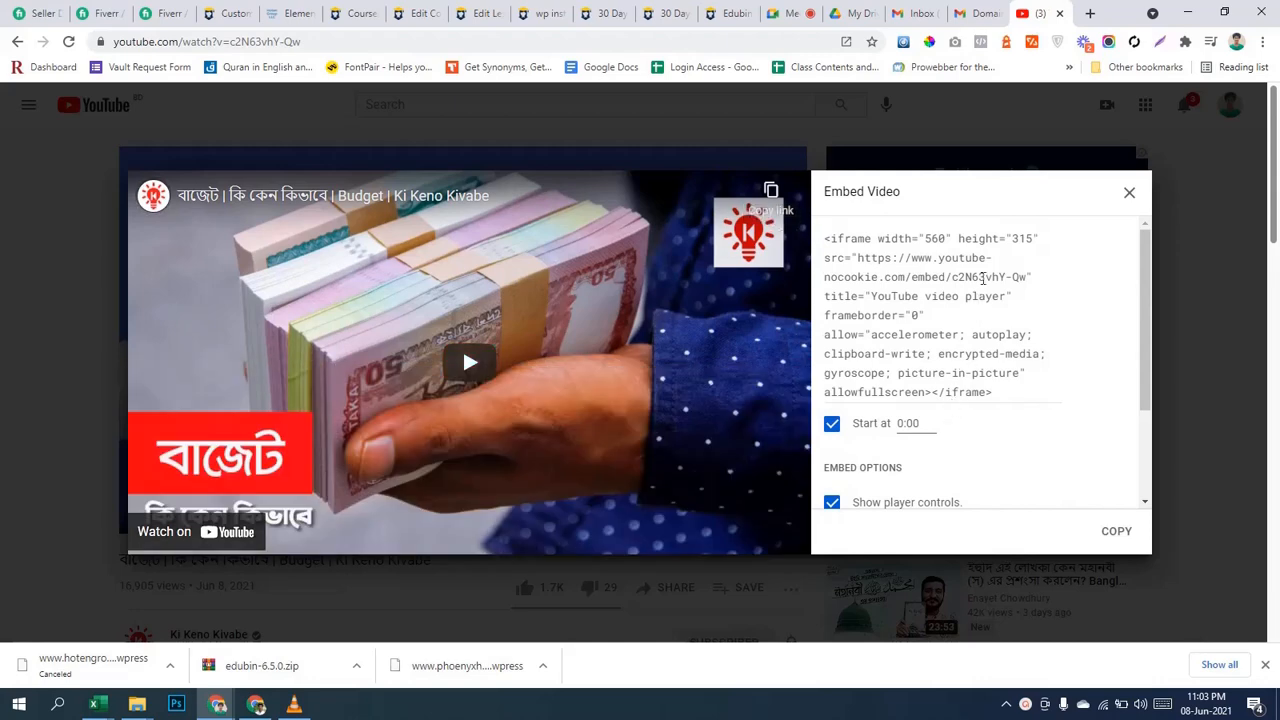
{"action": "scroll", "coordinate": [1028, 327], "scroll_direction": "down", "scroll_amount": 3}
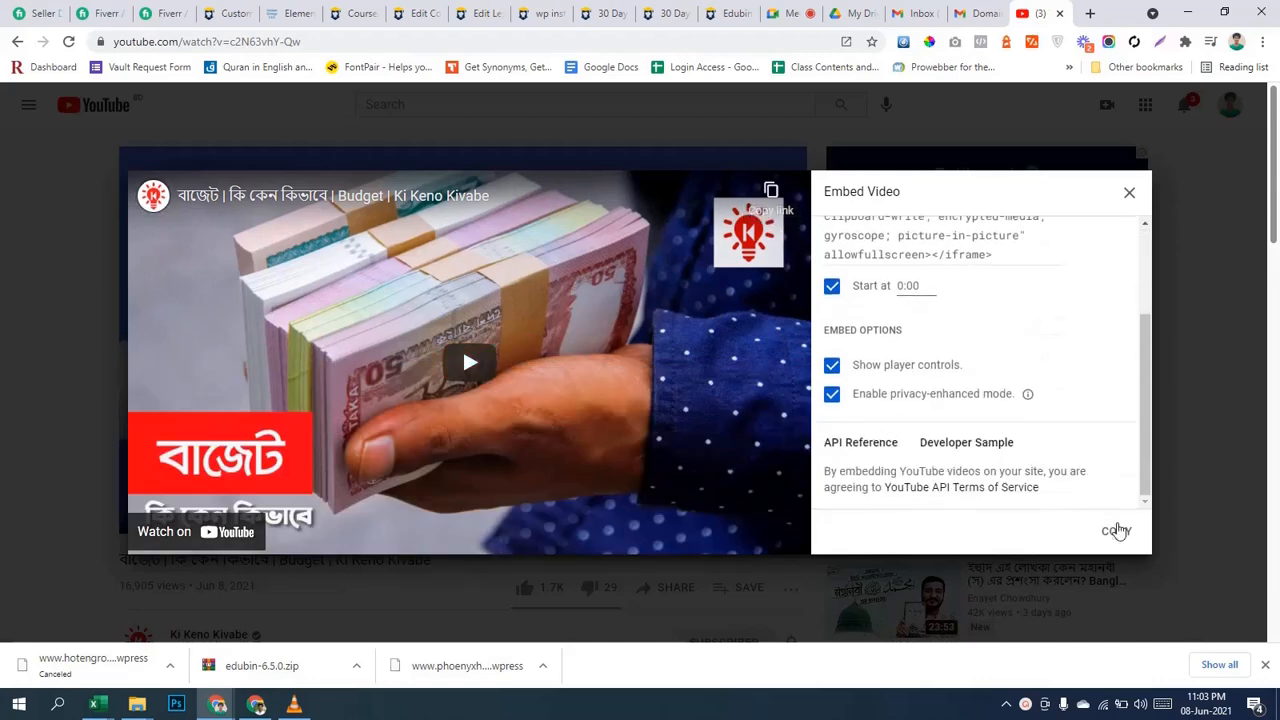
{"action": "left_click", "coordinate": [1116, 532]}
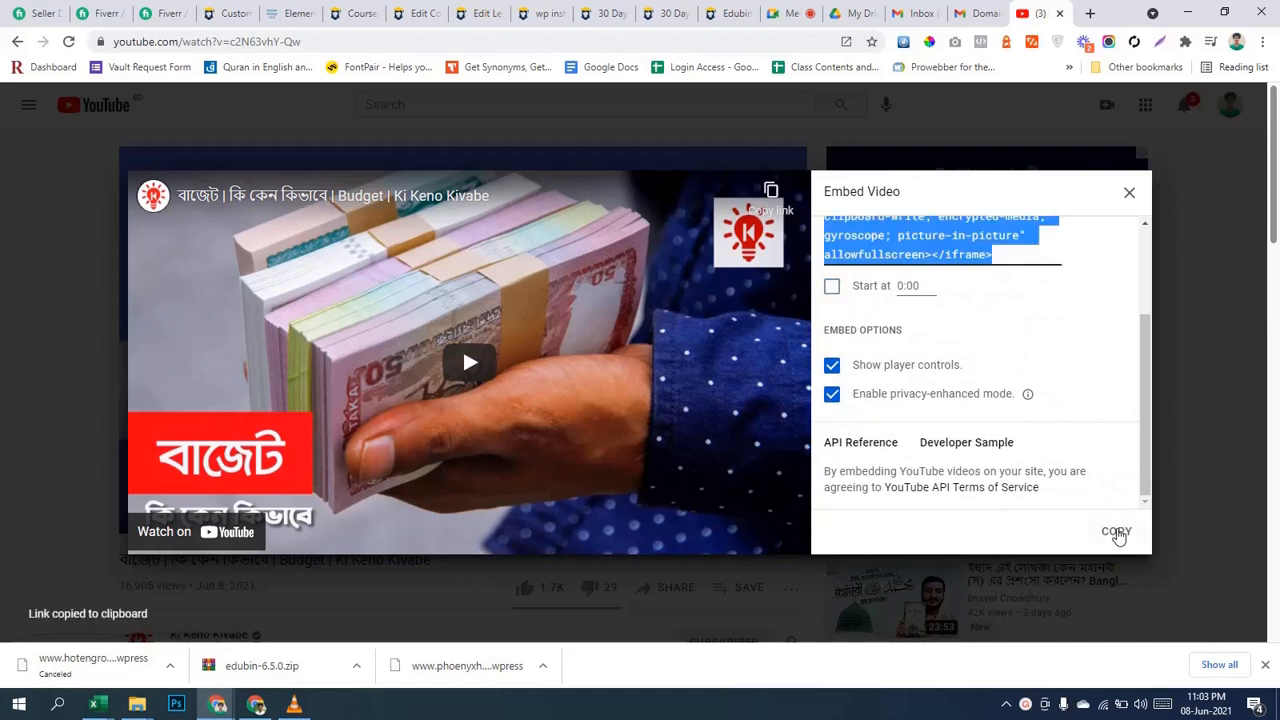
{"action": "left_click", "coordinate": [1116, 531]}
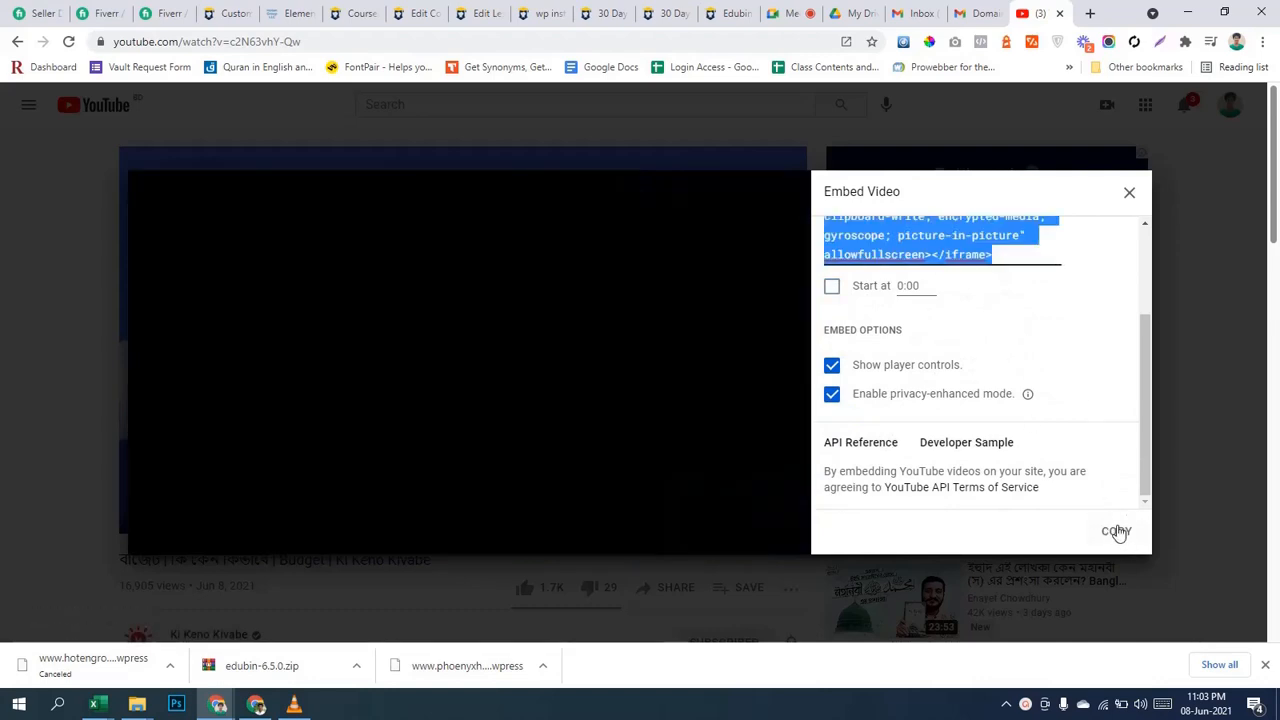
{"action": "left_click", "coordinate": [1116, 531]}
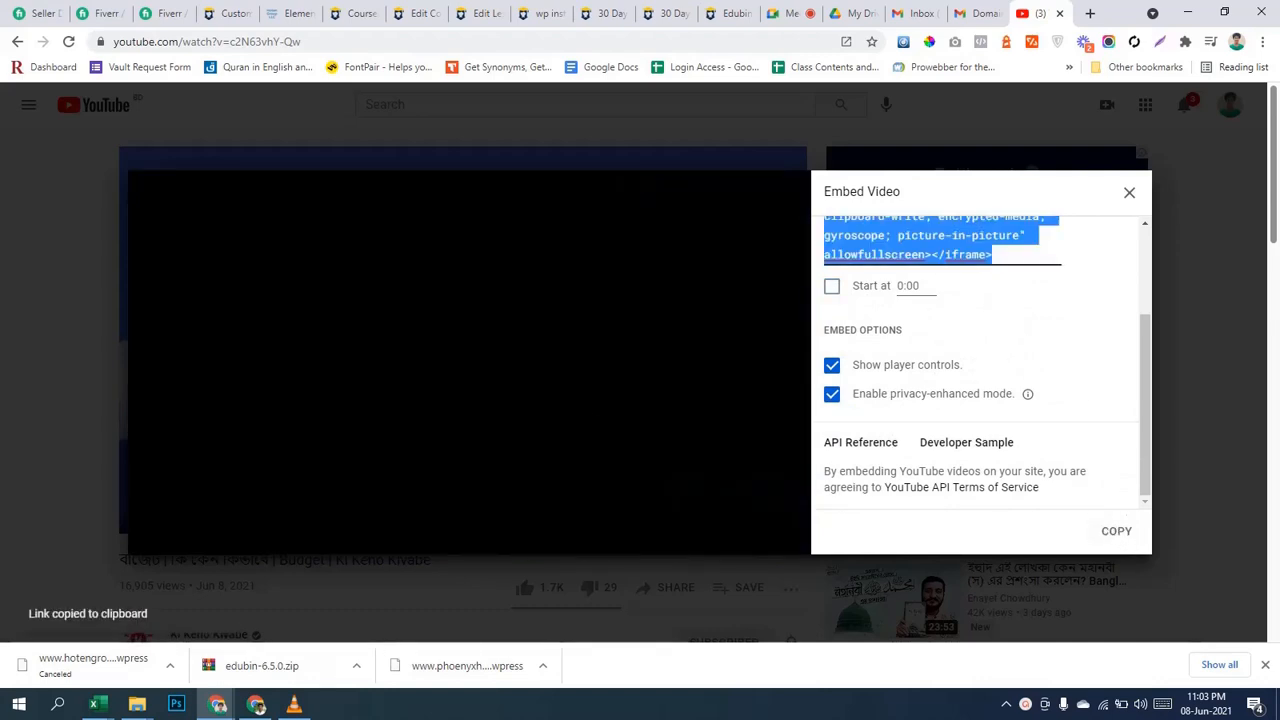
Replace the iframe code in the wp install lesson with the copied privacy-enhanced embed code and update the lesson.
{"action": "left_click", "coordinate": [545, 13]}
{"action": "left_click", "coordinate": [603, 13]}
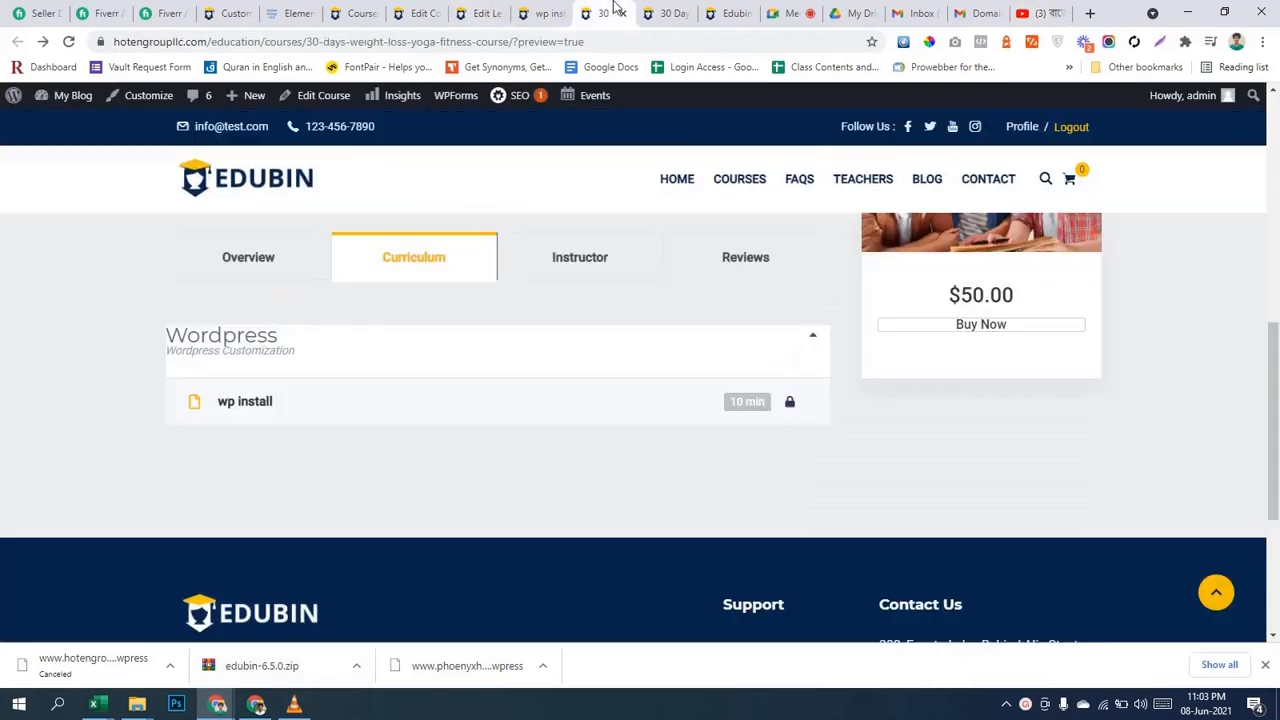
{"action": "left_click", "coordinate": [540, 12]}
{"action": "left_click", "coordinate": [475, 13]}
{"action": "left_click", "coordinate": [485, 303]}
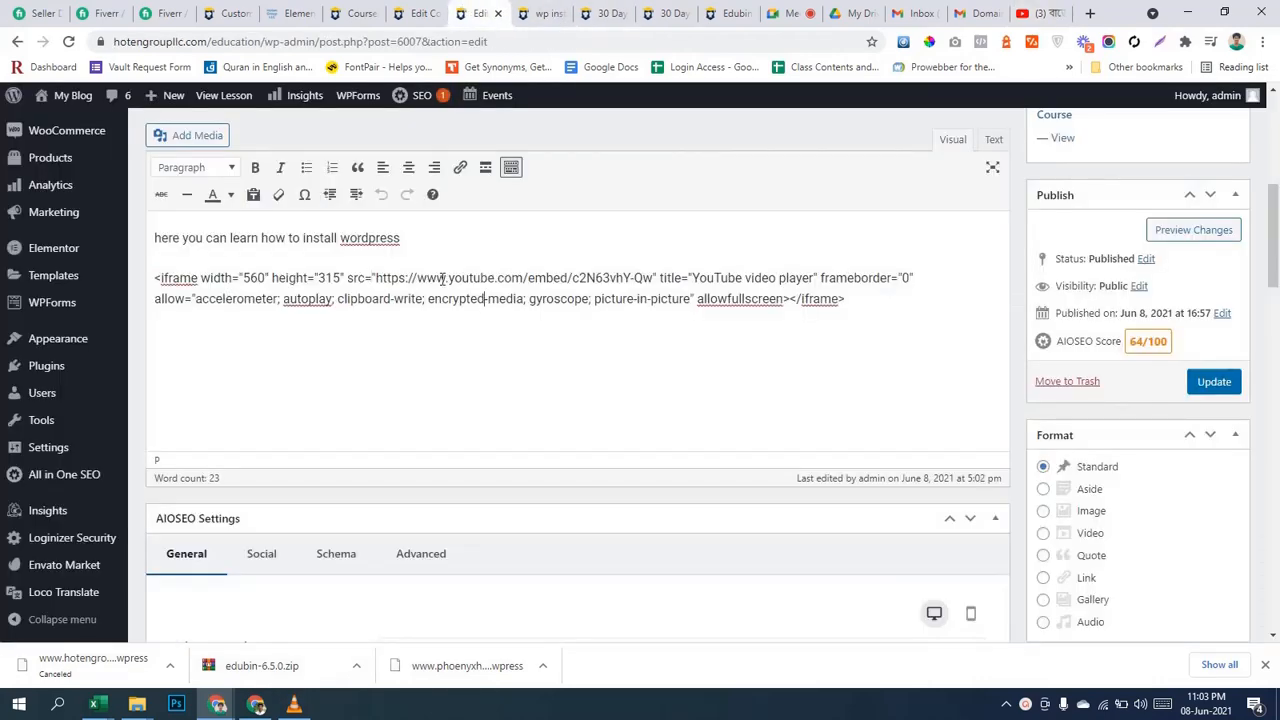
{"action": "left_click_drag", "start_coordinate": [873, 315], "coordinate": [134, 281]}
{"action": "key", "text": "ctrl+v"}
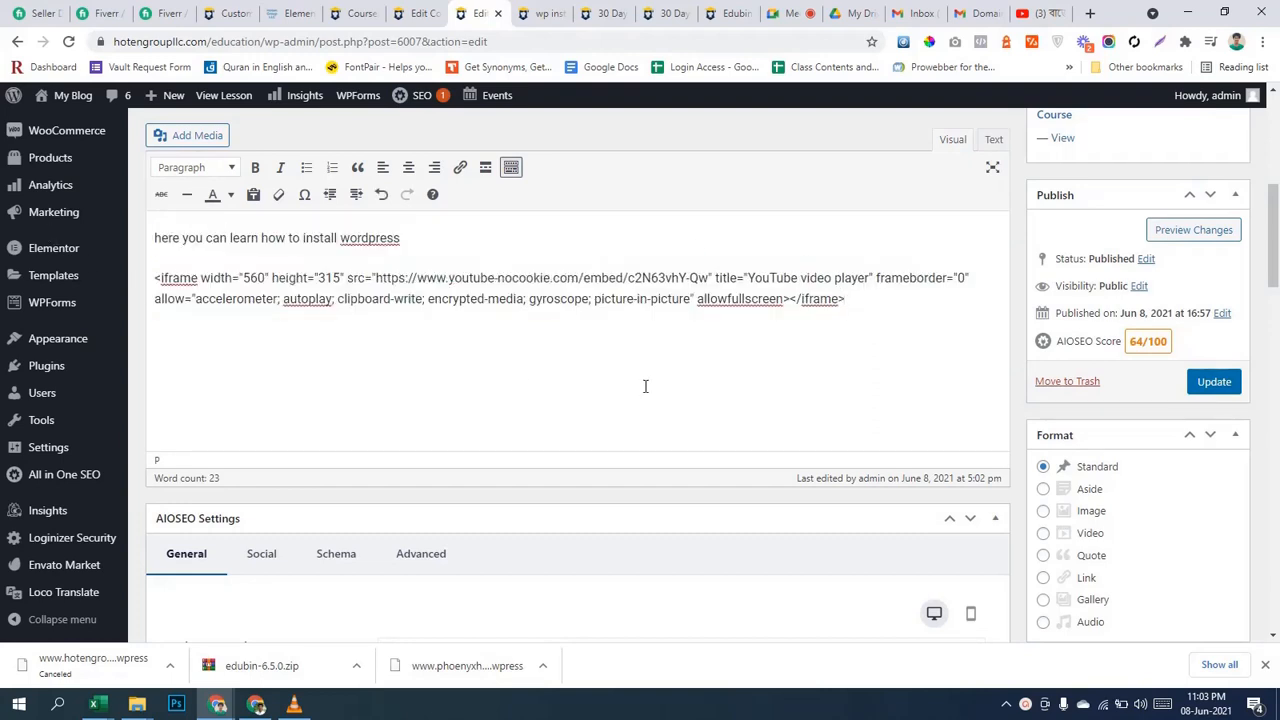
{"action": "left_click", "coordinate": [1204, 393]}
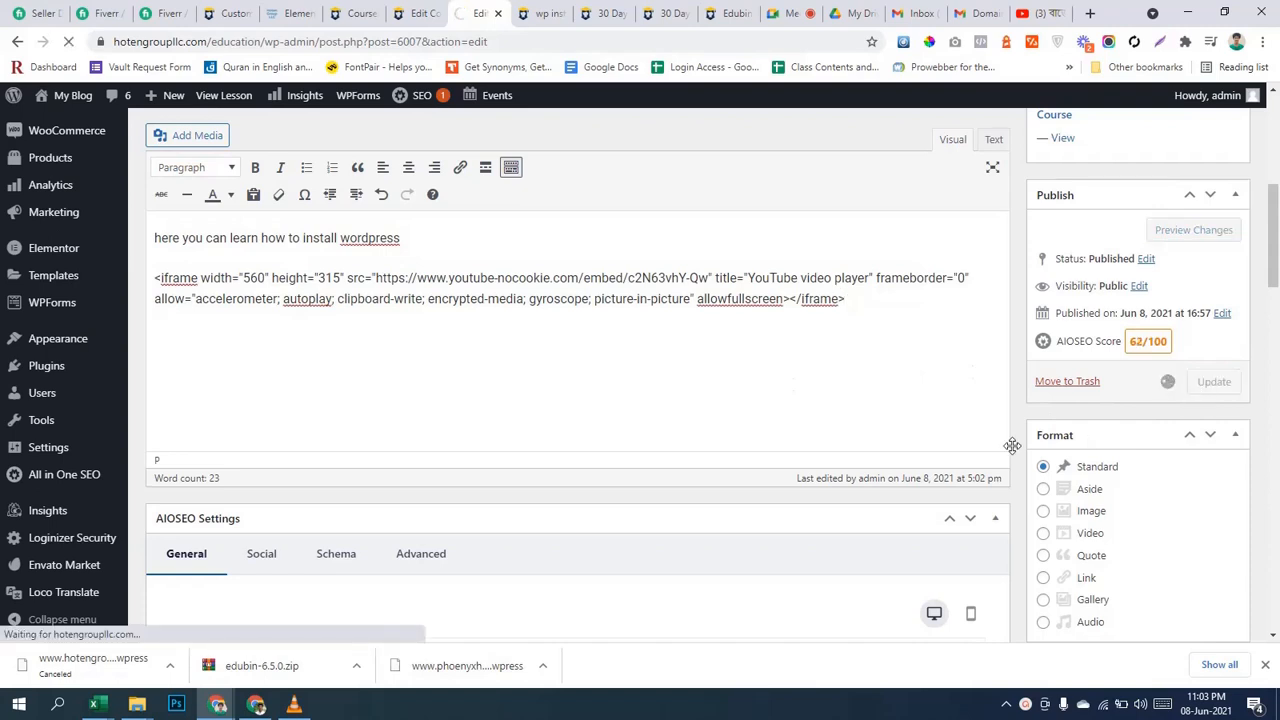
Set the wp install lesson's format to Video.
{"action": "scroll", "coordinate": [1020, 450], "scroll_direction": "down", "scroll_amount": 1}
{"action": "left_click", "coordinate": [1043, 454]}
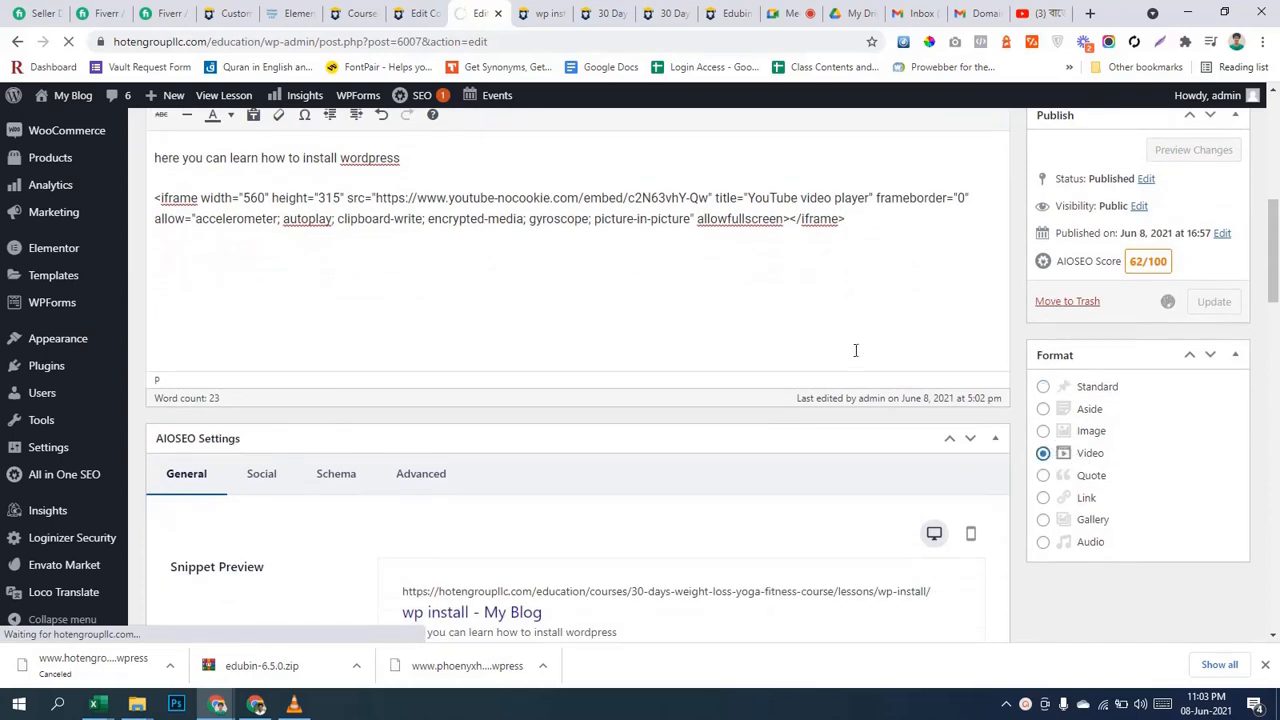
{"action": "scroll", "coordinate": [933, 316], "scroll_direction": "up", "scroll_amount": 1}
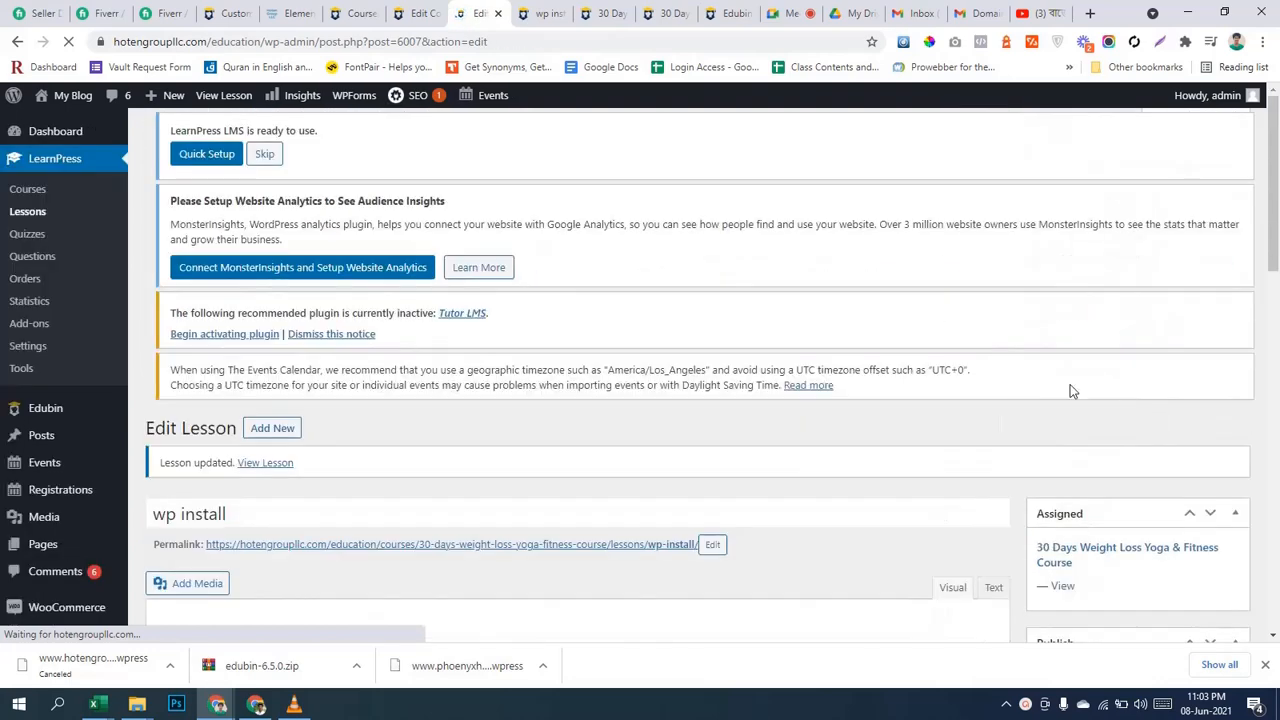
{"action": "scroll", "coordinate": [770, 320], "scroll_direction": "down", "scroll_amount": 3}
{"action": "scroll", "coordinate": [660, 350], "scroll_direction": "down", "scroll_amount": 2}
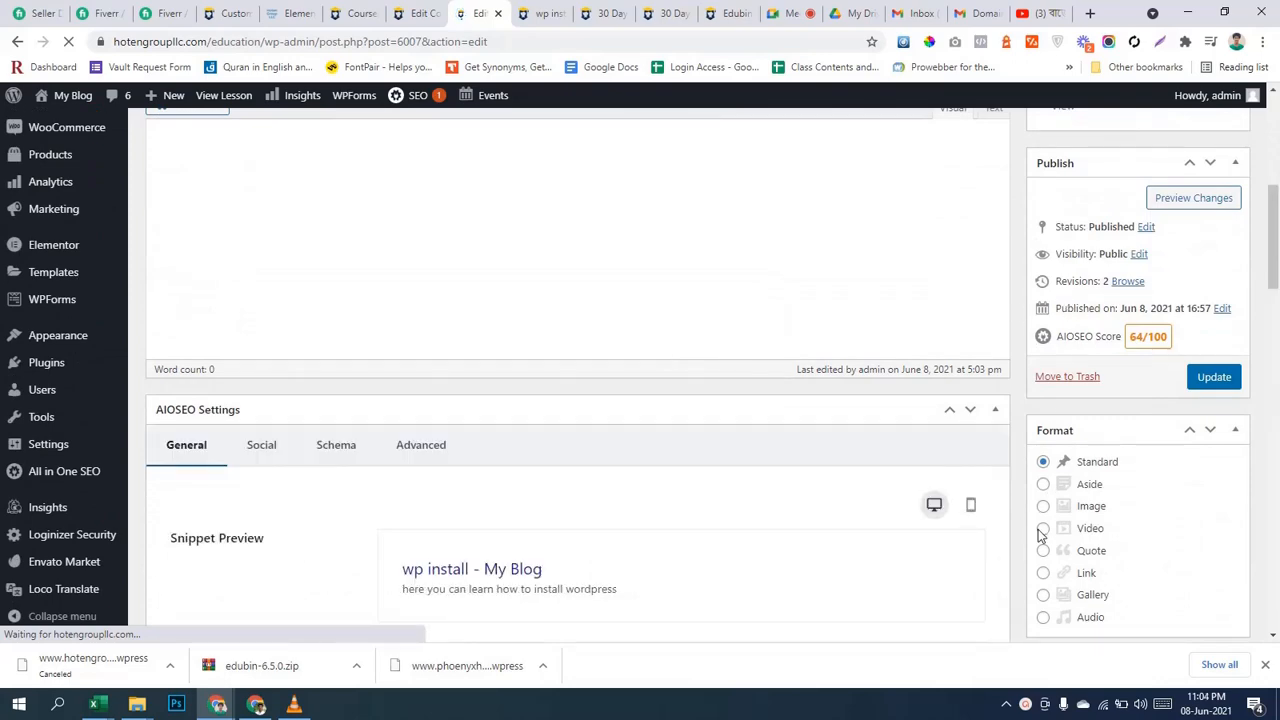
{"action": "scroll", "coordinate": [813, 400], "scroll_direction": "down", "scroll_amount": 3}
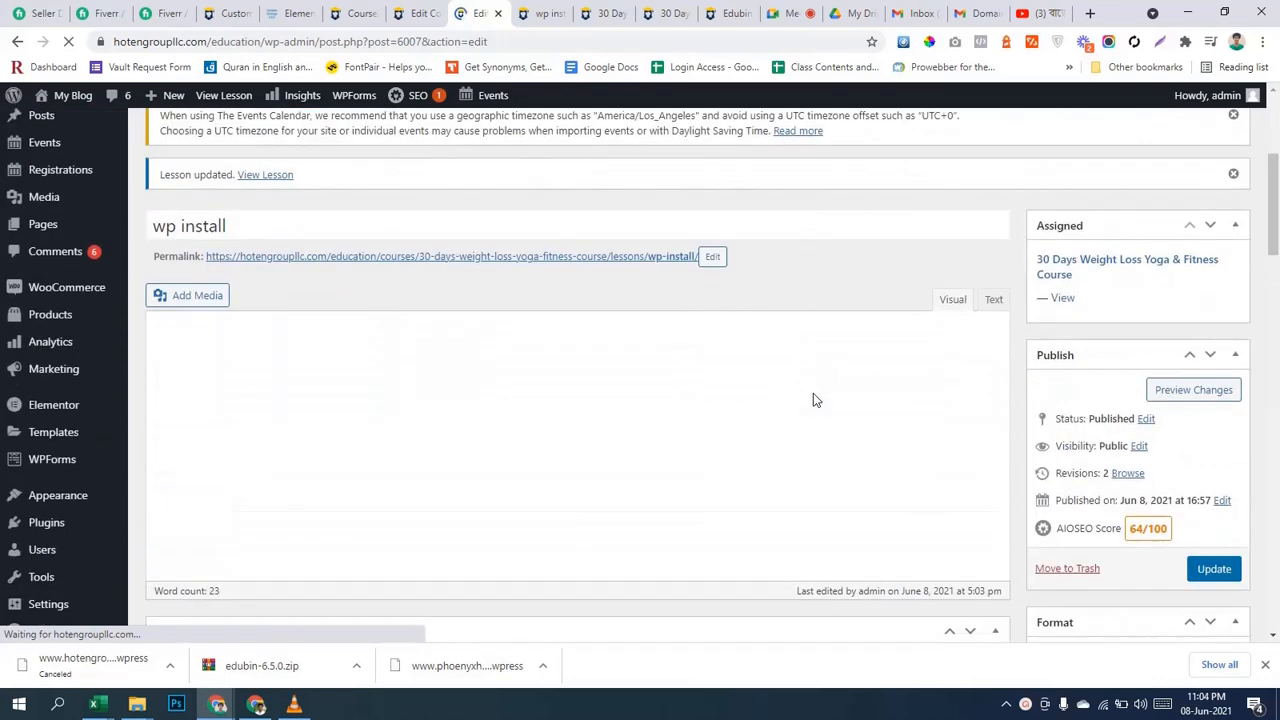
{"action": "scroll", "coordinate": [1017, 426], "scroll_direction": "down", "scroll_amount": 2}
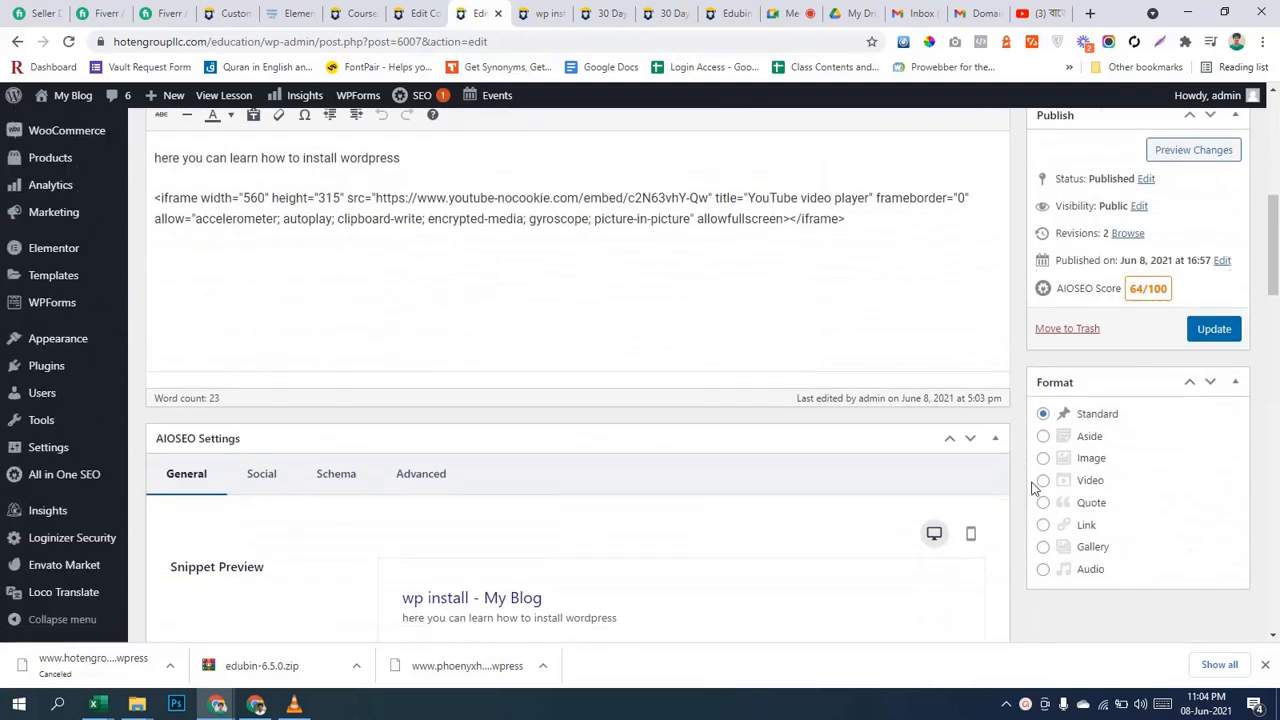
{"action": "left_click", "coordinate": [1043, 482]}
Look through the wp install lesson's SEO, Lesson Settings, Page Options, Revisions and Discussion sections, and return to its content.
{"action": "scroll", "coordinate": [808, 316], "scroll_direction": "down", "scroll_amount": 3}
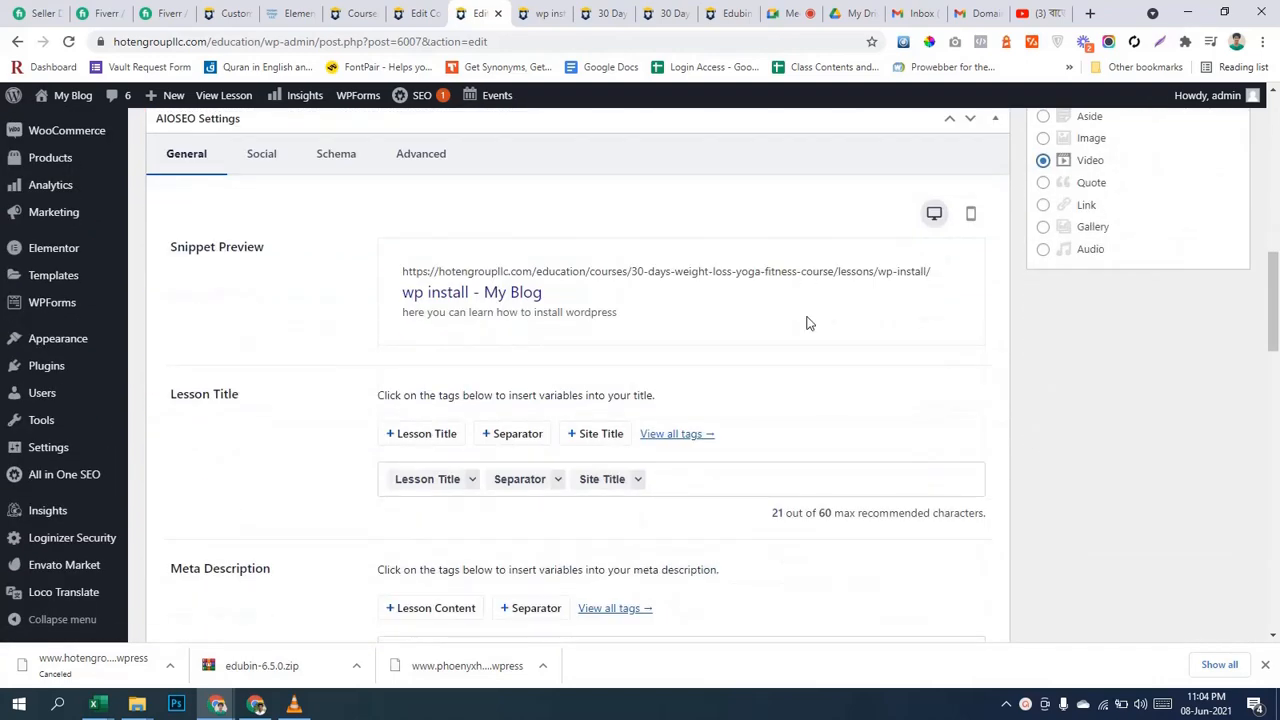
{"action": "scroll", "coordinate": [808, 323], "scroll_direction": "down", "scroll_amount": 1}
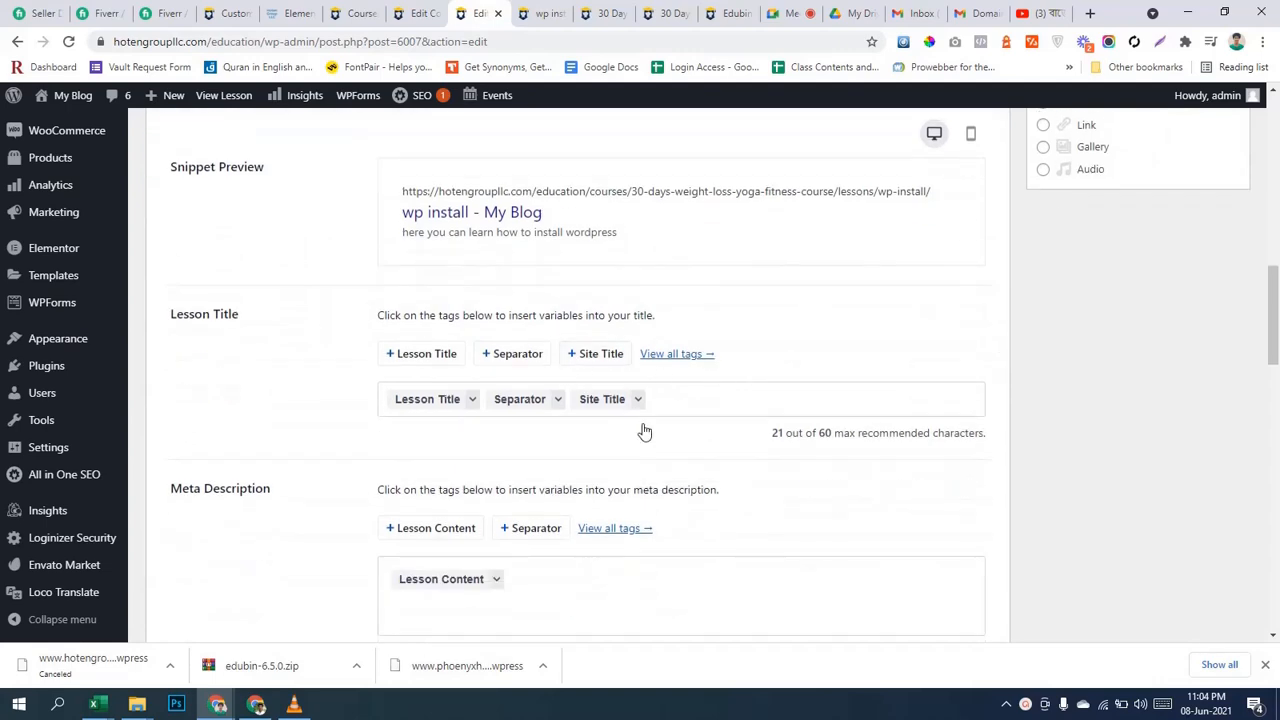
{"action": "scroll", "coordinate": [726, 450], "scroll_direction": "down", "scroll_amount": 8}
{"action": "scroll", "coordinate": [726, 450], "scroll_direction": "down", "scroll_amount": 5}
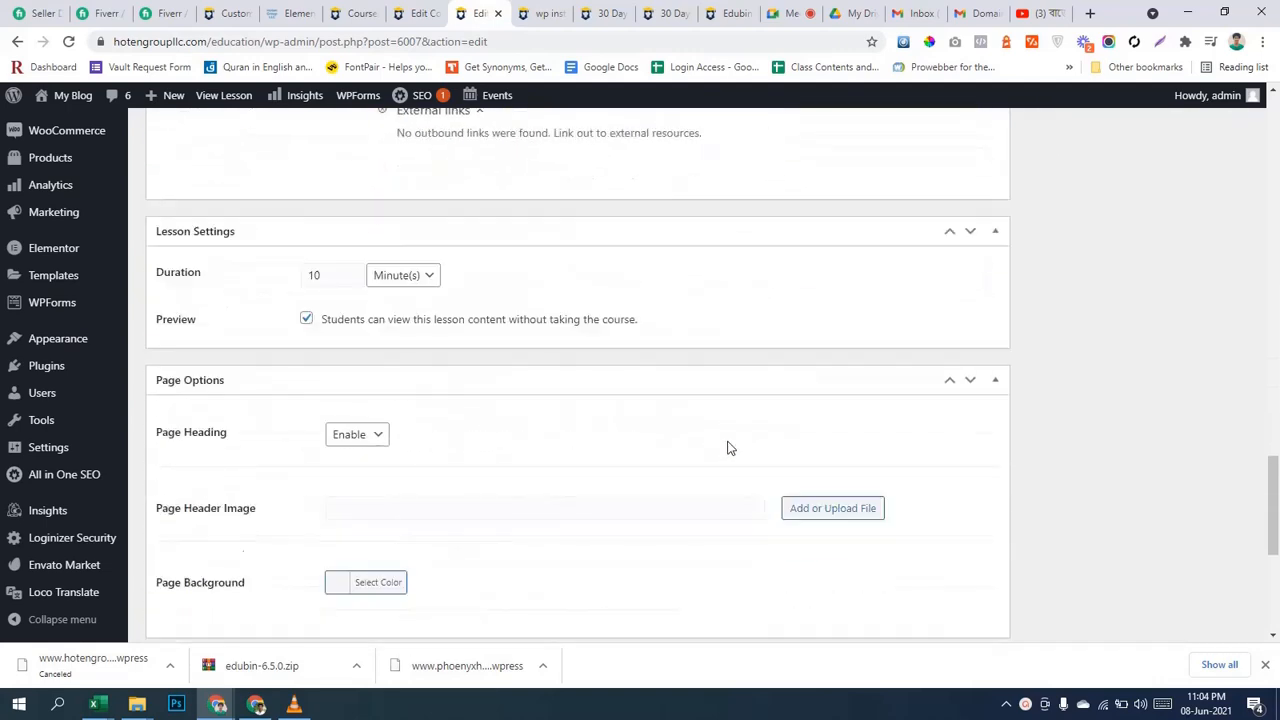
{"action": "scroll", "coordinate": [728, 440], "scroll_direction": "down", "scroll_amount": 2}
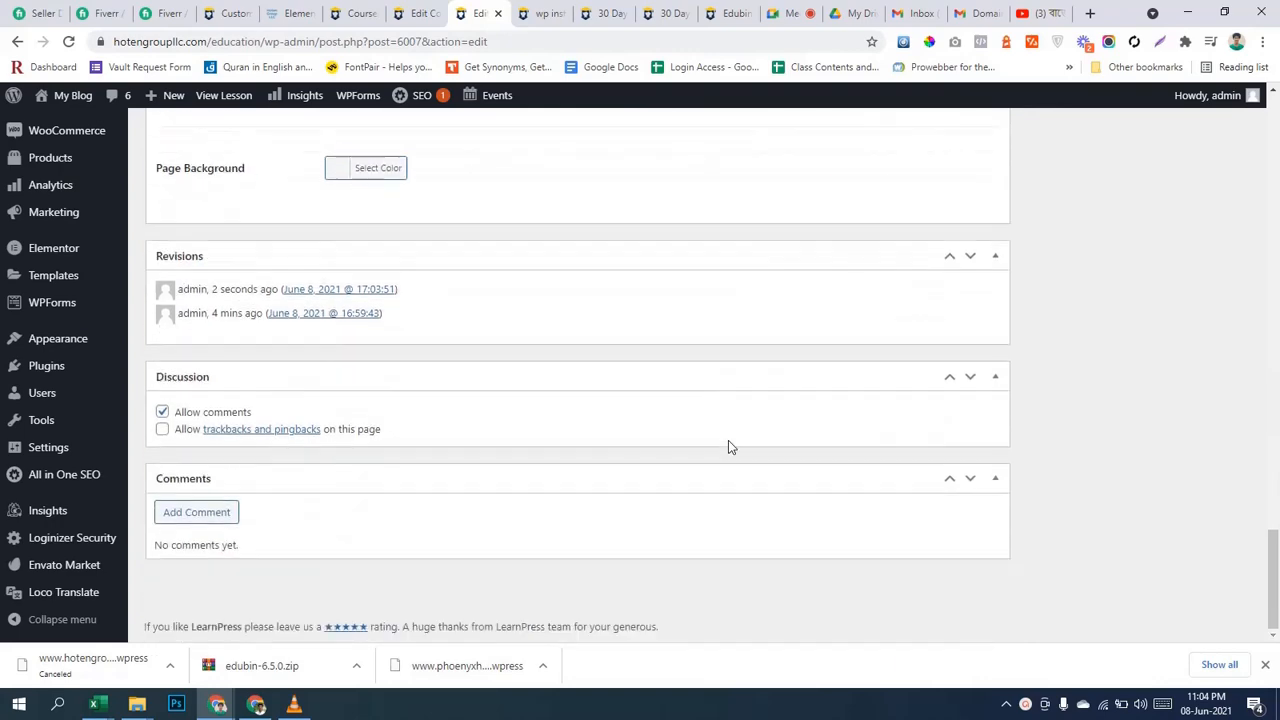
{"action": "scroll", "coordinate": [730, 443], "scroll_direction": "up", "scroll_amount": 14}
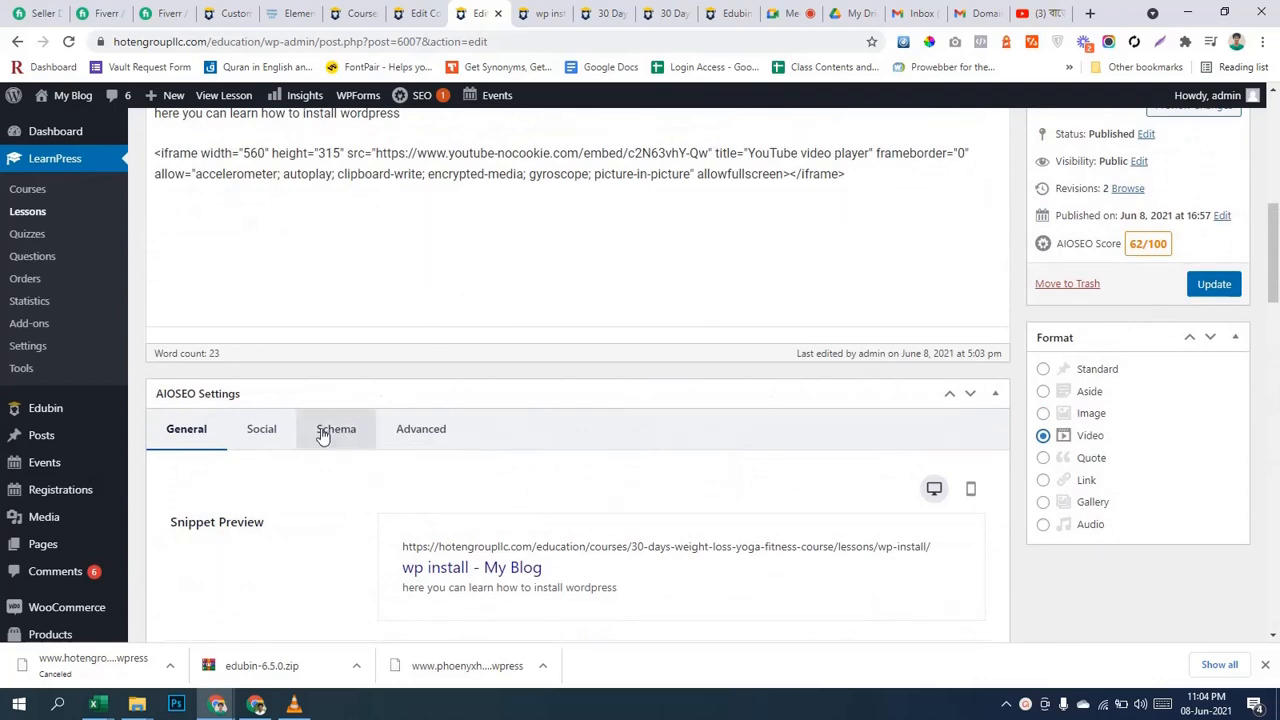
{"action": "scroll", "coordinate": [520, 360], "scroll_direction": "up", "scroll_amount": 2}
{"action": "scroll", "coordinate": [576, 377], "scroll_direction": "down", "scroll_amount": 2}
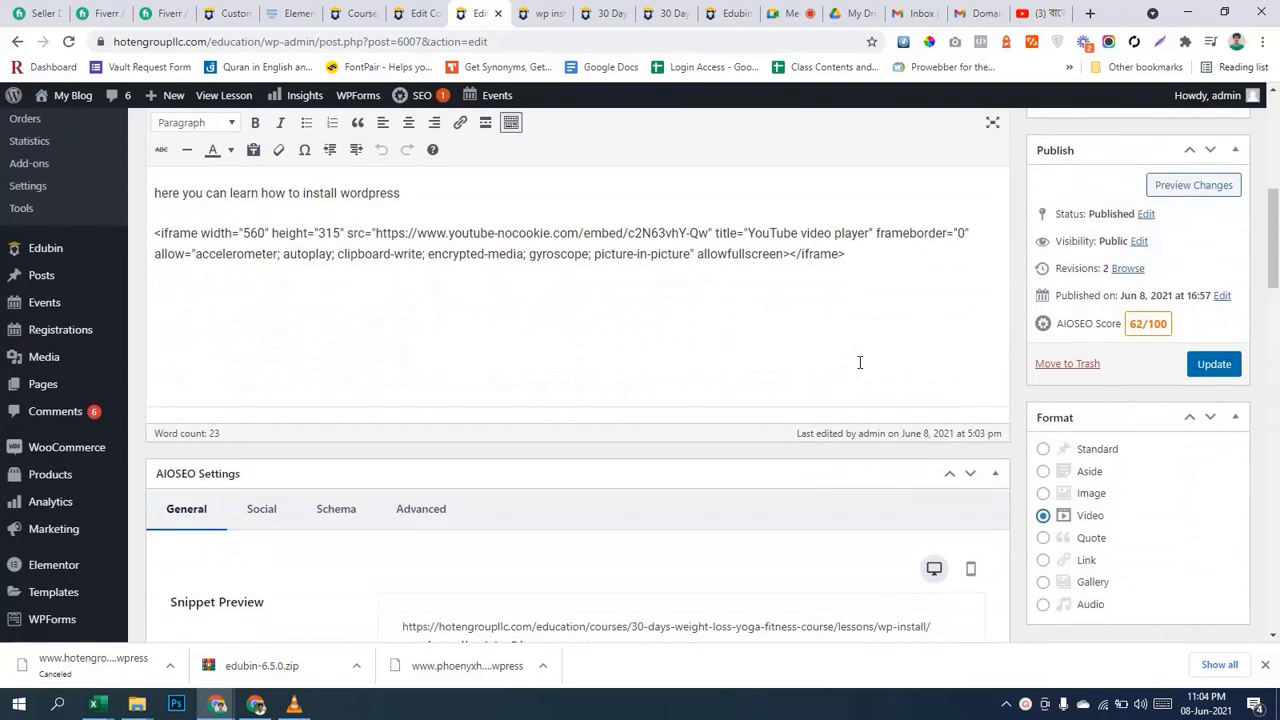
{"action": "scroll", "coordinate": [880, 331], "scroll_direction": "up", "scroll_amount": 2}
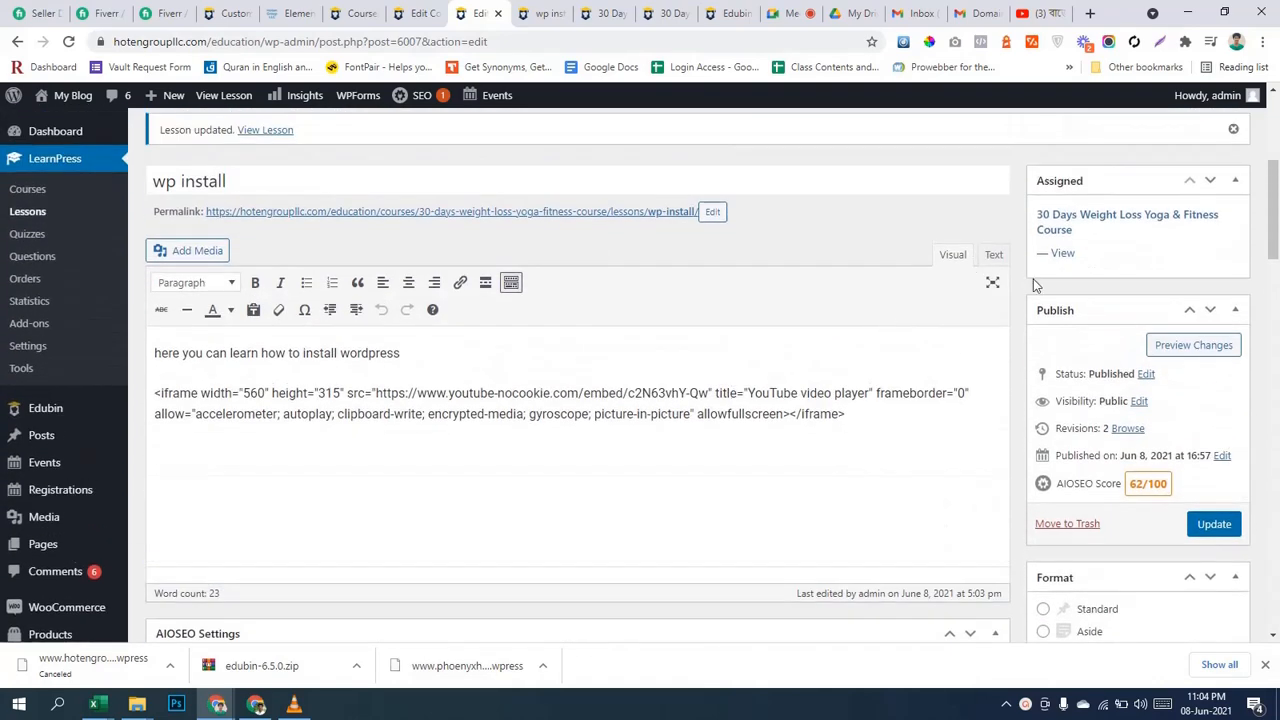
Move the iframe code from the lesson's visual content into its HTML source, replacing the &nbsp; entry, and update the lesson.
{"action": "left_click_drag", "start_coordinate": [156, 390], "coordinate": [897, 460]}
{"action": "key", "text": "ctrl+c"}
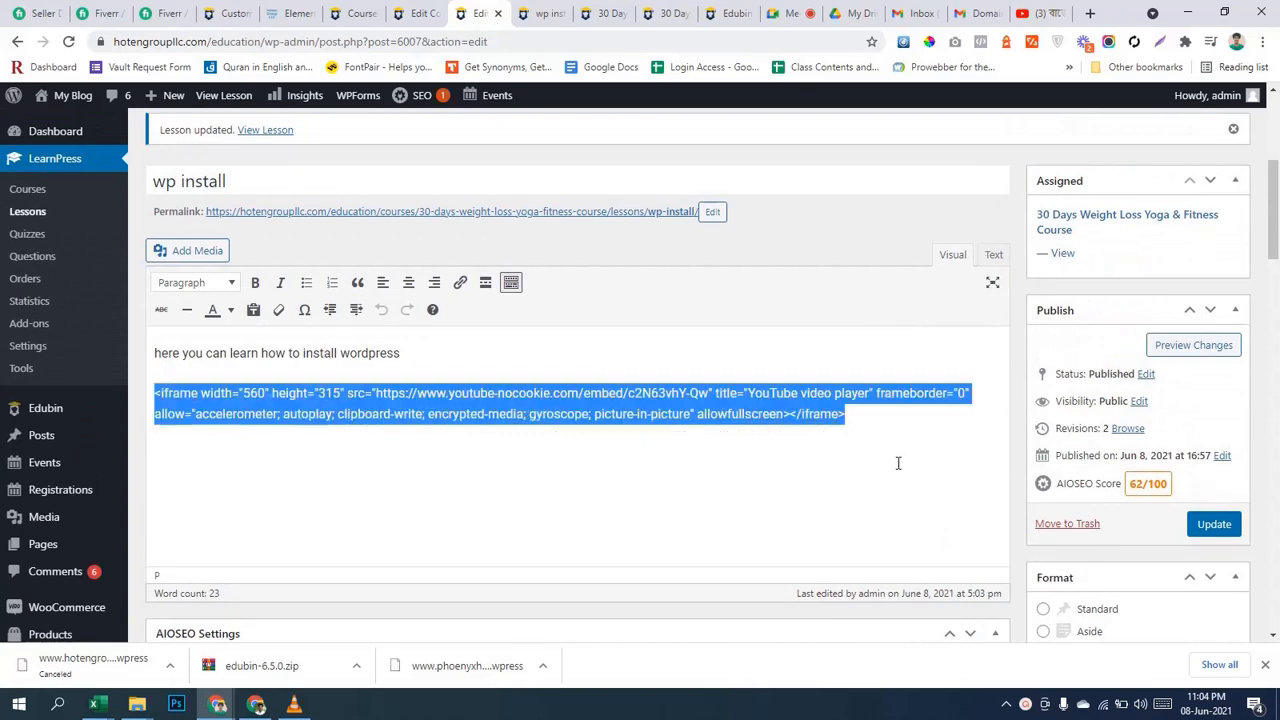
{"action": "key", "text": "Delete"}
{"action": "left_click", "coordinate": [994, 256]}
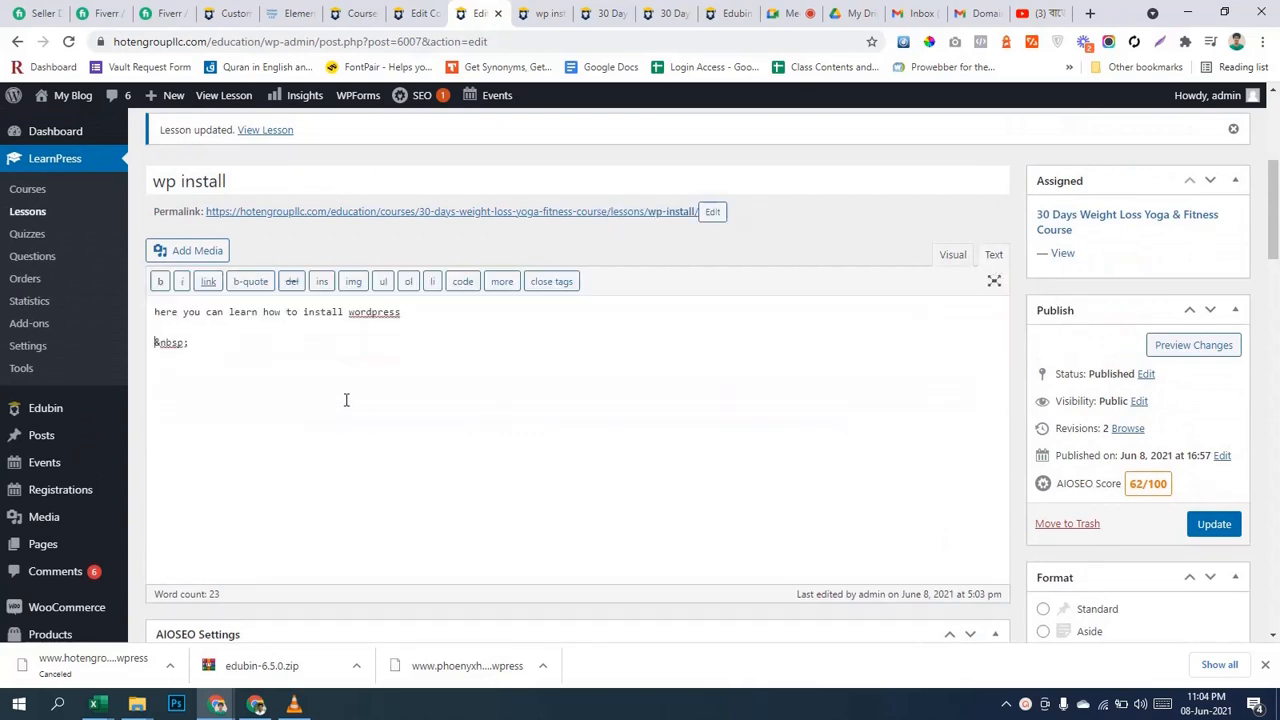
{"action": "left_click_drag", "start_coordinate": [158, 342], "coordinate": [264, 364]}
{"action": "key", "text": "ctrl+v"}
{"action": "left_click", "coordinate": [952, 256]}
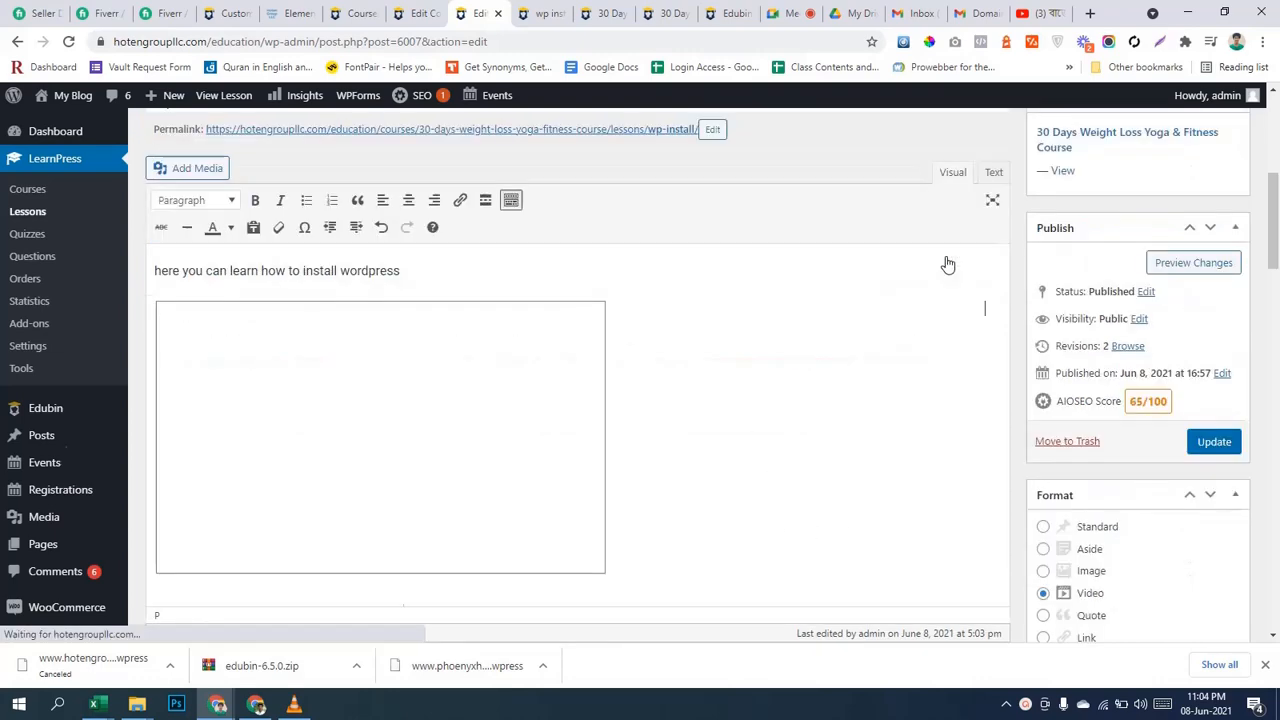
{"action": "scroll", "coordinate": [894, 280], "scroll_direction": "down", "scroll_amount": 3}
{"action": "scroll", "coordinate": [704, 357], "scroll_direction": "up", "scroll_amount": 2}
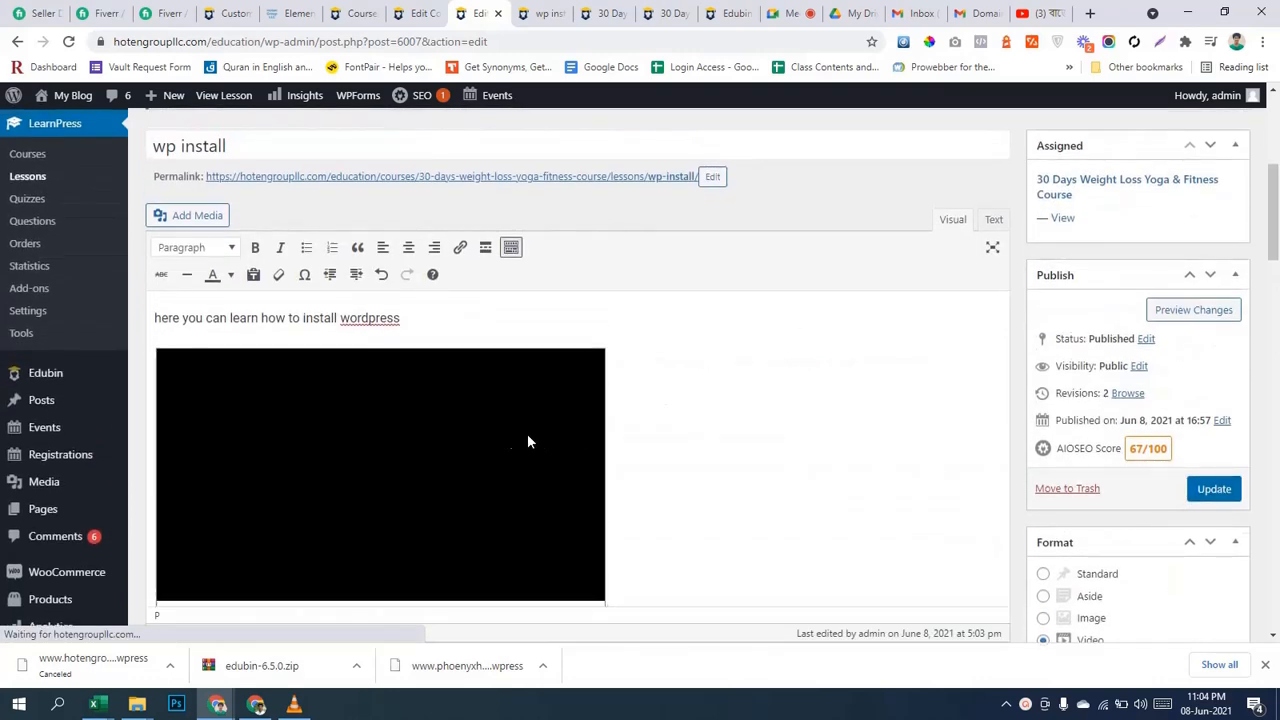
{"action": "left_click", "coordinate": [1212, 490]}
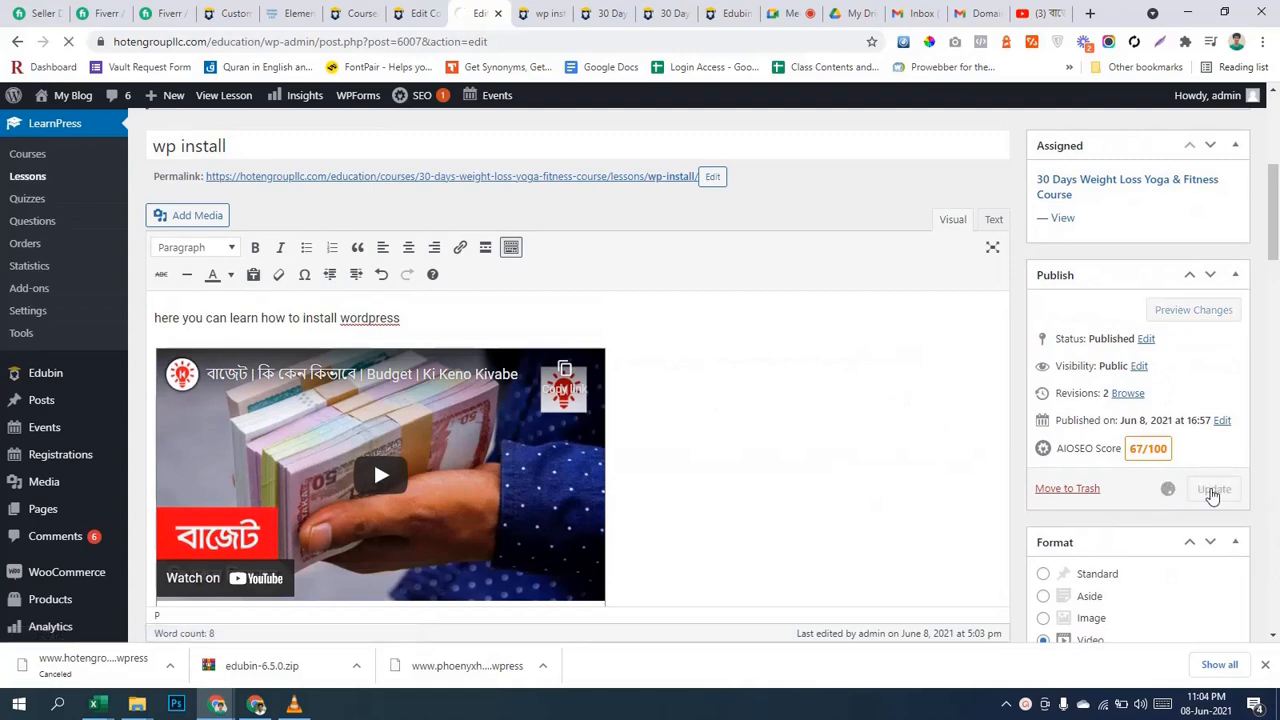
Reload the published wp install lesson page, and briefly play and pause the embedded video.
{"action": "left_click", "coordinate": [548, 14]}
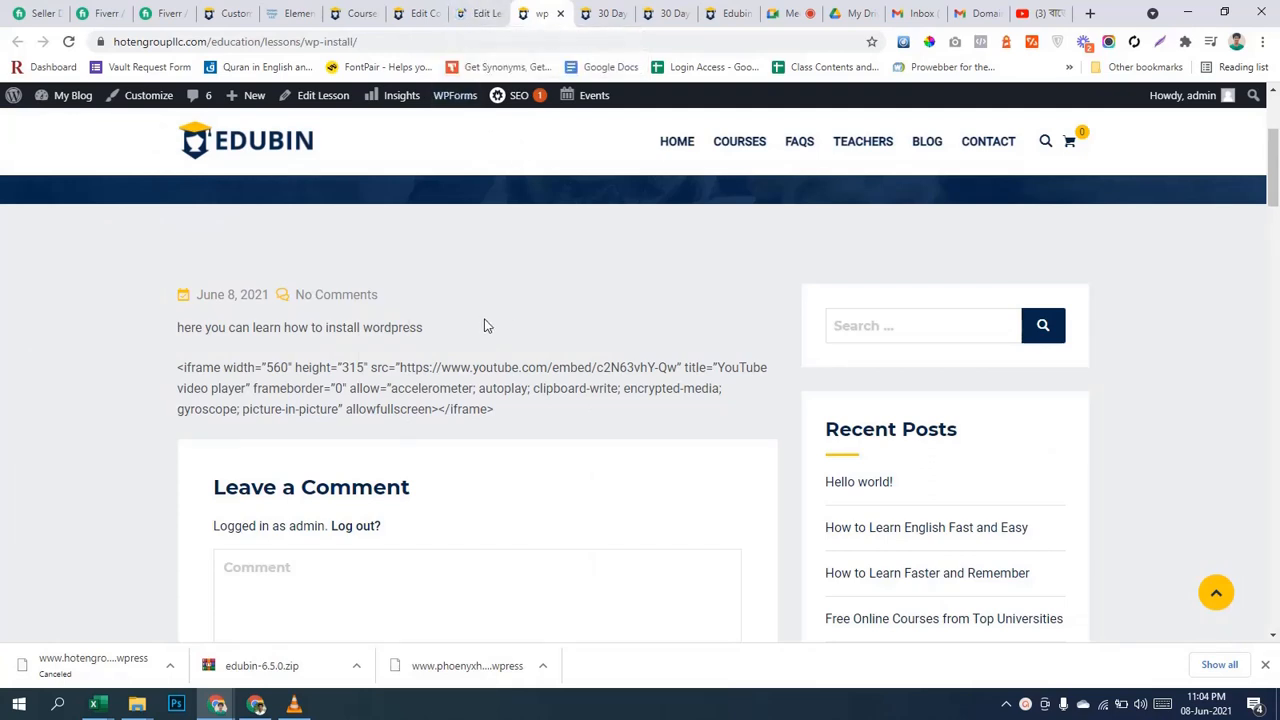
{"action": "left_click", "coordinate": [472, 13]}
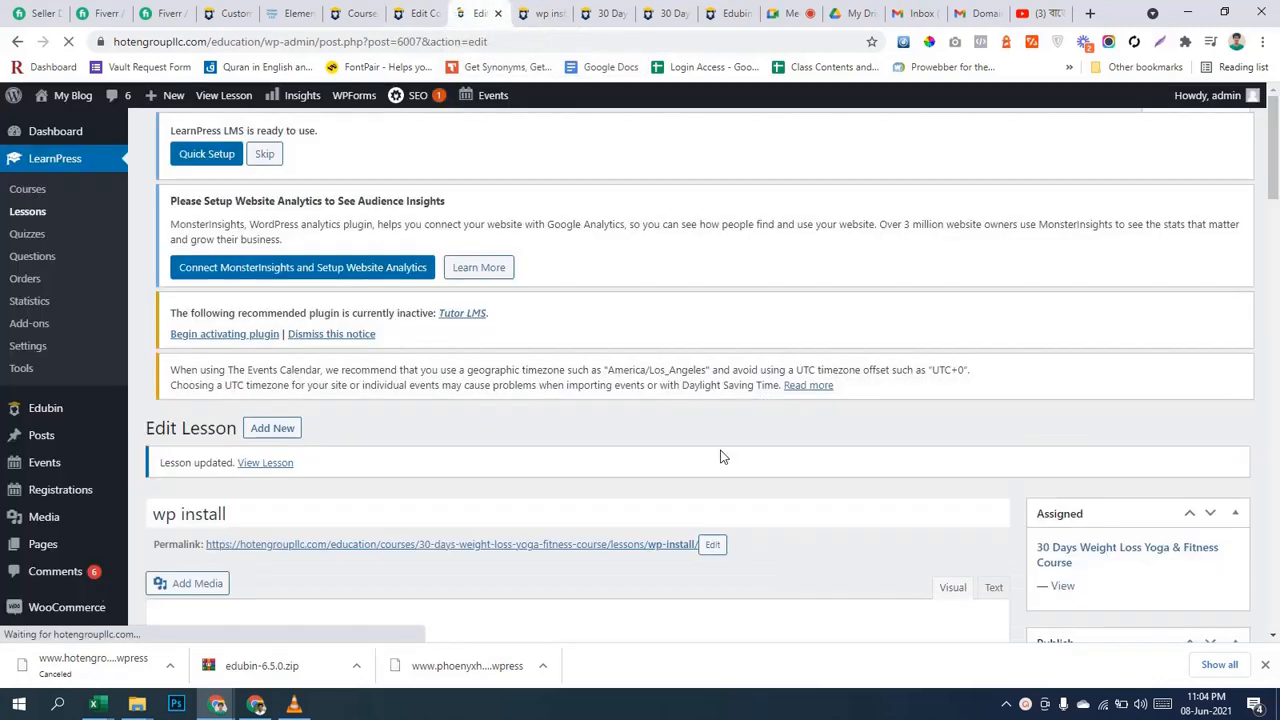
{"action": "scroll", "coordinate": [723, 457], "scroll_direction": "down", "scroll_amount": 3}
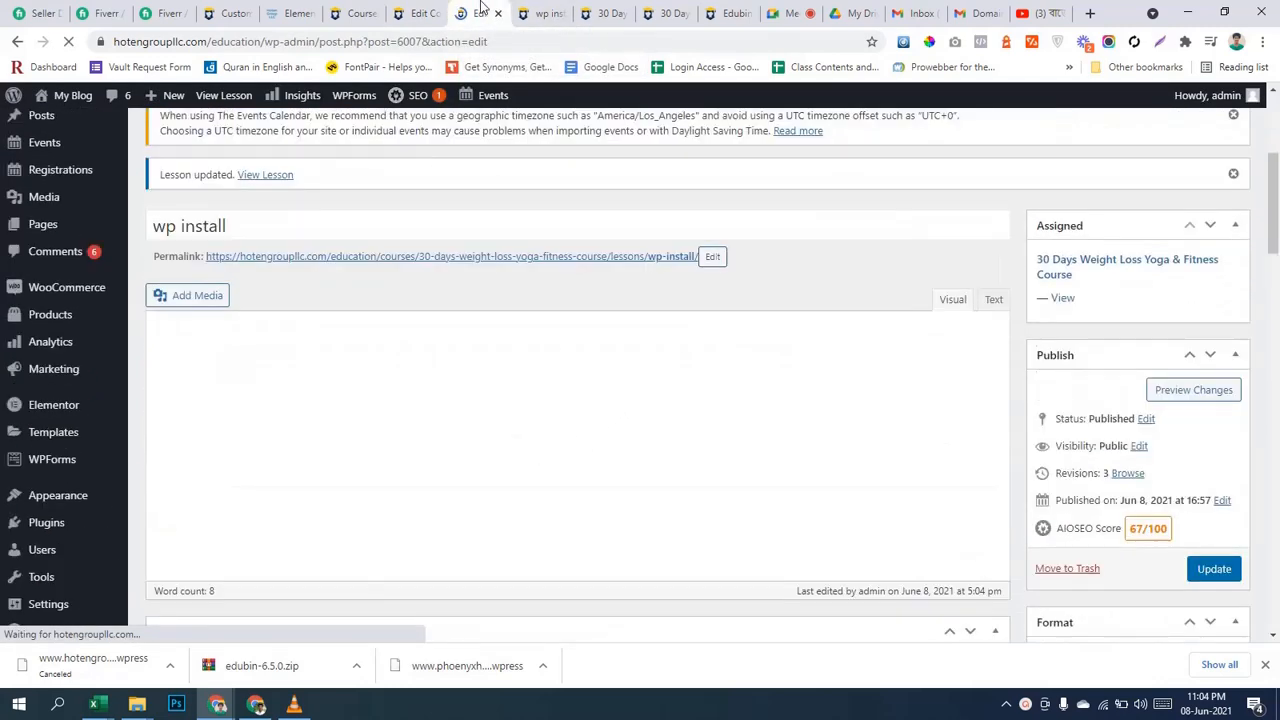
{"action": "left_click", "coordinate": [541, 10]}
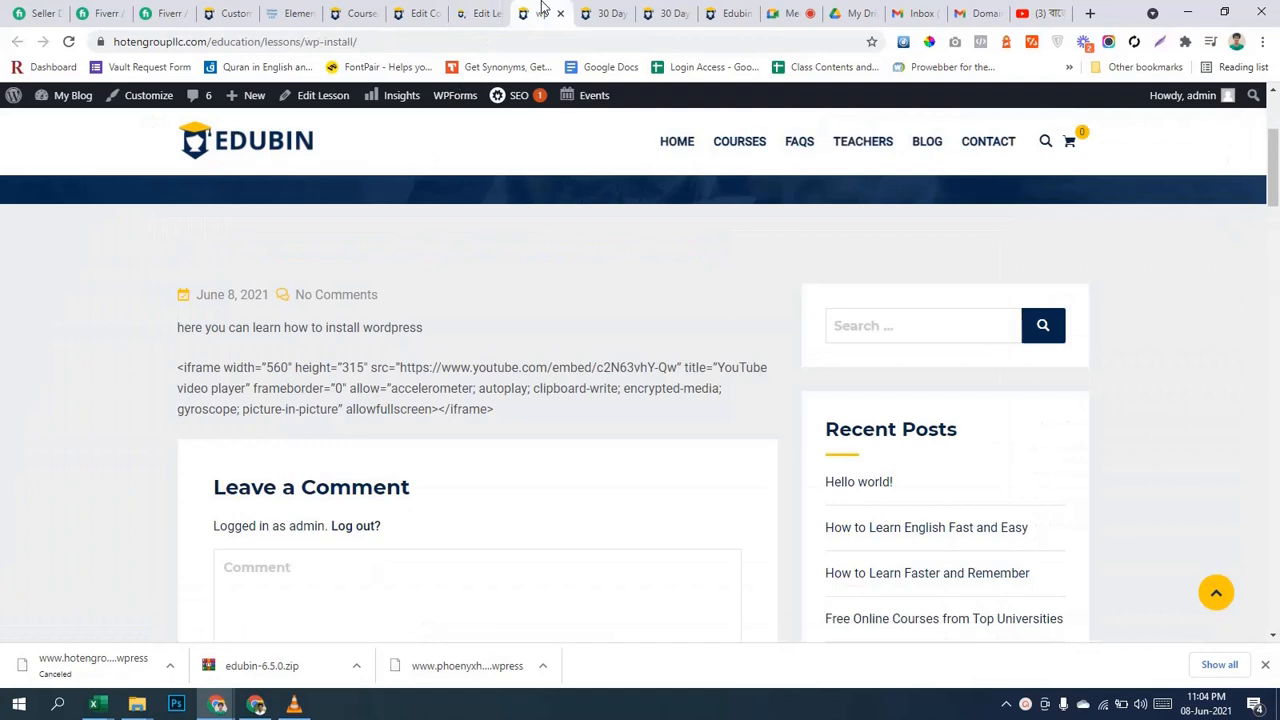
{"action": "left_click", "coordinate": [68, 41]}
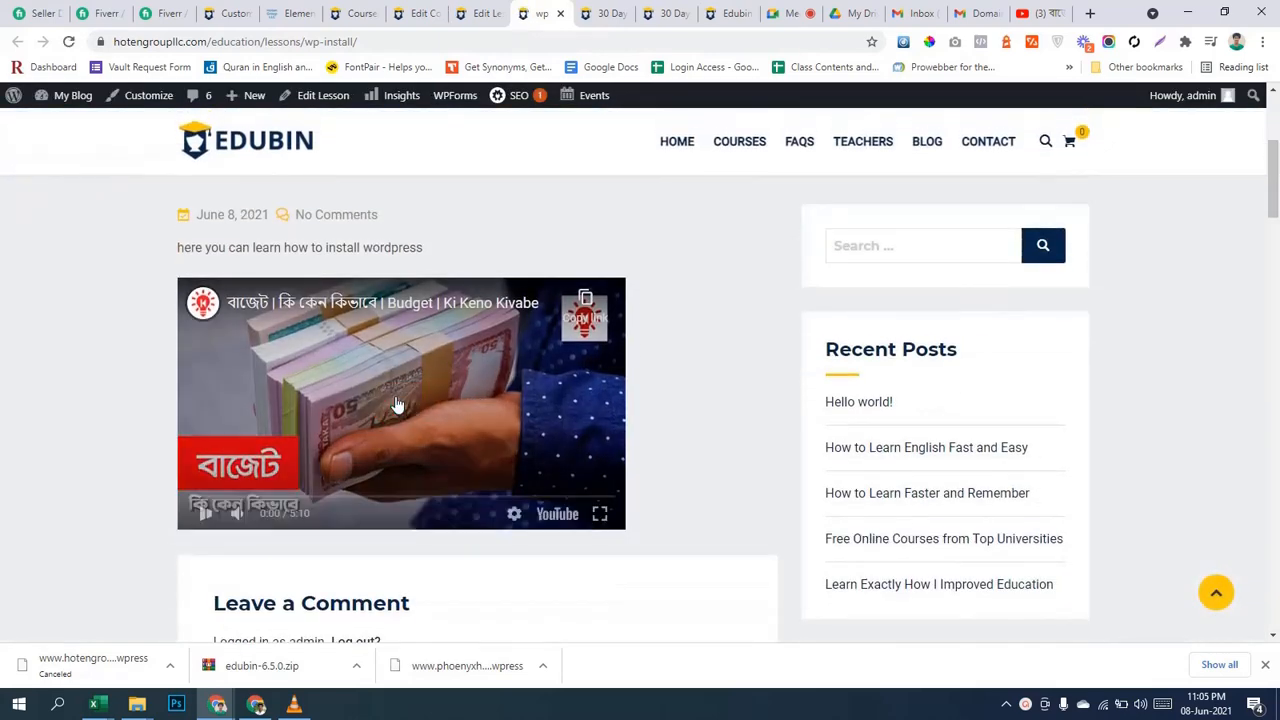
{"action": "left_click", "coordinate": [397, 404]}
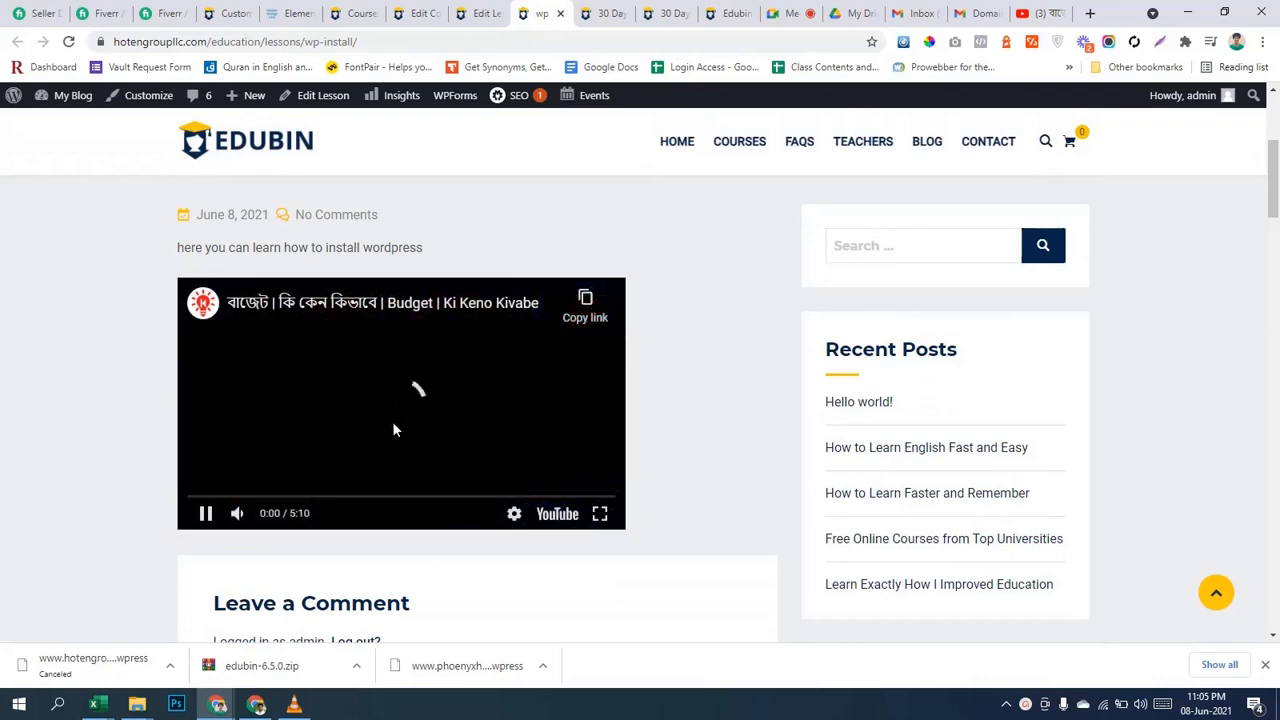
{"action": "left_click", "coordinate": [210, 521]}
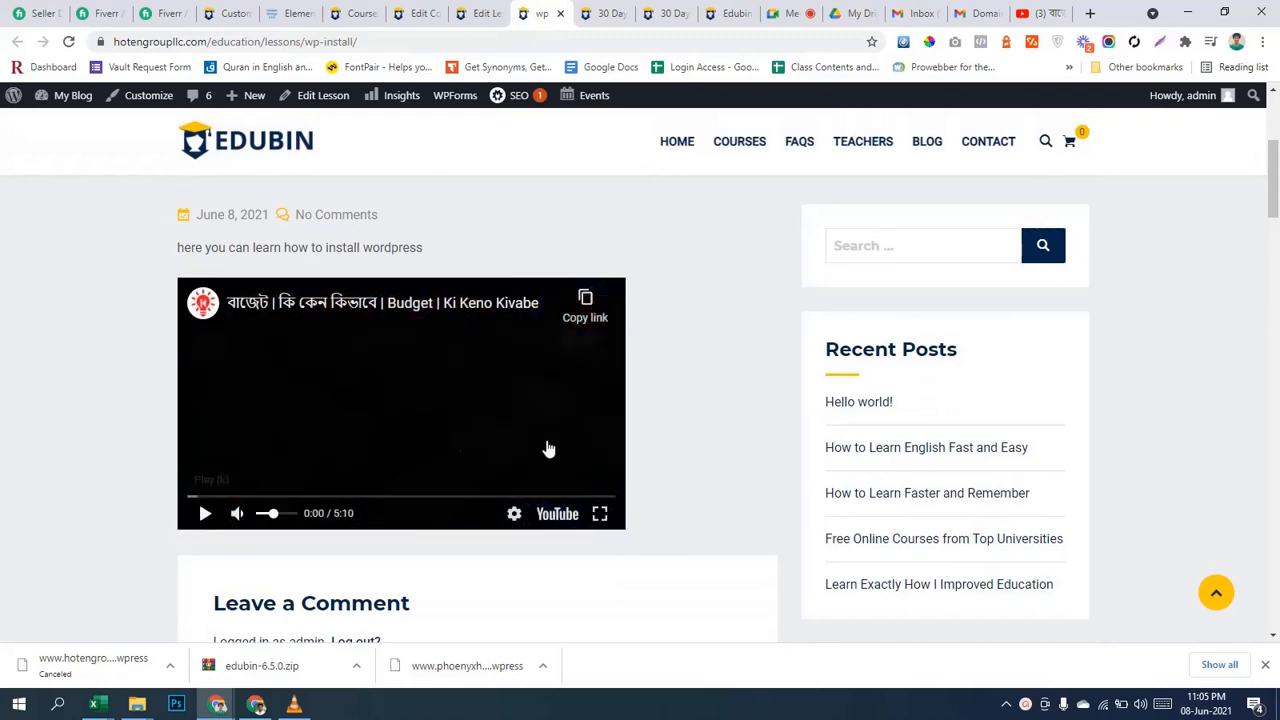
Look over the published wp install page, from the title banner down through the lesson content and sidebar.
{"action": "scroll", "coordinate": [578, 414], "scroll_direction": "up", "scroll_amount": 5}
{"action": "scroll", "coordinate": [580, 415], "scroll_direction": "down", "scroll_amount": 4}
{"action": "scroll", "coordinate": [579, 419], "scroll_direction": "up", "scroll_amount": 4}
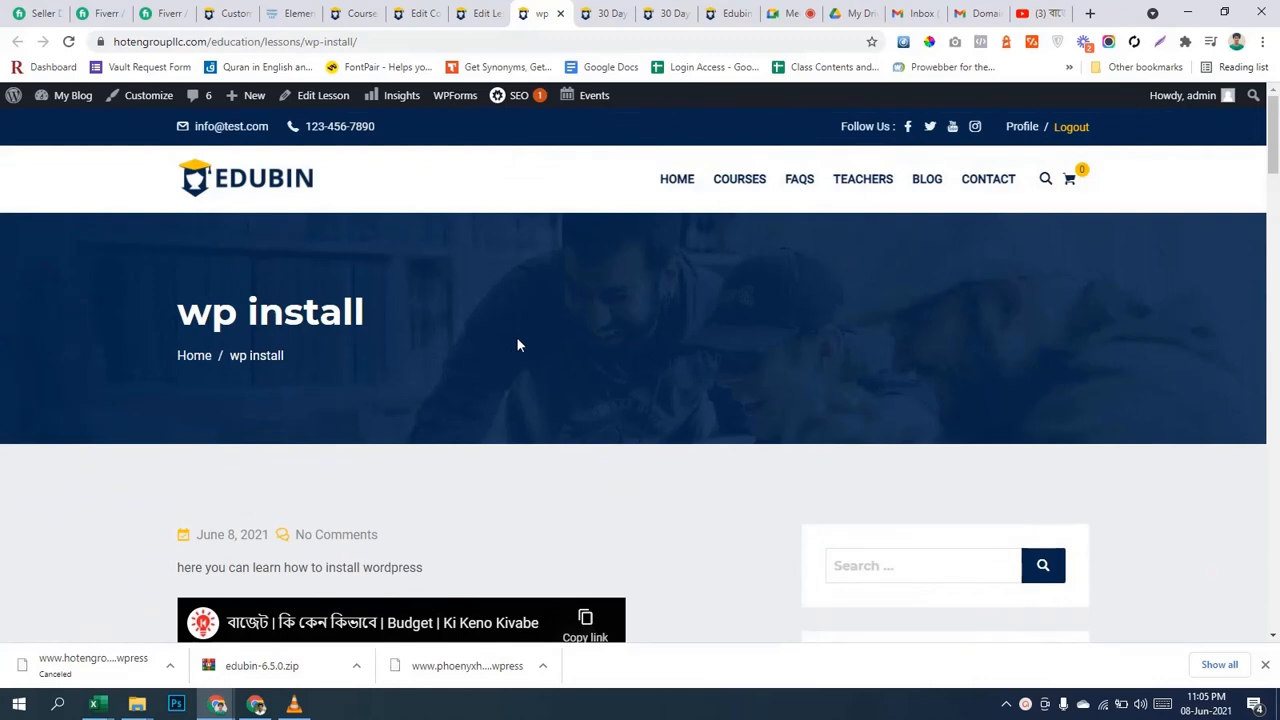
{"action": "scroll", "coordinate": [590, 320], "scroll_direction": "down", "scroll_amount": 15}
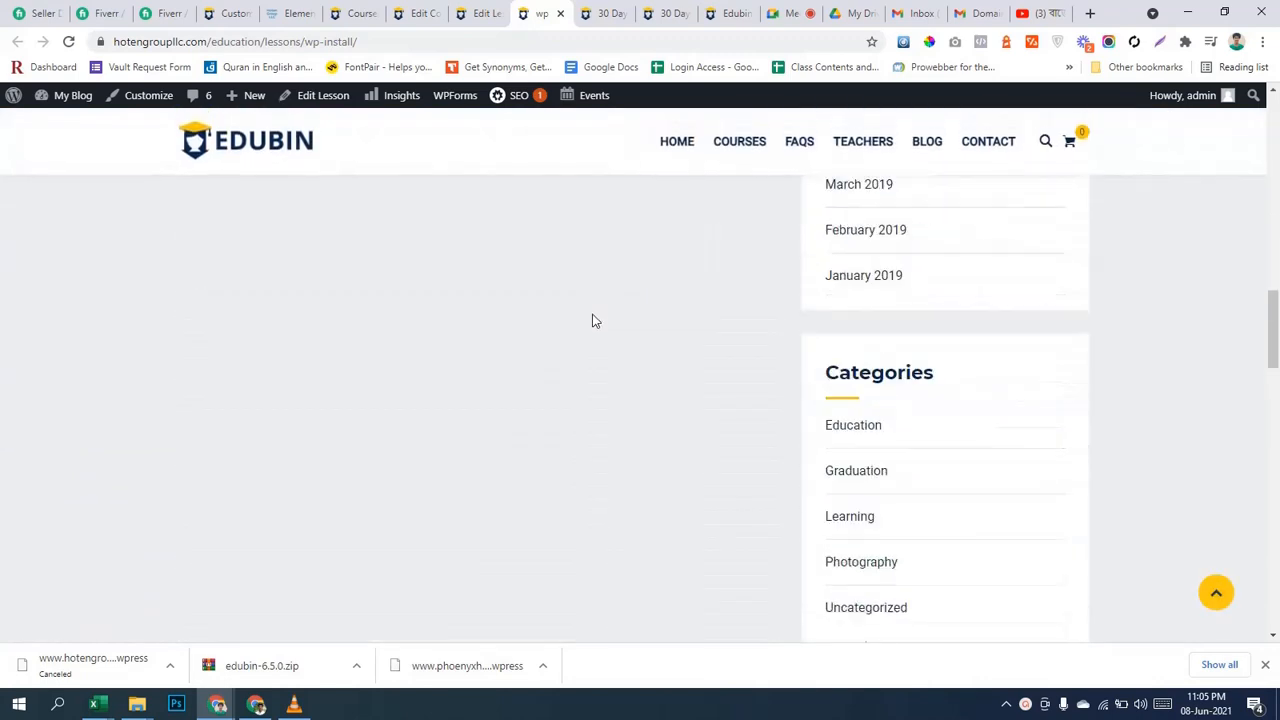
{"action": "scroll", "coordinate": [594, 318], "scroll_direction": "up", "scroll_amount": 15}
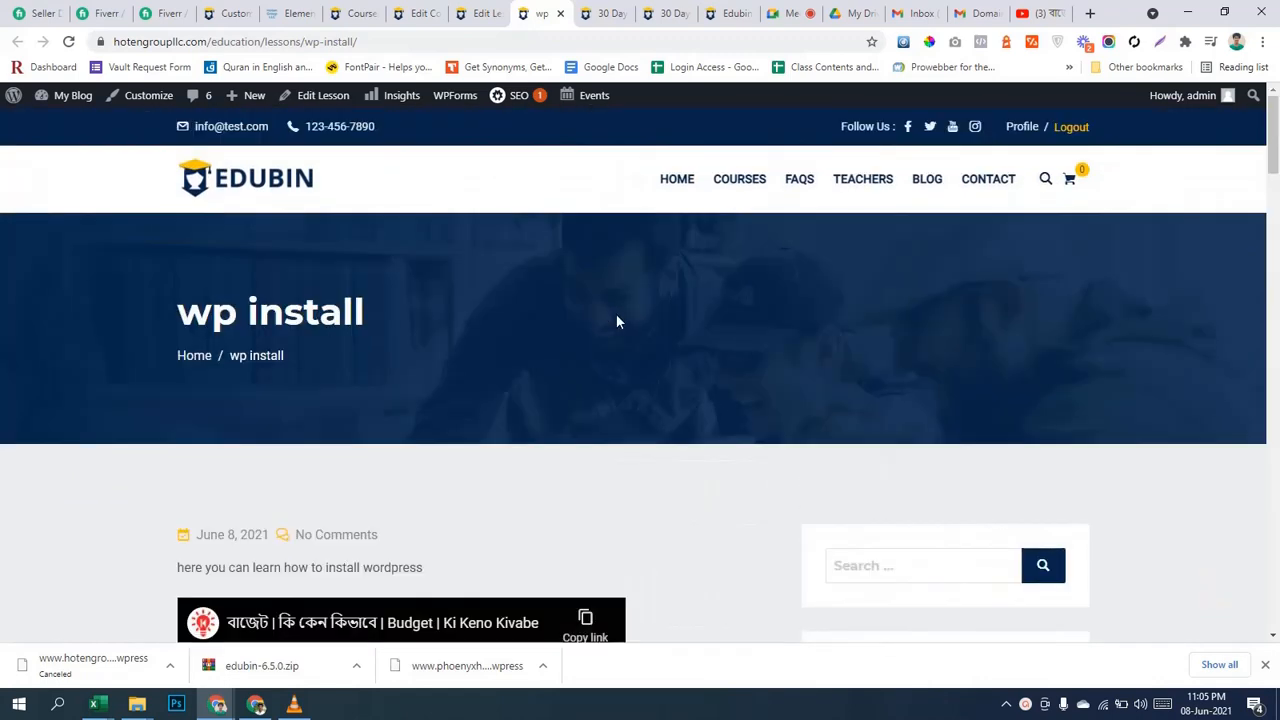
{"action": "scroll", "coordinate": [612, 322], "scroll_direction": "down", "scroll_amount": 4}
Return to the course editor and add a lesson named "coming soon page" to the Wordpress curriculum section.
{"action": "left_click", "coordinate": [487, 13]}
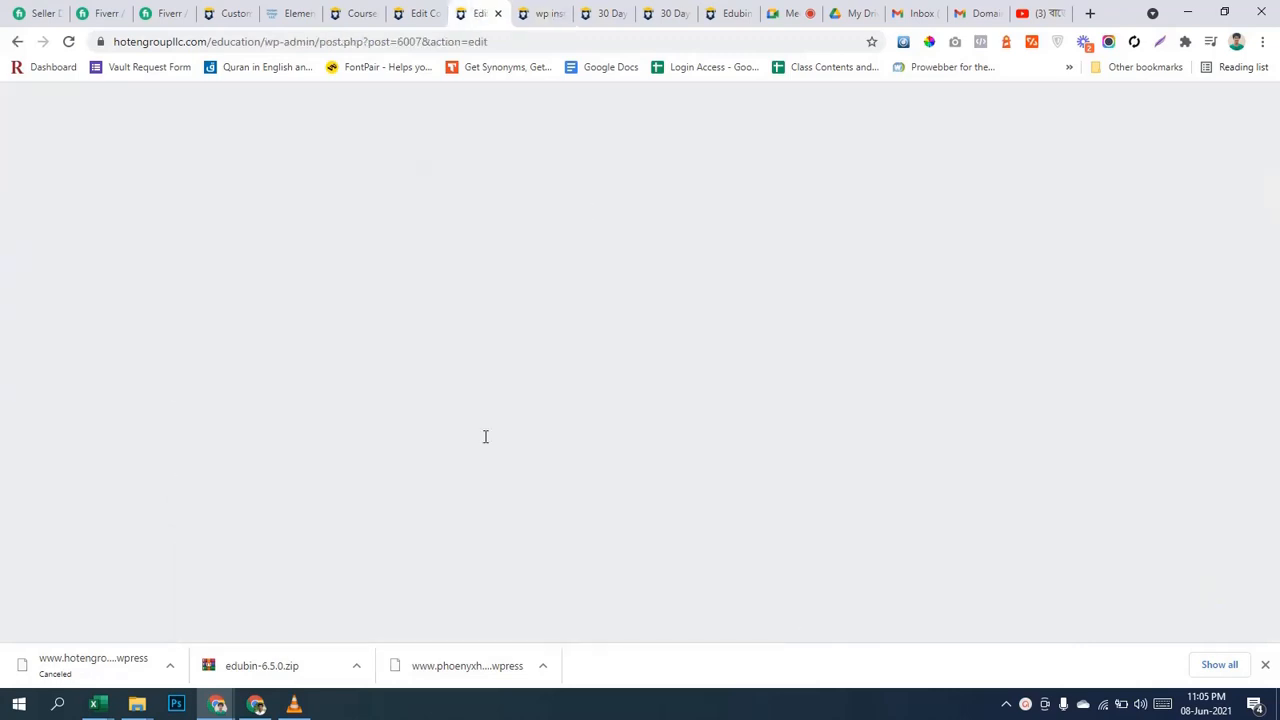
{"action": "left_click", "coordinate": [420, 13]}
{"action": "scroll", "coordinate": [346, 397], "scroll_direction": "down", "scroll_amount": 2}
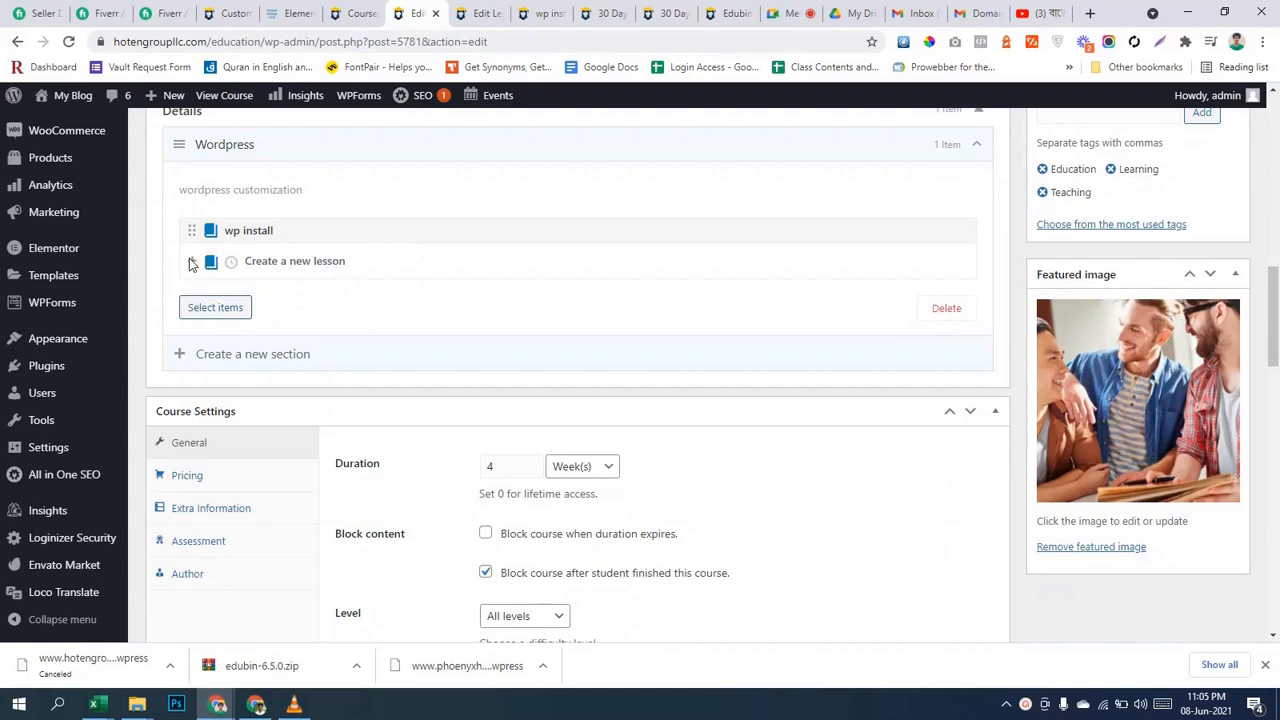
{"action": "left_click", "coordinate": [291, 262]}
{"action": "type", "text": "coming soon page"}
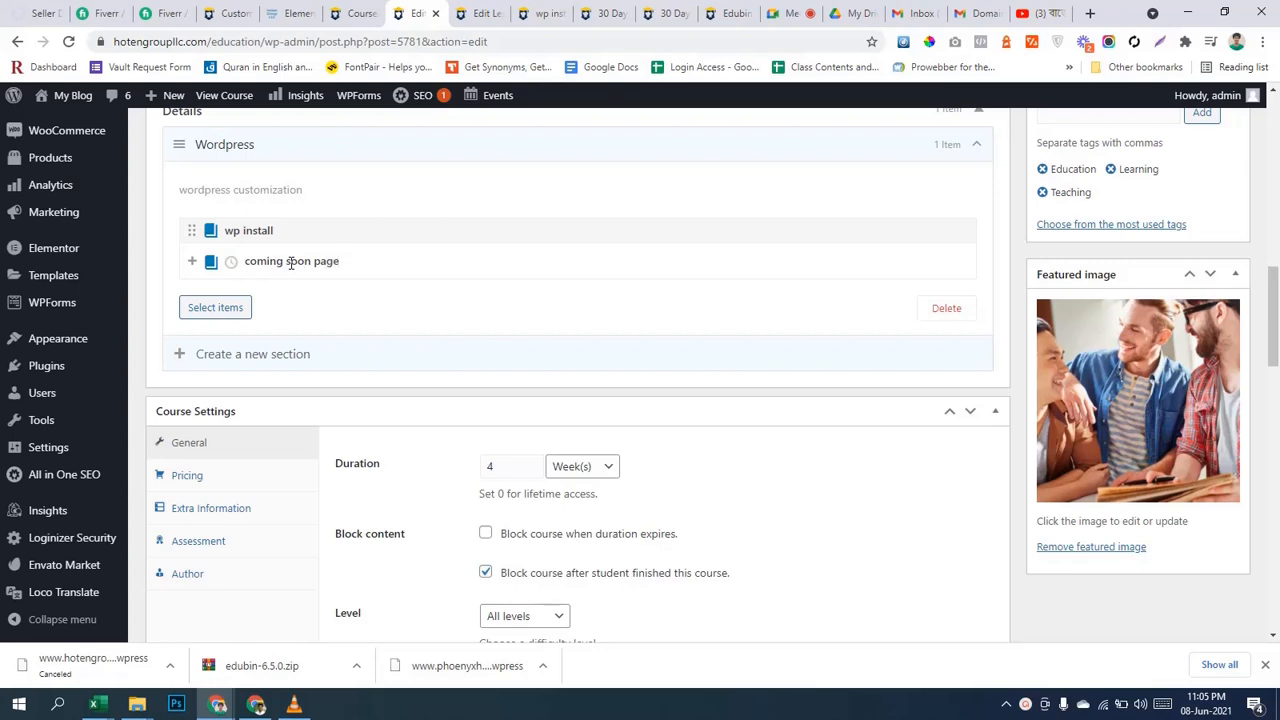
{"action": "left_click", "coordinate": [192, 262]}
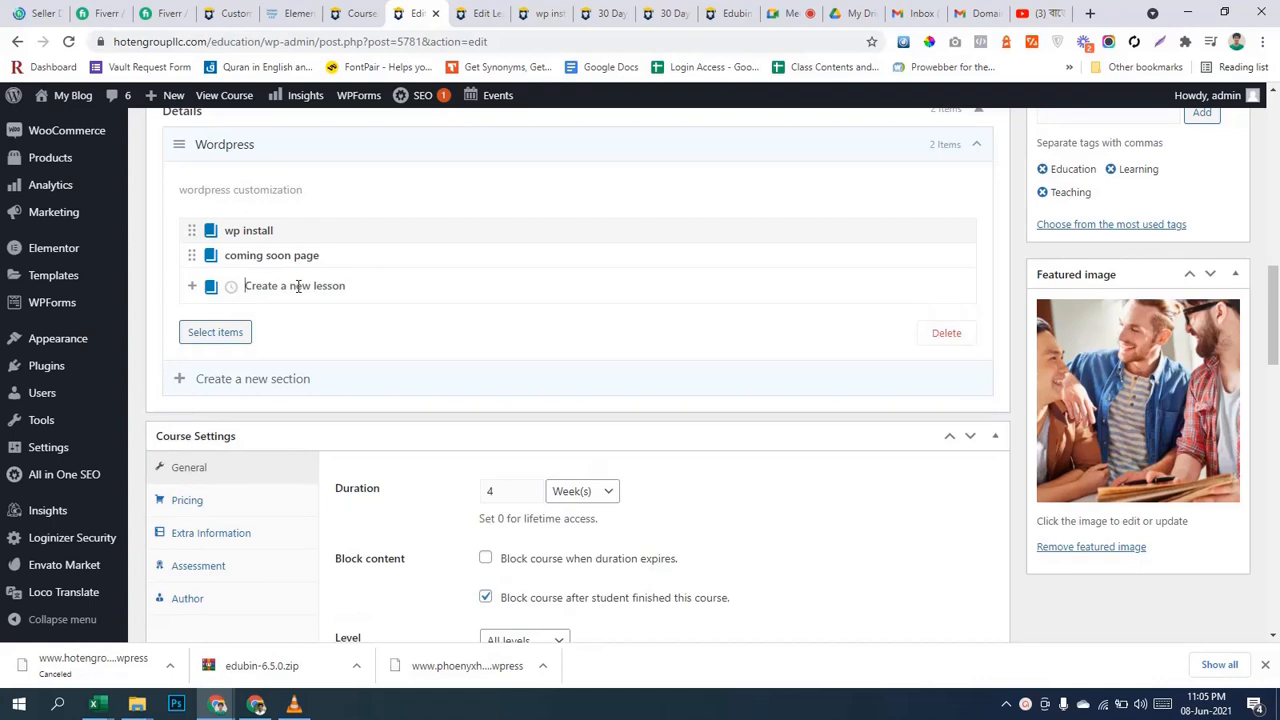
Add a lesson named "one page website" to the Wordpress curriculum section and reveal the removal options for the wp install lesson.
{"action": "type", "text": "one page website"}
{"action": "key", "text": "Return"}
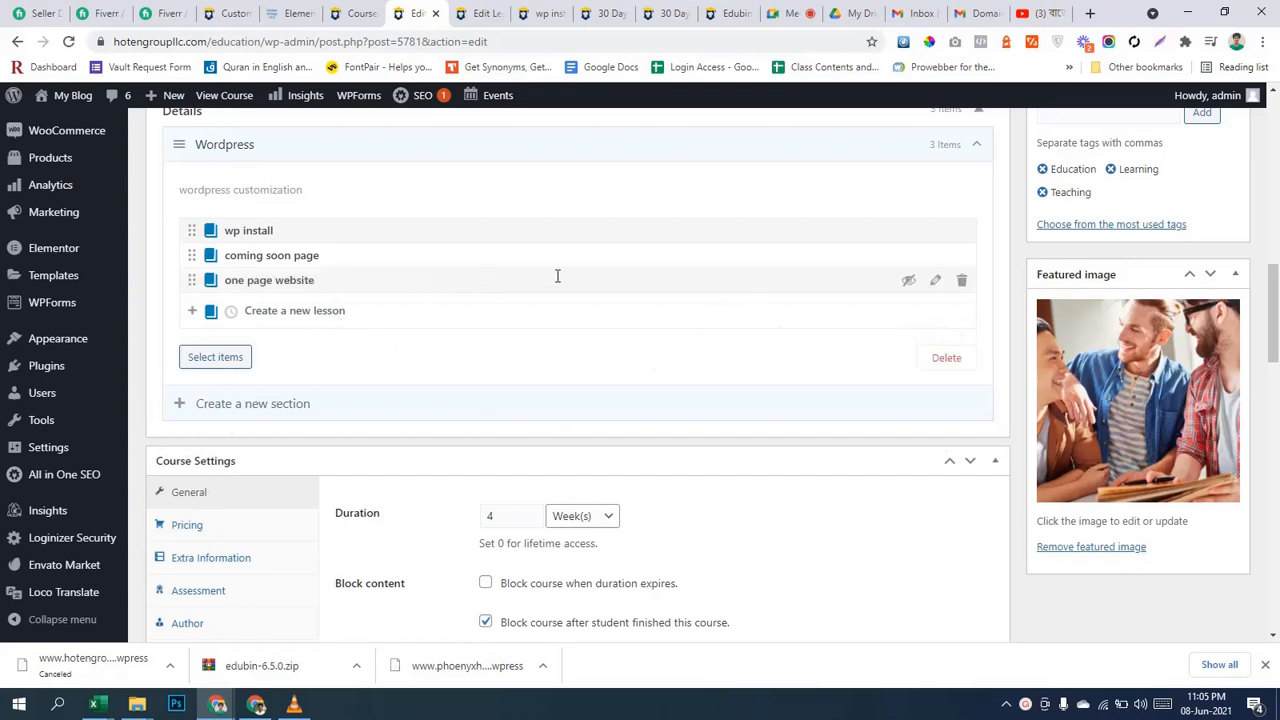
{"action": "mouse_move", "coordinate": [963, 240]}
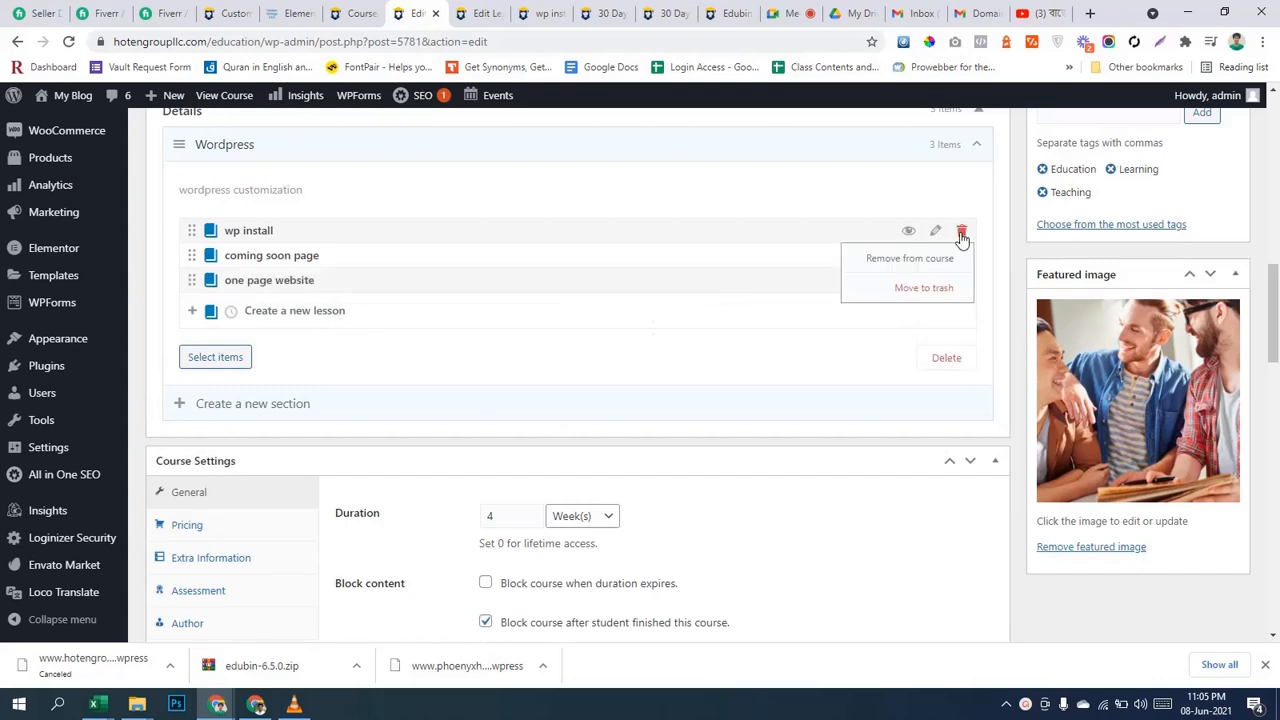
Review the course's General, Pricing, Extra Information and Assessment settings.
{"action": "scroll", "coordinate": [593, 324], "scroll_direction": "down", "scroll_amount": 4}
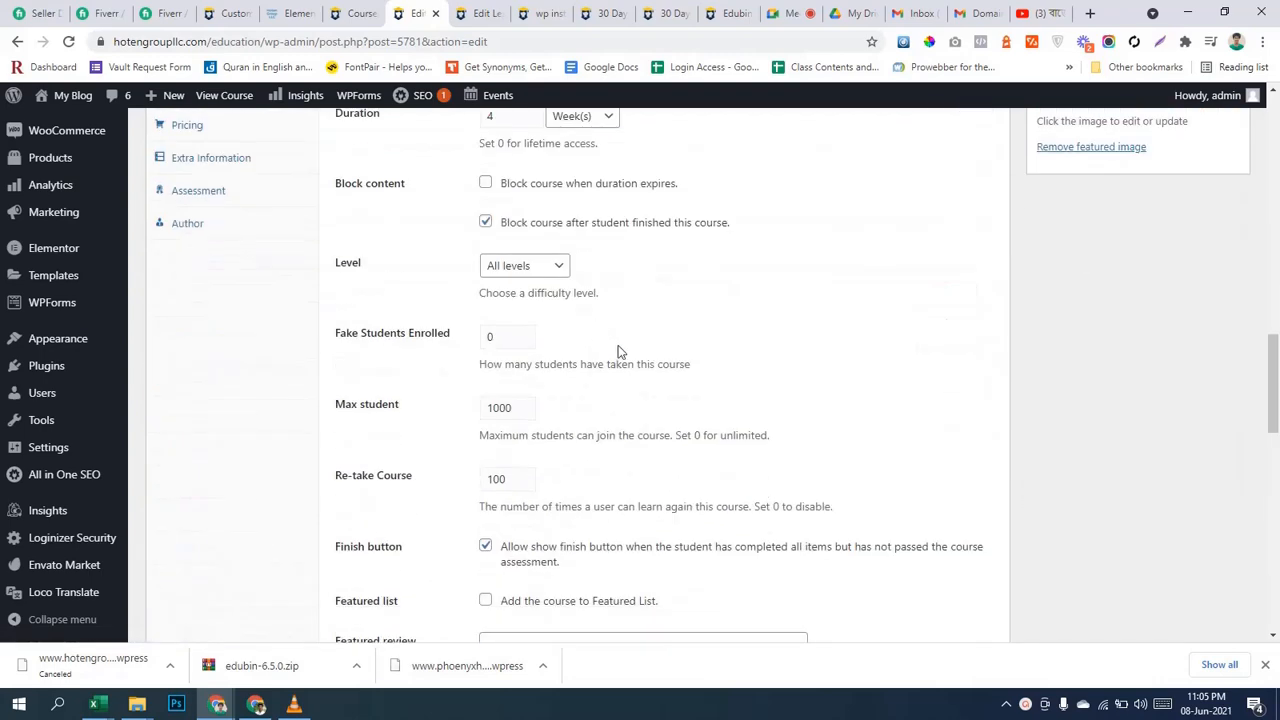
{"action": "scroll", "coordinate": [629, 497], "scroll_direction": "up", "scroll_amount": 3}
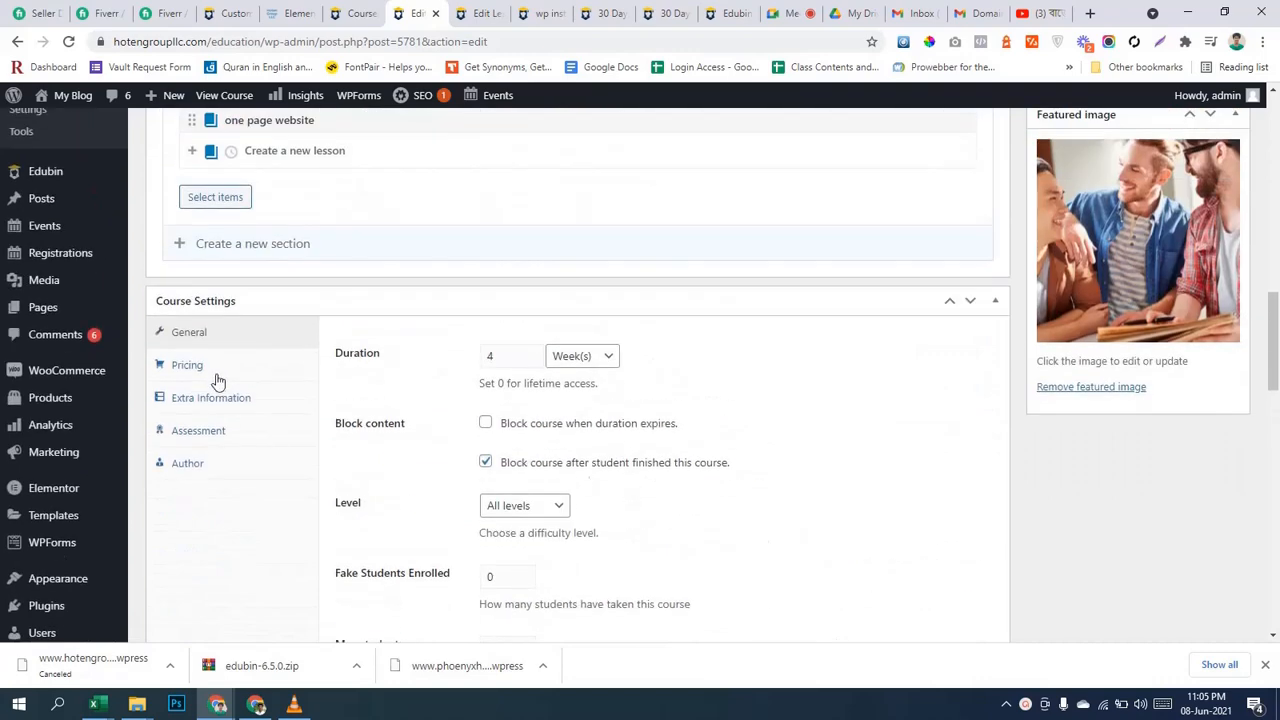
{"action": "left_click", "coordinate": [212, 370]}
{"action": "left_click", "coordinate": [522, 360]}
{"action": "scroll", "coordinate": [570, 383], "scroll_direction": "down", "scroll_amount": 1}
{"action": "scroll", "coordinate": [570, 383], "scroll_direction": "down", "scroll_amount": 1}
{"action": "left_click", "coordinate": [240, 250]}
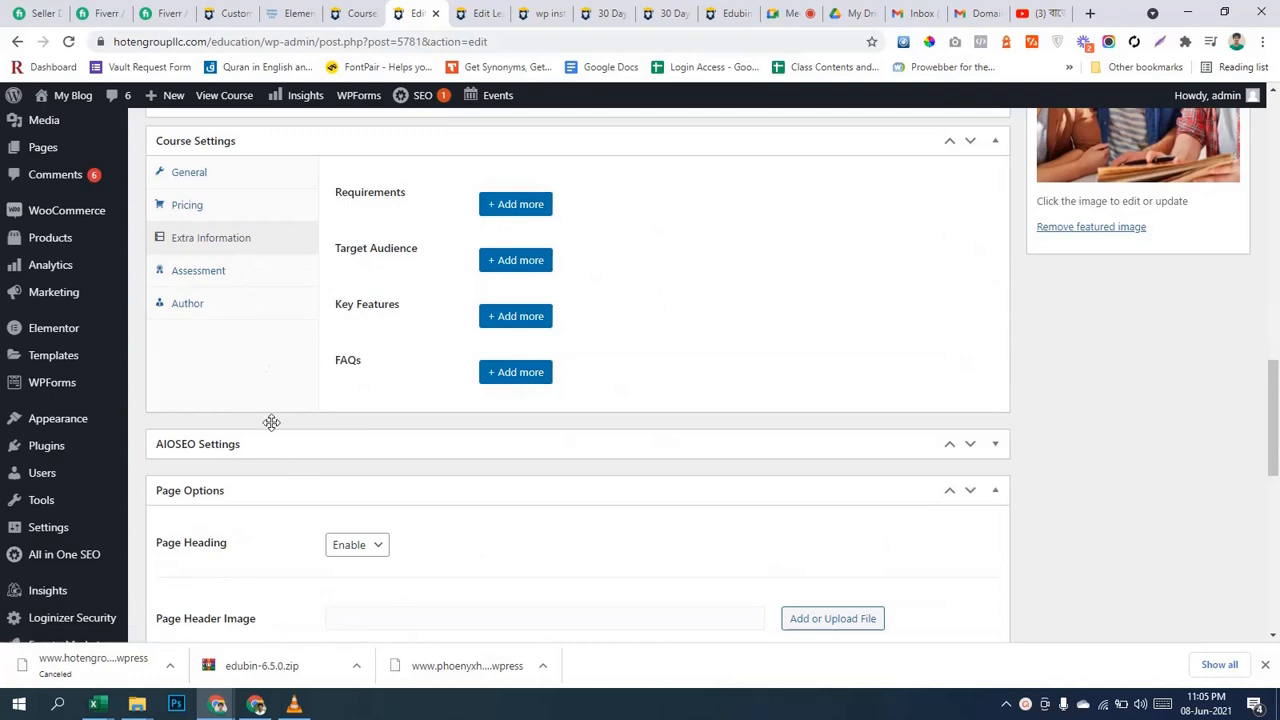
{"action": "left_click", "coordinate": [229, 288]}
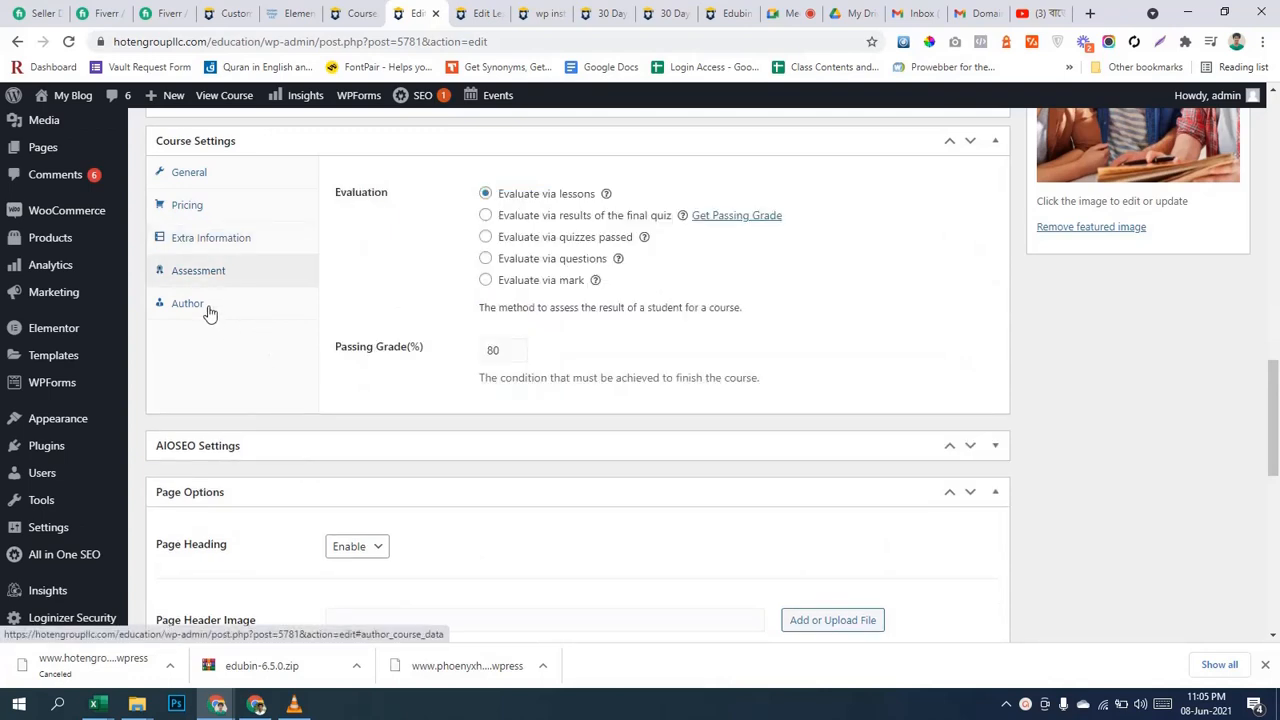
Check the course's Author setting and its available authors, and reveal the site's user management options.
{"action": "left_click", "coordinate": [208, 310]}
{"action": "left_click", "coordinate": [538, 198]}
{"action": "left_click", "coordinate": [540, 214]}
{"action": "scroll", "coordinate": [490, 492], "scroll_direction": "down", "scroll_amount": 1}
{"action": "scroll", "coordinate": [490, 485], "scroll_direction": "up", "scroll_amount": 3}
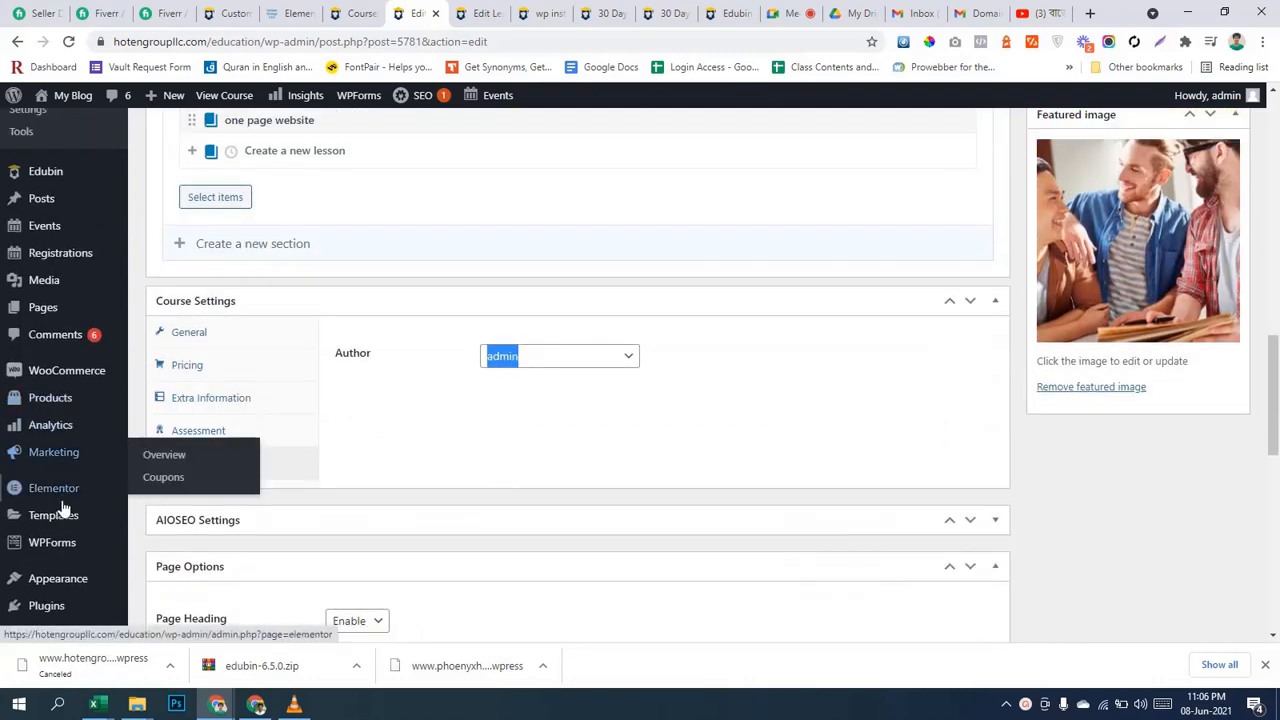
{"action": "scroll", "coordinate": [62, 522], "scroll_direction": "down", "scroll_amount": 2}
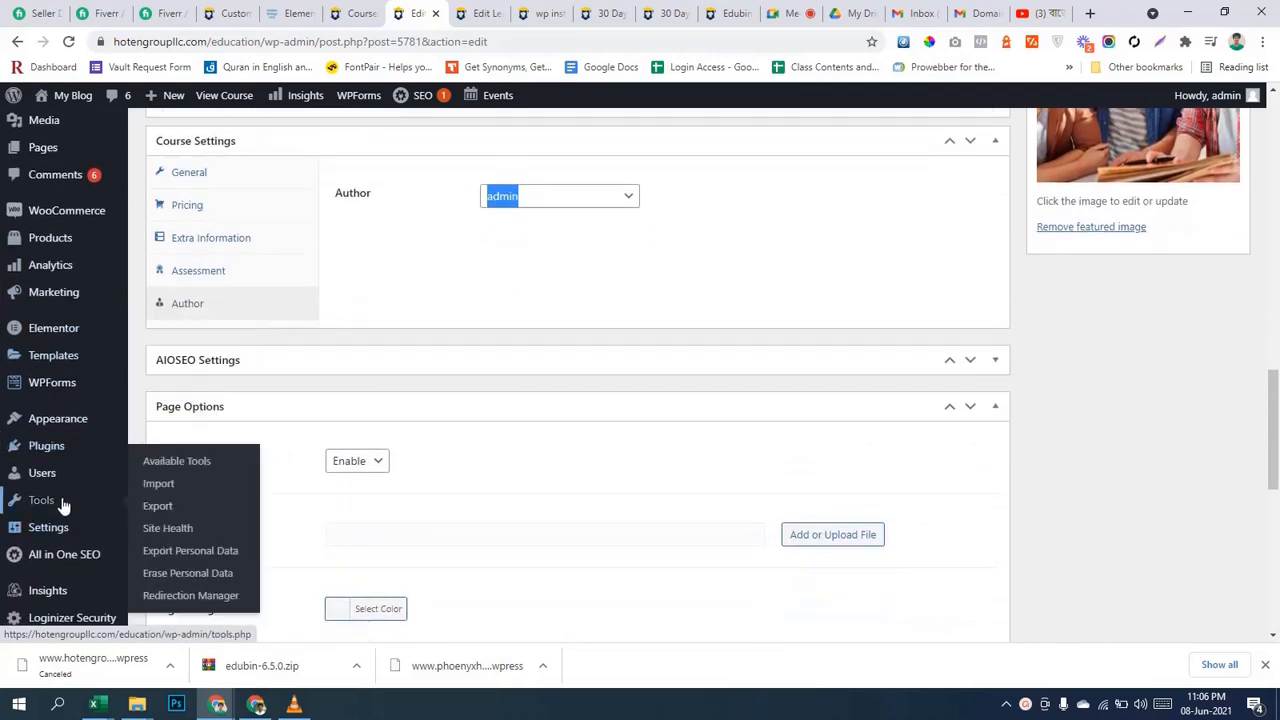
{"action": "mouse_move", "coordinate": [69, 480]}
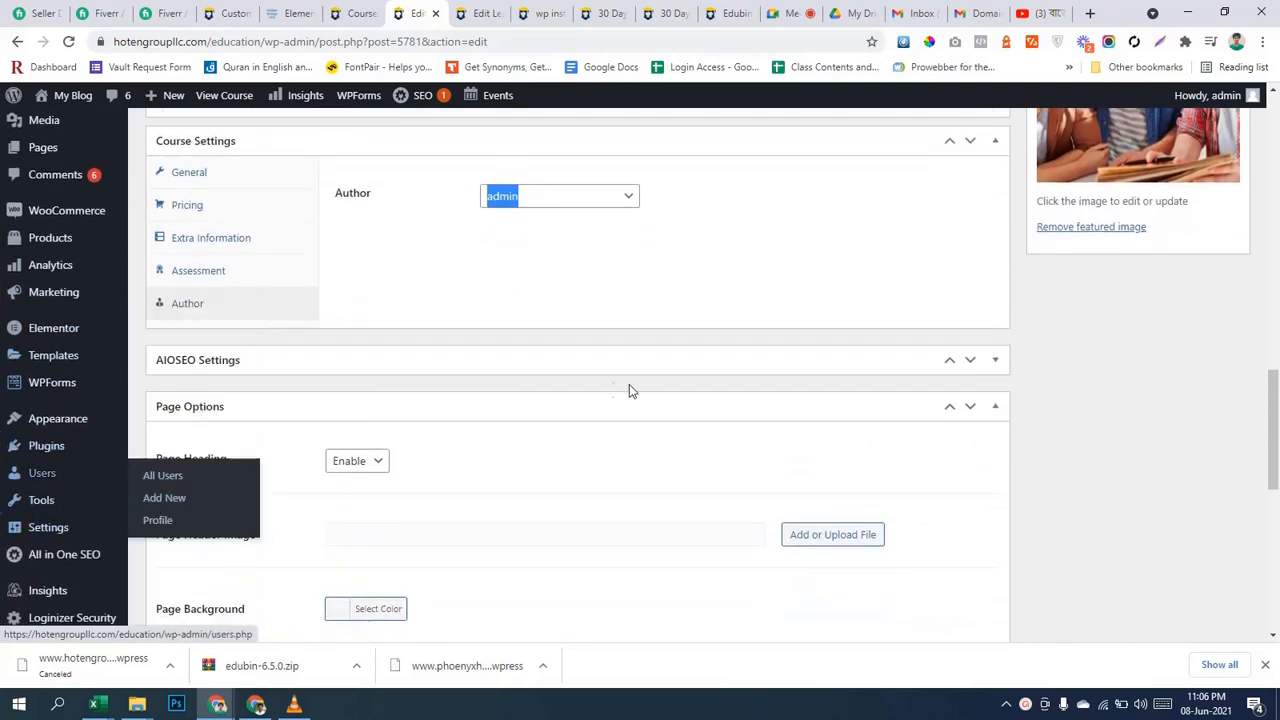
Look over the whole course edit page, from the course settings back up to the course title and notices.
{"action": "scroll", "coordinate": [625, 376], "scroll_direction": "up", "scroll_amount": 3}
{"action": "scroll", "coordinate": [666, 374], "scroll_direction": "down", "scroll_amount": 7}
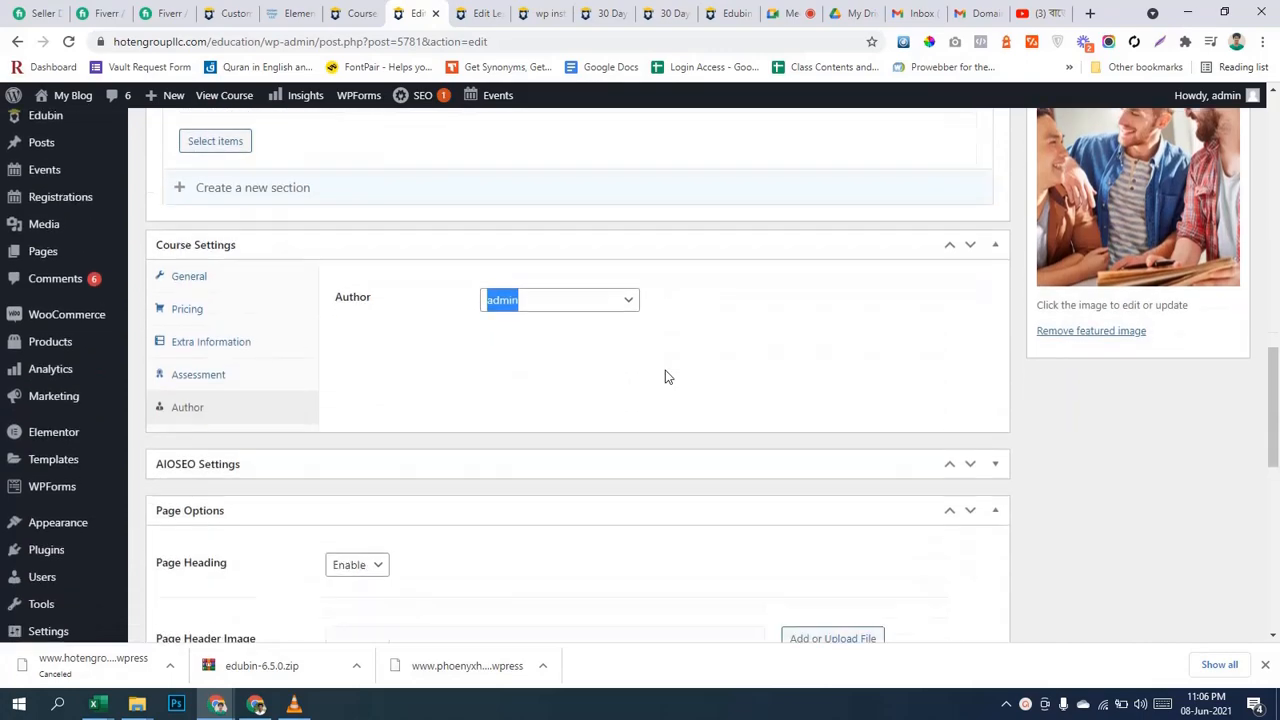
{"action": "scroll", "coordinate": [669, 377], "scroll_direction": "up", "scroll_amount": 15}
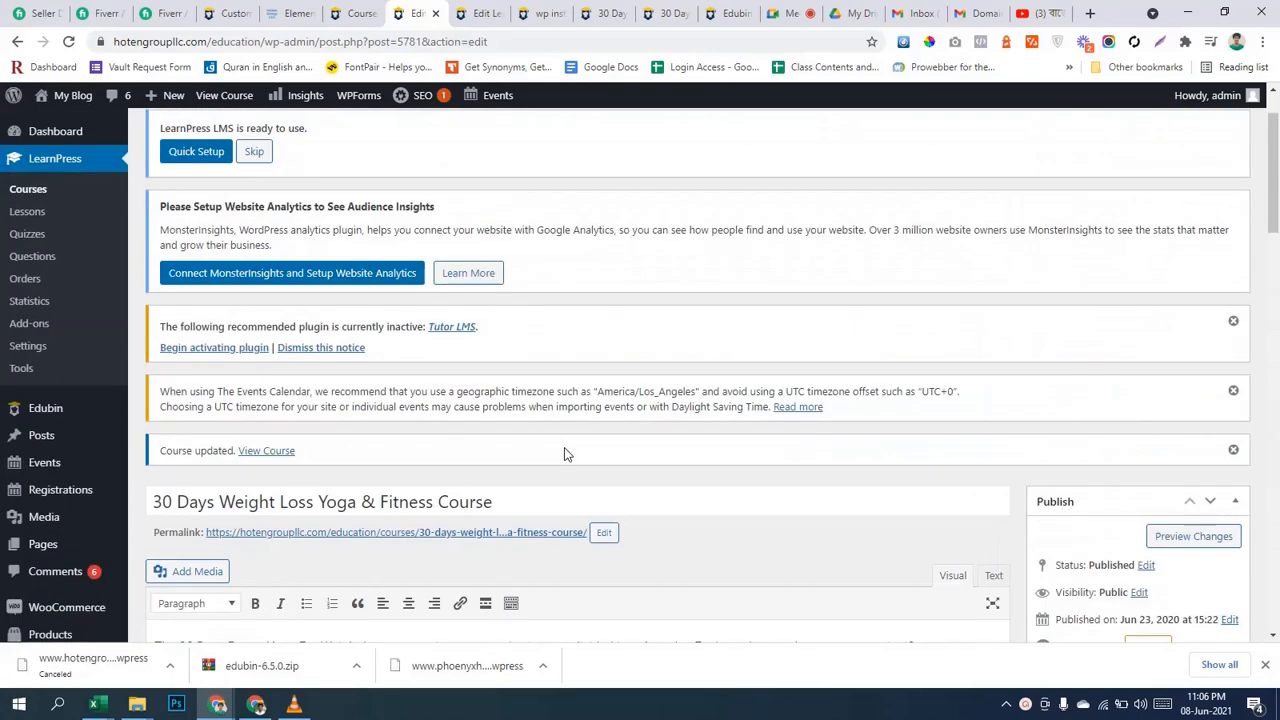
{"action": "scroll", "coordinate": [564, 454], "scroll_direction": "up", "scroll_amount": 1}
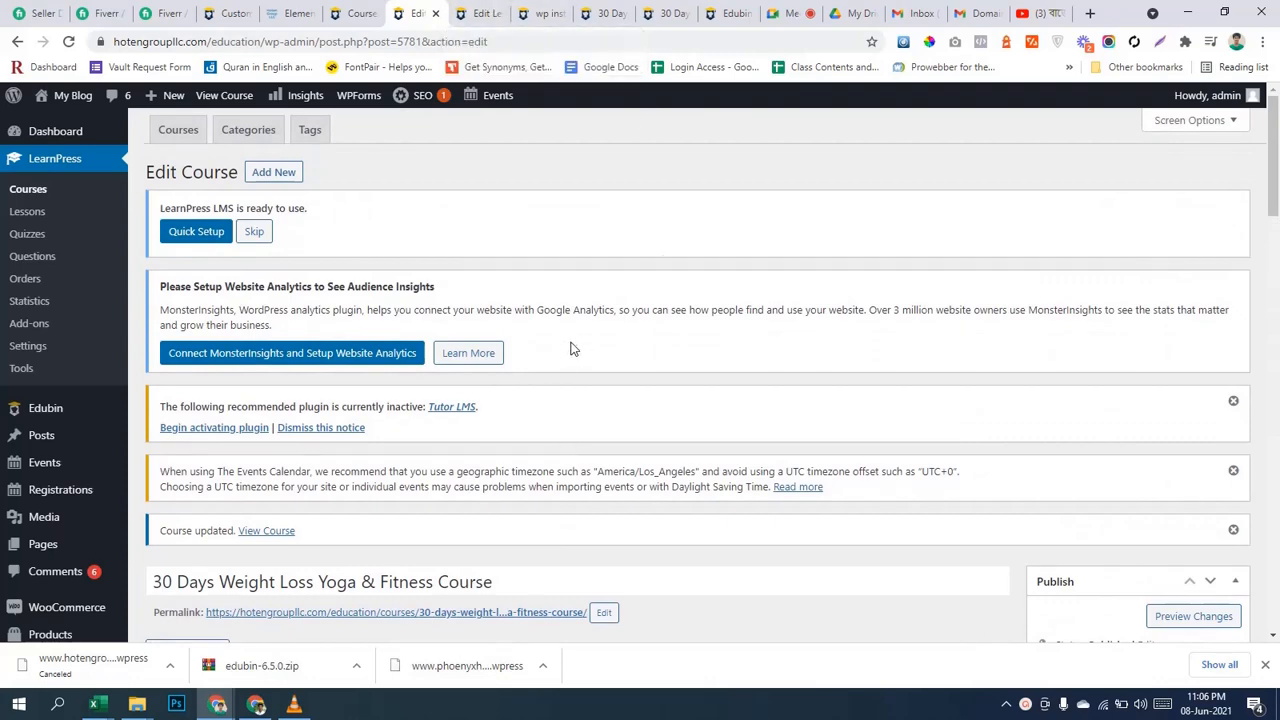
{"action": "scroll", "coordinate": [584, 348], "scroll_direction": "down", "scroll_amount": 15}
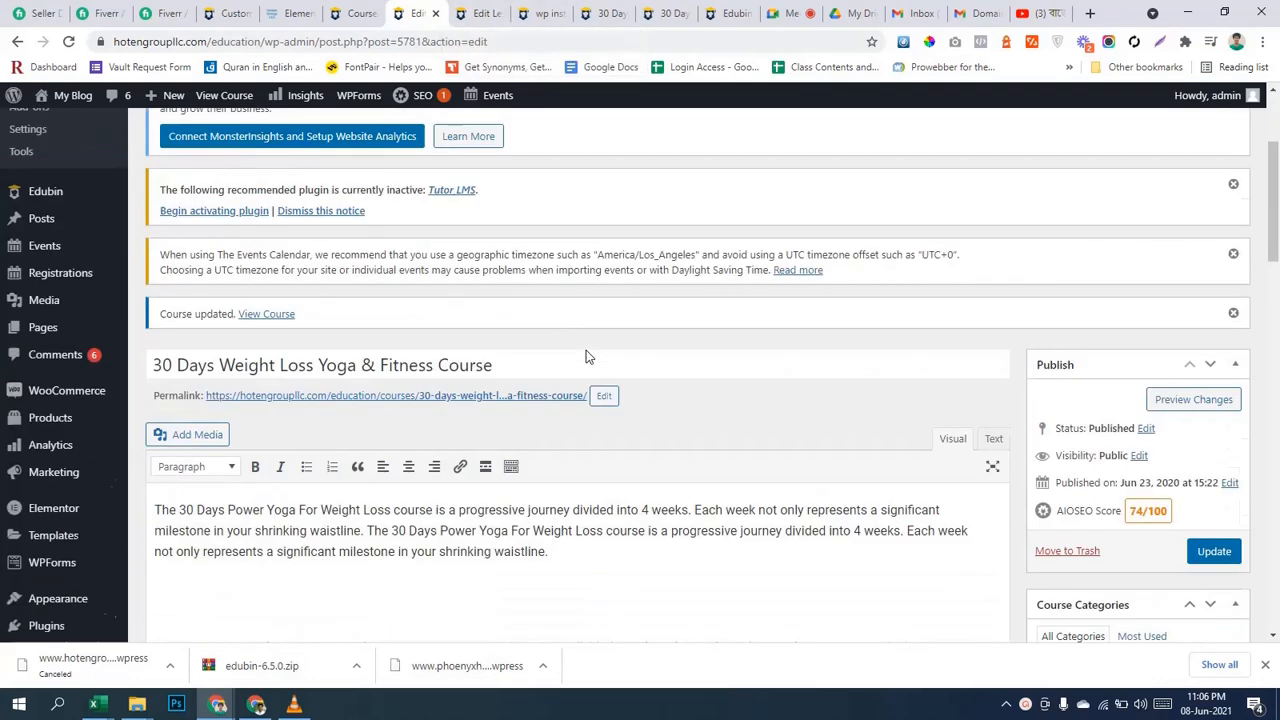
{"action": "scroll", "coordinate": [606, 342], "scroll_direction": "up", "scroll_amount": 15}
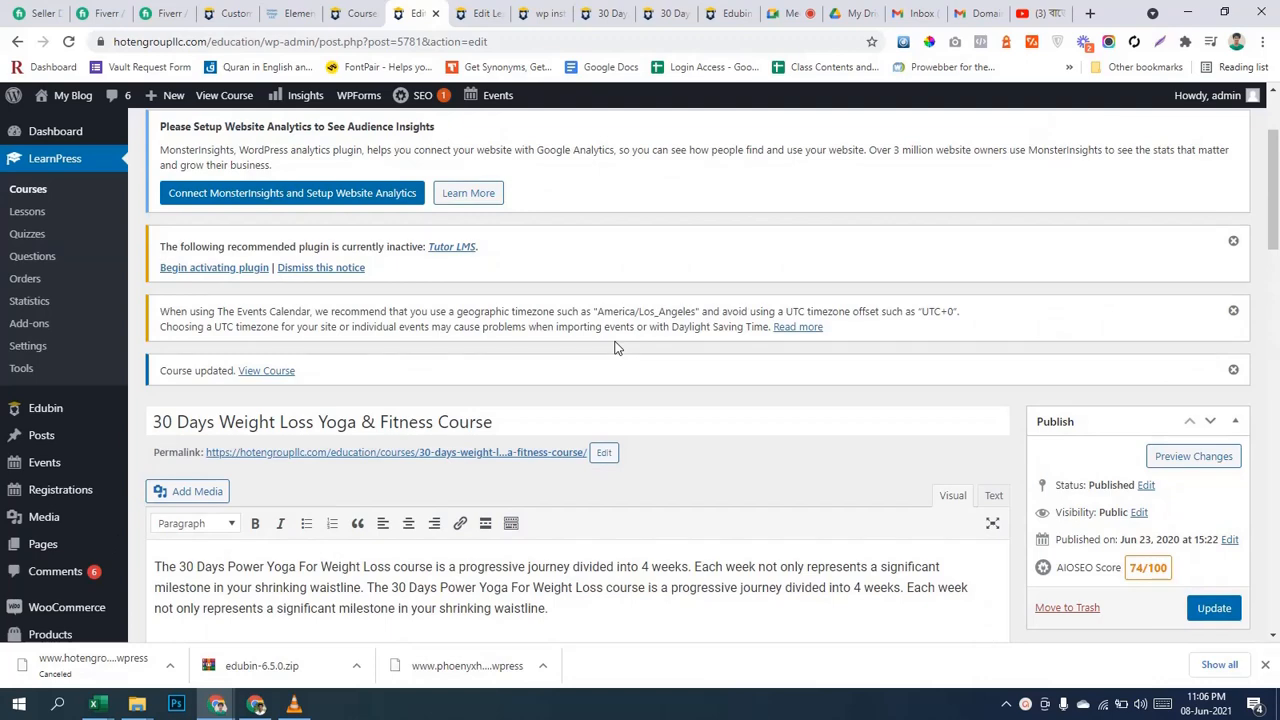
{"action": "scroll", "coordinate": [597, 300], "scroll_direction": "up", "scroll_amount": 2}
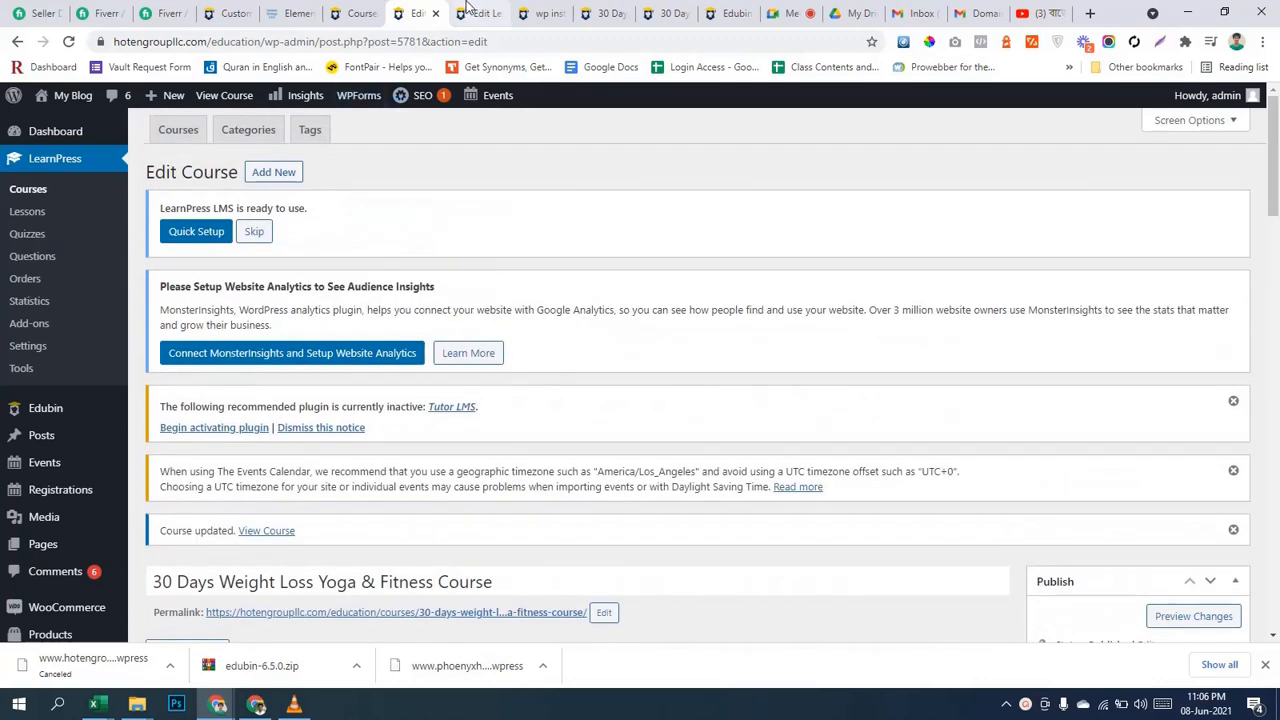